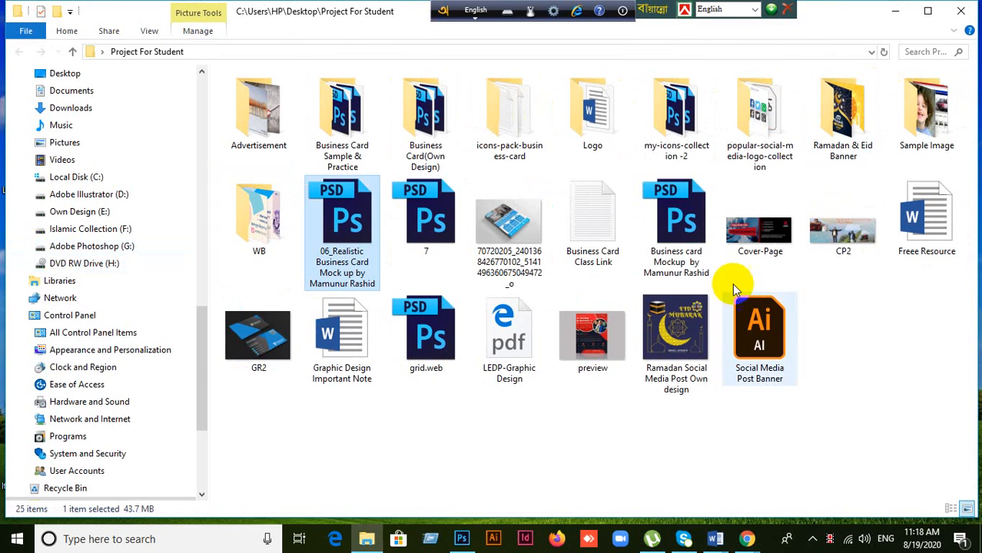
Close the Project For Student folder and open Front Part.psd and Back Part.psd from the desktop in Photoshop.
click(963, 11)
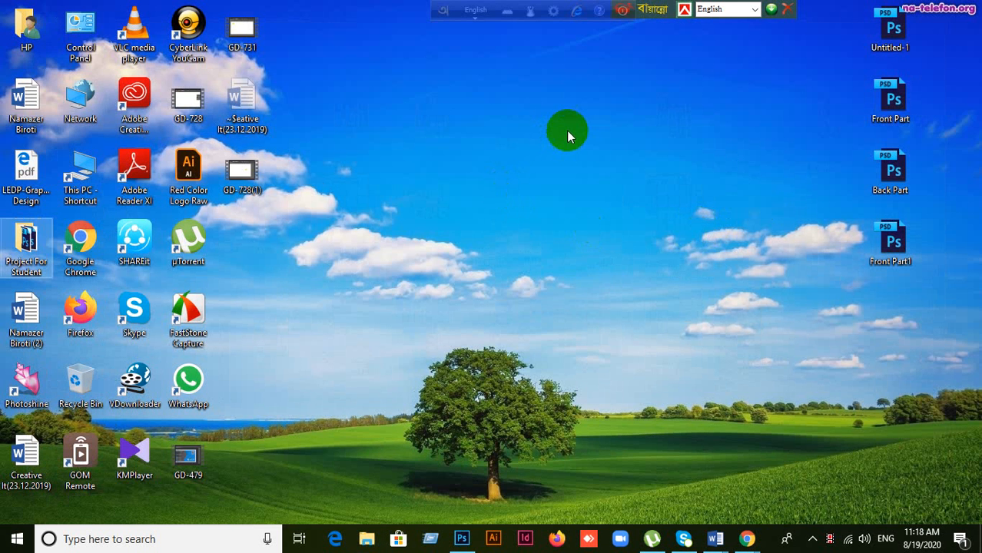
click(568, 133)
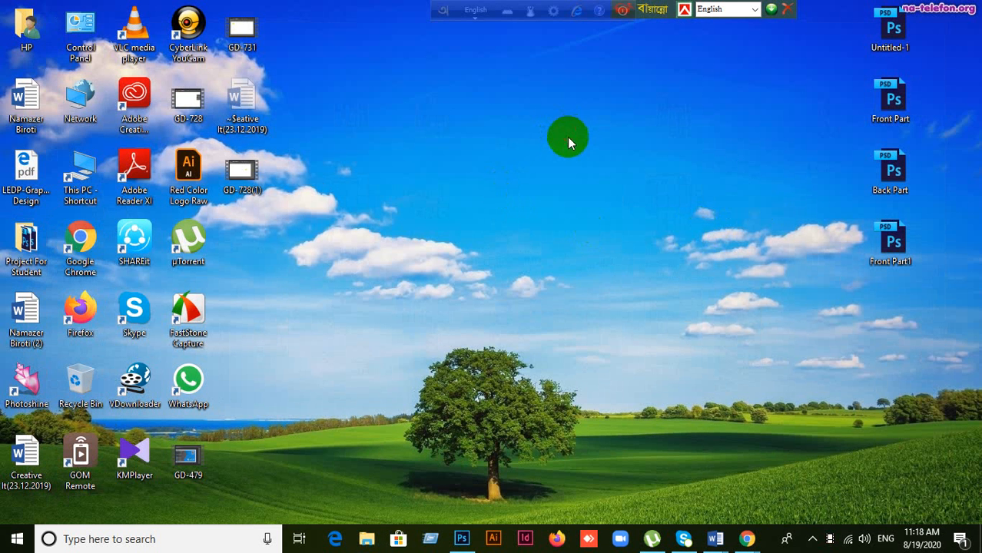
click(893, 102)
drag(893, 102, 478, 226)
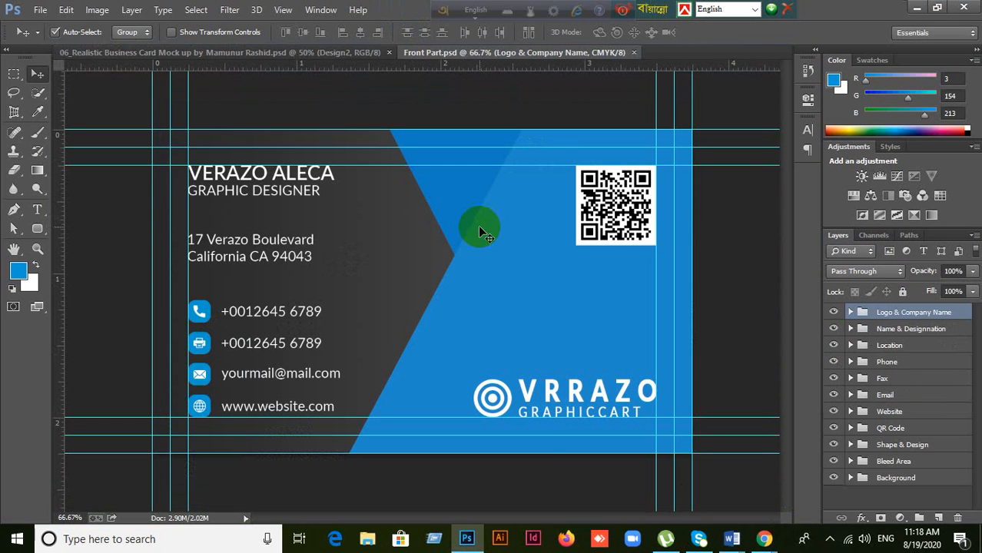
click(915, 10)
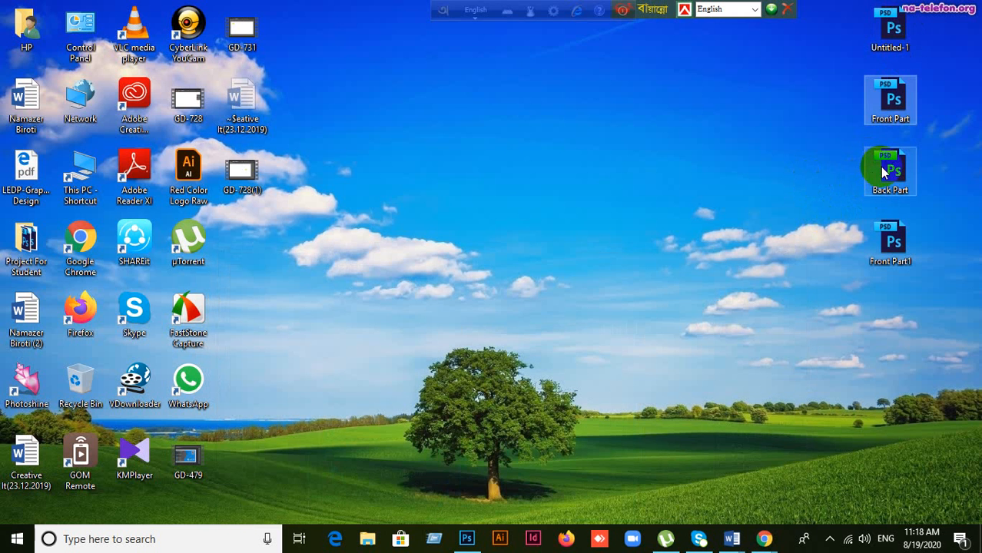
drag(884, 173, 488, 150)
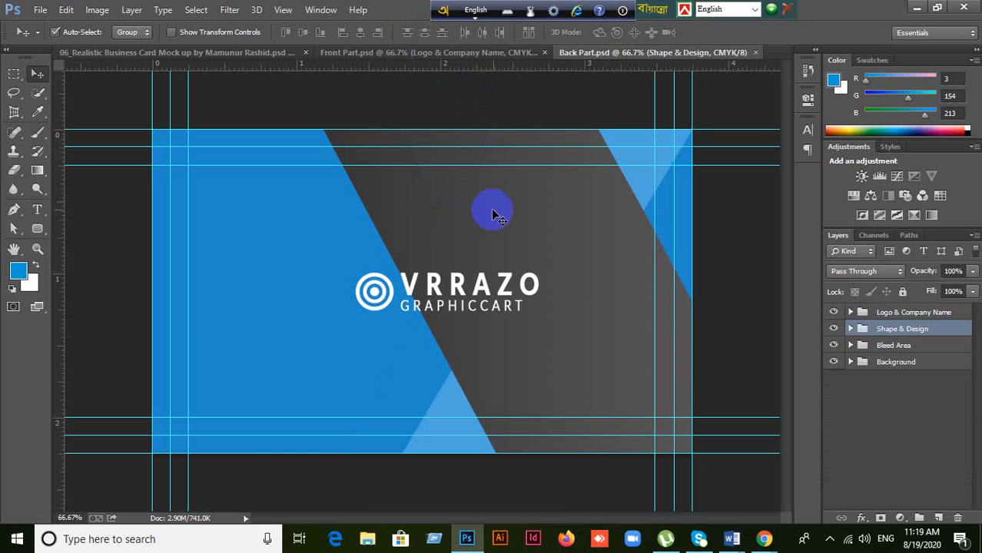
Center the Logo & Company Name group vertically on the Back Part canvas and clear the selection.
click(486, 296)
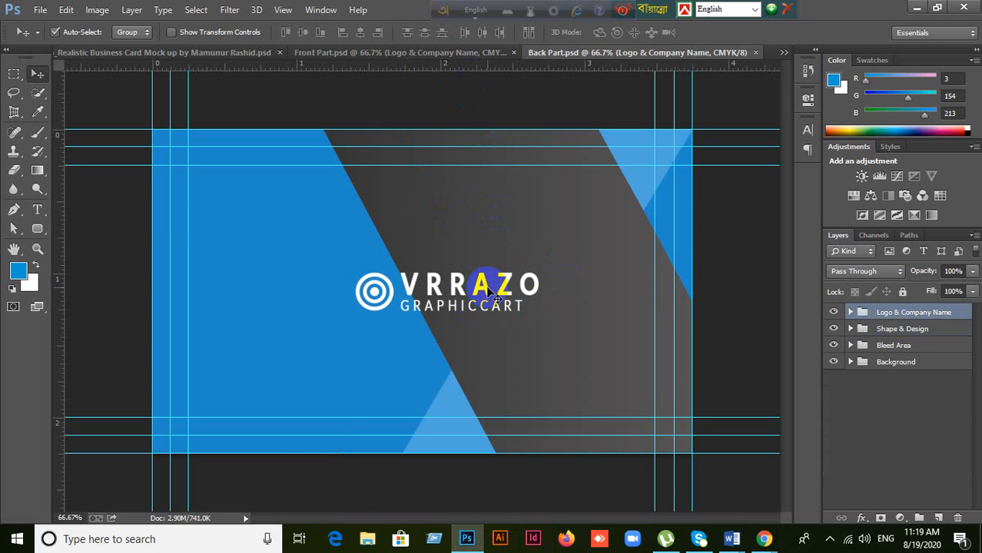
key(ctrl+a)
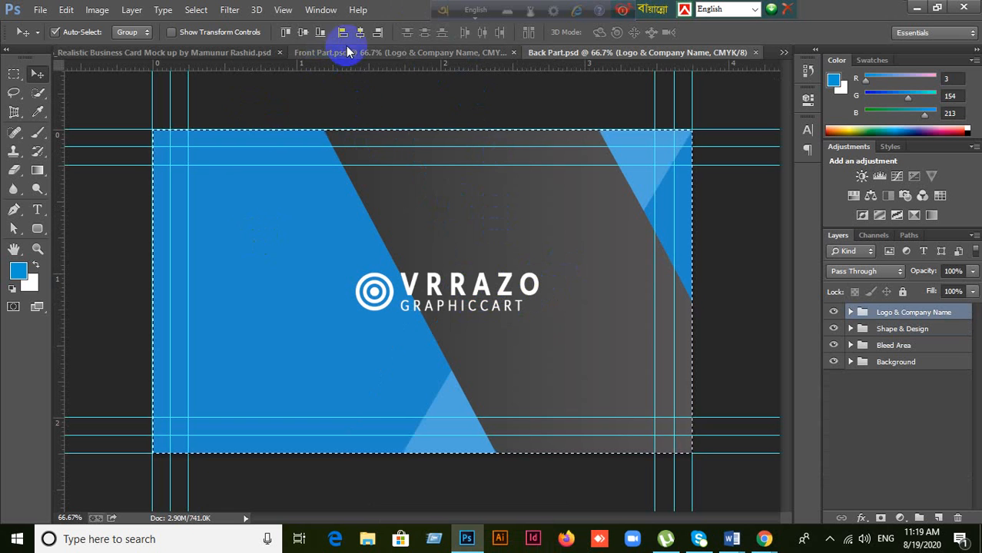
click(303, 31)
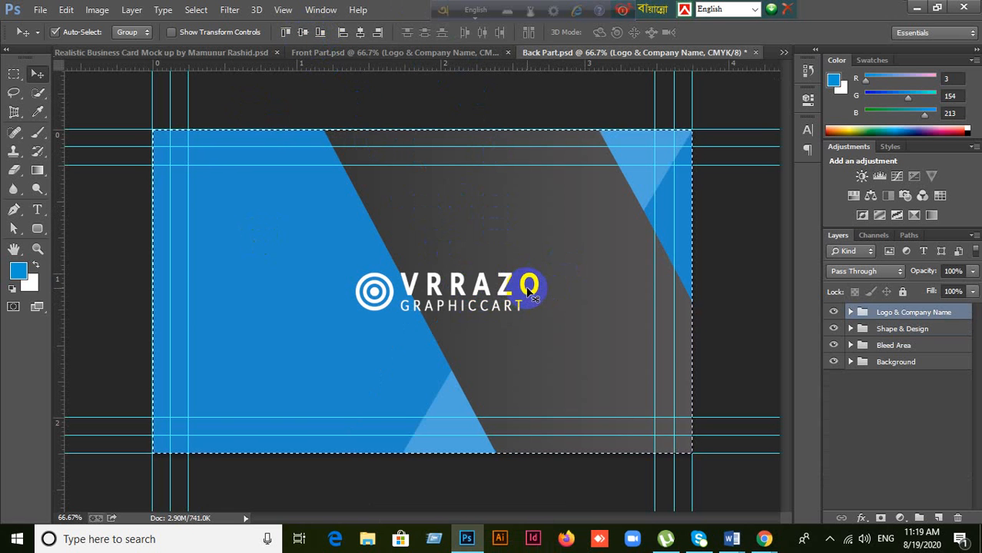
key(ctrl+d)
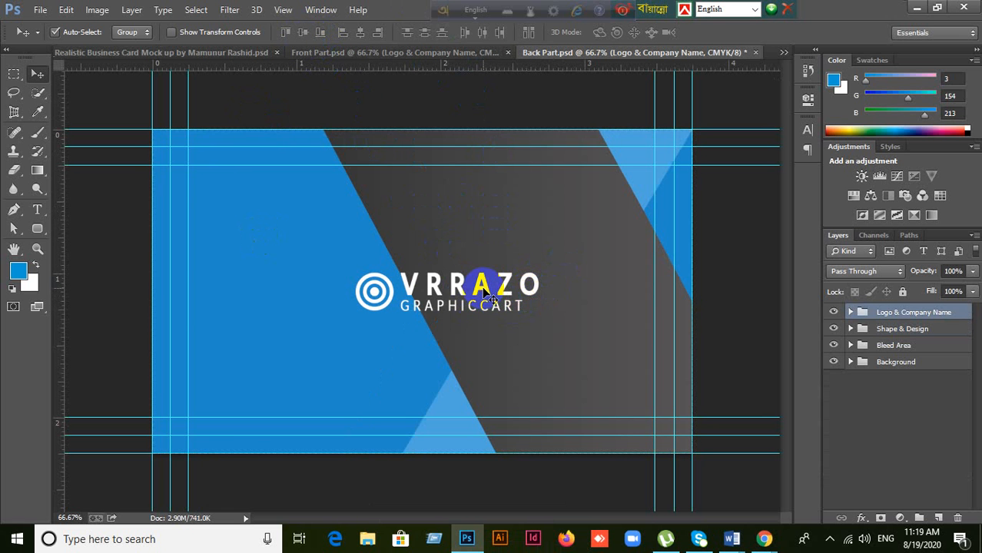
Move the Logo & Company Name group horizontally onto the dark grey area of the back card and deselect the group.
key(Right)
key(Right)
key(Right)
key(Right)
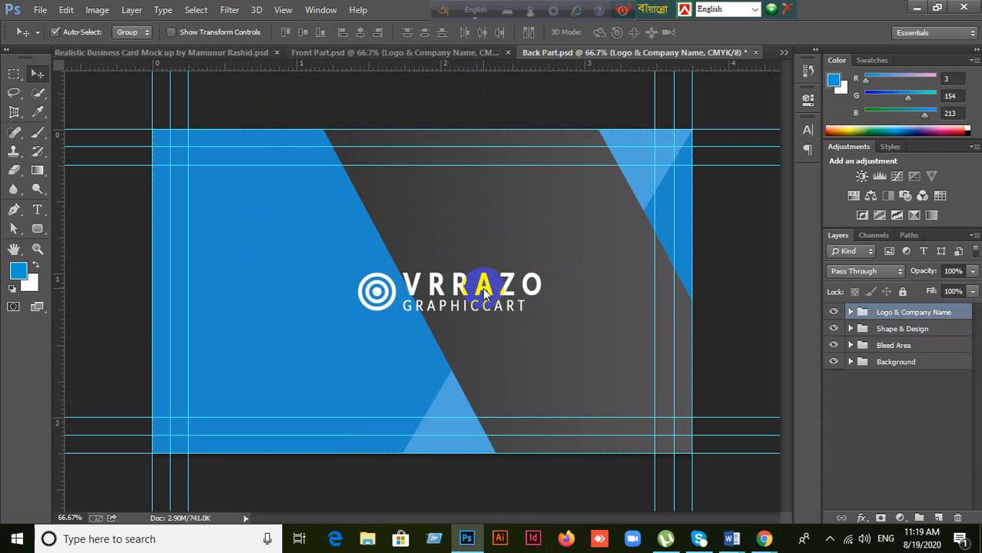
drag(484, 292, 545, 289)
click(698, 319)
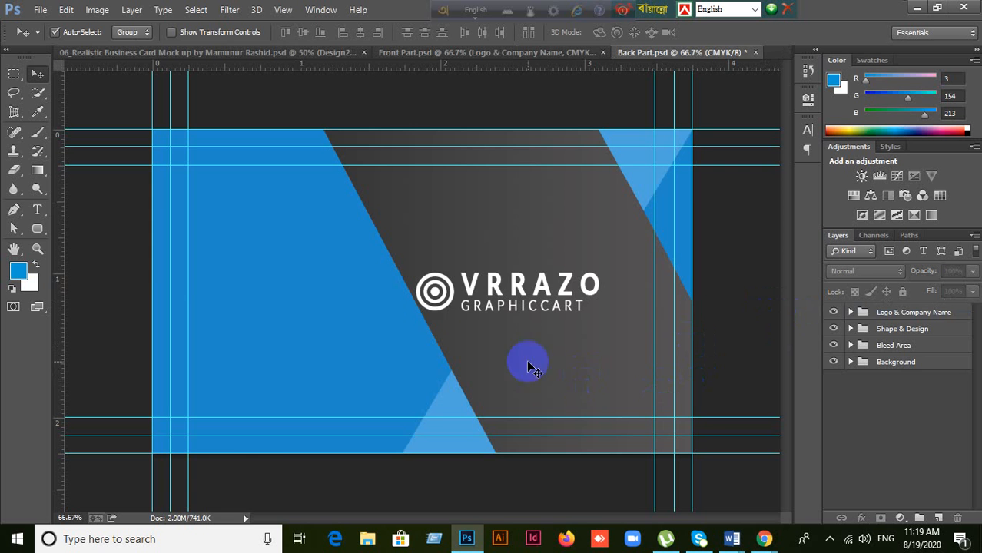
In the business card mockup, toggle the Back, Design1 and Front layers' visibility to examine what each one controls.
click(111, 52)
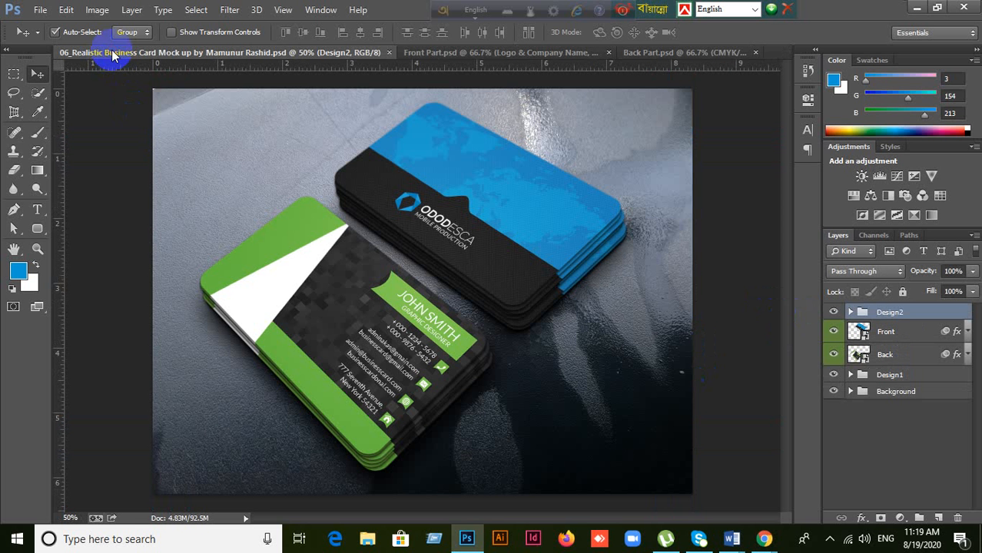
click(905, 359)
click(836, 359)
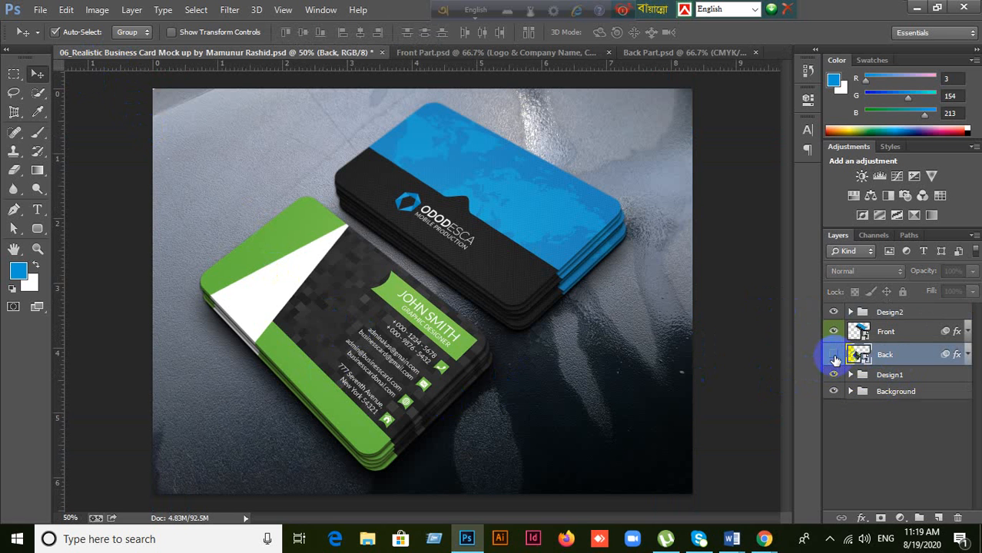
click(834, 376)
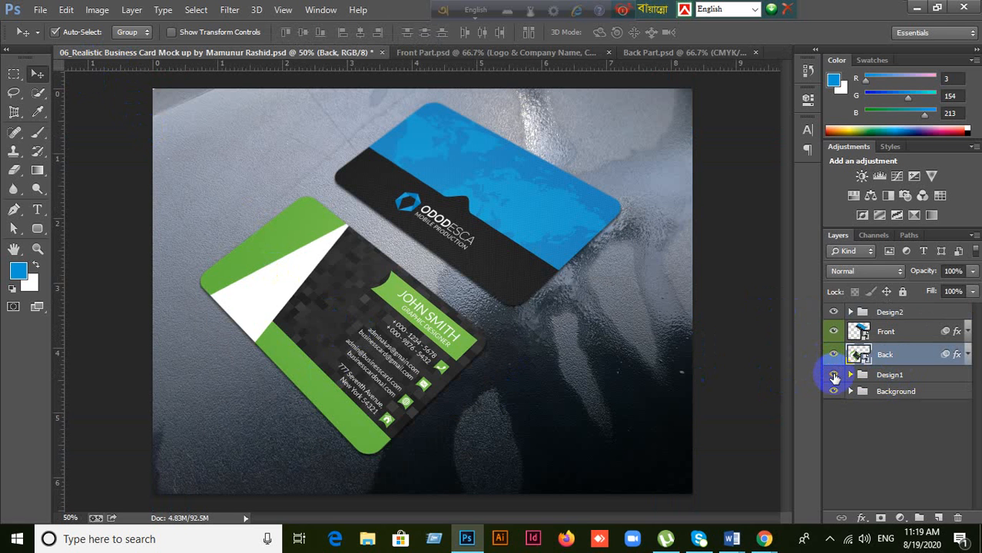
click(834, 376)
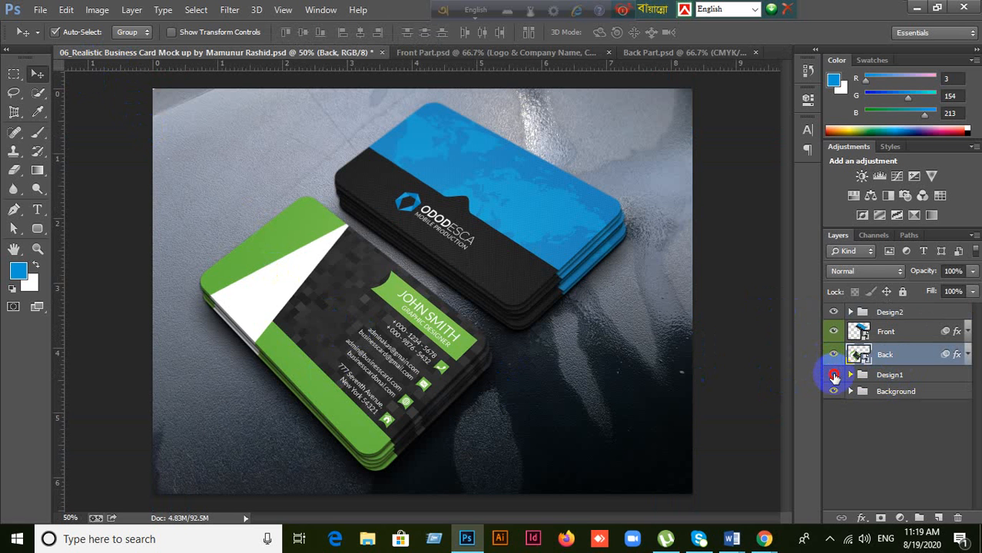
click(834, 376)
click(834, 376)
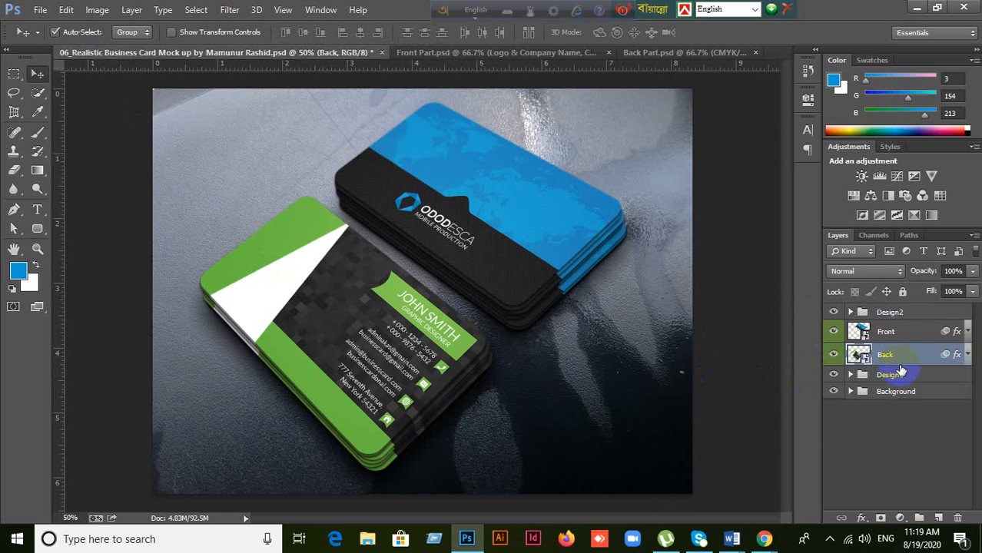
click(834, 331)
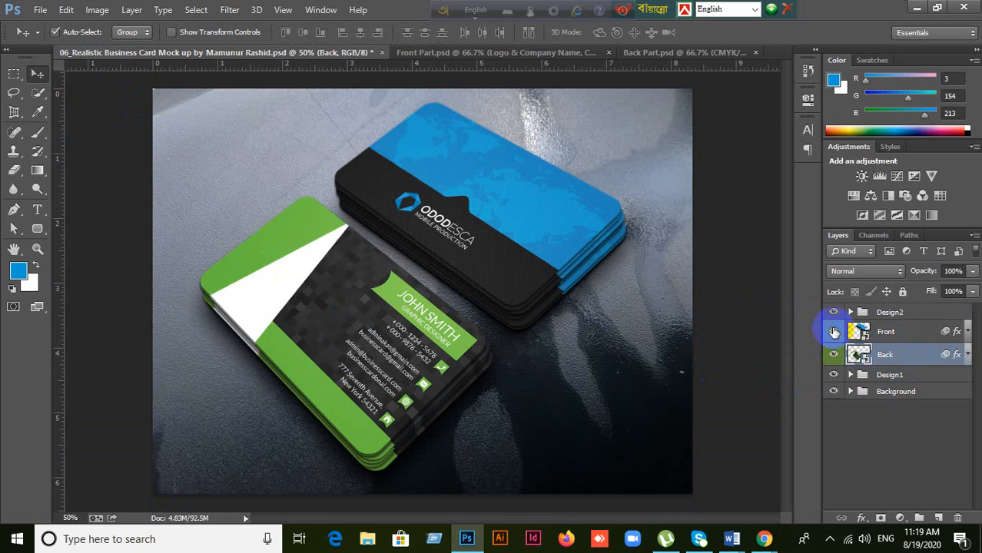
click(906, 331)
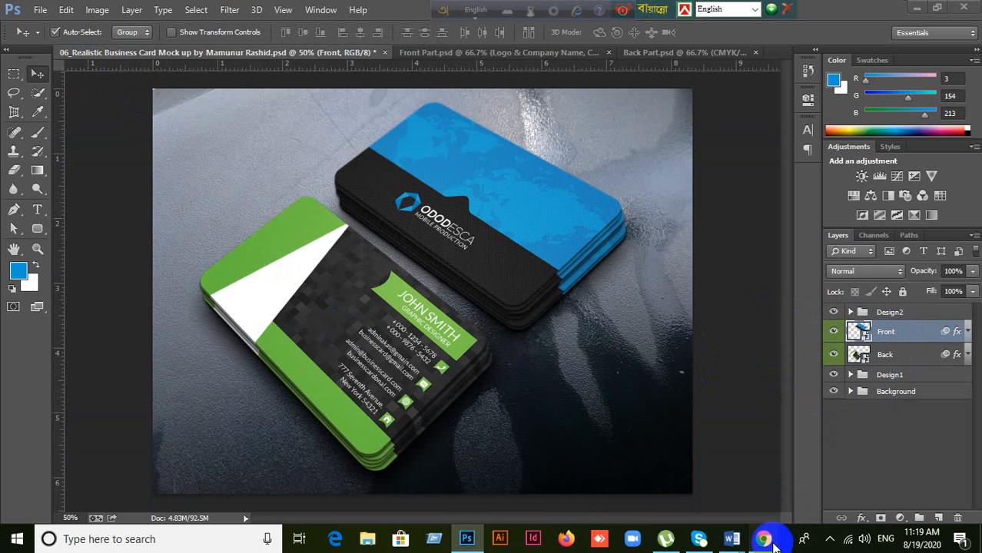
Switch to Chrome, move the floating language toolbar off the tabs, close the YouTube channel tab and return to Photoshop.
mouse_move(775, 544)
click(739, 504)
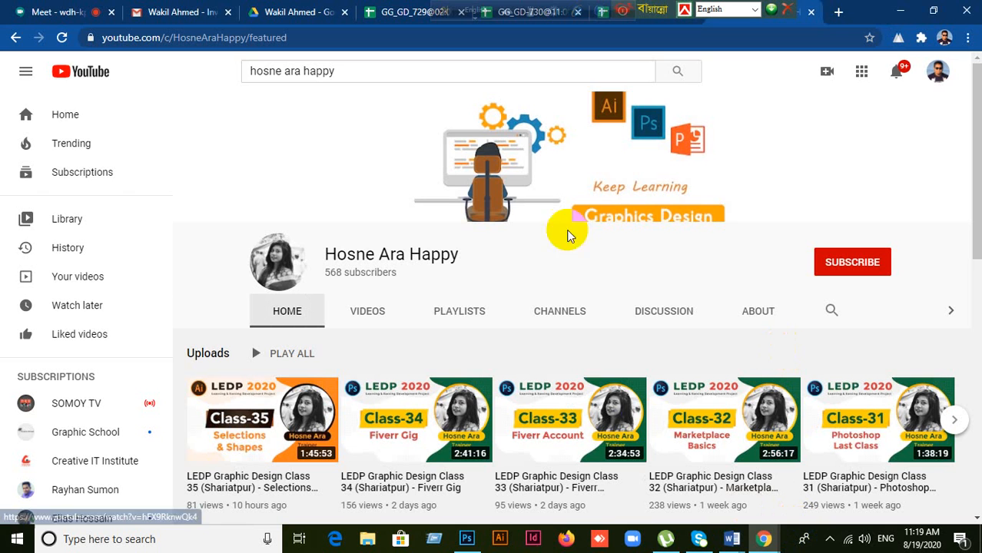
drag(450, 14, 887, 19)
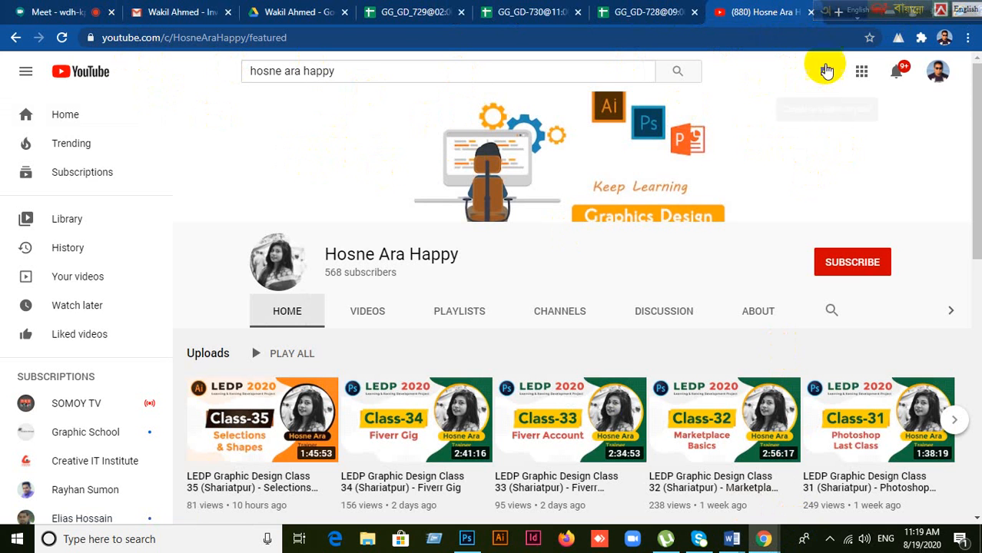
click(810, 13)
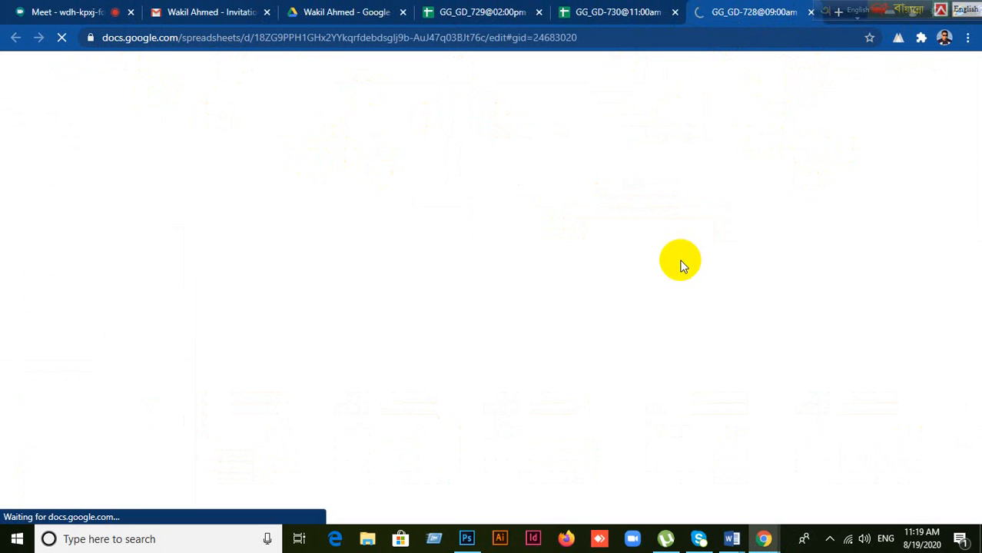
click(467, 535)
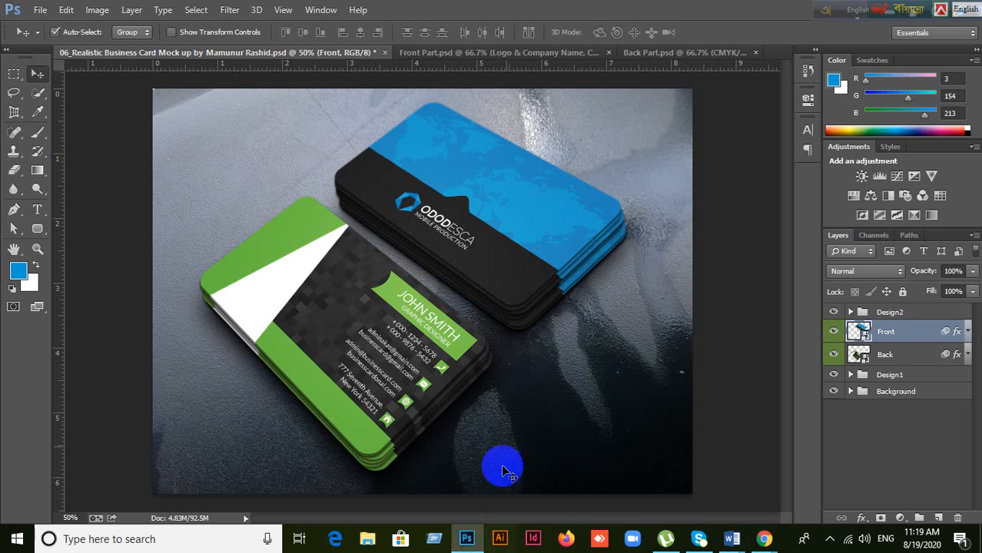
Open the contents of the mockup's Back smart object for editing.
click(894, 358)
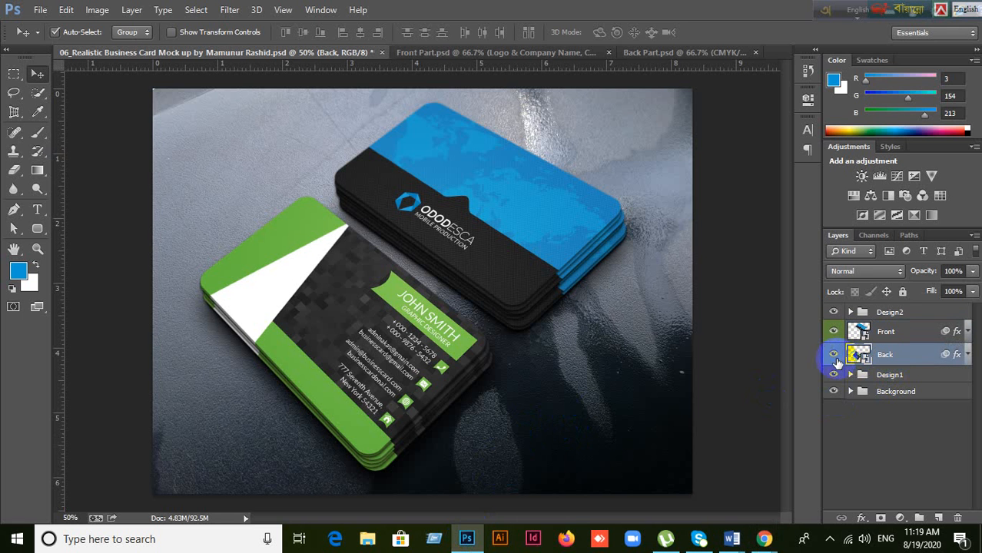
click(837, 362)
click(836, 362)
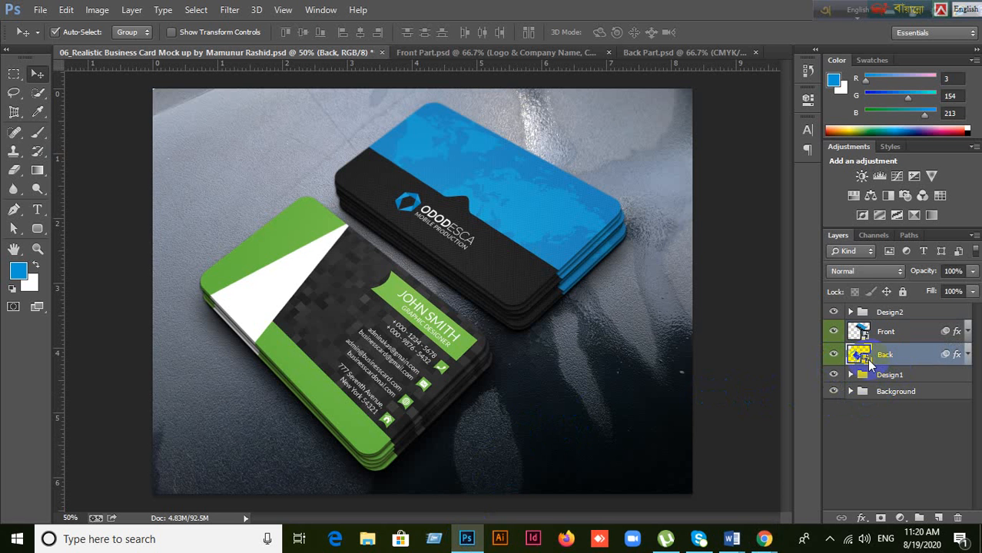
double_click(864, 357)
click(500, 229)
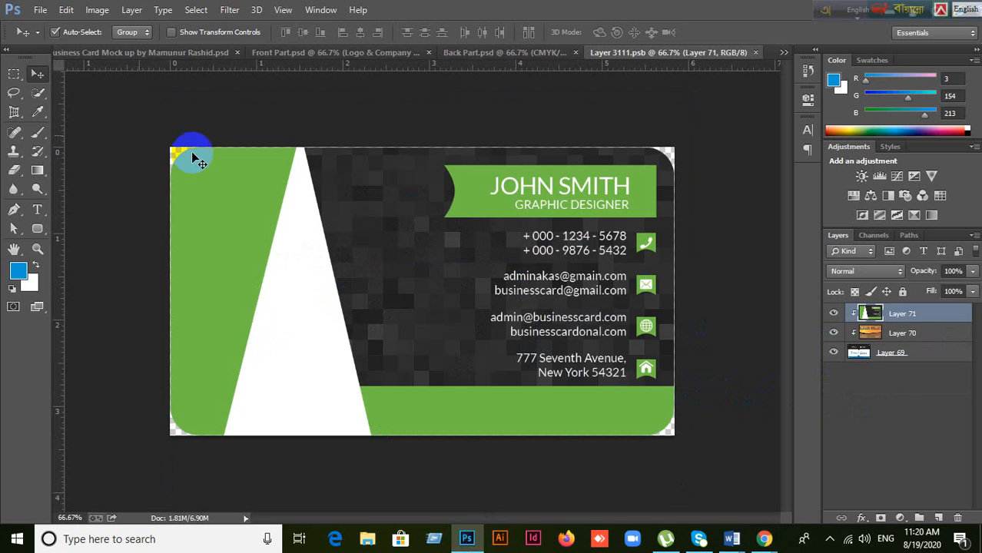
In Front Part.psd, select the rectangular area bounded by the middle bleed guides with the Rectangular Marquee and copy its merged artwork.
click(264, 60)
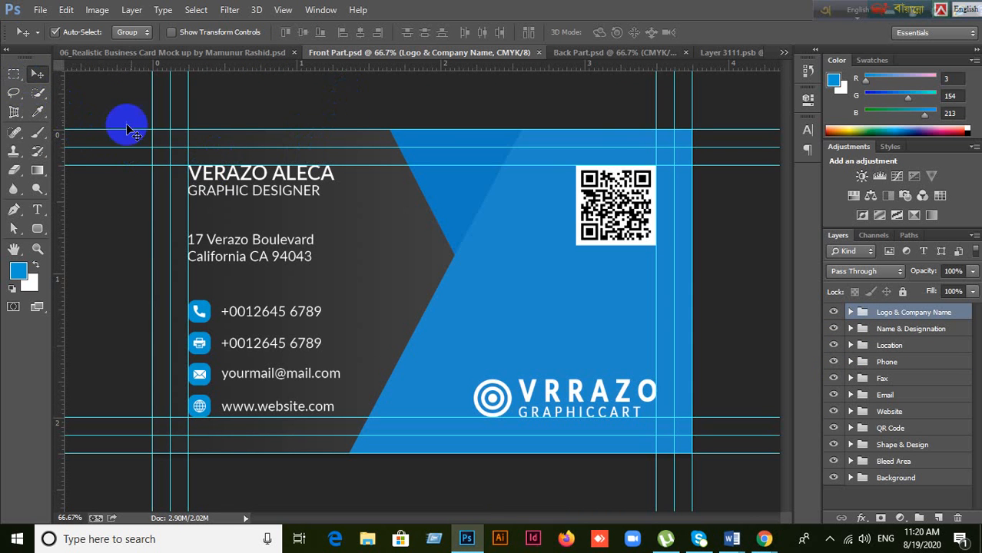
click(724, 54)
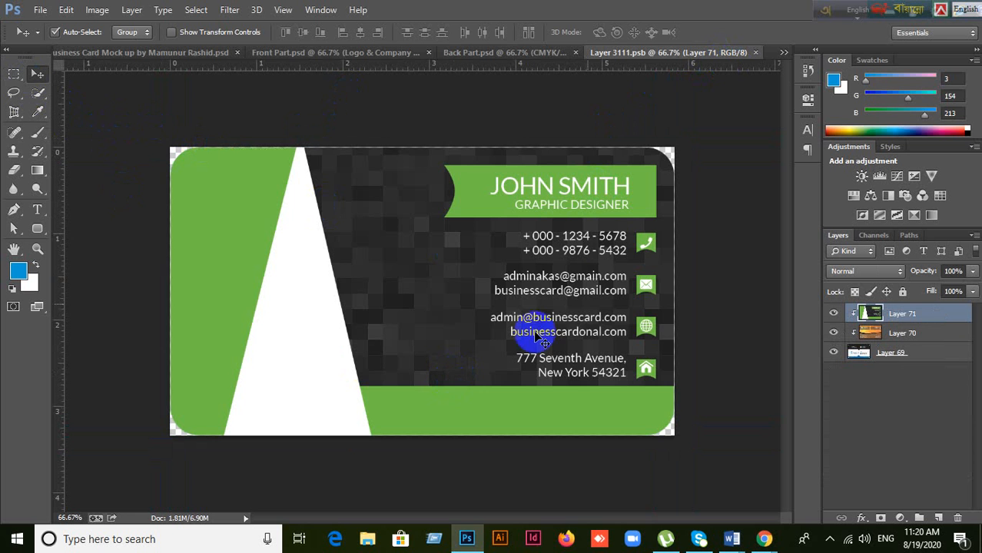
click(113, 62)
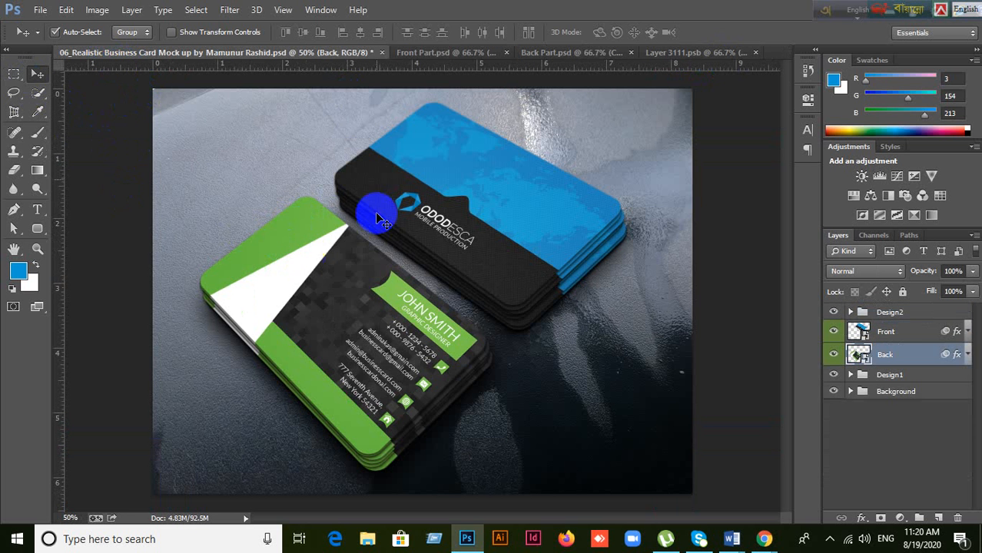
click(421, 53)
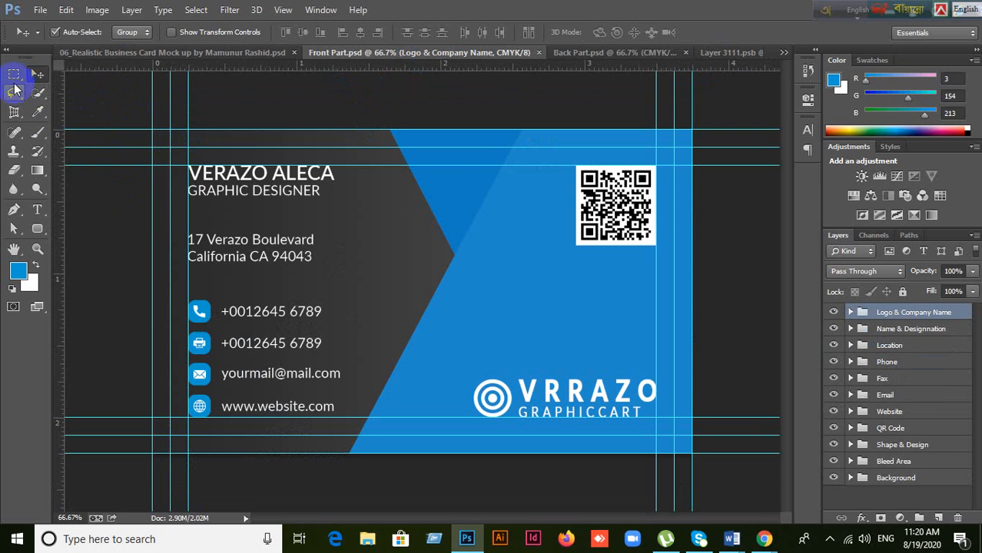
drag(14, 75, 55, 77)
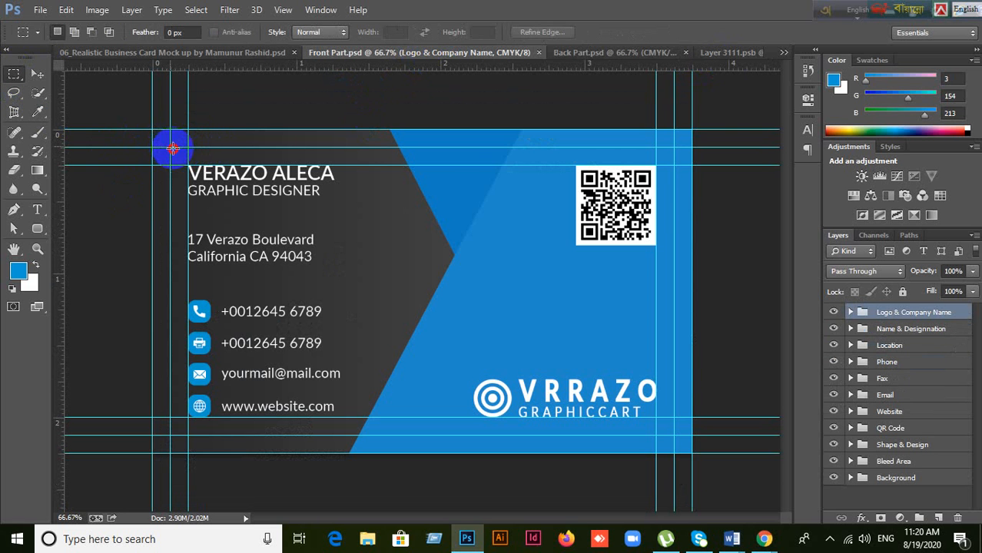
drag(172, 148, 675, 436)
key(ctrl+d)
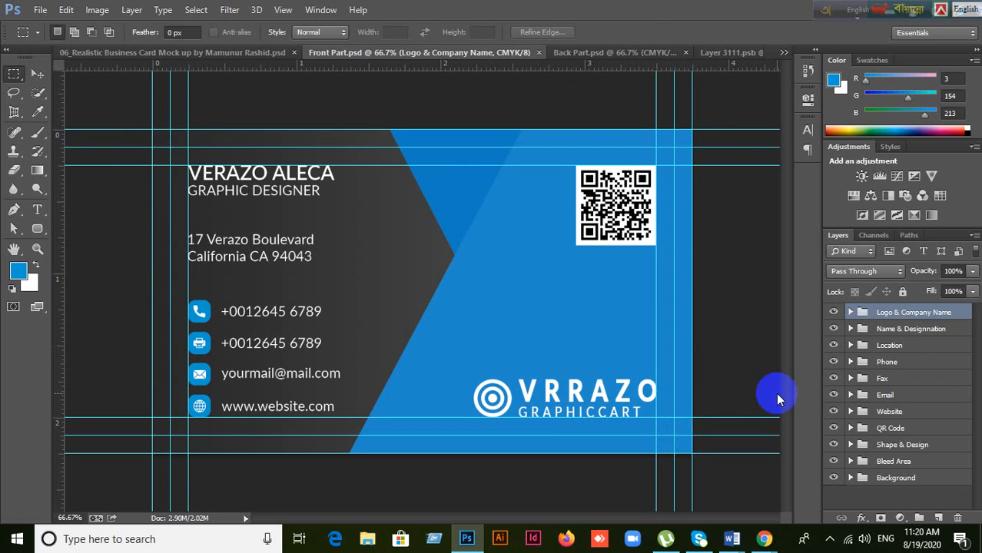
key(ctrl+shift+d)
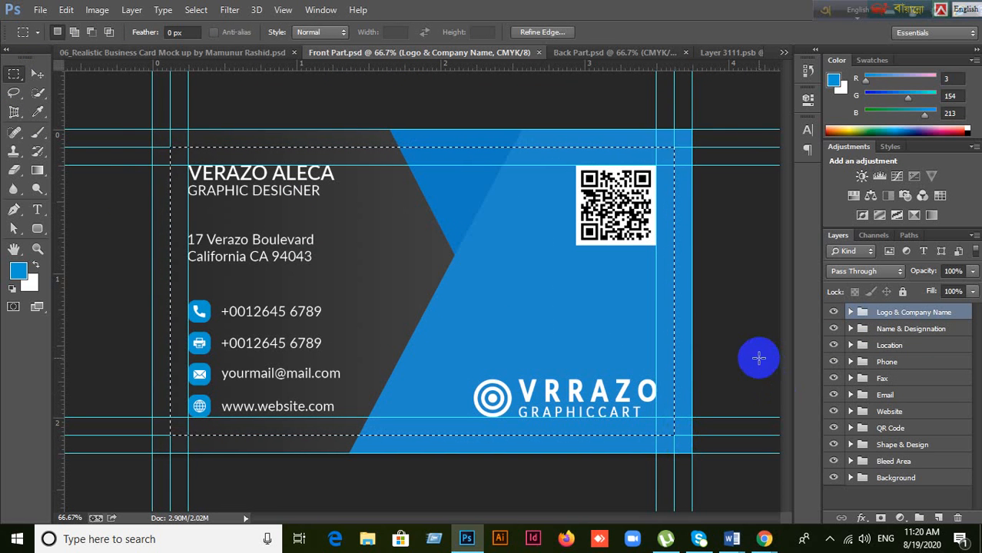
Paste the copied front card artwork as a new layer above Layer 71 in Layer 3111.psb.
click(621, 57)
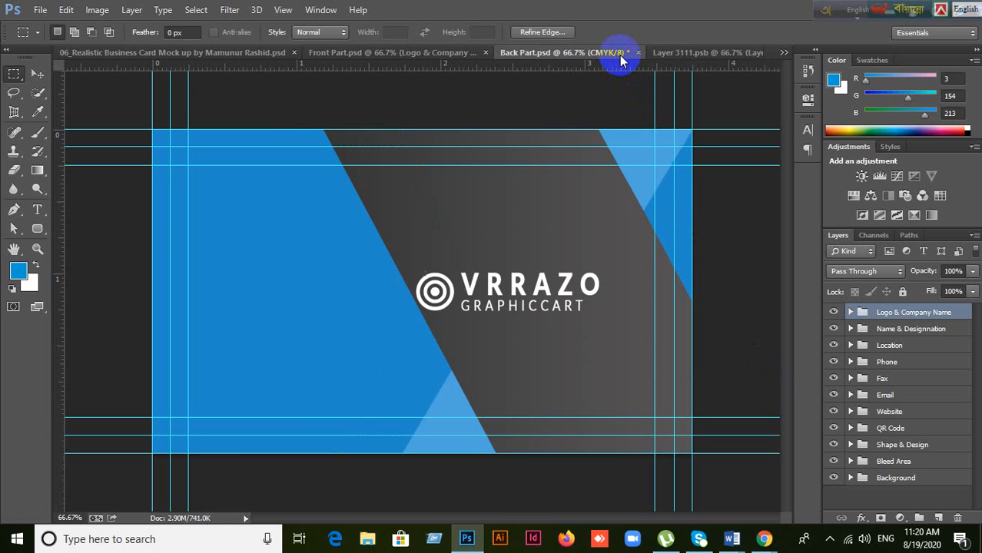
click(712, 52)
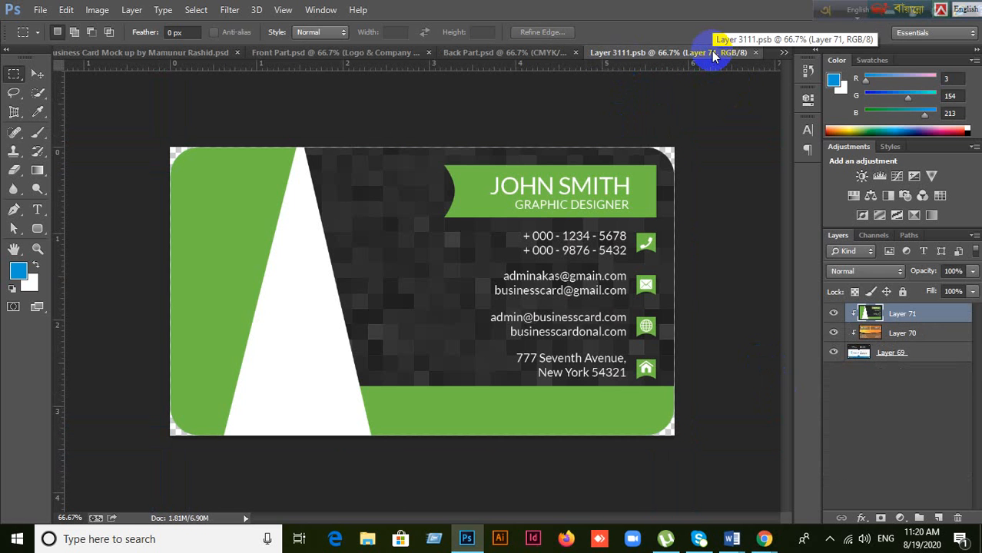
key(ctrl+v)
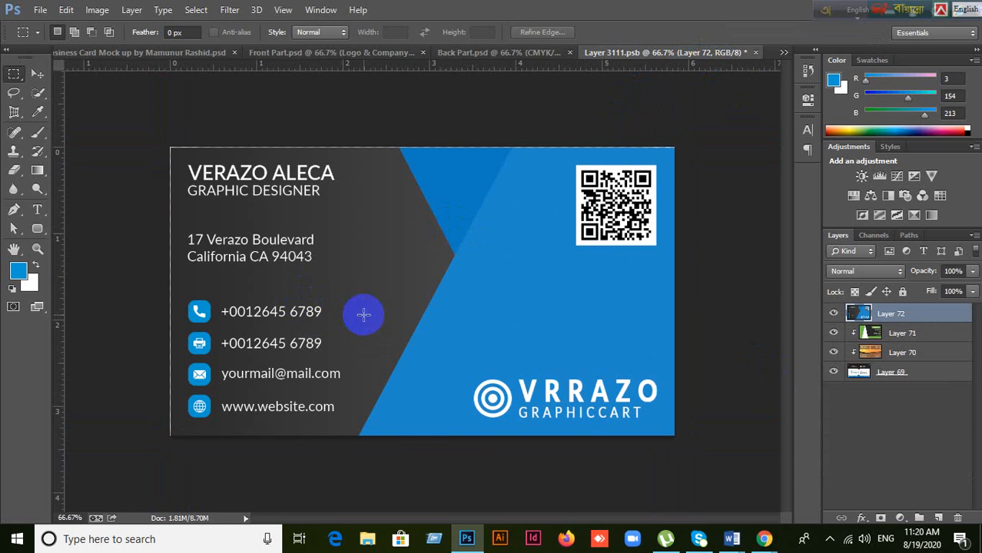
Hide Layers 71, 70 and 69 beneath the pasted card artwork in Layer 3111.psb and save the smart object contents.
key(ctrl+t)
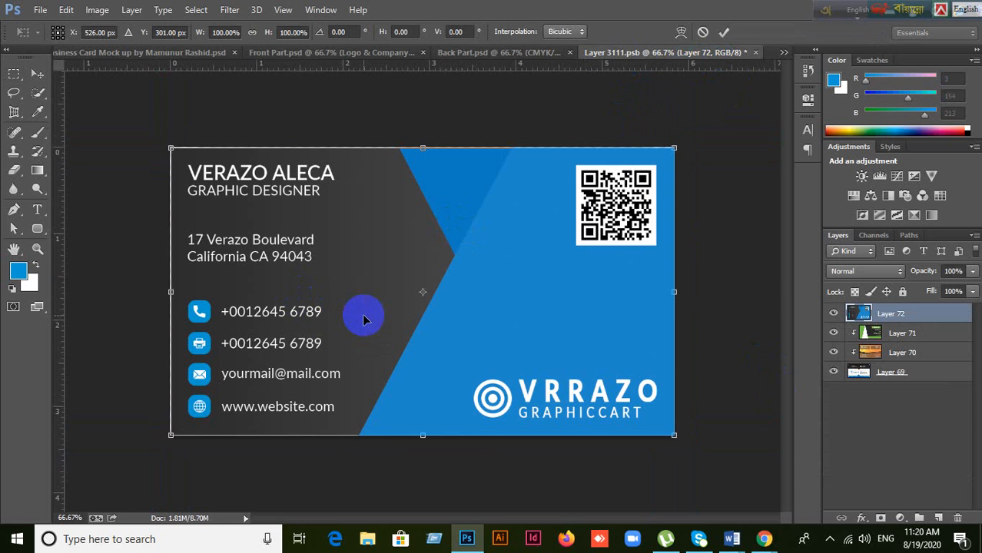
click(703, 33)
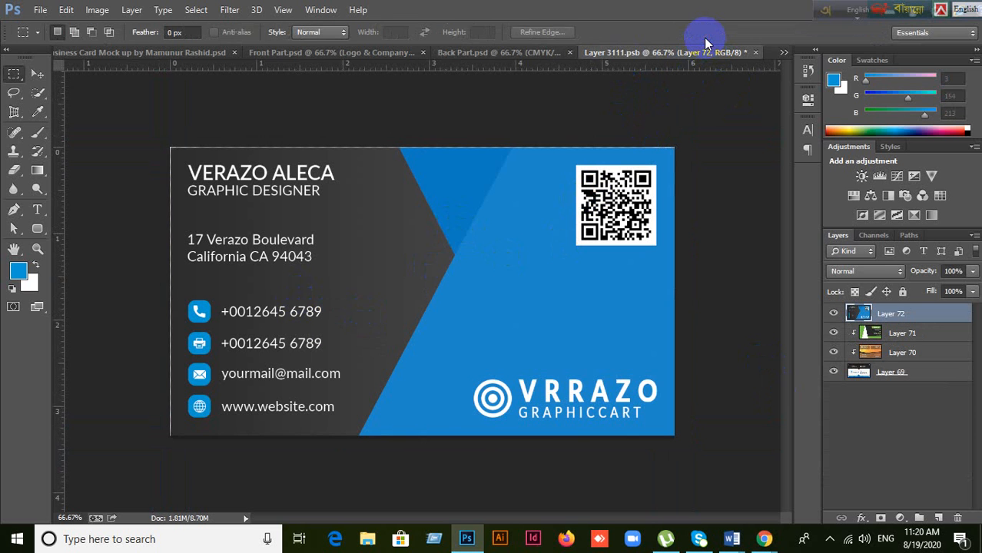
click(37, 74)
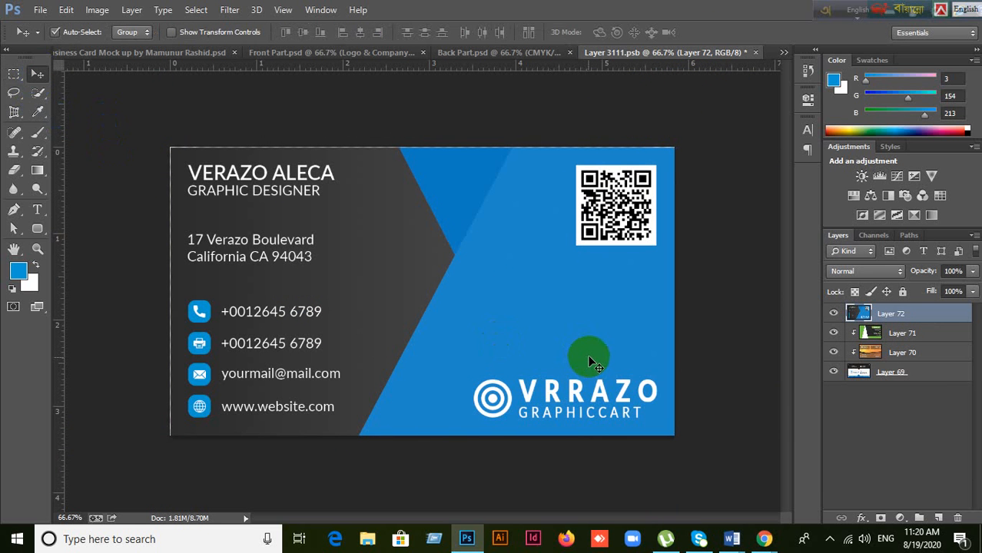
click(834, 335)
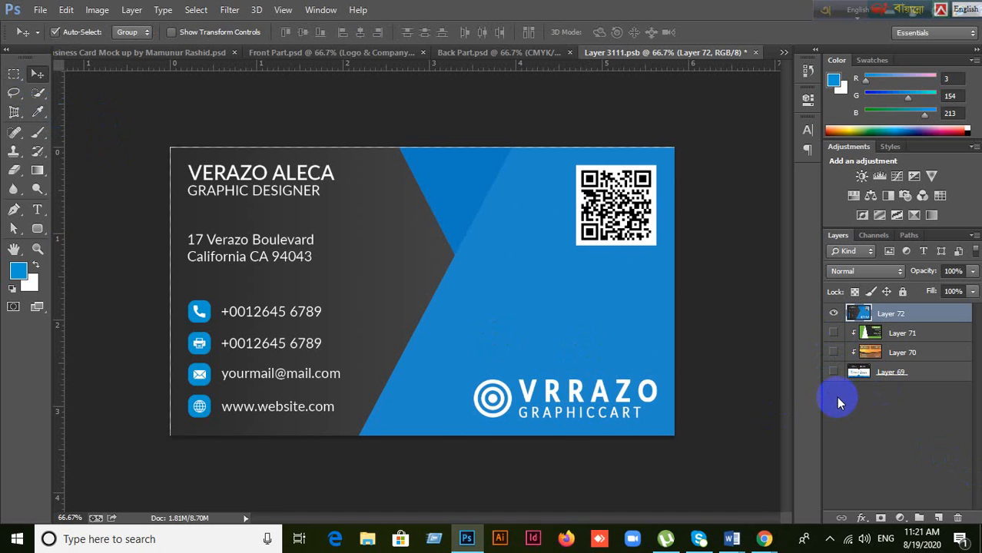
key(ctrl+s)
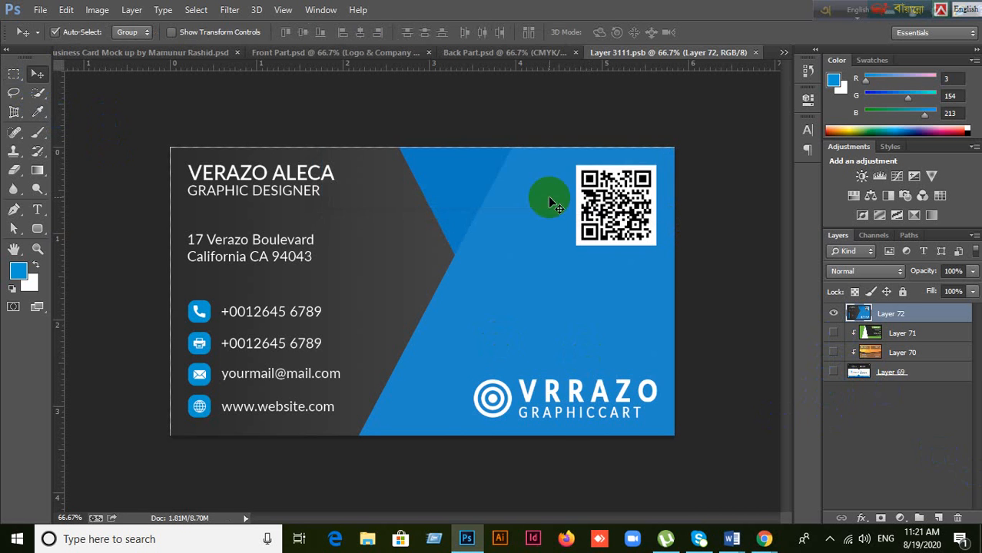
Check the updated Back card in the mockup and compare it with the Front Part, Back Part and Layer 3111 documents.
click(342, 54)
click(581, 54)
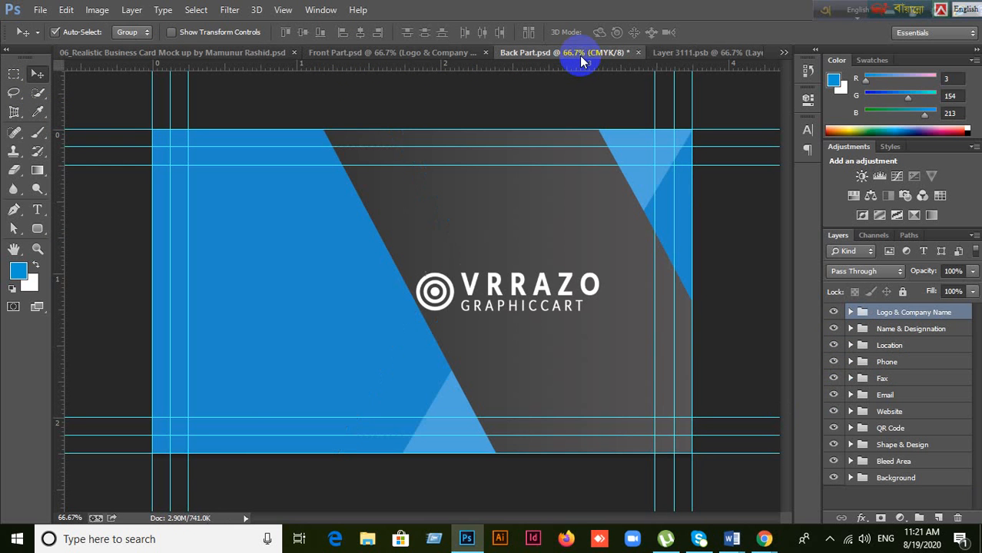
click(204, 57)
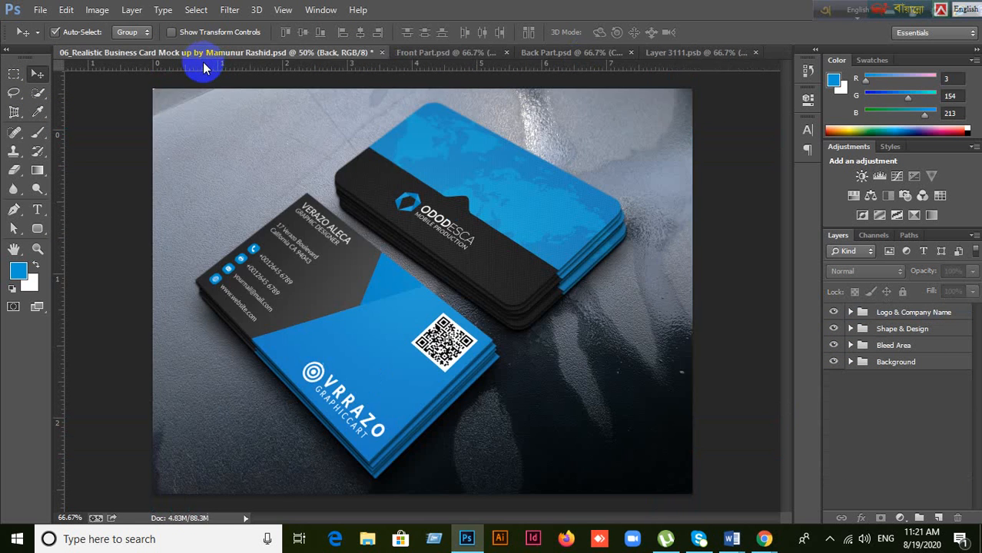
click(361, 304)
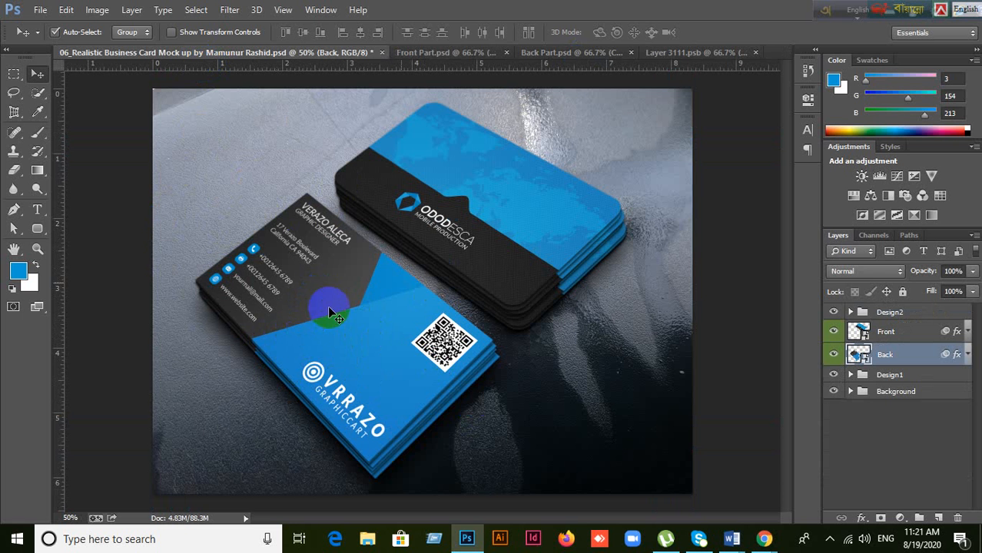
click(443, 54)
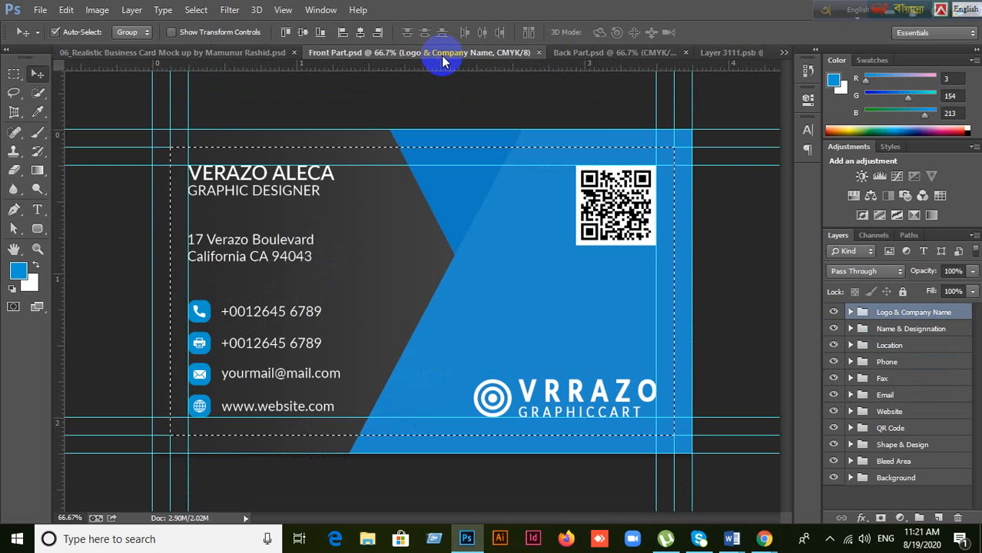
click(619, 55)
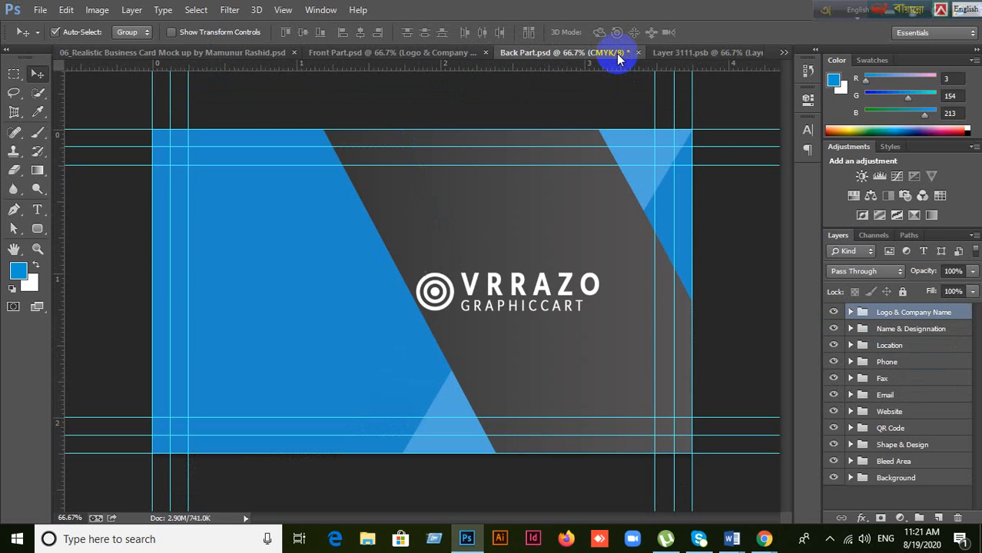
click(712, 54)
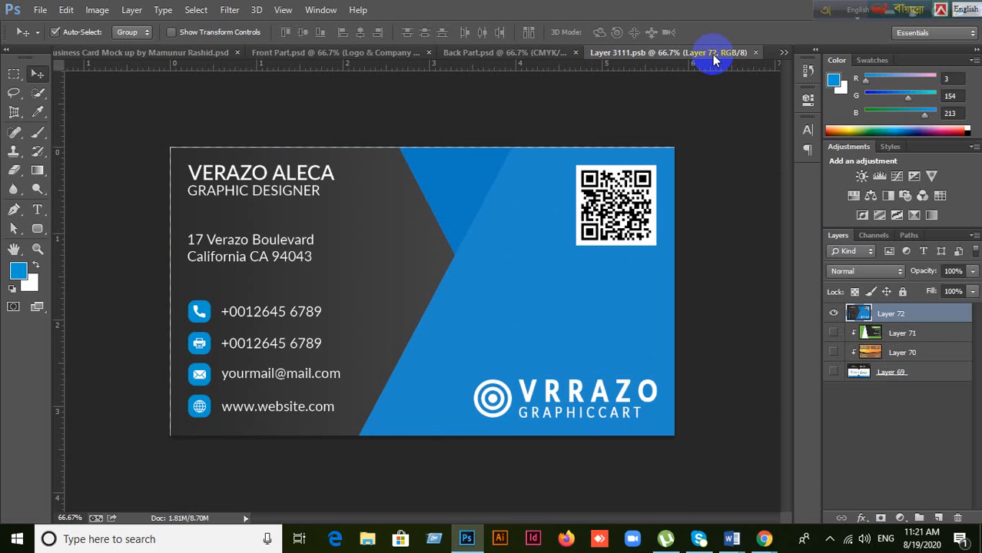
click(181, 54)
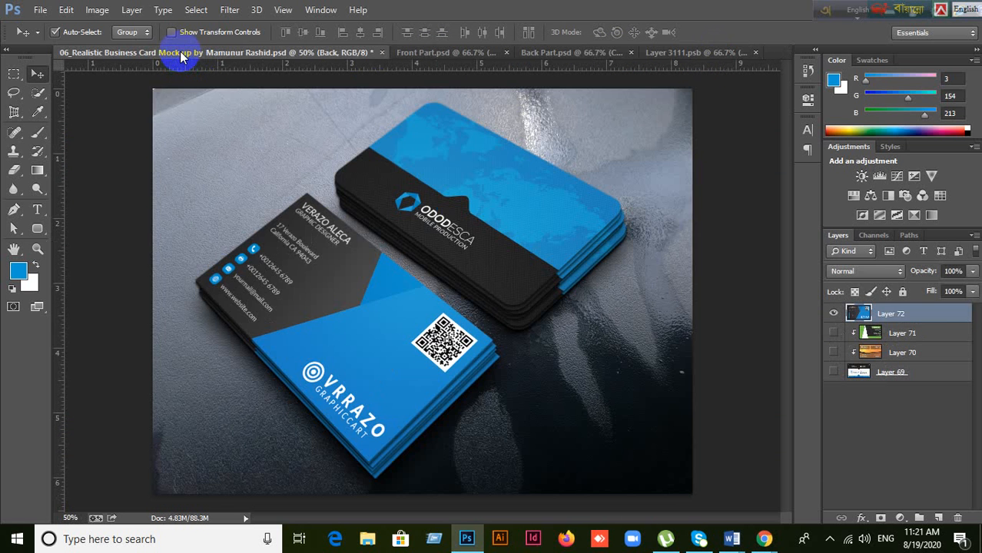
Select the mockup's Front smart object and open its contents for editing.
click(536, 214)
click(895, 335)
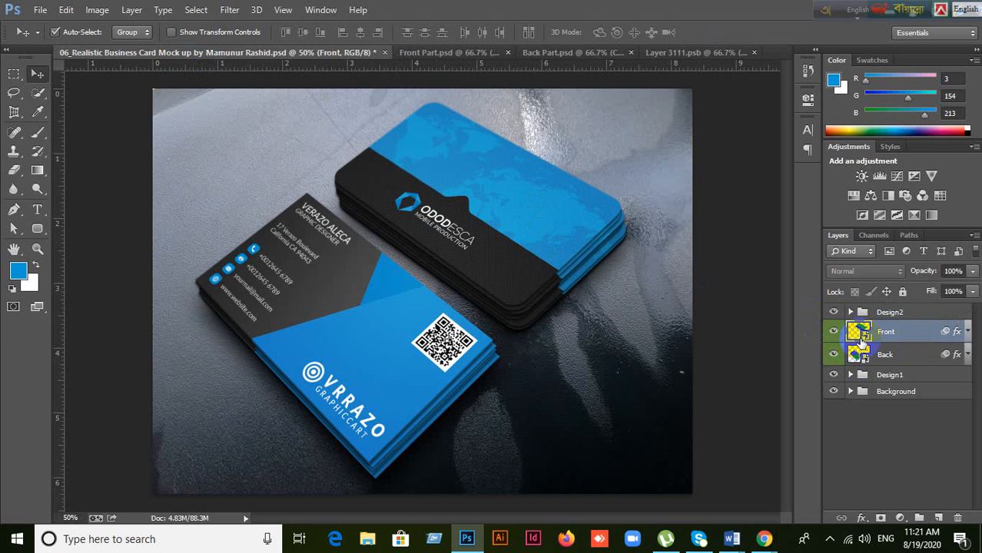
double_click(866, 336)
click(487, 227)
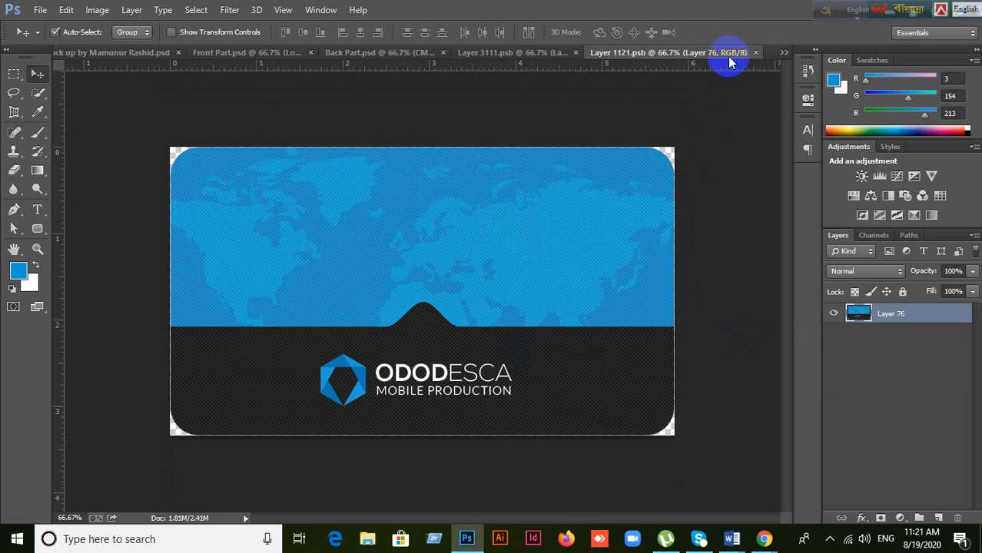
Close Back Part.psd without saving its changes.
click(515, 53)
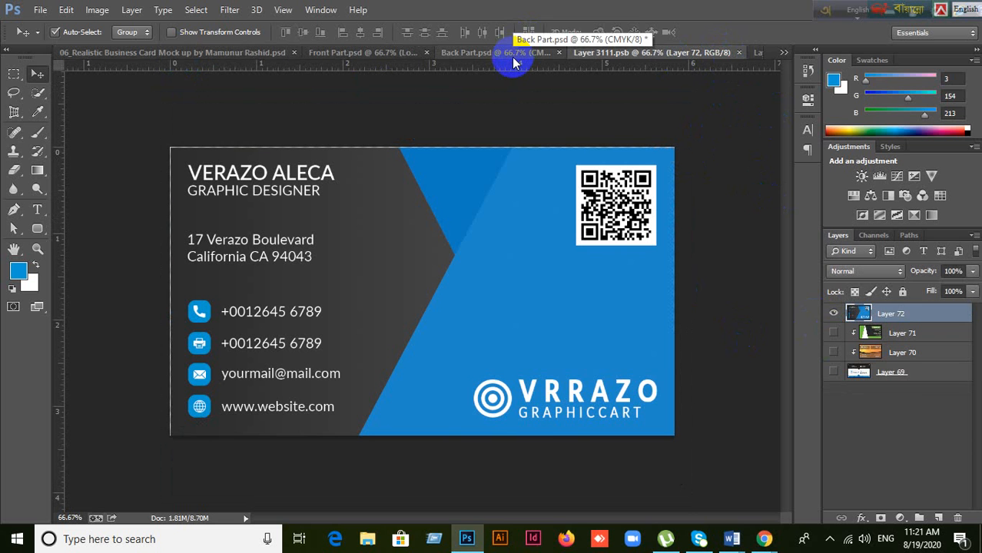
click(559, 53)
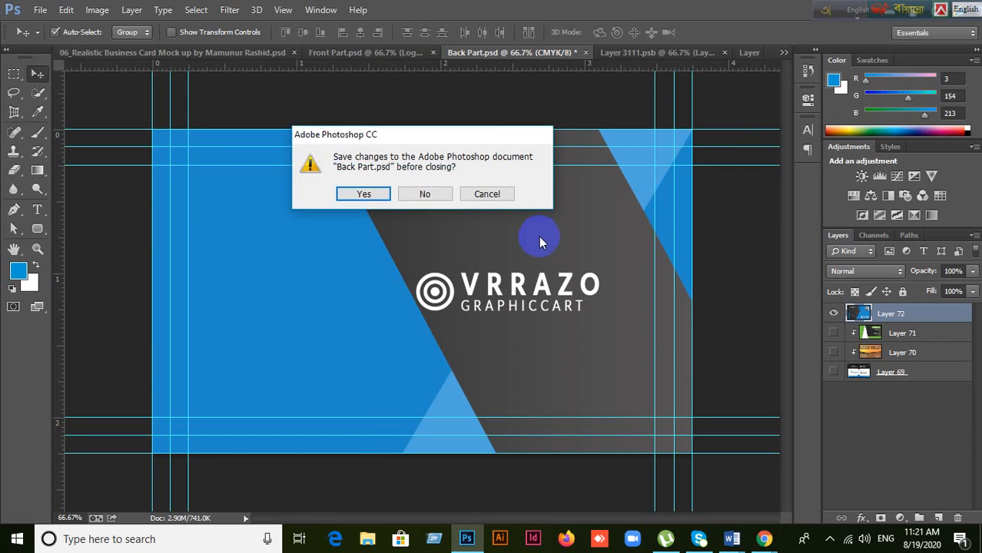
click(442, 194)
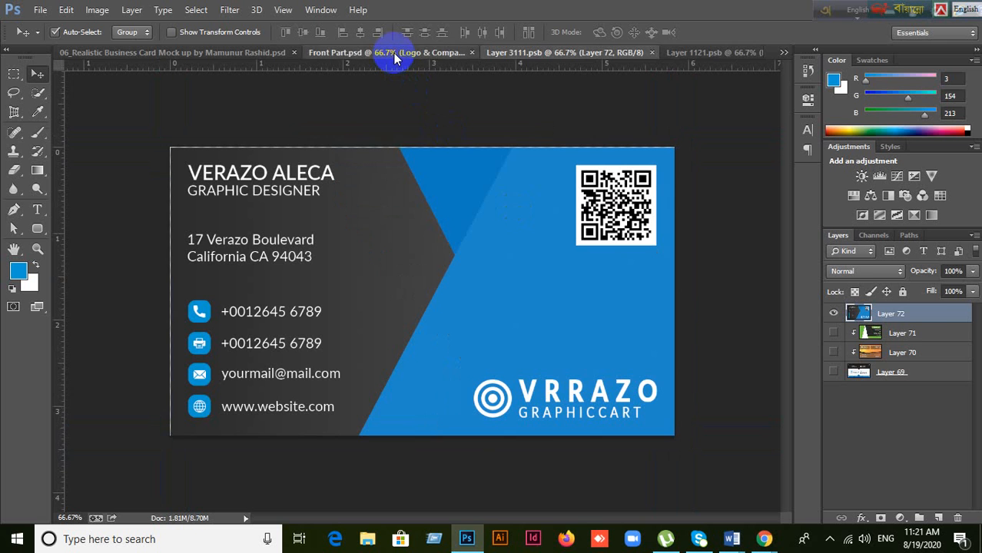
click(393, 53)
click(229, 55)
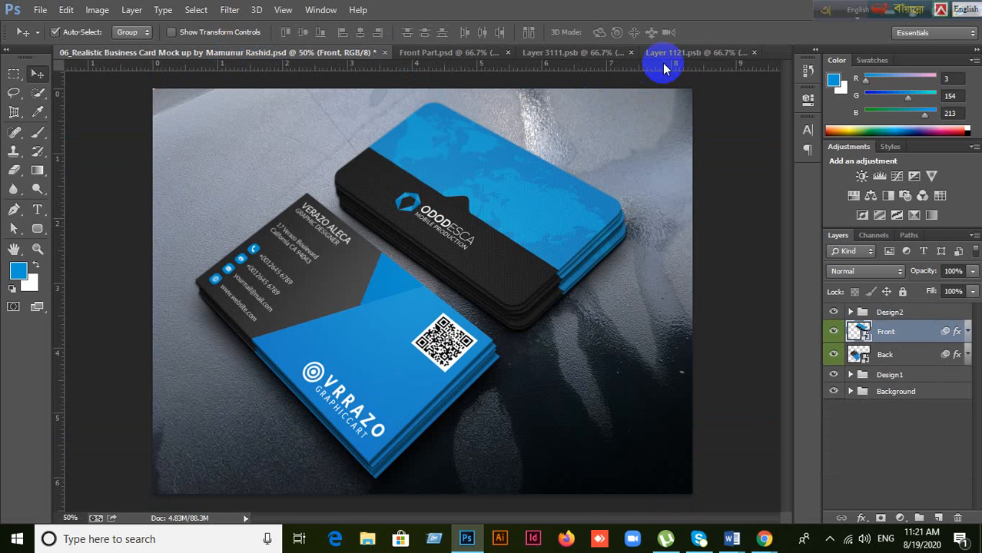
click(697, 55)
click(499, 55)
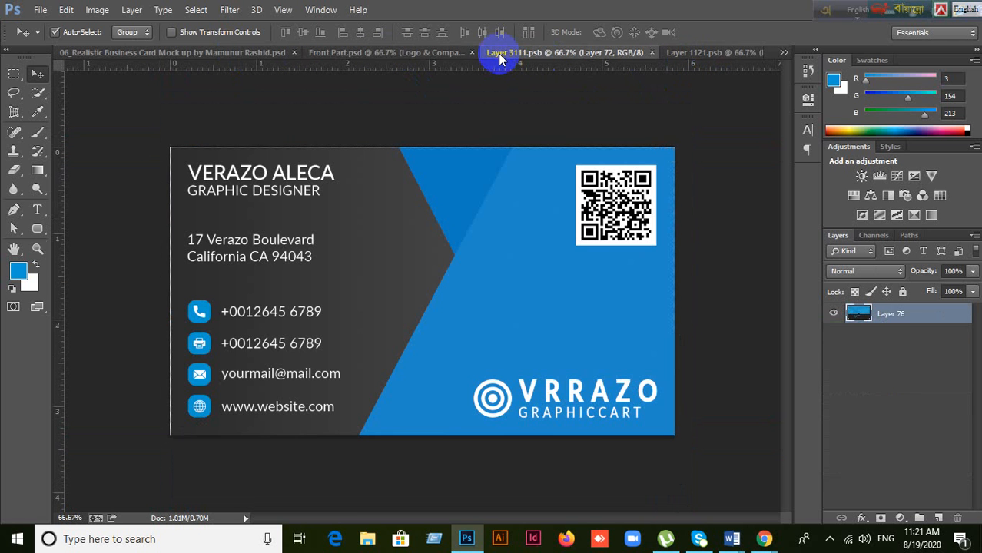
click(271, 52)
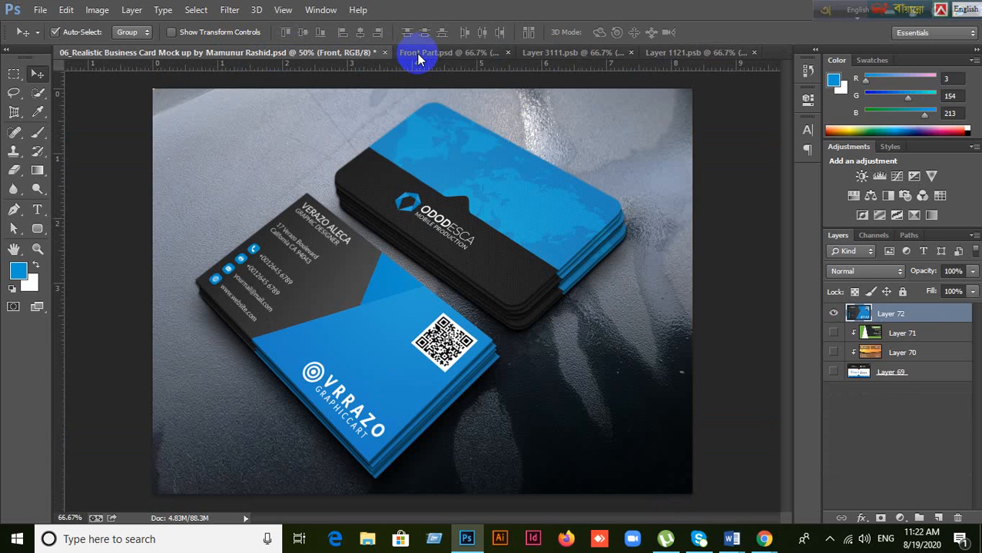
Move both floating language toolbars away from the window controls, and minimize Photoshop and Chrome to reach the desktop.
drag(820, 14, 355, 14)
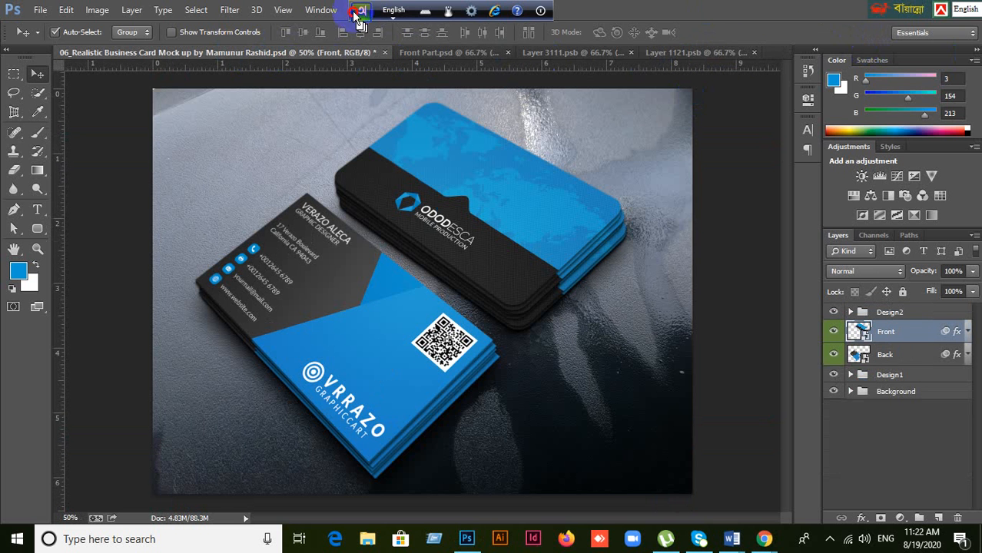
drag(883, 9, 315, 10)
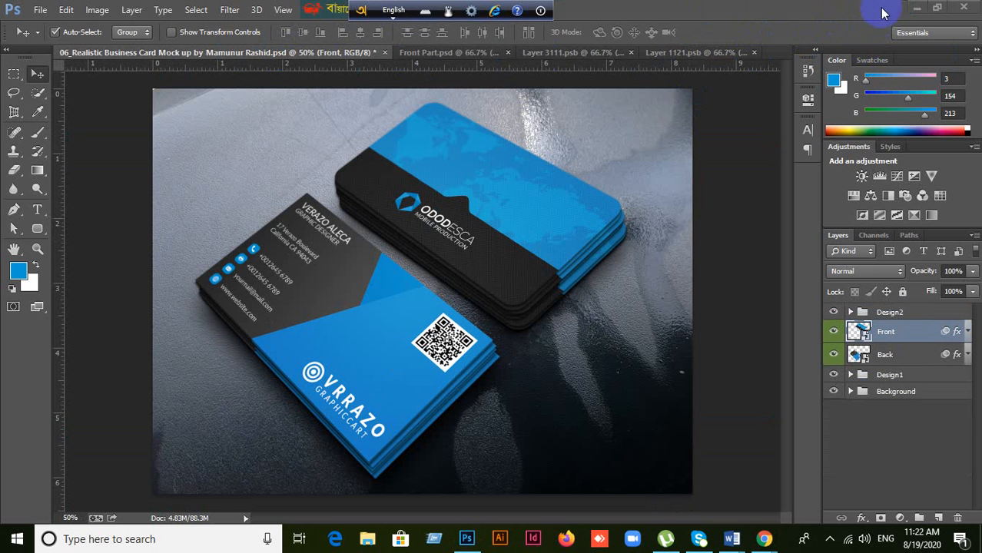
click(916, 9)
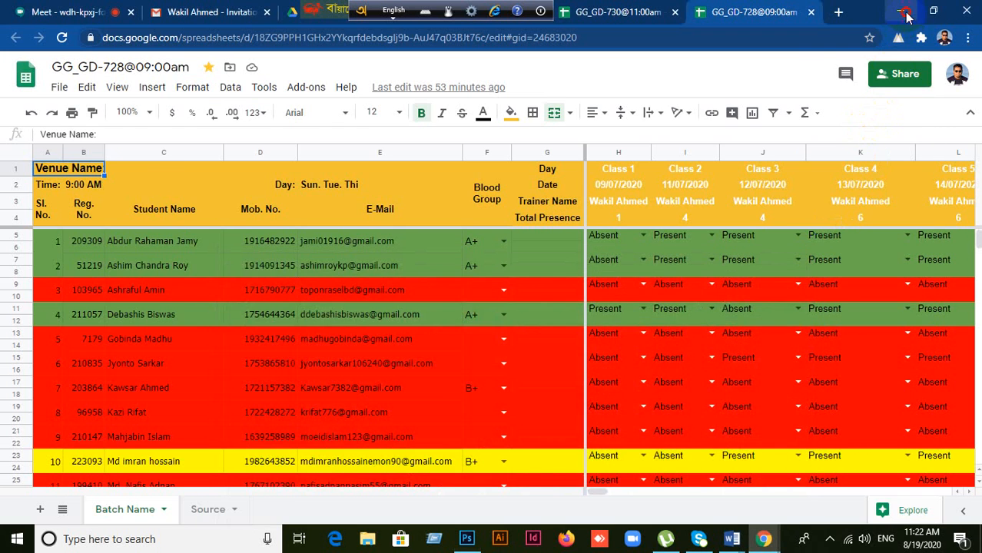
click(907, 12)
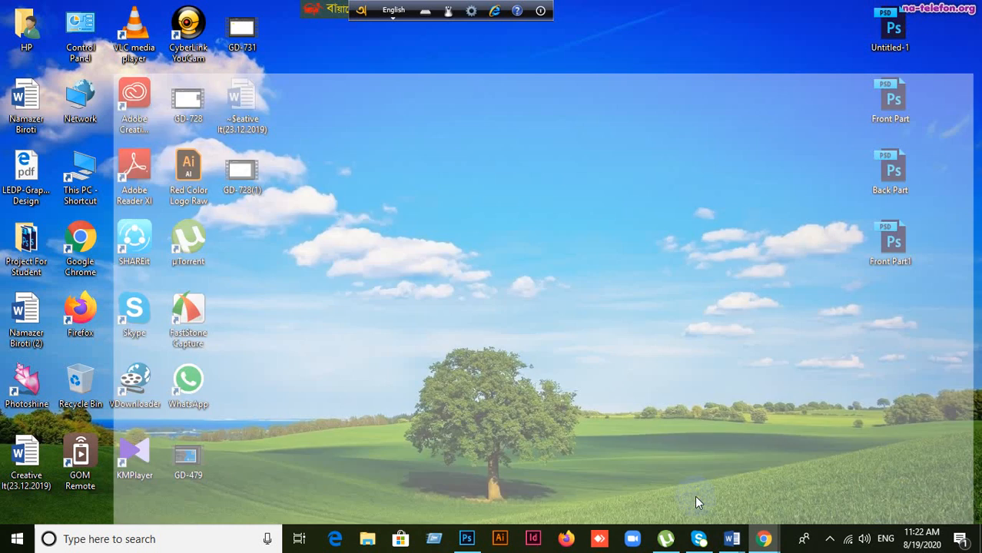
Switch to the Google Meet call in Chrome, admit the waiting participant and minimize the browser.
click(697, 499)
click(43, 15)
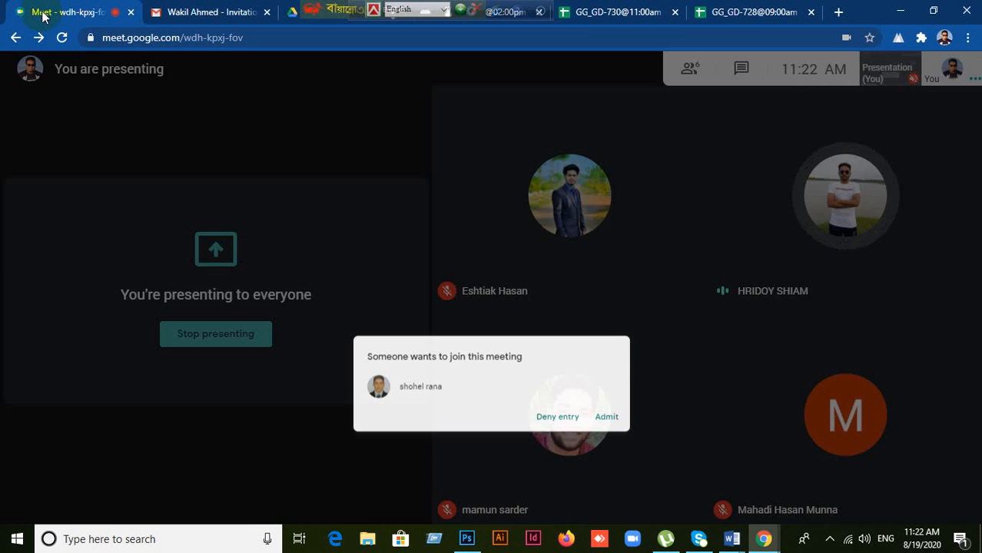
click(607, 416)
click(639, 334)
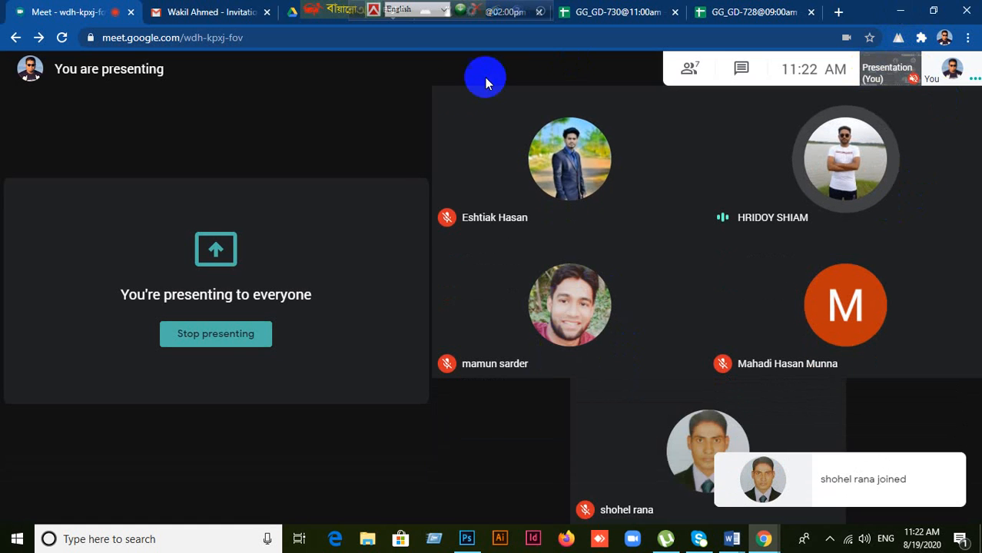
click(900, 11)
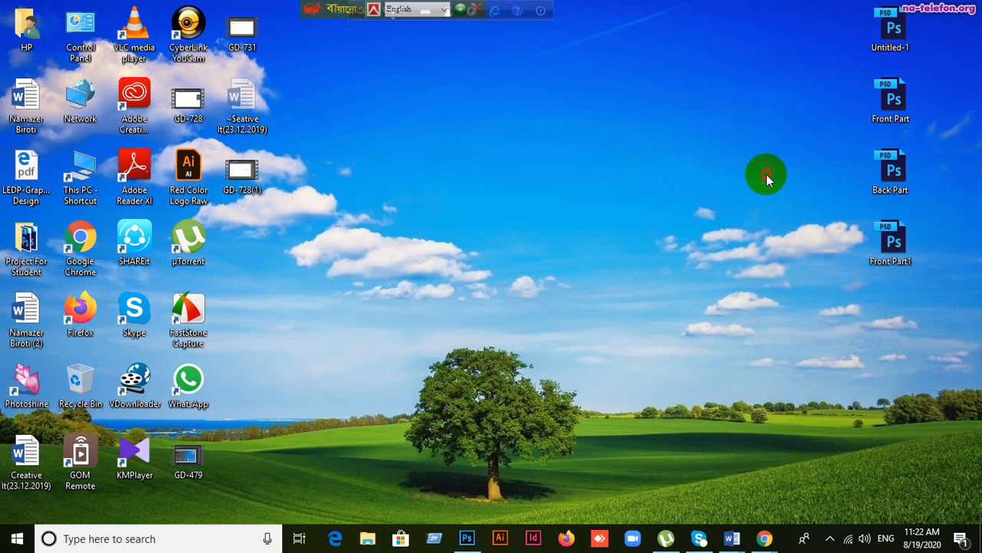
Open the Back Part file from the desktop in Photoshop.
click(734, 181)
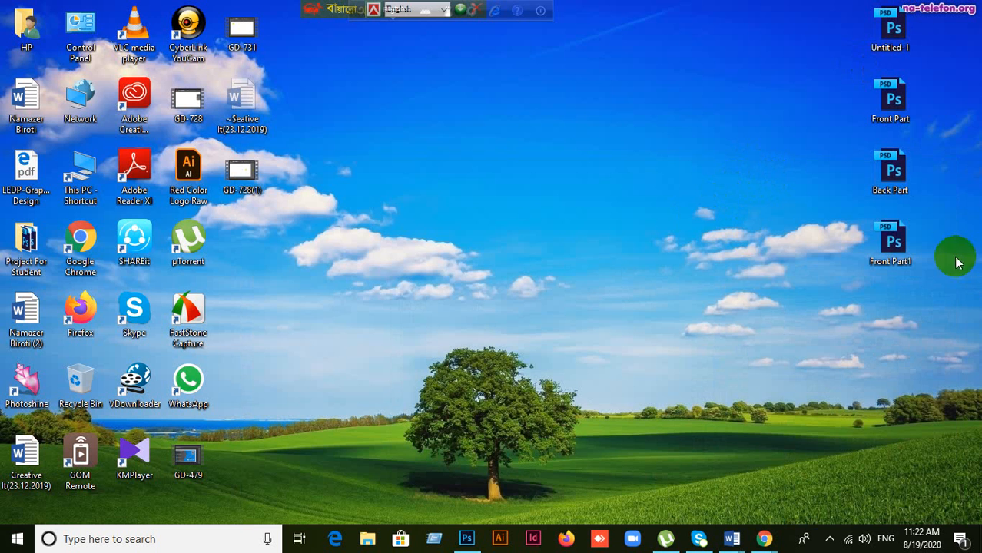
drag(893, 247, 768, 326)
drag(890, 170, 672, 21)
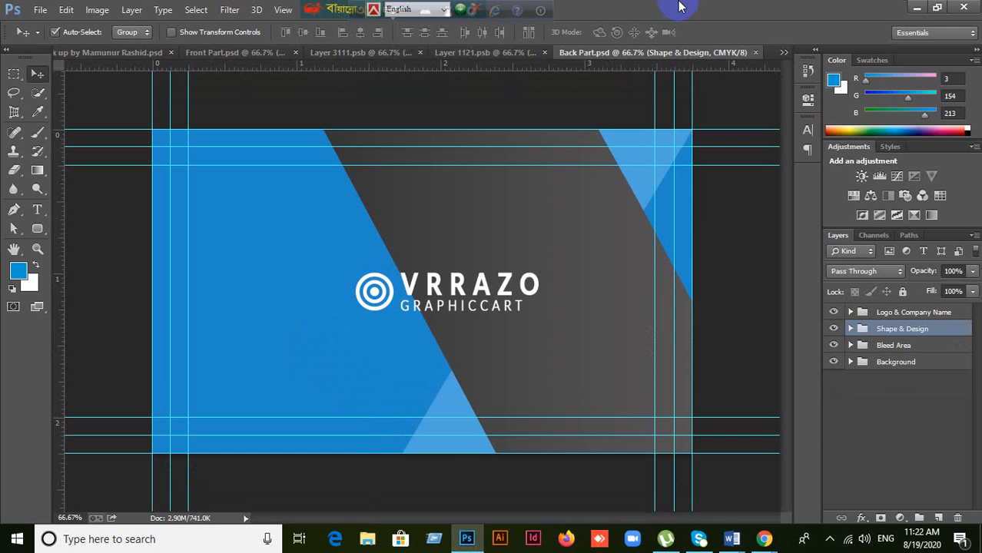
click(471, 51)
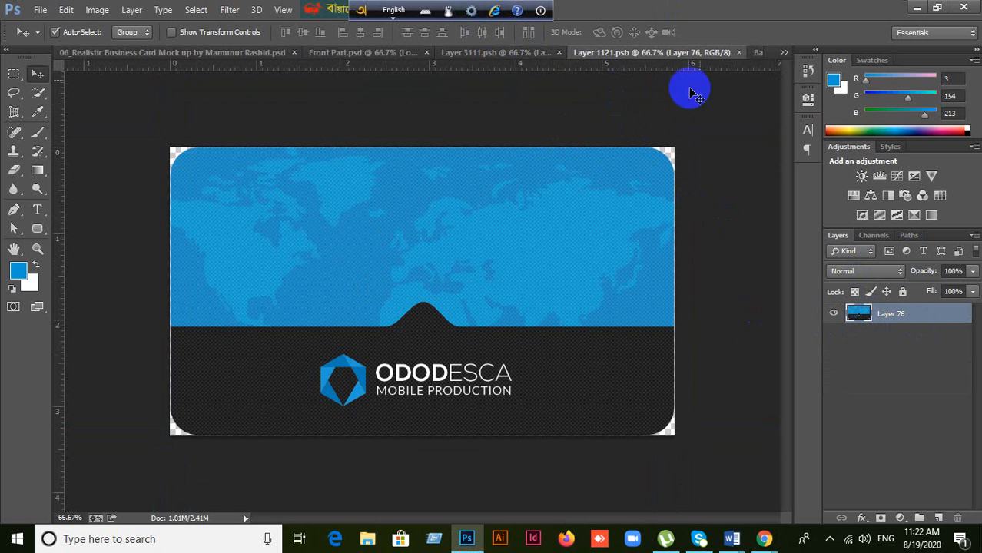
click(515, 52)
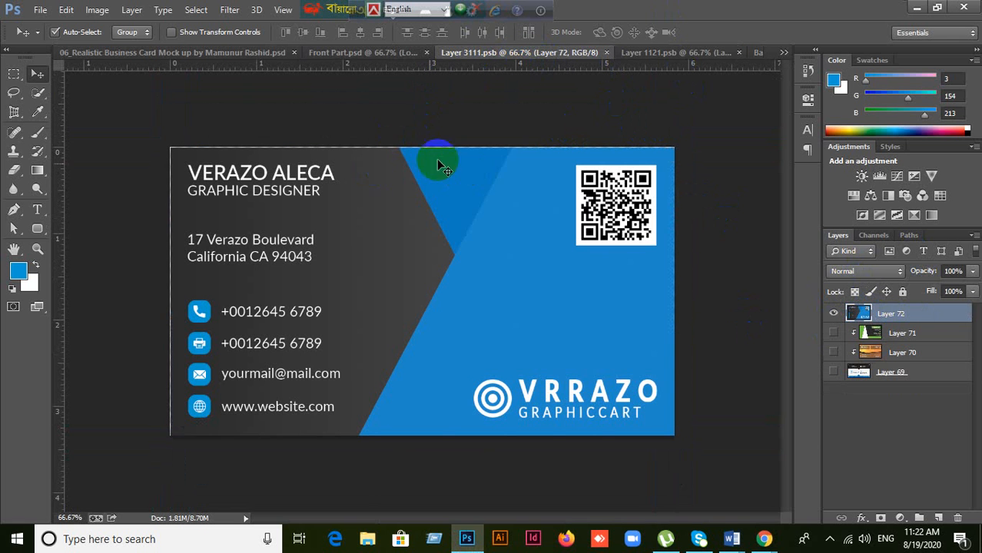
click(354, 52)
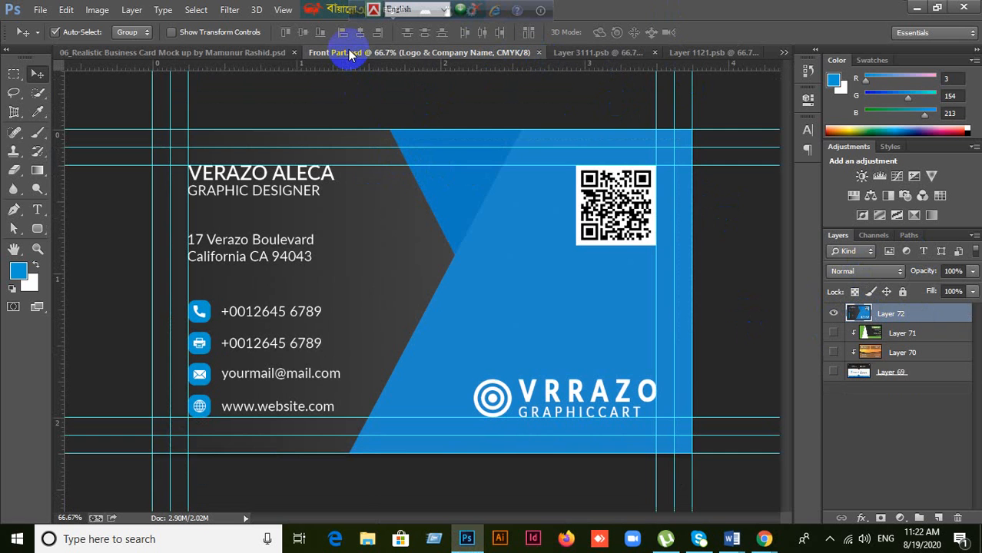
click(259, 51)
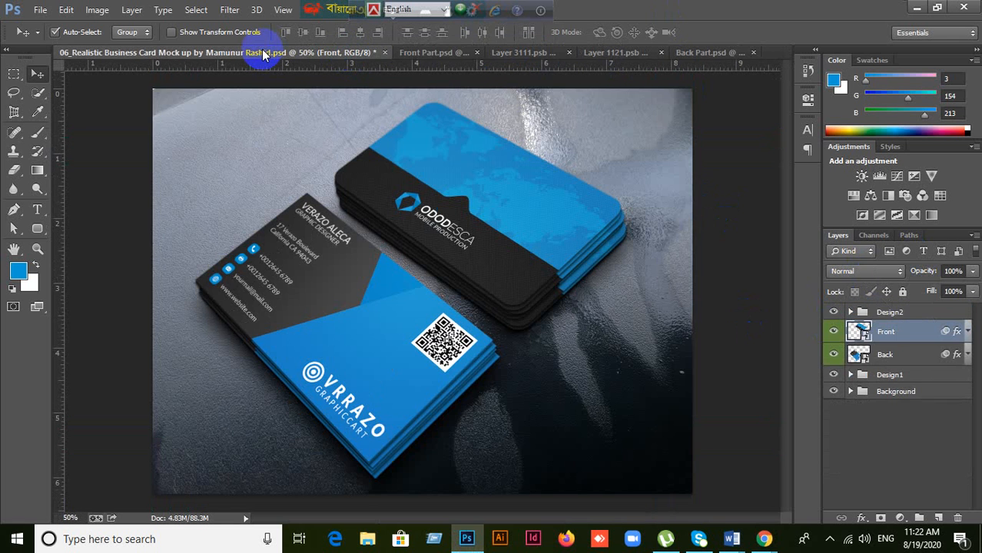
click(484, 58)
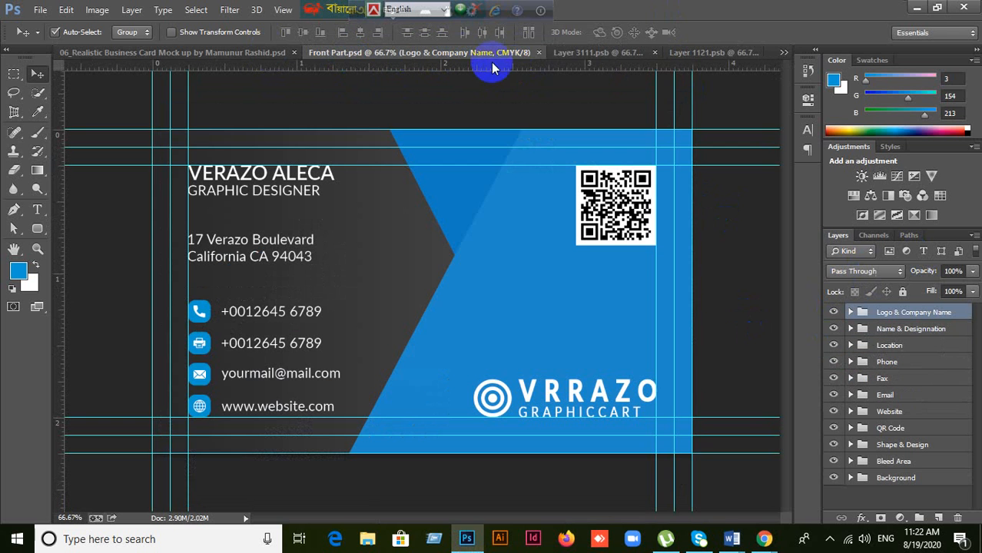
click(596, 56)
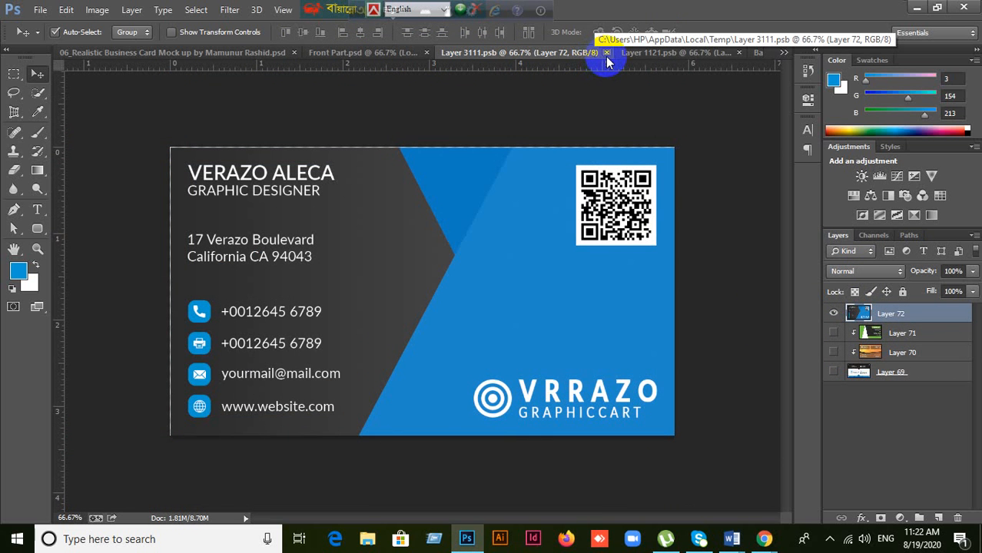
Close Layer 3111.psb and copy the card area inside the bleed guides of Back Part.psd.
click(606, 54)
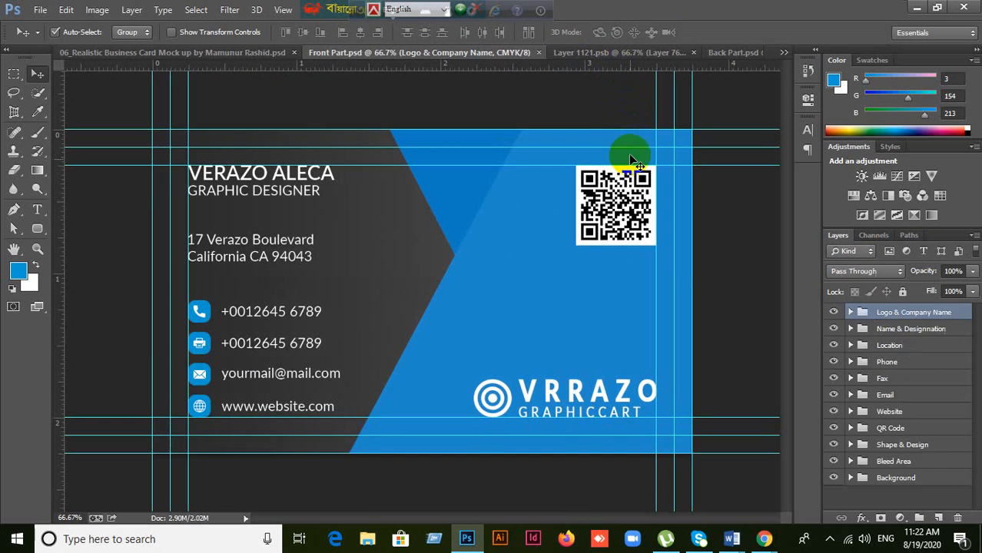
click(738, 54)
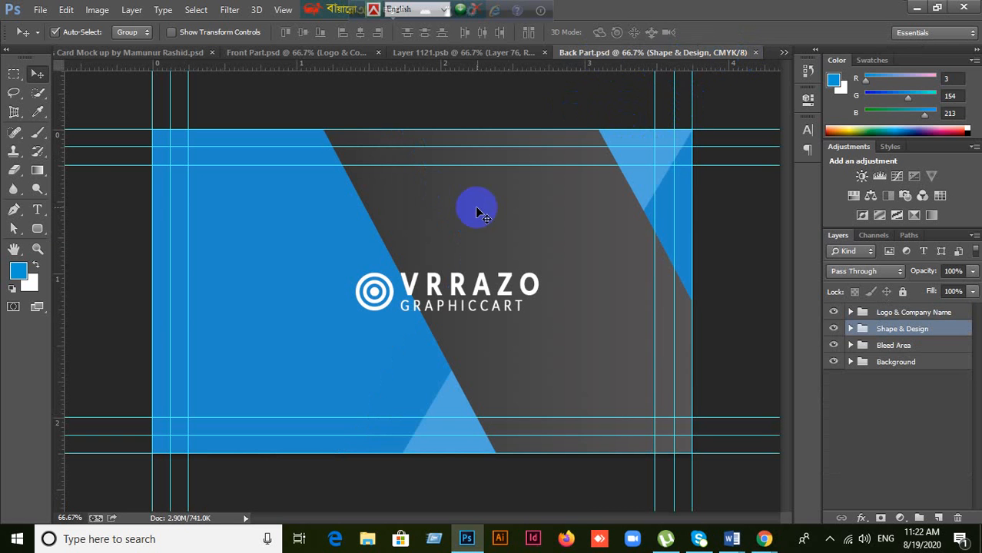
click(14, 73)
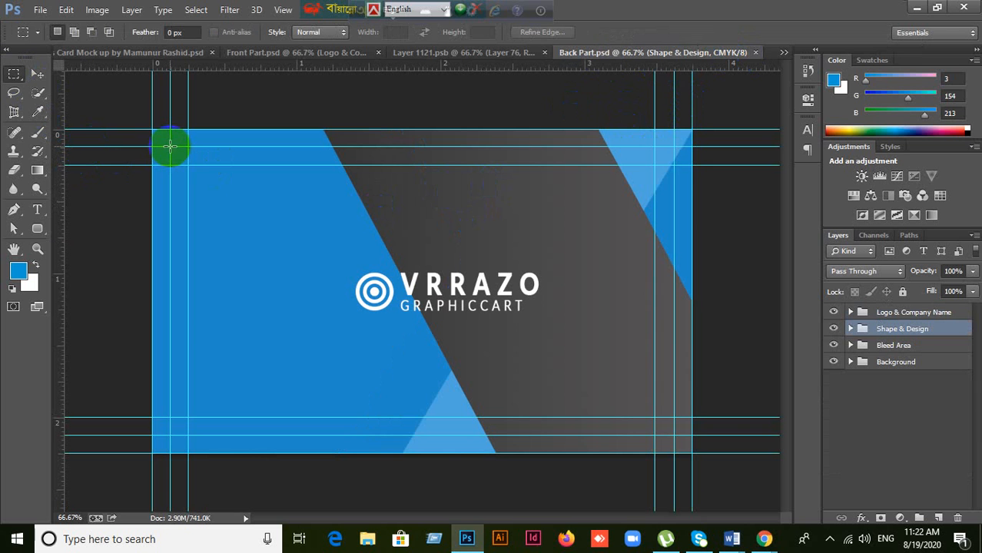
drag(169, 146, 674, 436)
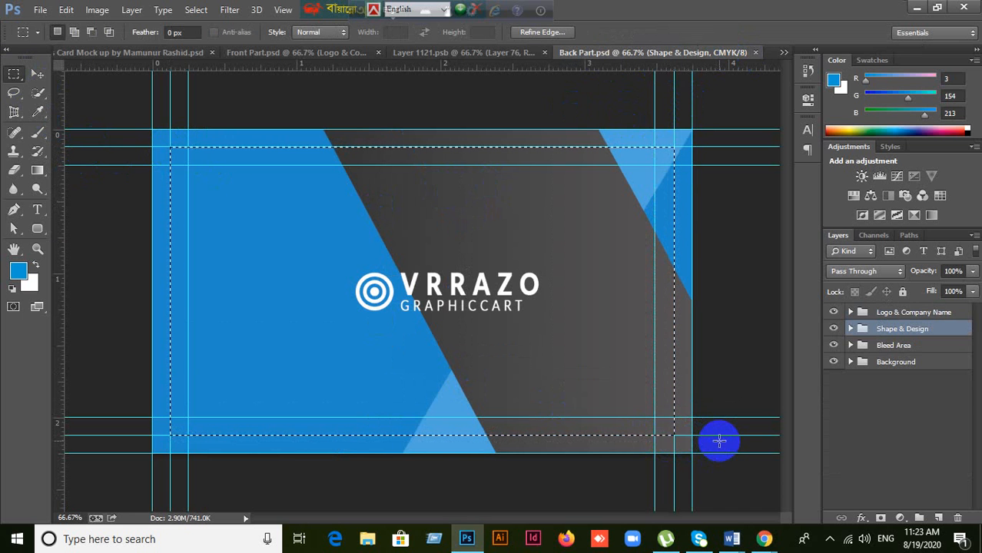
Paste the copied back design into Layer 1121.psb and hide Layer 76.
click(479, 54)
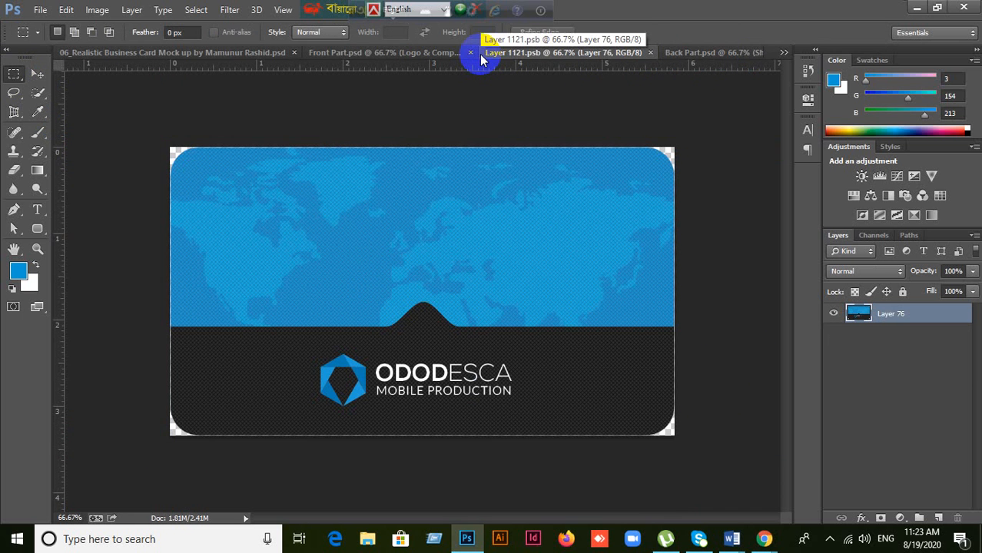
key(ctrl+v)
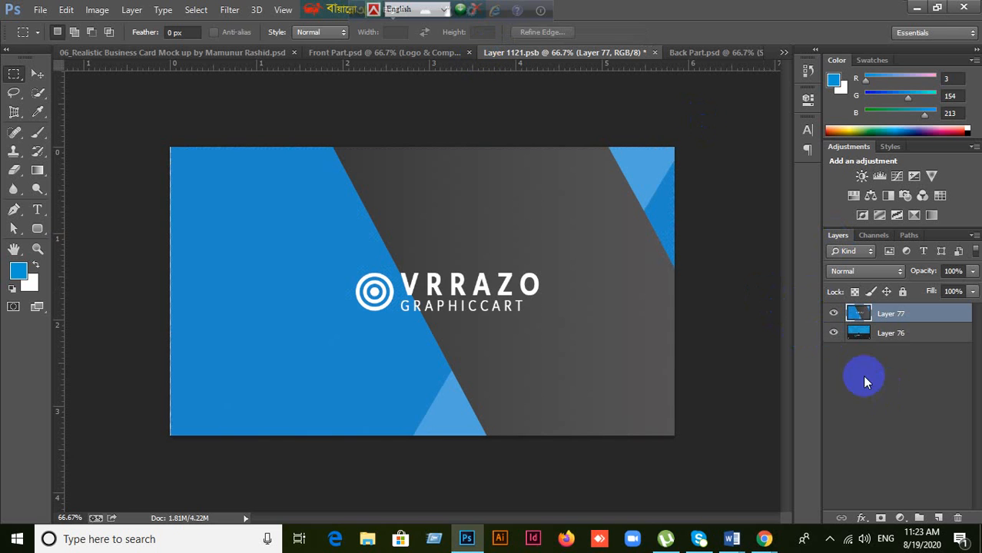
click(437, 270)
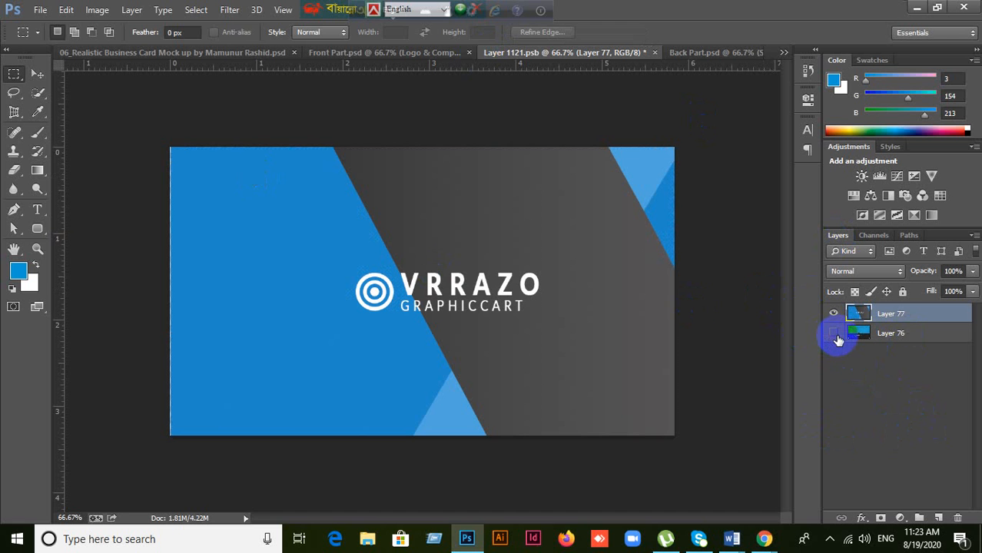
Save and close Layer 1121.psb, and return to the realistic business card mockup with the Move tool active.
key(ctrl+s)
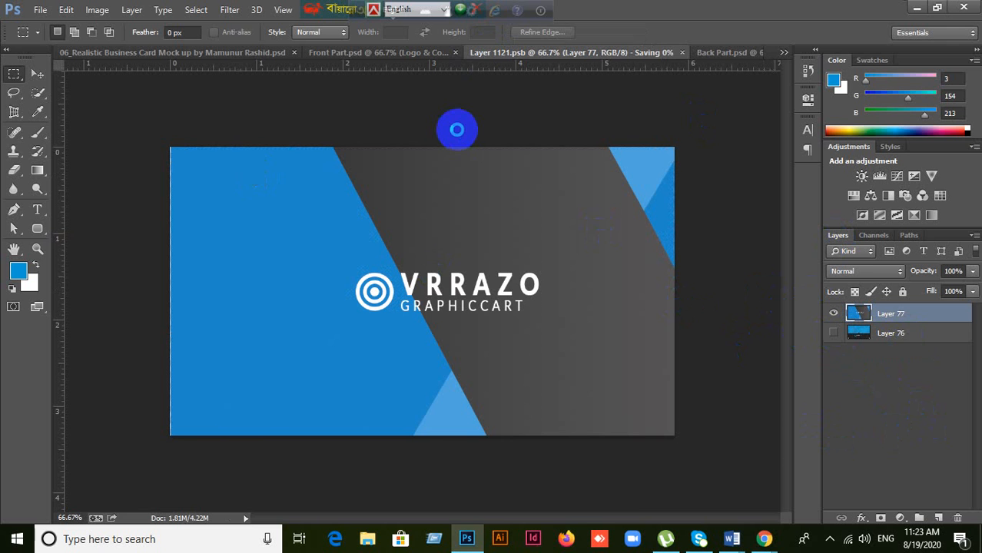
click(649, 53)
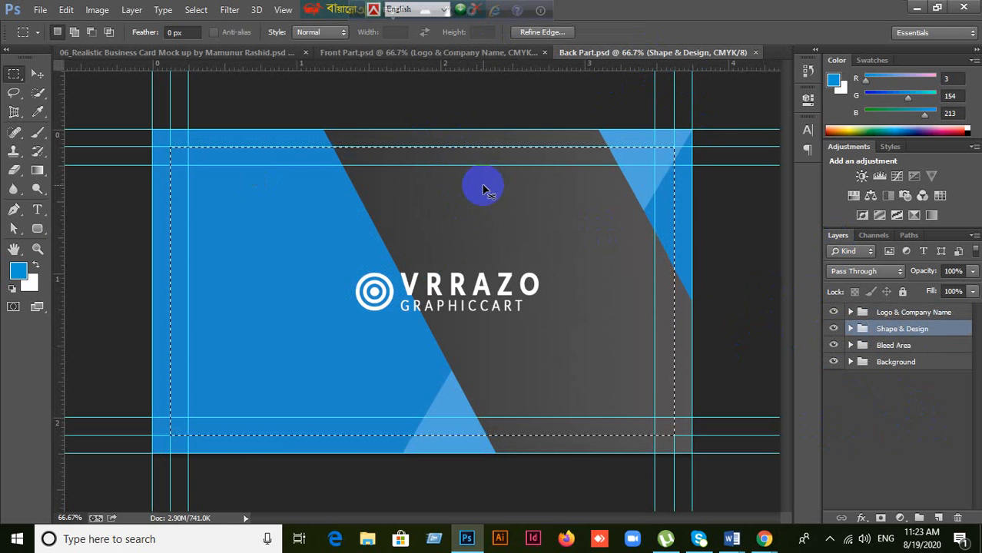
key(ctrl+d)
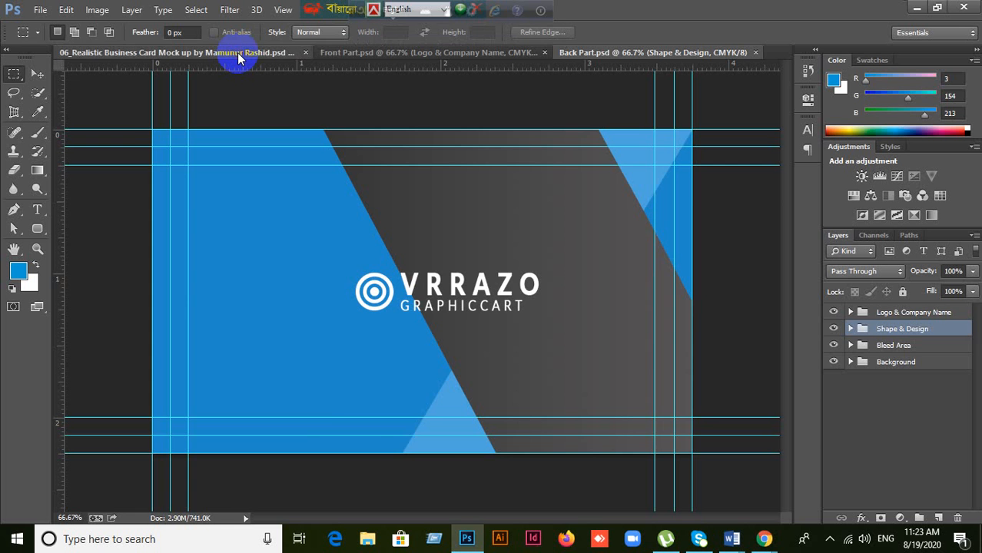
click(238, 55)
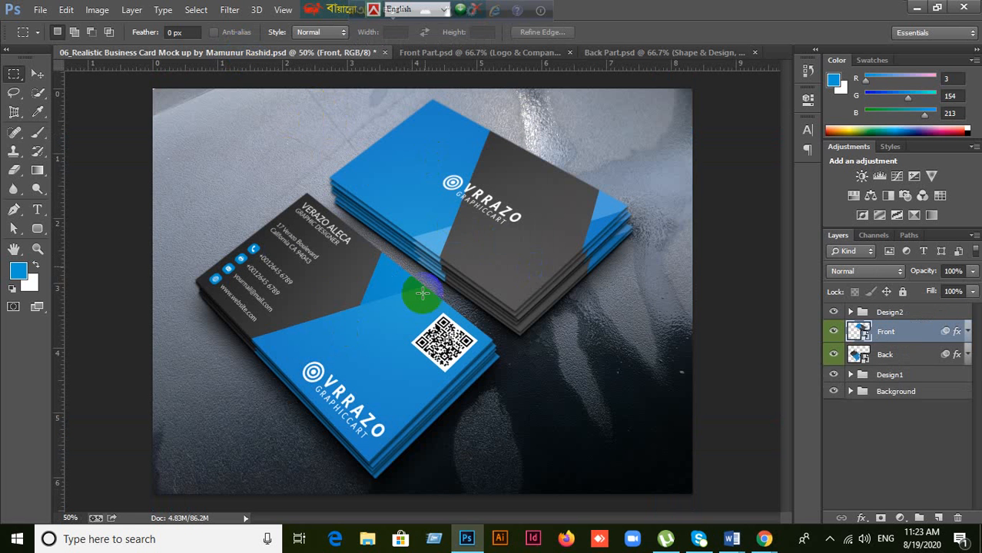
click(37, 74)
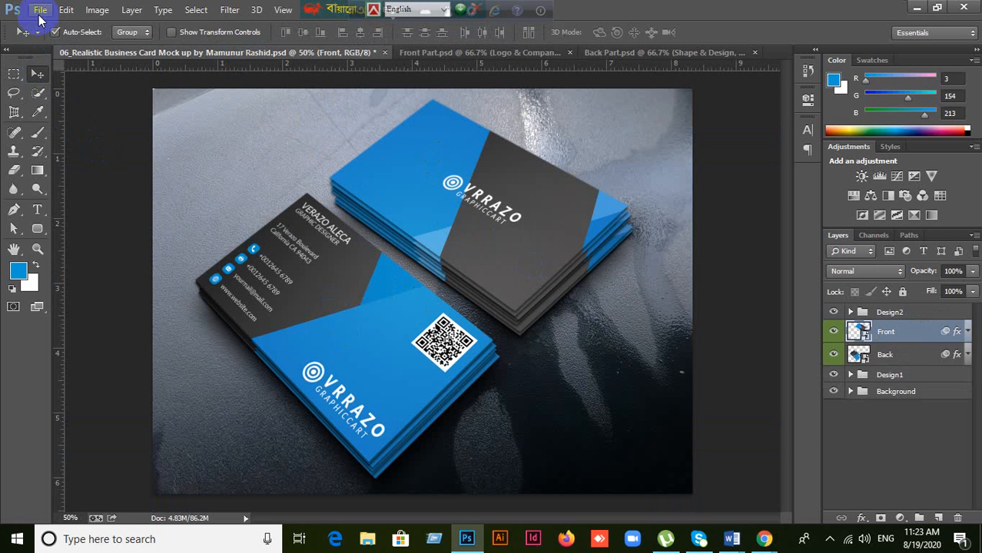
View the mockup's Save for Web export settings and close them without exporting.
click(39, 10)
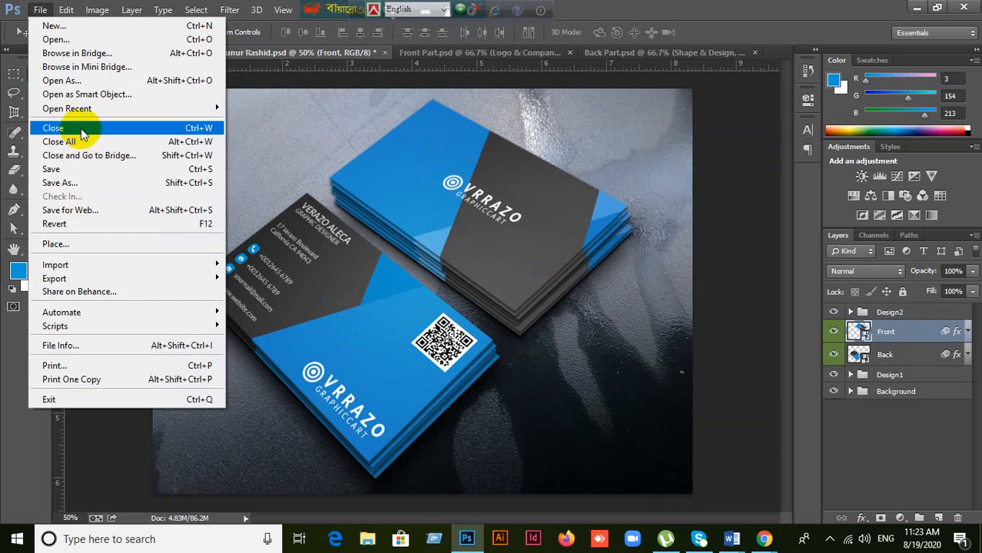
click(62, 227)
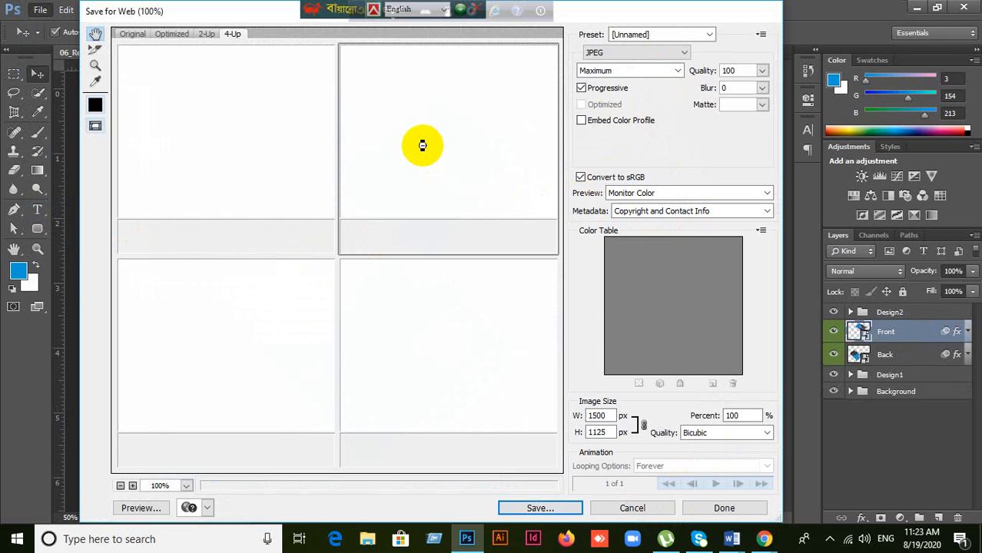
click(633, 509)
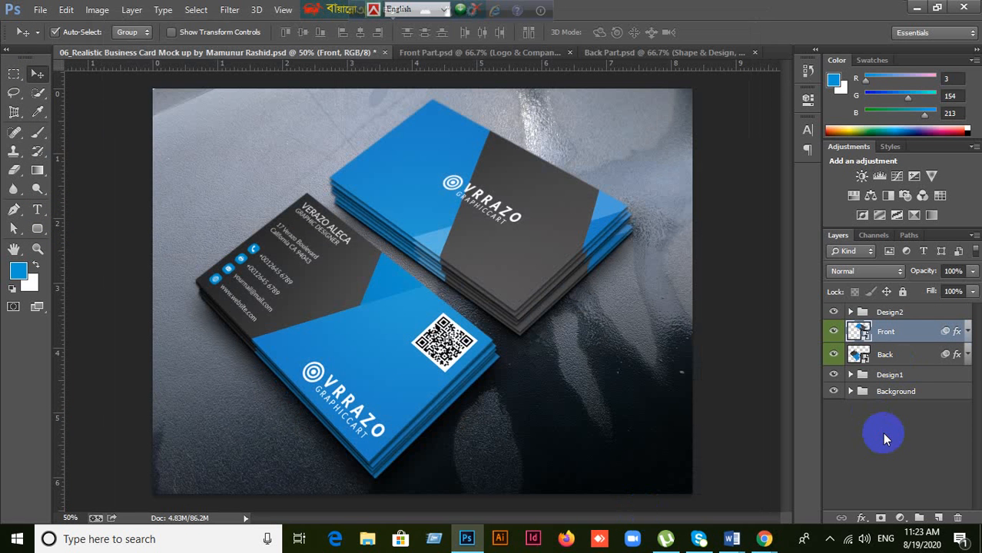
Deselect the mockup's layers and undo the design replacements on both business cards.
click(884, 438)
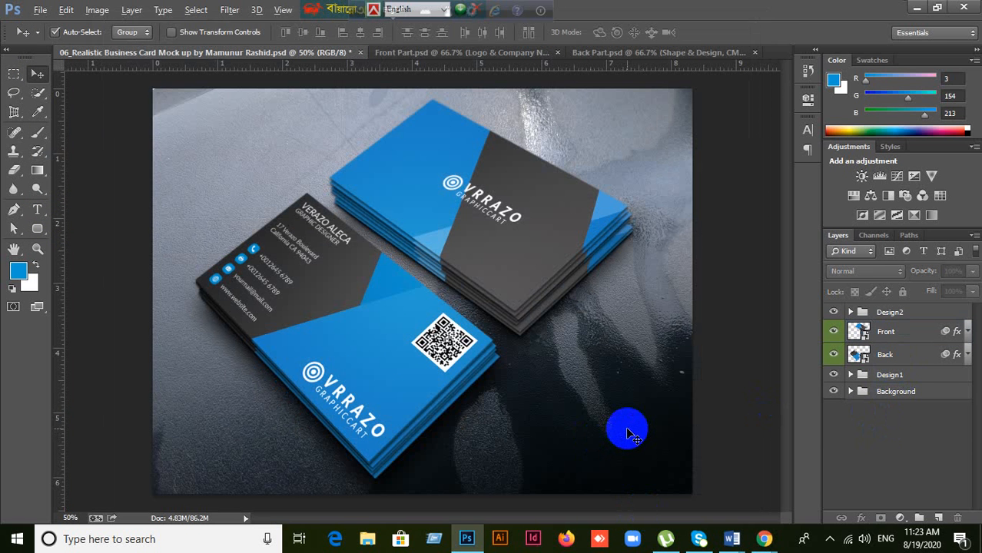
key(ctrl+alt+z)
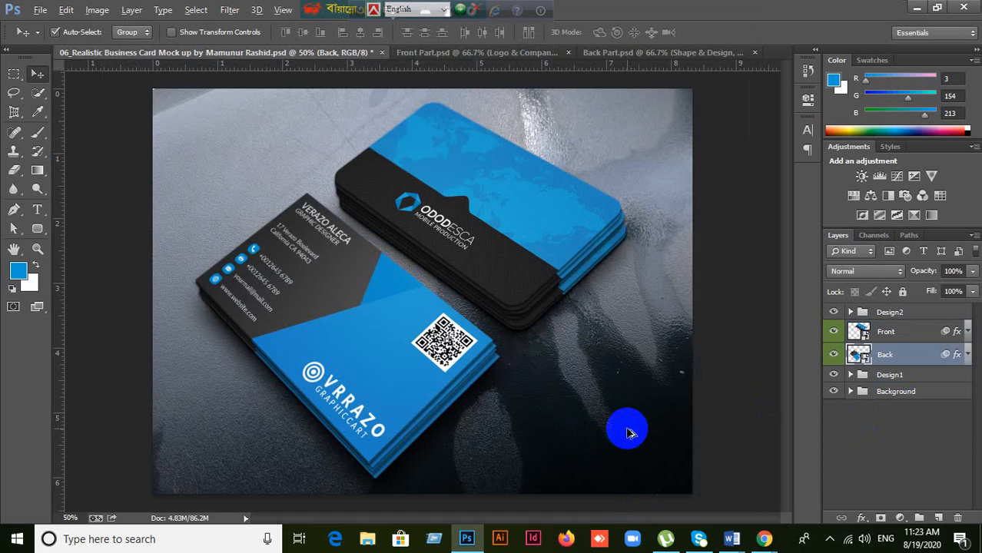
key(ctrl+alt+z)
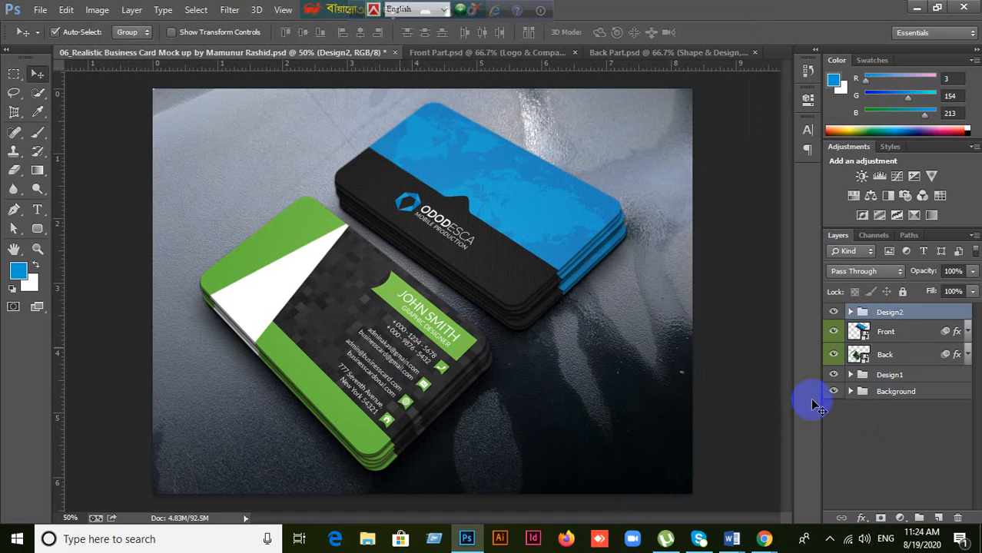
Open the contents of the mockup's Back smart object for editing.
click(873, 363)
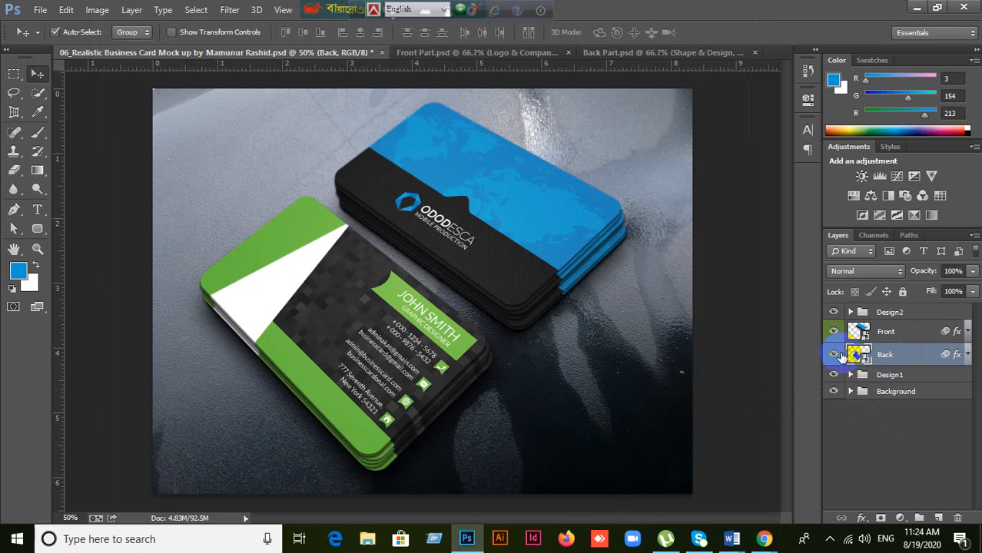
click(836, 355)
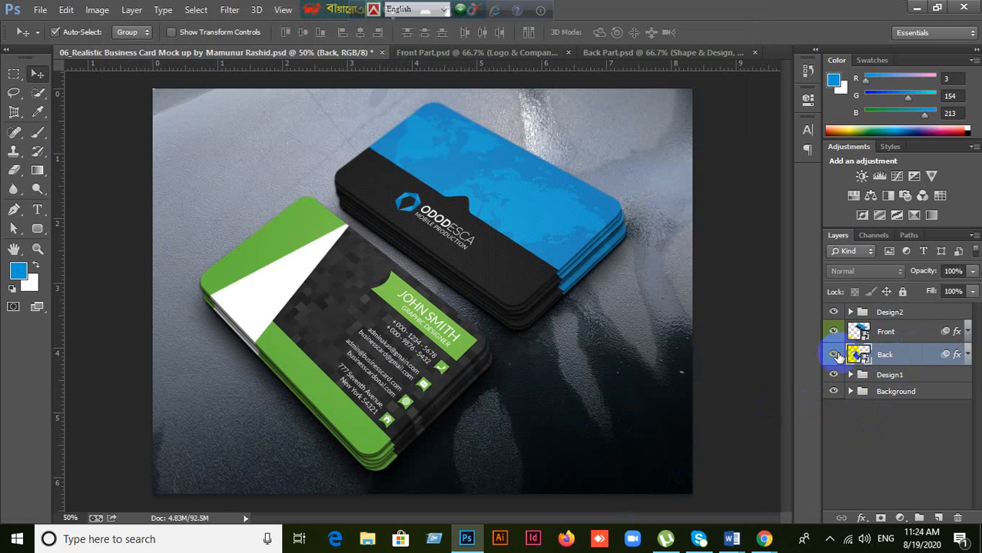
double_click(859, 355)
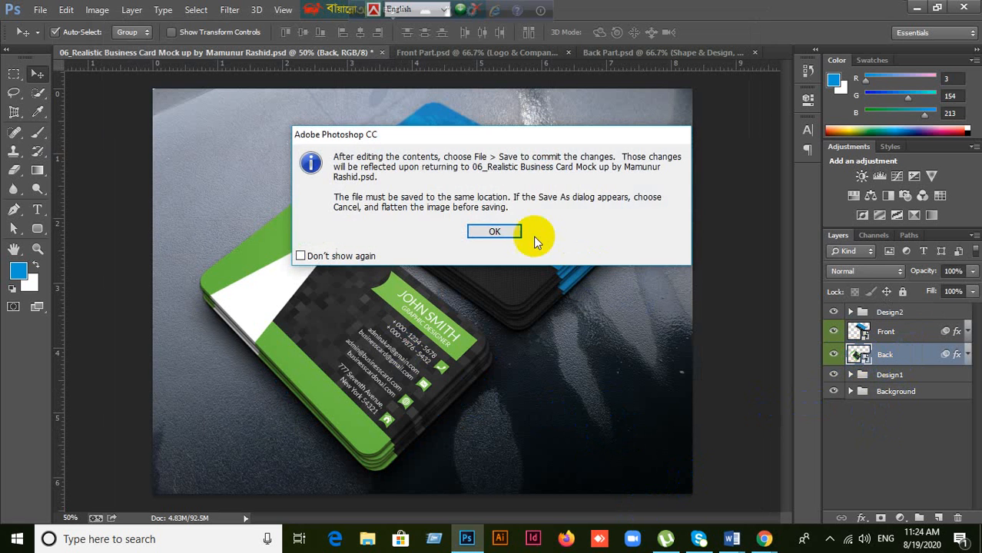
click(508, 232)
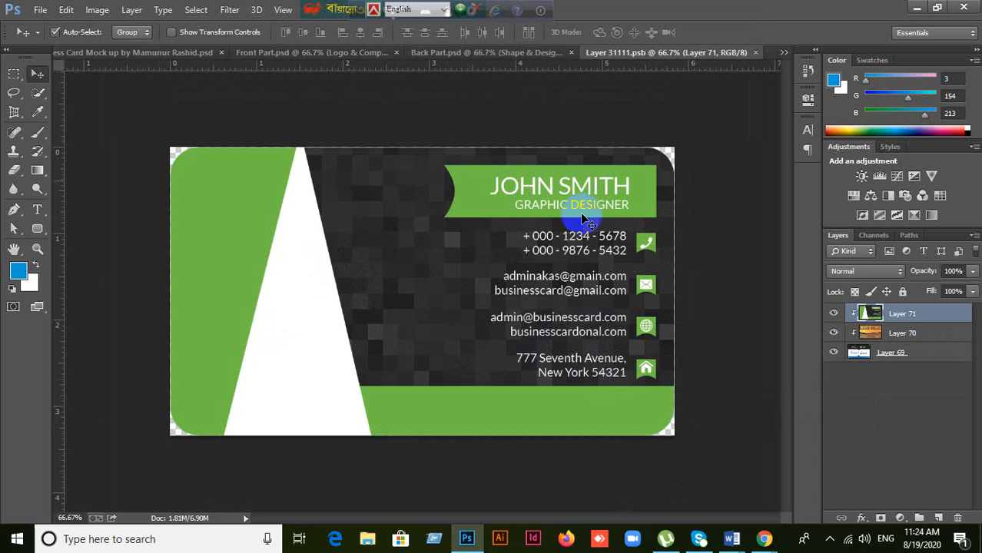
Select the card area inside the bleed guides of Front Part.psd with the Rectangular Marquee tool.
click(471, 54)
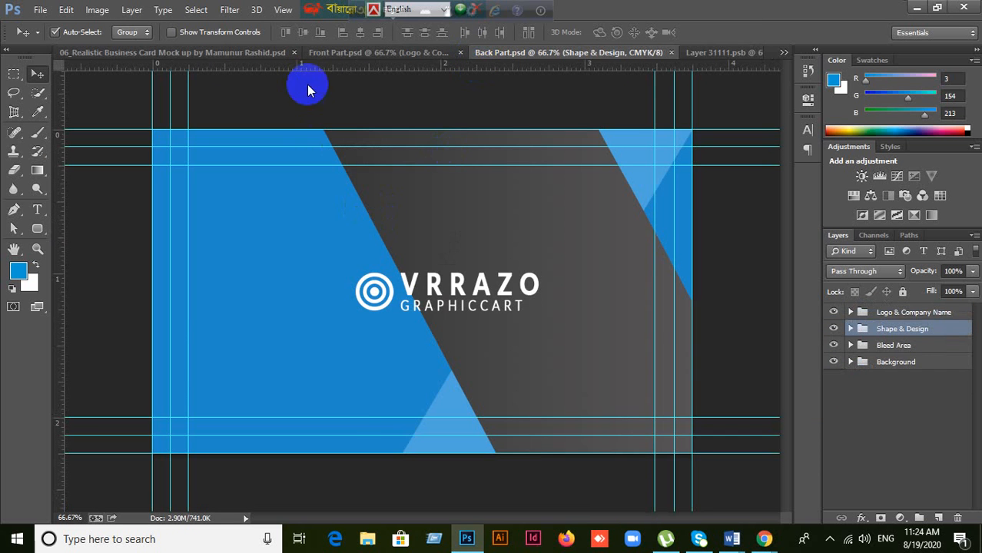
click(341, 53)
click(14, 77)
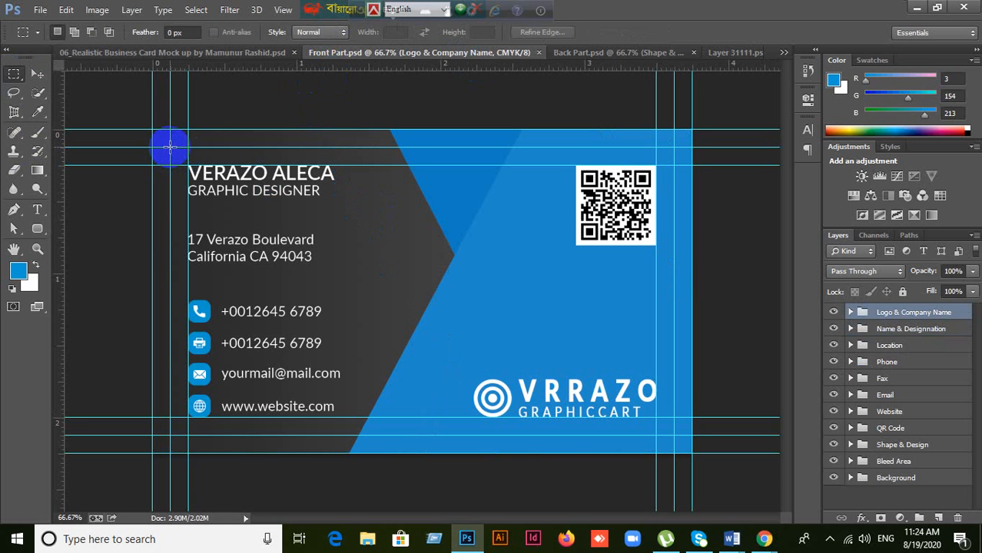
drag(169, 146, 674, 437)
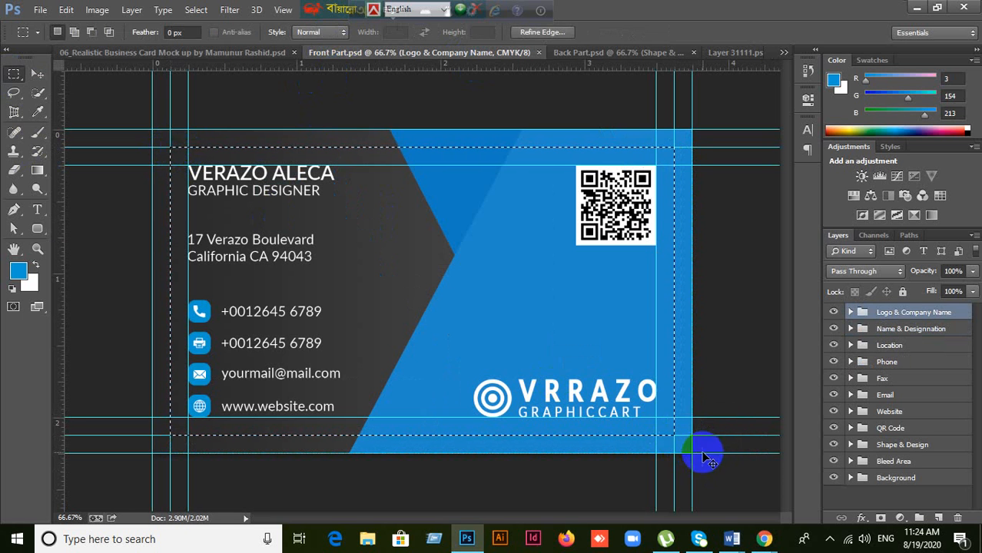
Look through the open mockup and card documents, and close Layer 31111.psb.
click(134, 51)
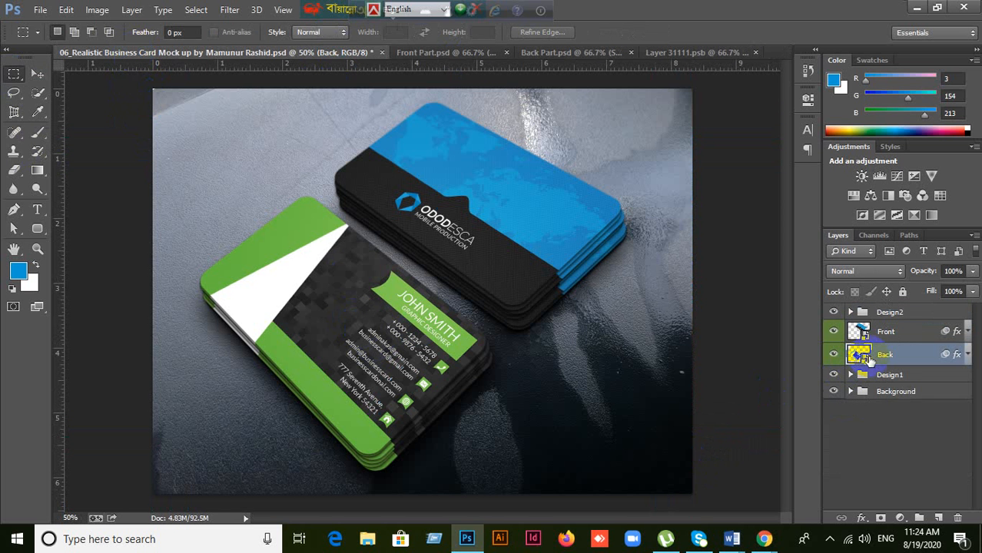
click(444, 63)
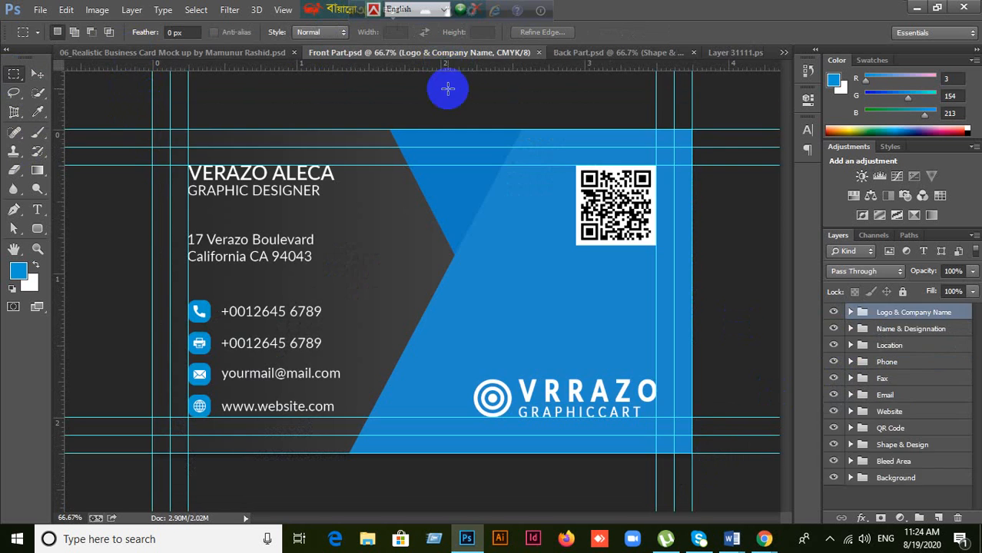
click(598, 54)
click(726, 53)
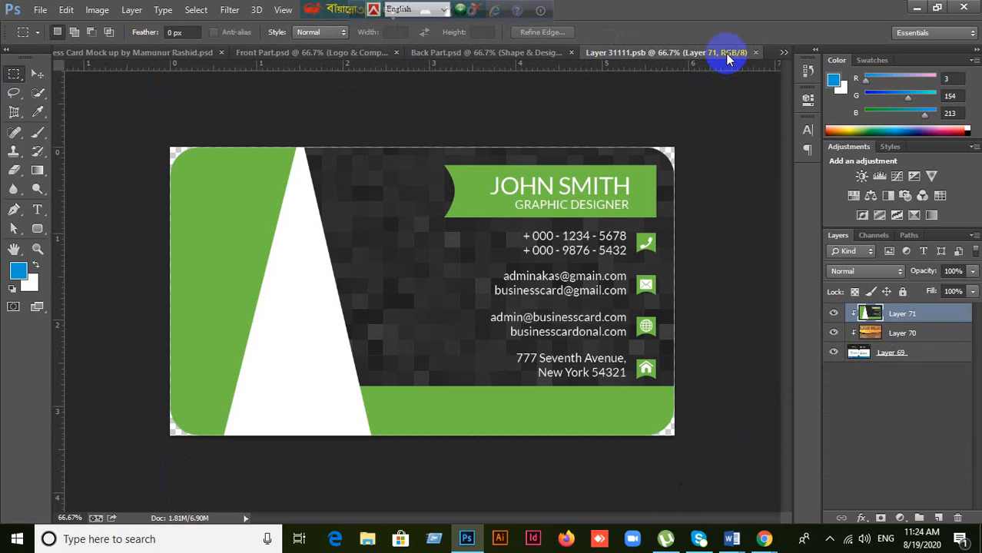
key(ctrl+w)
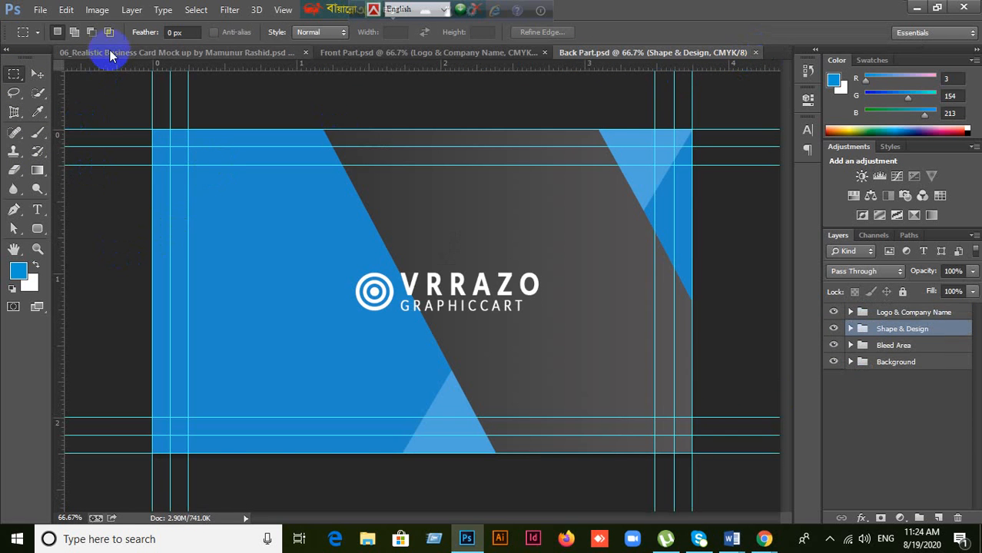
Return to the mockup and reopen its Back smart object's contents.
click(98, 51)
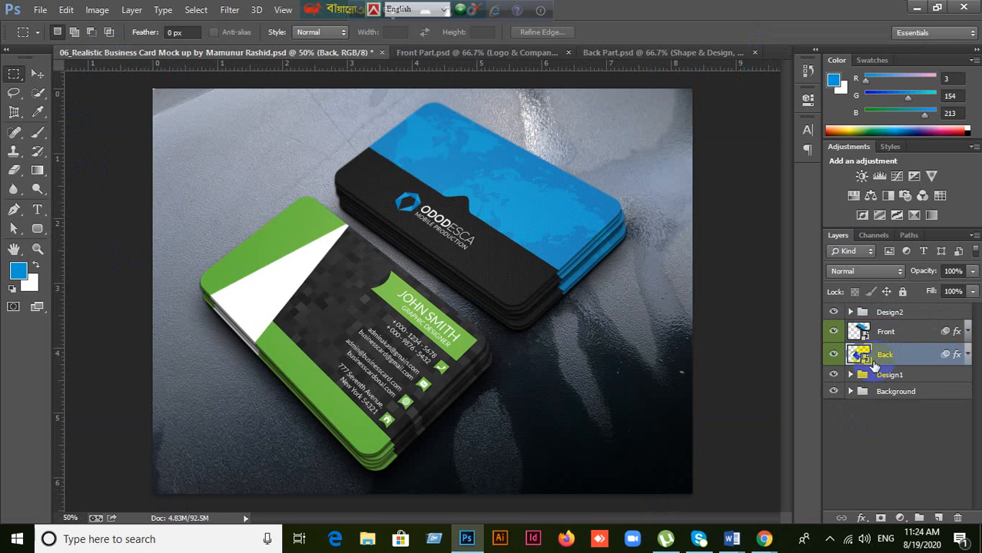
double_click(859, 355)
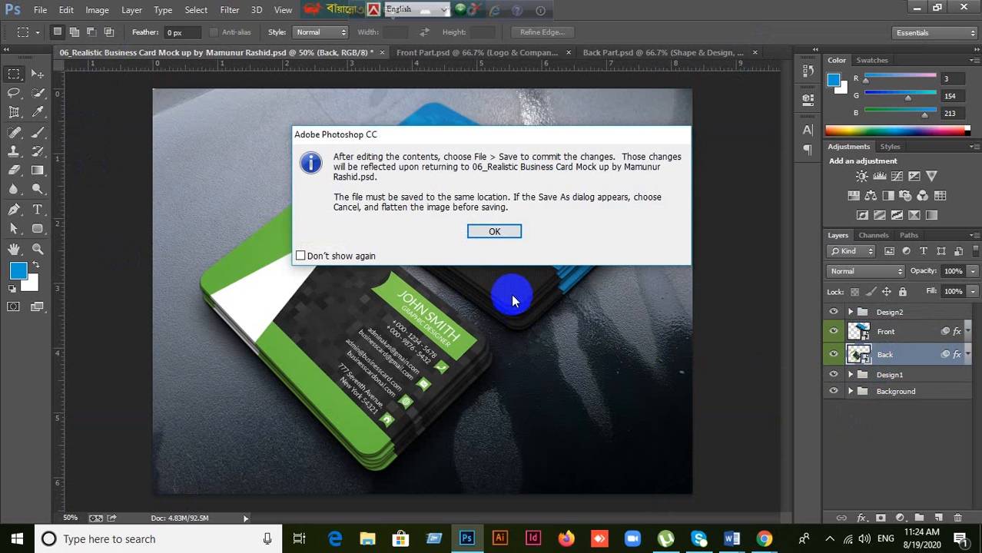
click(494, 233)
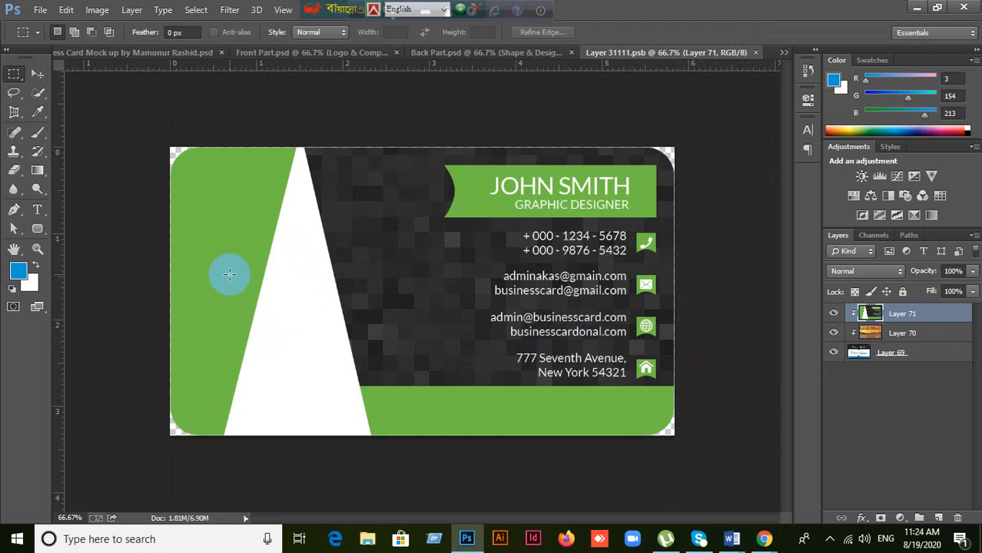
Select the card area inside the bleed guides of Front Part.psd and copy its merged artwork.
click(261, 60)
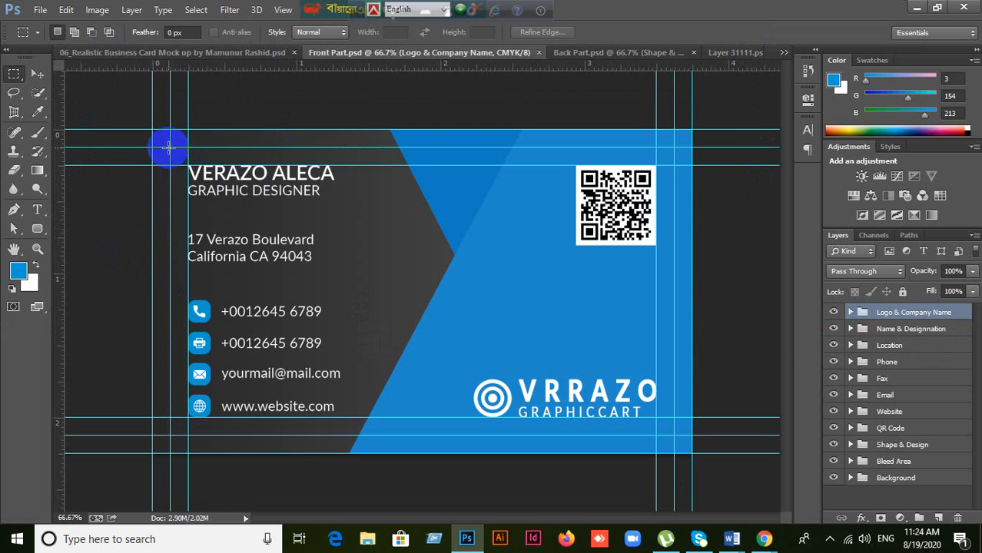
drag(169, 145, 673, 435)
click(707, 372)
key(ctrl+z)
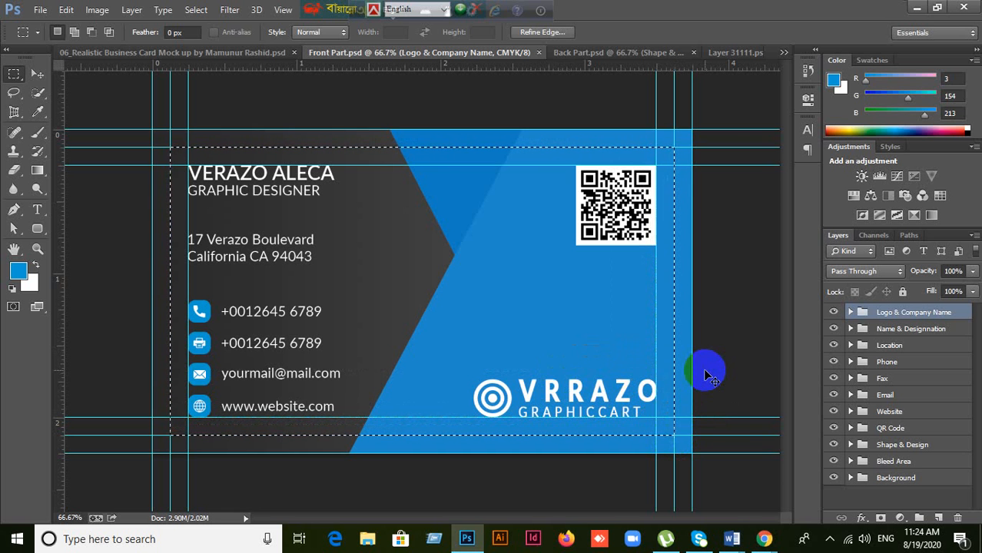
Paste the copied front design into Layer 31111.psb above the existing card artwork.
click(636, 54)
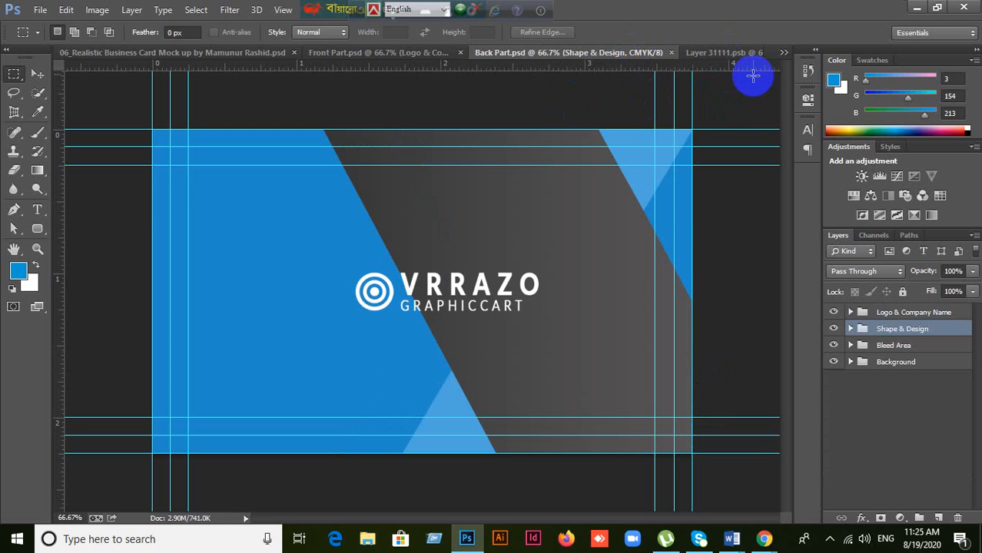
click(726, 54)
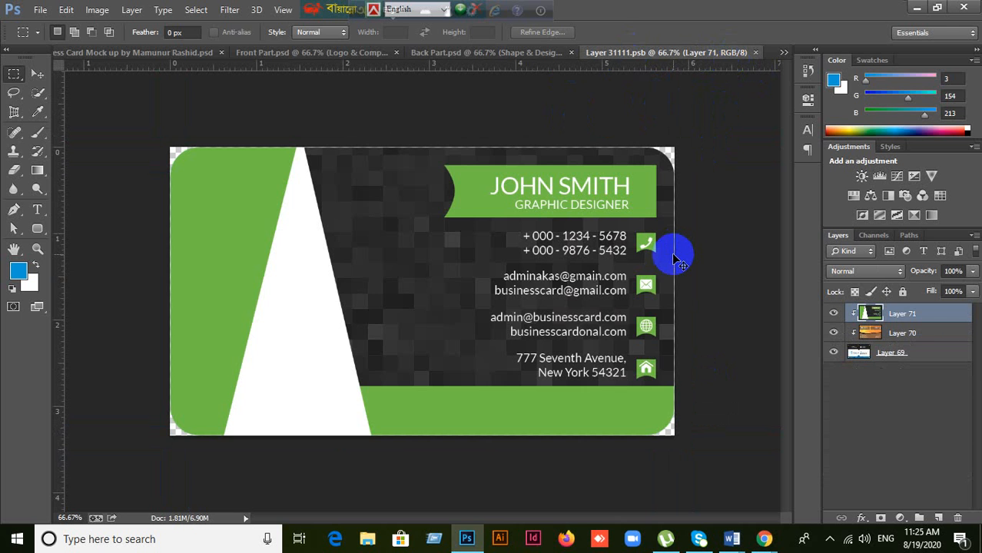
key(ctrl+v)
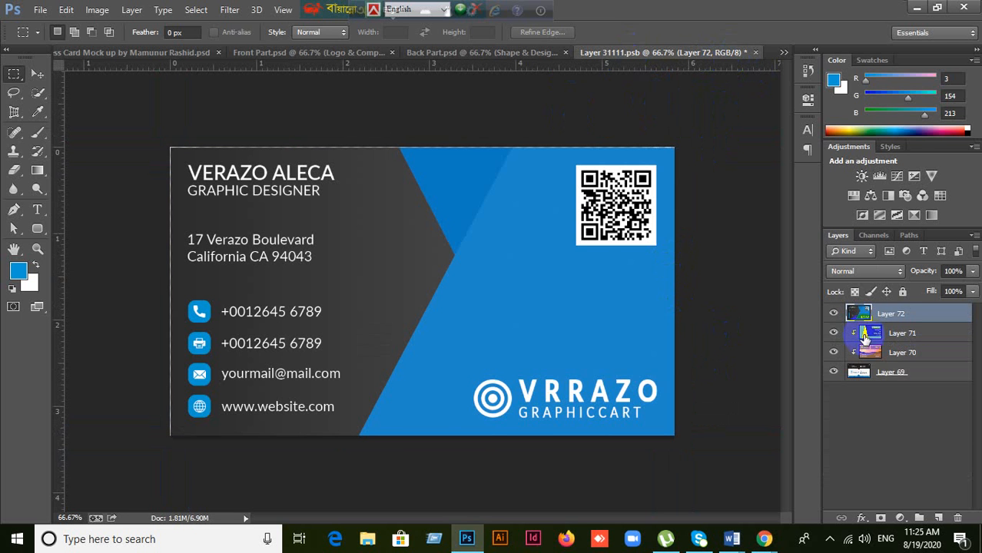
Clip the pasted front design to the rounded card shape with a clipping mask, releasing and recreating the mask once.
right_click(922, 317)
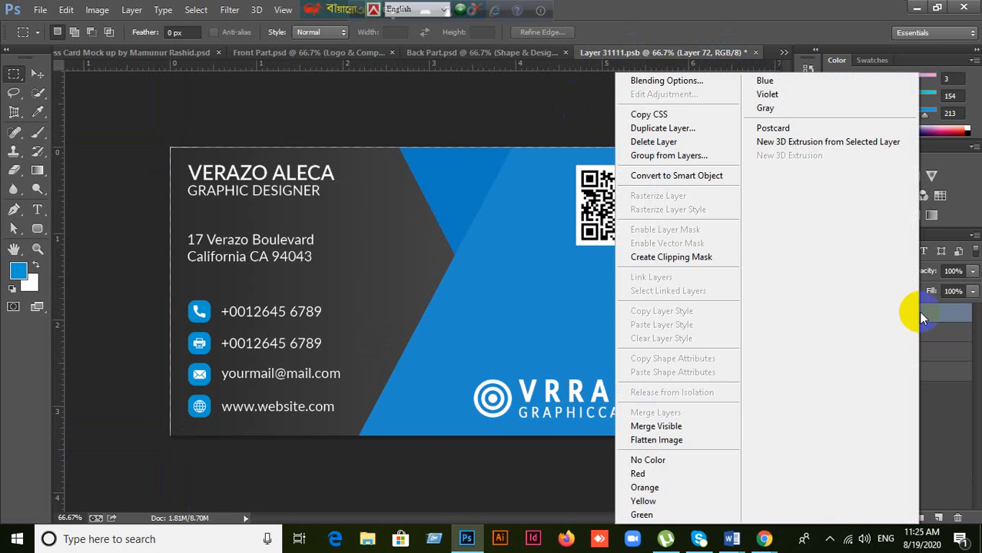
click(700, 259)
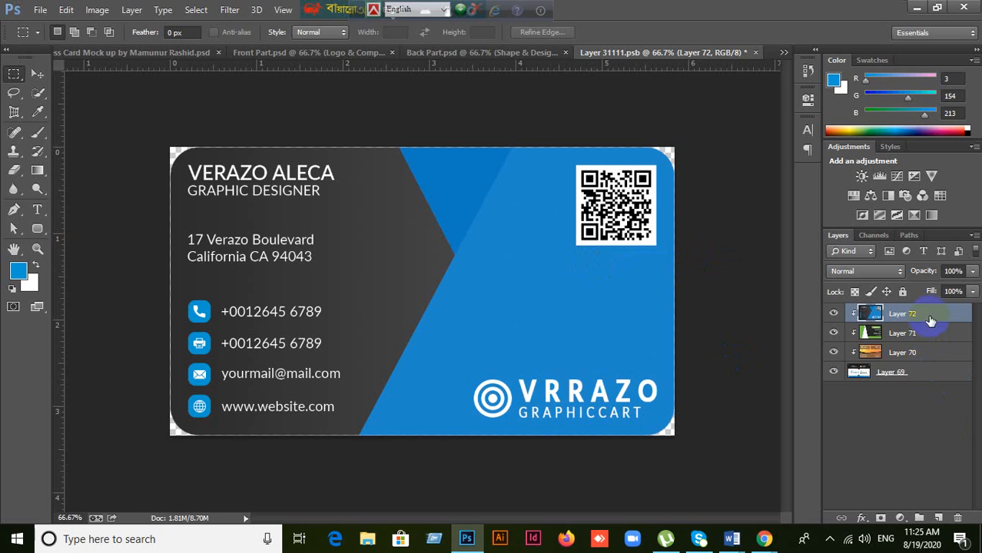
key(ctrl+alt+g)
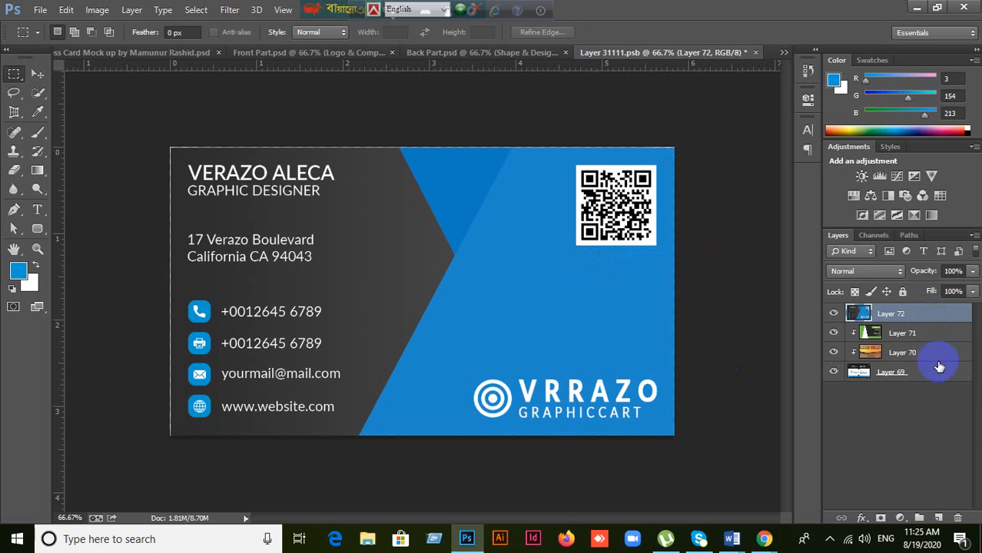
right_click(935, 318)
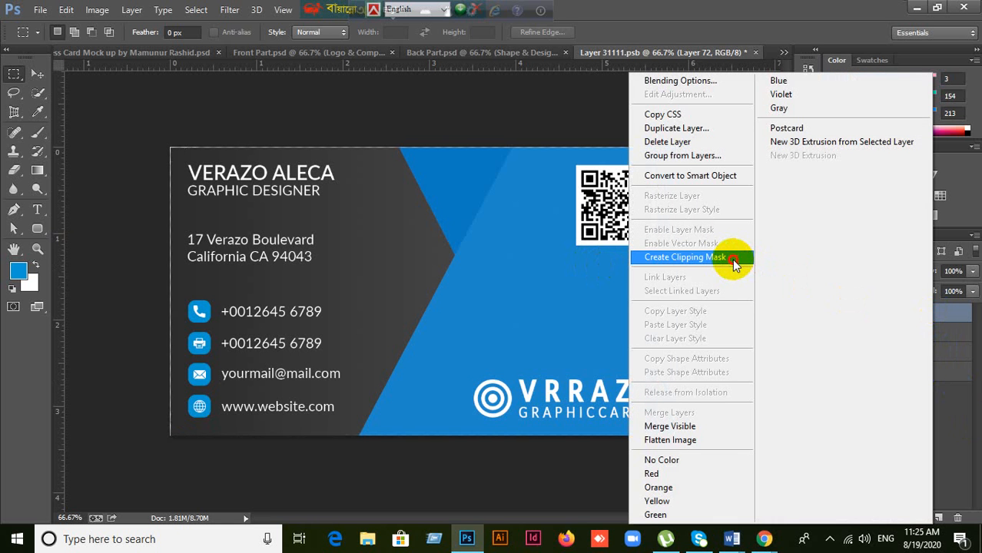
click(684, 257)
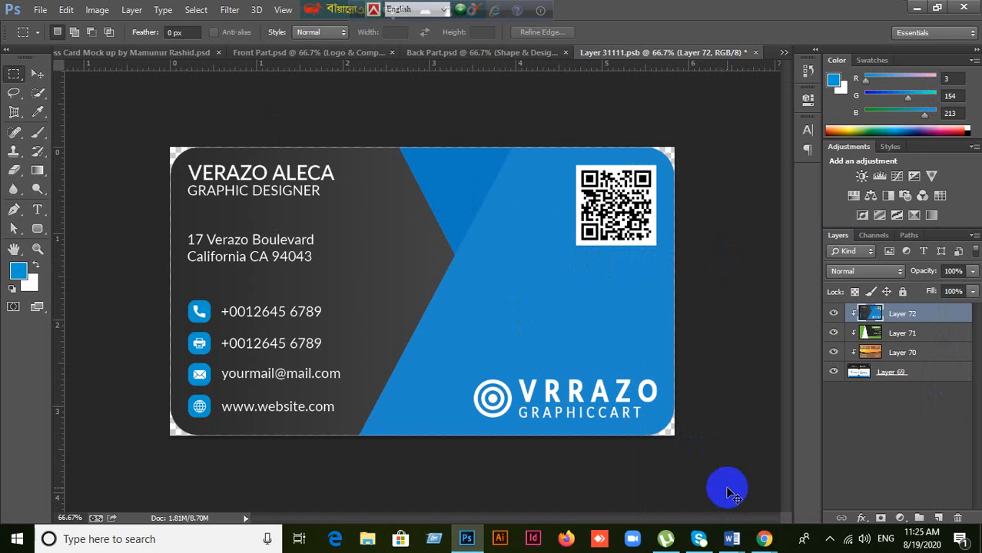
Save and close Layer 31111.psb, and return to the business card mockup.
key(ctrl+s)
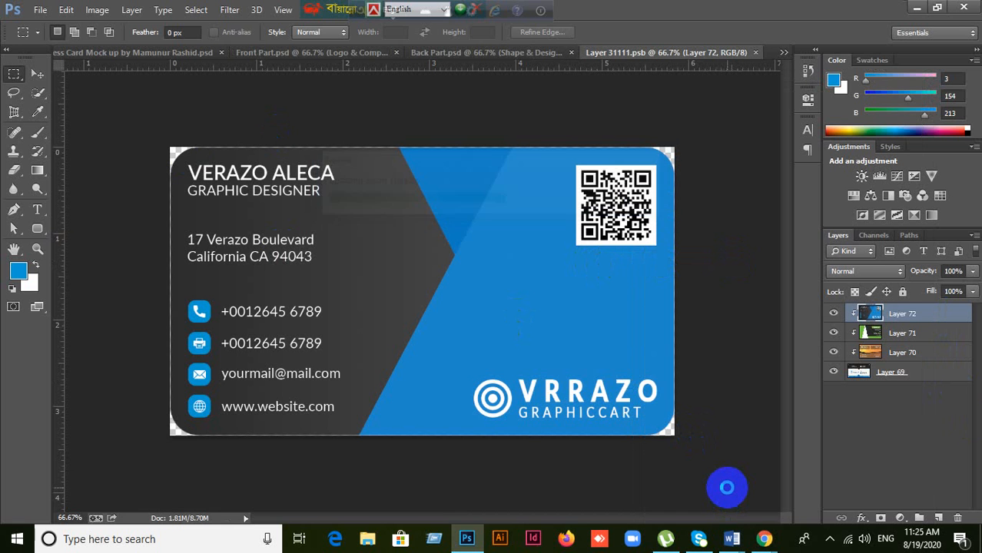
click(755, 52)
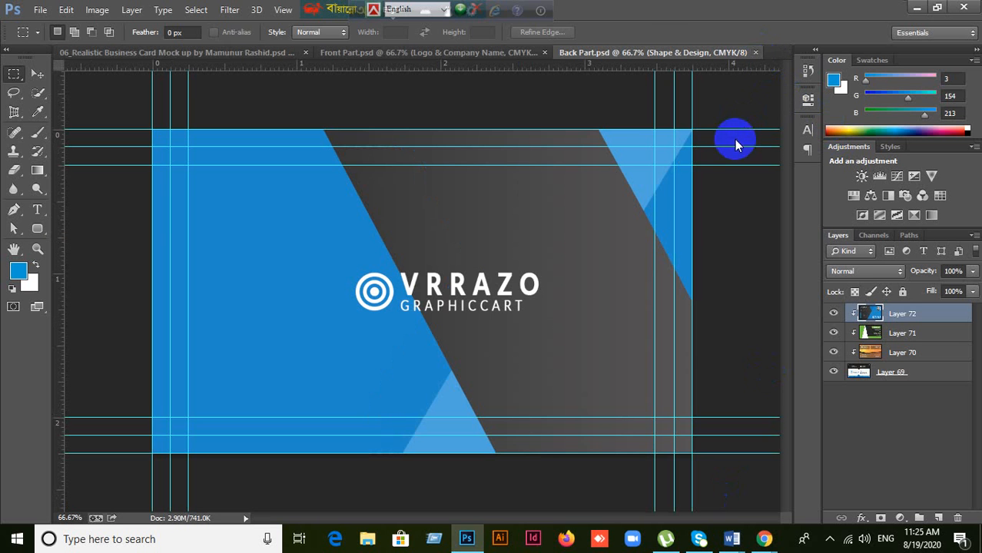
click(345, 60)
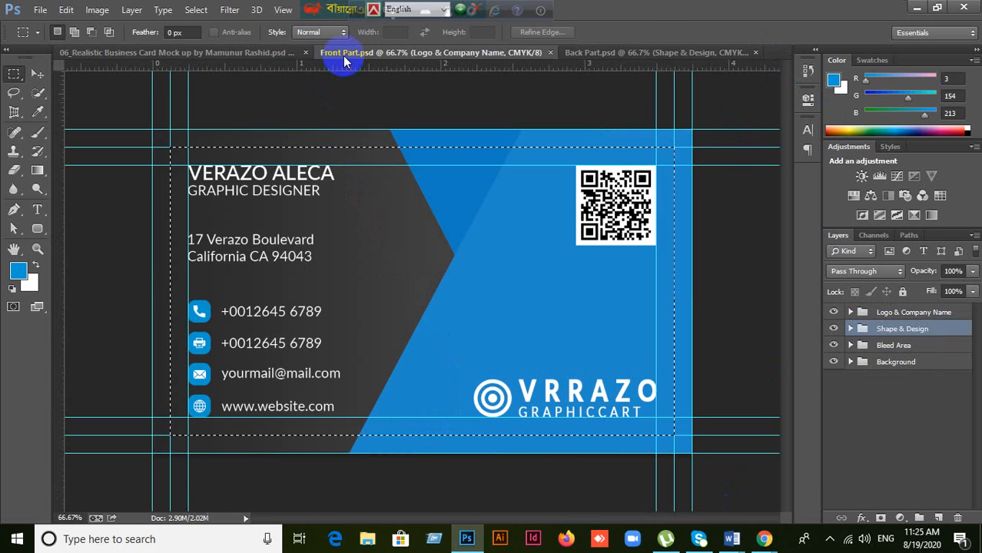
click(179, 62)
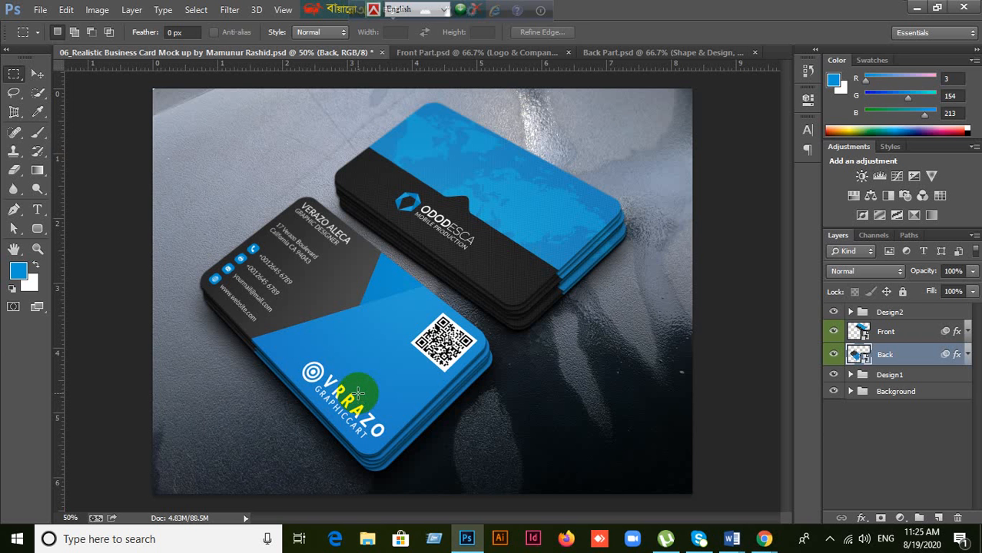
Toggle the mockup's Front layer off and on, and open its smart object contents for editing.
click(37, 74)
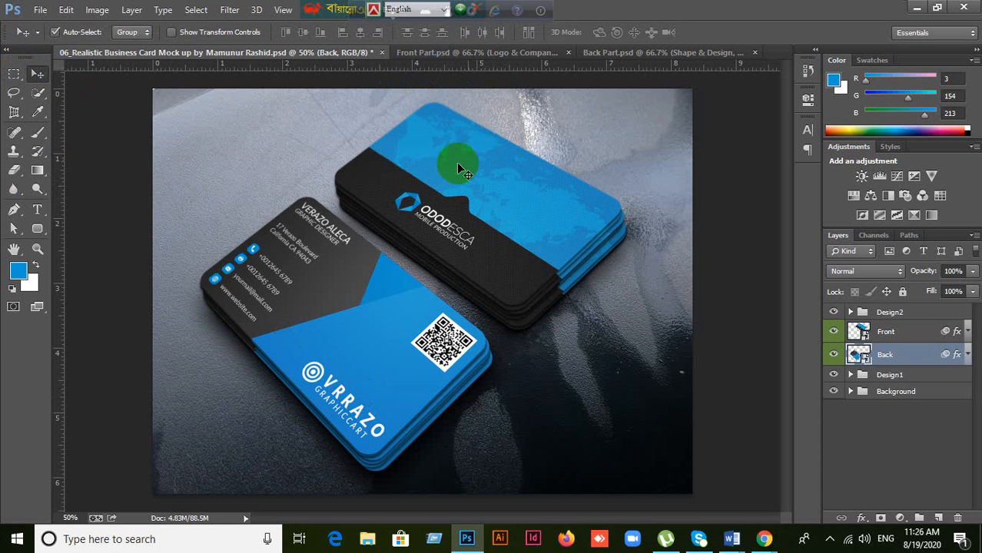
click(892, 331)
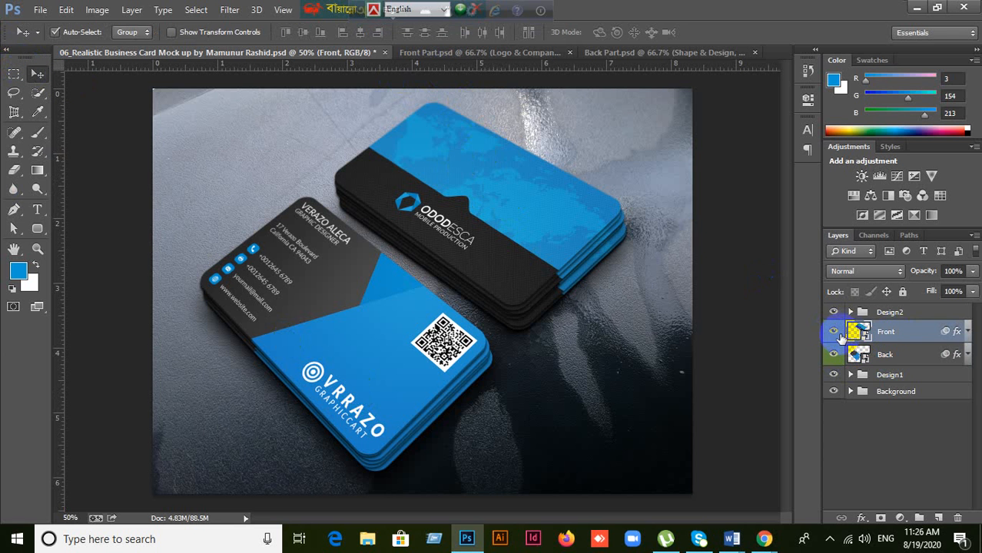
click(835, 335)
click(834, 335)
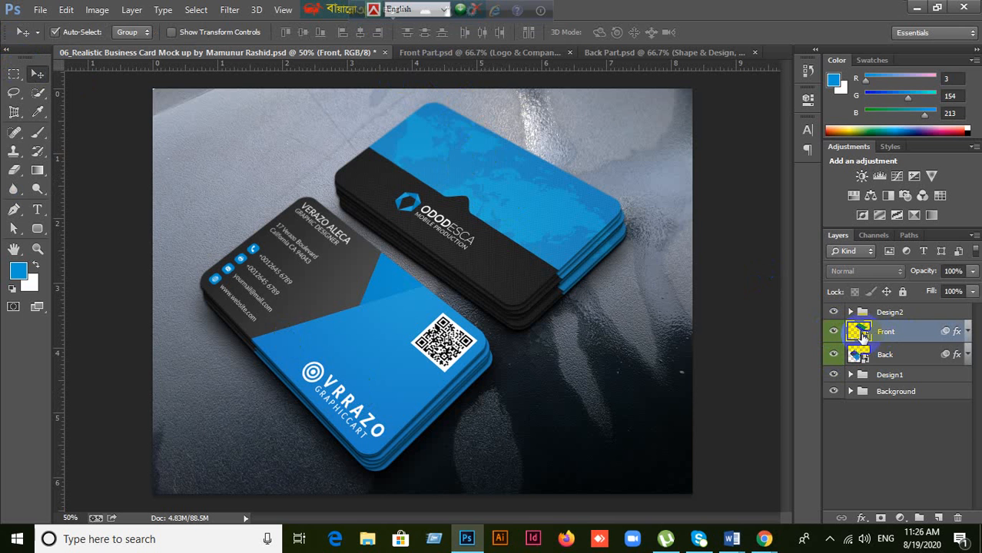
double_click(859, 332)
click(505, 232)
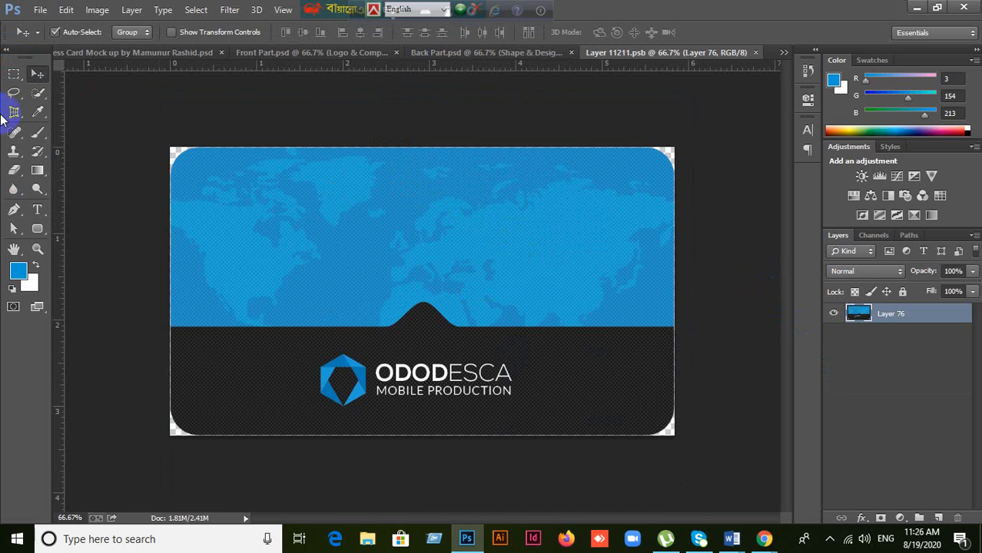
Select the card area inside the bleed guides of Back Part.psd with the Rectangular Marquee tool and copy its merged artwork.
click(456, 54)
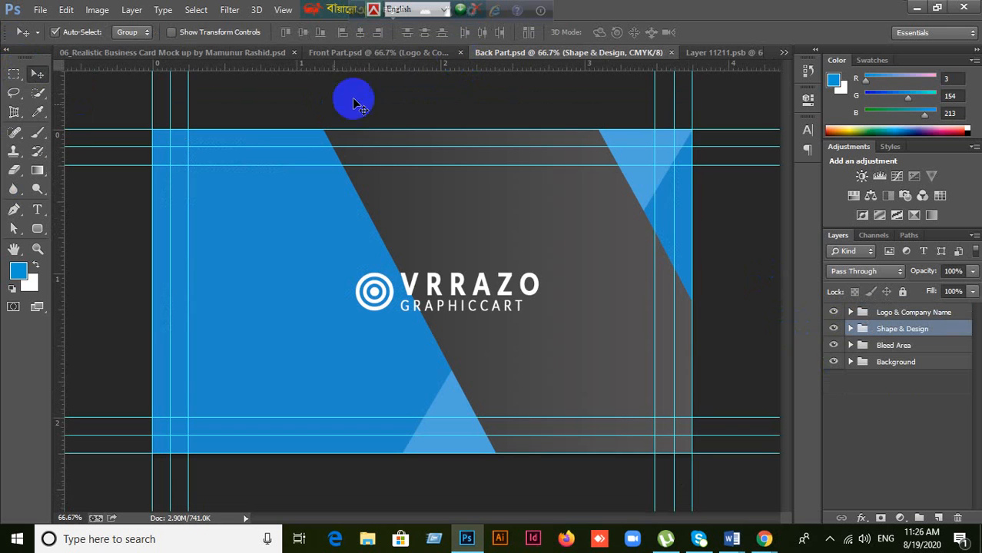
click(13, 73)
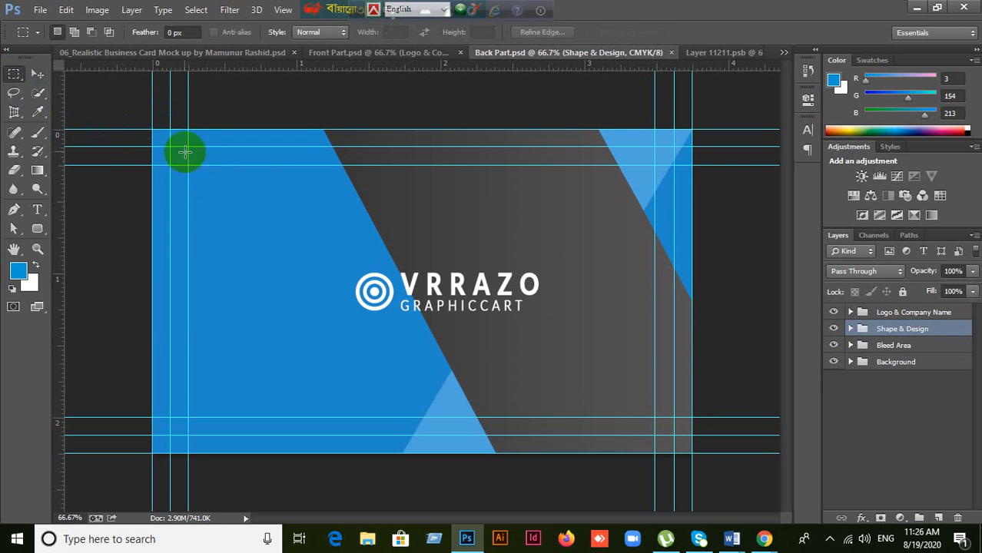
drag(169, 146, 685, 446)
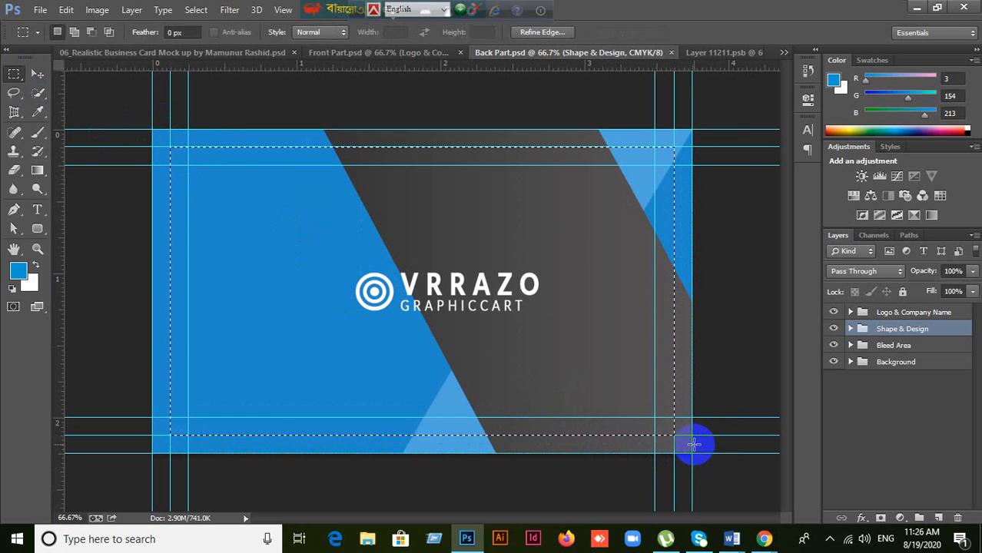
Paste the copied back design into Layer 11211.psb above the world-map card artwork.
click(727, 53)
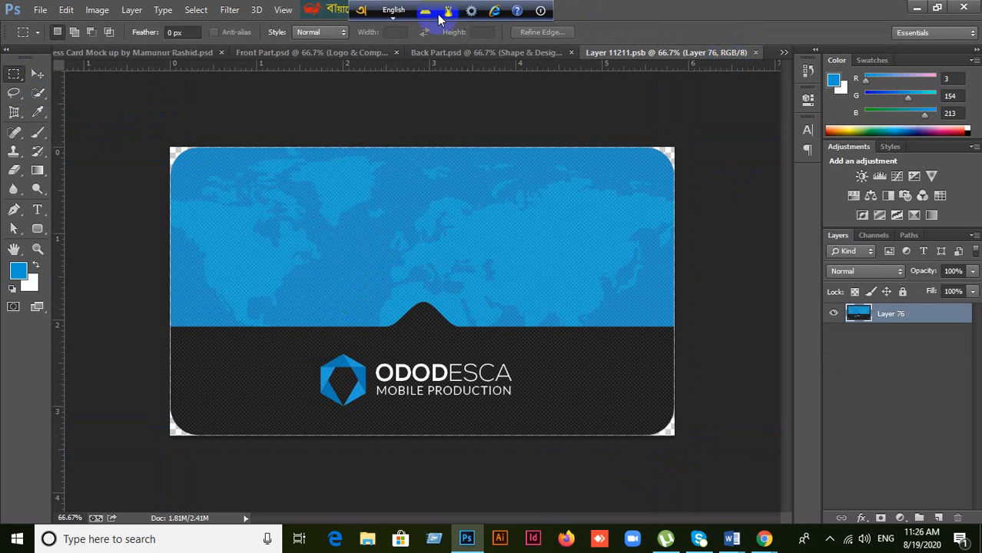
click(527, 199)
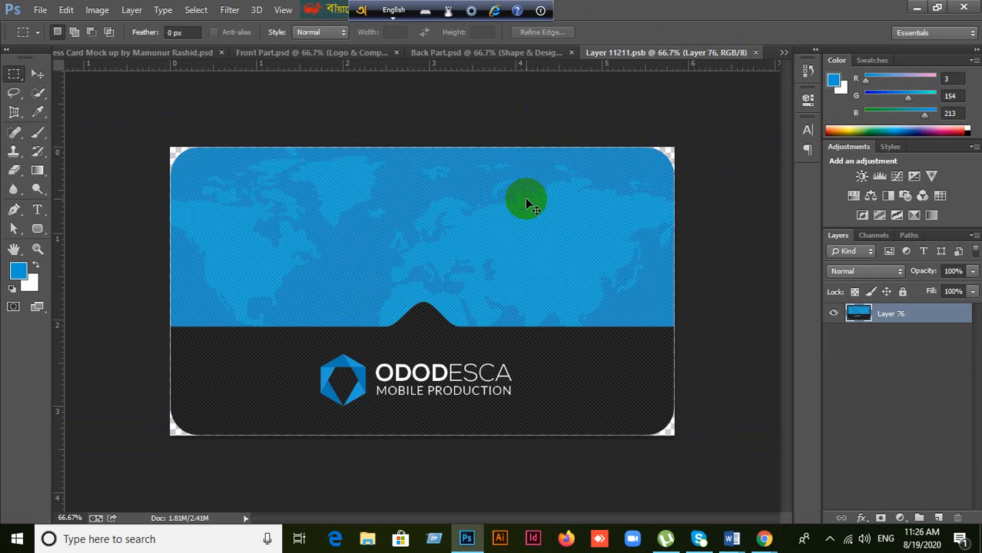
key(ctrl+v)
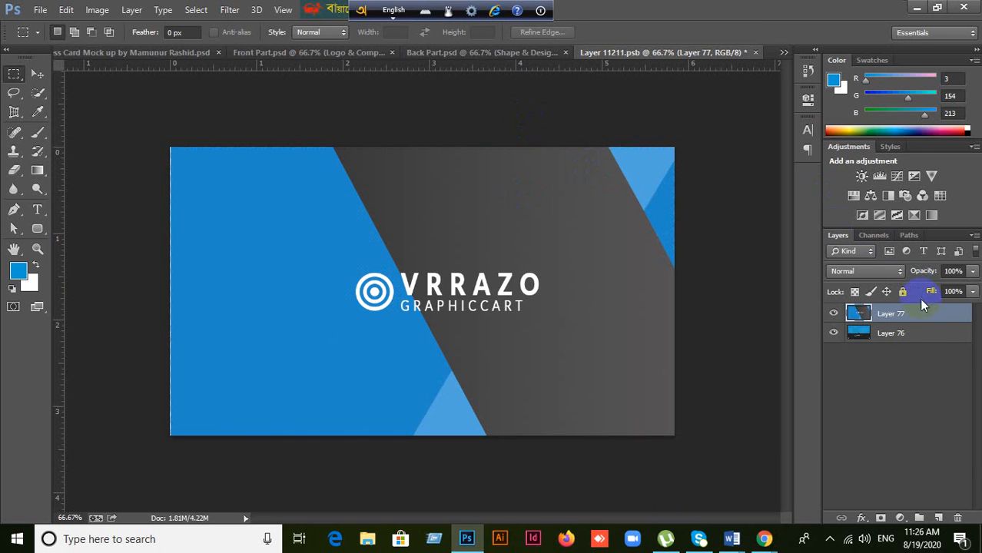
Clip the pasted back design to the rounded card layer with a clipping mask and save Layer 11211.psb.
right_click(922, 313)
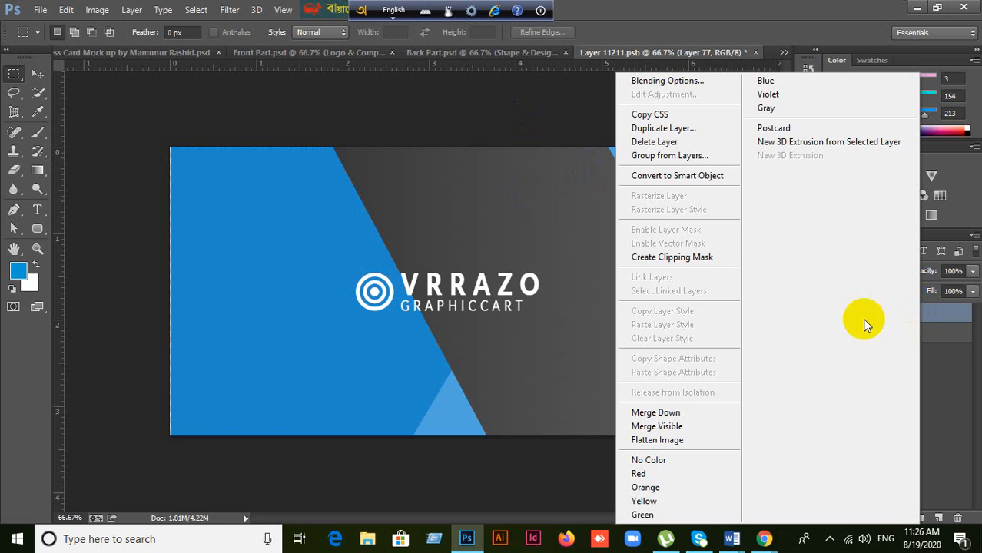
click(696, 257)
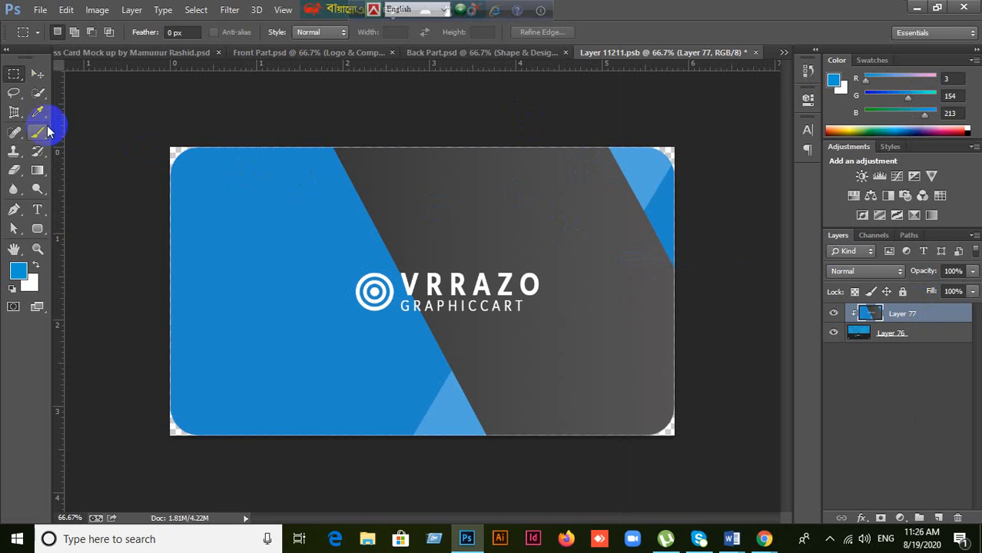
click(38, 77)
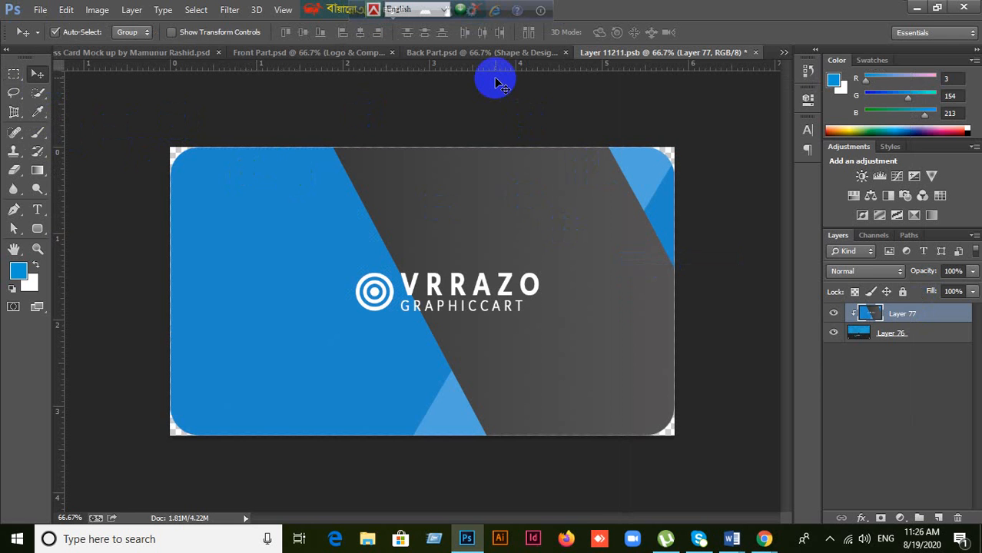
key(ctrl+s)
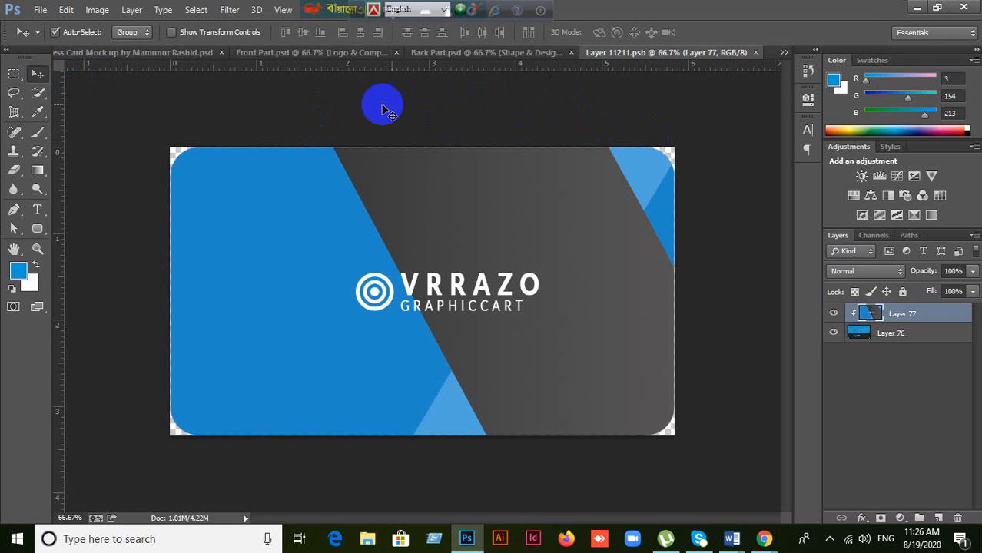
Clear the marquee selection in Front Part.psd and return to the business card mockup.
click(258, 55)
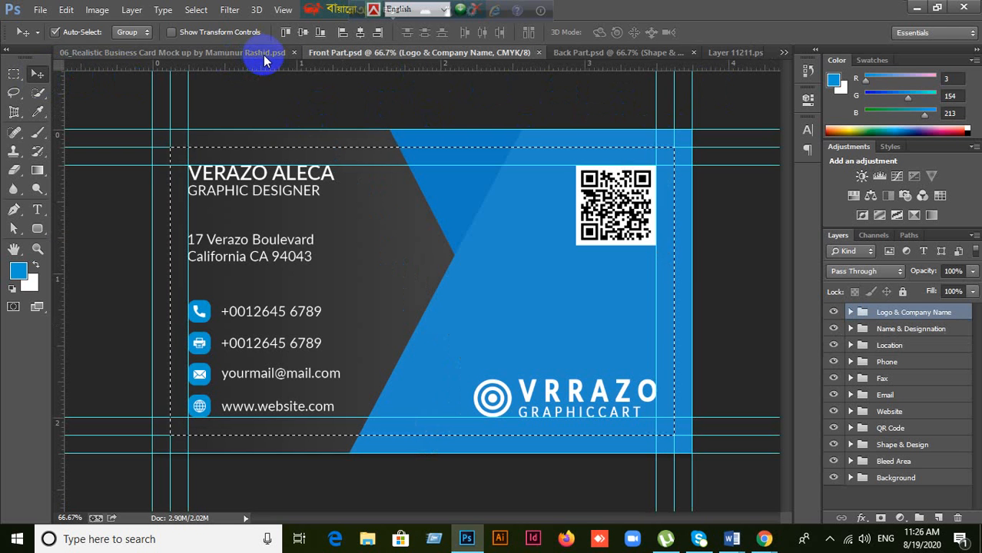
key(ctrl+d)
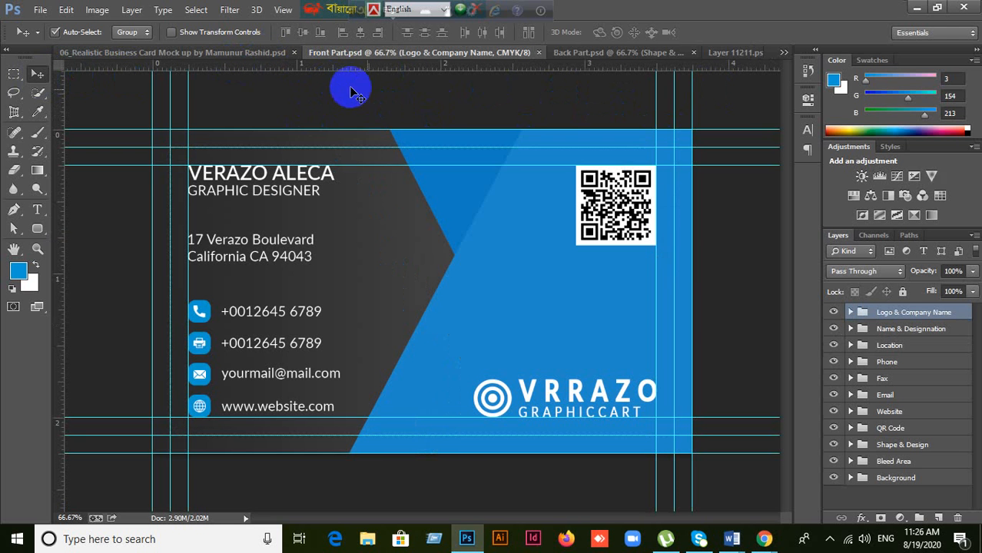
click(726, 53)
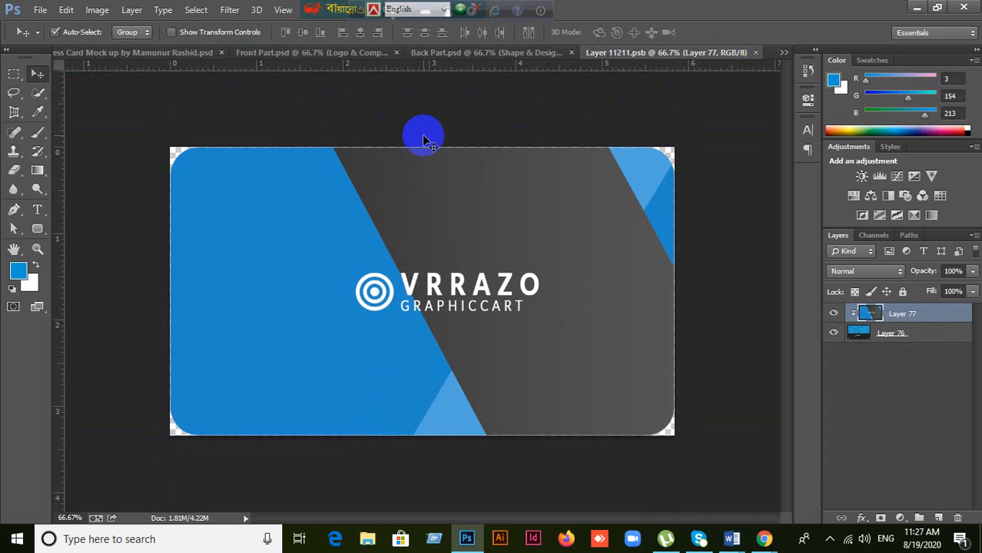
click(131, 56)
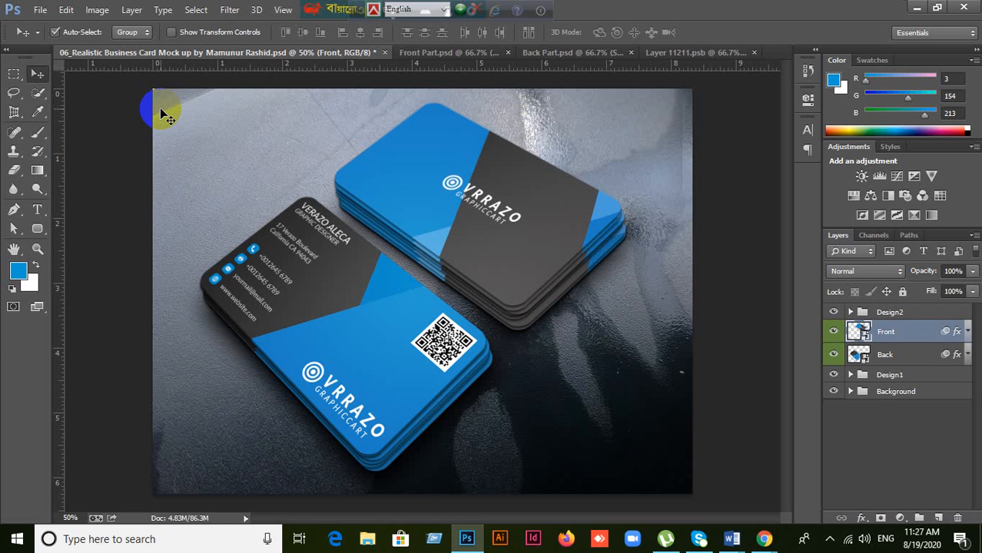
click(384, 53)
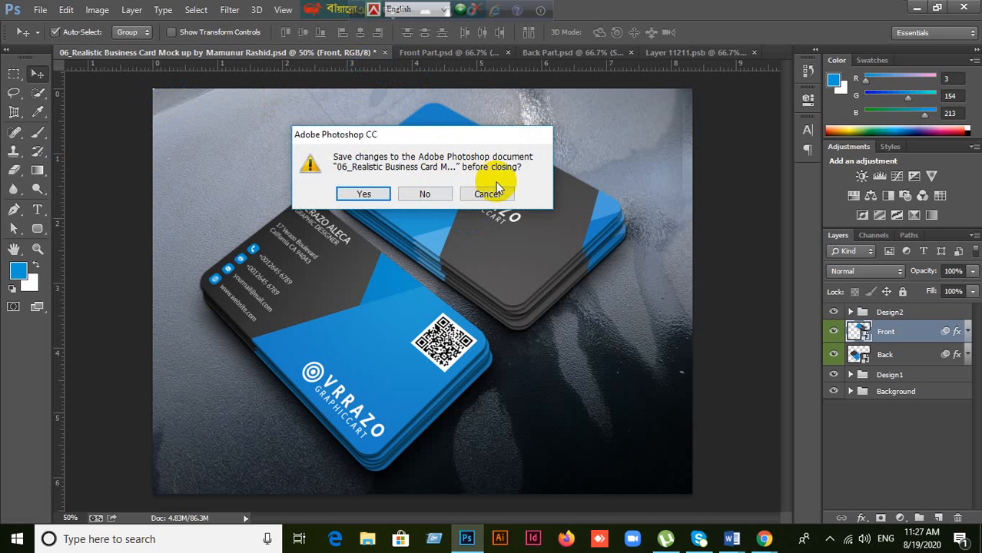
click(487, 194)
click(384, 53)
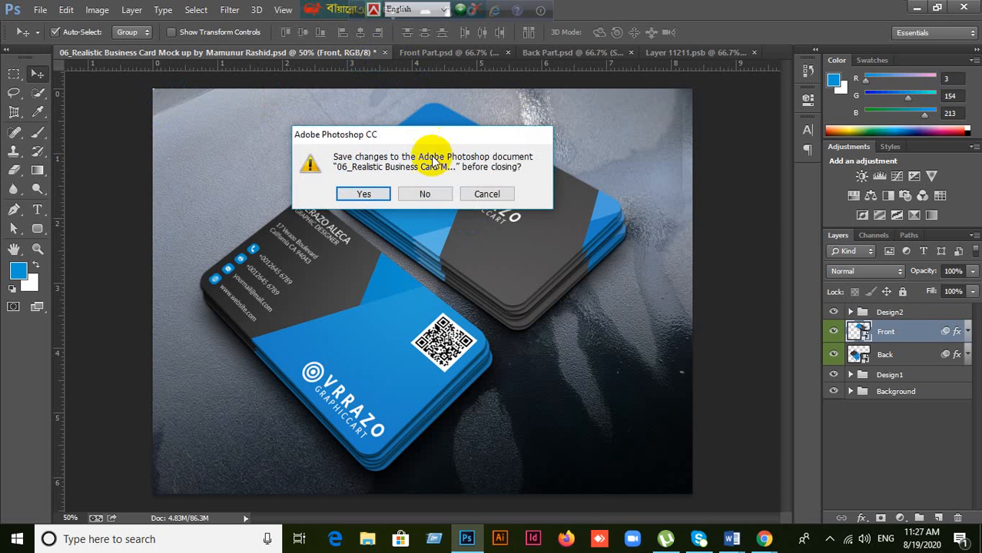
click(480, 194)
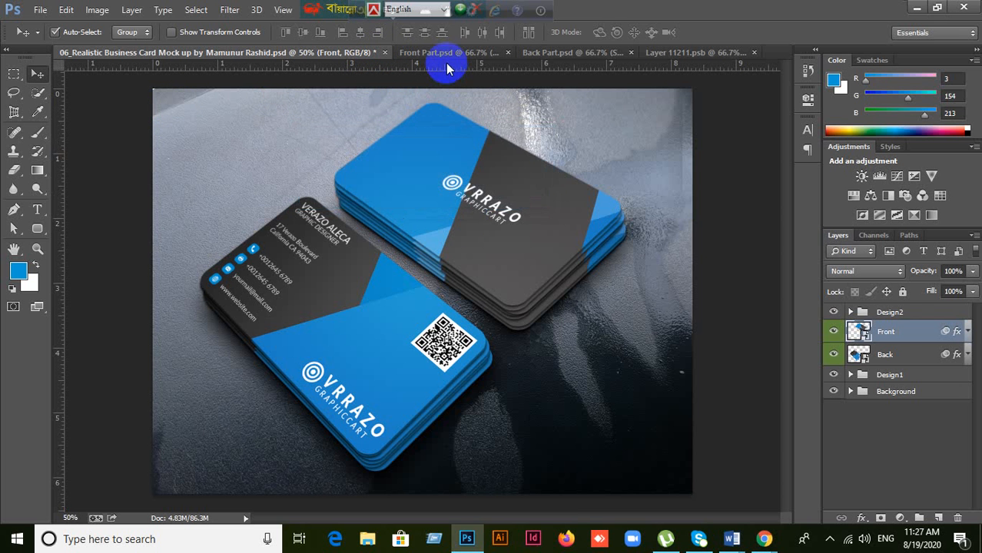
Bring the Bleed Area group to the top of the layer stack in Front Part.psd and hide it.
click(446, 55)
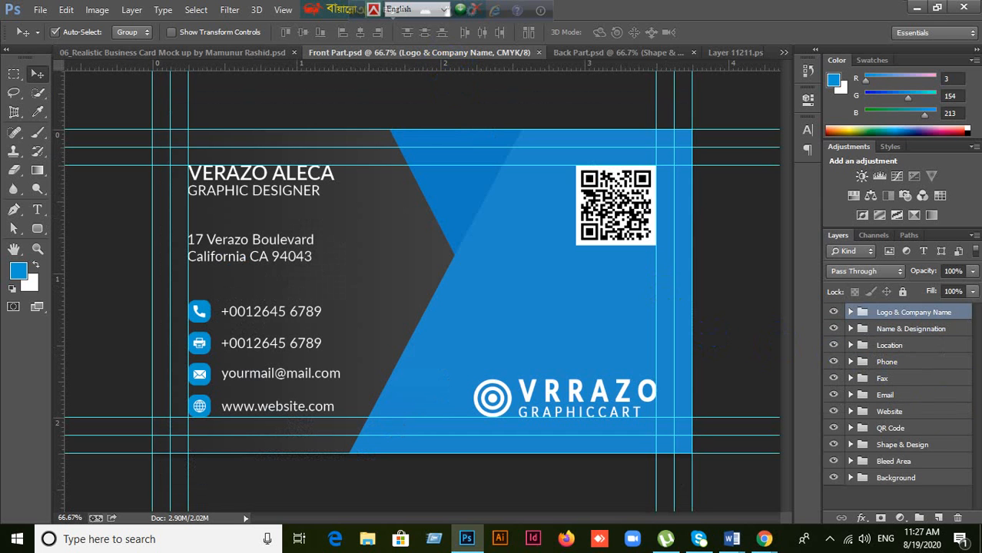
click(904, 463)
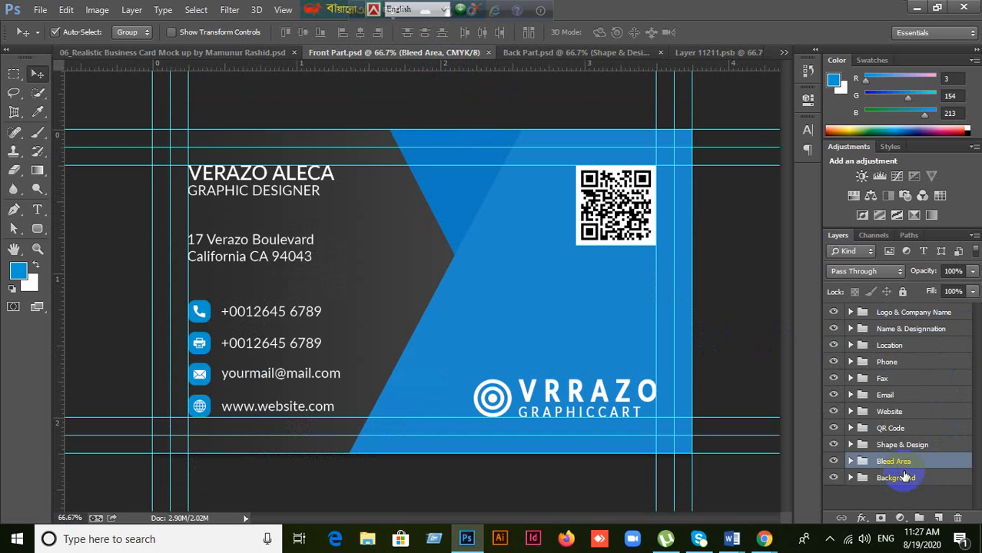
key(ctrl+shift+bracketright)
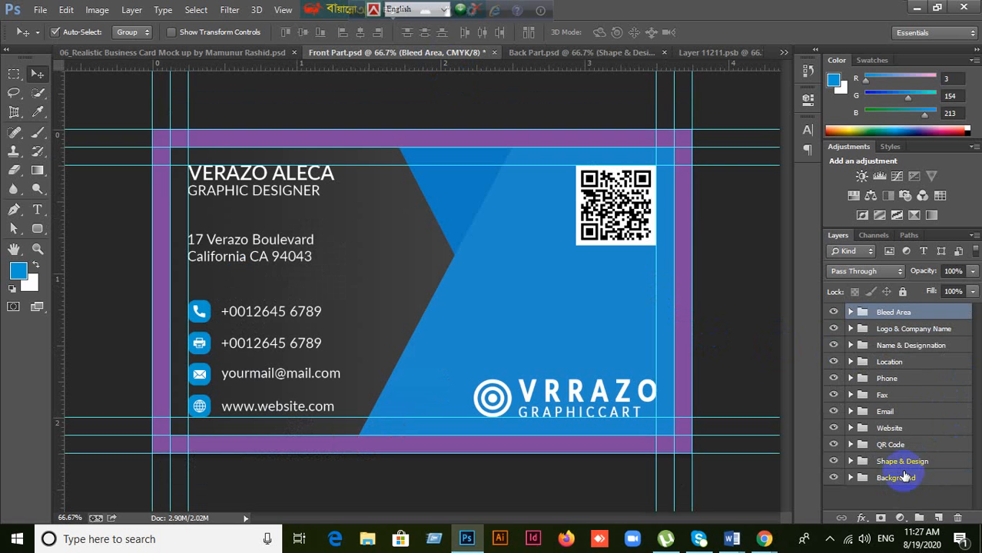
click(834, 312)
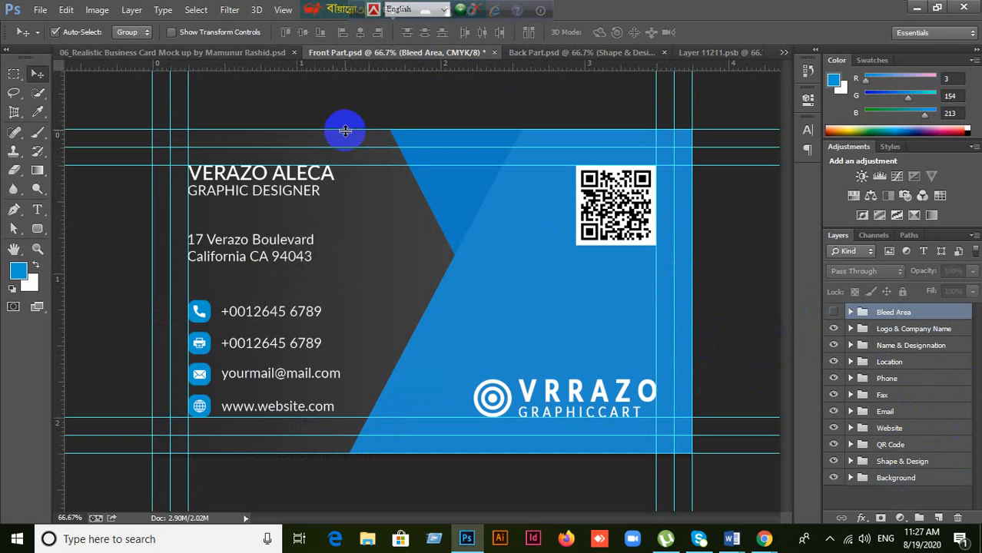
Remove the four outermost guides along the canvas edges of Front Part.psd.
drag(347, 138, 338, 61)
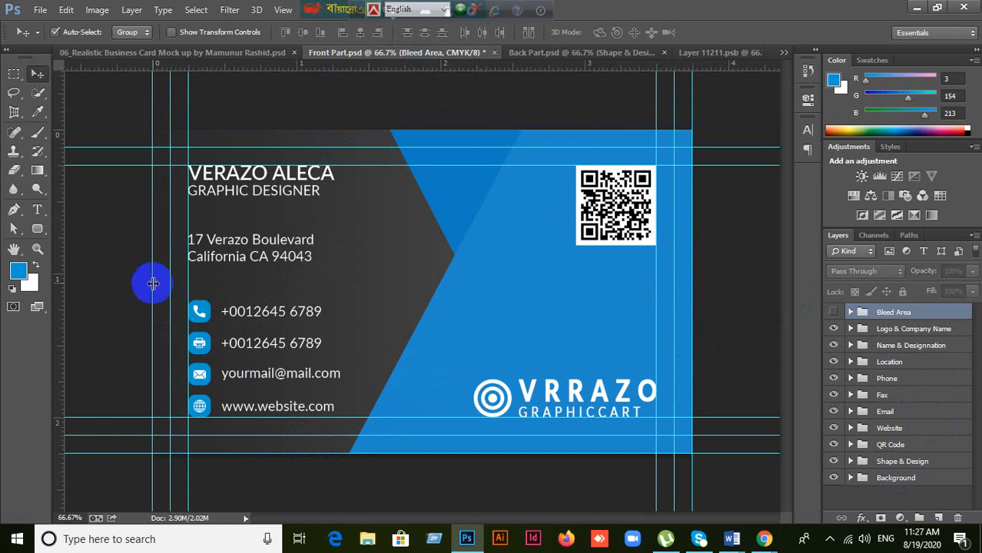
drag(149, 281, 35, 278)
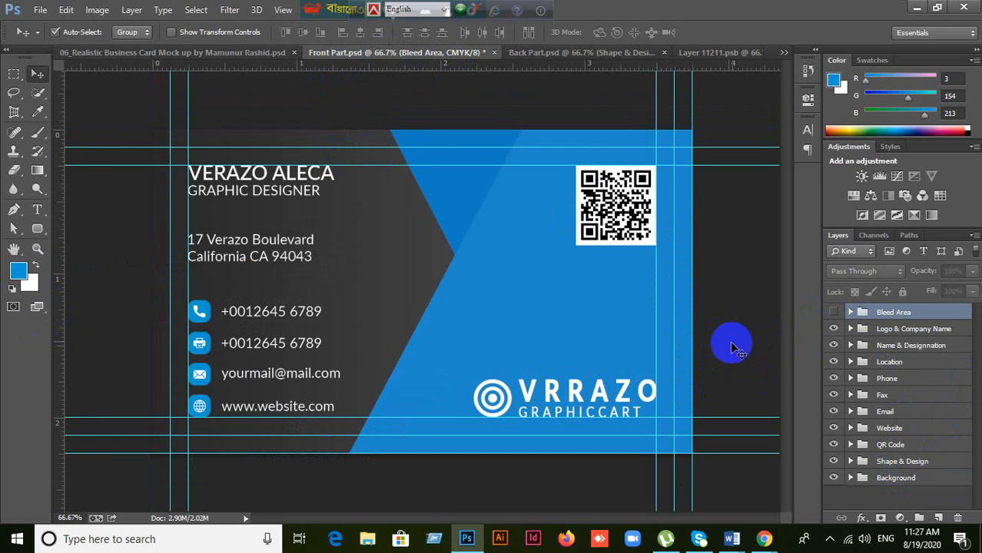
drag(693, 339, 42, 278)
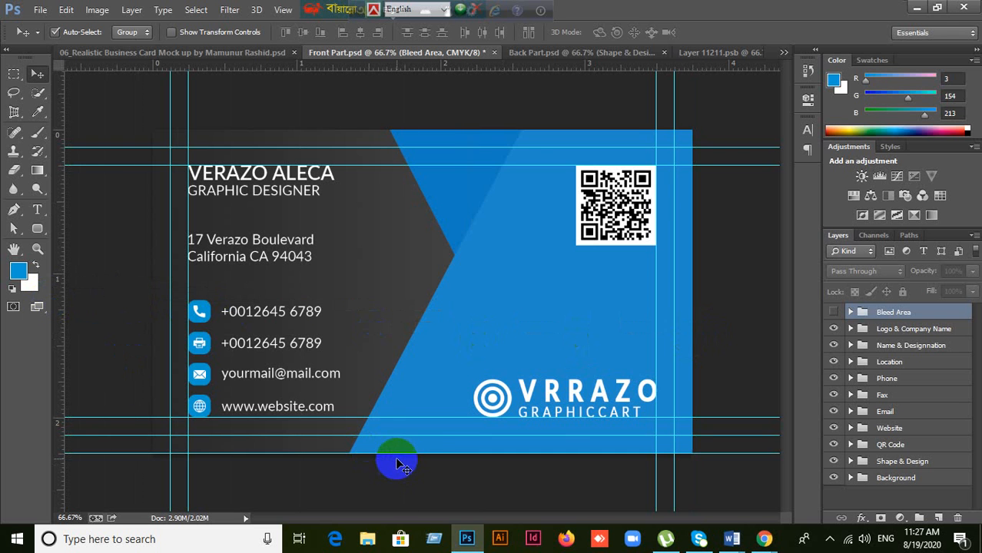
drag(394, 456, 432, 61)
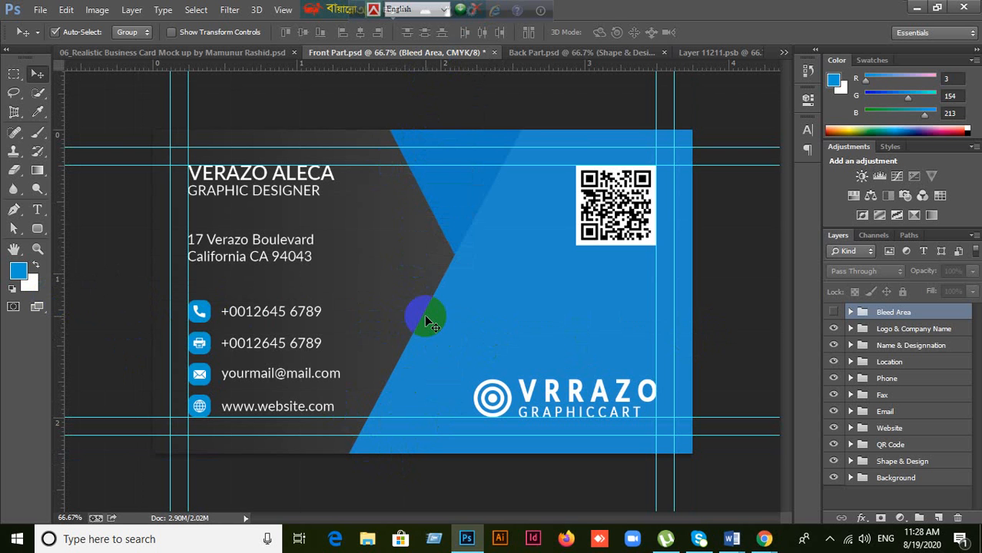
Clear the marquee selection in Back Part.psd and remove the four outermost guides along its canvas edges.
click(573, 52)
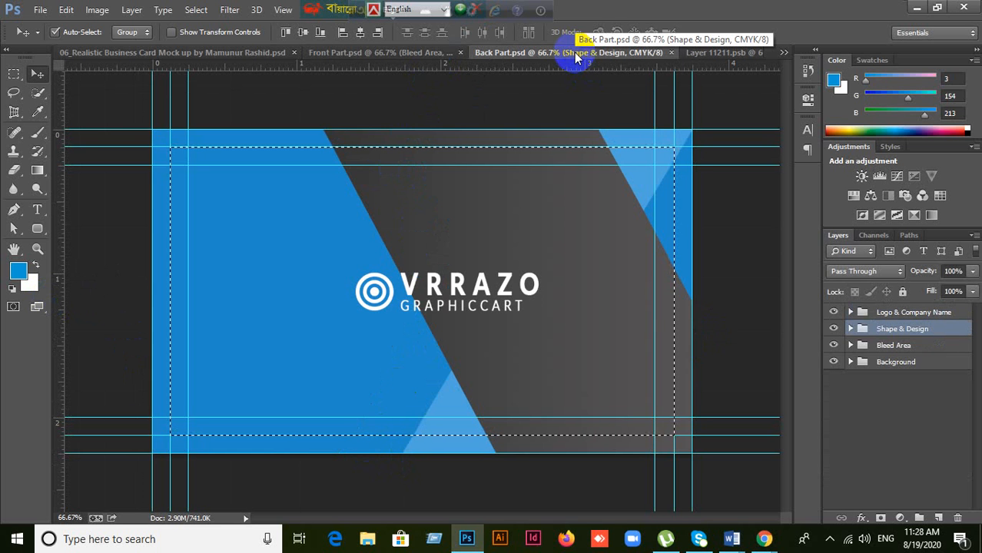
key(ctrl+d)
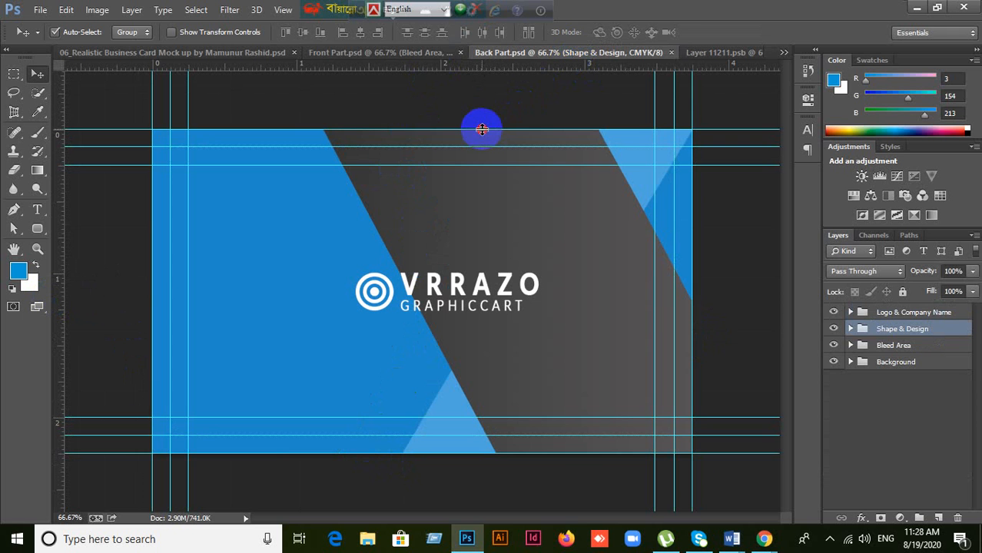
drag(482, 129, 477, 46)
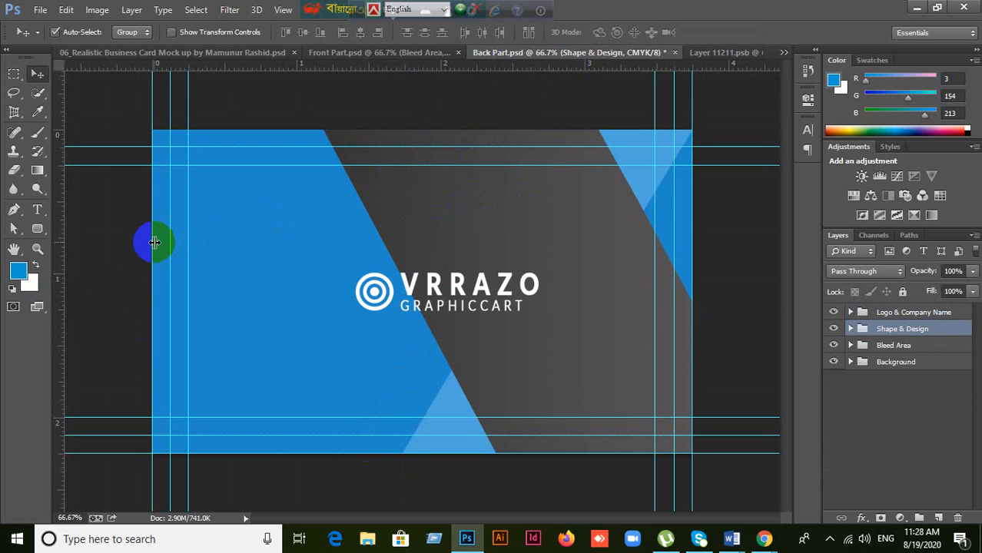
drag(155, 242, 50, 242)
drag(692, 252, 2, 237)
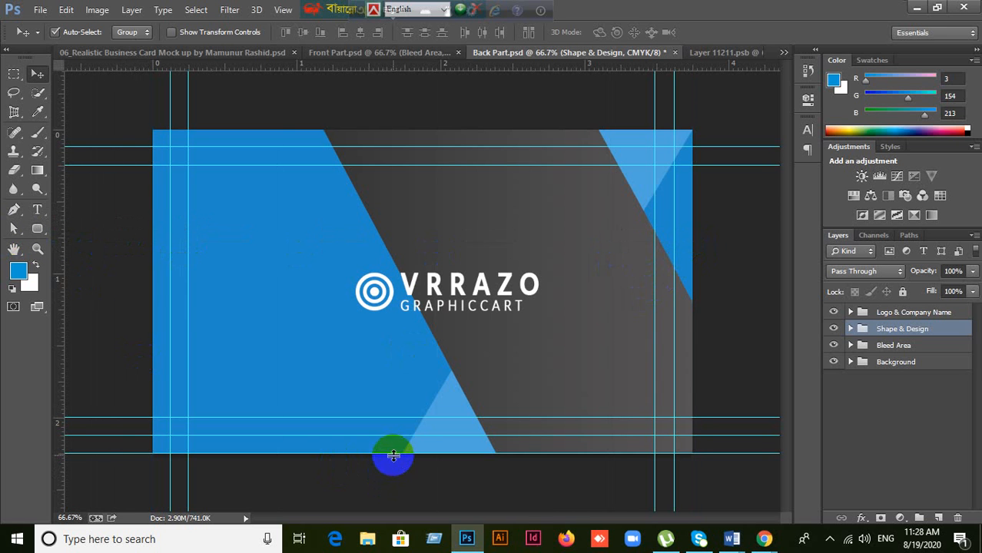
drag(393, 457, 373, 22)
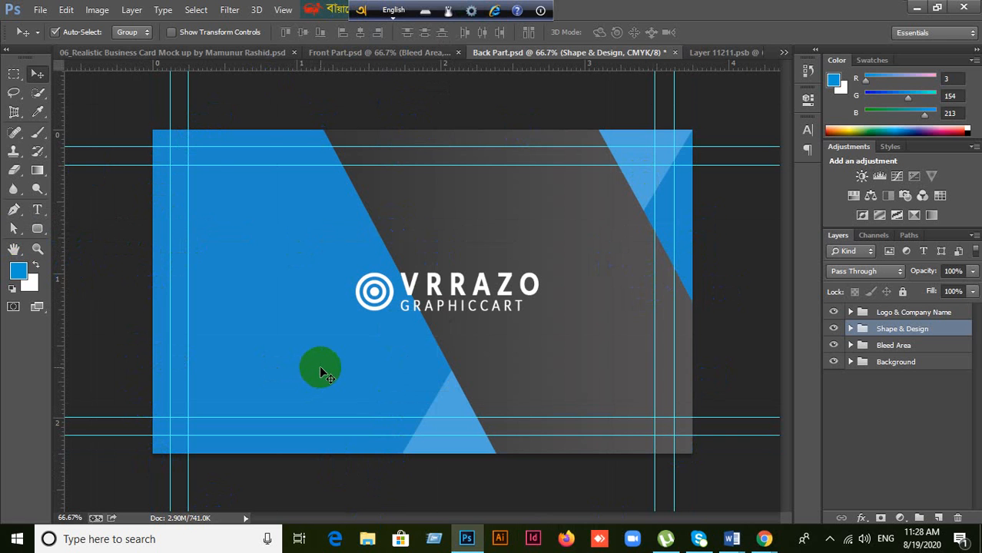
click(284, 10)
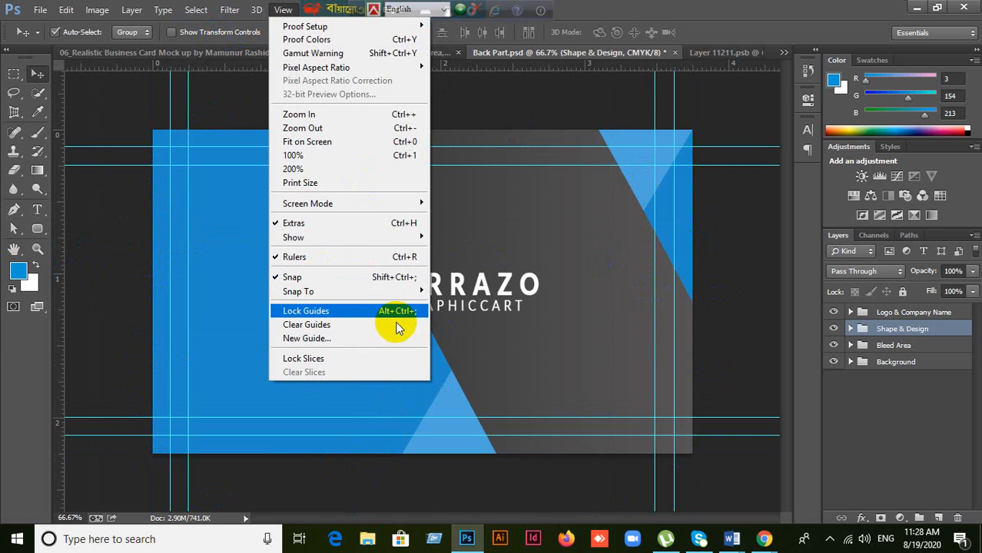
click(658, 6)
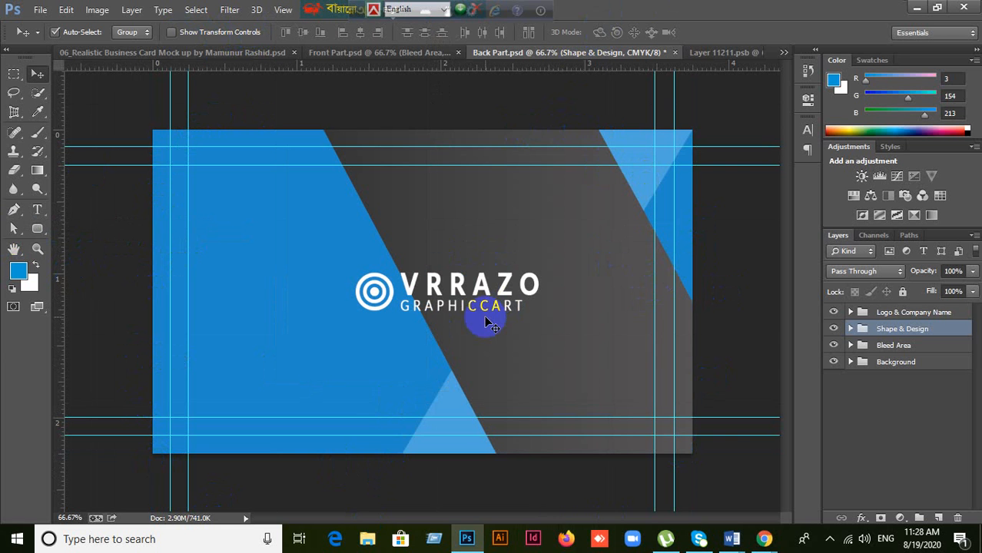
click(373, 351)
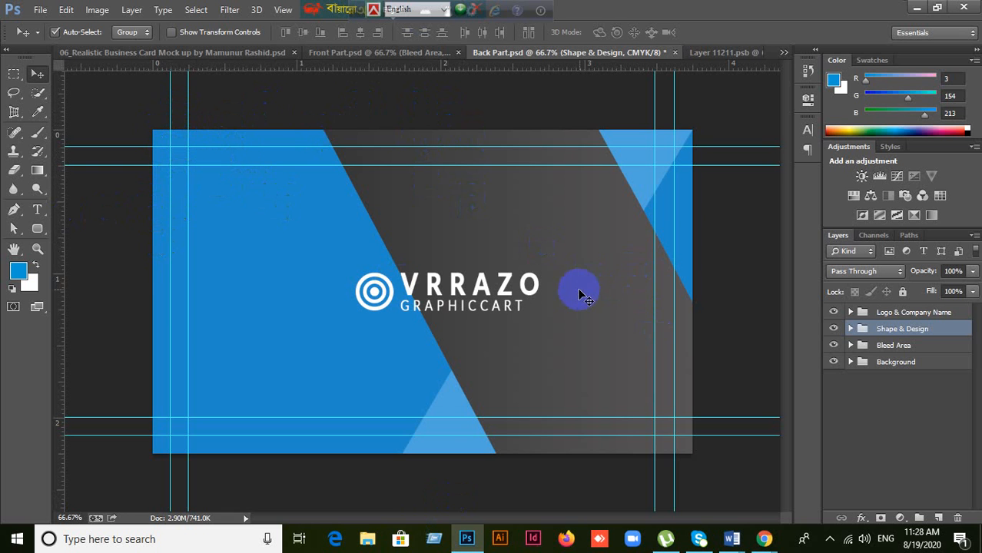
Return to Front Part.psd and check the bleed border by briefly showing the Bleed Area group.
click(247, 255)
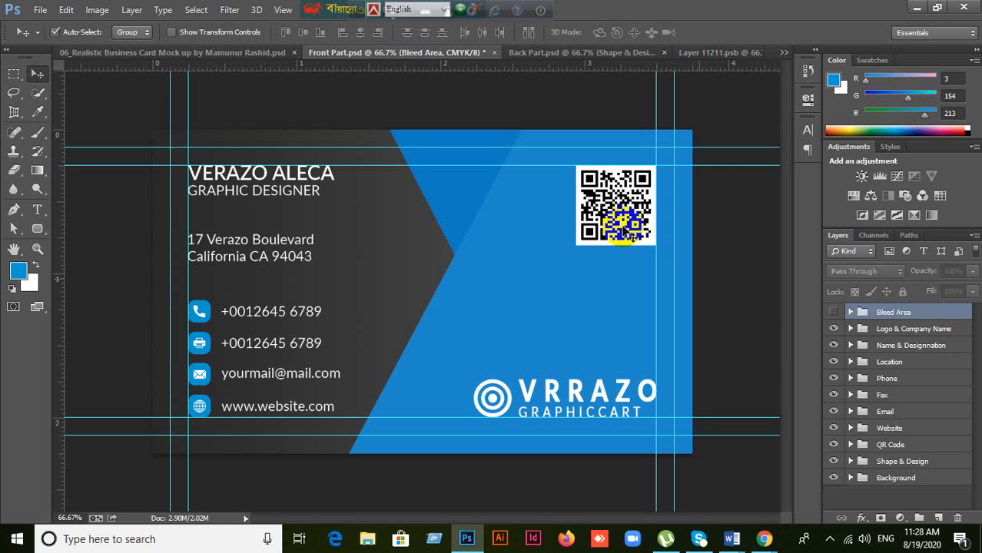
click(834, 313)
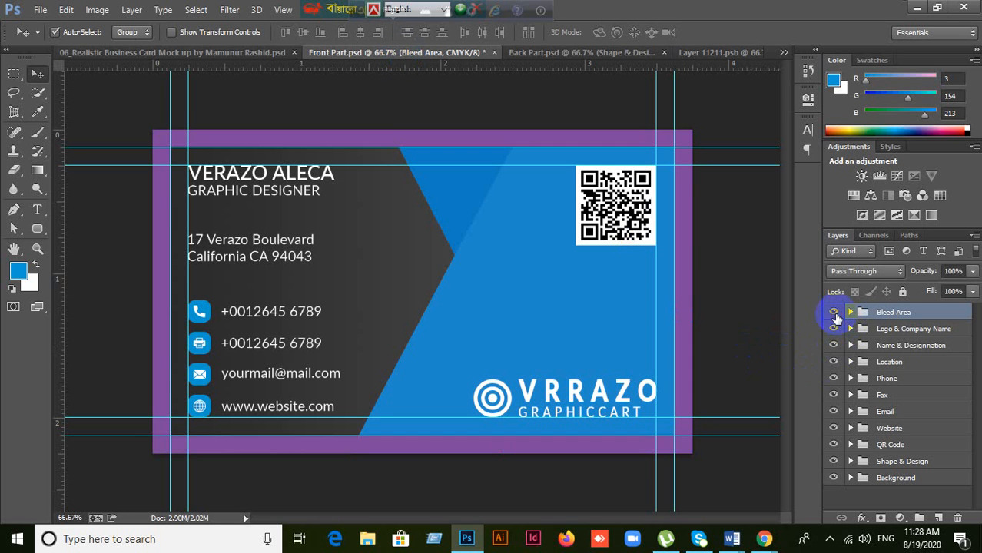
click(834, 313)
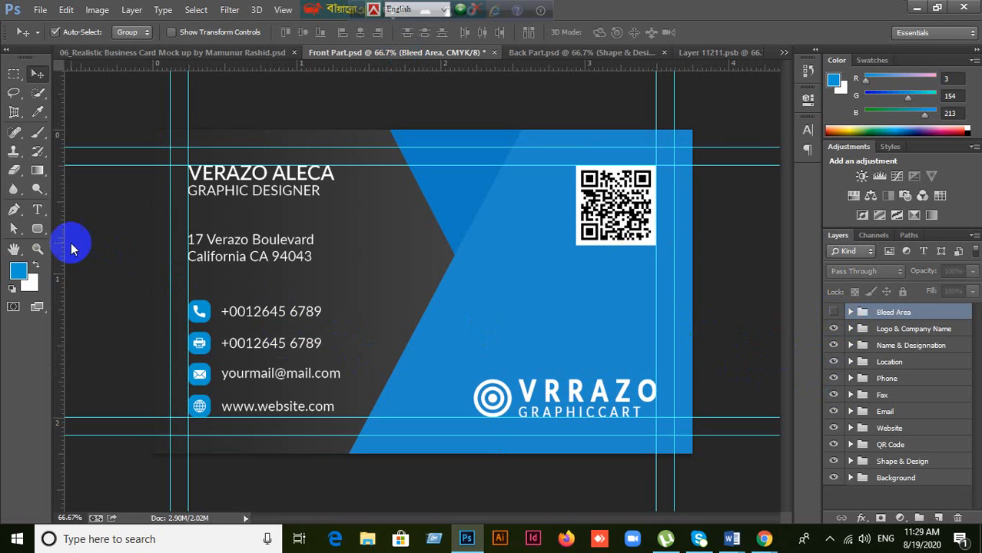
Activate the Rounded Rectangle Tool in Front Part.psd for outlining the card.
click(42, 232)
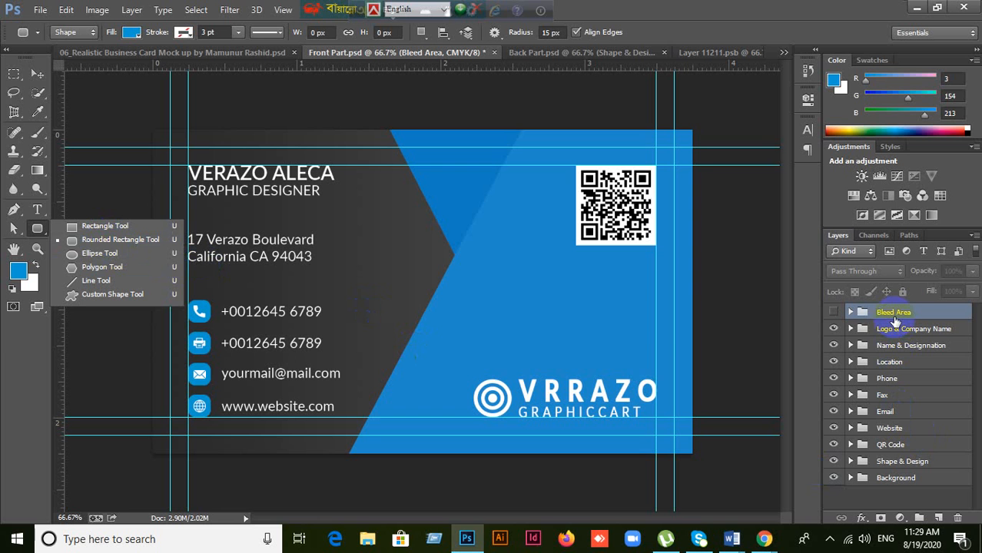
click(124, 239)
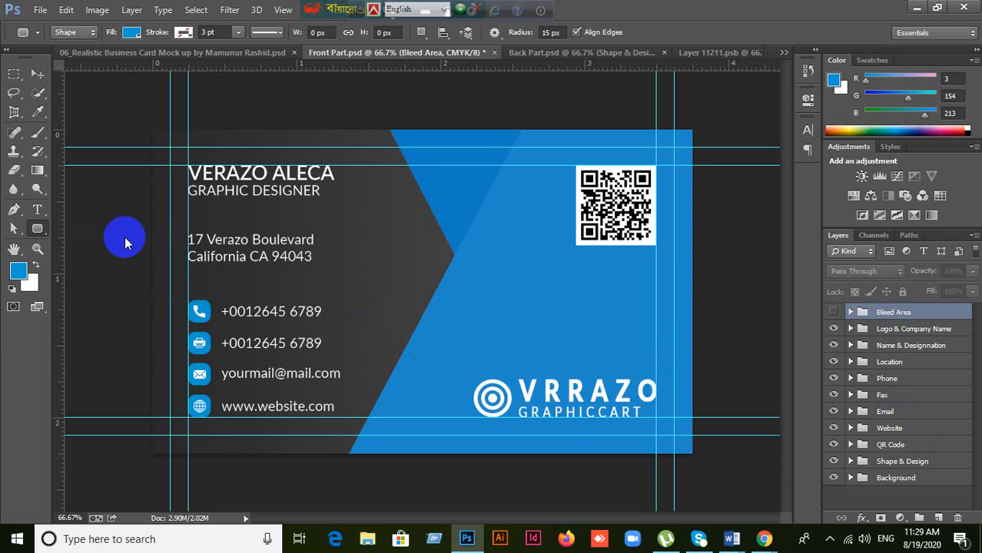
right_click(41, 233)
click(82, 240)
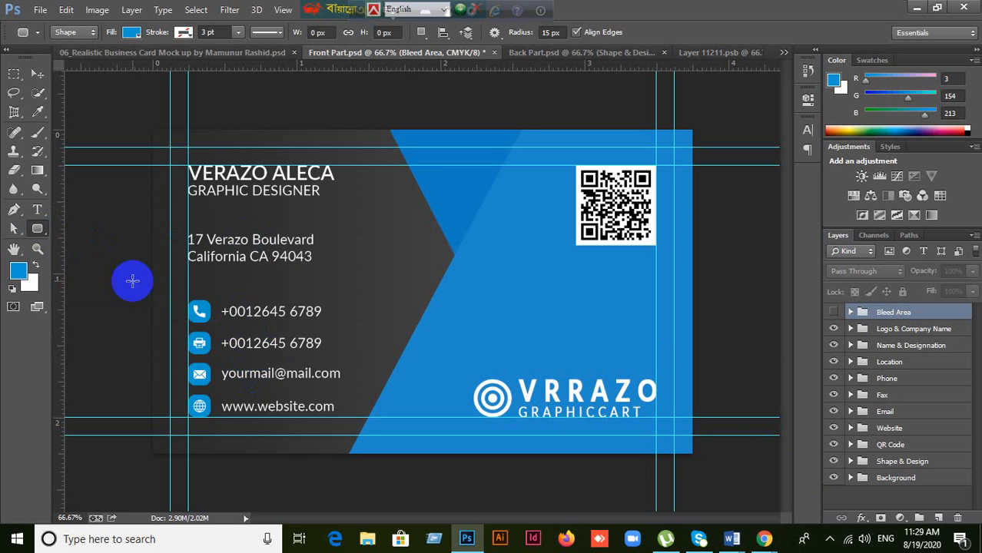
click(560, 34)
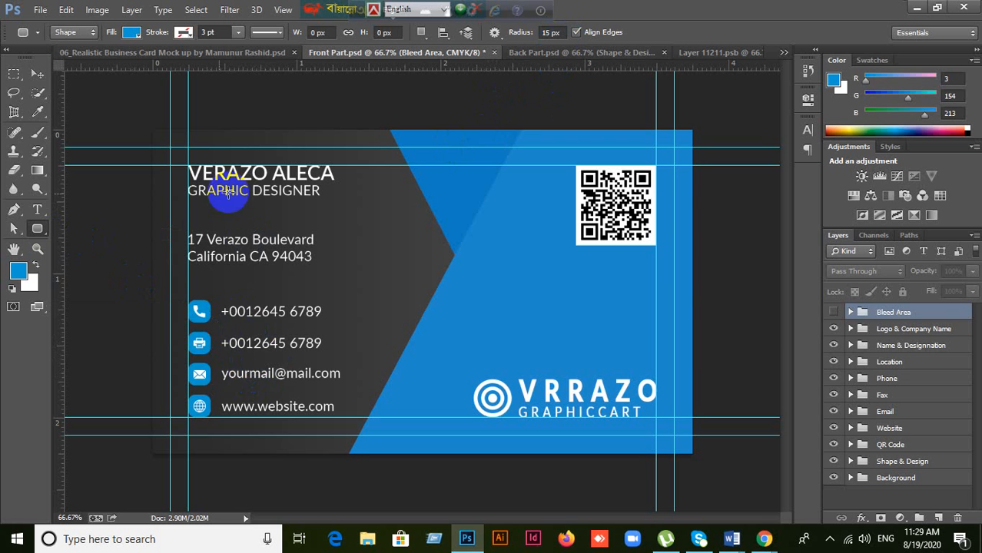
right_click(44, 228)
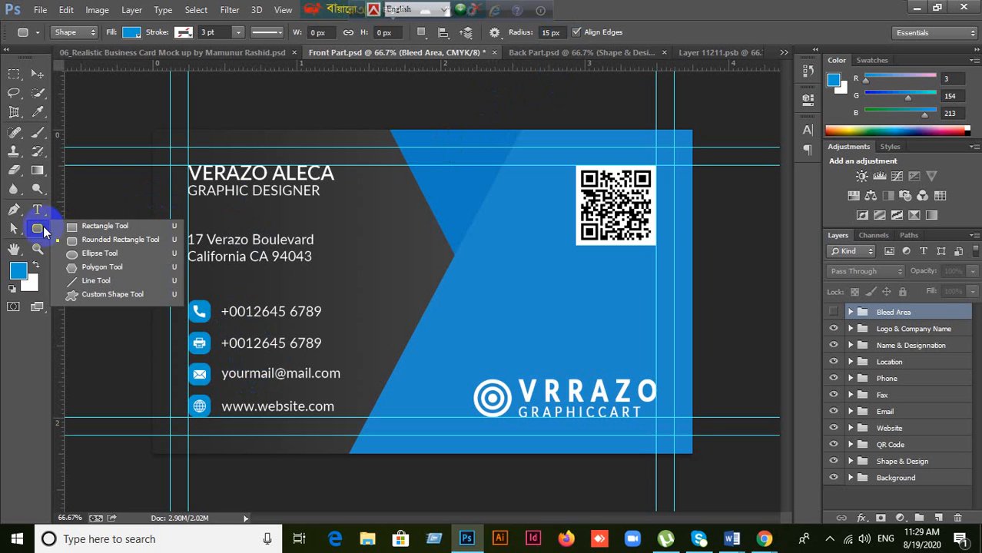
click(120, 241)
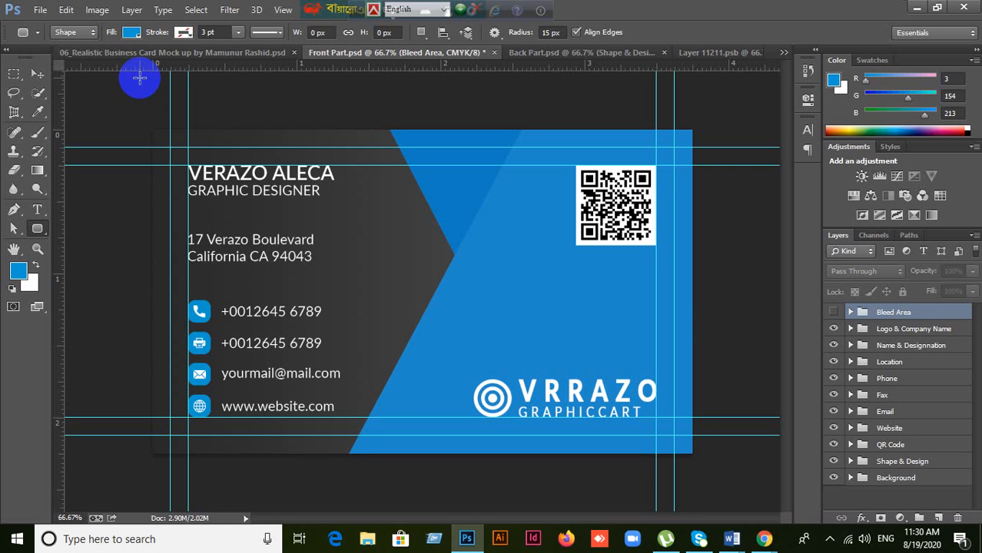
click(559, 32)
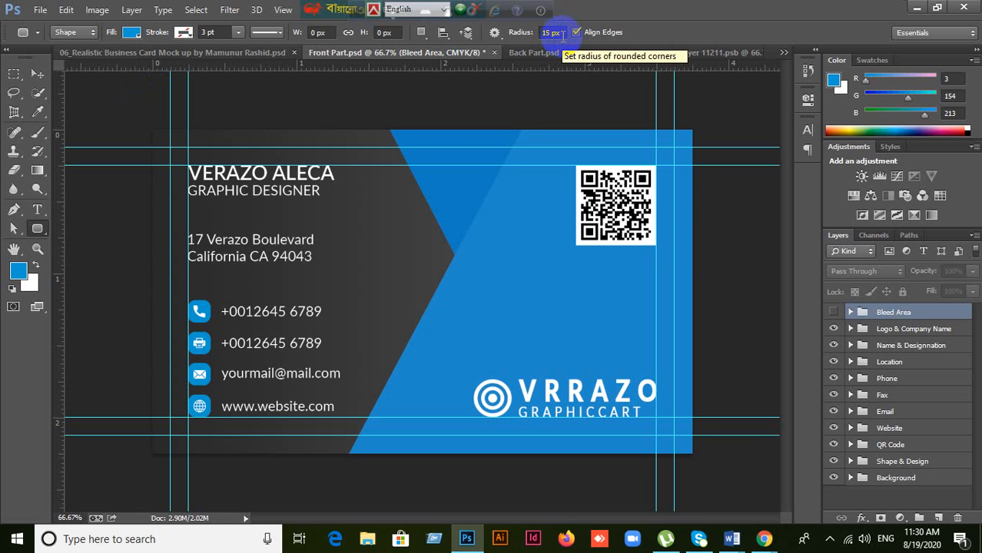
Set the rounded rectangle's fill to none and its stroke to light orange with a width of 1 pt.
click(133, 34)
click(71, 61)
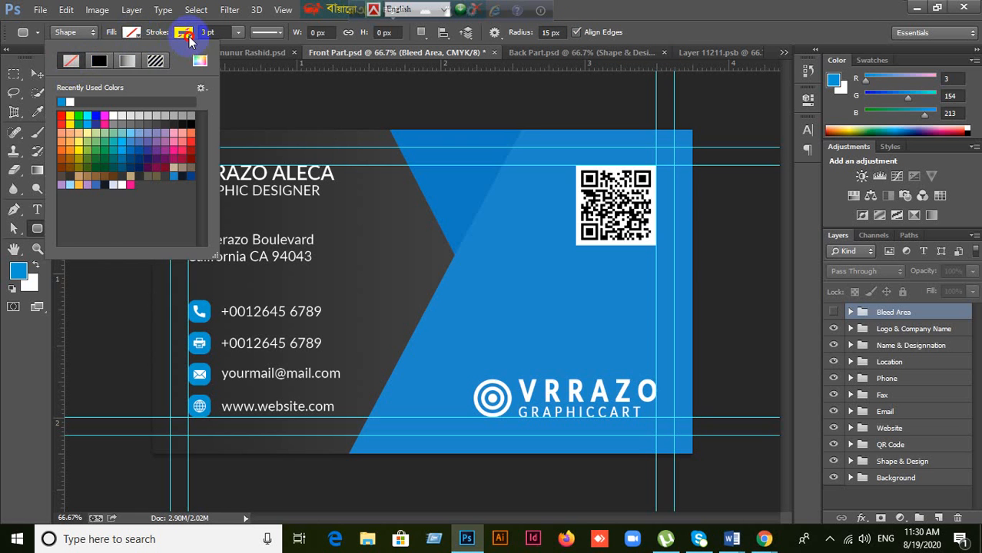
click(186, 33)
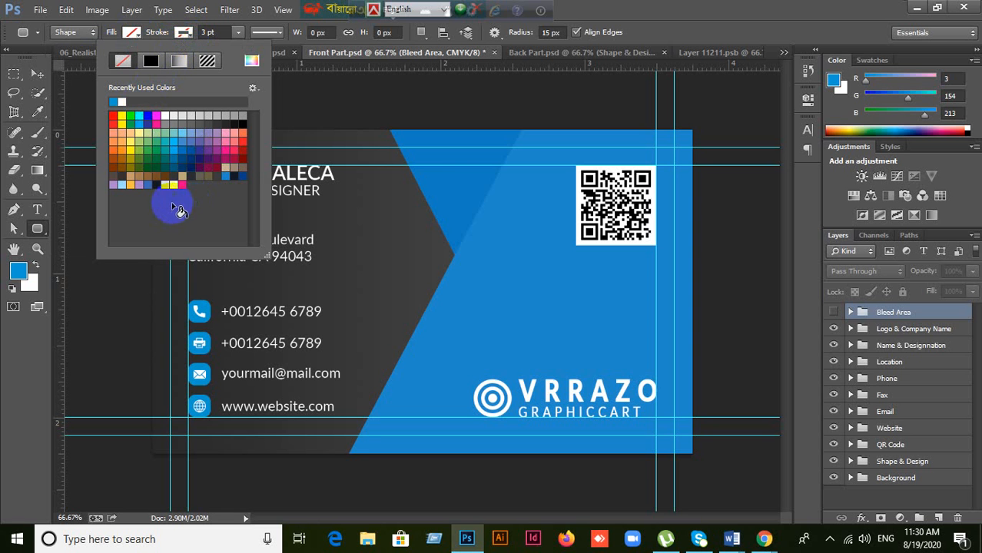
click(139, 186)
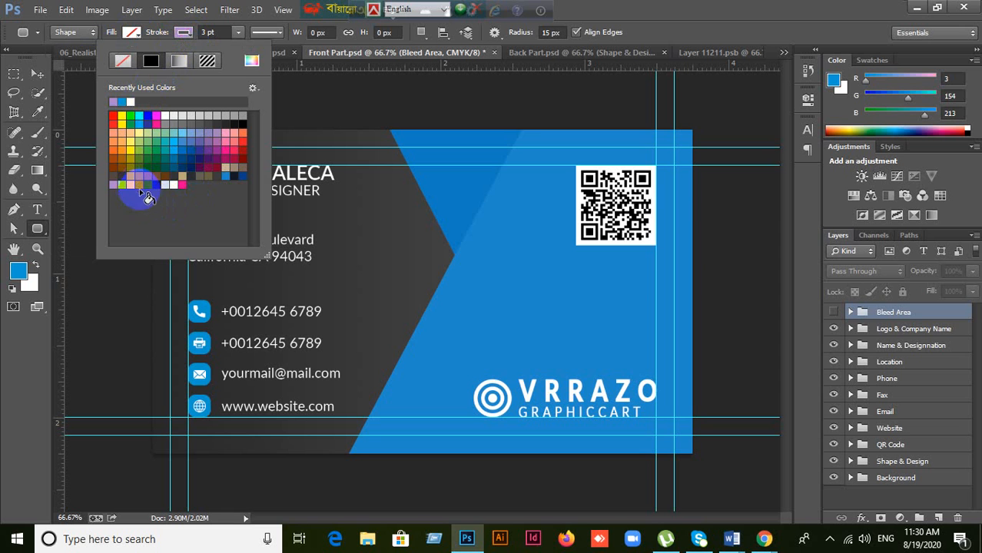
click(114, 141)
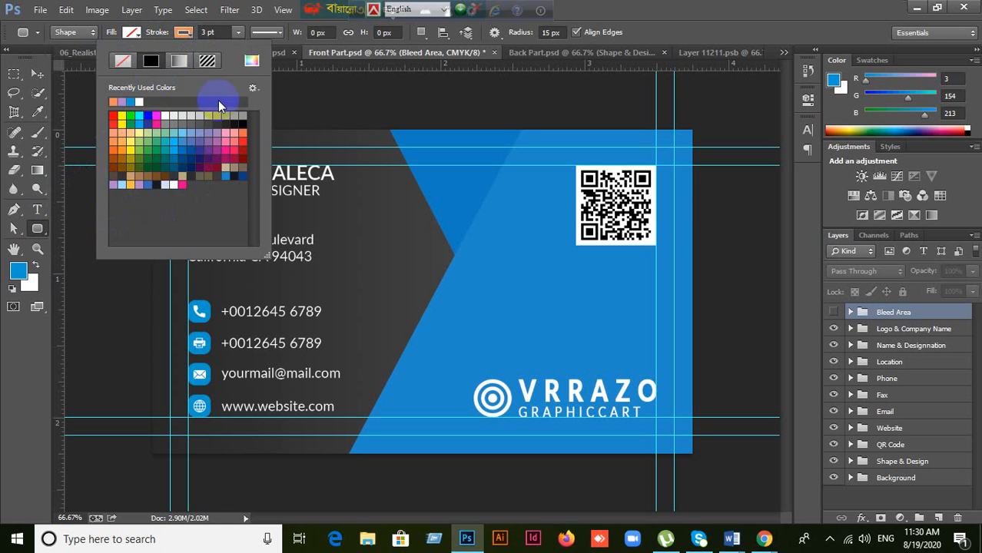
click(650, 8)
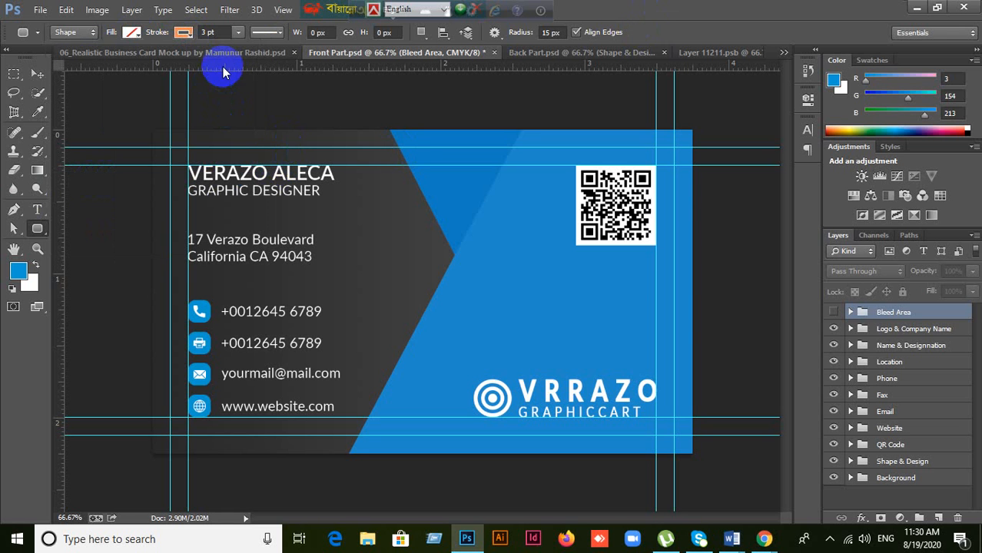
click(219, 32)
text(1)
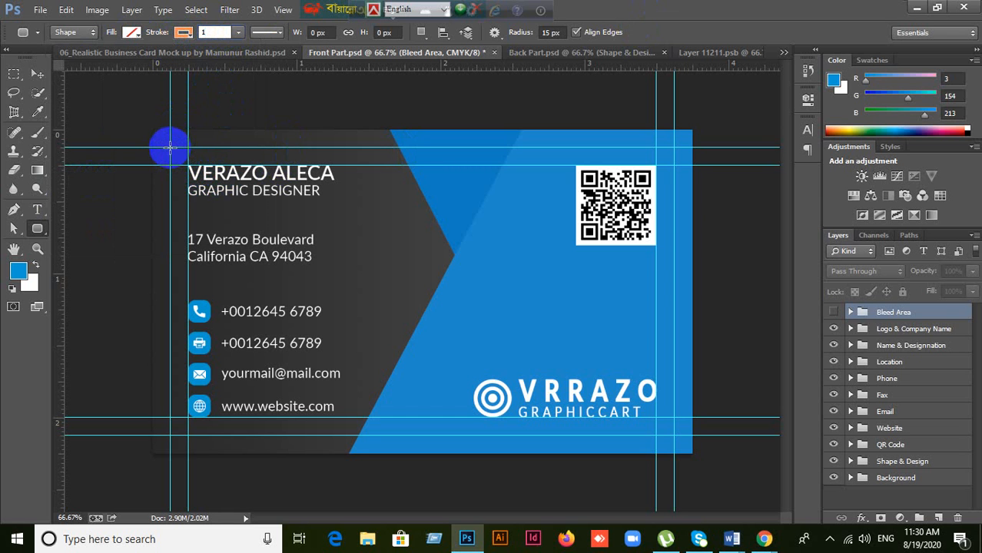
Try a 1050 × 600 px rounded outline with 15 px corners along the trim guides of Front Part.psd.
mouse_move(170, 146)
mouse_down()
mouse_move(411, 330)
mouse_move(645, 436)
mouse_move(668, 446)
mouse_move(674, 437)
mouse_up()
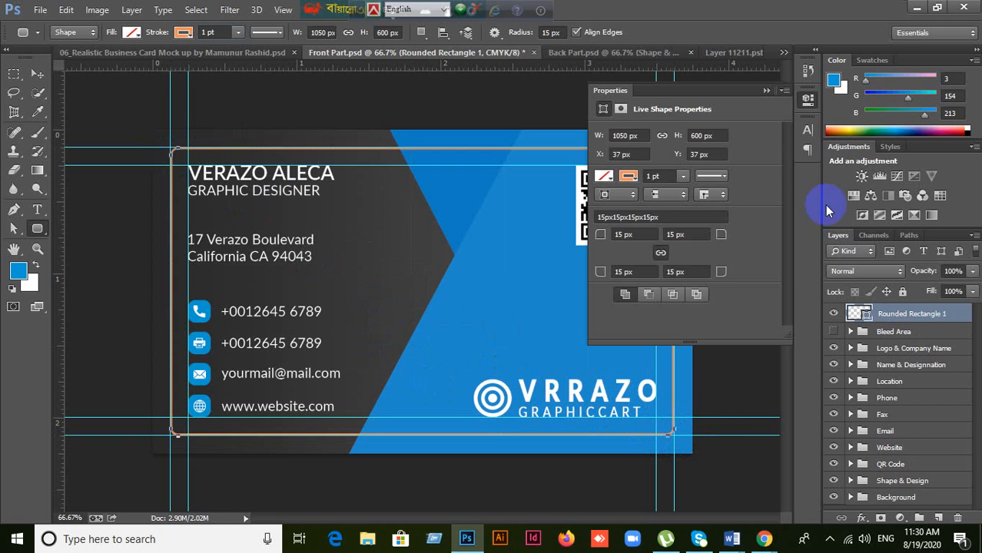
click(764, 89)
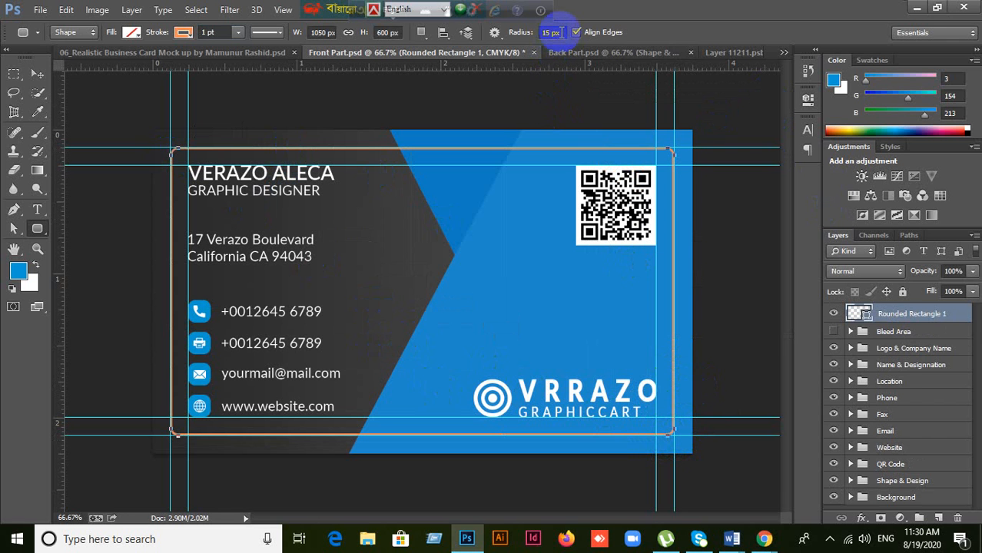
key(ctrl+z)
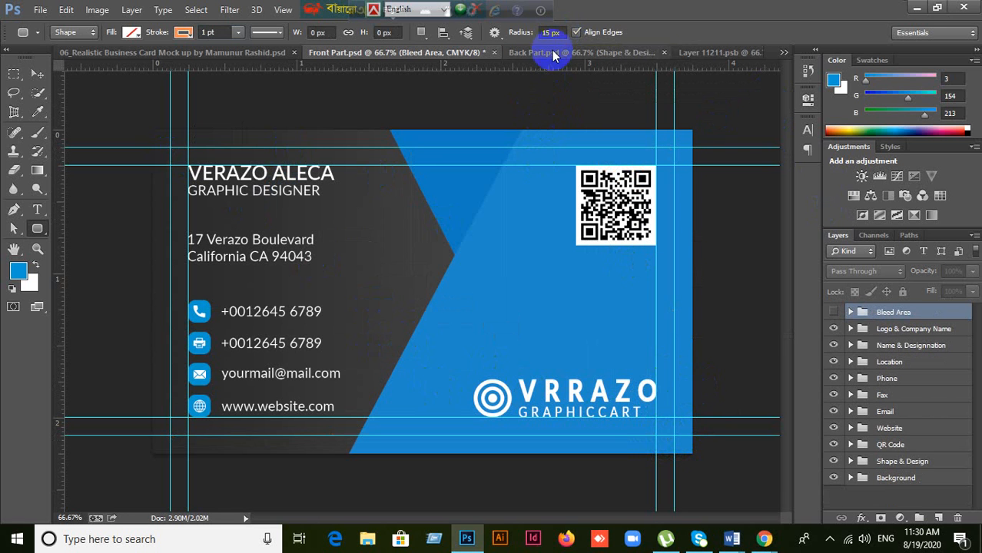
Set the corner radius to 25 px and draw a 1050 × 600 px rounded outline along the trim guides of the front card.
double_click(562, 33)
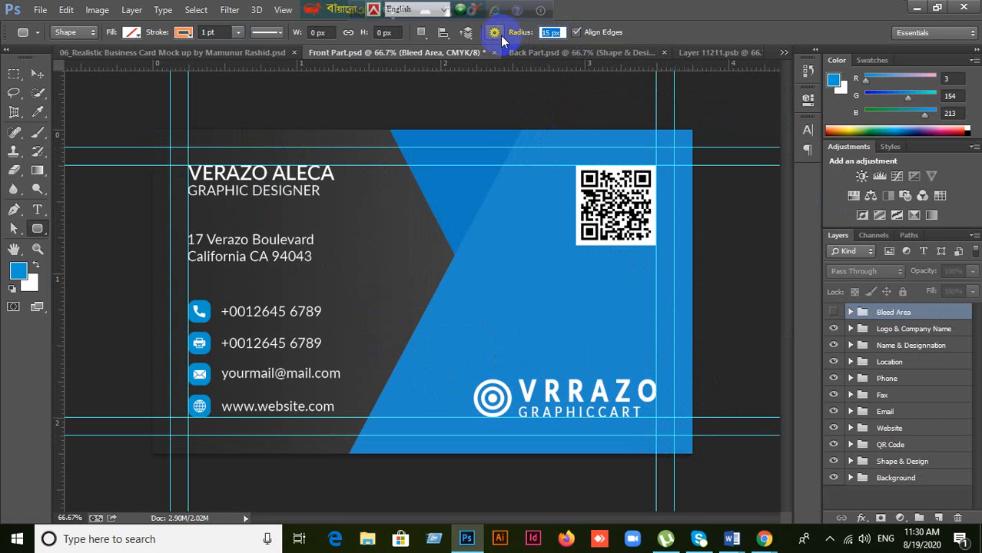
text(25)
key(Return)
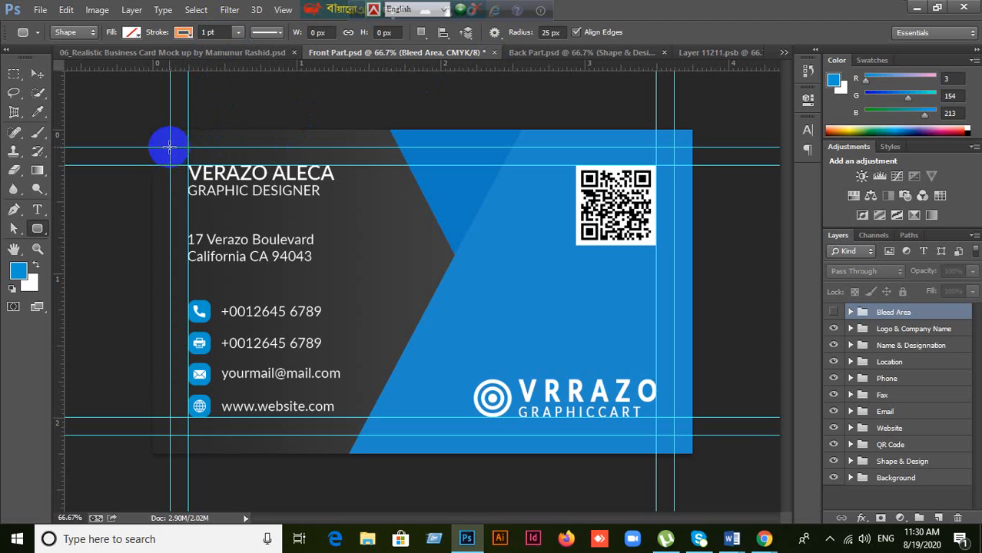
mouse_move(170, 146)
mouse_down()
mouse_move(394, 316)
mouse_move(511, 385)
mouse_move(588, 424)
mouse_move(674, 437)
mouse_up()
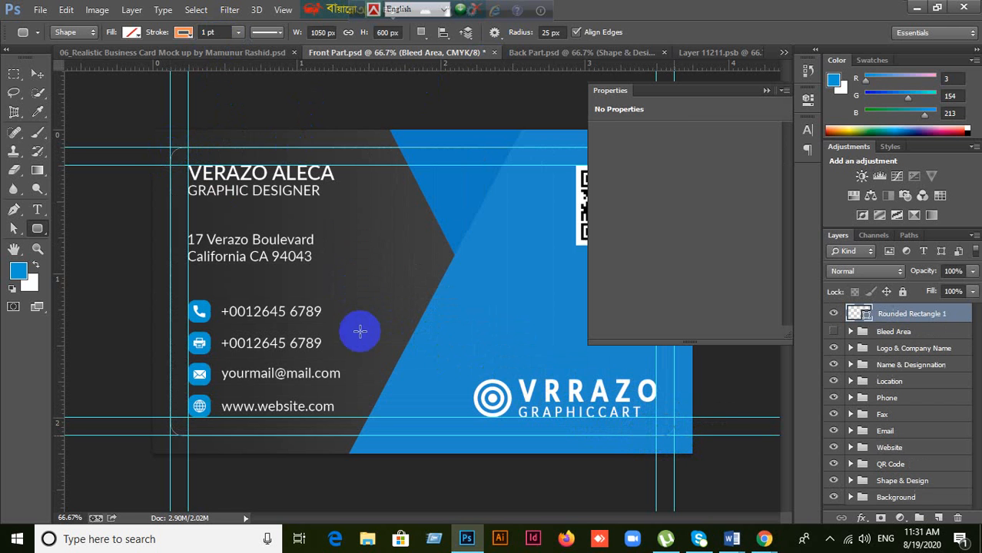
click(766, 90)
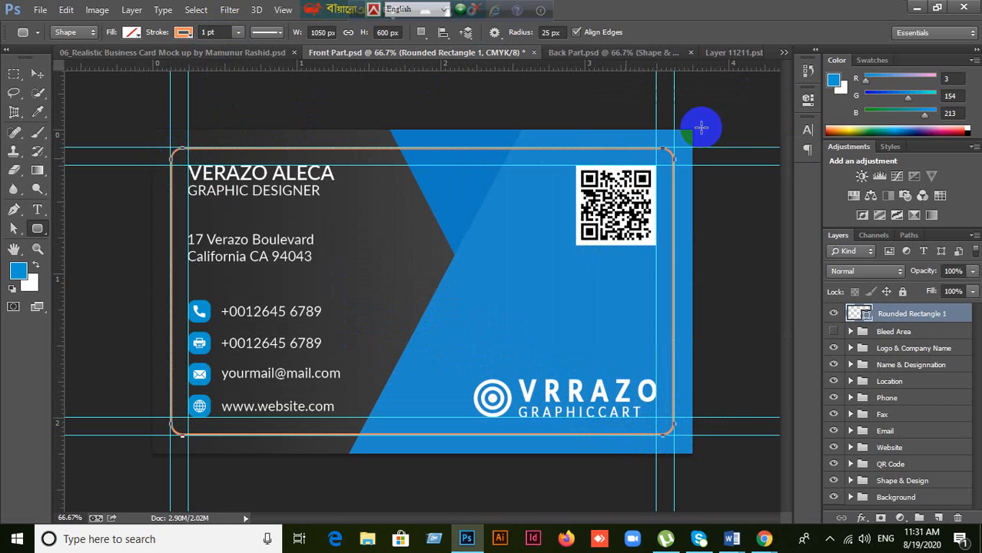
Rename the front card's rounded rectangle layer as Die Cut.
double_click(912, 315)
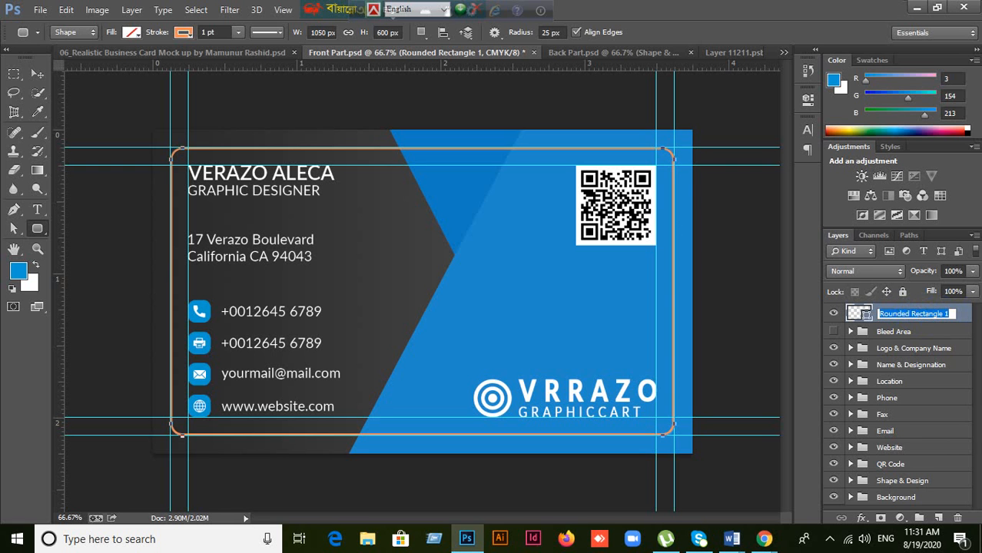
key(BackSpace)
text(Die Cut)
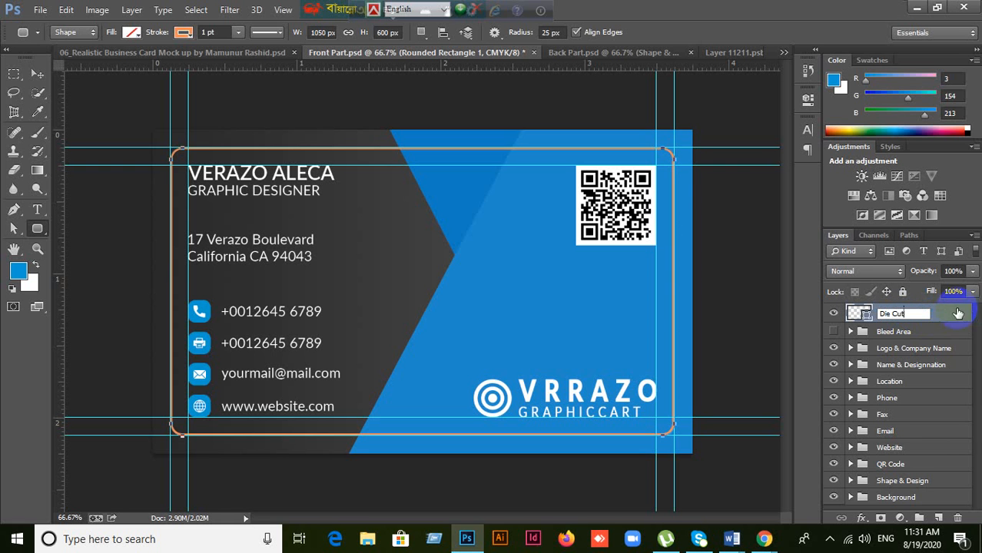
click(919, 331)
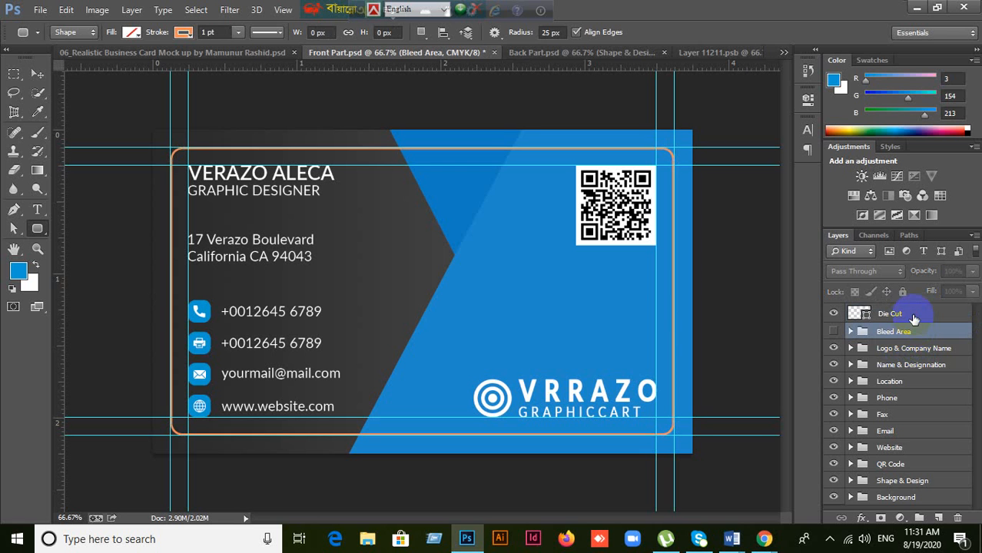
Put the Die Cut layer into its own group named Die Cut and hide that group.
click(914, 316)
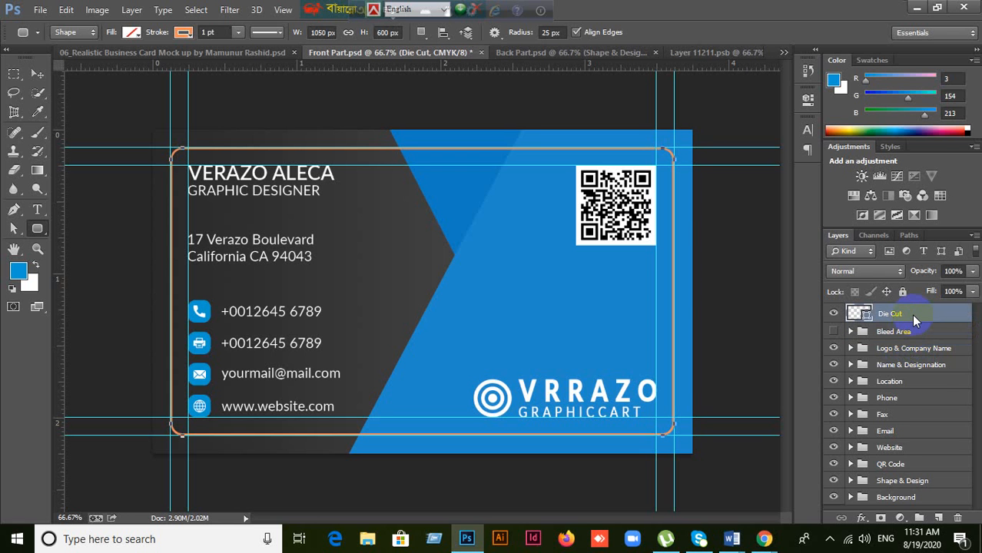
key(ctrl+g)
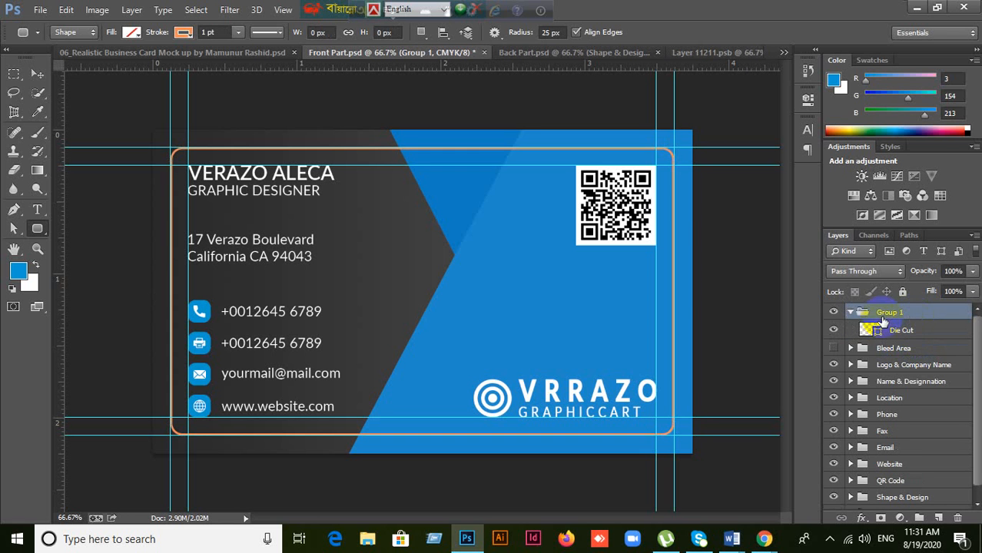
click(850, 312)
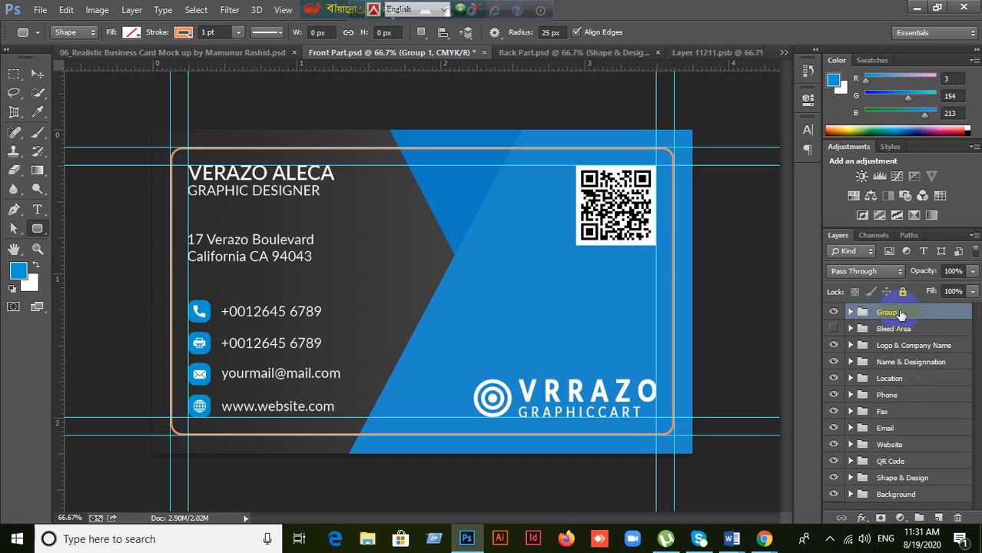
double_click(895, 312)
text(Die Cu)
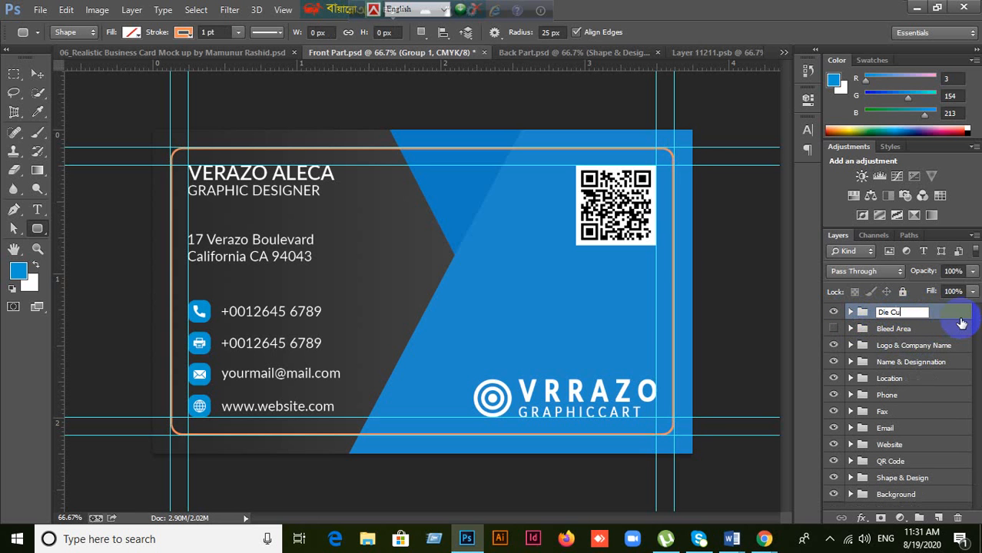
text(t)
click(957, 328)
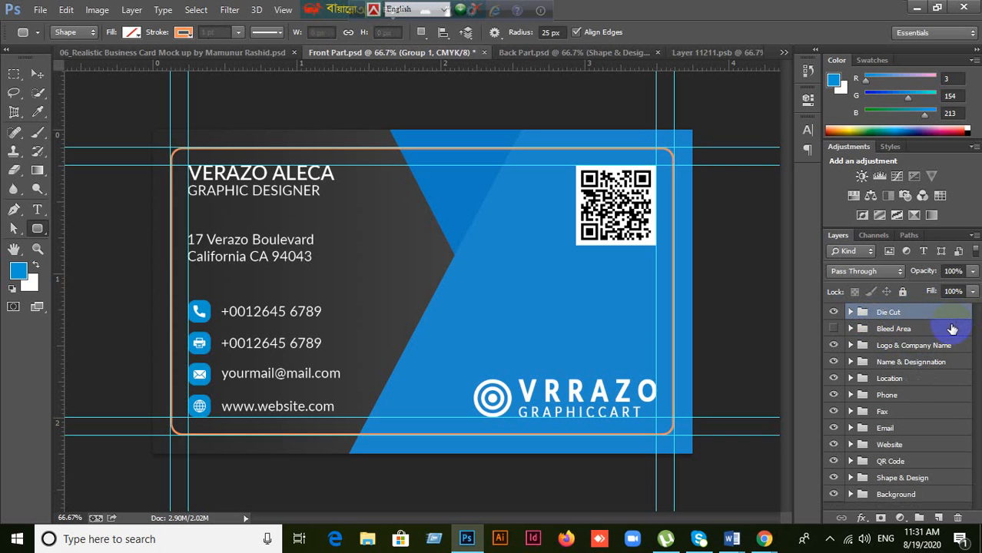
click(834, 312)
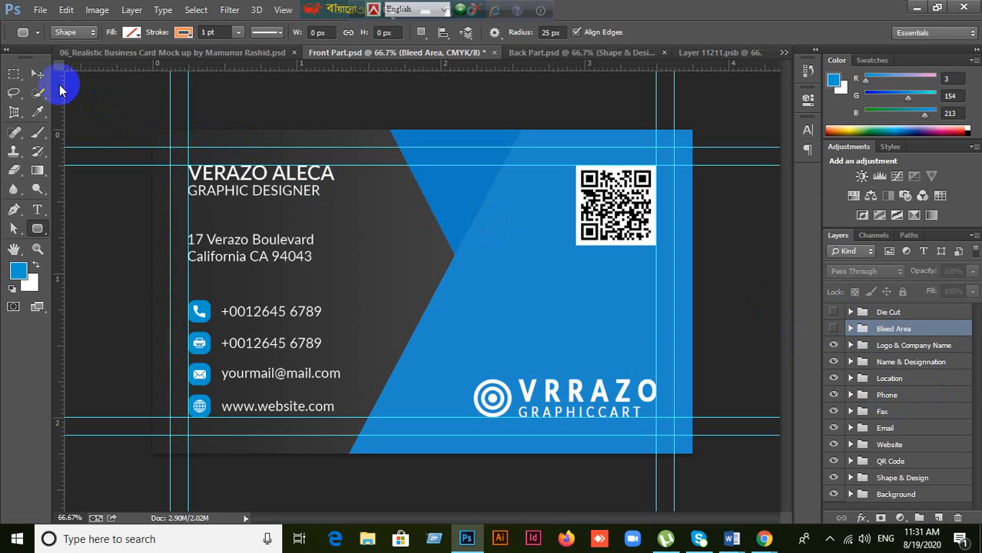
In Back Part.psd, move the Bleed Area group to the top of the layer stack and hide it.
click(527, 54)
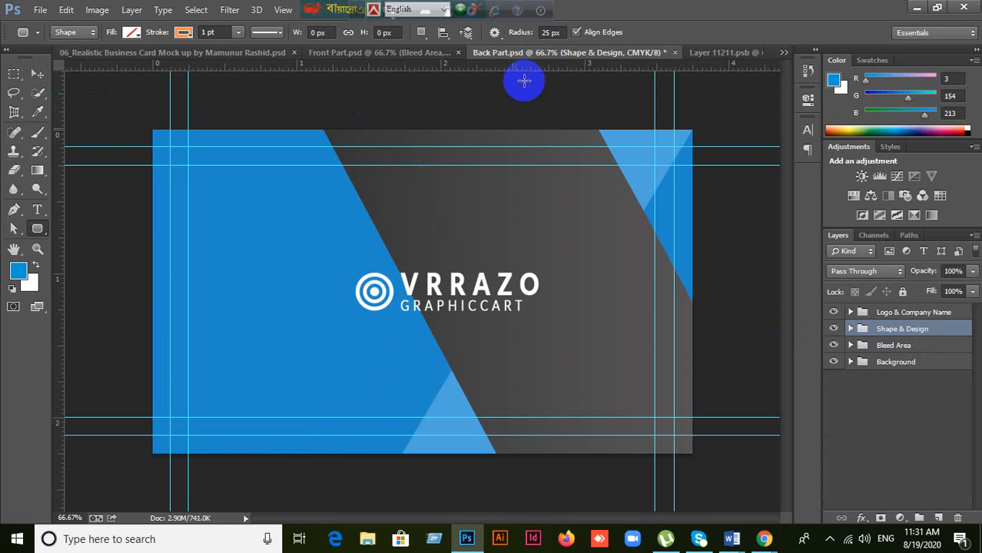
click(916, 353)
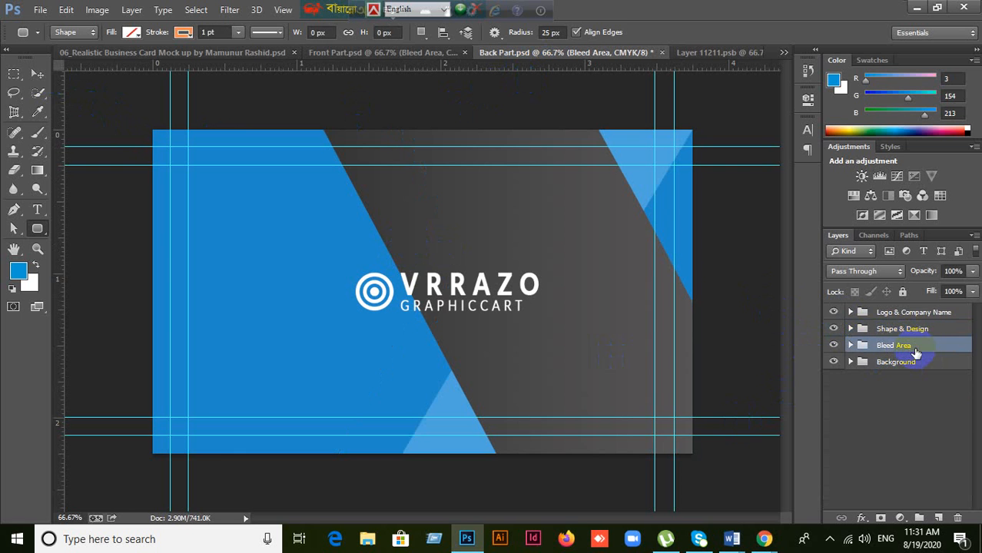
drag(916, 352, 914, 312)
click(834, 312)
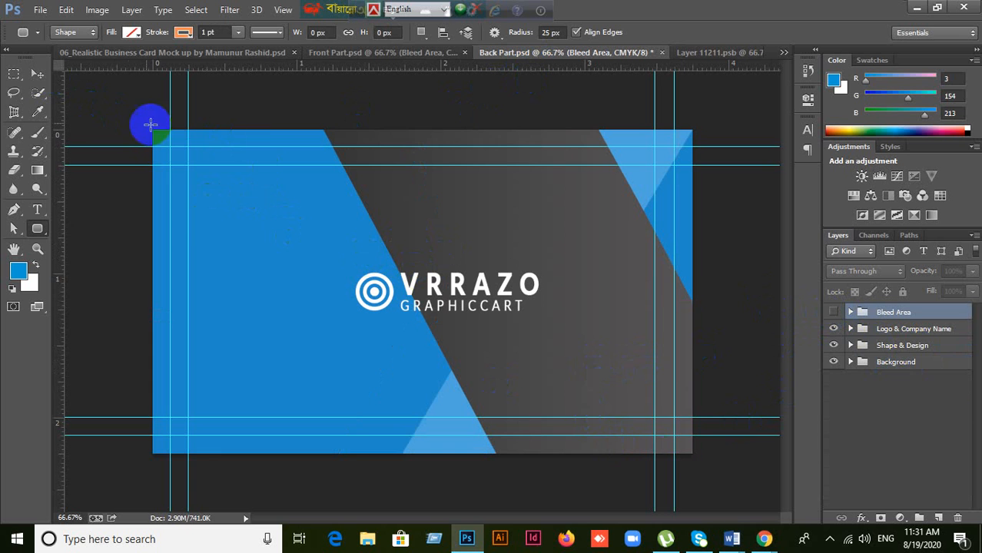
Draw a 1050 × 601 px rounded rectangle with 25 px corners along the trim guides of the back card and hide it.
right_click(37, 229)
click(111, 239)
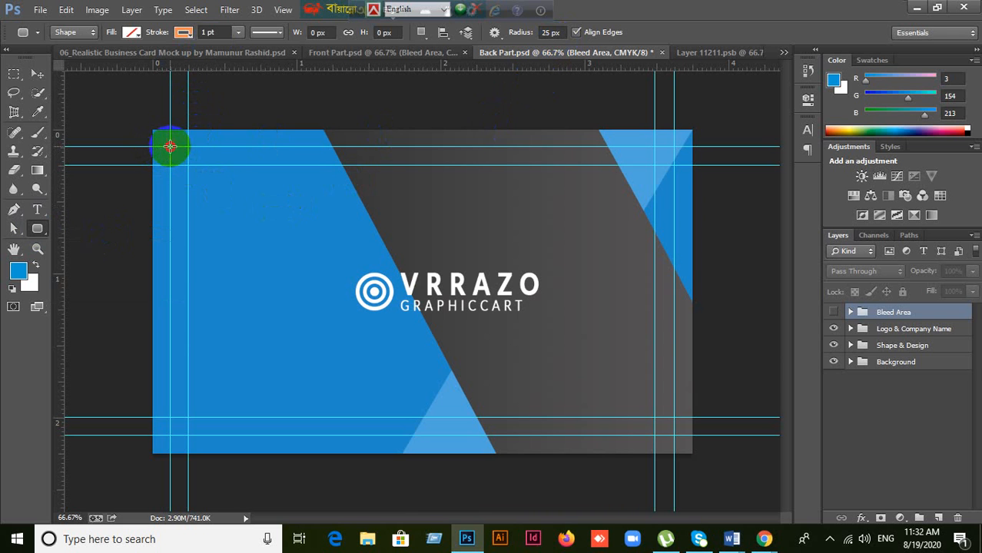
drag(170, 146, 651, 428)
drag(674, 450, 674, 437)
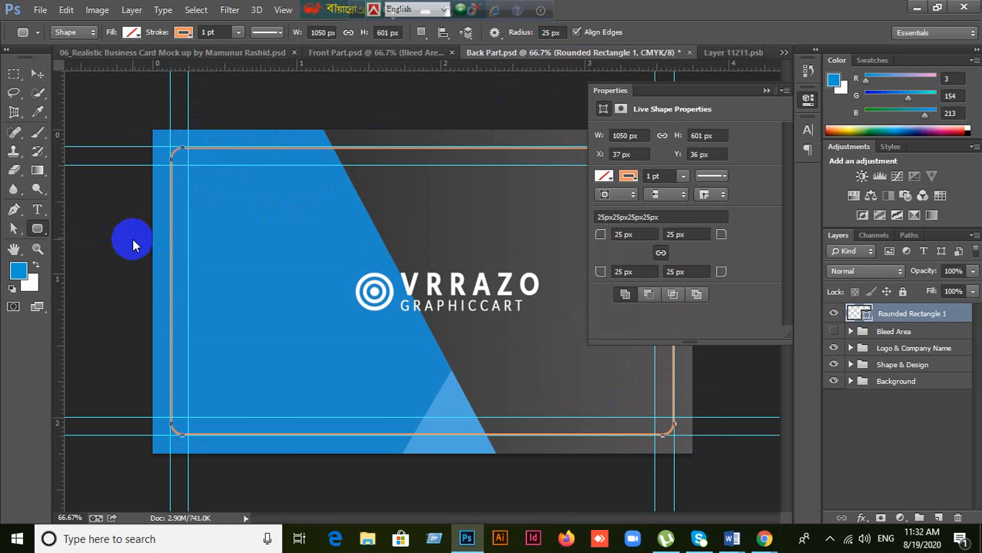
click(765, 90)
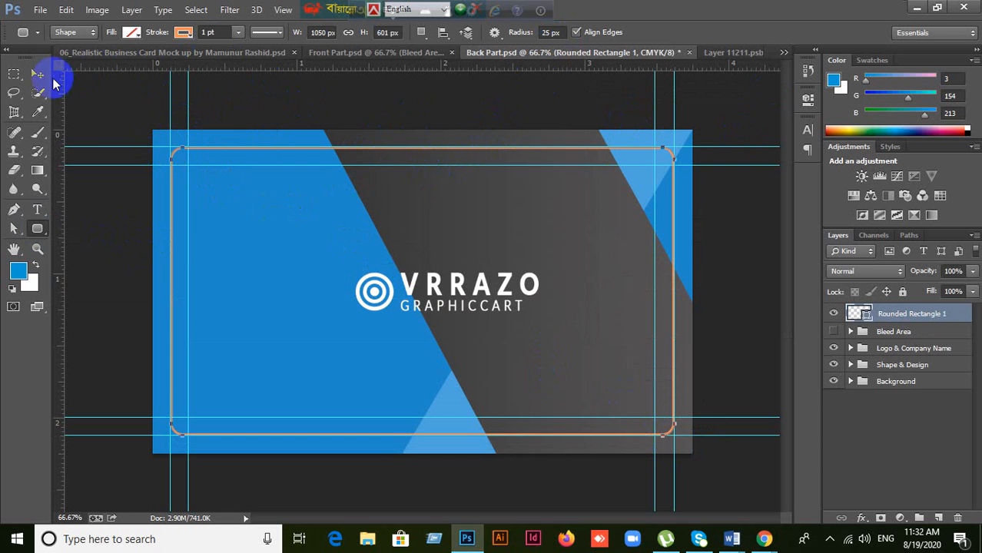
click(36, 74)
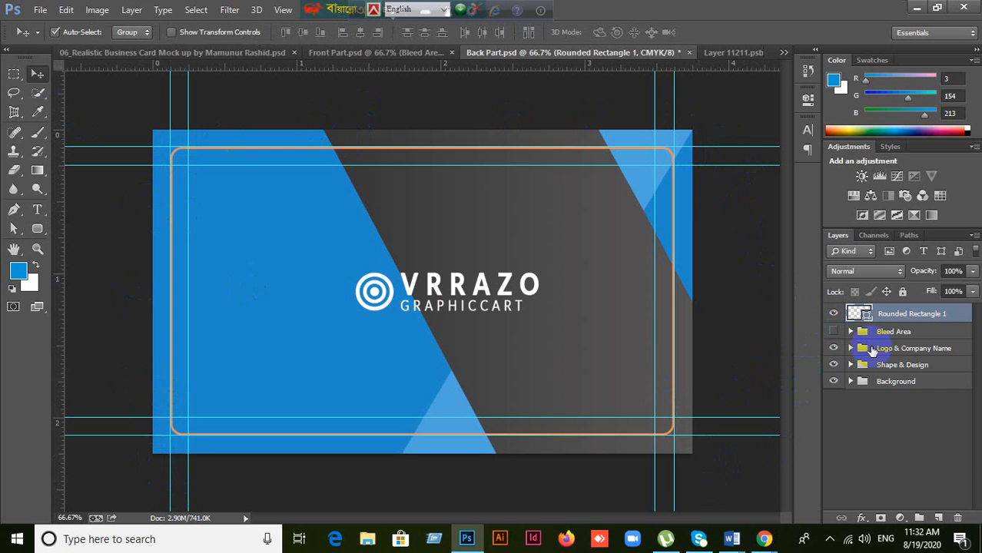
click(834, 314)
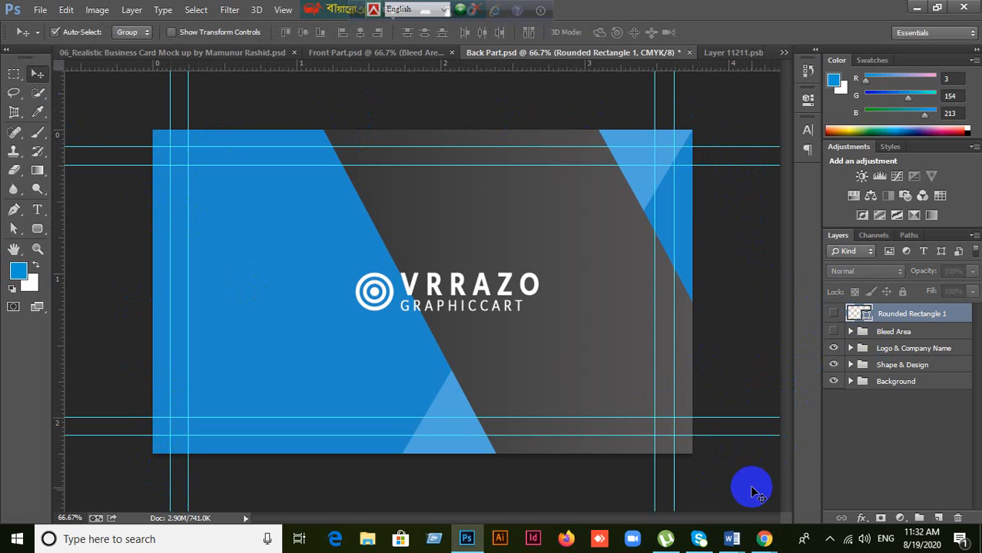
Switch to the Google Meet call, admit the waiting participant, and return to Photoshop.
mouse_move(761, 538)
click(723, 505)
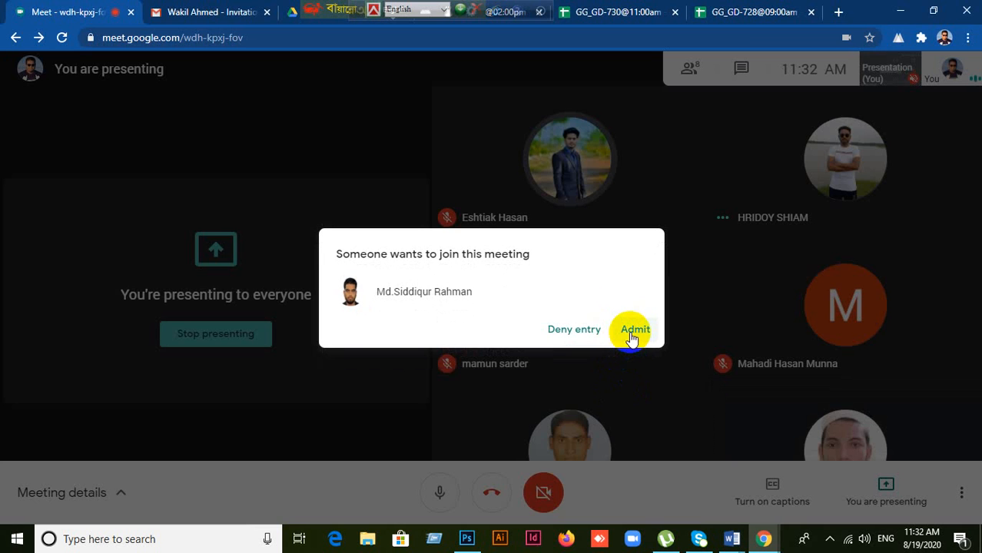
click(635, 332)
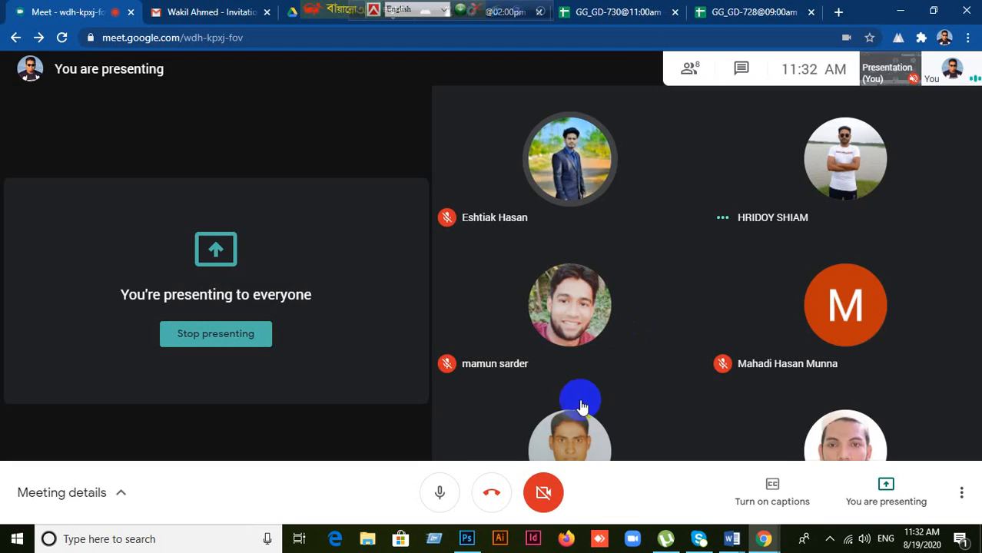
click(470, 540)
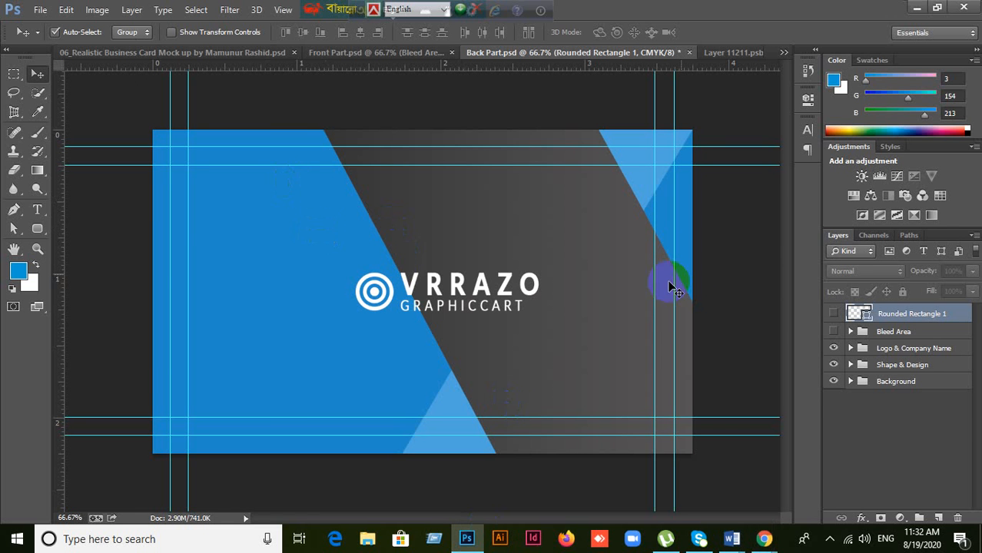
Check the back card's bleed border by briefly showing the Bleed Area group, and rename the rounded rectangle layer as Die Cut.
click(833, 332)
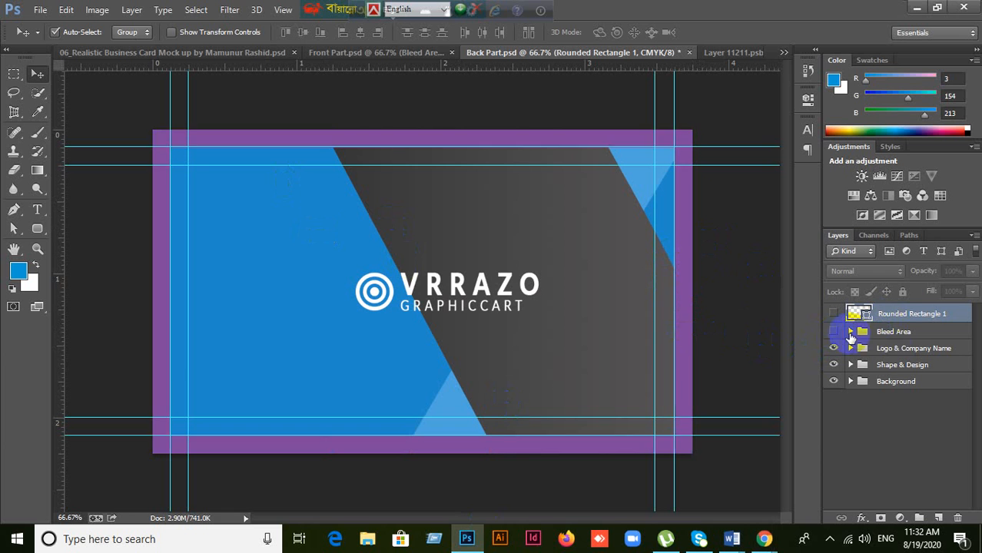
click(833, 332)
double_click(910, 317)
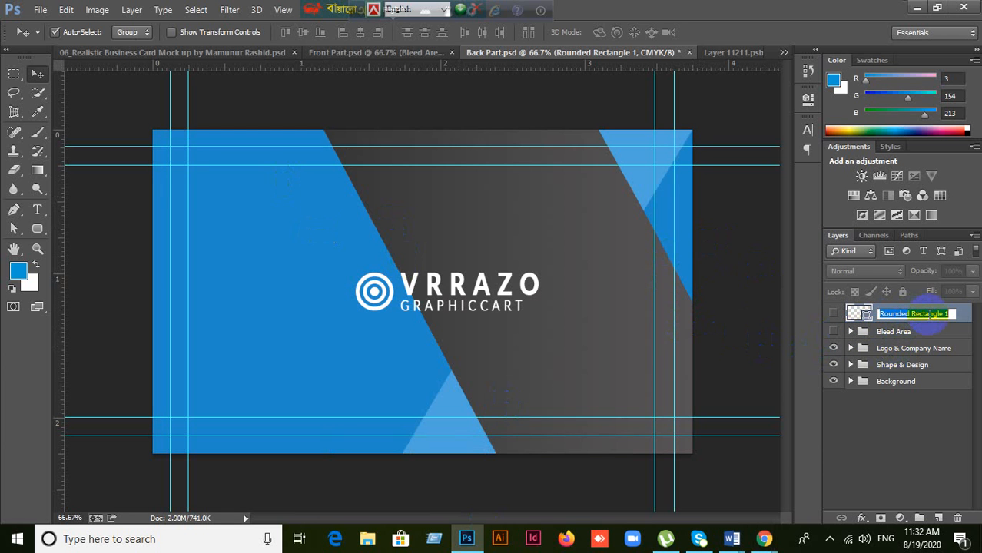
key(BackSpace)
text(Die Cut)
click(922, 436)
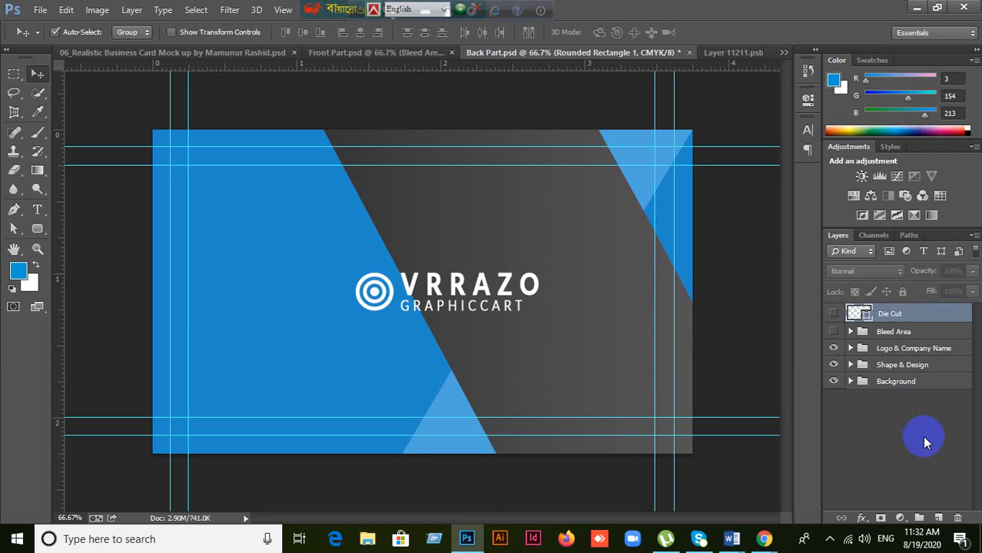
Show the Die Cut outline on the back card, leaving the Bleed Area group hidden.
click(921, 317)
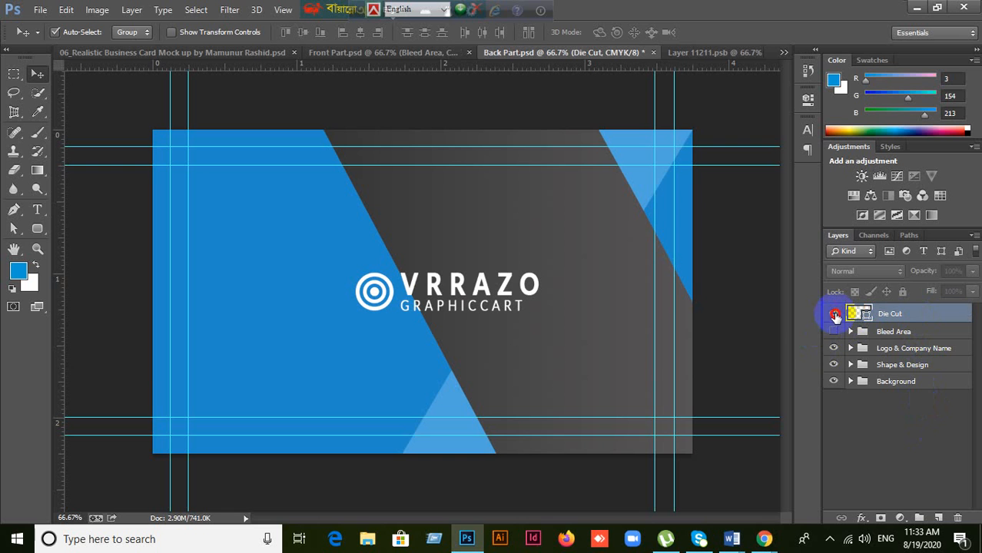
click(833, 314)
click(833, 332)
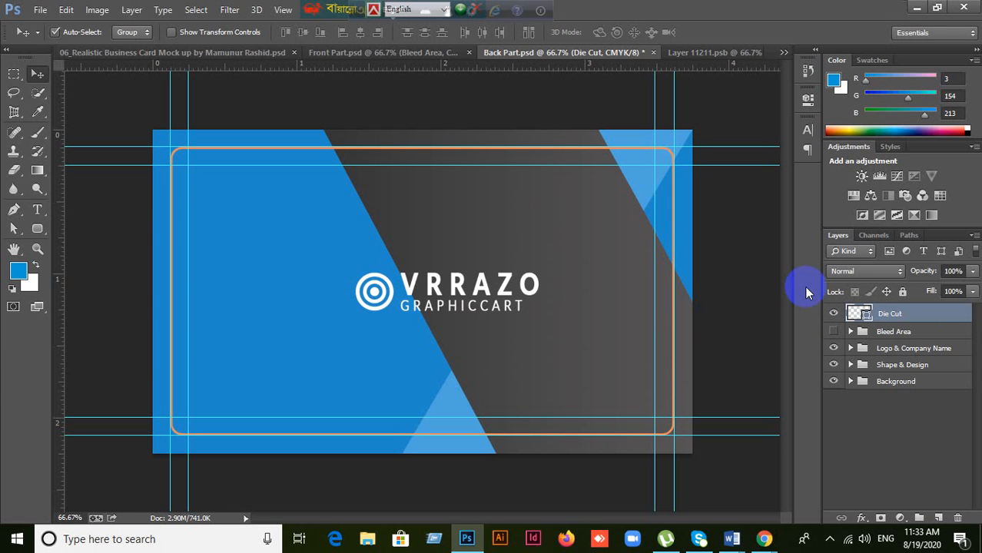
Try shifting the back card's Die Cut outline about 0.27 in to the right and undo the move.
drag(511, 298, 549, 298)
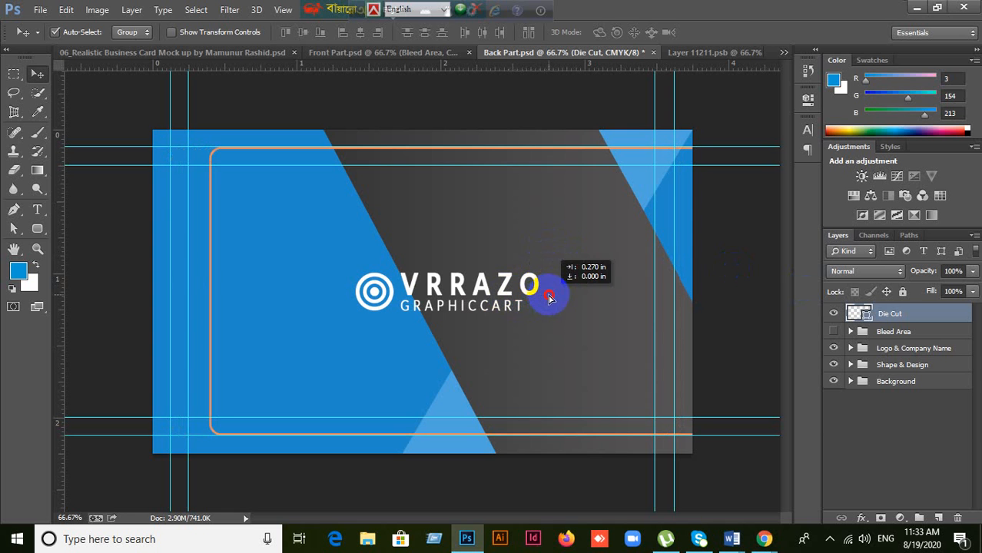
key(ctrl+z)
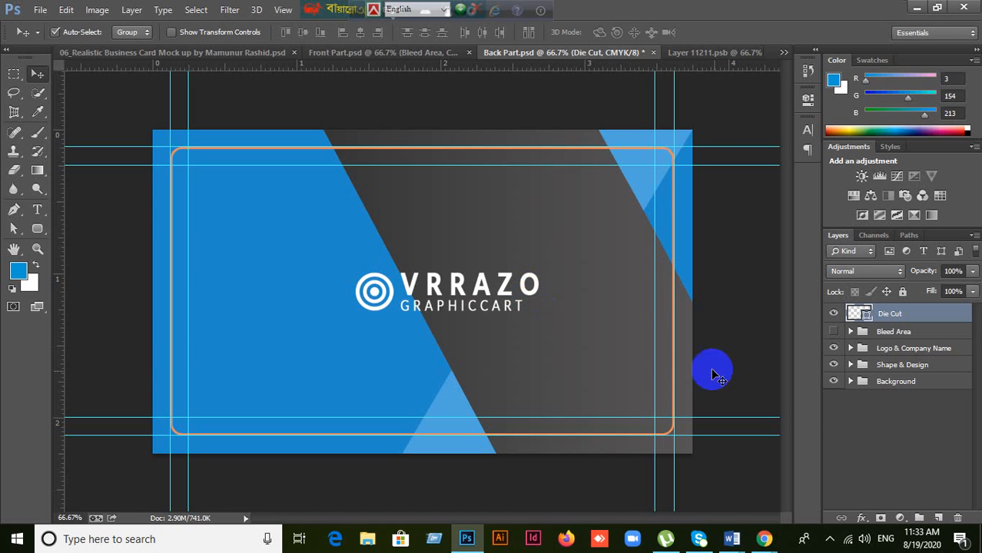
Switch the Move tool's Auto-Select to Layer and back to Group, and test it by shifting the Die Cut outline slightly to the right.
click(138, 32)
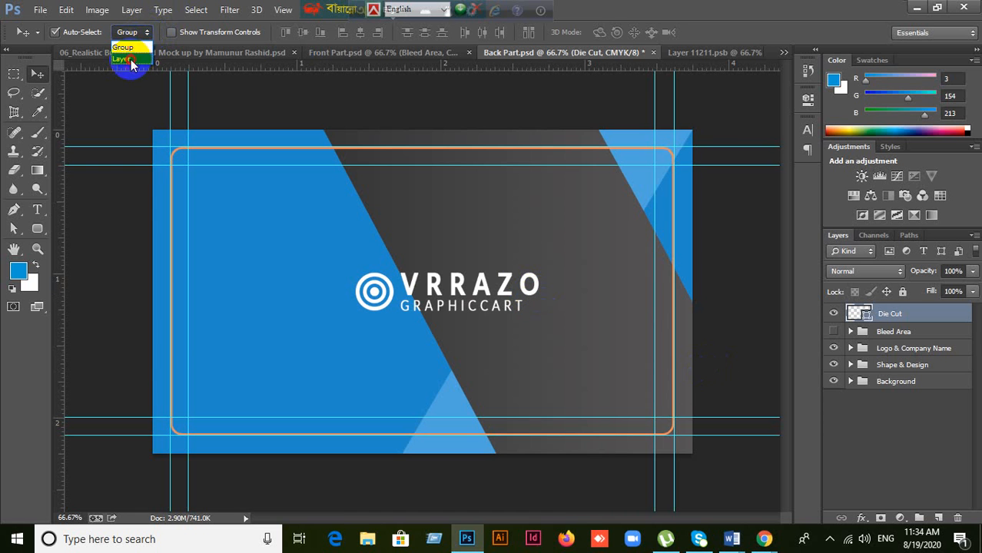
click(131, 60)
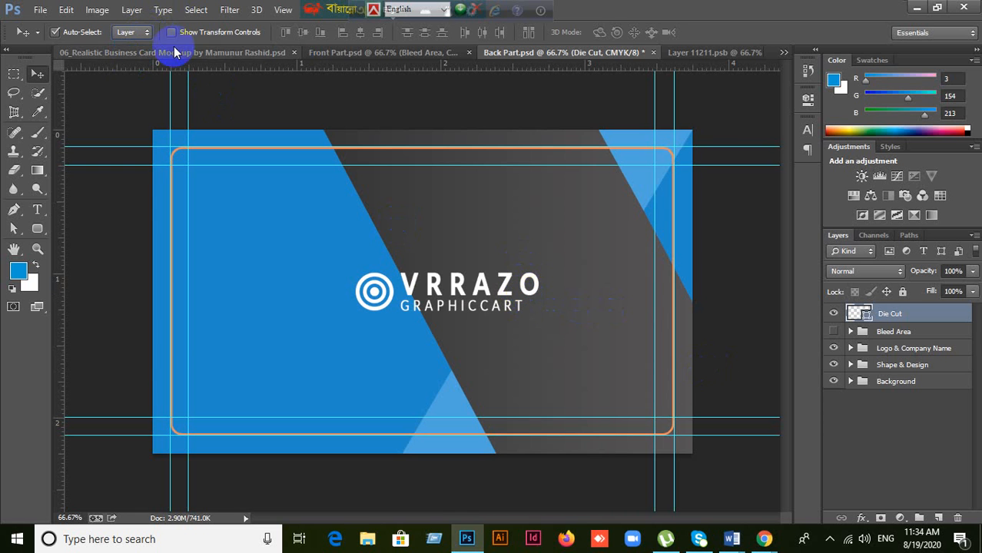
click(139, 33)
click(141, 47)
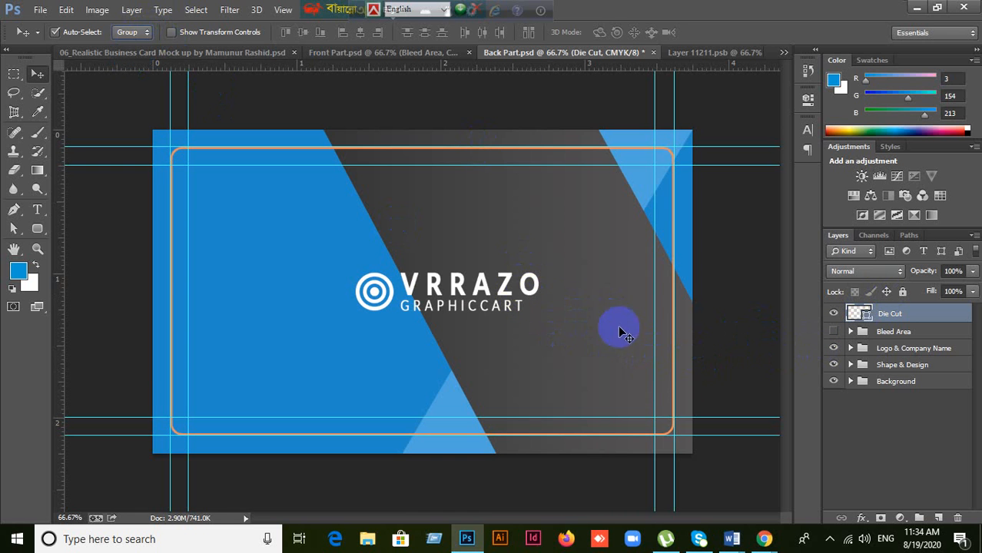
drag(535, 295, 556, 296)
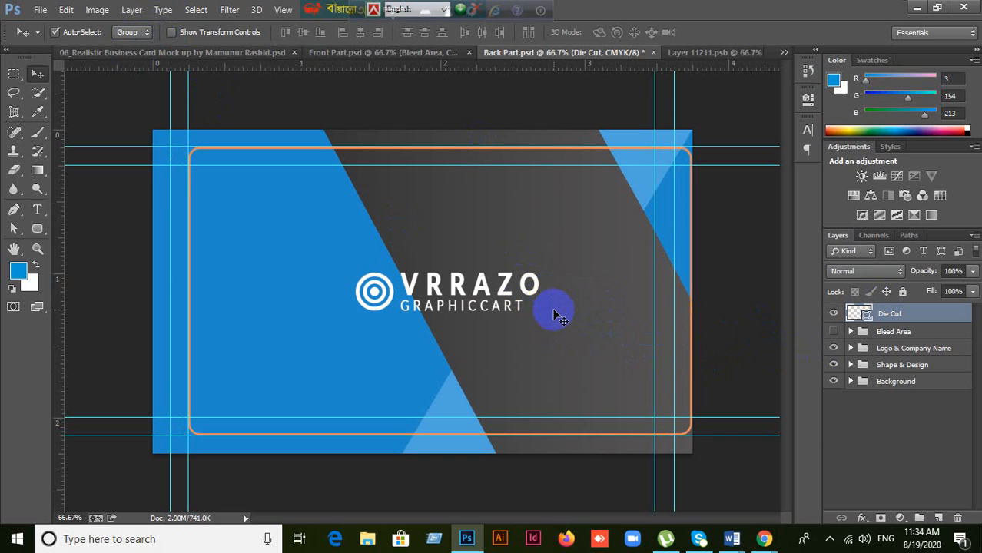
Undo the last shift of the Die Cut outline, keep its layer name, and set the Move tool's Auto-Select to Layer.
key(ctrl+z)
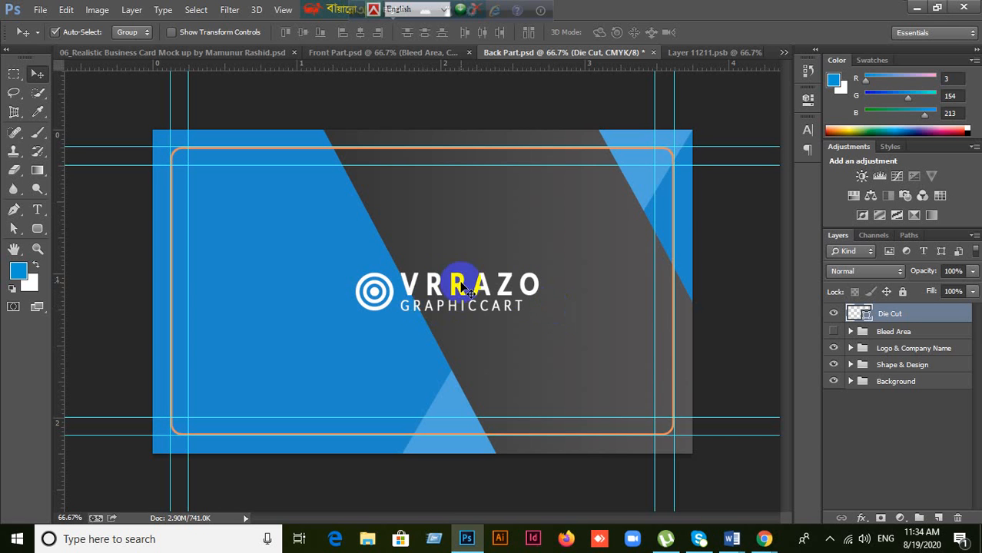
double_click(900, 314)
key(Return)
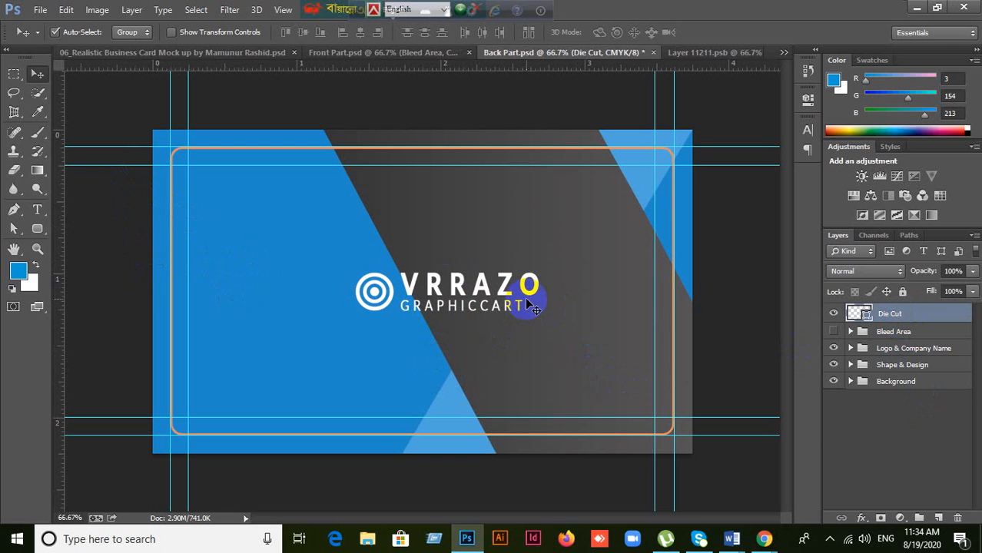
click(132, 32)
click(135, 54)
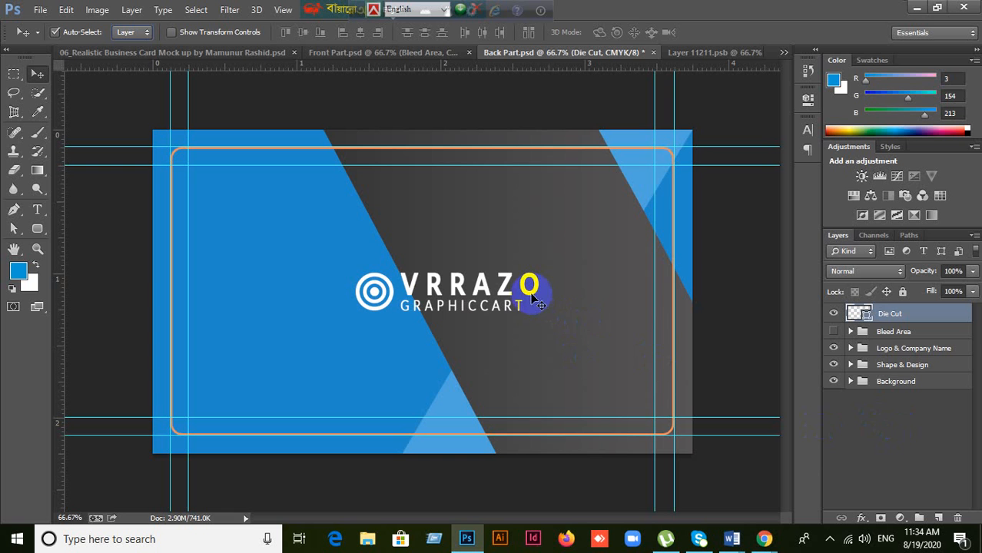
Try selecting and moving the back card's logo while the Die Cut layer is shown above it.
click(866, 448)
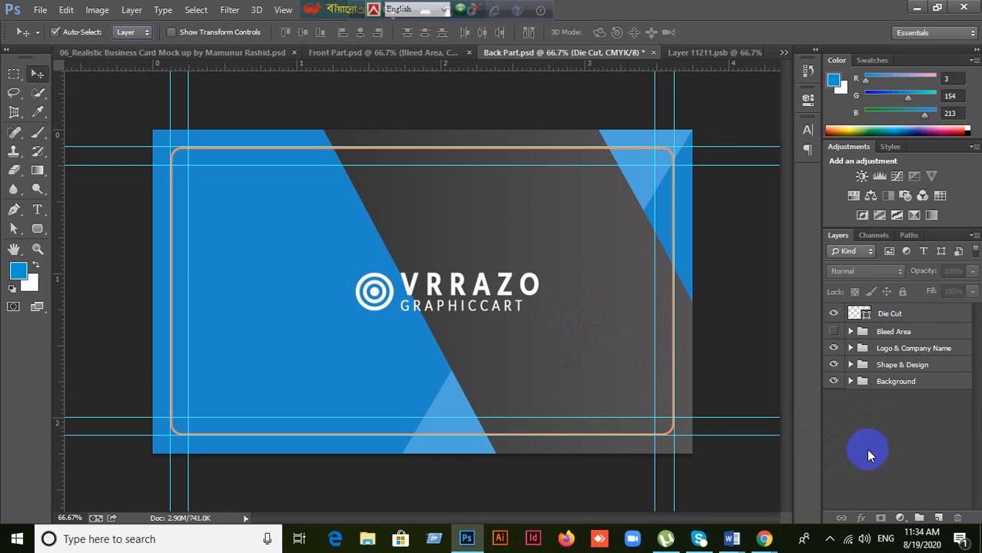
click(382, 299)
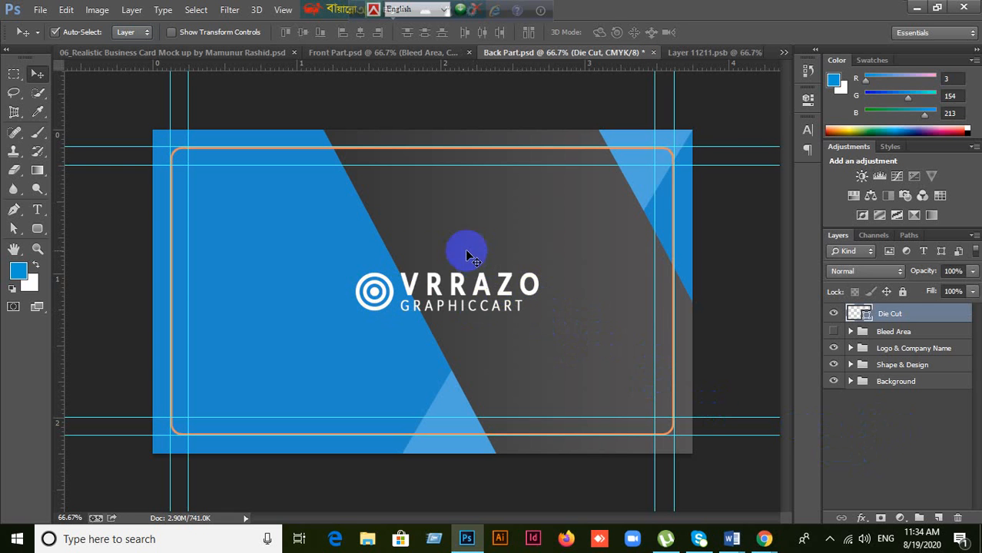
click(943, 449)
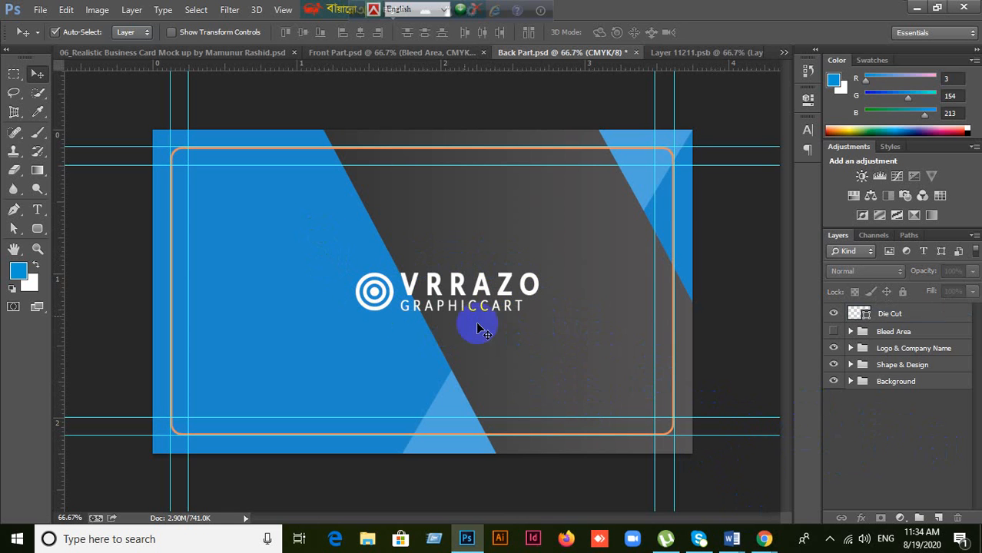
click(374, 290)
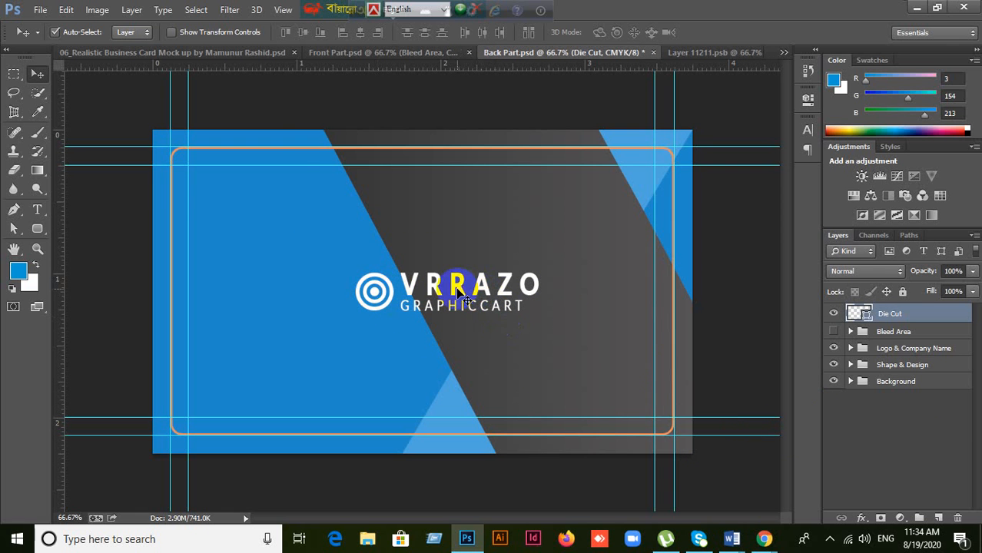
drag(458, 288, 520, 343)
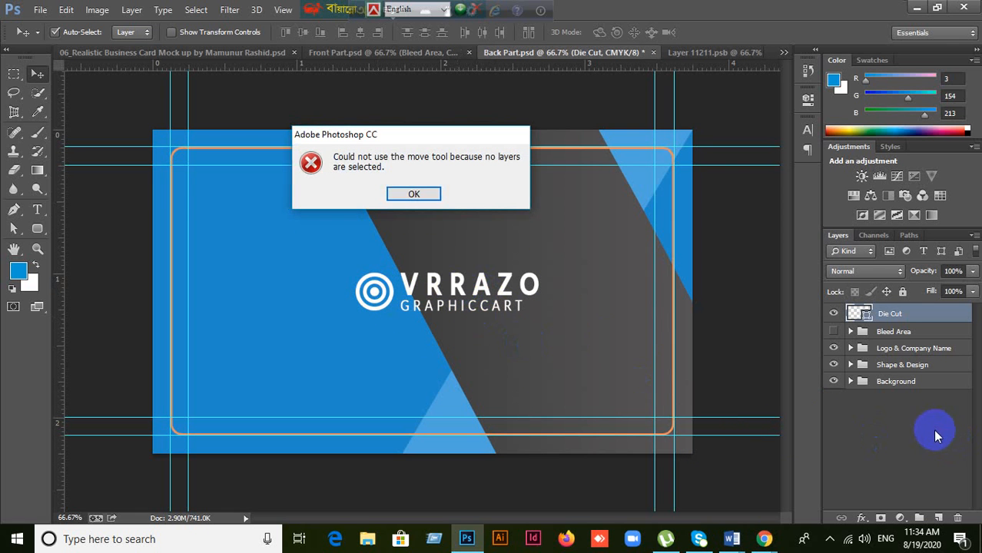
click(396, 193)
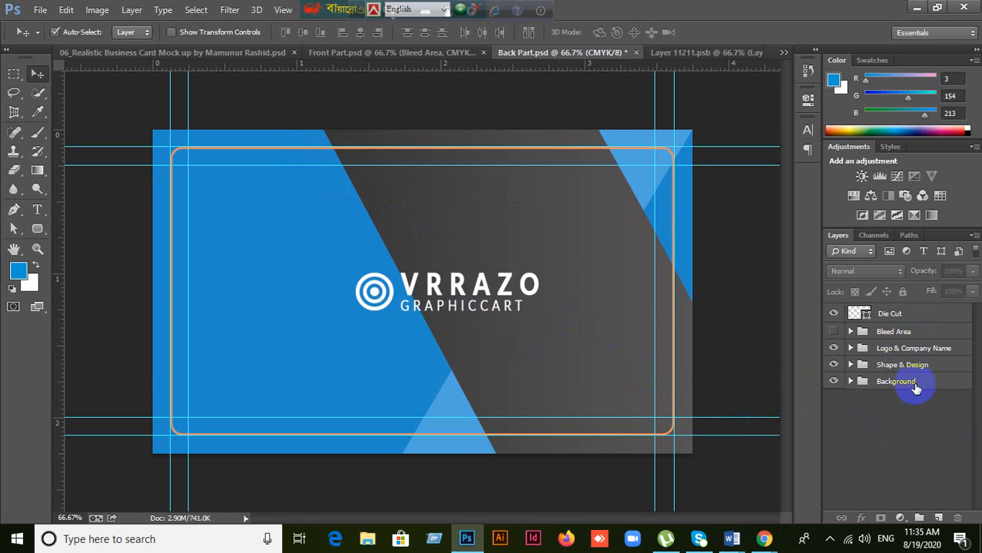
click(376, 295)
click(881, 409)
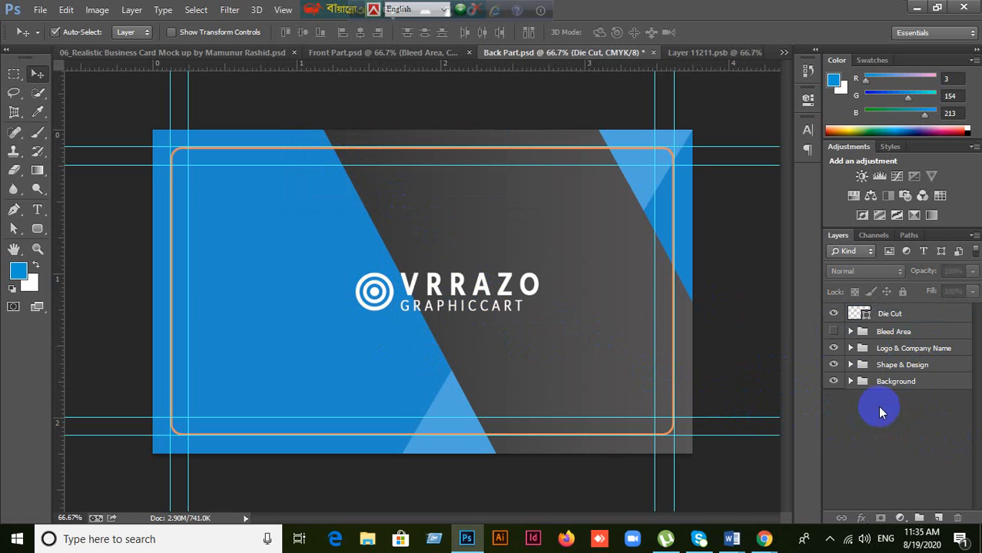
Show the Bleed Area group on the back card and hide the Die Cut outline.
click(834, 331)
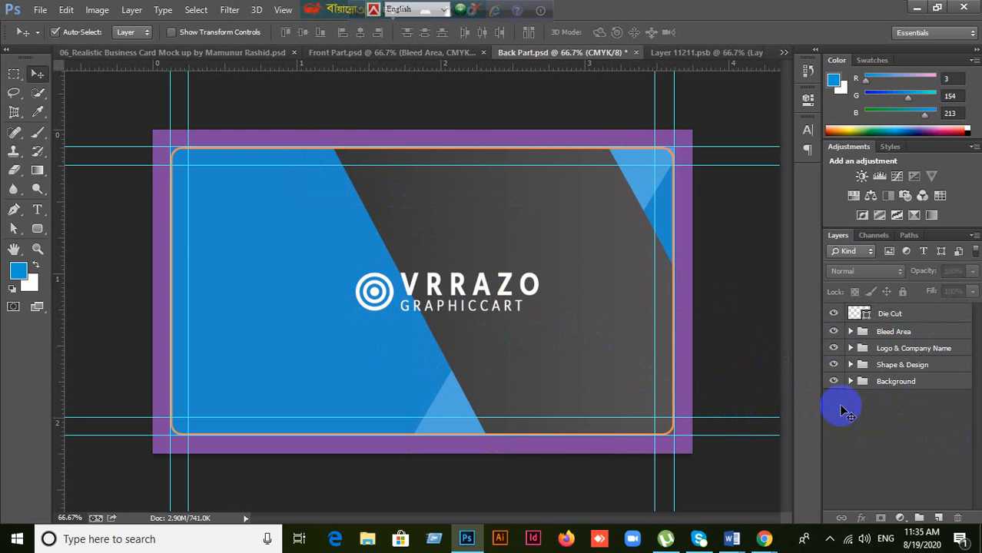
click(834, 314)
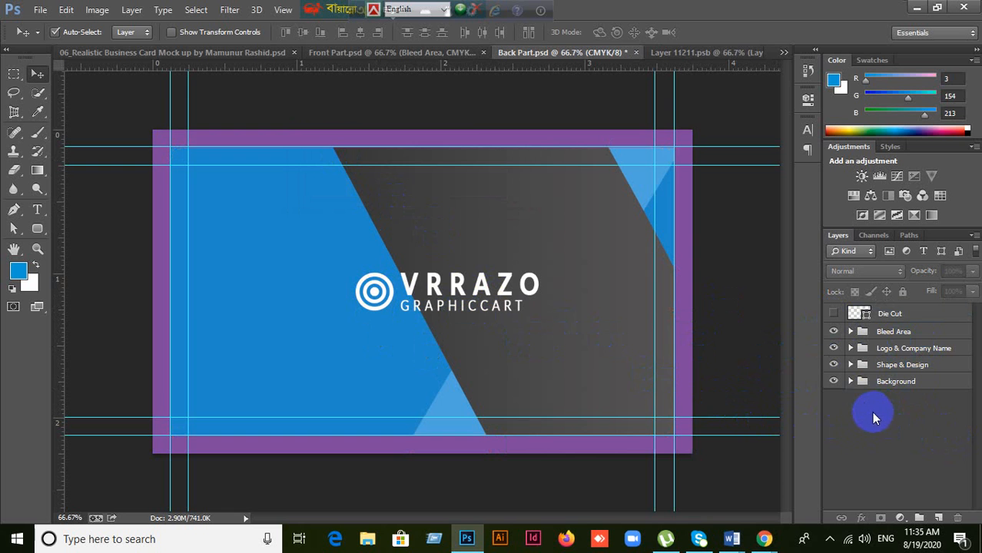
Set the Move tool's Auto-Select to Group and shift the back card's logo and company name about 0.65 in to the right.
click(146, 35)
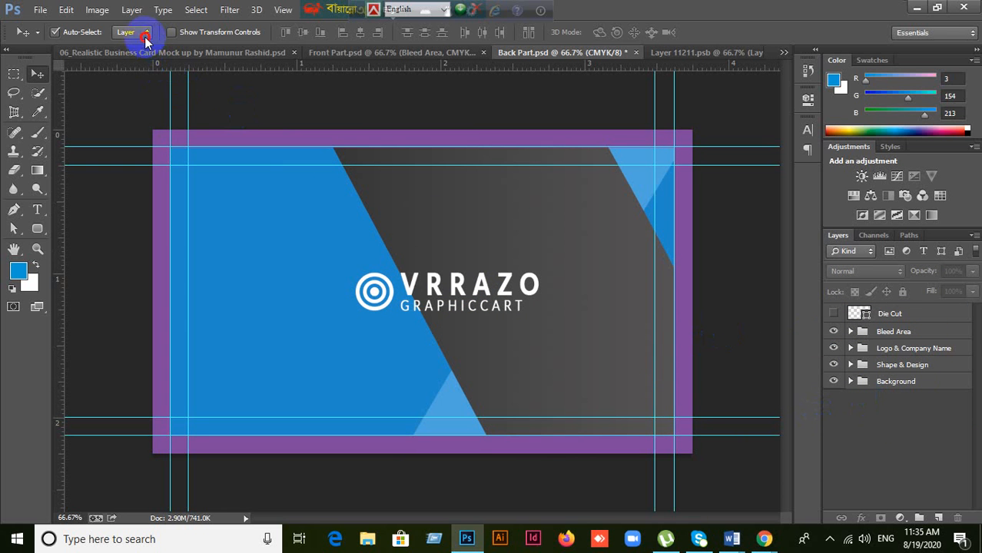
click(135, 32)
click(375, 293)
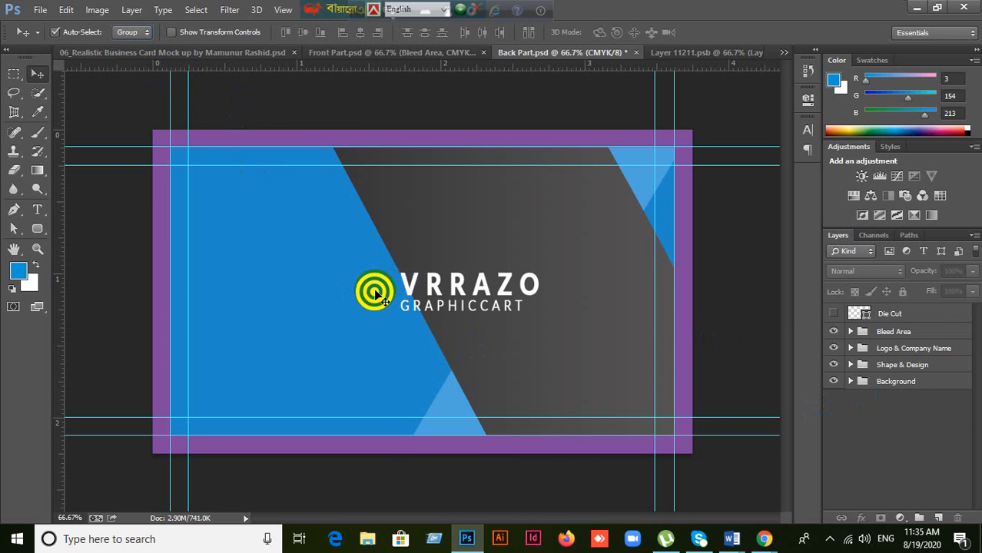
drag(375, 293, 469, 293)
Hide the back card's Bleed Area group and save Back Part.psd.
key(ctrl+a)
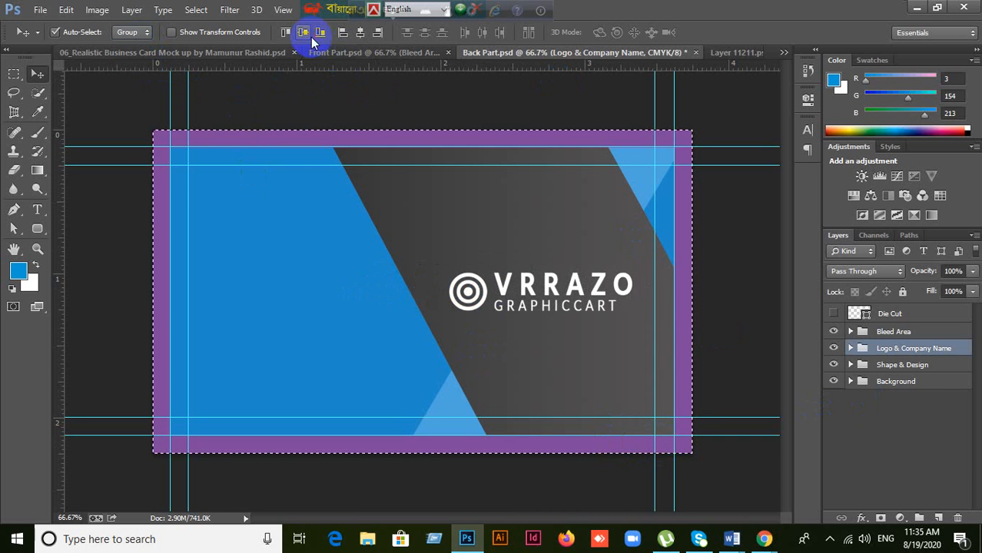
click(931, 321)
click(836, 337)
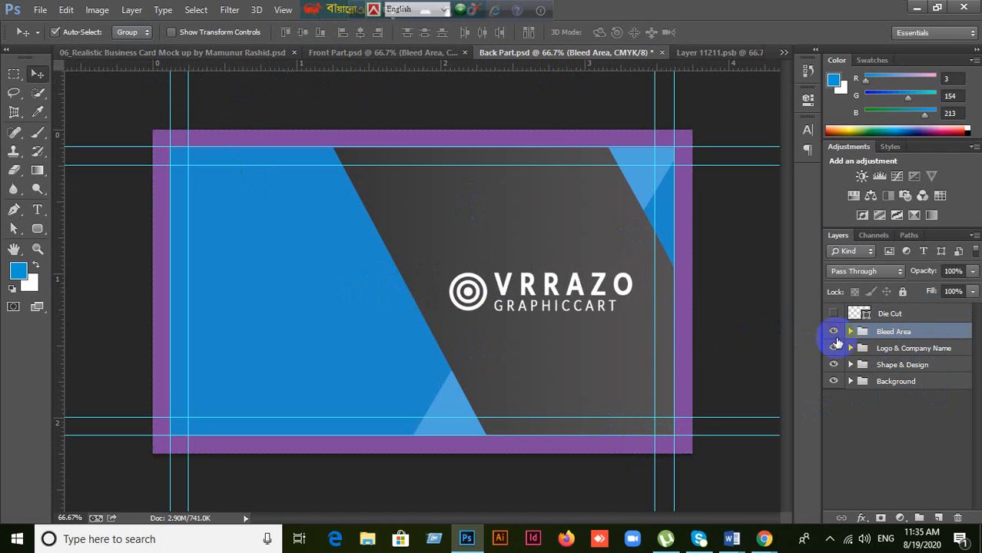
click(835, 334)
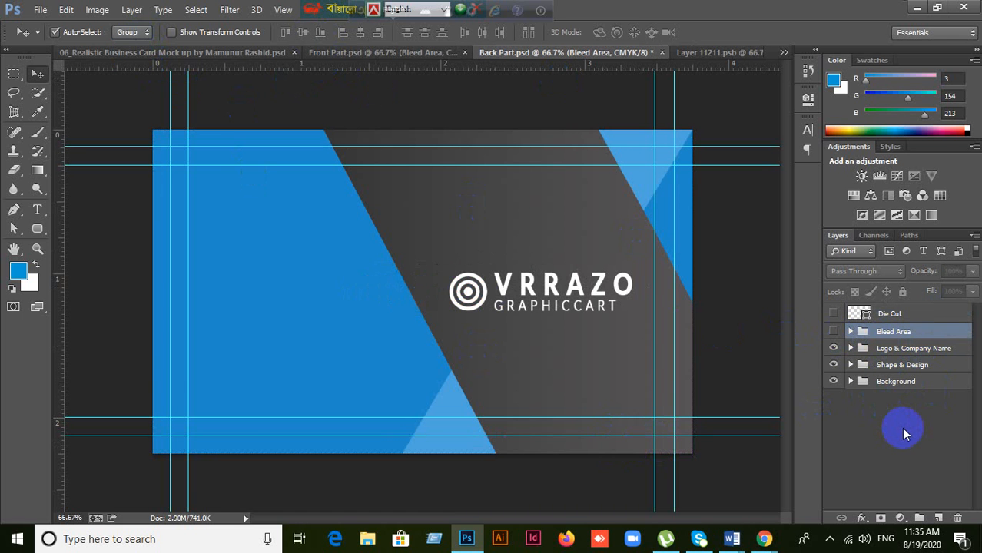
key(ctrl+s)
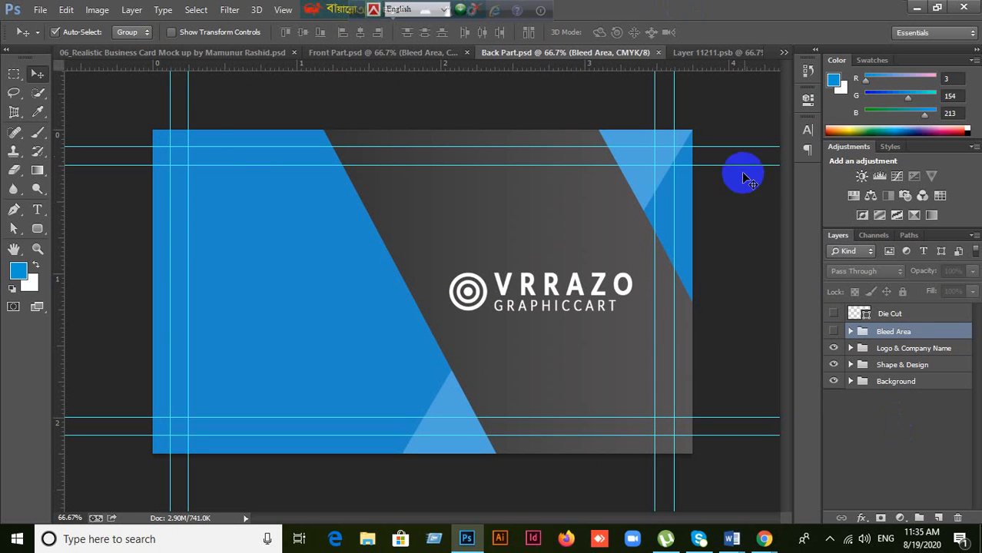
Close the Layer 11211.psb smart object file and return to the business card mockup document.
click(713, 53)
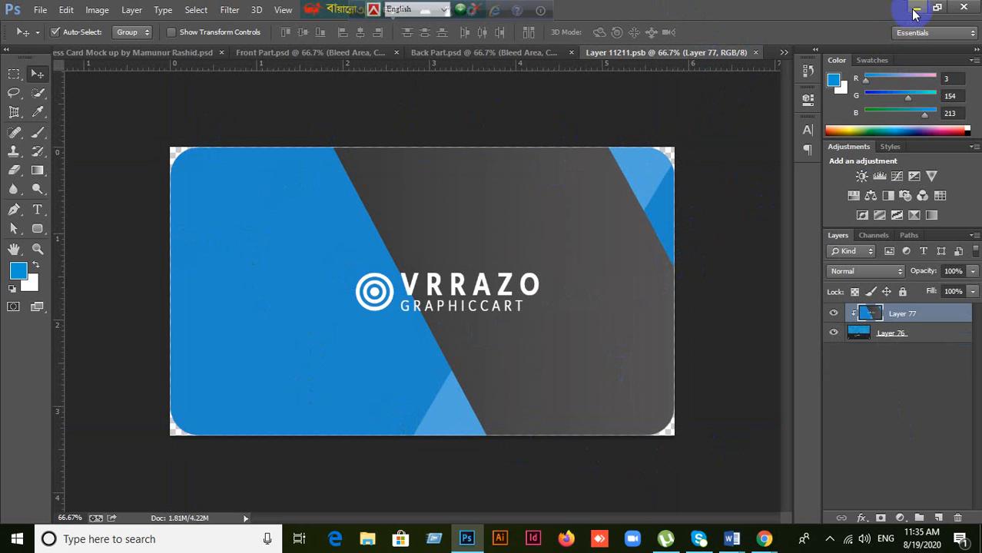
click(757, 52)
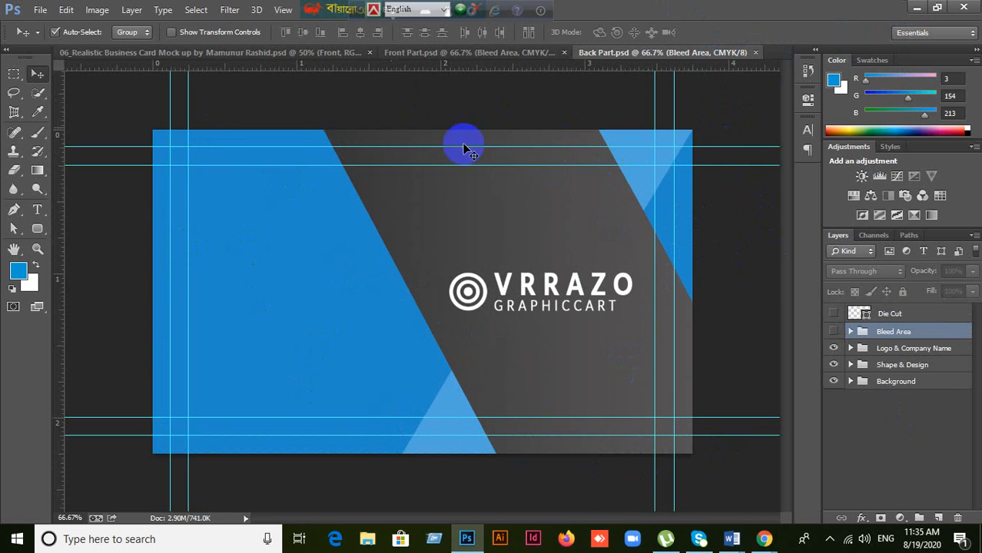
click(416, 53)
click(278, 54)
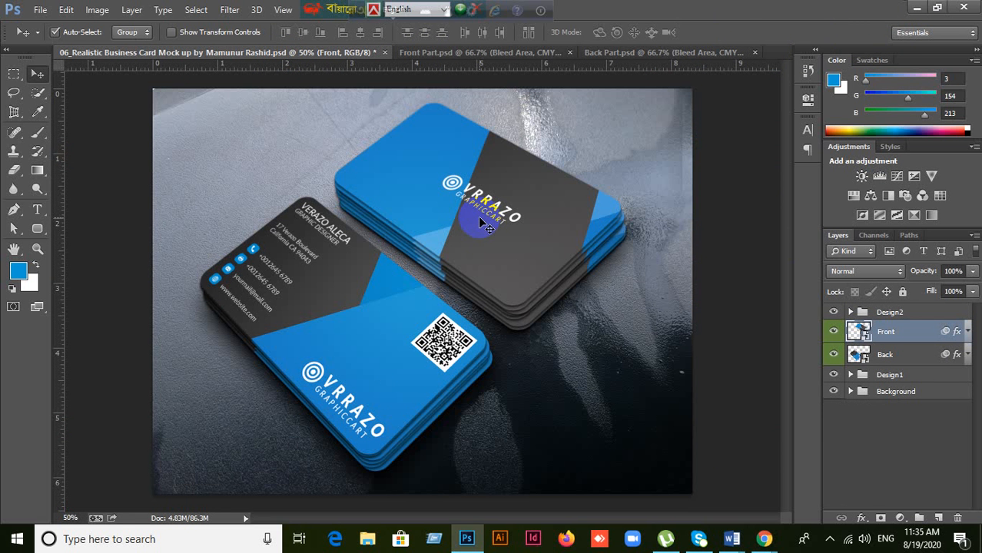
Switch to the Google Meet call in Chrome to check on the meeting, and return to Photoshop.
mouse_move(759, 531)
click(672, 488)
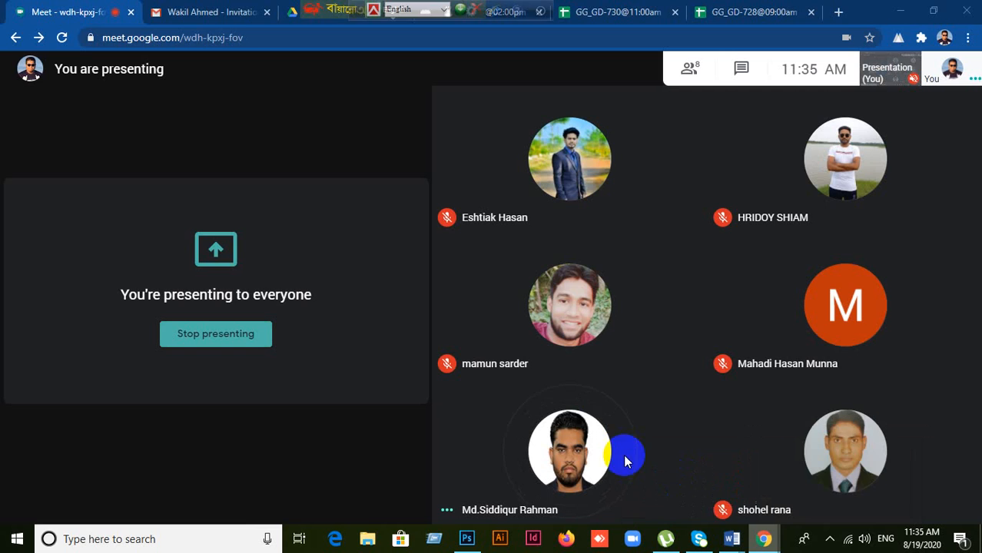
mouse_move(366, 321)
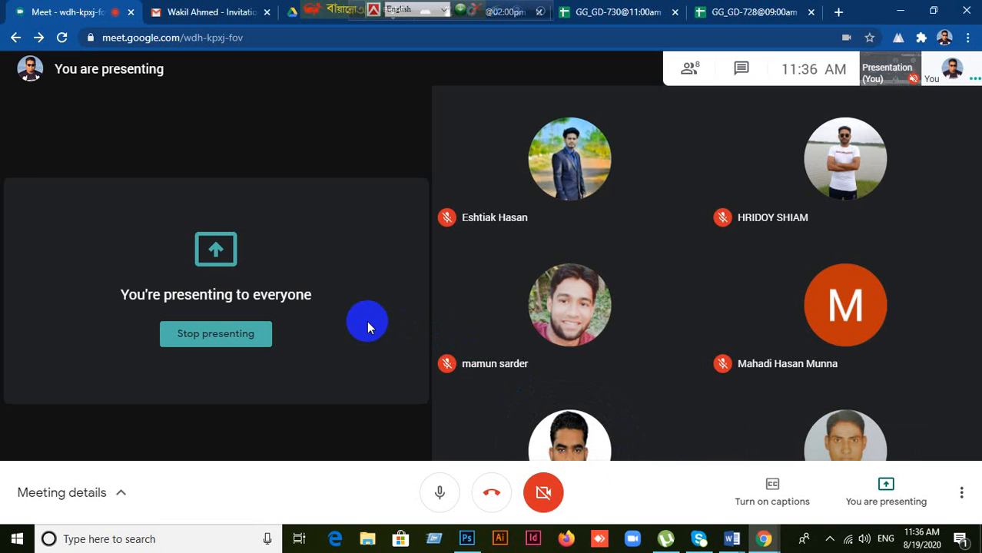
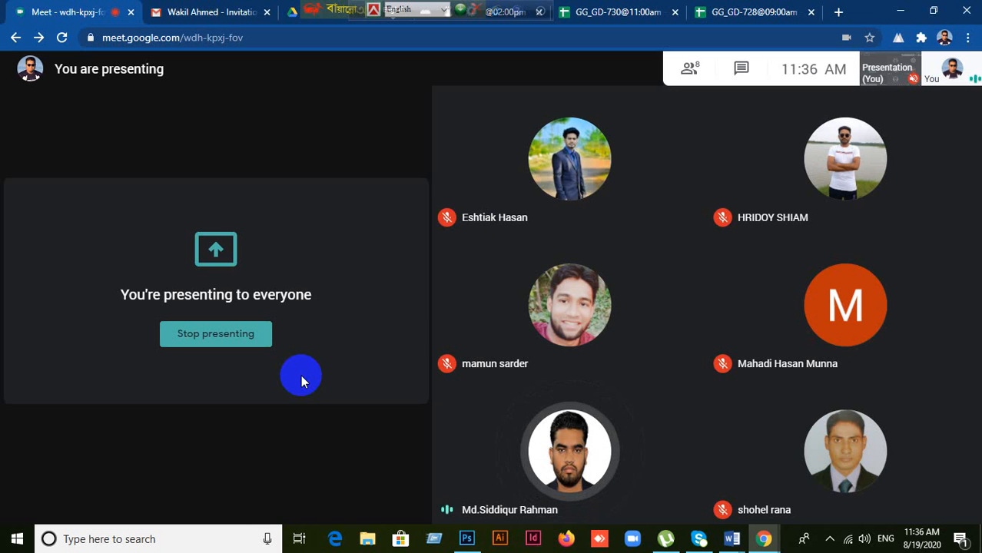
click(467, 539)
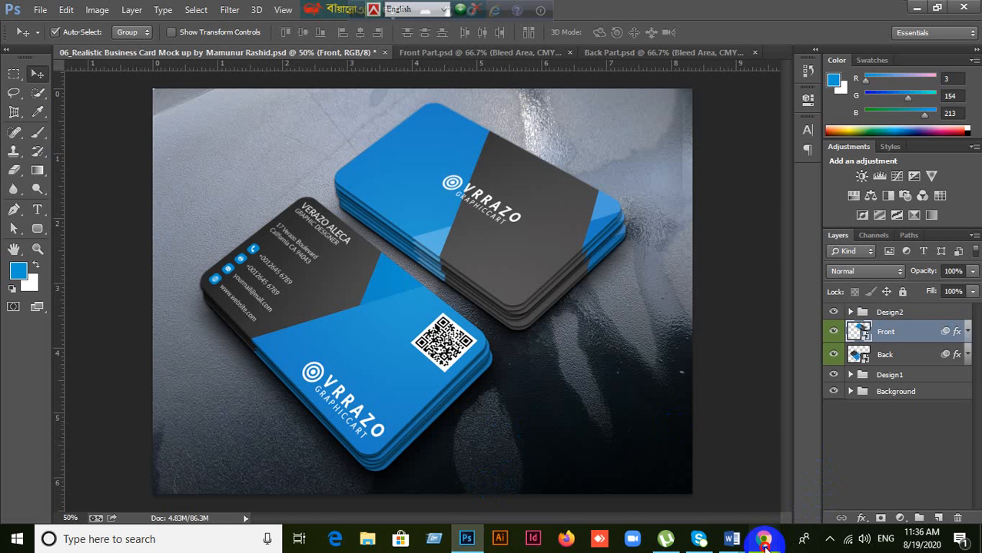
mouse_move(764, 536)
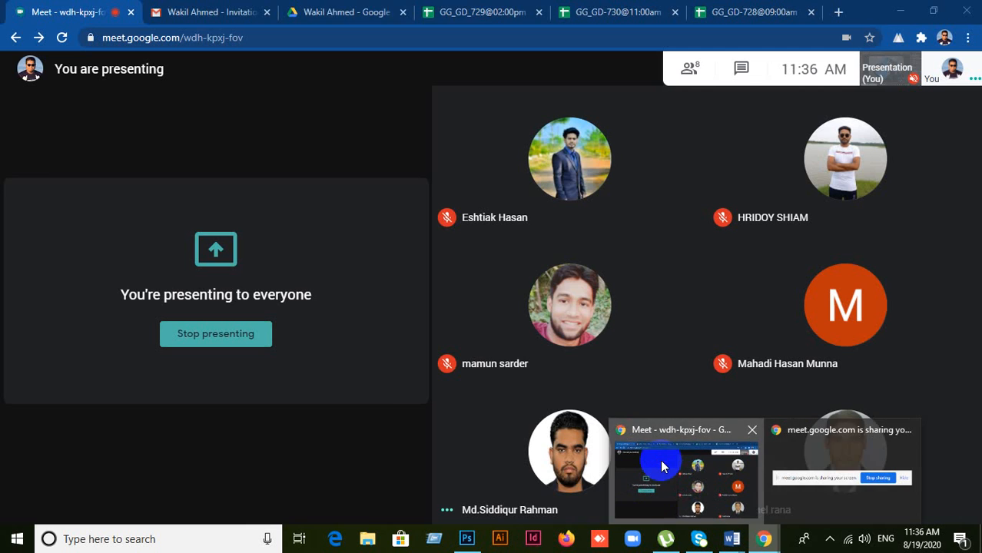
click(663, 466)
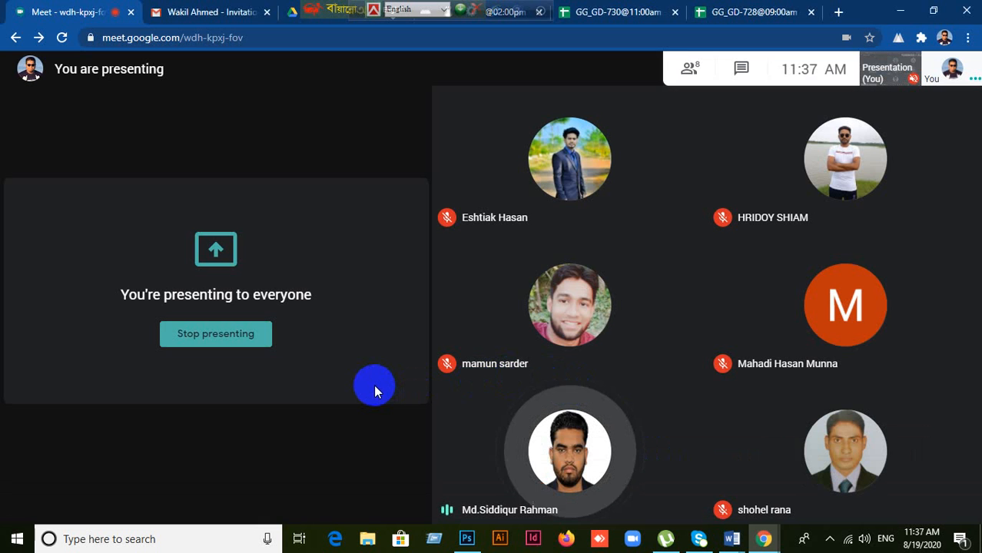
click(467, 539)
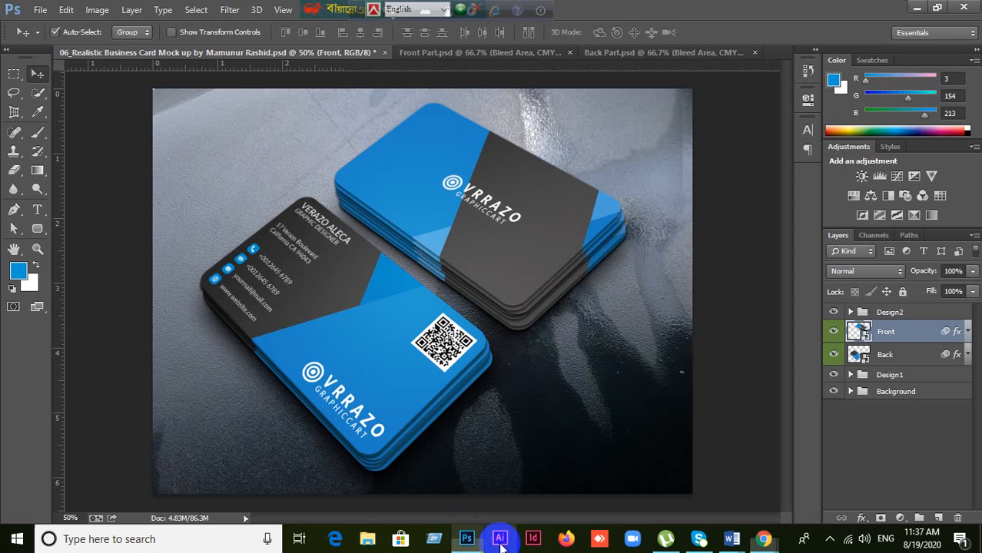
Delete the Die Cut group together with its contents from Front Part.psd.
click(467, 54)
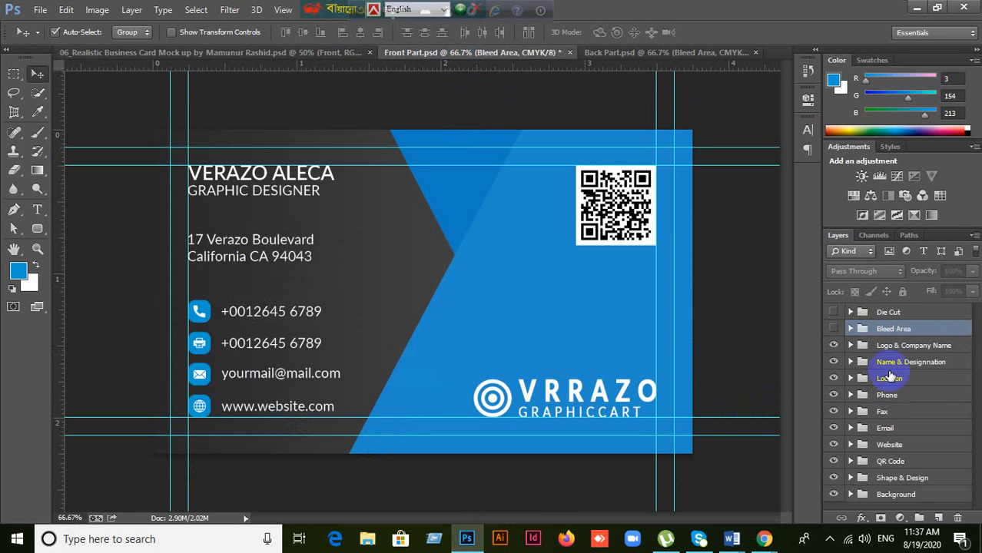
click(889, 313)
click(958, 521)
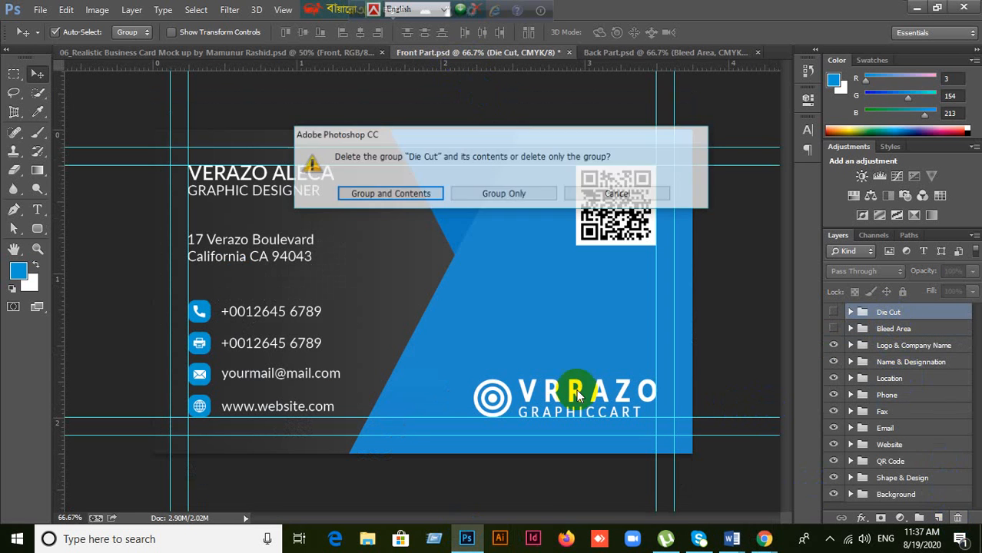
click(626, 194)
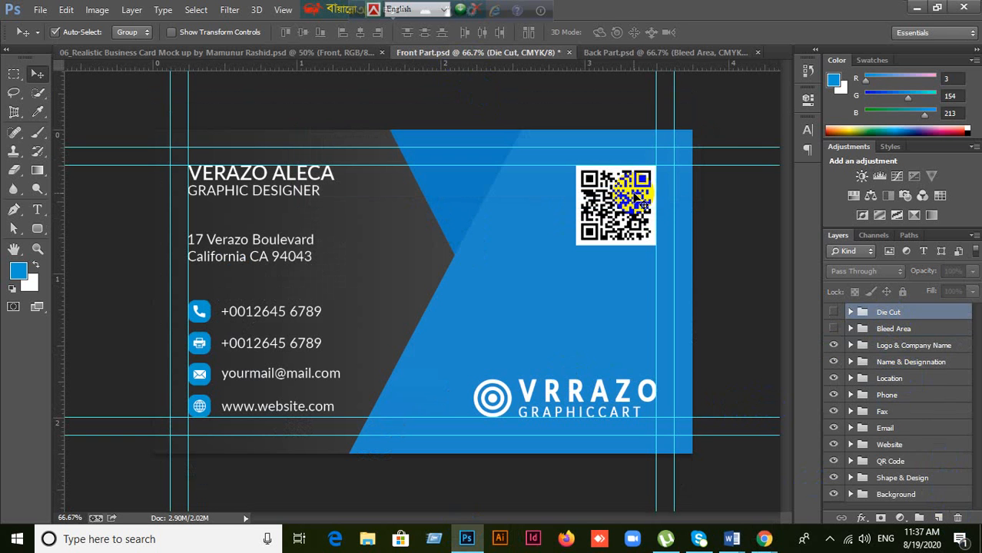
click(958, 518)
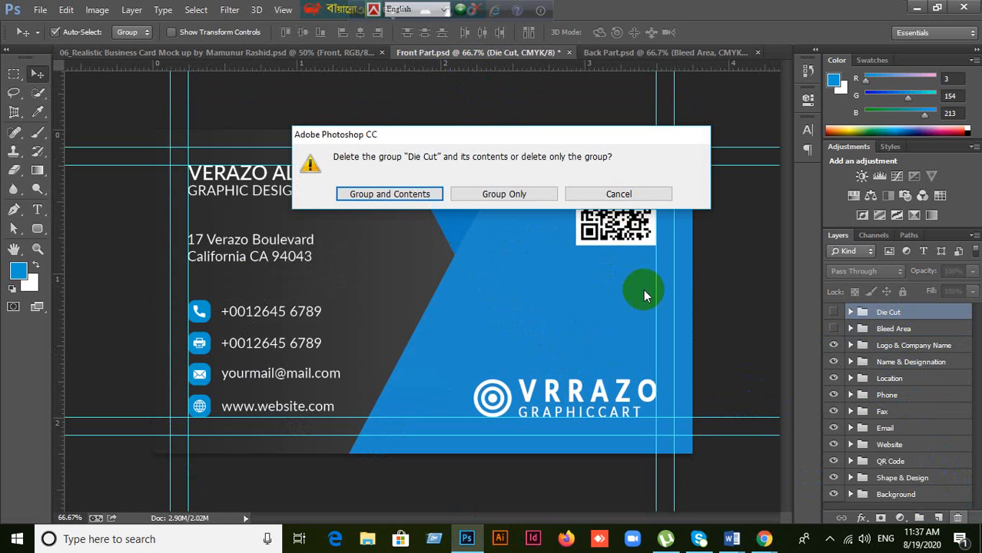
click(419, 196)
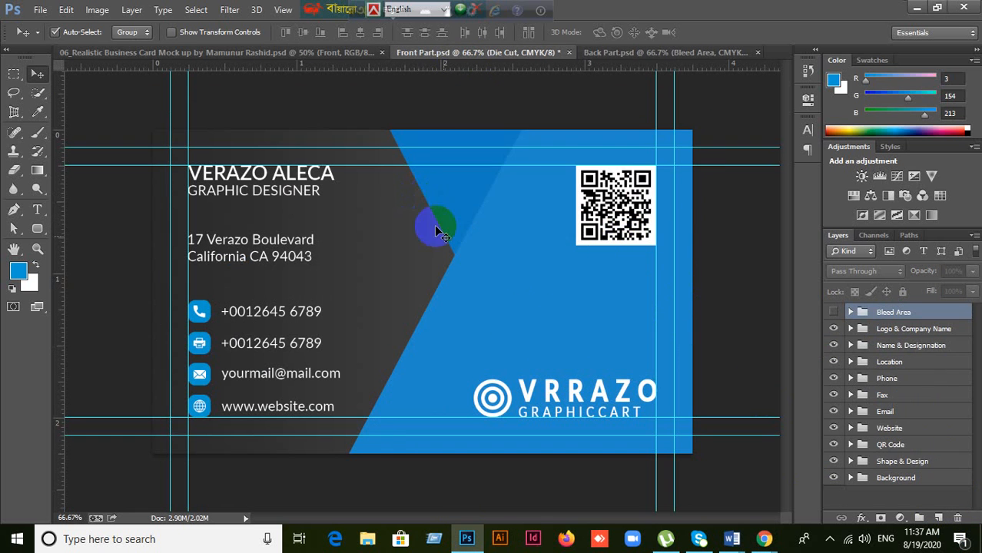
Delete the Die Cut layer from Back Part.psd.
click(630, 54)
click(484, 59)
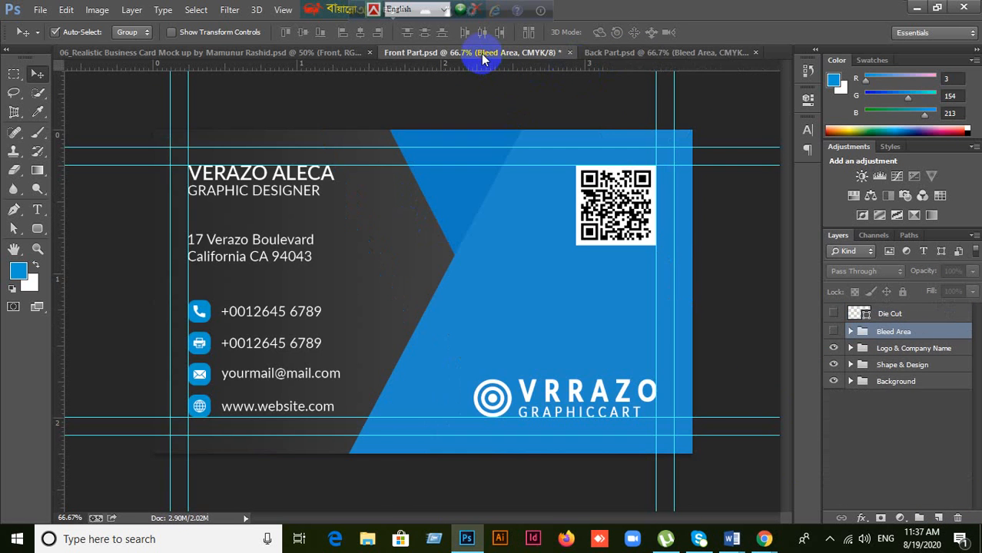
click(702, 54)
click(907, 315)
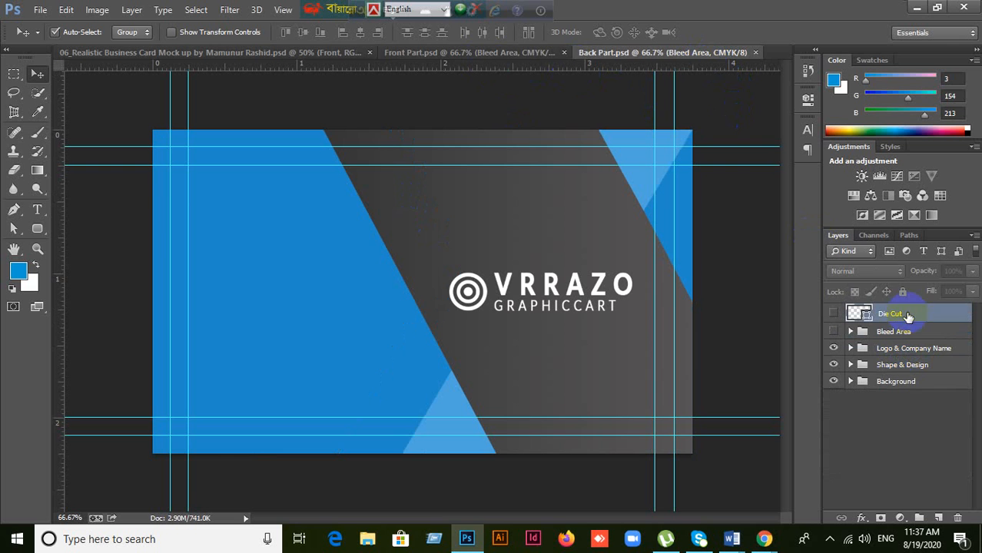
click(958, 518)
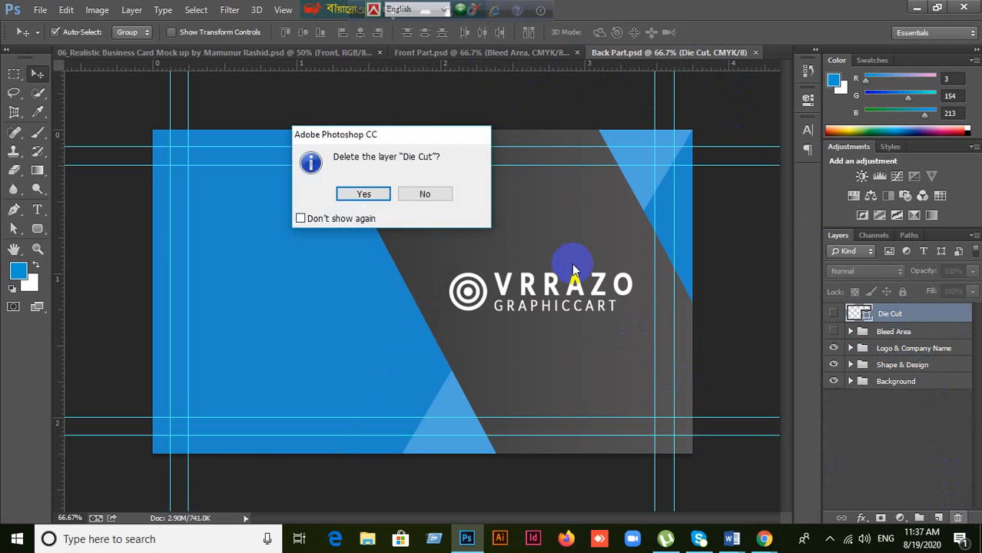
click(363, 194)
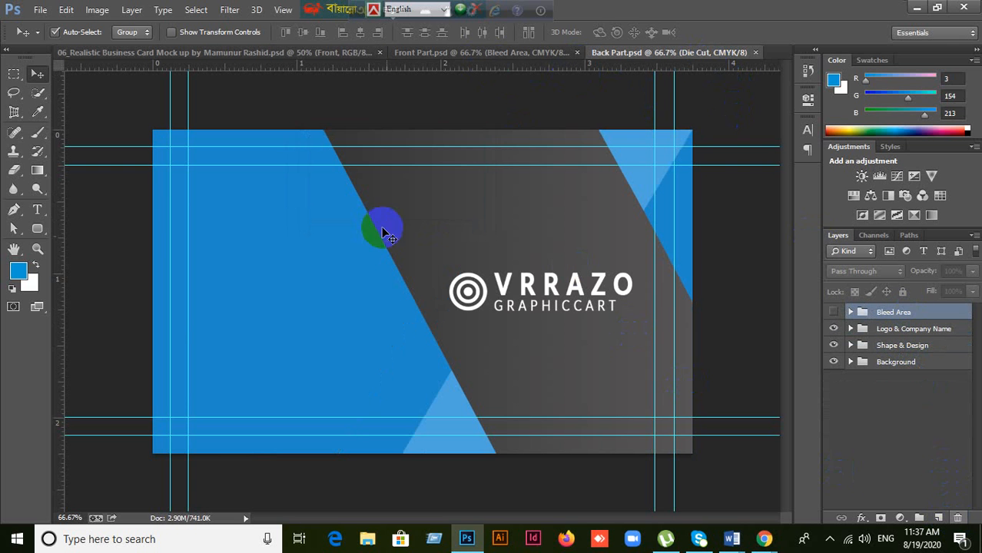
Switch to Front Part.psd and examine the rectangle and rounded rectangle tools with their fill and stroke settings.
click(449, 56)
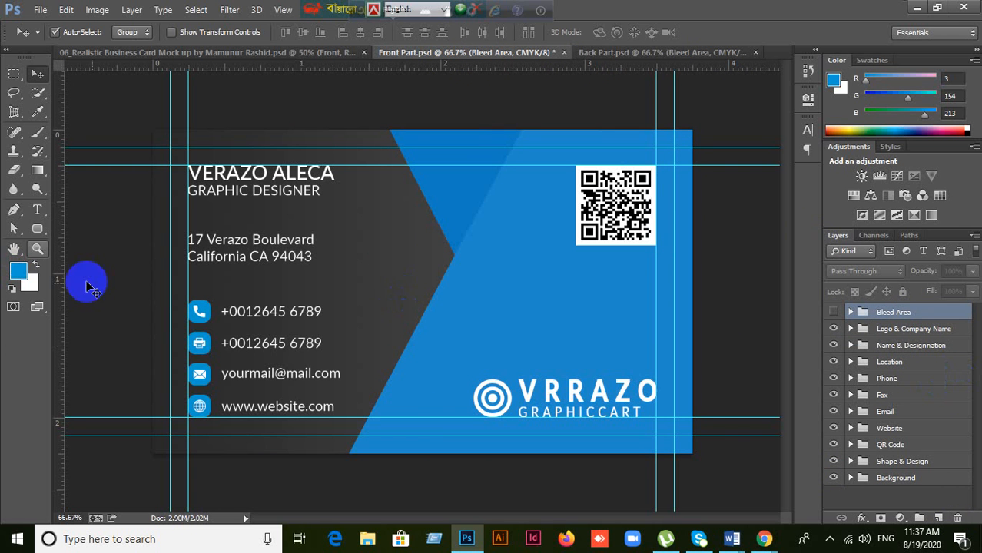
click(34, 229)
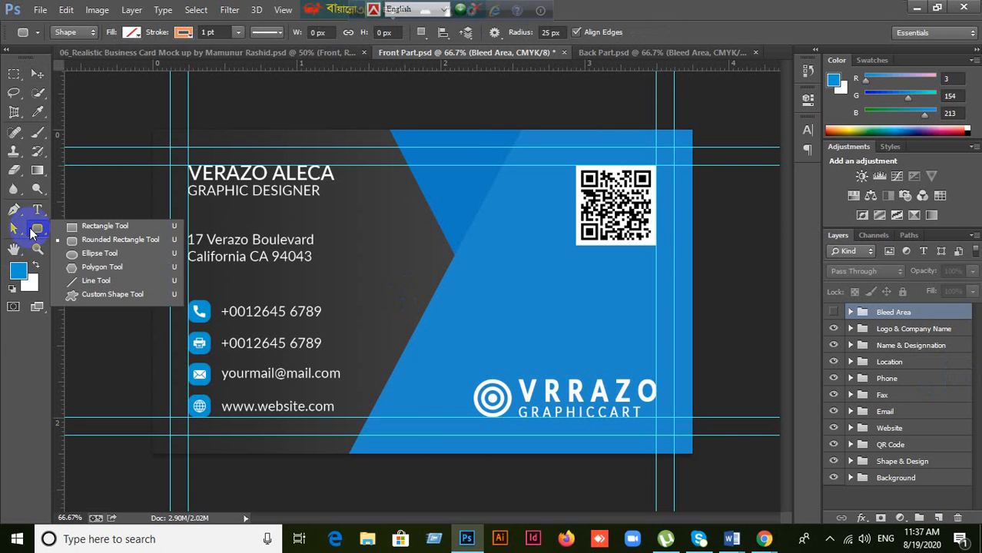
click(81, 240)
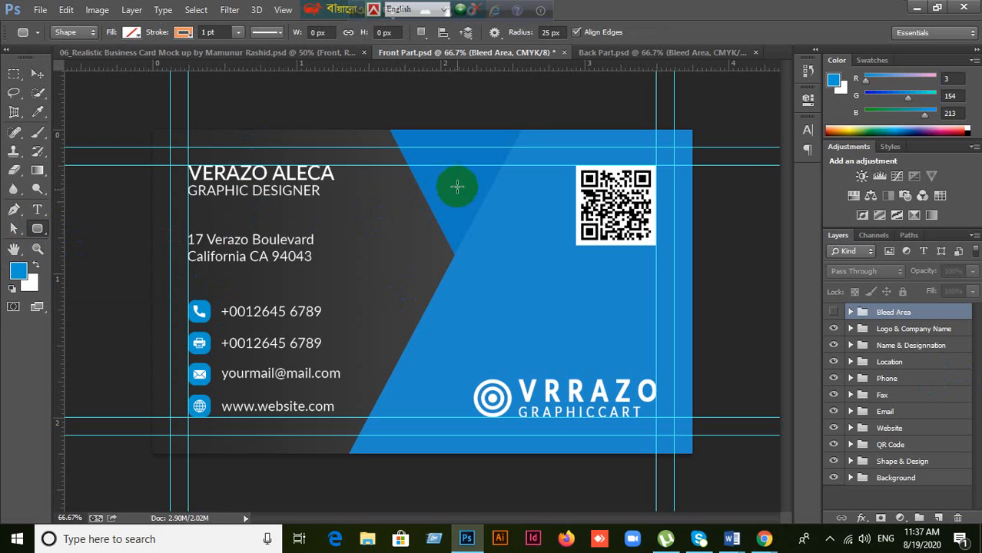
click(34, 230)
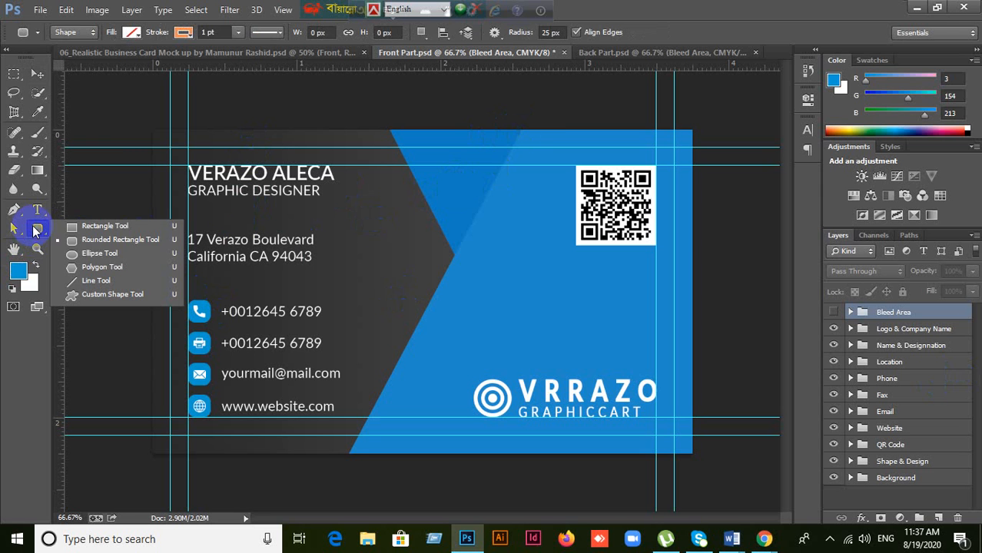
click(85, 252)
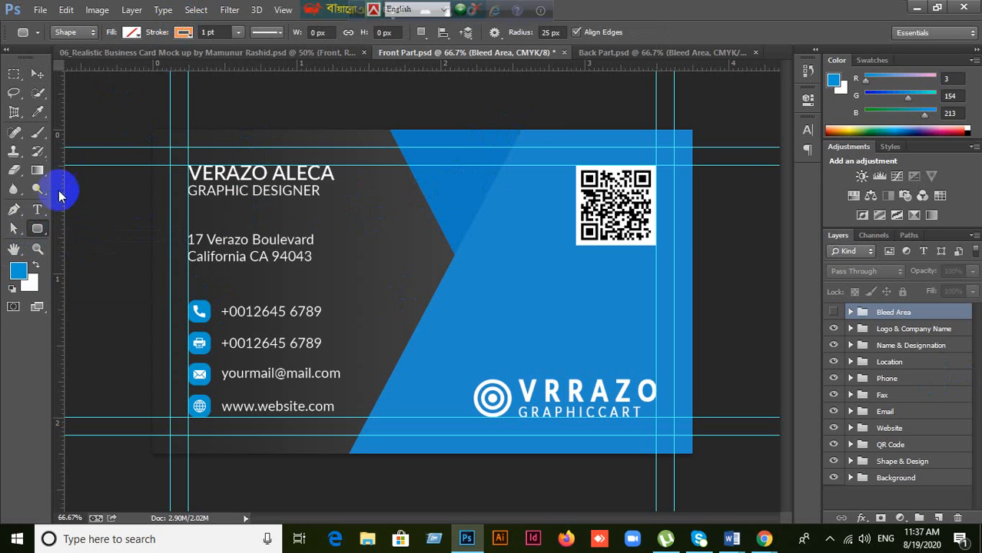
click(38, 229)
click(85, 227)
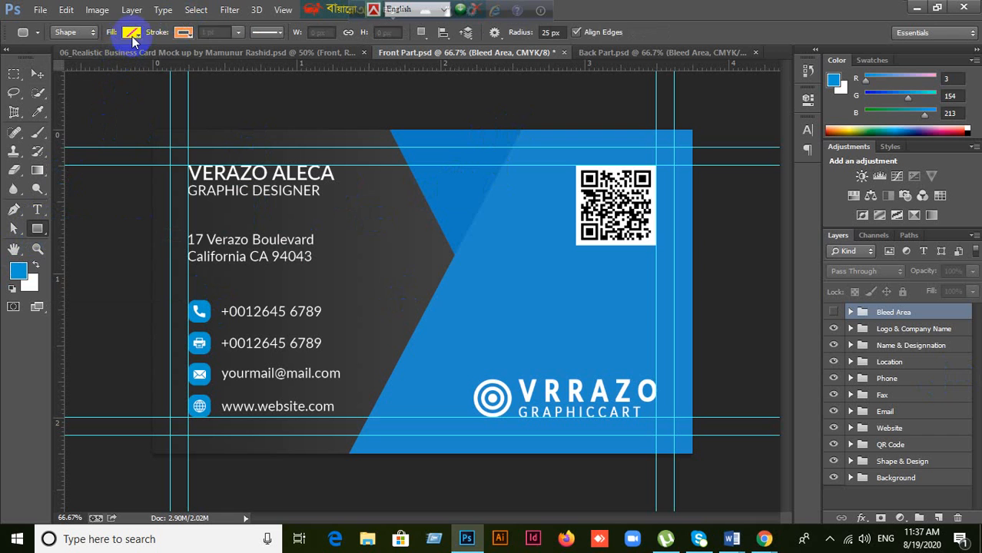
click(131, 32)
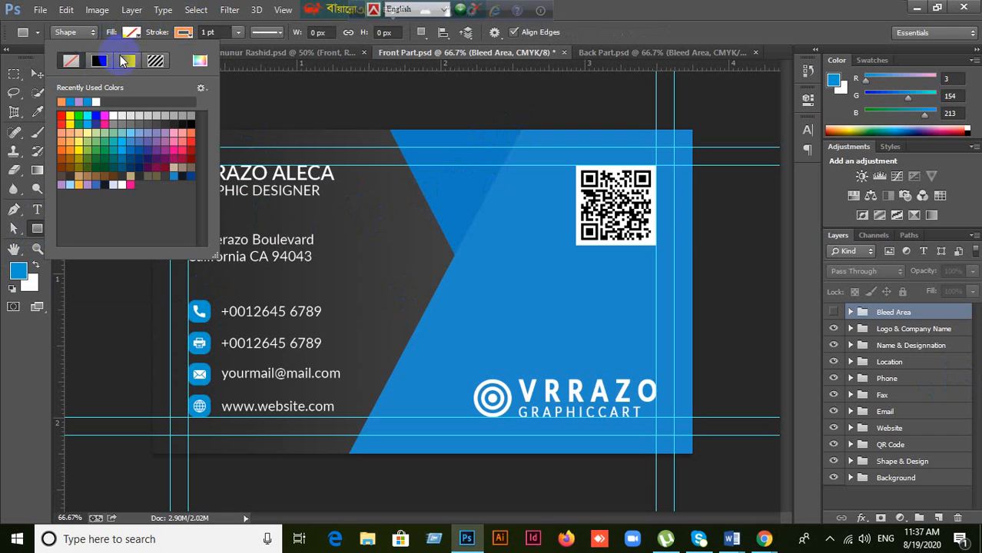
click(223, 33)
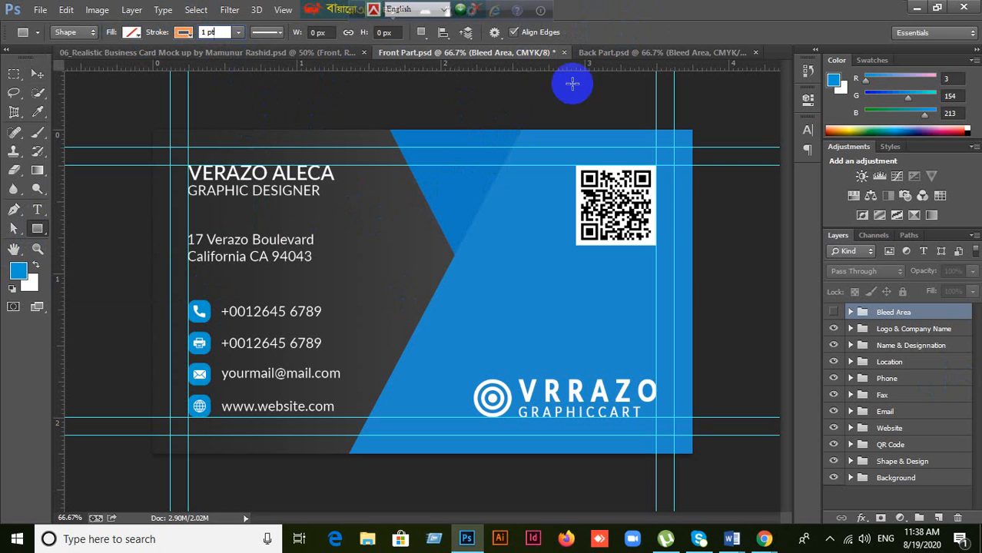
Draw a 1050 by 600 px rounded rectangle along the outer guides of the front card, with 25 px radius, no fill and 1 pt orange stroke.
drag(36, 234, 82, 241)
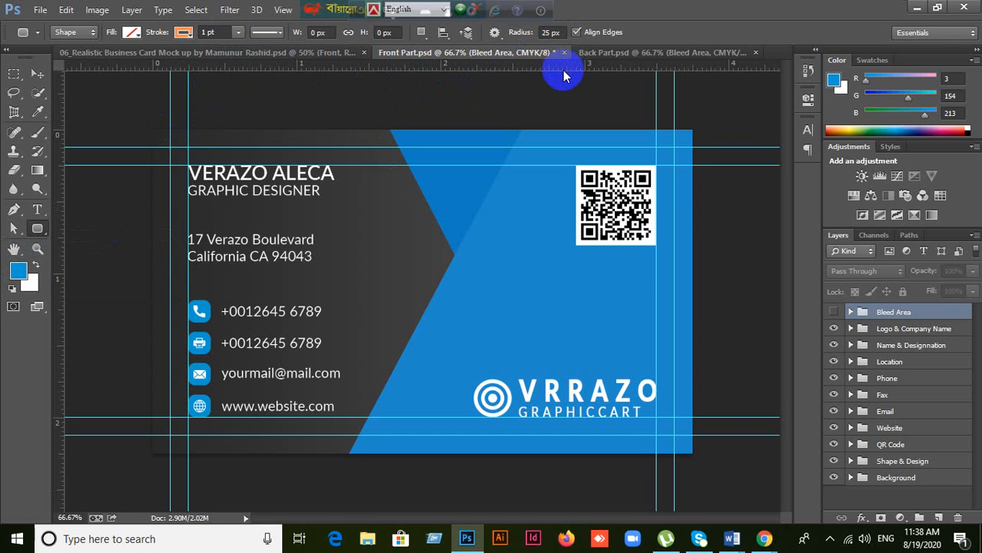
click(558, 31)
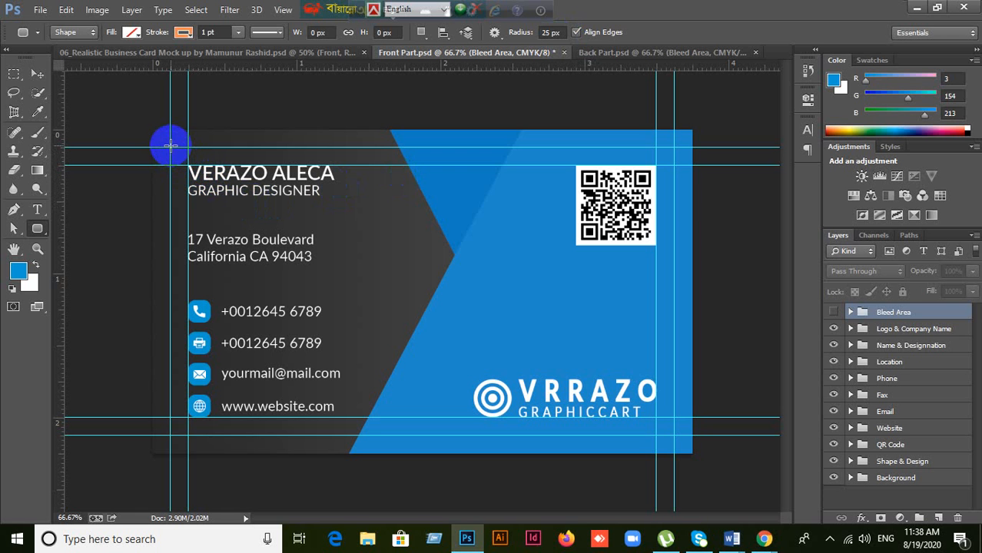
drag(170, 146, 674, 435)
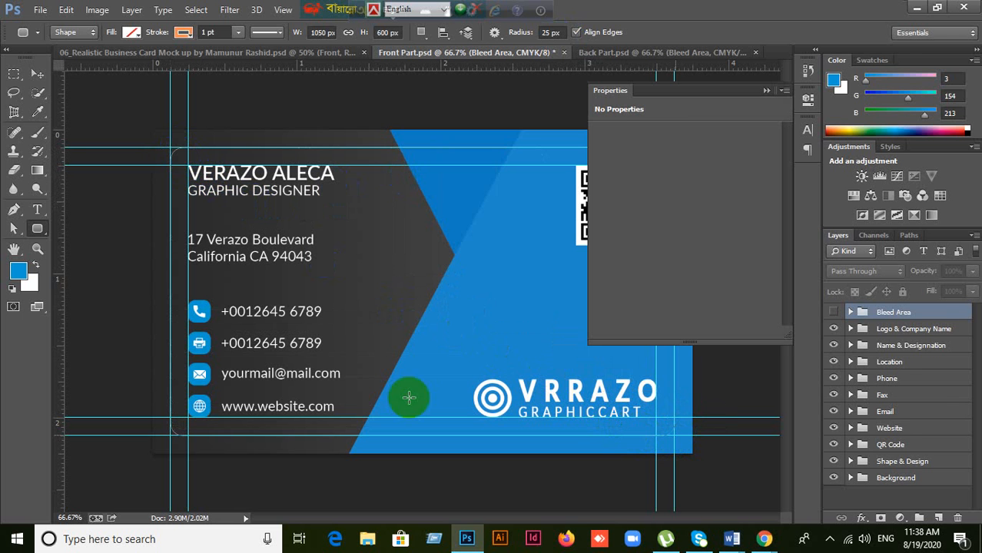
click(767, 91)
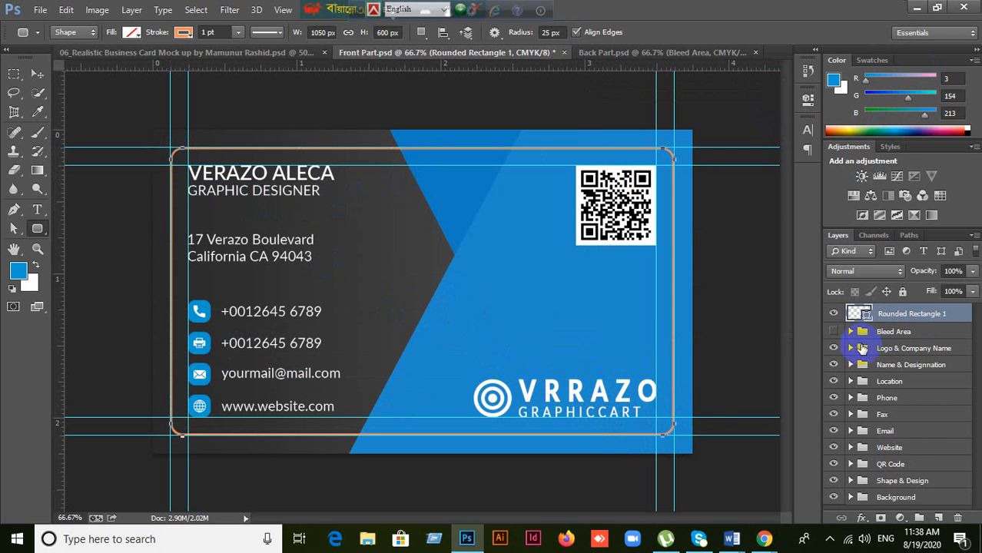
Rename the new rounded rectangle layer as Die Cut and return to the Move tool.
double_click(915, 316)
text(Die Cut)
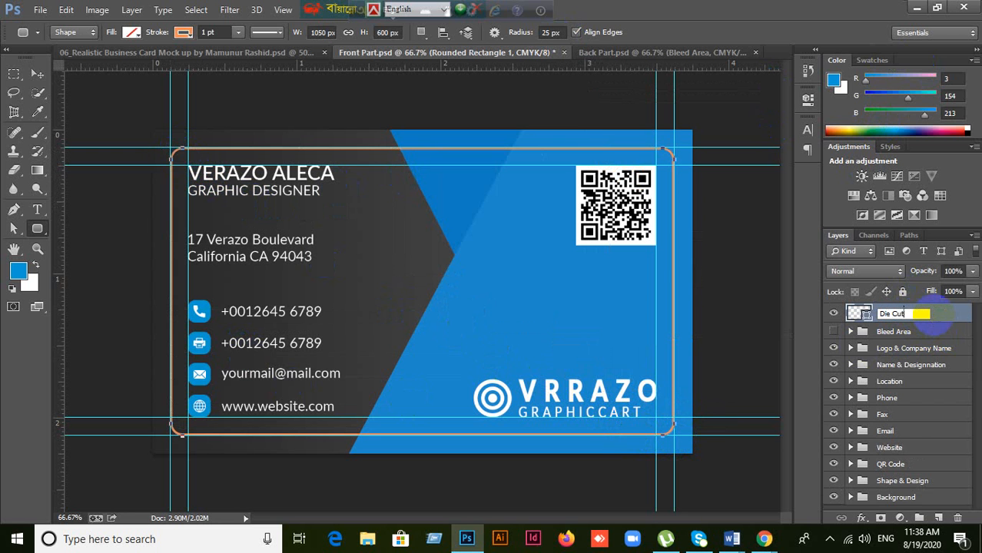
click(37, 74)
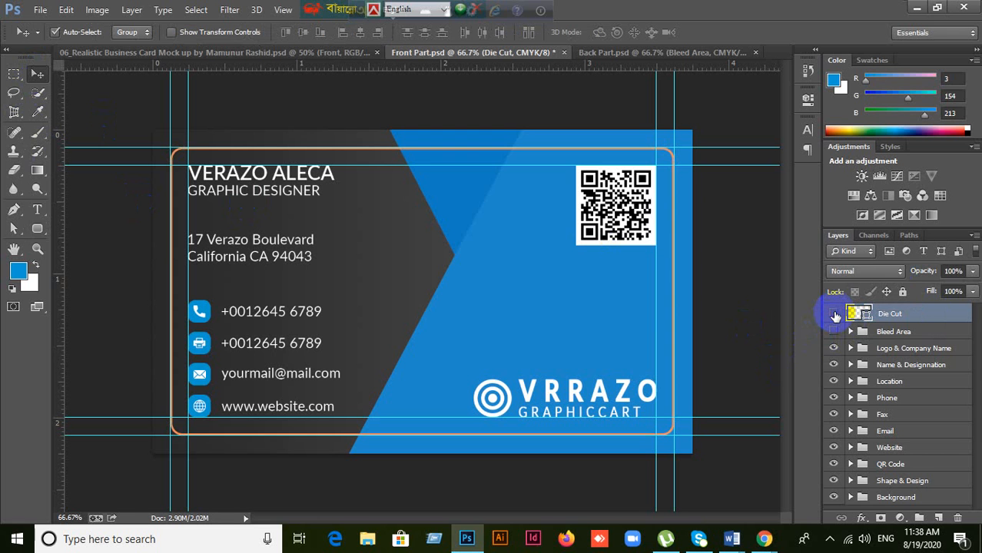
Toggle the Die Cut layer's visibility to compare the front card with and without the outline.
click(836, 316)
click(836, 316)
click(834, 315)
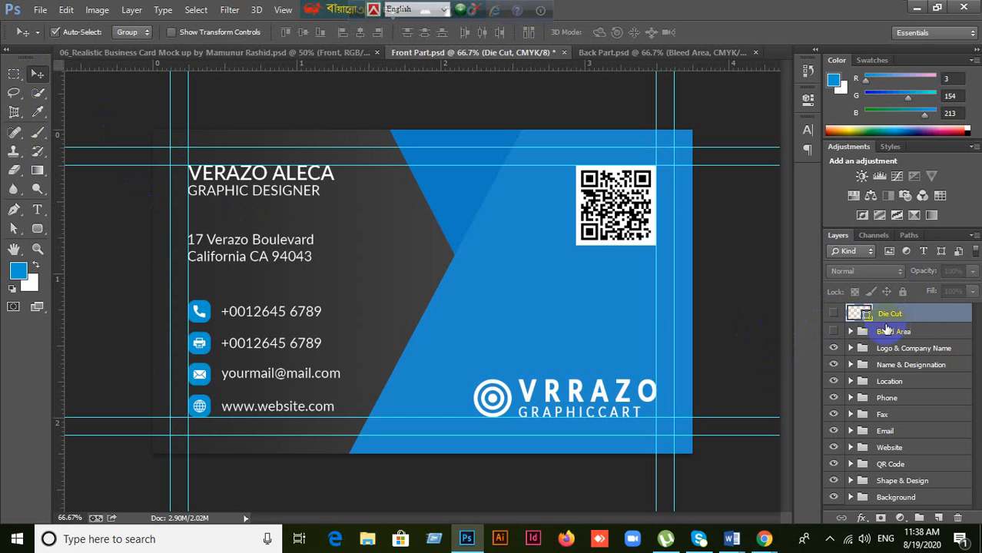
click(836, 316)
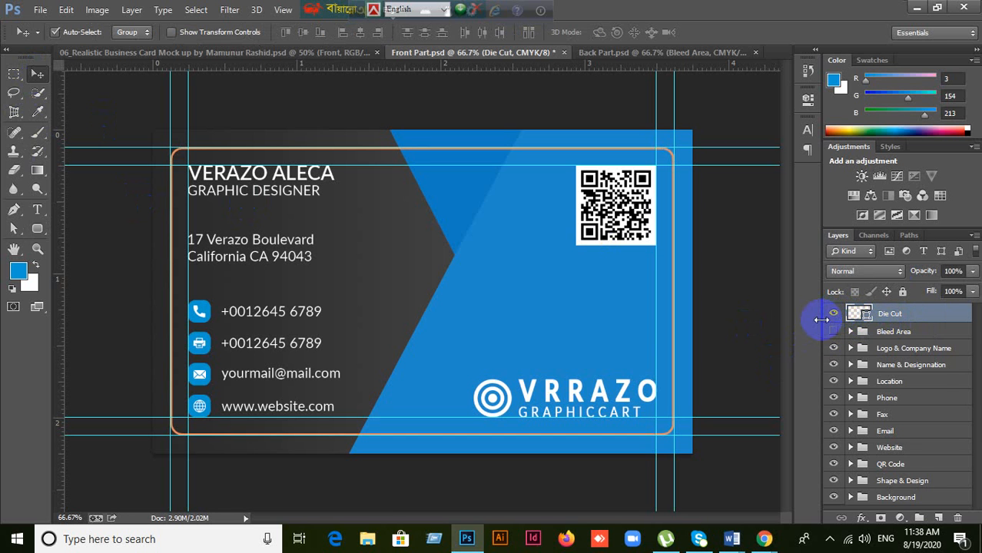
Group the Die Cut layer in Front Part.psd, collapse the group and name it Die Cut.
key(ctrl+g)
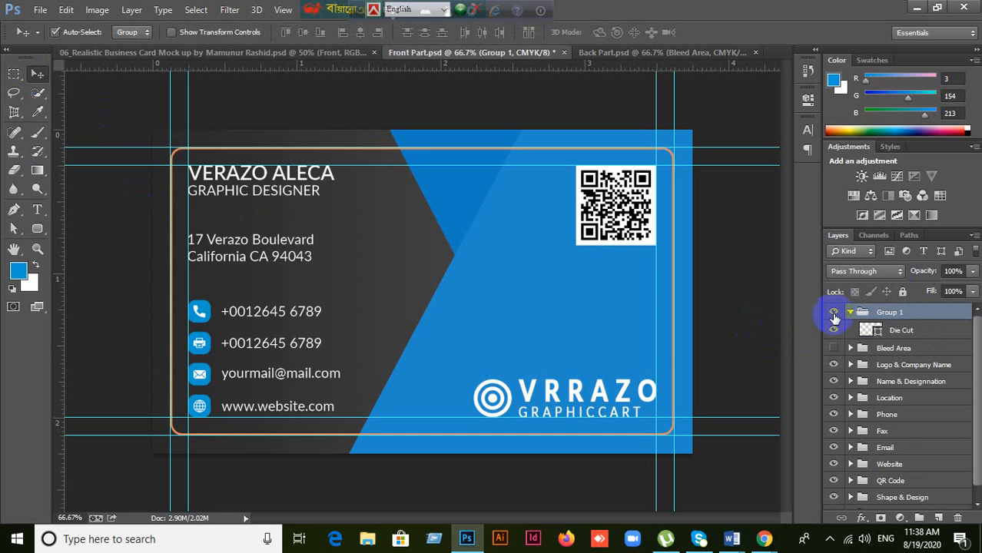
click(851, 312)
double_click(899, 314)
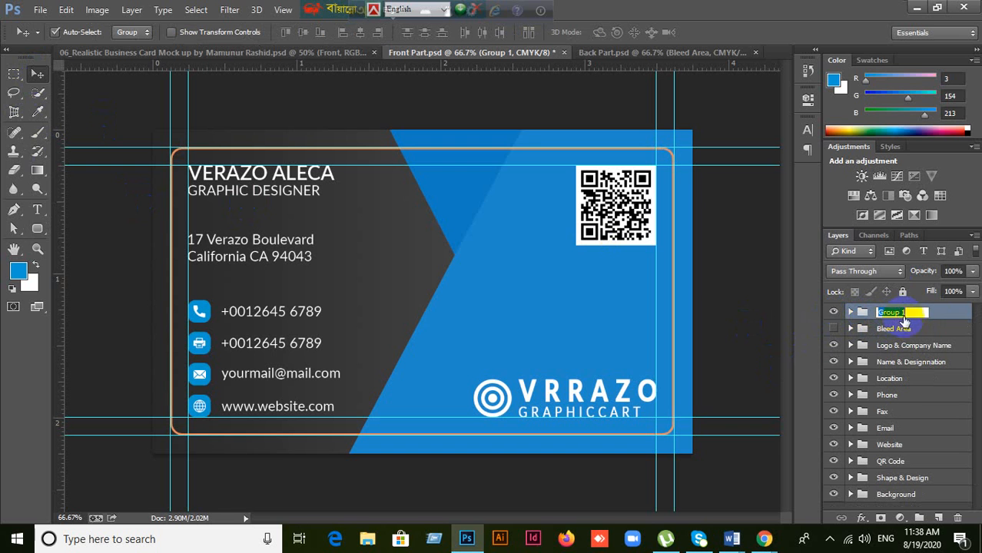
key(BackSpace)
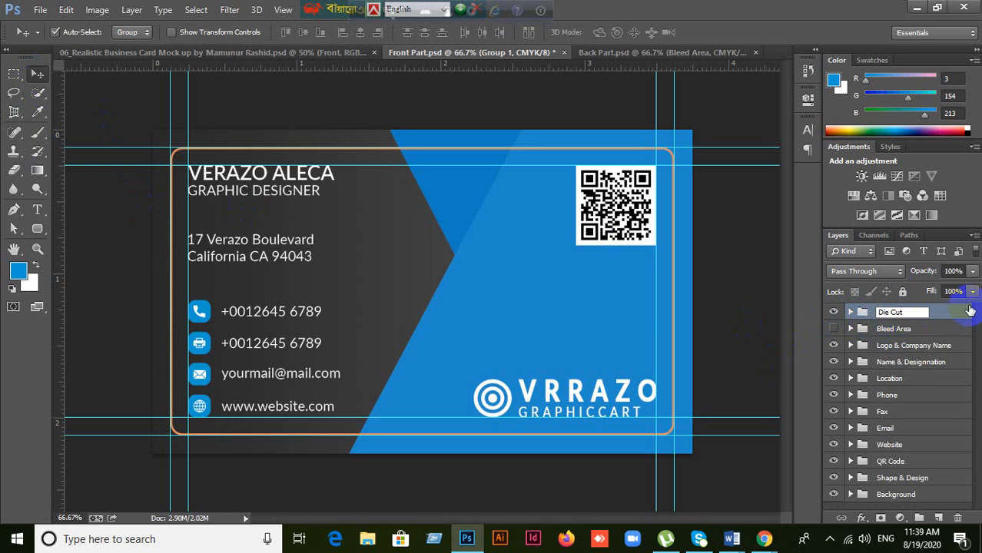
key(Return)
Hide the Die Cut group in Front Part.psd.
click(936, 330)
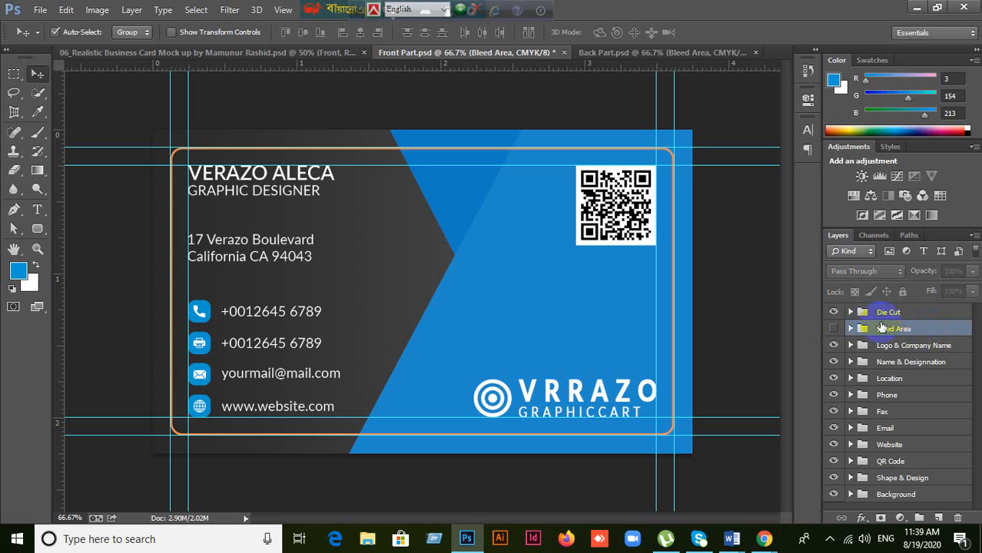
click(844, 315)
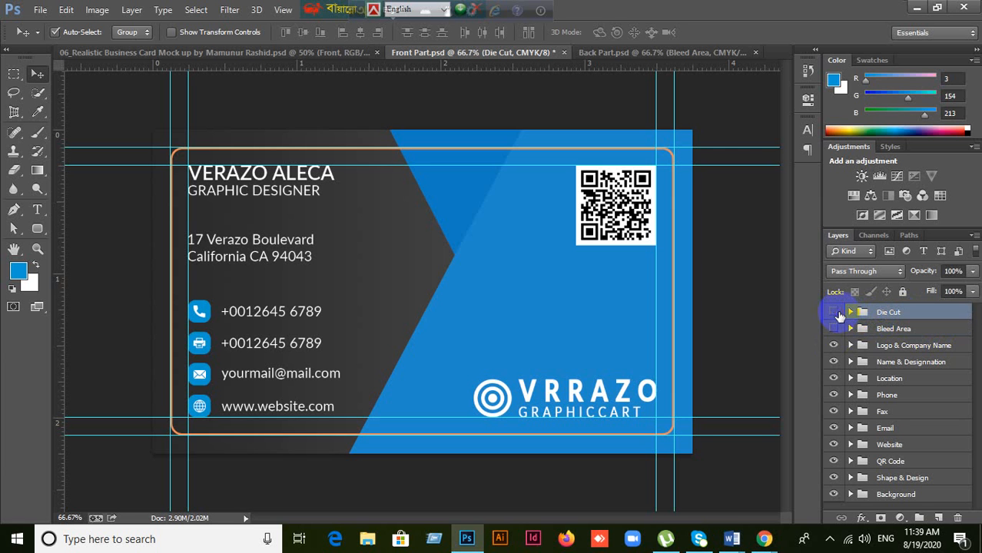
click(834, 313)
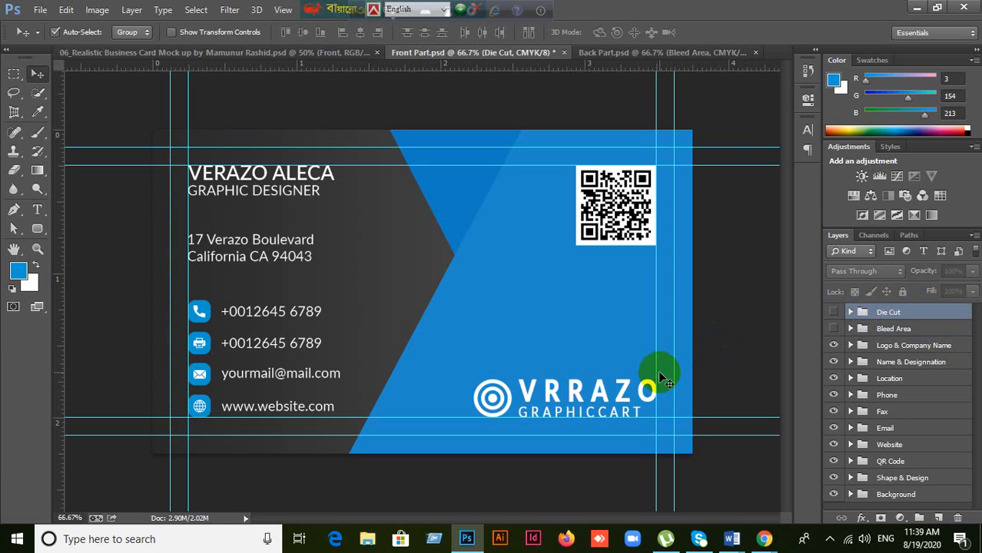
Switch to Back Part.psd and activate the Rounded Rectangle Tool for drawing its die-cut outline.
click(603, 52)
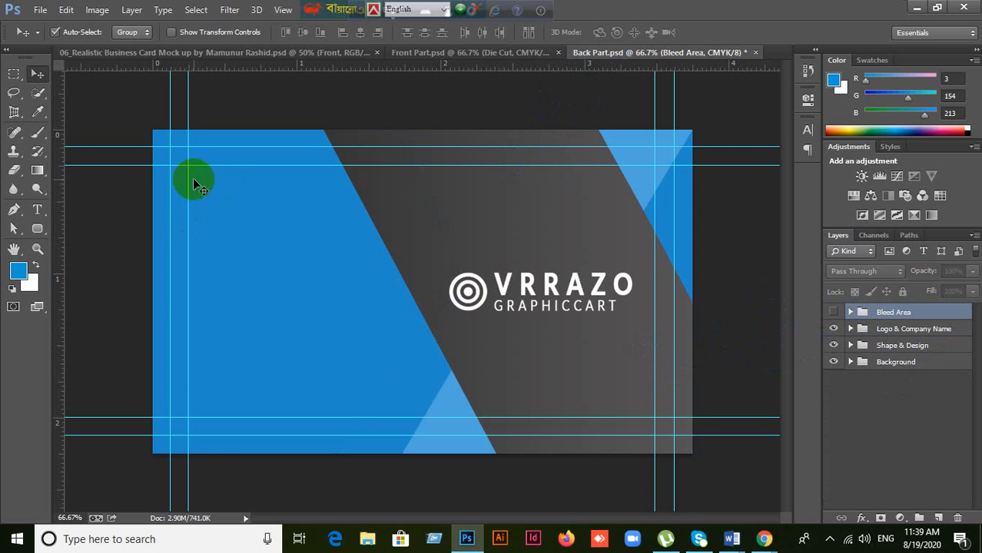
click(38, 230)
right_click(38, 231)
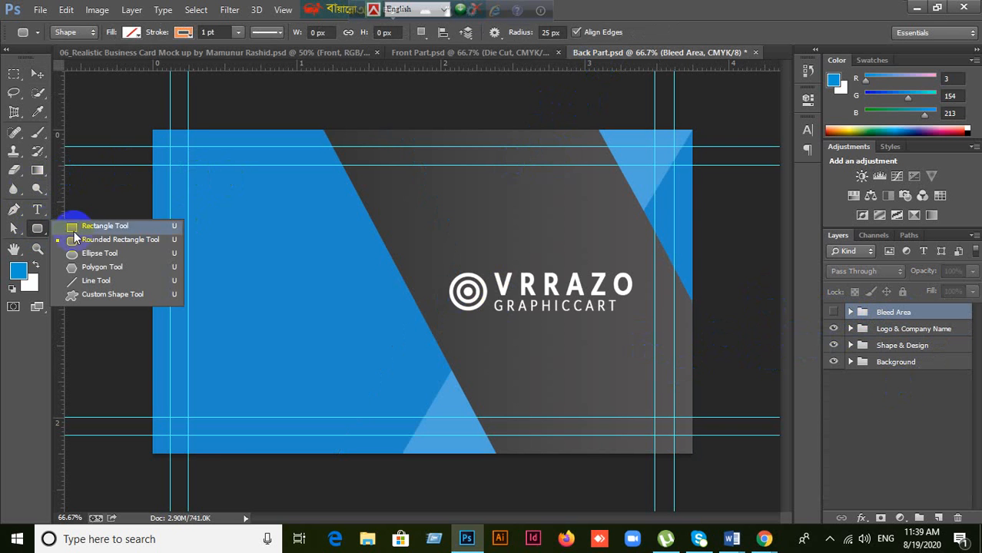
Check the Google Meet call in Chrome and return to the card's back design in Photoshop.
click(86, 243)
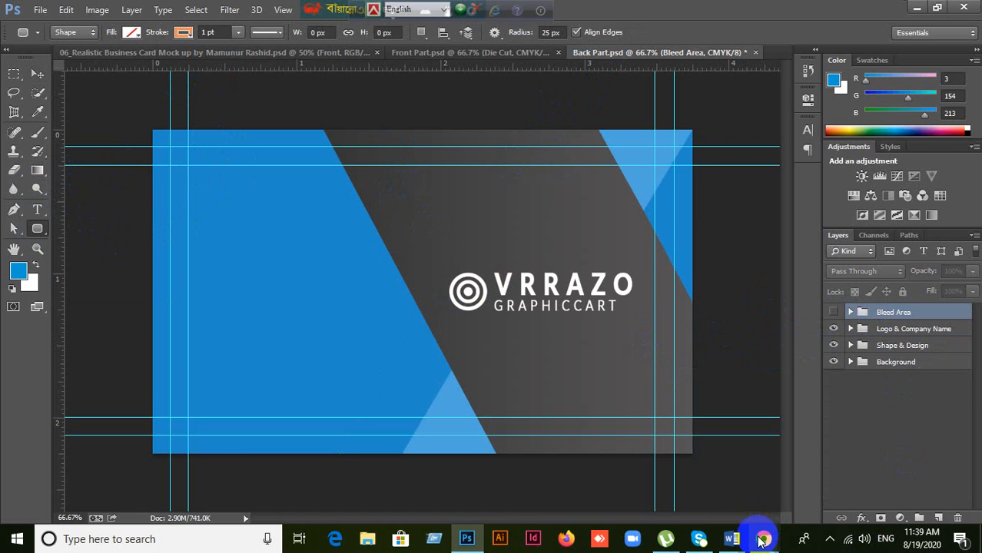
mouse_move(763, 537)
click(658, 477)
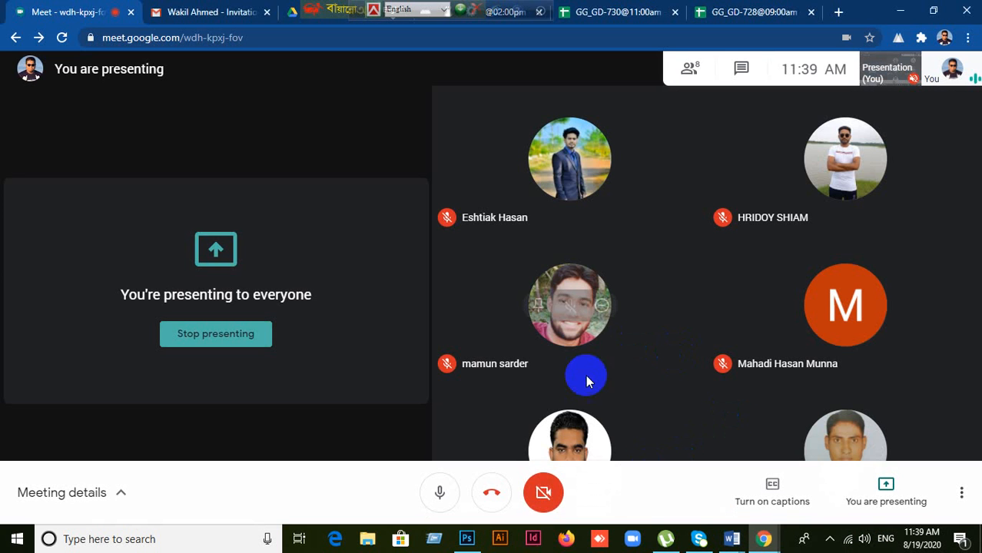
click(465, 537)
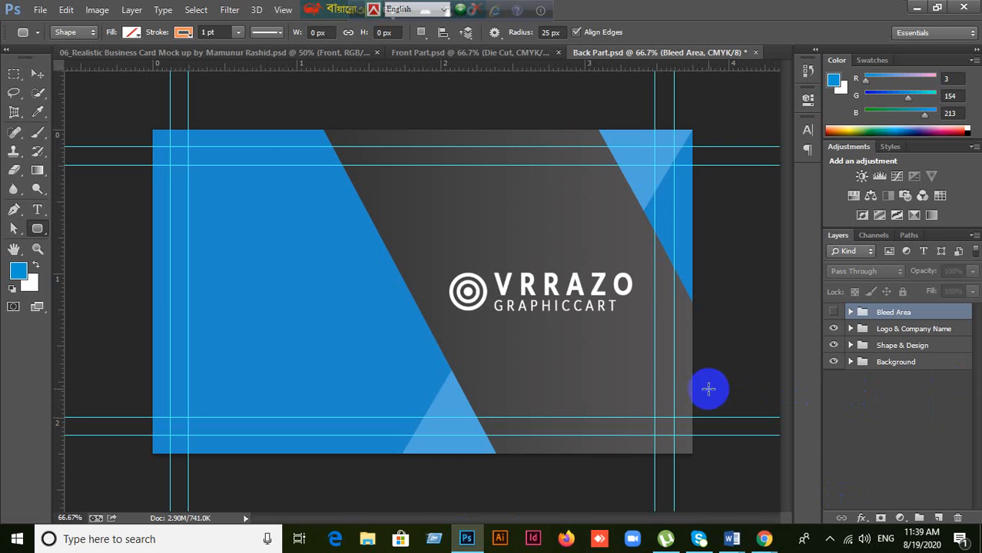
Draw a rounded rectangle with a 25 px corner radius along the outermost guides, about 3.5 by 2 in.
right_click(37, 229)
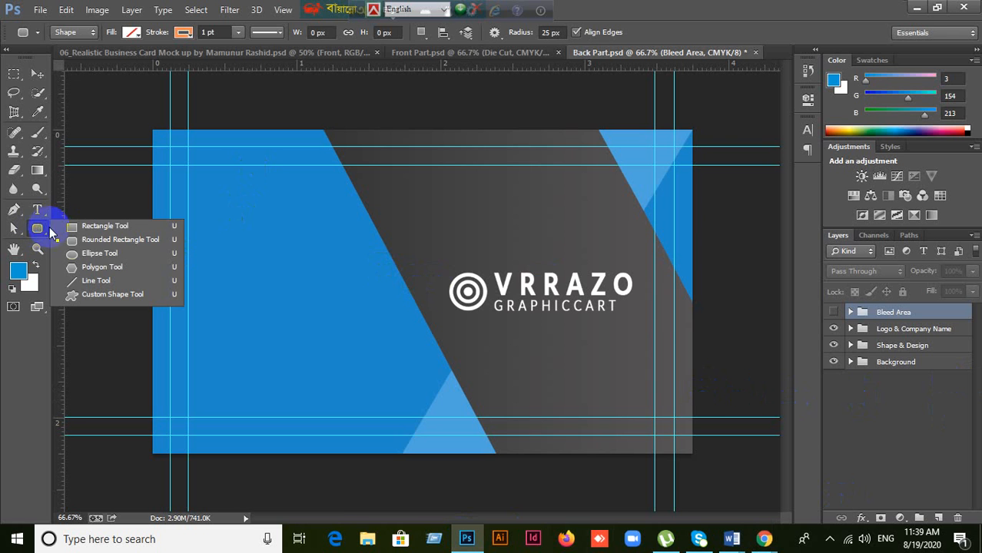
click(81, 245)
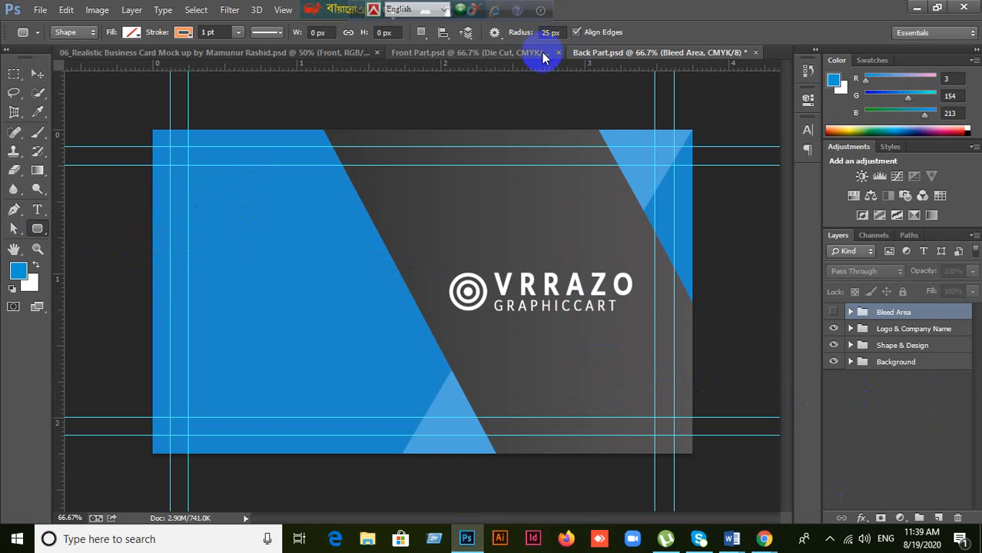
right_click(36, 231)
click(90, 243)
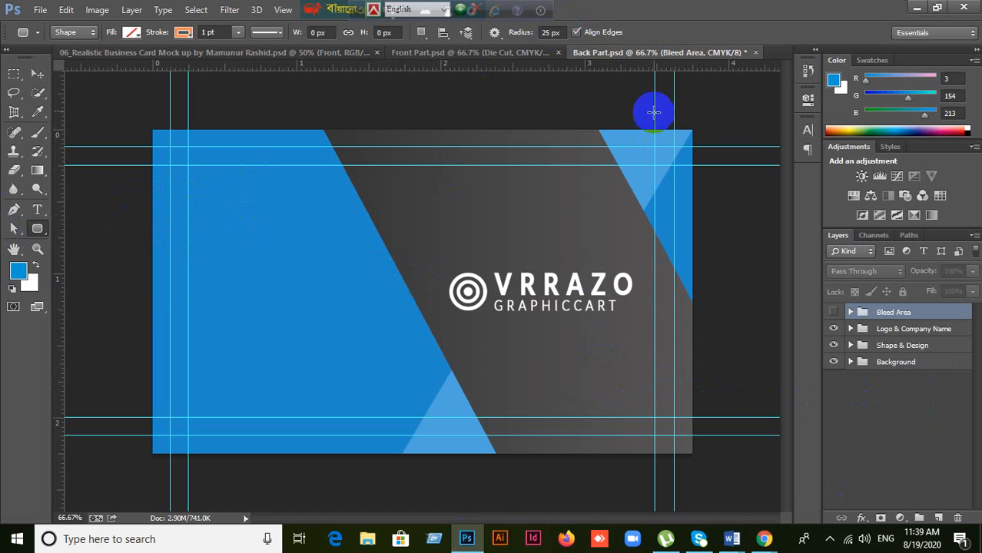
click(560, 33)
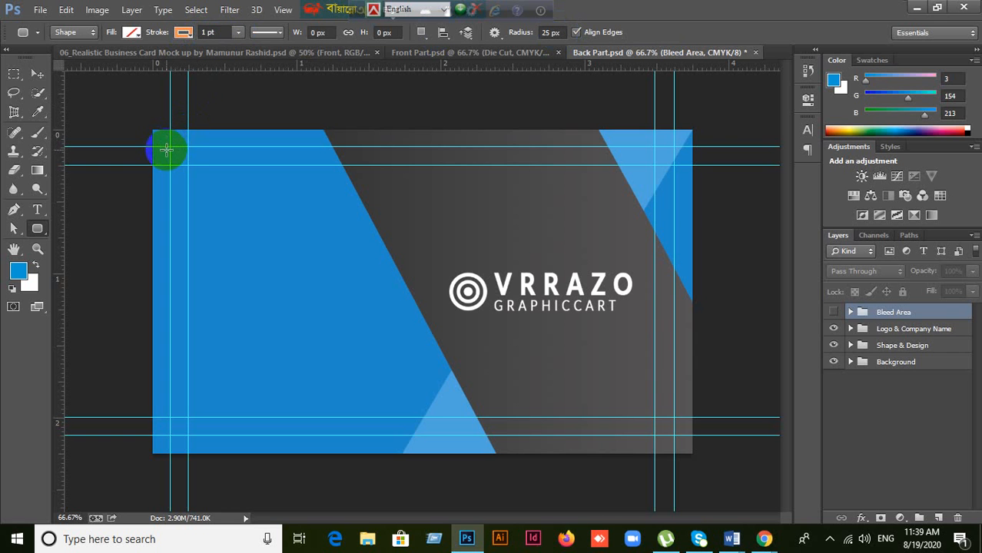
drag(171, 146, 675, 435)
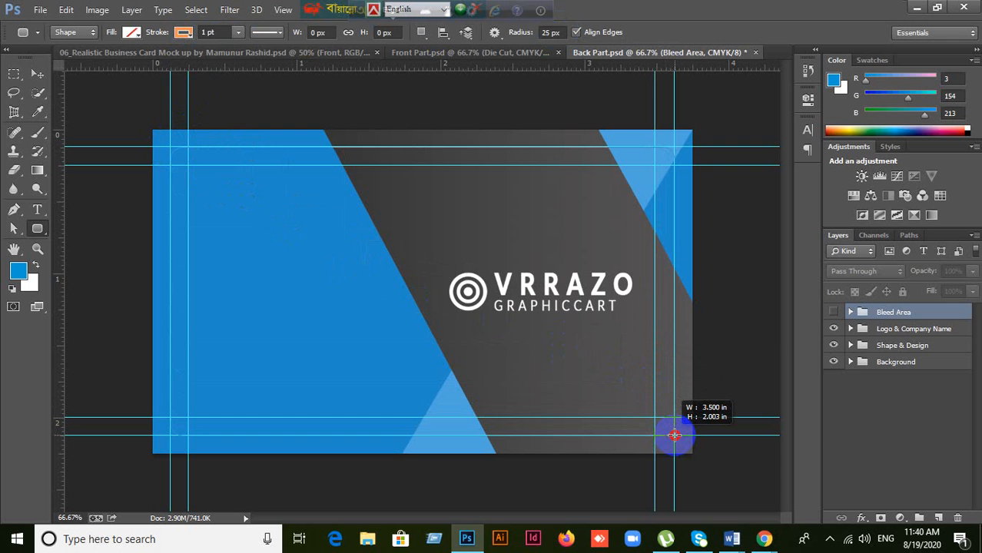
drag(674, 436, 674, 436)
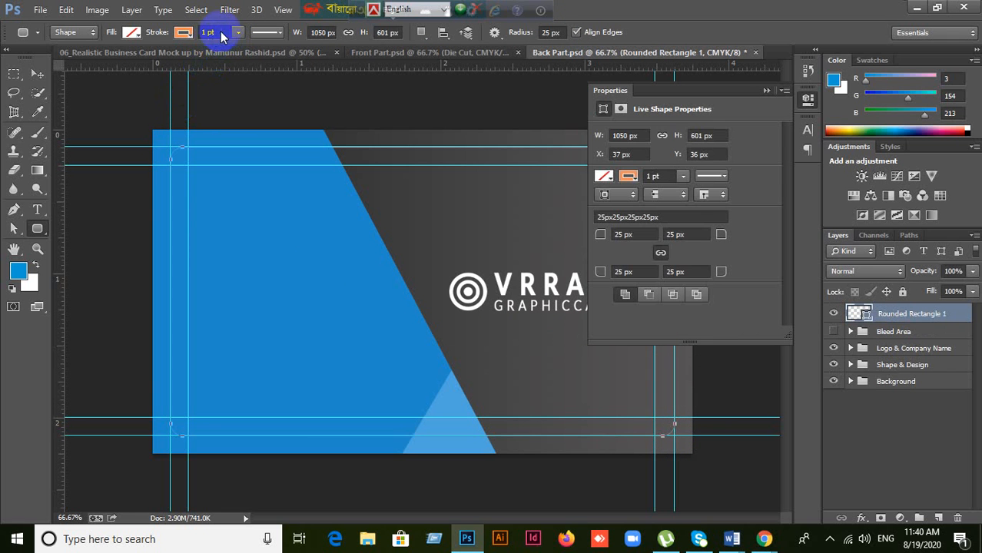
click(765, 92)
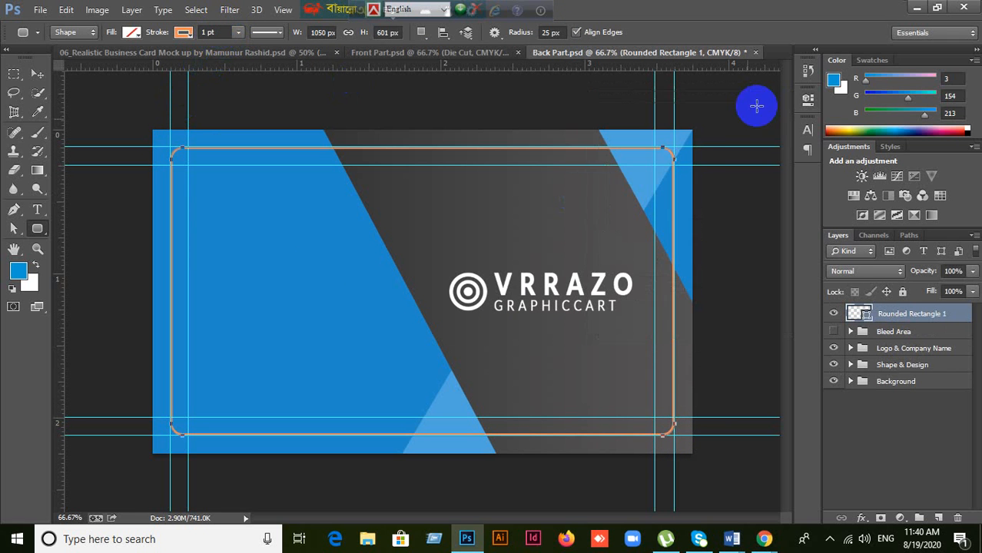
Rename the rounded rectangle layer to Die Cut and put it in a group also named Die Cut.
double_click(911, 313)
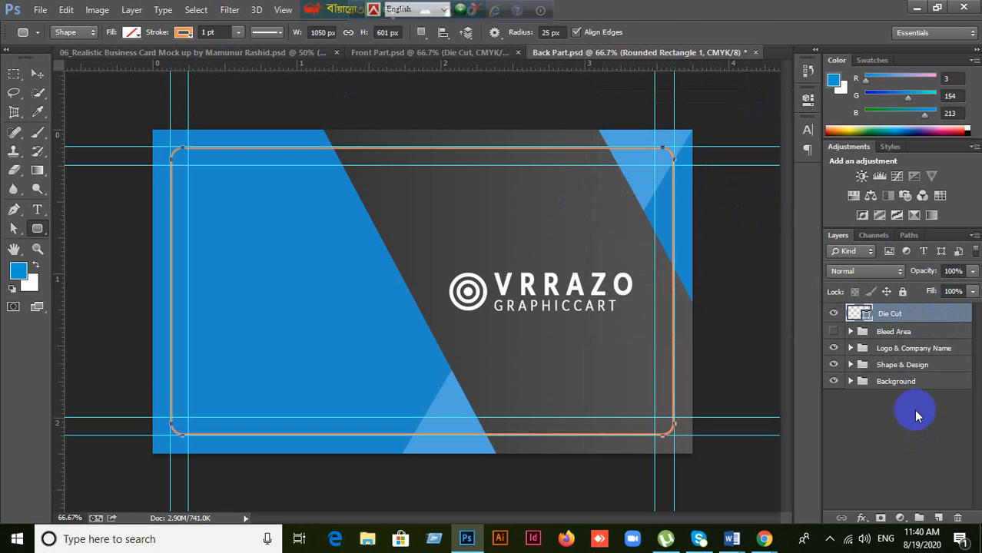
click(916, 316)
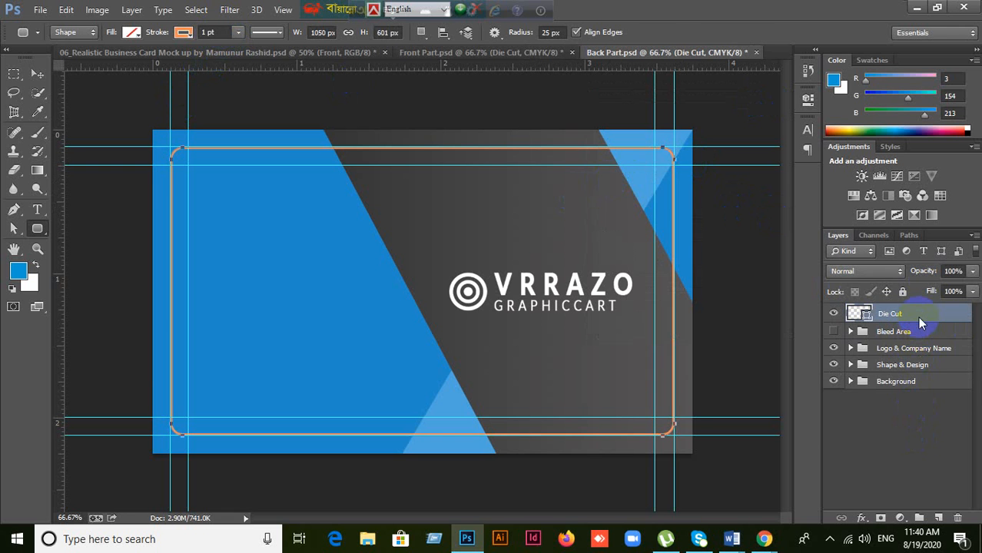
key(ctrl+g)
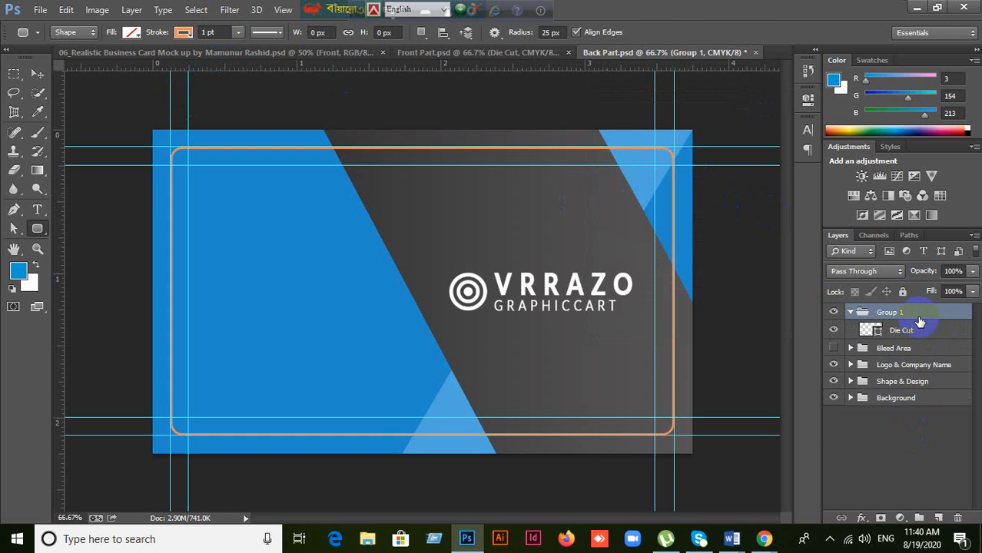
click(850, 312)
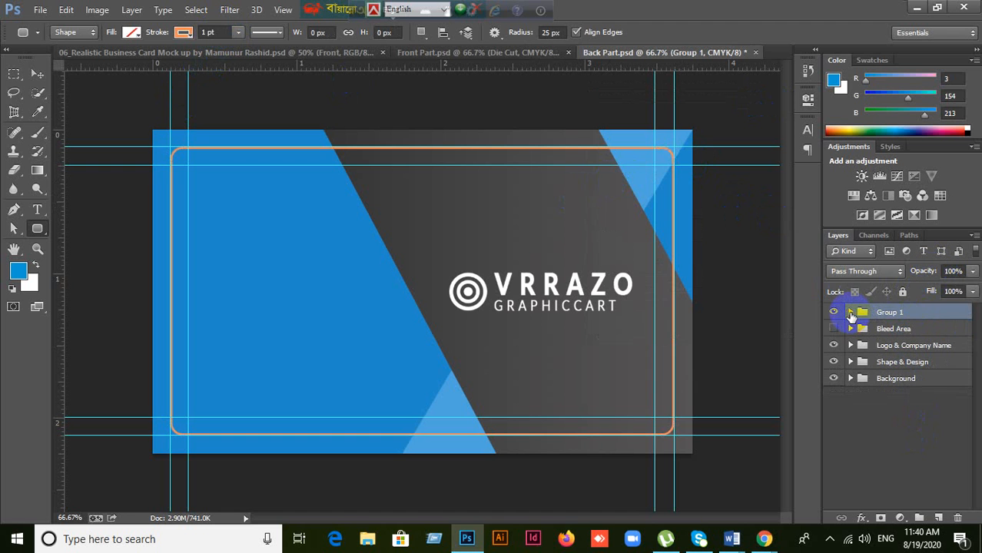
double_click(883, 314)
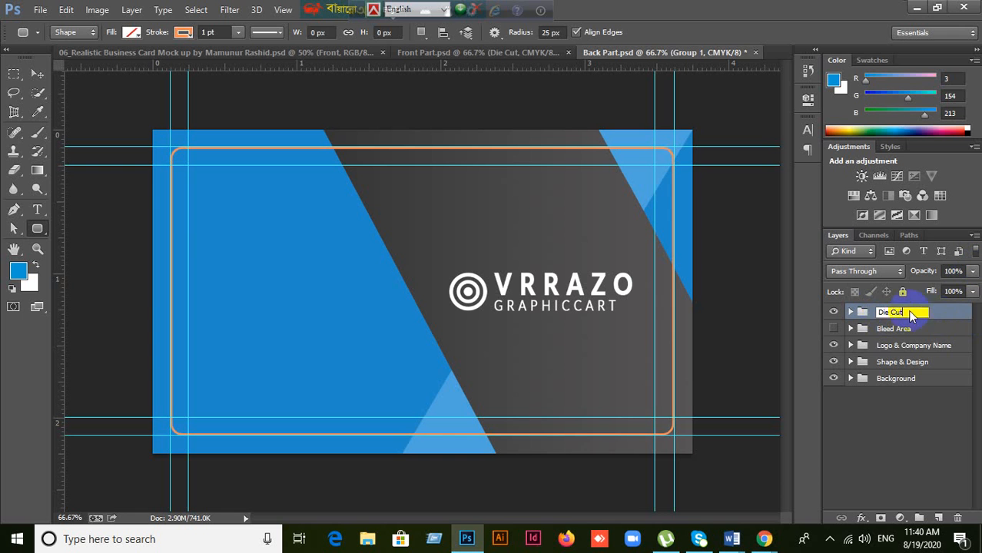
click(917, 427)
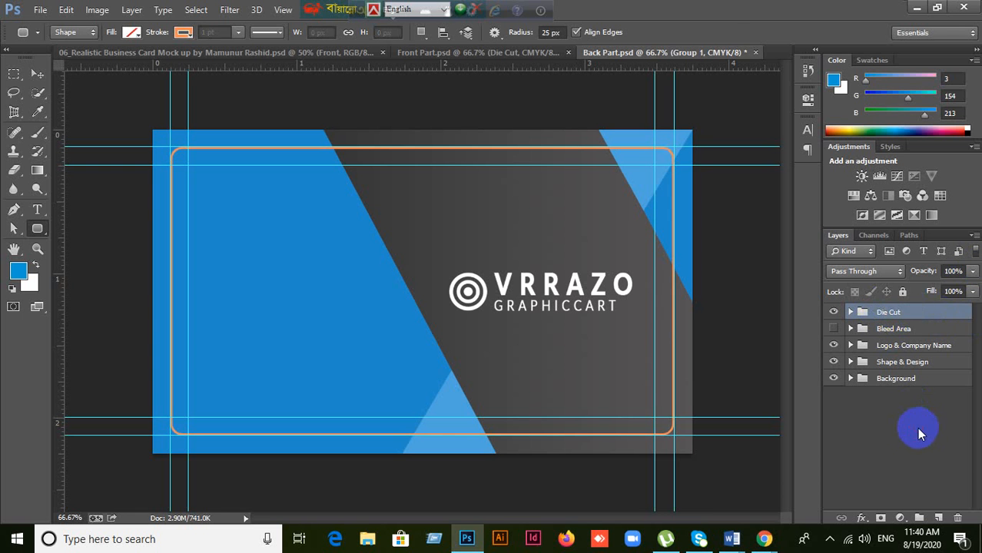
Hide the Die Cut group and keep it selected with the Move tool active.
click(892, 329)
click(846, 315)
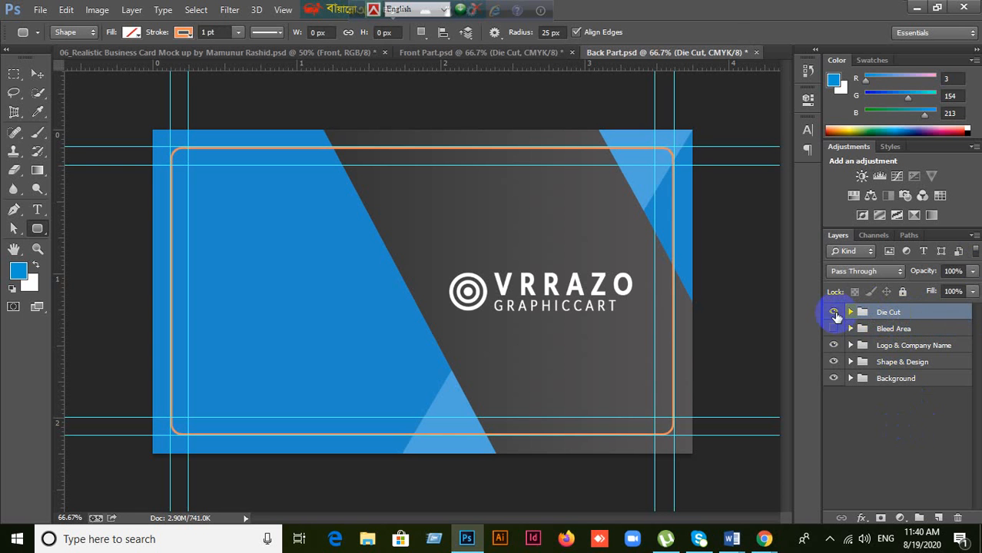
click(834, 312)
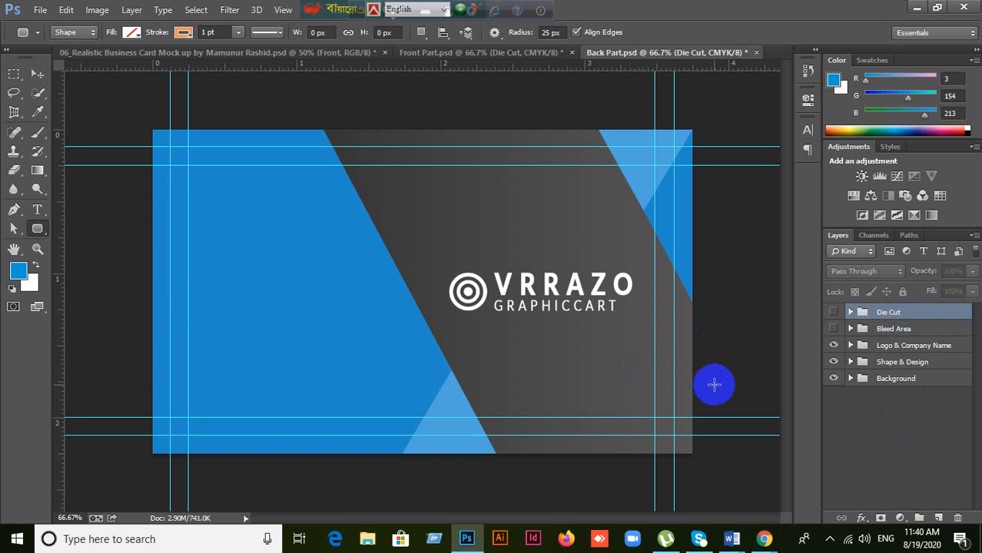
click(37, 75)
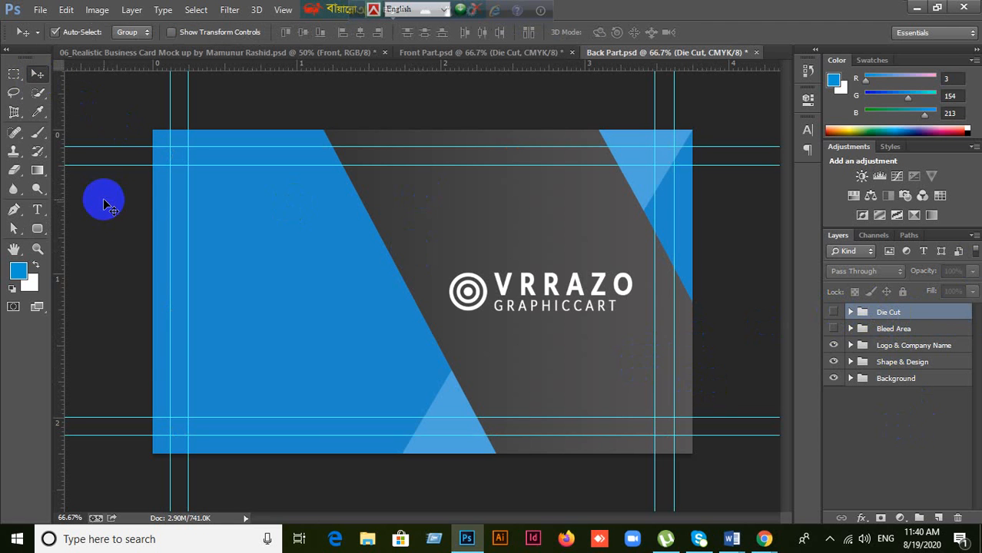
click(105, 206)
click(867, 311)
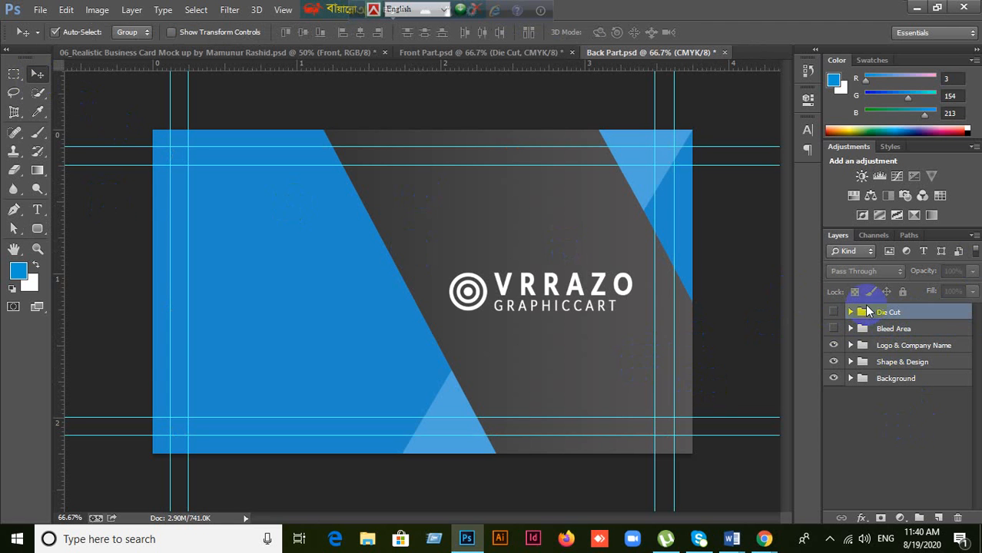
click(894, 329)
click(901, 313)
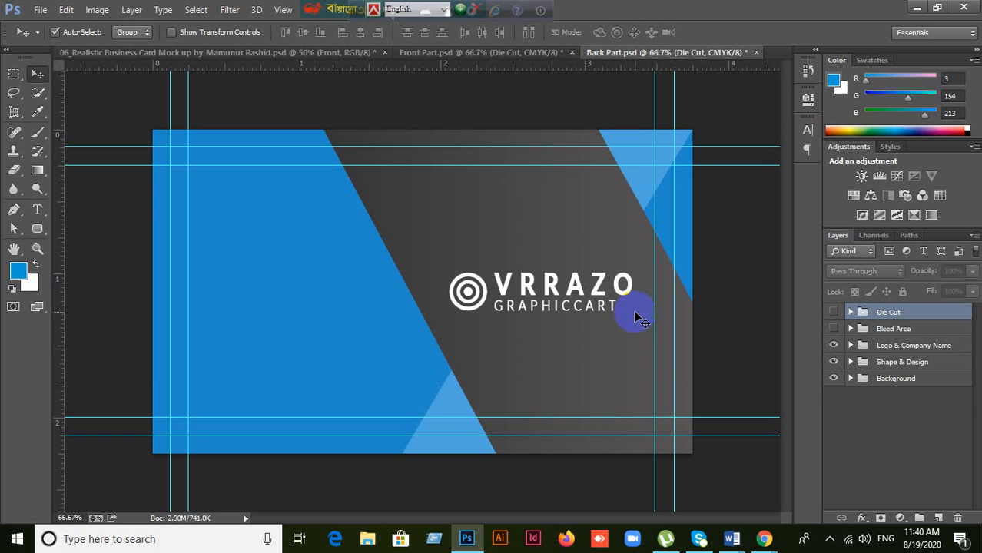
Minimize Photoshop and Chrome, and open the Project For Student folder from the desktop in a maximized window.
click(915, 9)
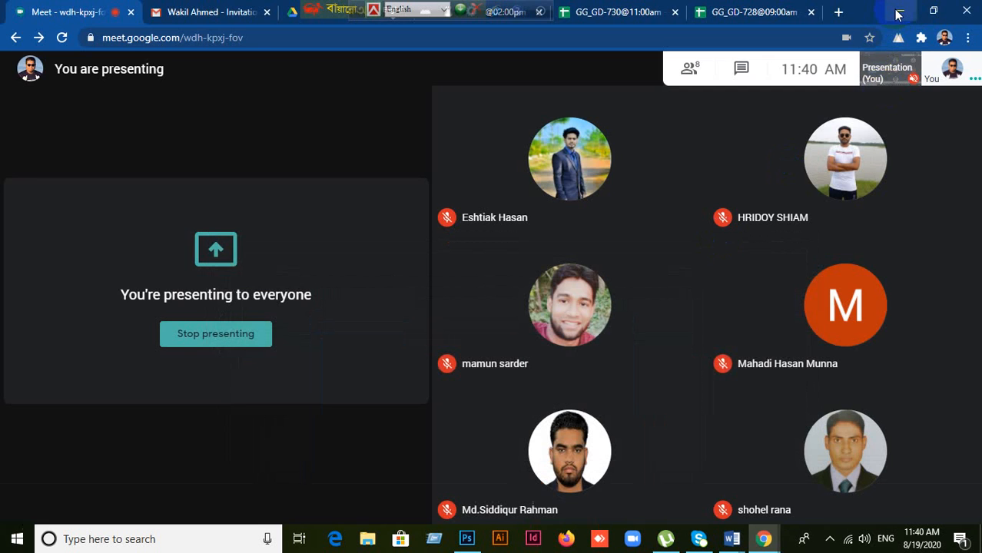
click(897, 14)
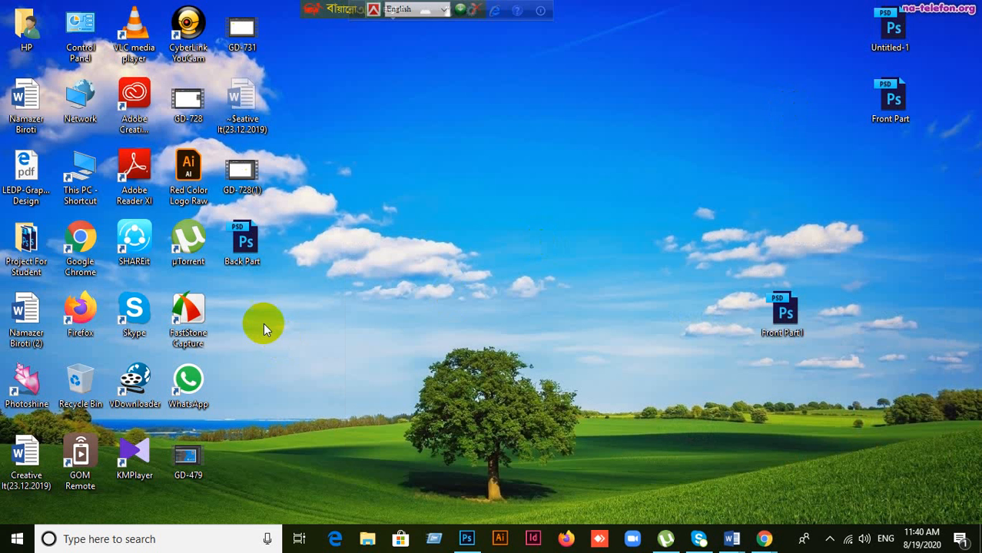
double_click(28, 245)
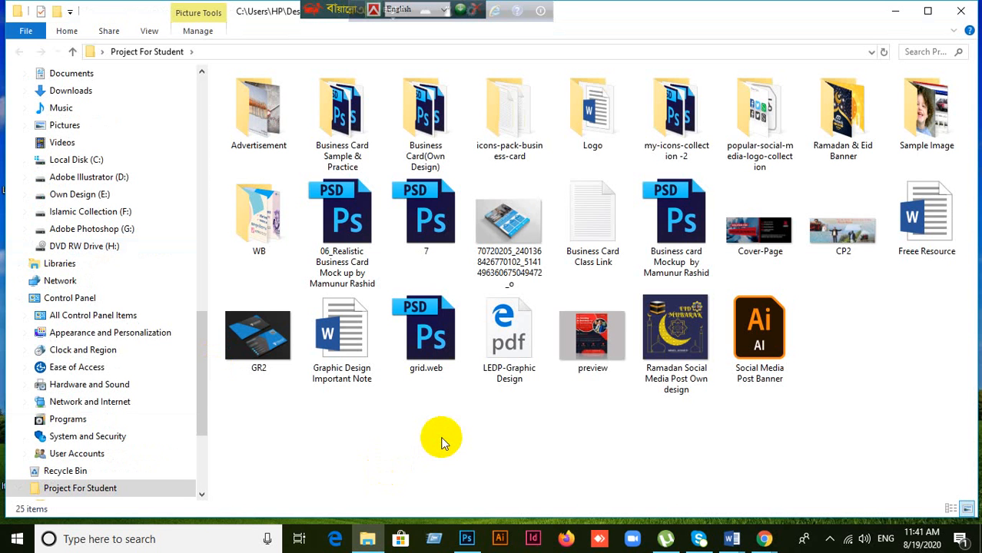
click(928, 10)
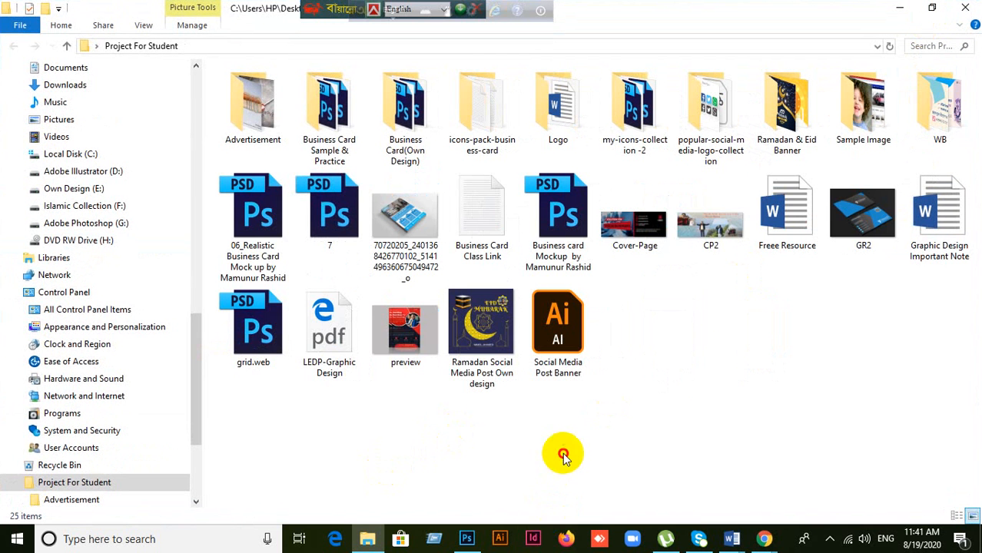
Browse to the Red folder inside Business Card(Own Design) and look over its Back Part and Front Part files.
double_click(390, 125)
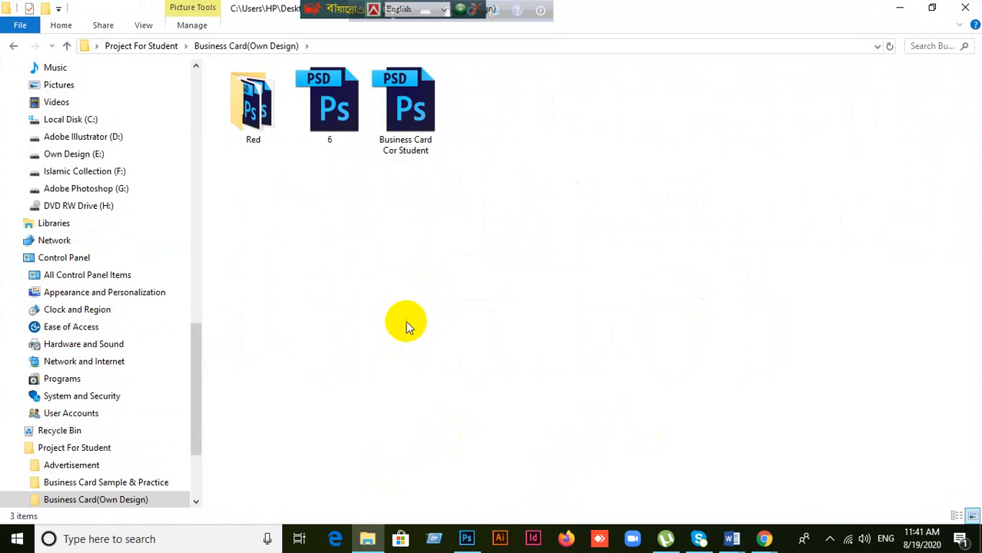
click(260, 129)
double_click(260, 129)
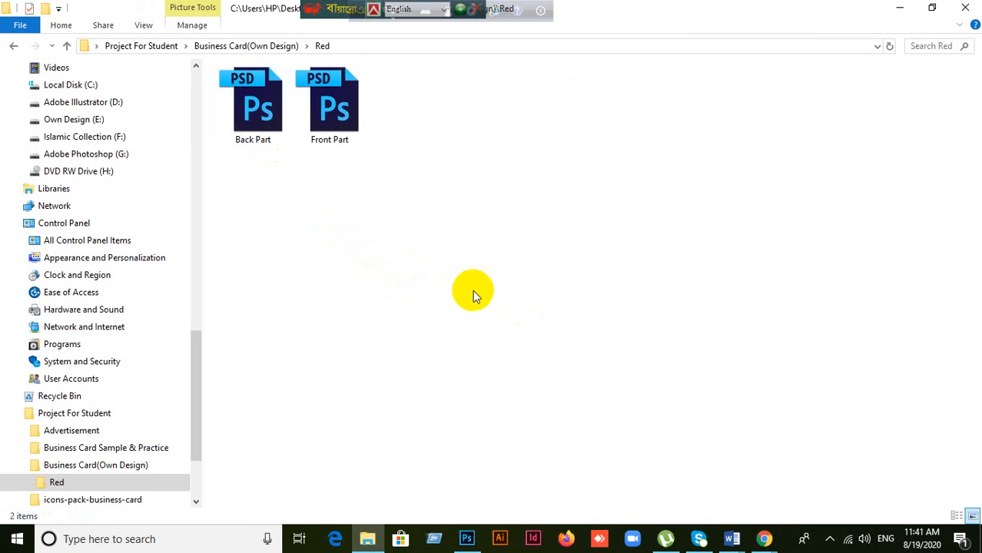
click(13, 48)
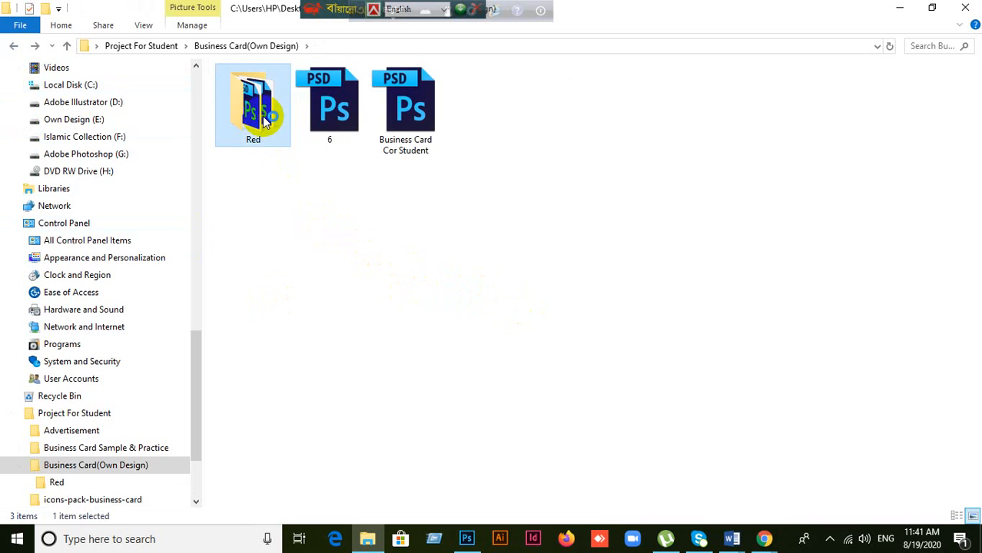
double_click(265, 121)
drag(330, 108, 604, 112)
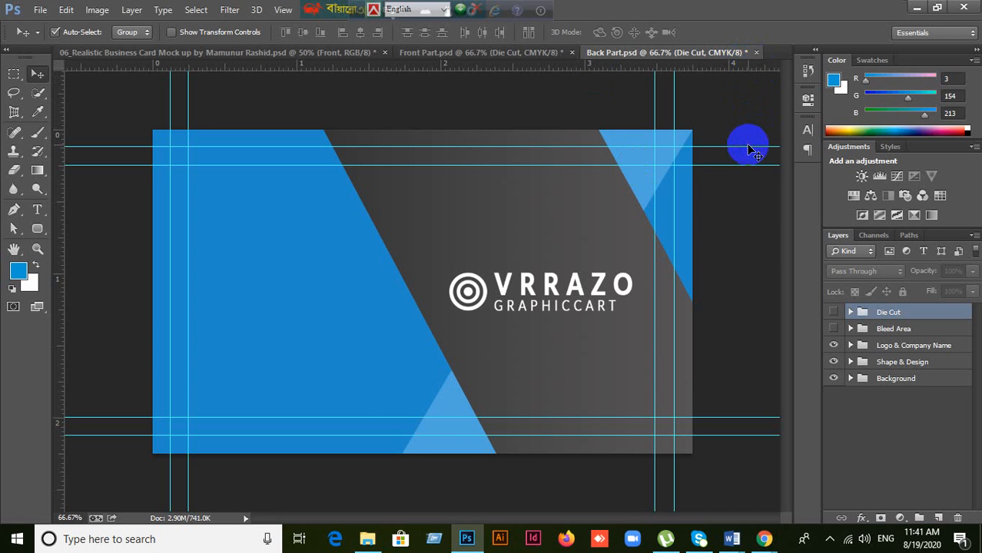
View Front Part.psd and the realistic business card mockup, and try closing the mockup document.
click(429, 53)
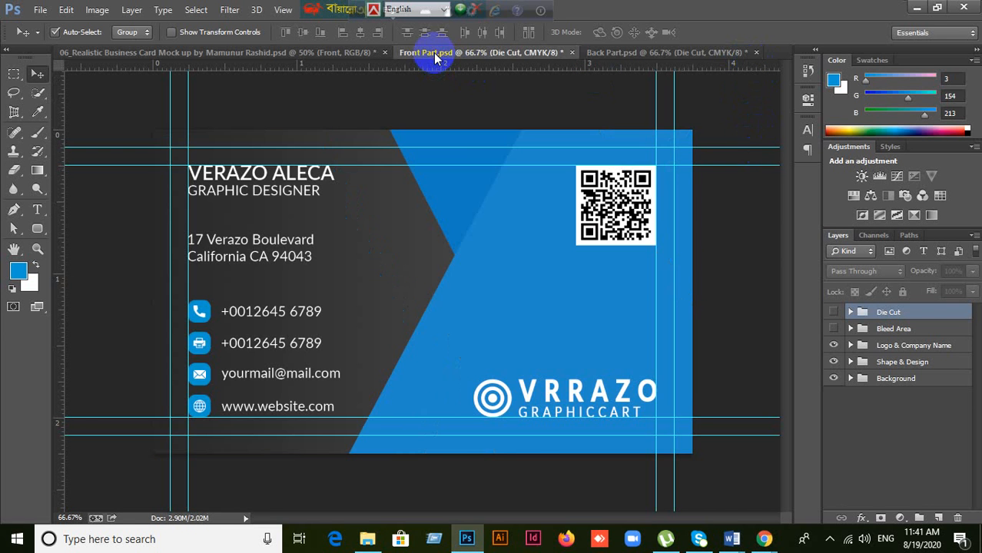
click(331, 54)
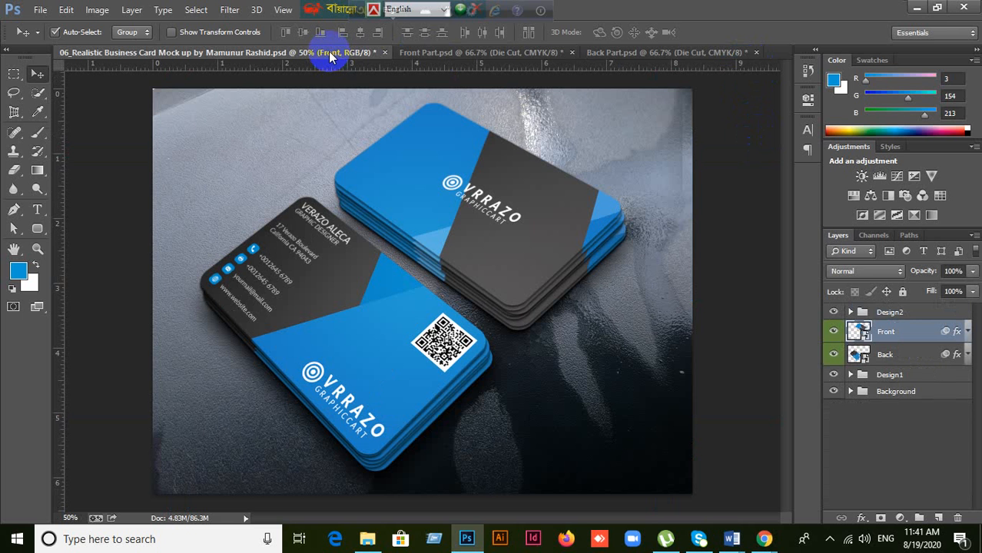
click(385, 53)
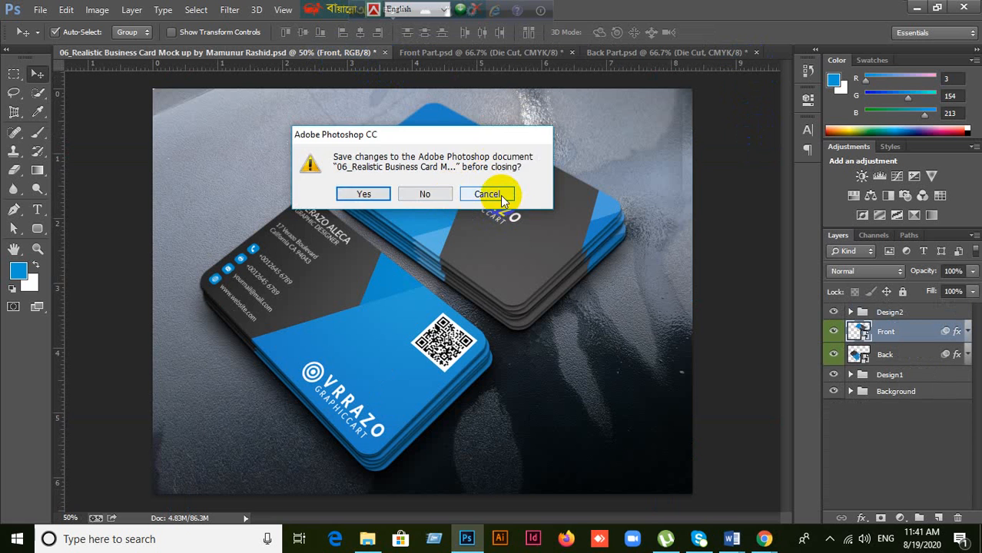
click(501, 197)
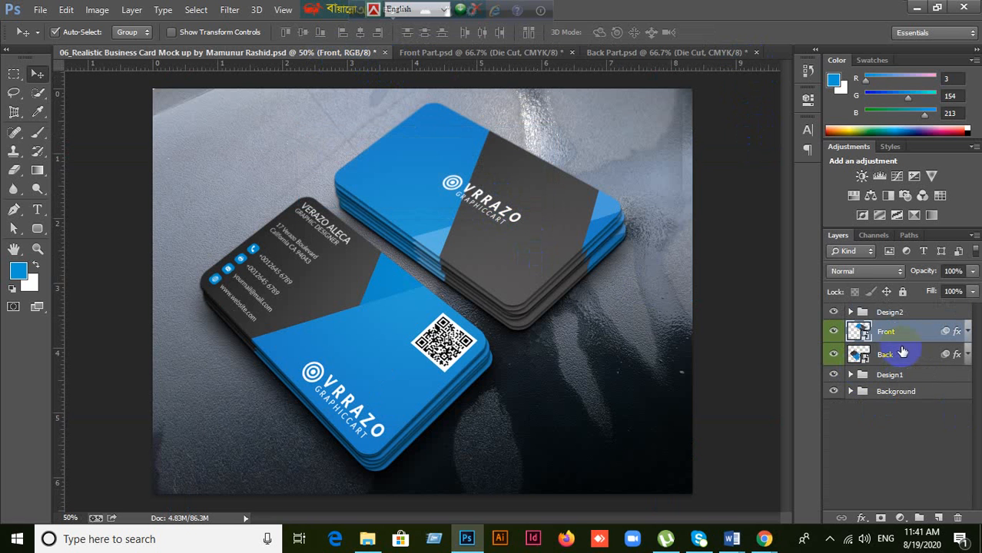
click(767, 541)
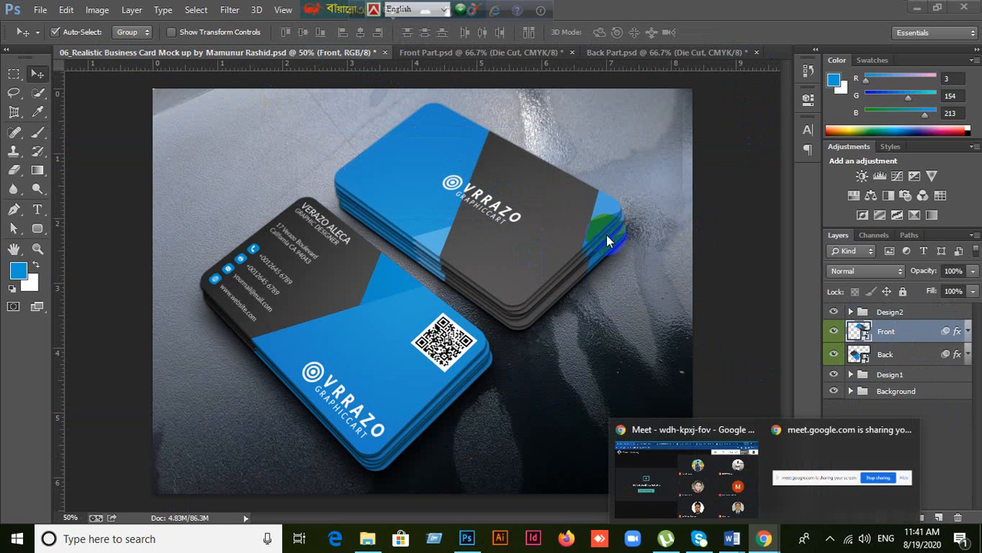
click(38, 10)
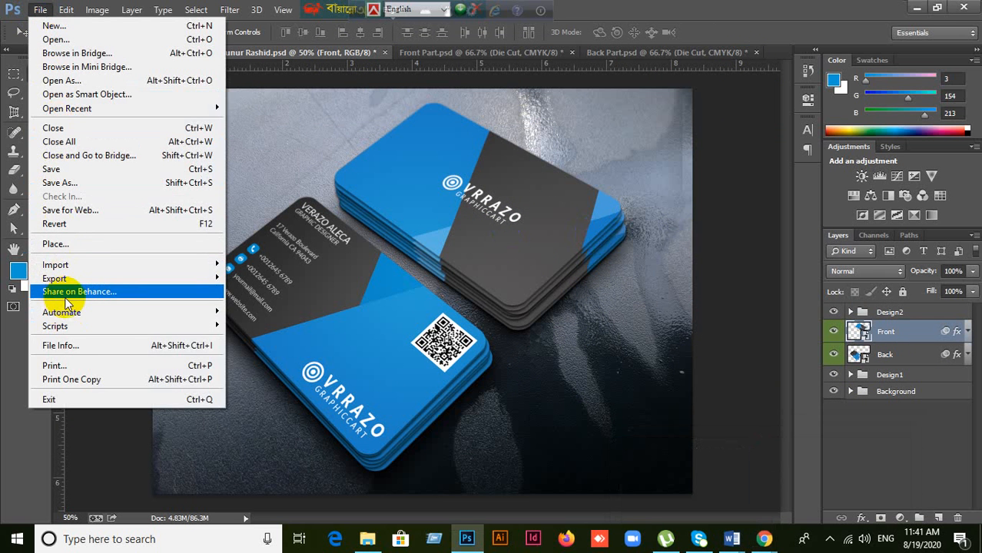
click(75, 213)
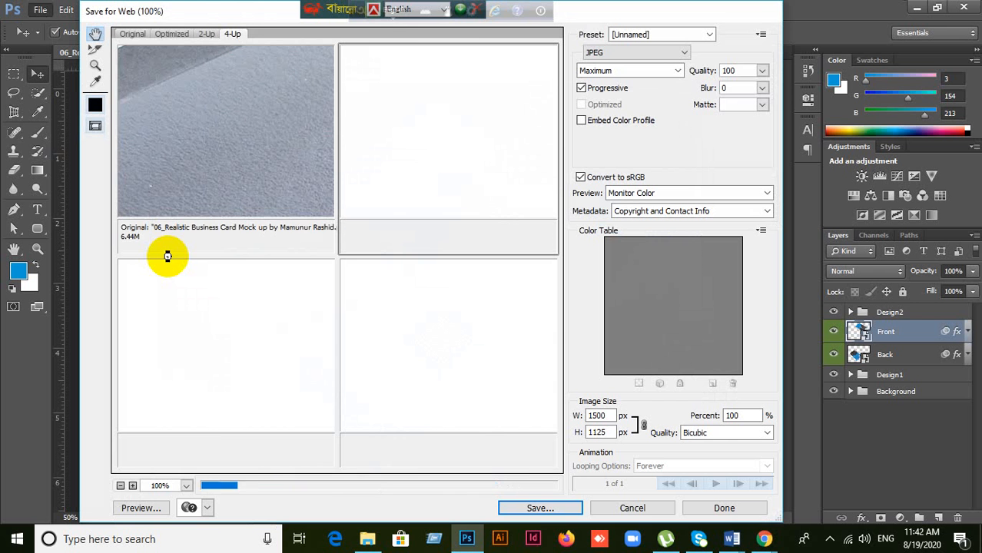
click(651, 509)
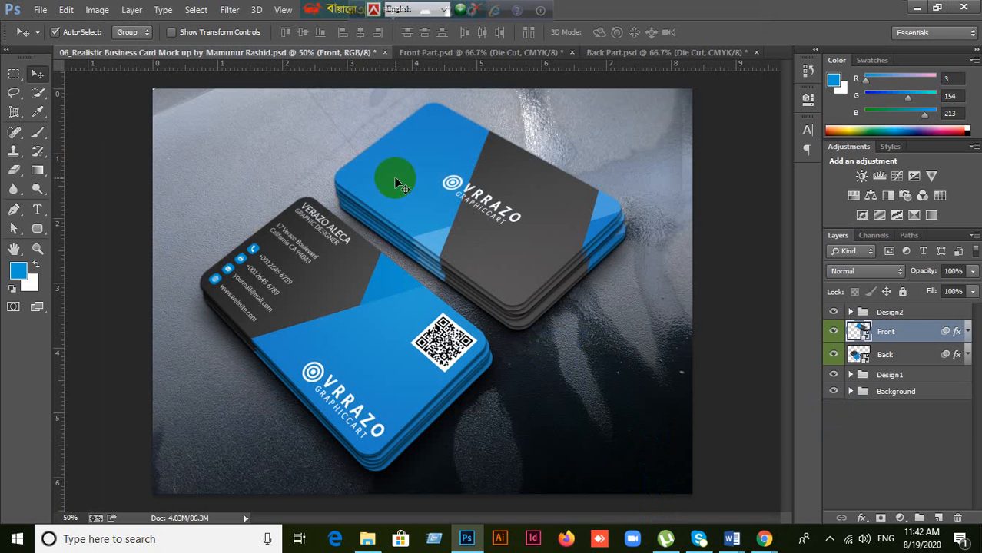
Close the realistic business card mockup and the blue Front Part document without saving changes.
click(384, 53)
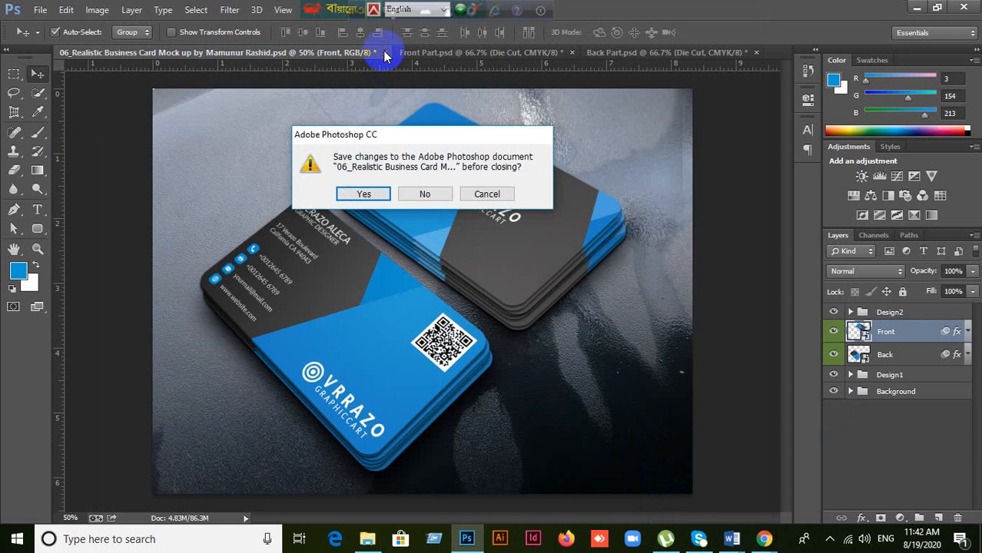
click(419, 193)
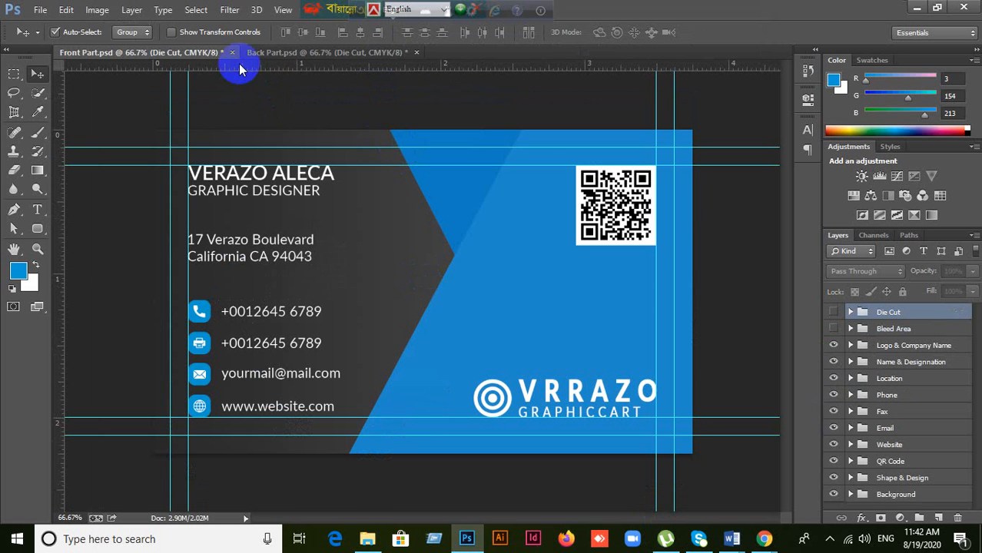
click(230, 53)
click(422, 196)
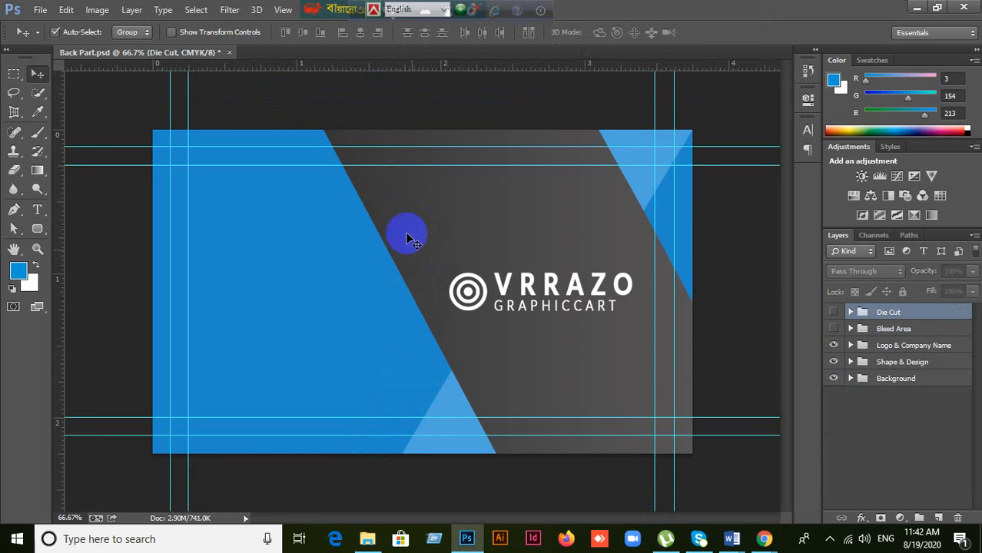
Open Front Part and Back Part from the Red folder in Photoshop without updating their text layers.
click(363, 535)
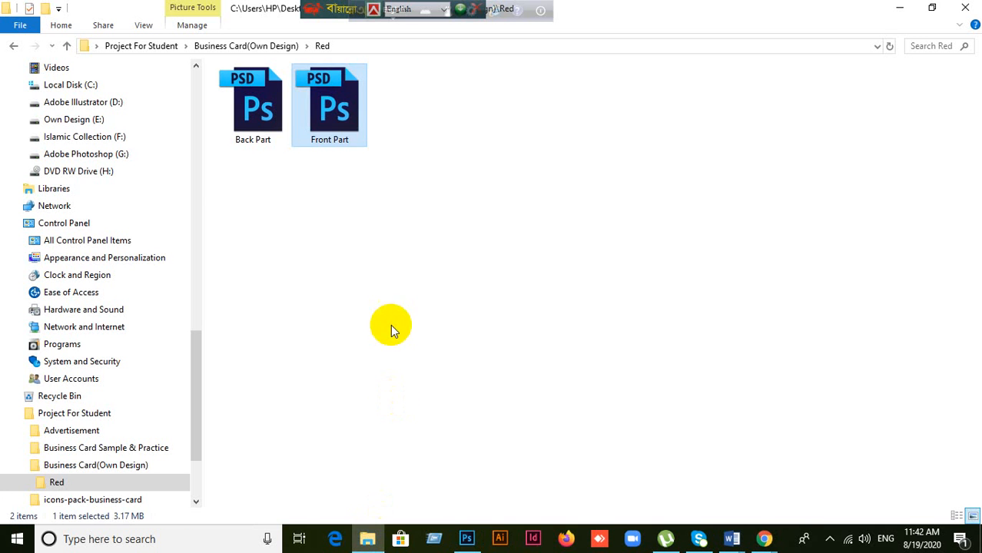
drag(348, 103, 640, 26)
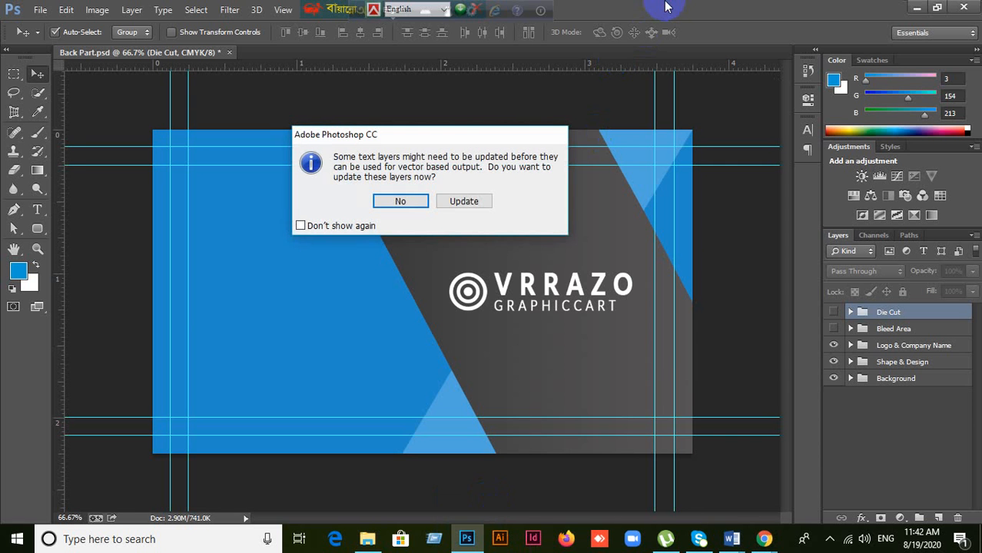
click(409, 202)
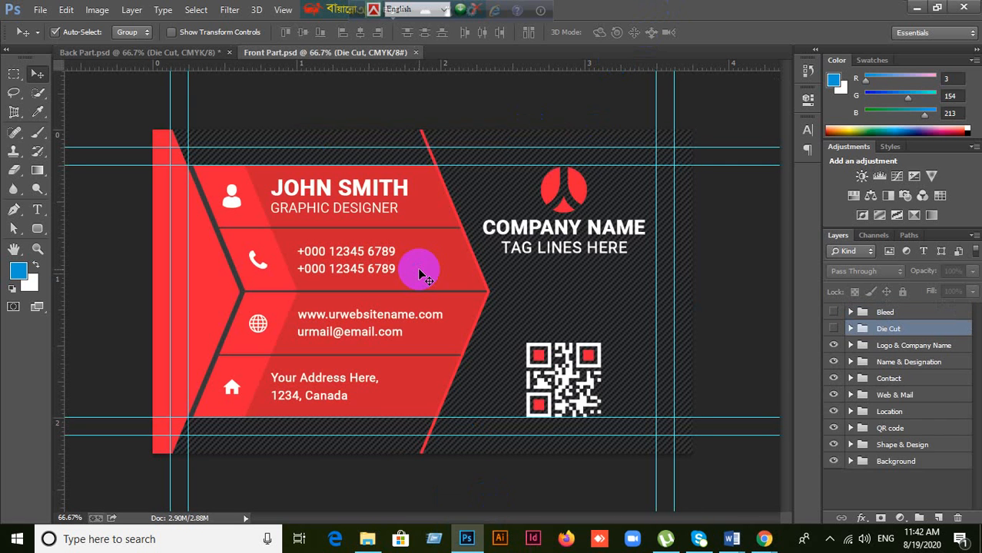
click(368, 538)
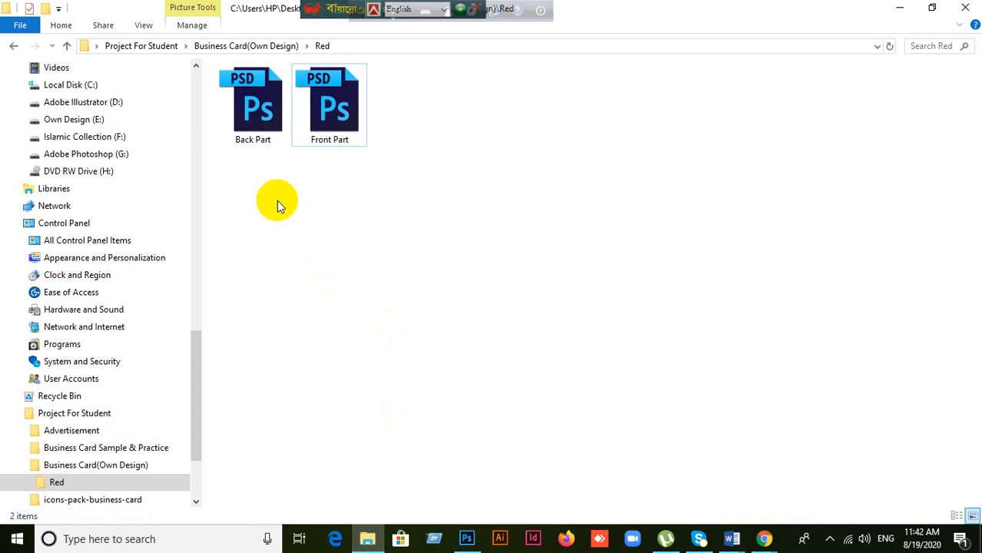
drag(253, 107, 691, 7)
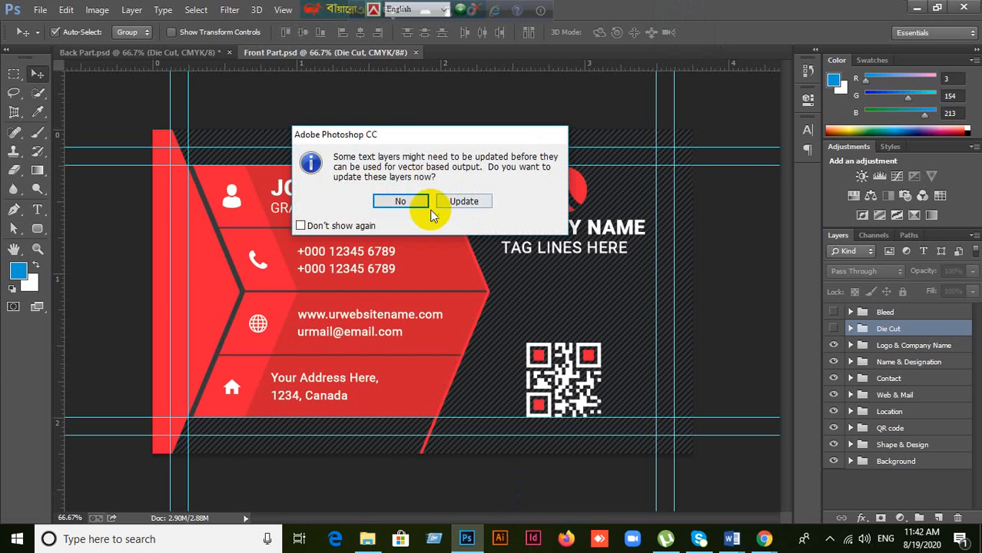
click(392, 201)
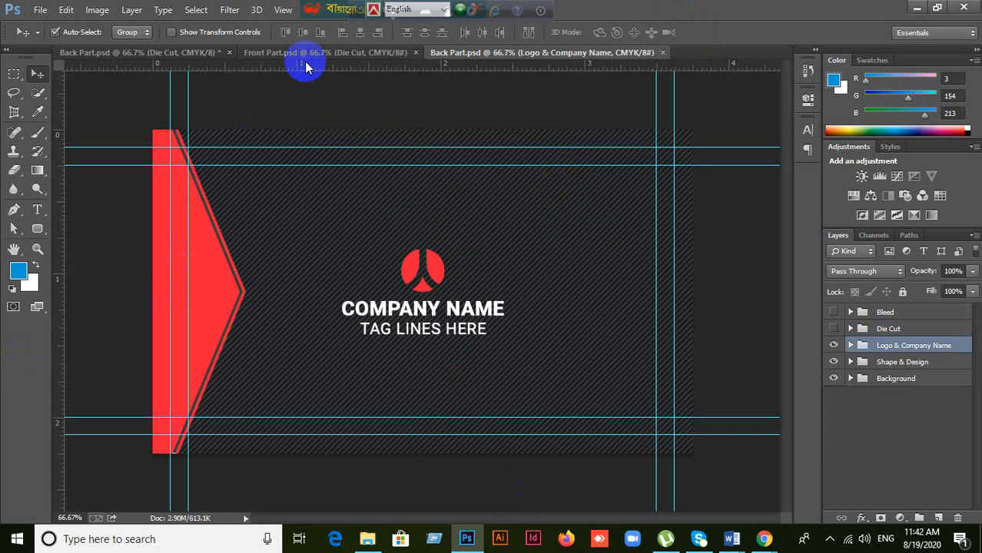
Switch to the red Front Part document and check its Die Cut group and overall card design.
click(315, 53)
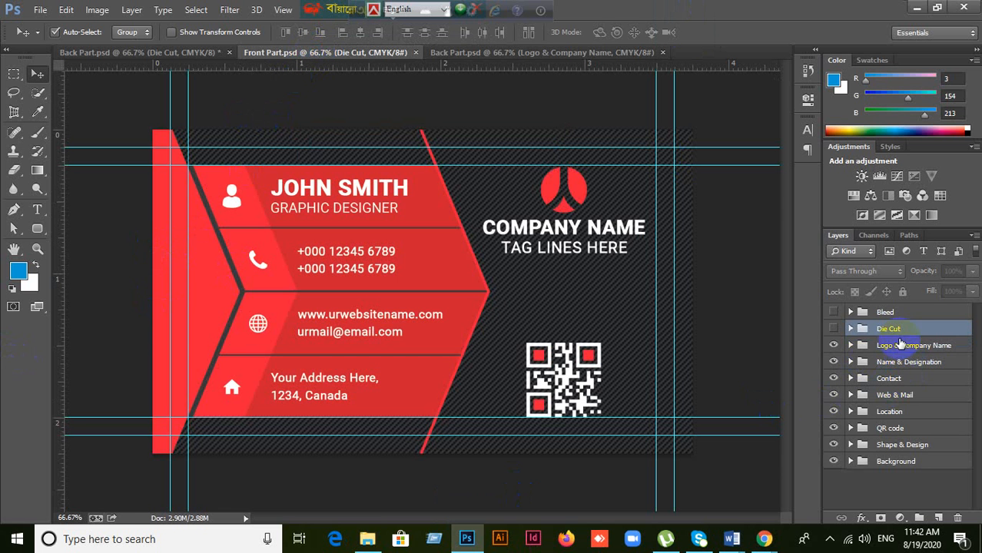
click(832, 329)
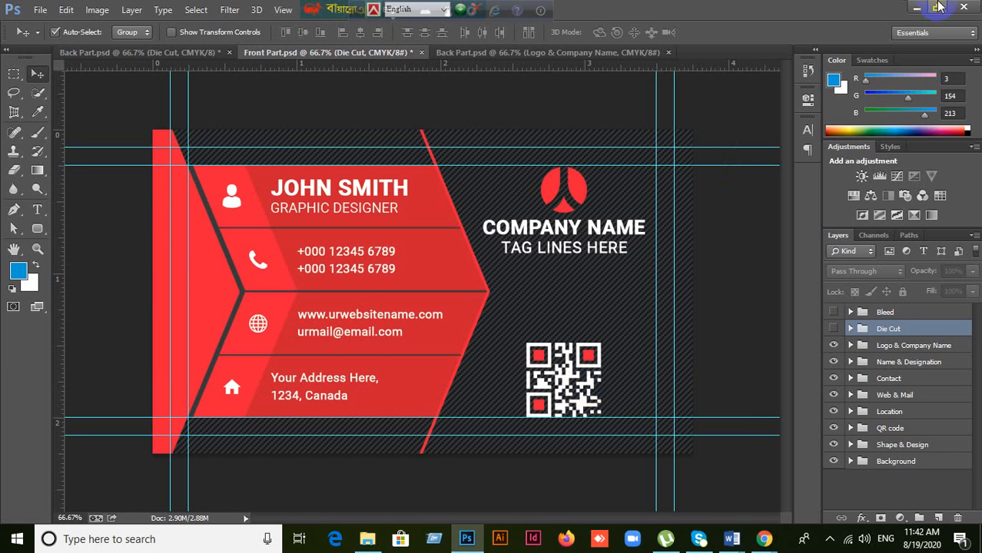
click(700, 176)
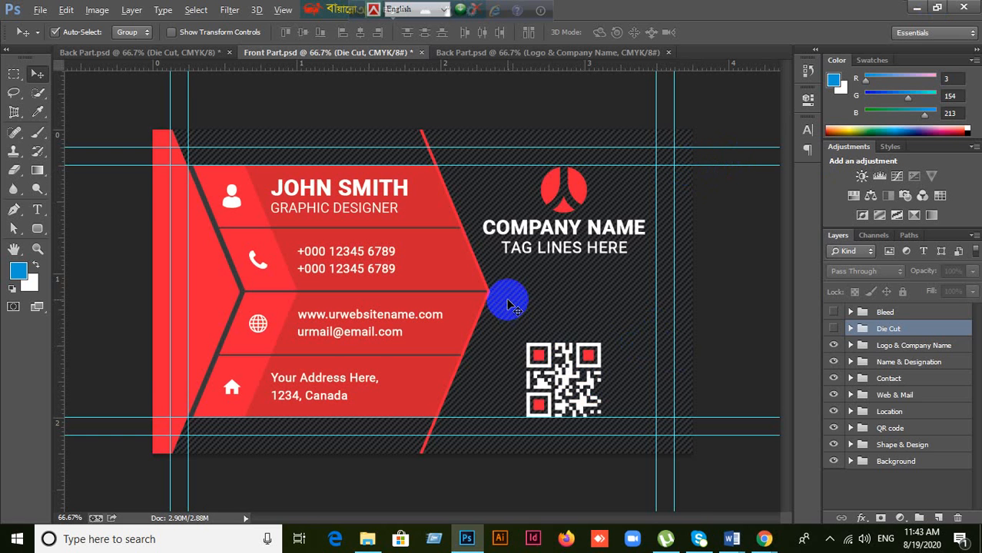
scroll(509, 304, up, 1)
scroll(509, 304, down, 1)
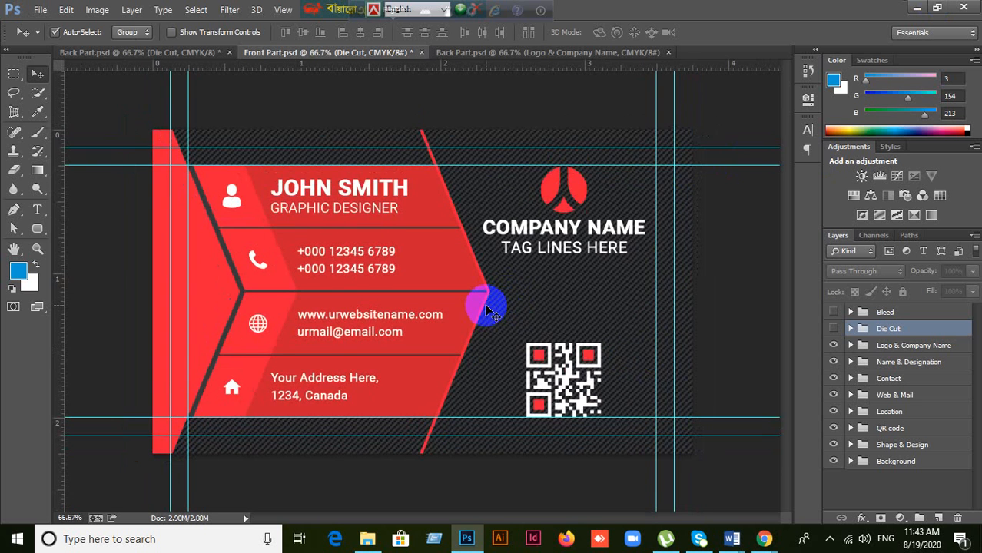
scroll(488, 307, down, 1)
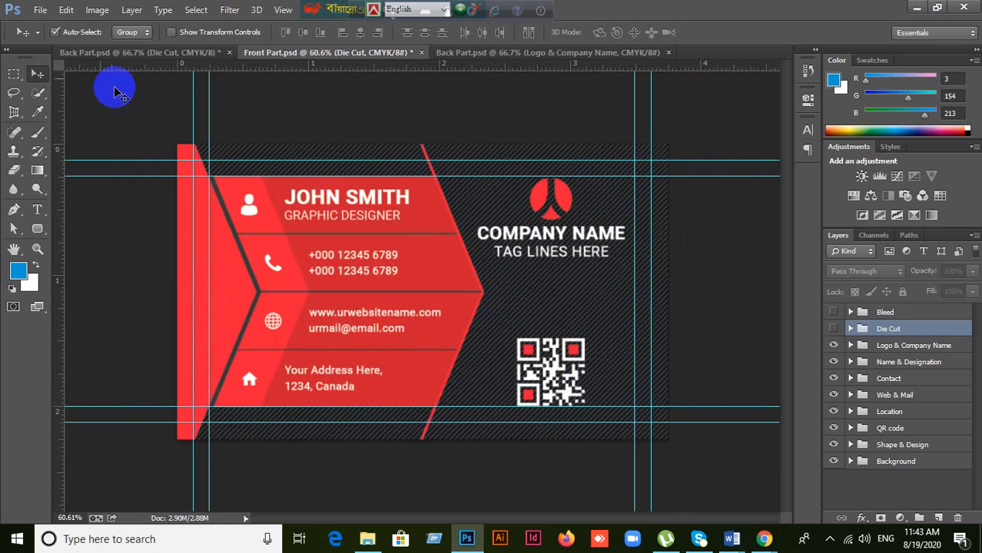
Close the blue Back Part document without saving changes.
click(82, 51)
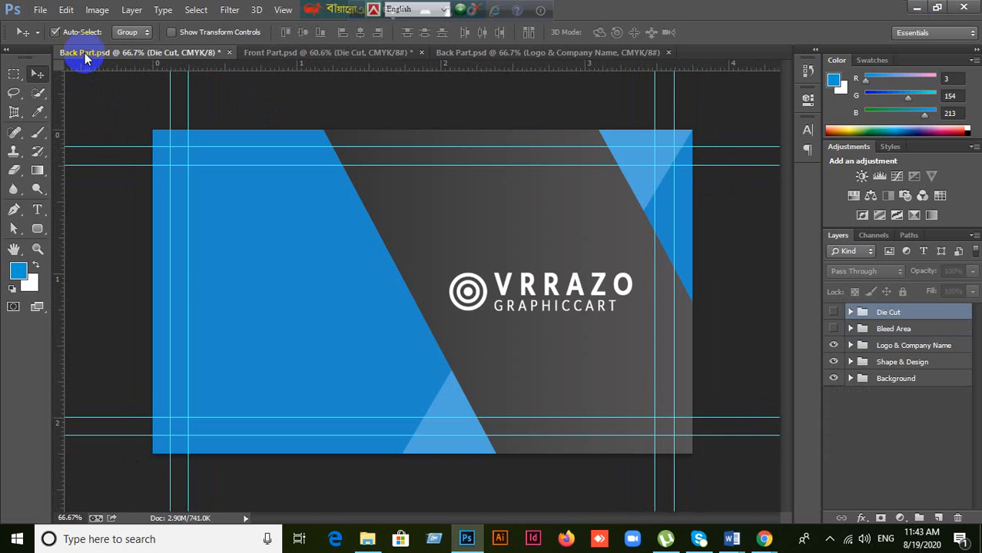
click(229, 52)
click(436, 193)
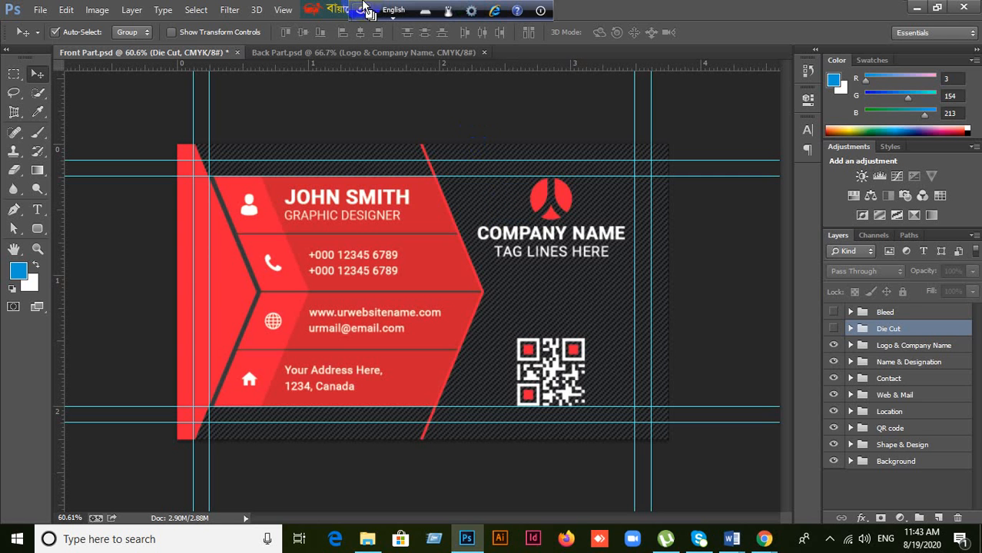
Create a new 1050 x 601 px CMYK document at 300 pixels/inch with a white background.
click(42, 11)
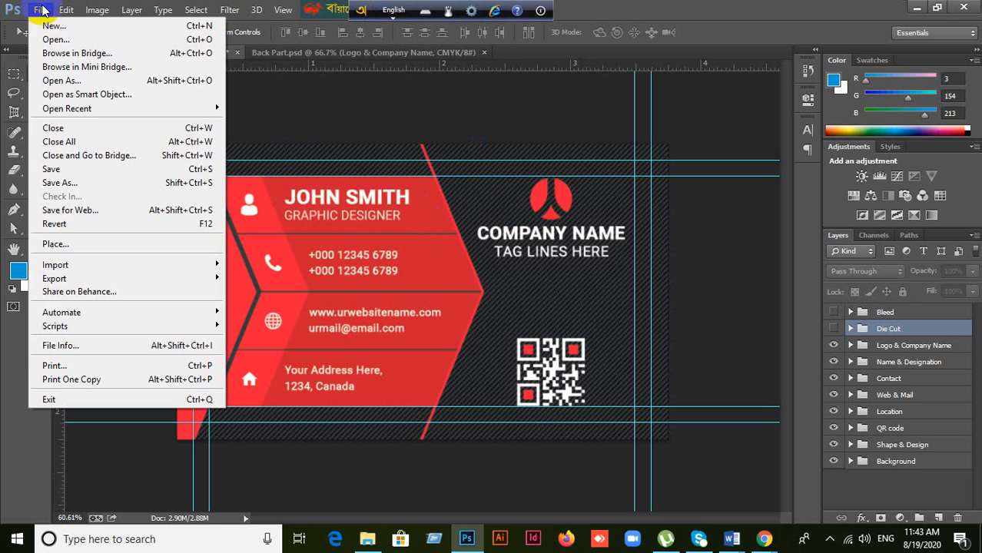
click(47, 24)
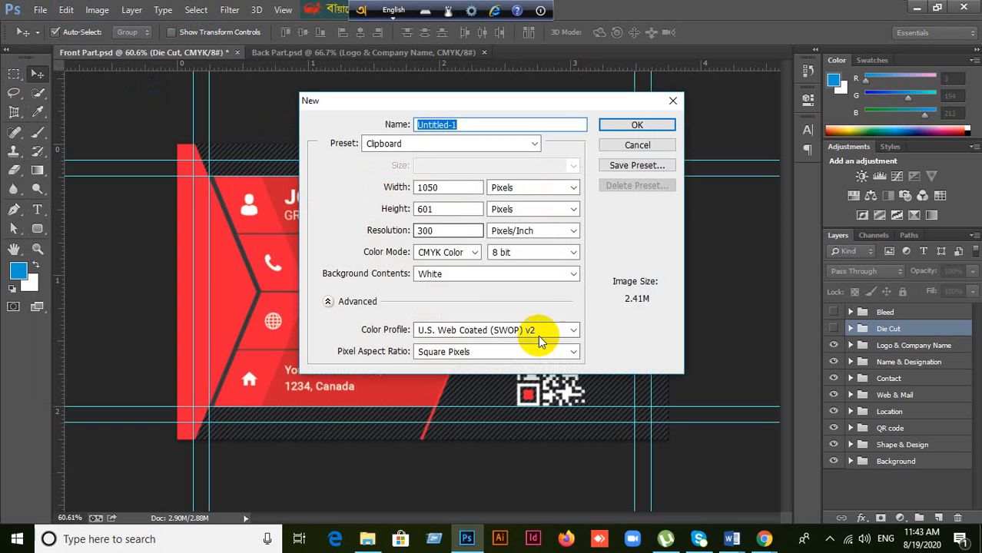
click(644, 128)
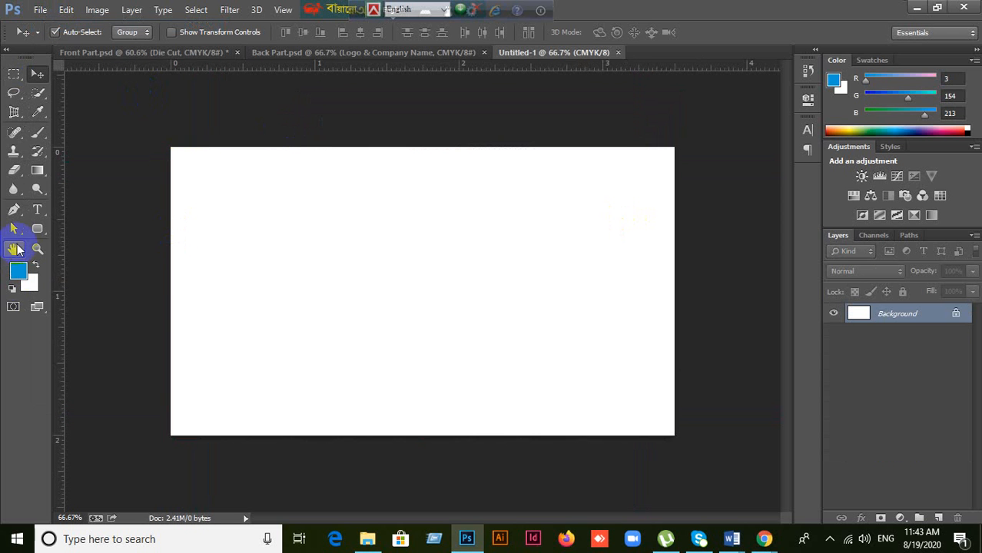
Draw a rectangle about 455 x 334 px near the canvas centre with a solid blue fill and no stroke.
drag(37, 228, 74, 230)
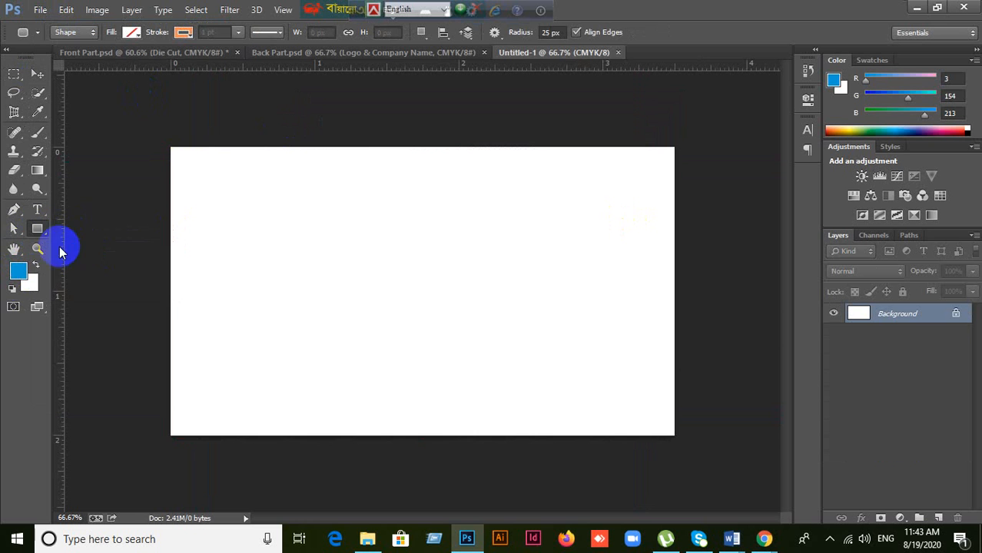
drag(297, 201, 514, 363)
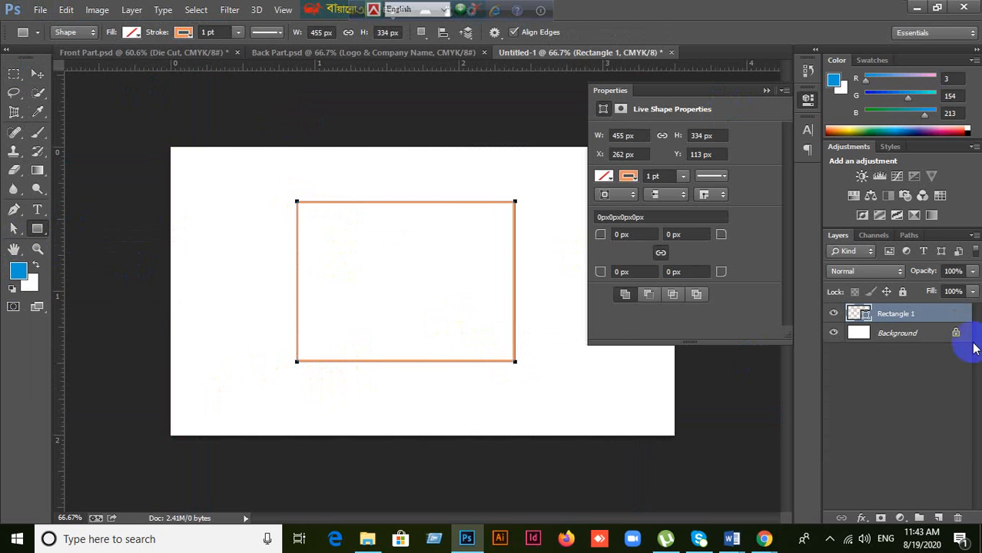
click(184, 34)
click(128, 62)
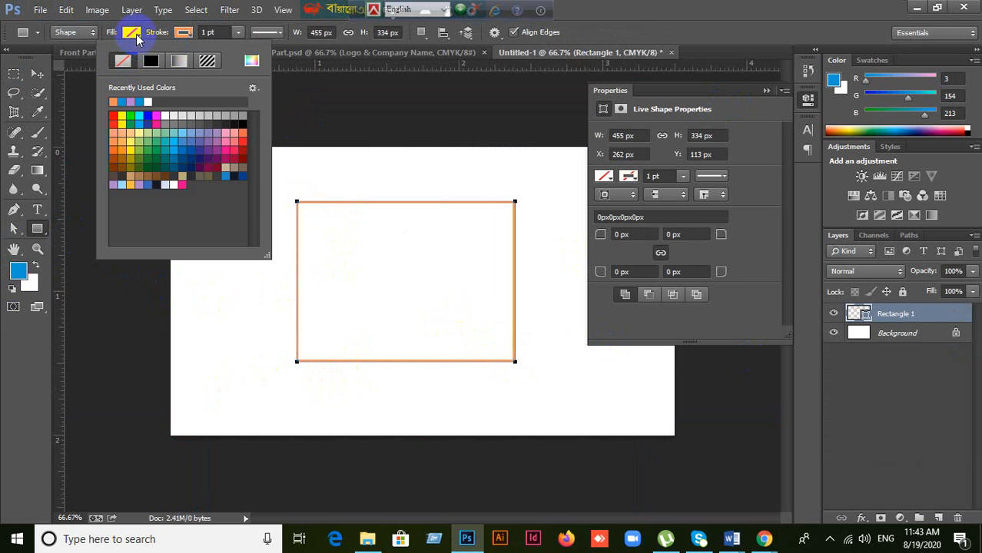
click(151, 61)
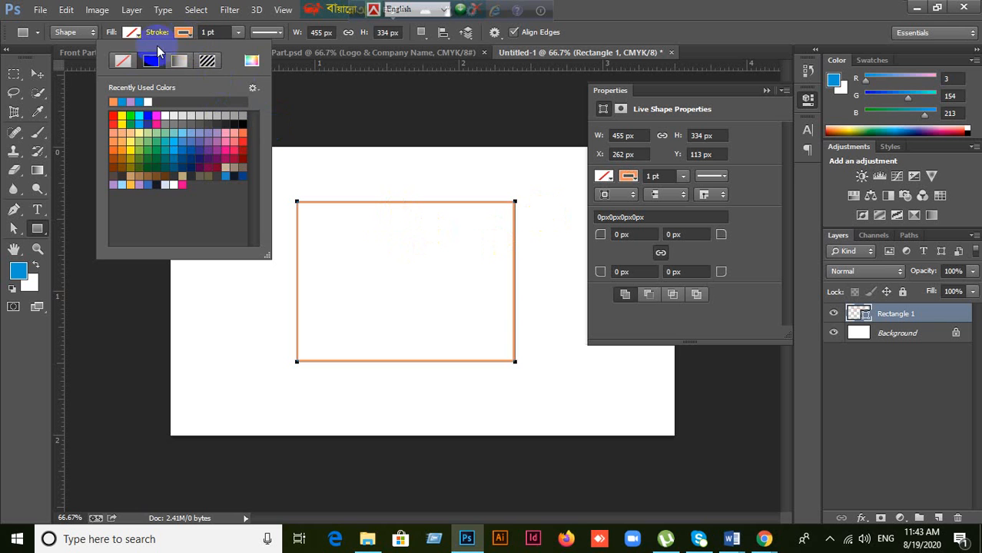
click(140, 33)
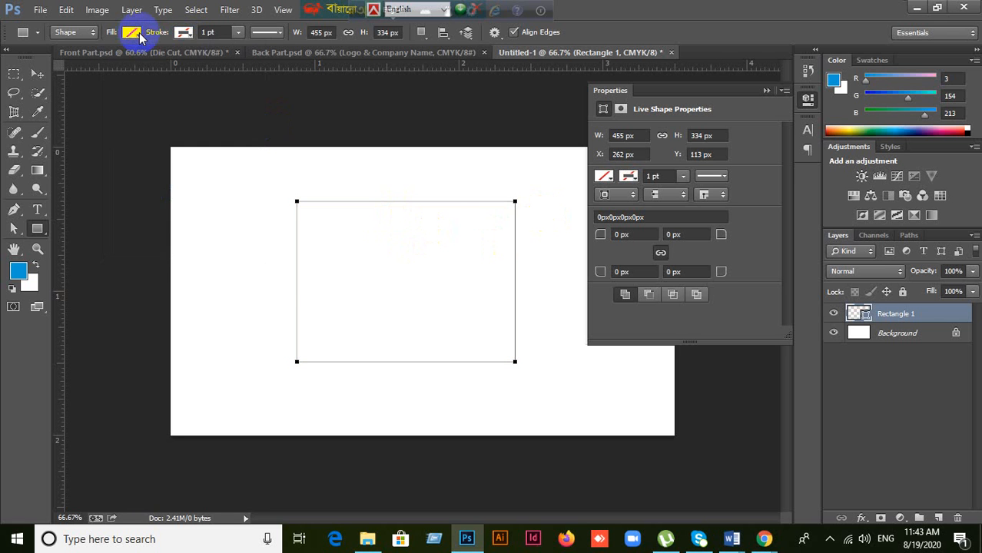
click(139, 33)
click(139, 33)
click(135, 35)
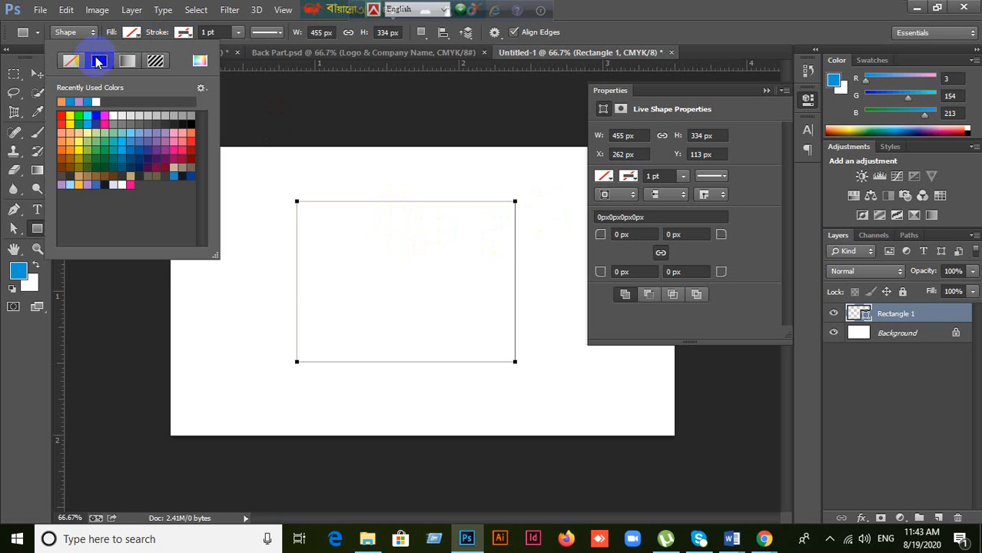
click(97, 61)
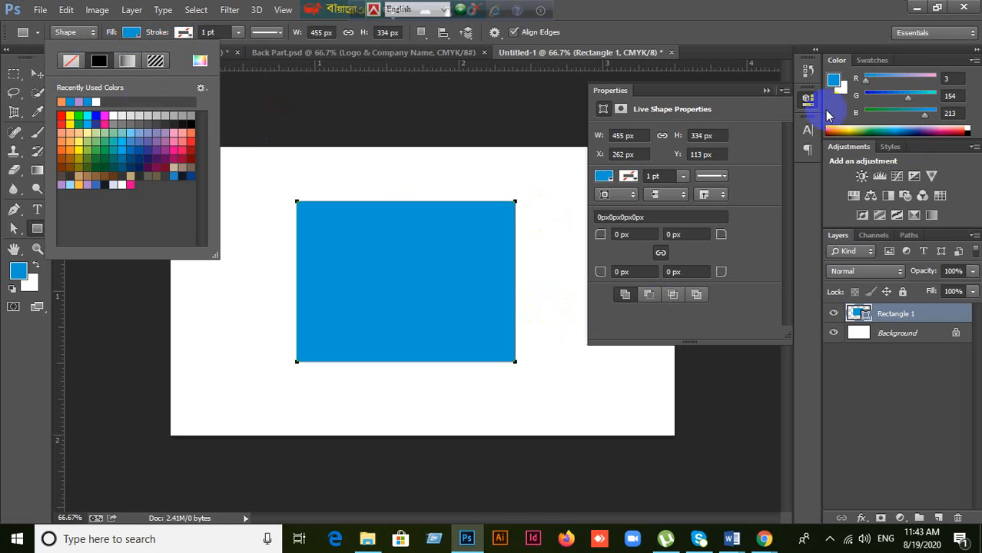
click(767, 90)
click(767, 90)
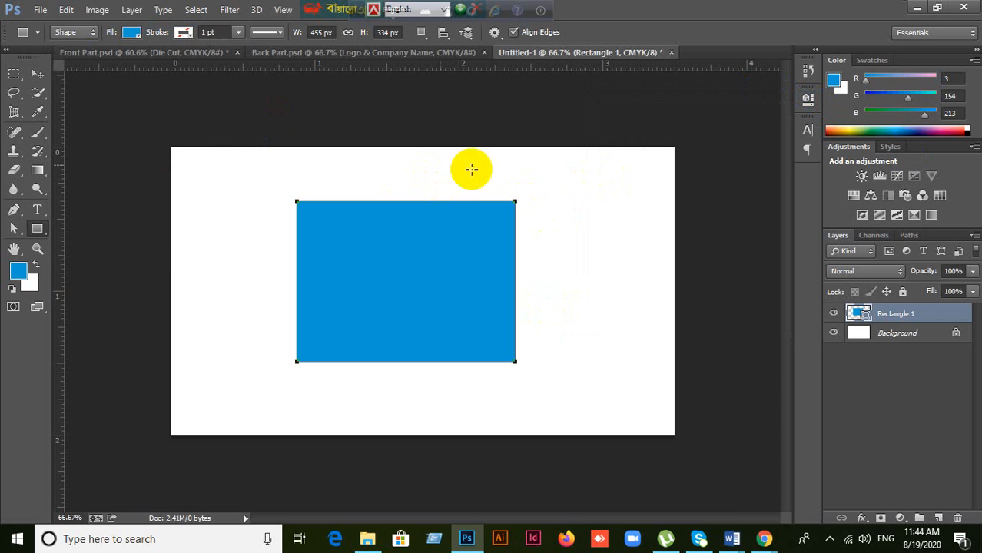
click(37, 73)
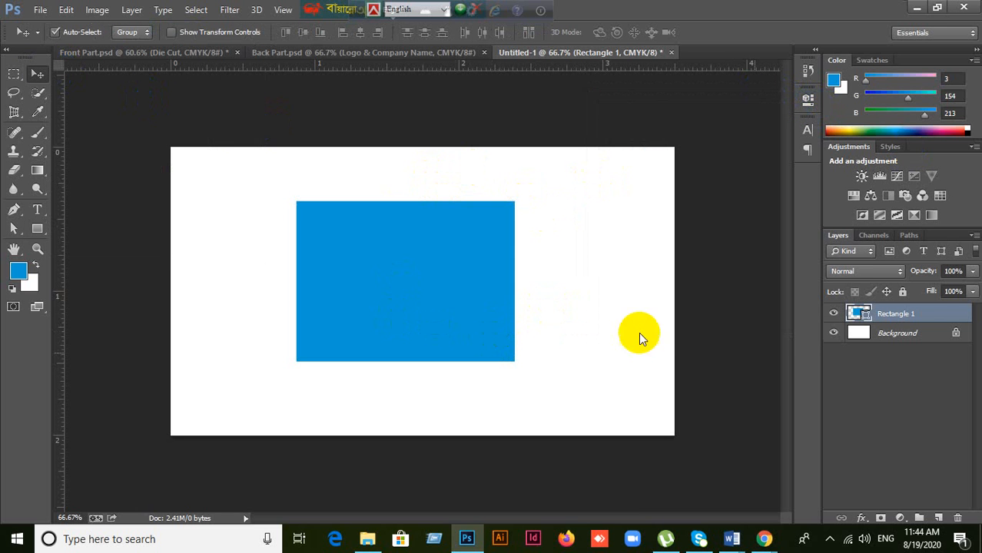
double_click(932, 314)
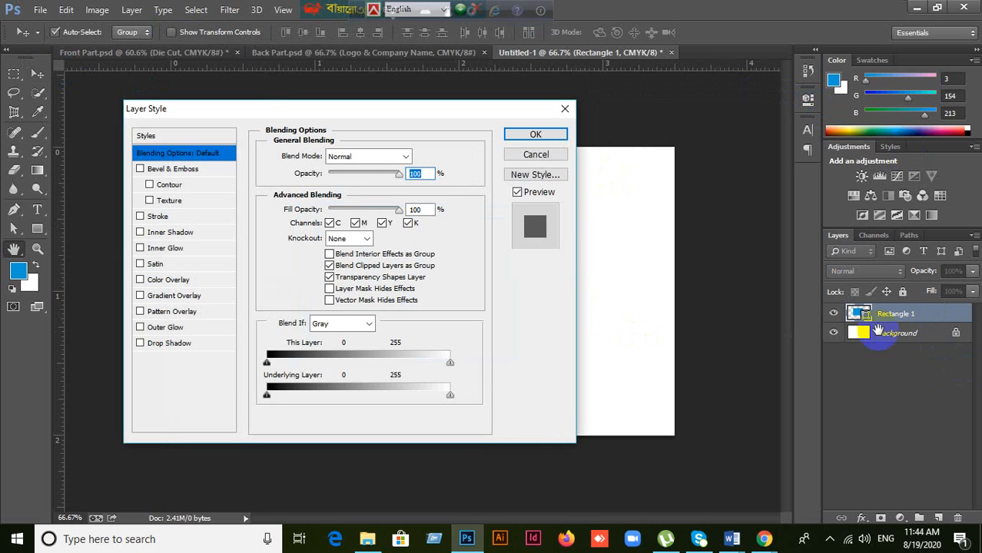
click(159, 314)
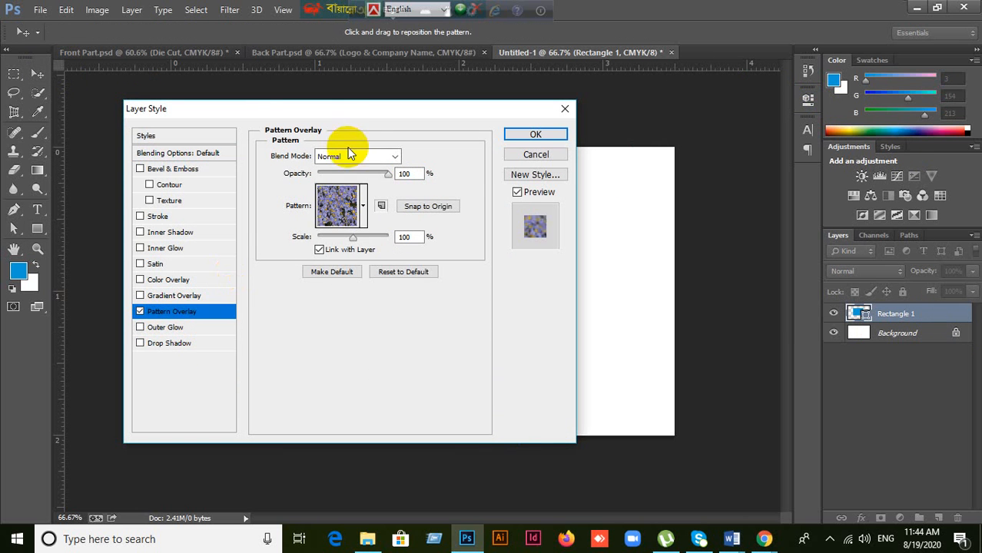
drag(368, 118, 788, 110)
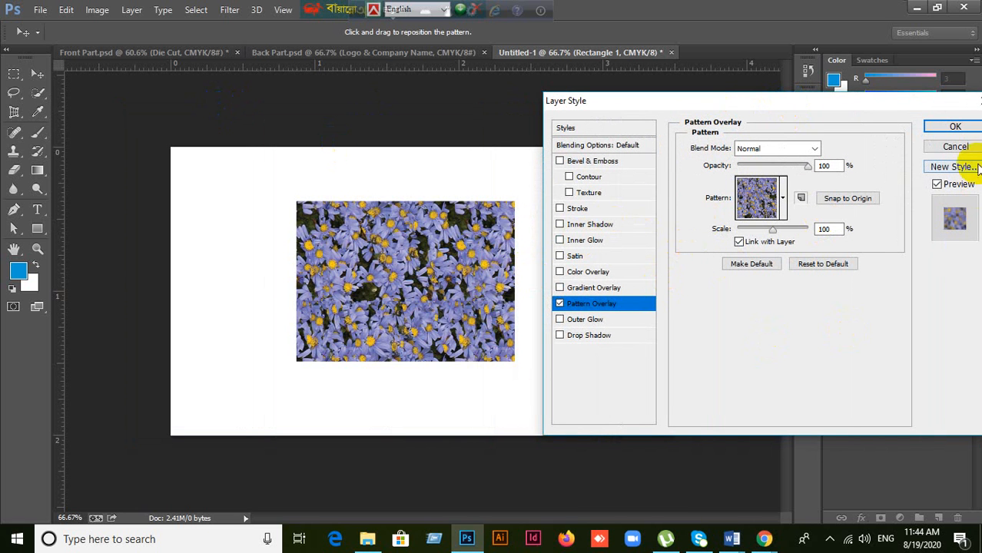
click(955, 146)
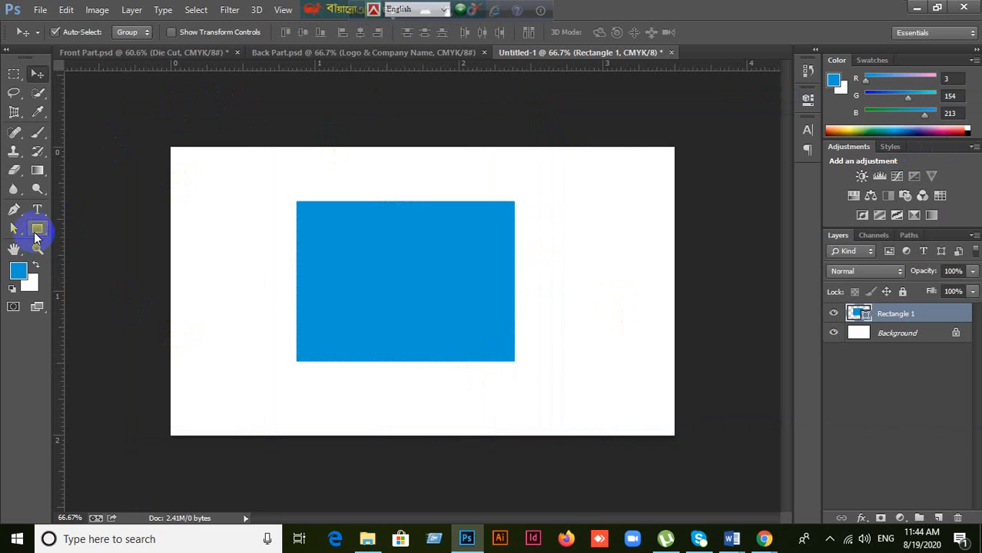
Try the purple flower pattern as the rectangle's shape fill and look through the remaining pattern swatches.
click(37, 229)
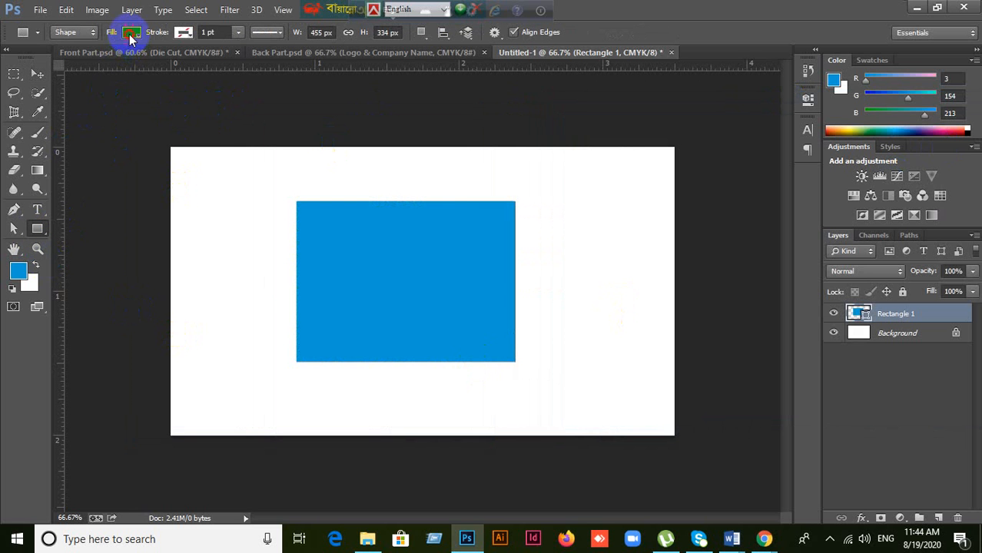
click(131, 35)
click(154, 63)
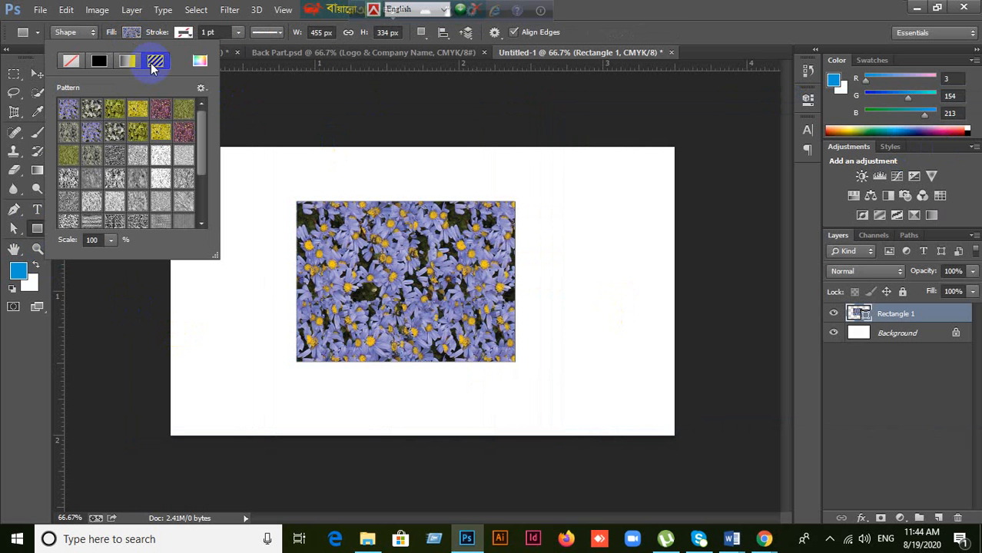
drag(202, 158, 202, 217)
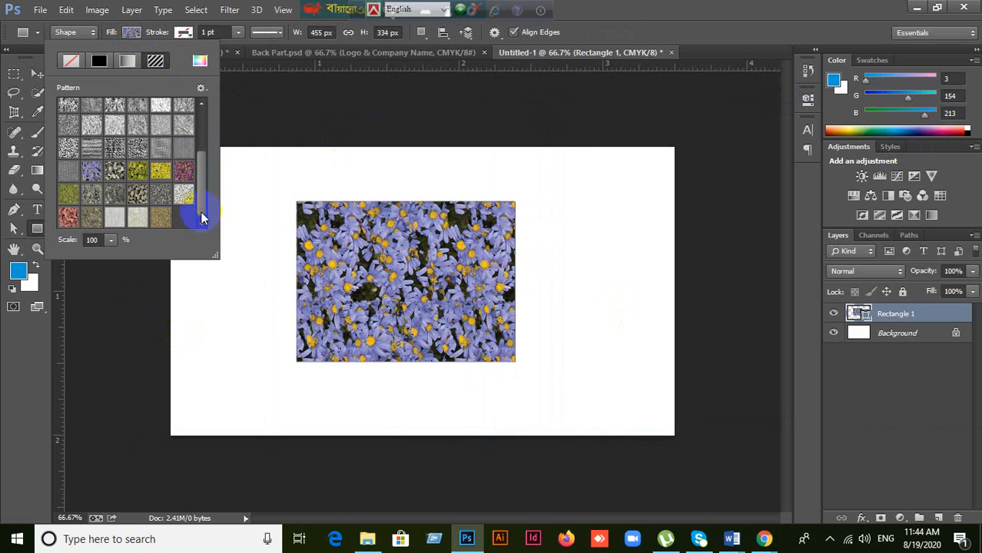
View the fill pattern options without choosing any, and refill the rectangle with the solid blue foreground colour.
click(201, 87)
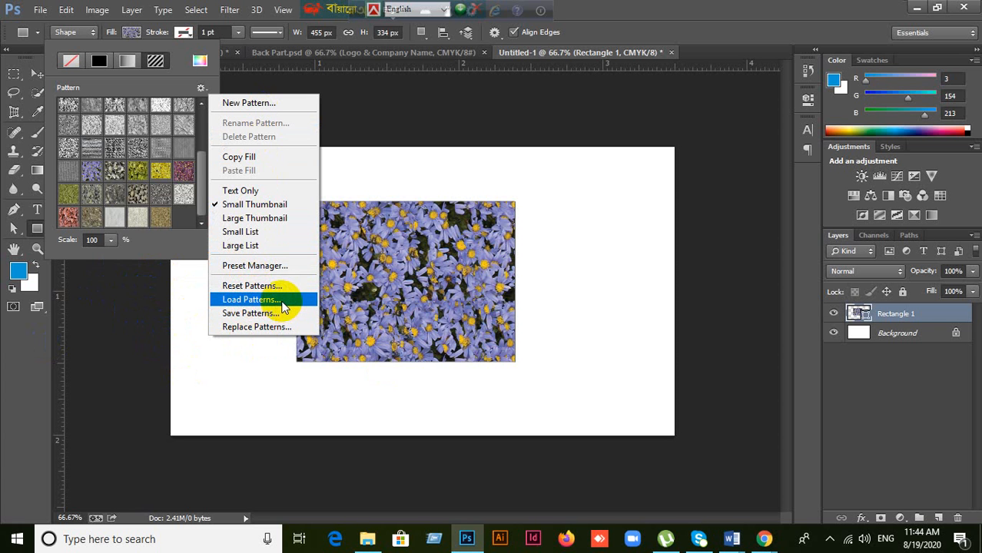
click(201, 90)
click(201, 90)
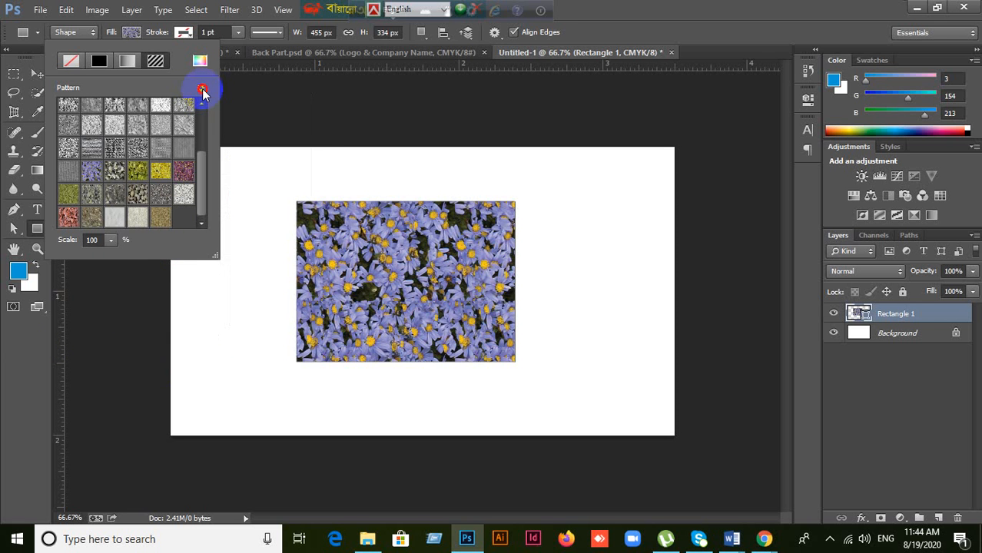
click(658, 10)
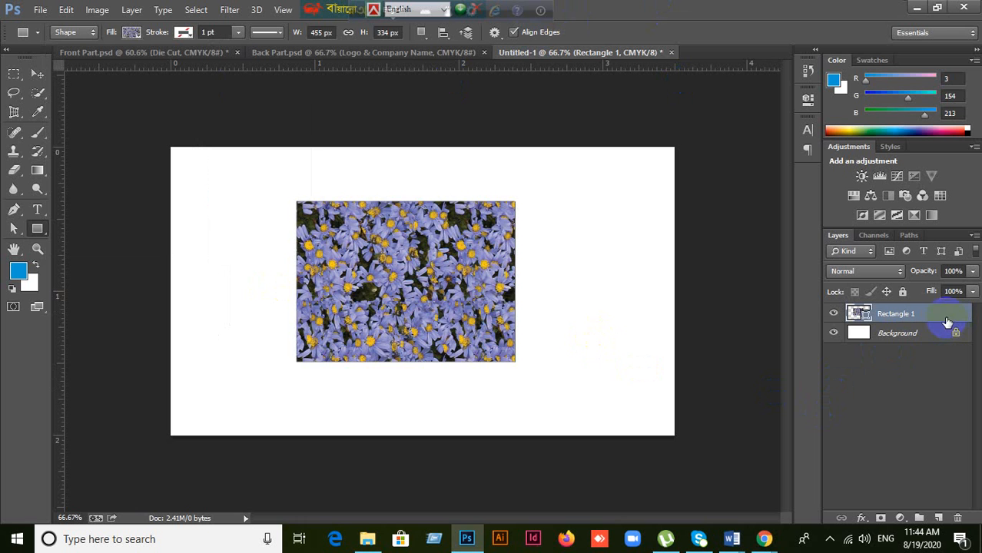
key(alt+Delete)
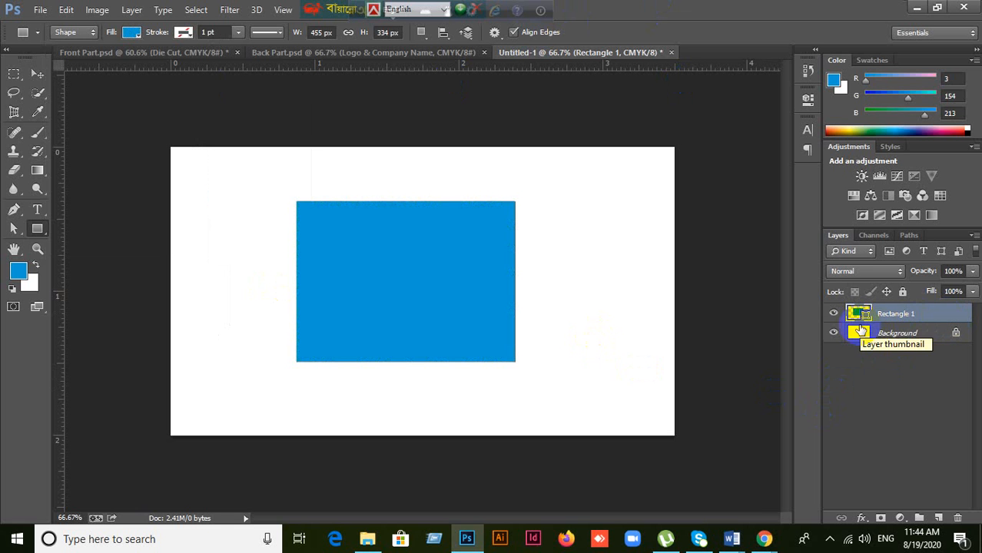
Add a Pattern Overlay effect to the Rectangle 1 layer and show its available patterns.
double_click(938, 317)
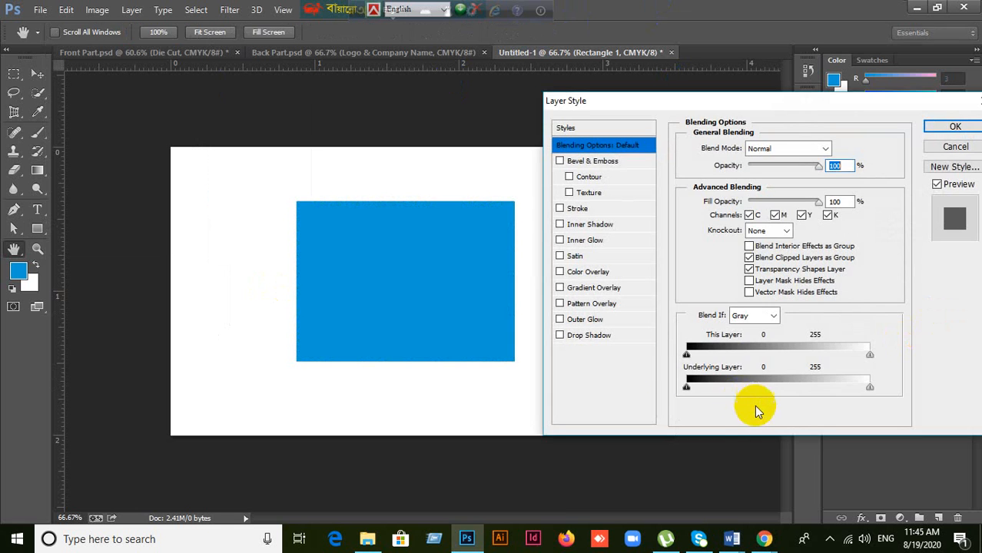
click(584, 304)
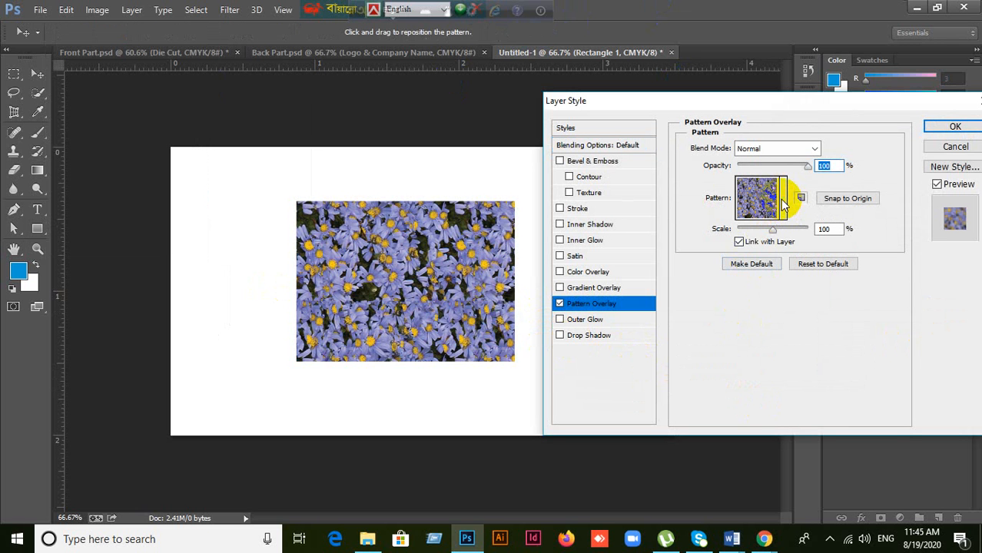
click(784, 201)
click(759, 206)
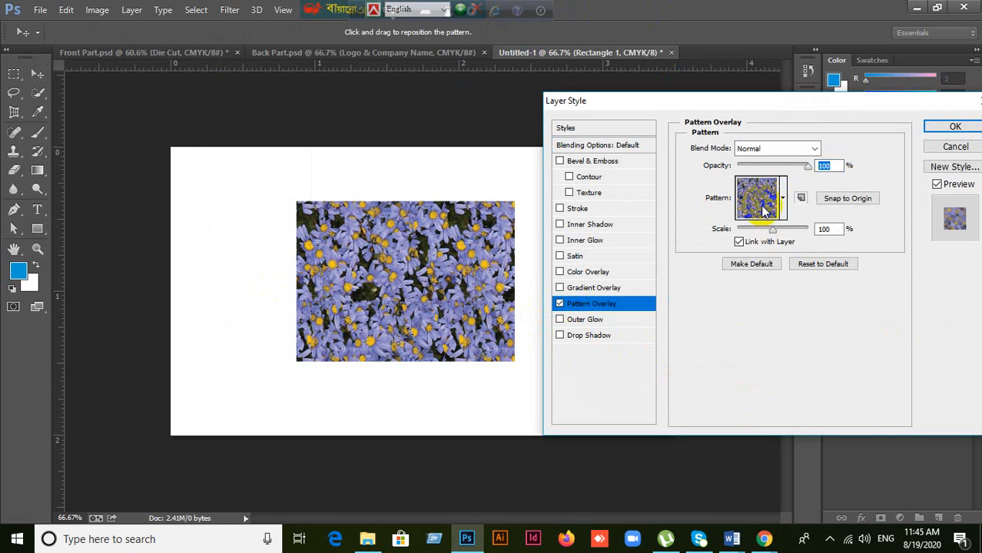
click(783, 198)
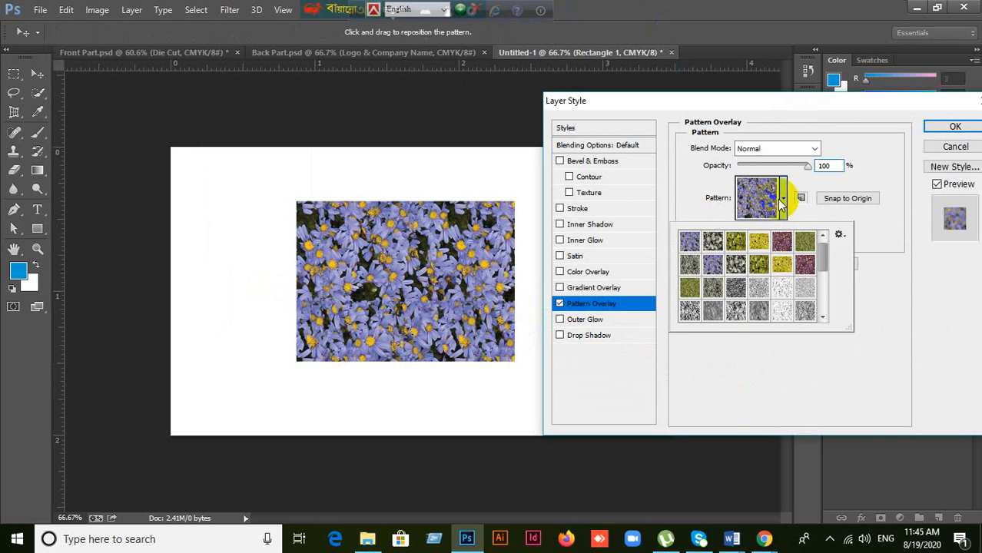
Replace the current overlay pattern presets with the Texture Fill set.
click(840, 235)
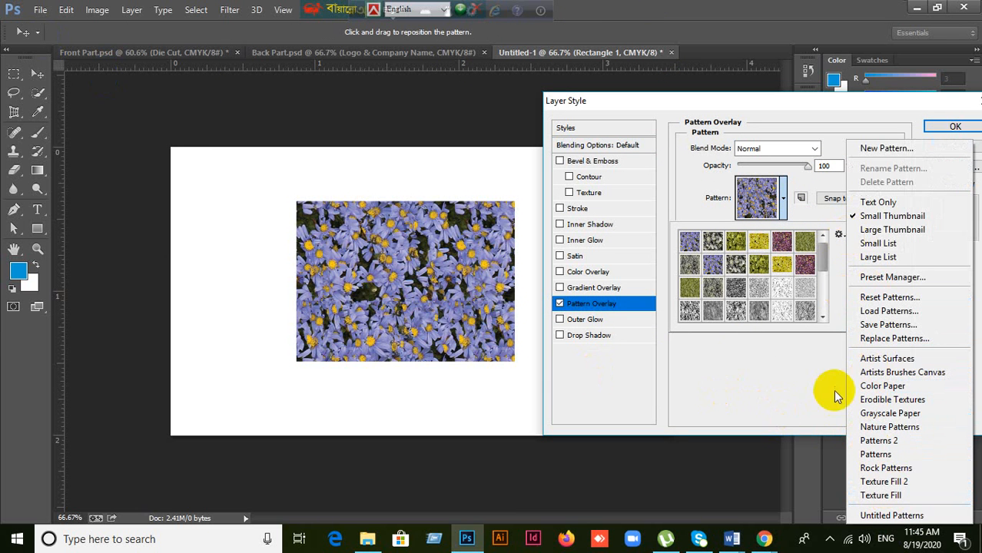
click(888, 496)
click(384, 200)
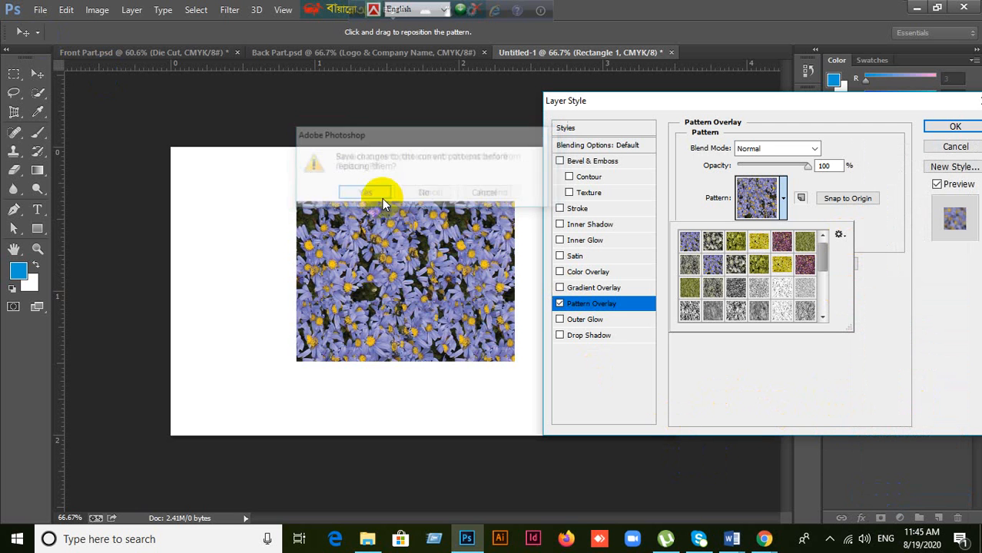
click(357, 193)
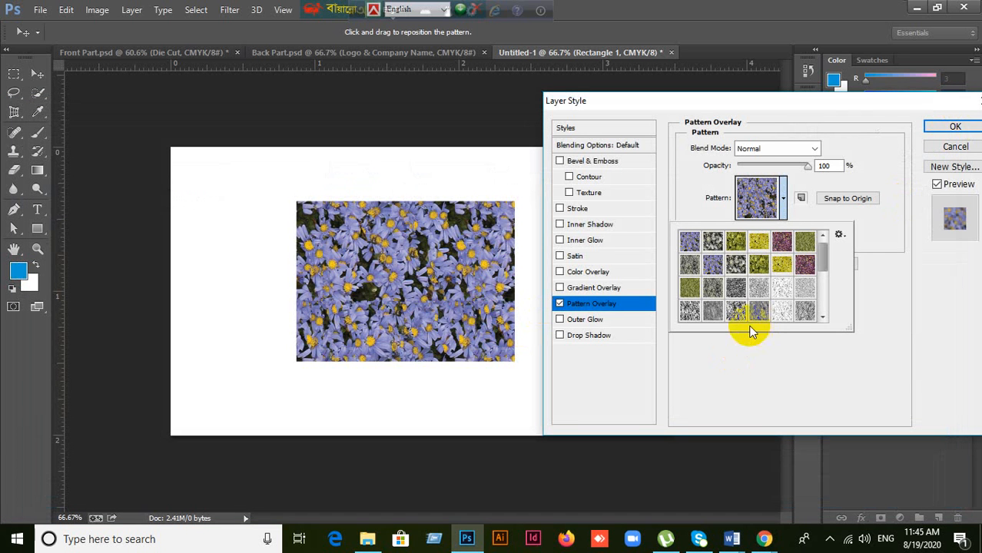
click(624, 304)
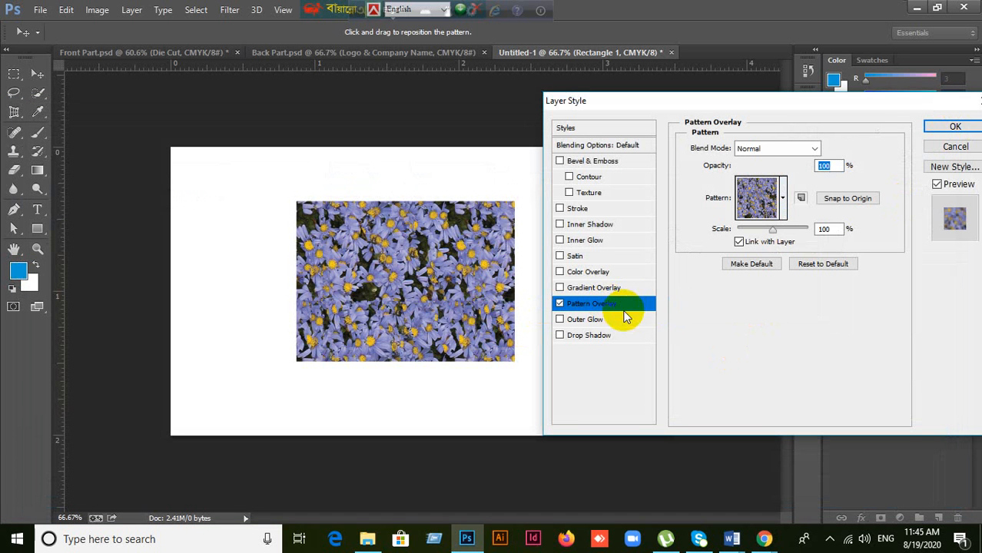
Try out various grayscale patterns from the Texture Fill set as the rectangle's overlay.
click(781, 201)
click(735, 266)
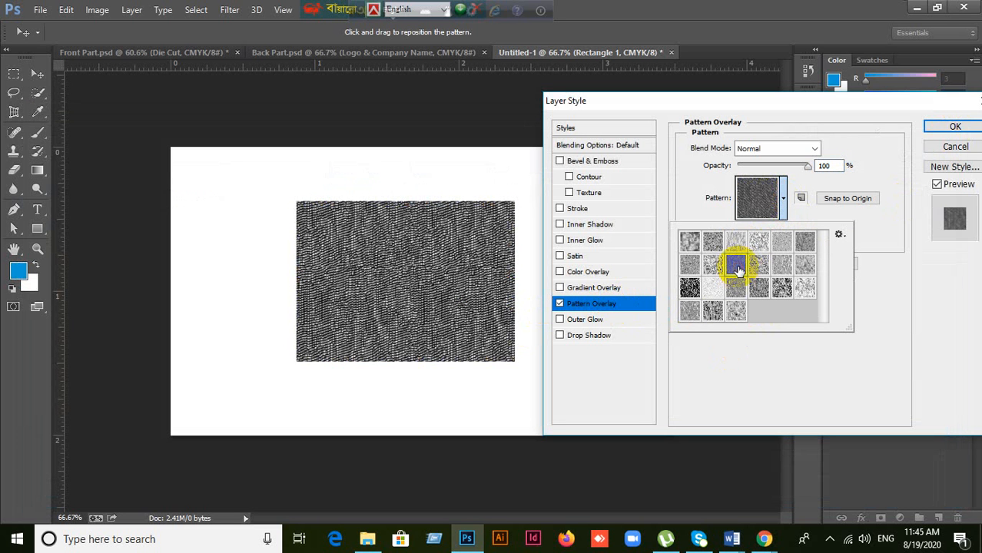
click(710, 242)
click(692, 286)
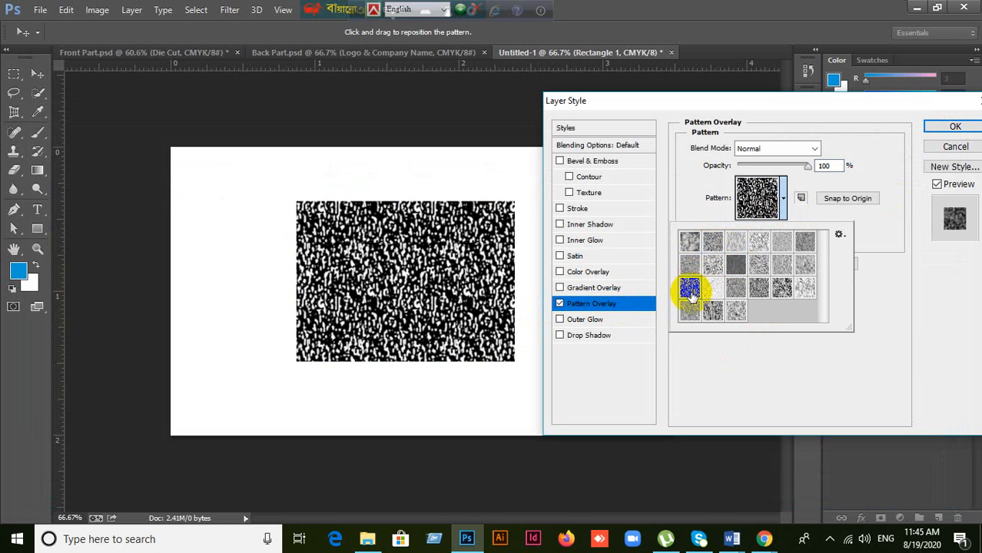
click(738, 289)
click(783, 286)
click(803, 264)
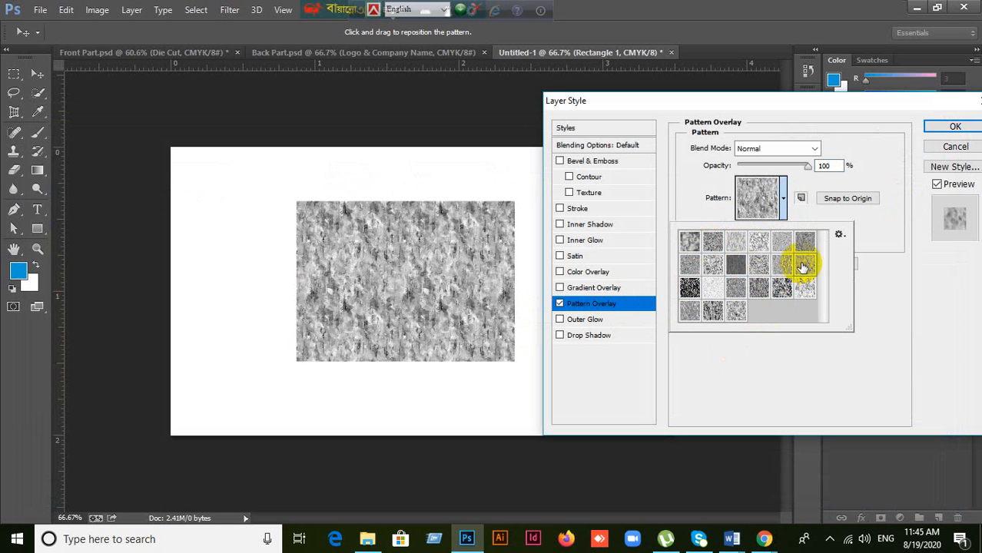
click(805, 244)
click(781, 243)
click(759, 243)
click(735, 243)
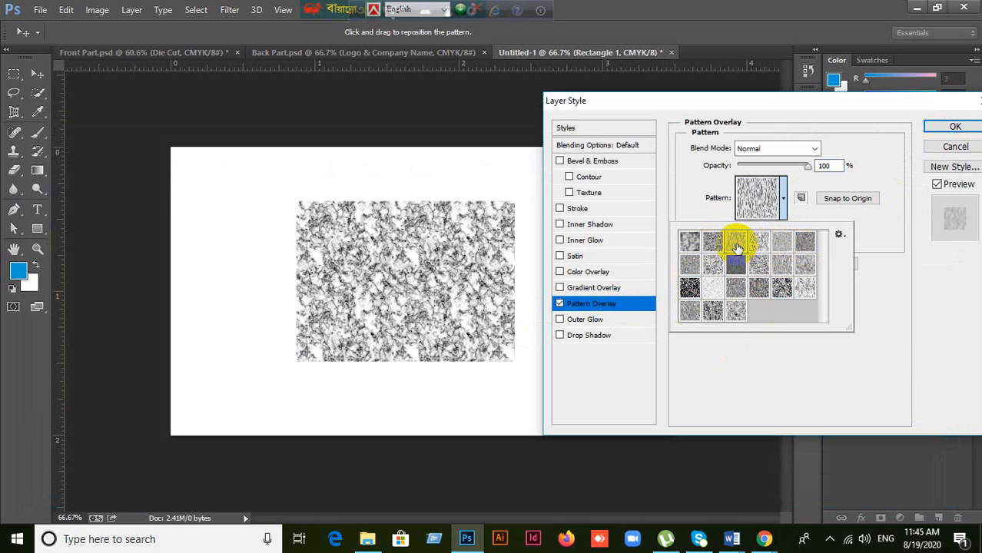
click(736, 266)
click(713, 266)
click(712, 286)
click(690, 287)
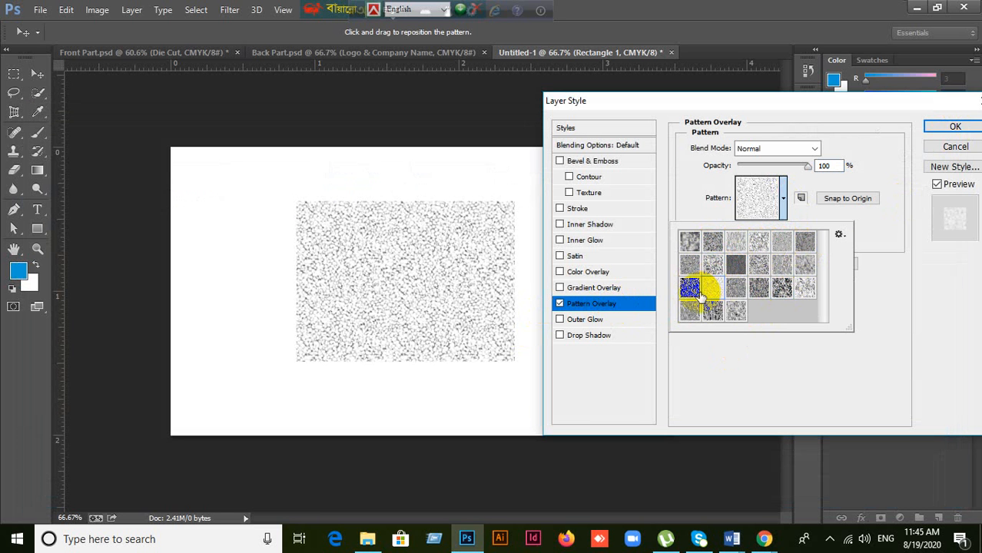
click(690, 311)
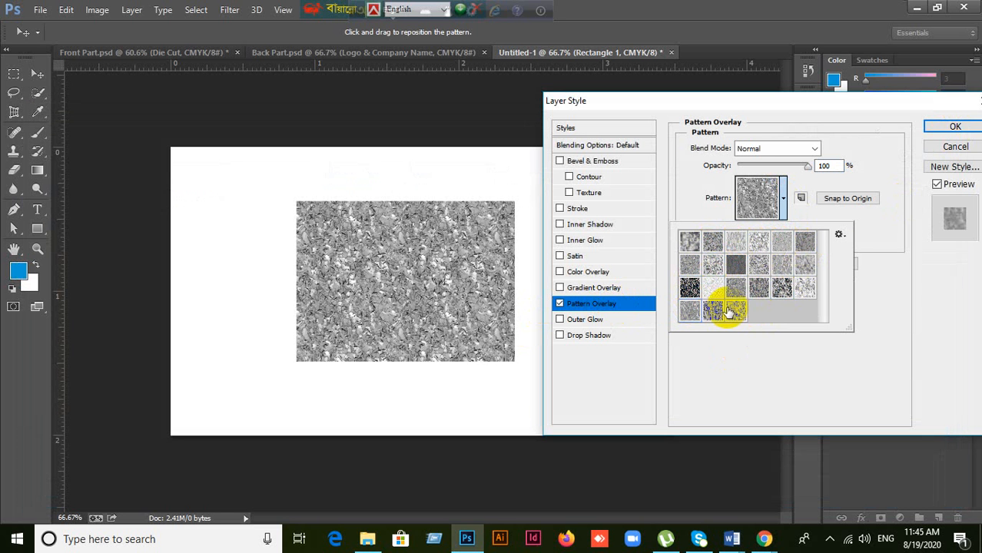
Switch to the Google Meet call in Chrome to admit the waiting participant, and return to Photoshop.
click(765, 539)
click(713, 492)
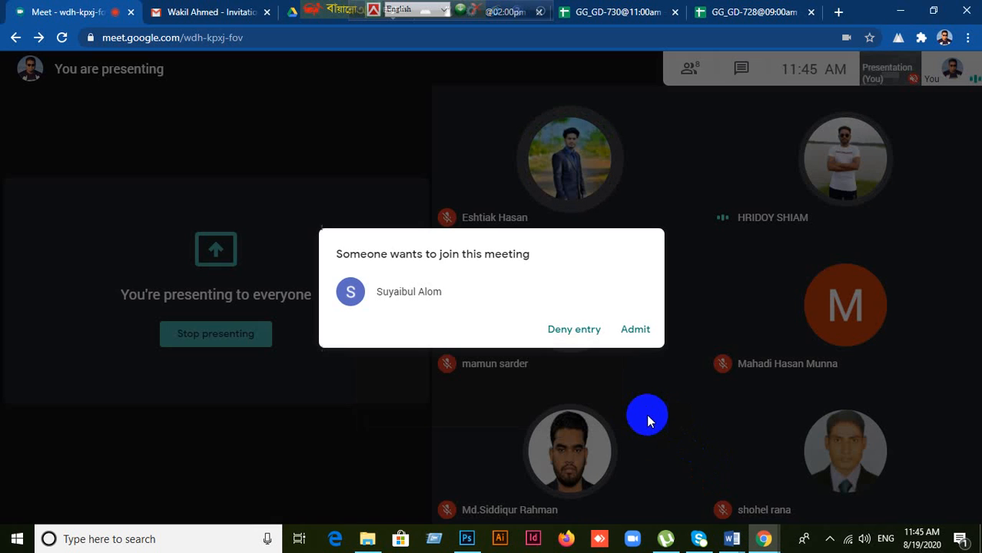
click(636, 330)
click(466, 539)
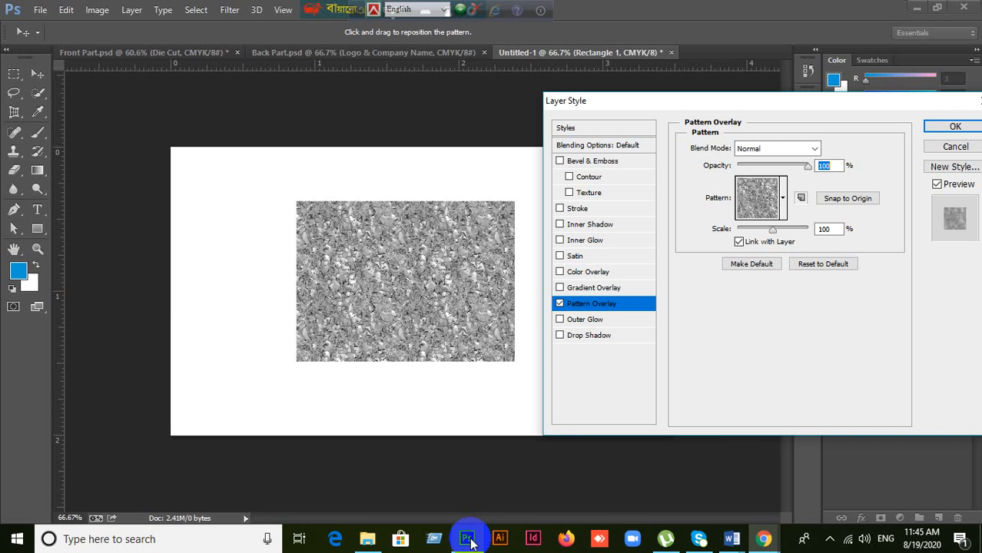
Replace the current overlay pattern presets with the Patterns set.
click(784, 202)
click(840, 235)
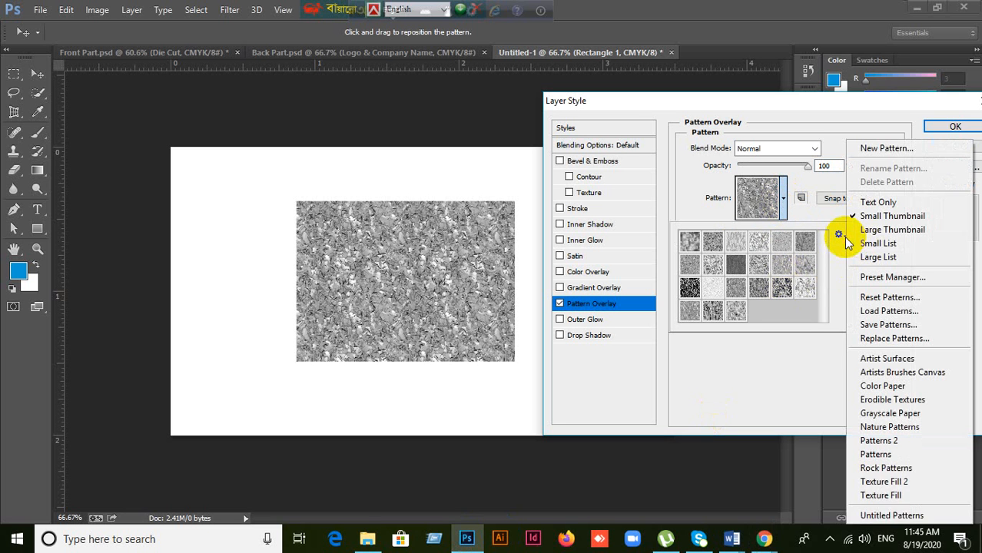
click(890, 457)
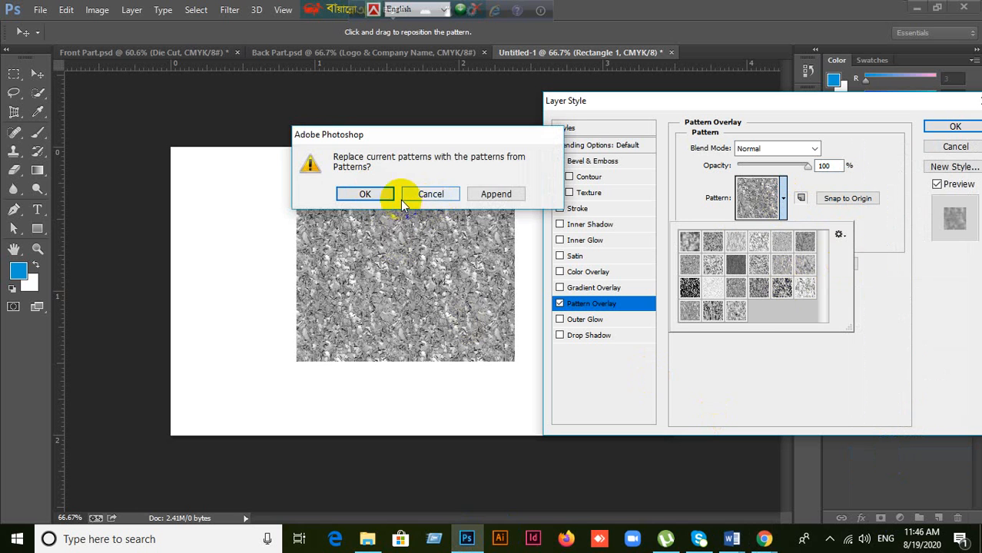
click(366, 194)
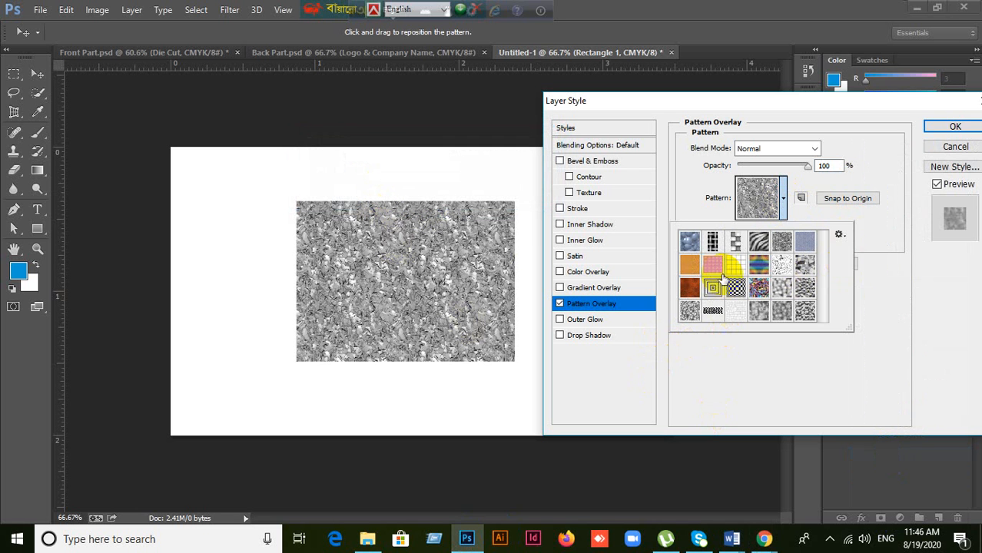
Apply the black-and-gray woven pattern to the rectangle's overlay and reduce its scale to 11%.
click(713, 243)
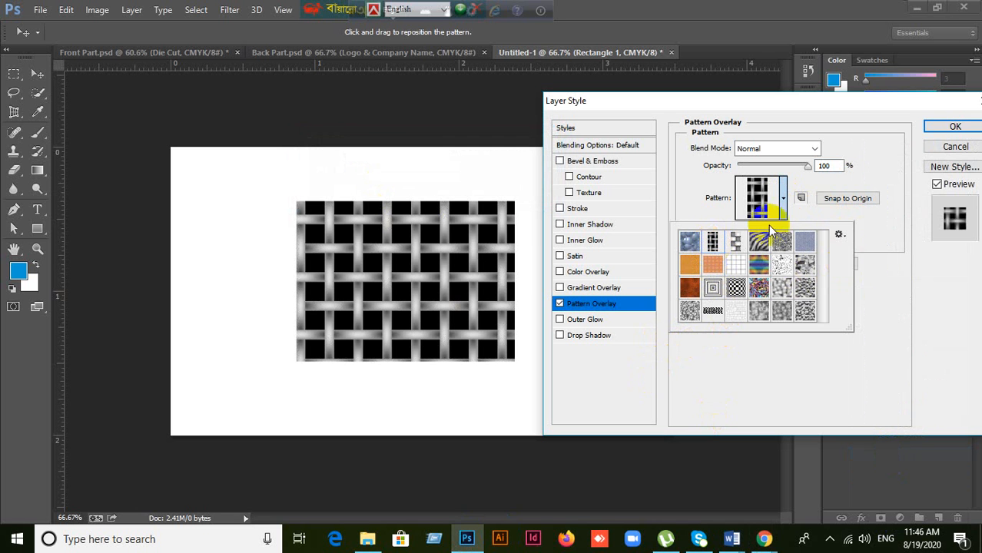
click(874, 146)
drag(771, 233, 741, 233)
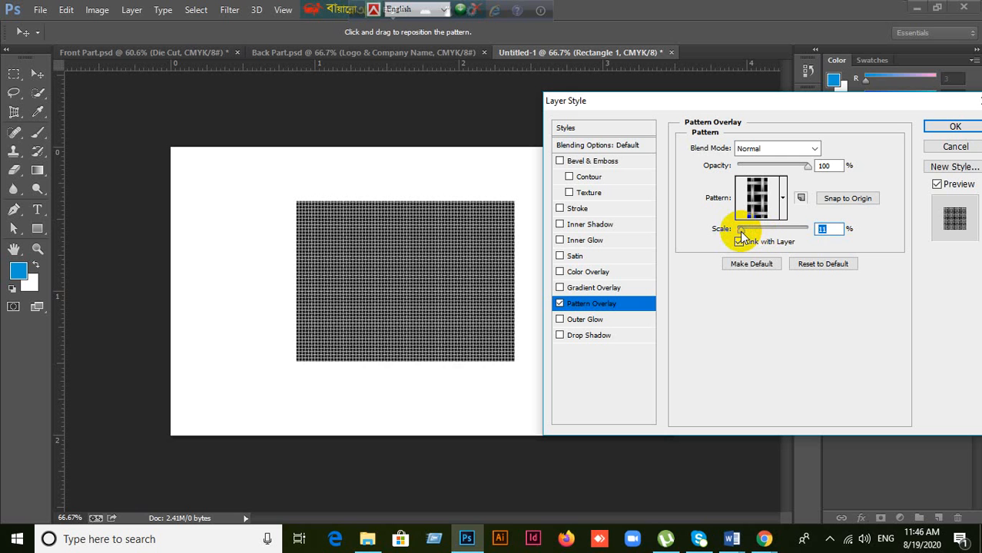
Change the rectangle's overlay pattern to the white grid with thin gray lines.
click(783, 197)
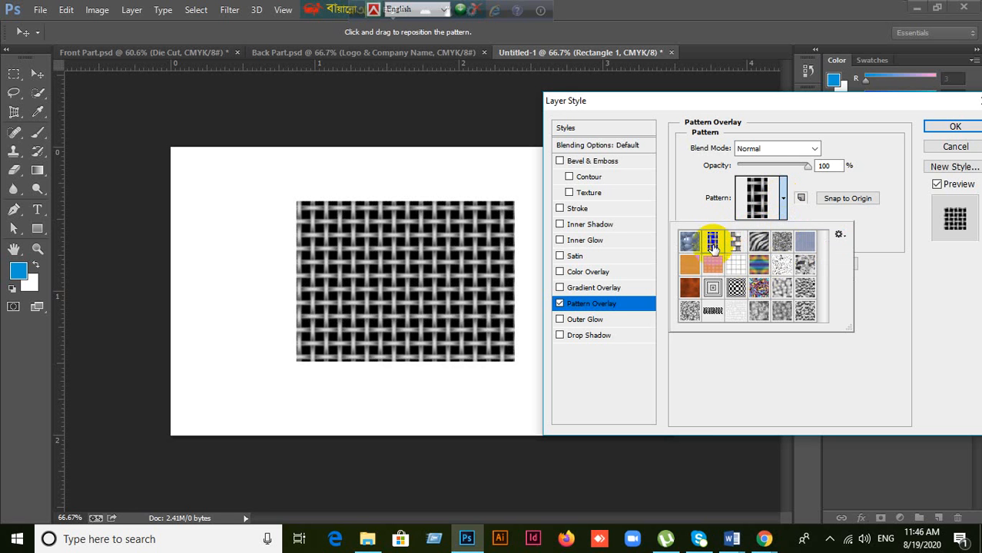
click(735, 268)
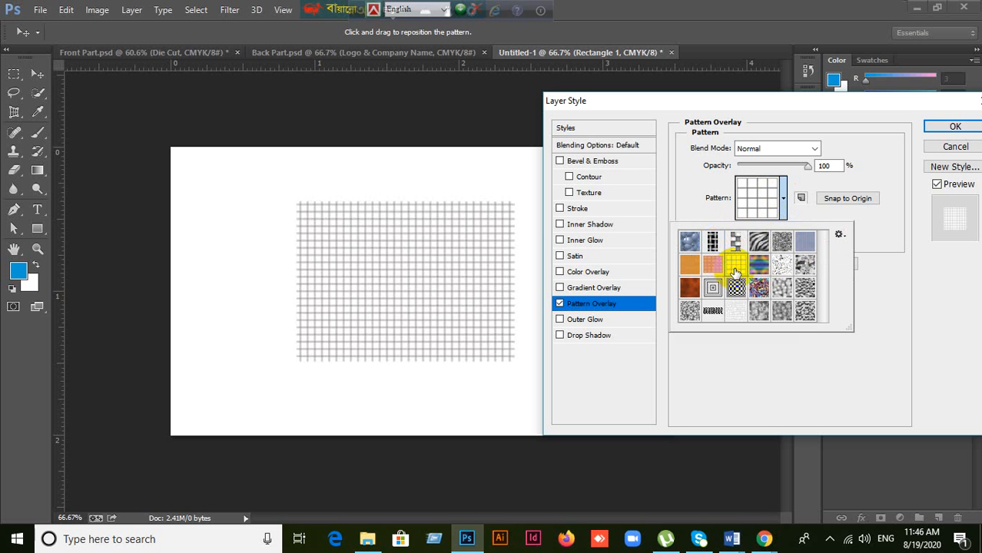
Try the dense gray textured pattern on the rectangle's overlay and reload the Patterns preset set in place of the current presets.
click(782, 245)
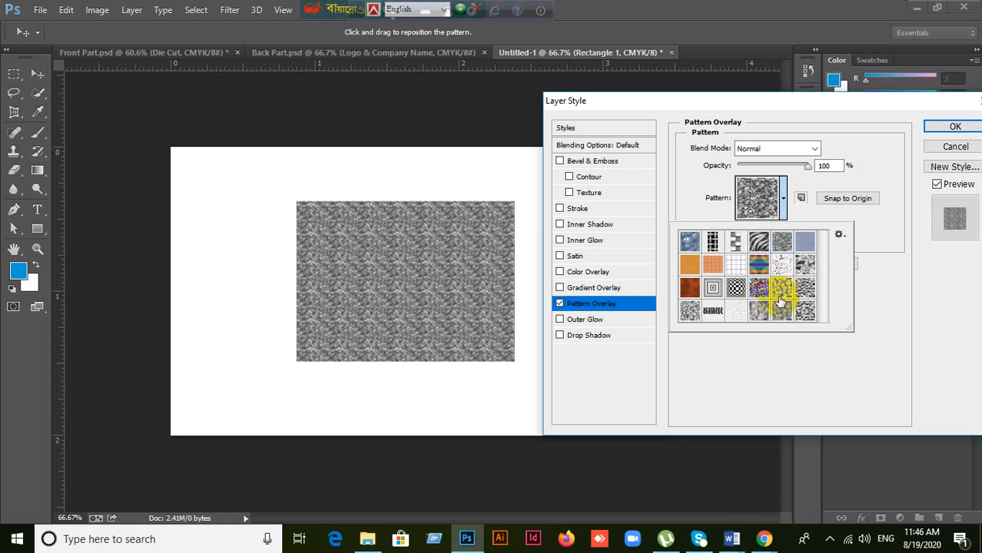
click(840, 236)
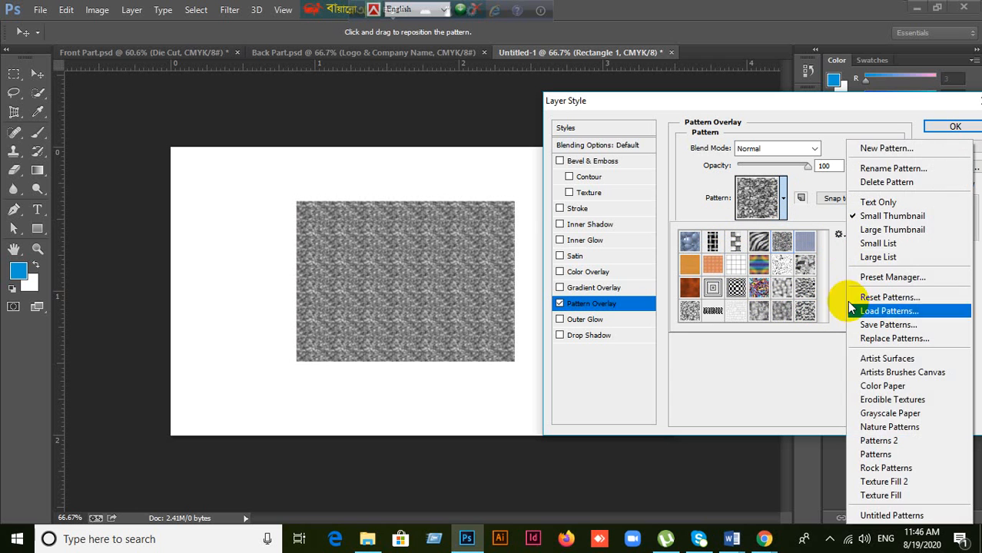
click(876, 455)
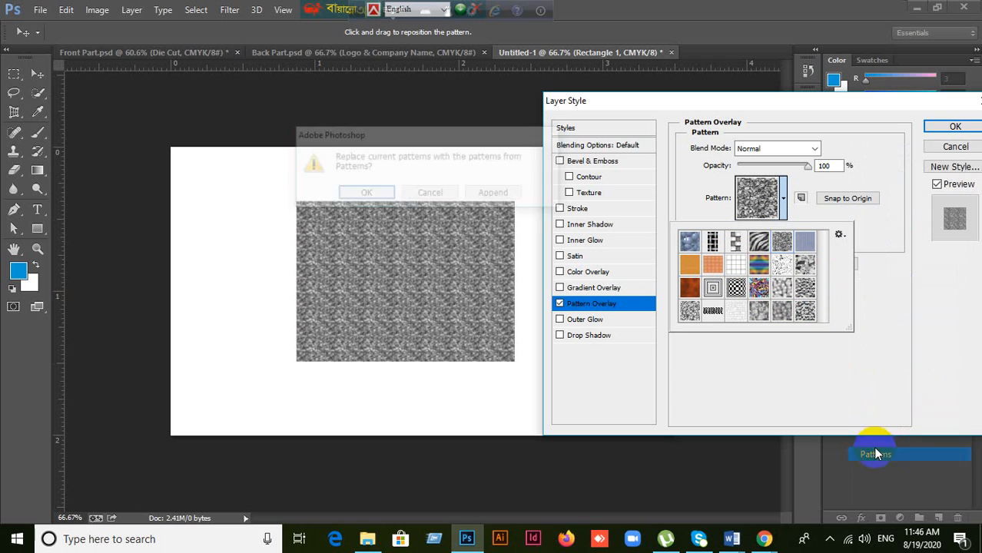
click(366, 194)
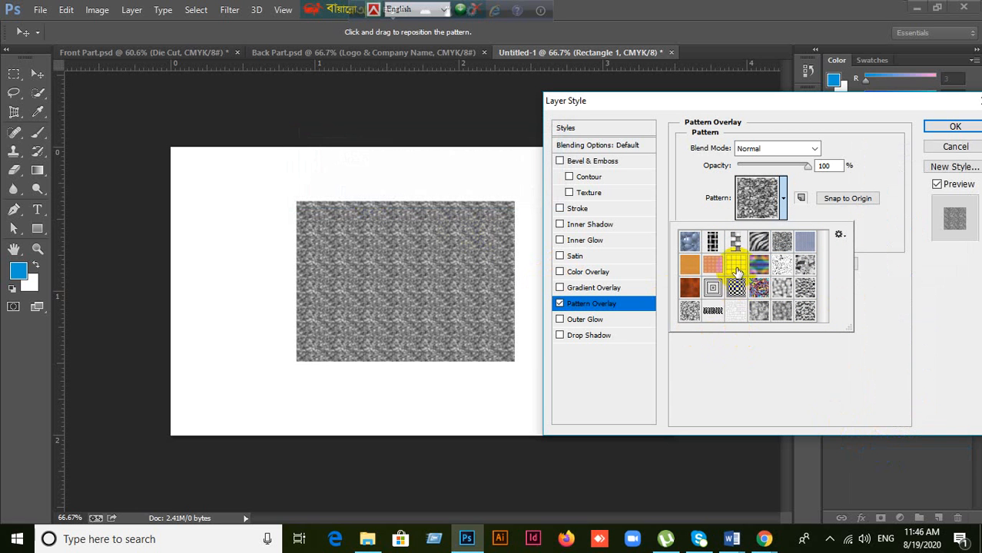
Apply the black-and-gray woven pattern to the rectangle's overlay at 37% scale and accept the layer style.
click(713, 242)
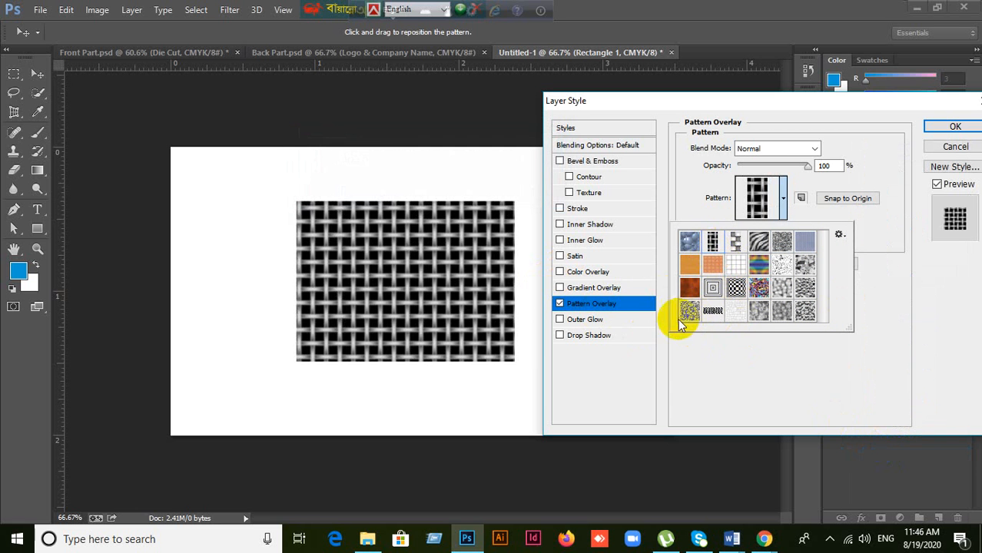
click(783, 199)
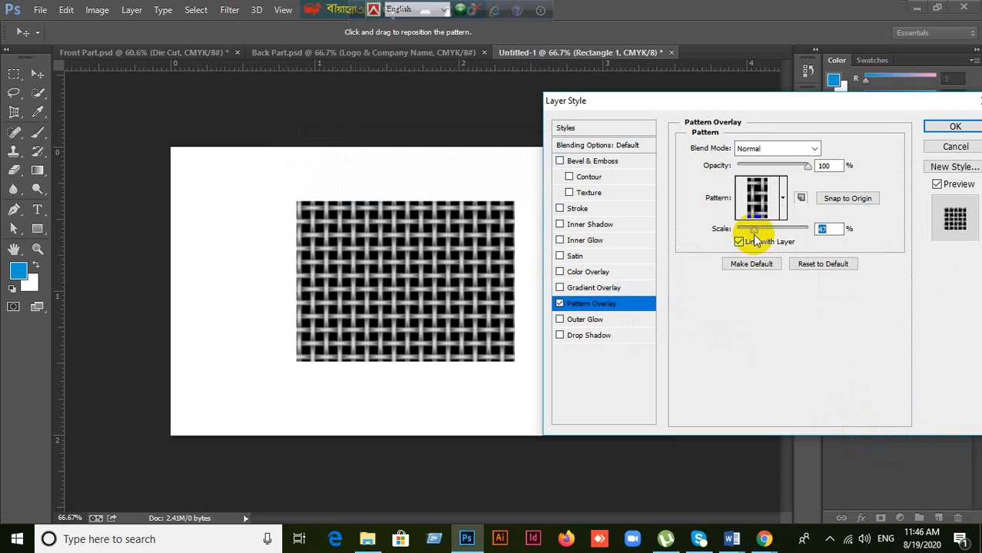
mouse_move(752, 233)
mouse_down()
mouse_move(741, 234)
mouse_move(751, 233)
mouse_up()
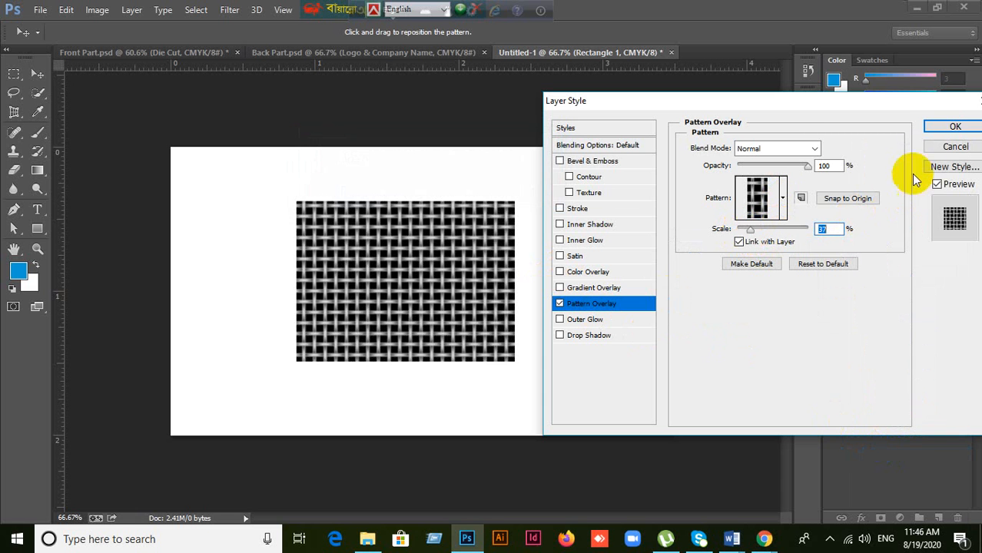
click(954, 127)
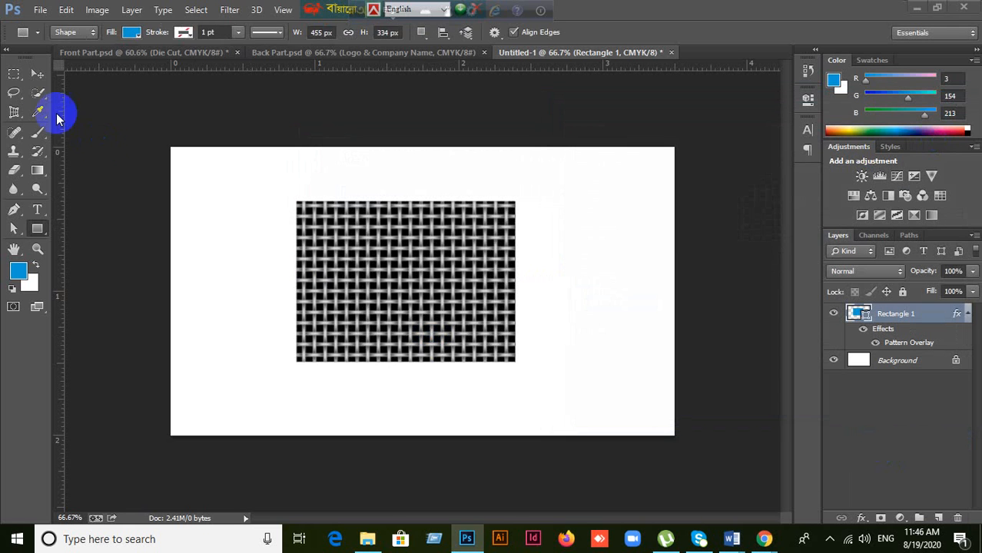
Delete the woven-pattern rectangle so that only the white background layer is left.
click(37, 74)
click(66, 10)
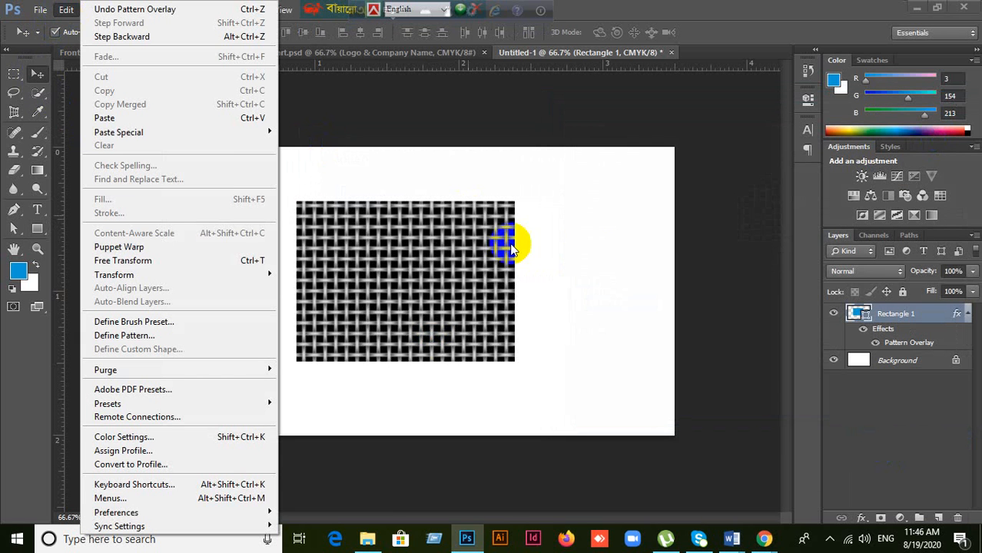
click(500, 278)
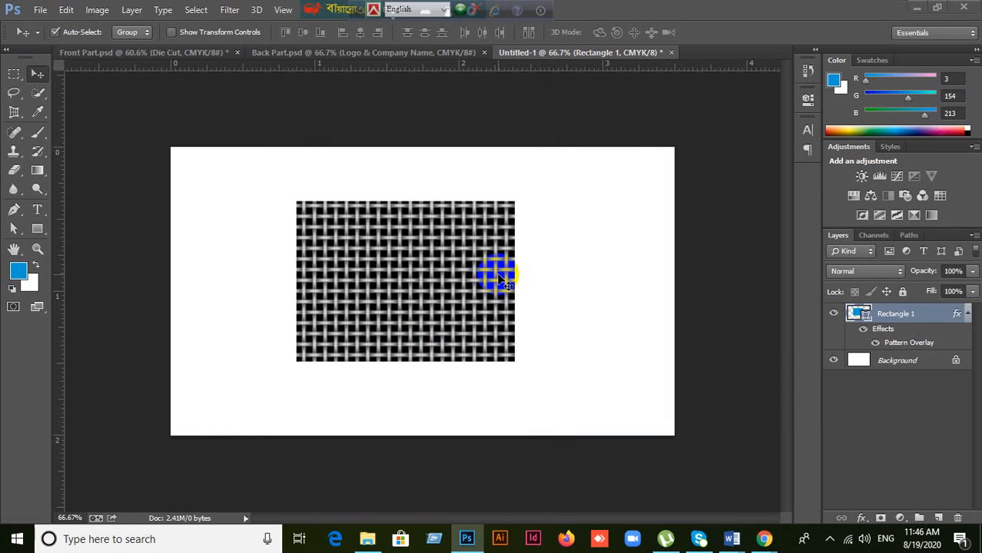
key(Delete)
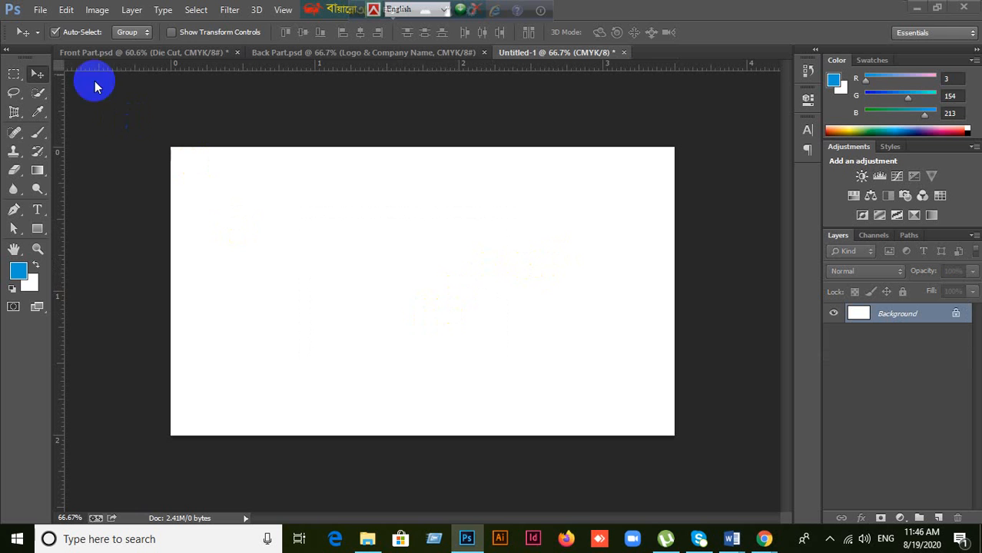
Create a new CMYK document 500 by 500 pixels at 300 pixels/inch with a white background.
click(39, 9)
click(47, 24)
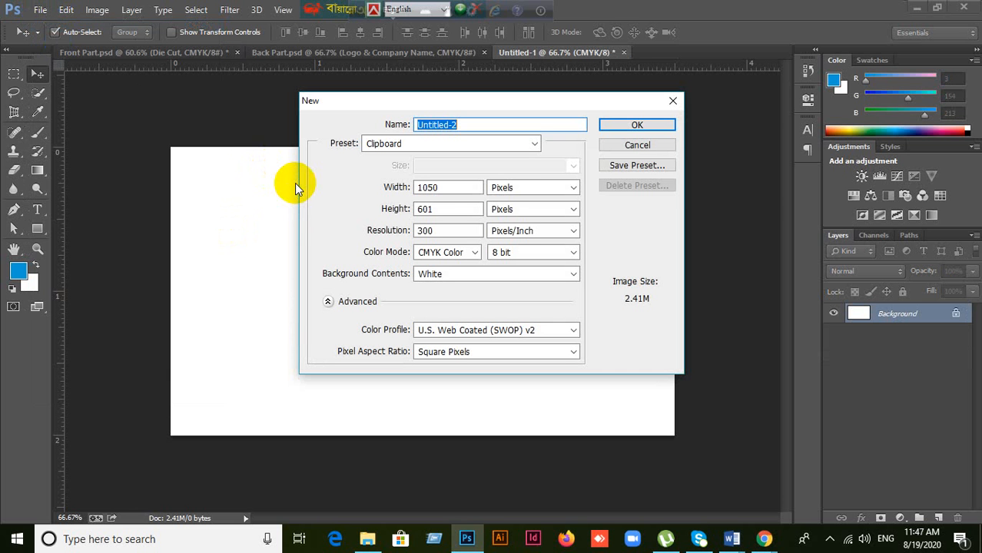
double_click(434, 187)
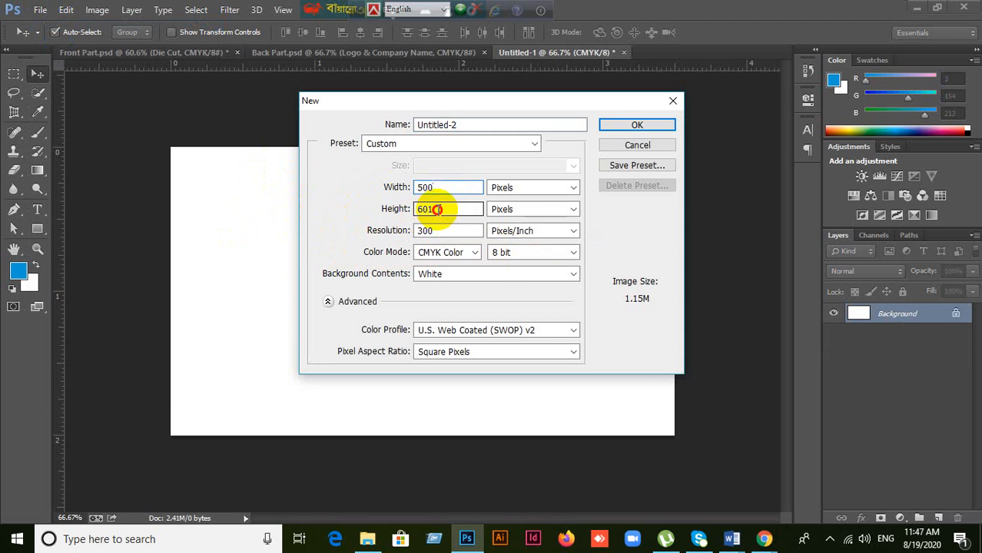
drag(437, 210, 328, 231)
text(5)
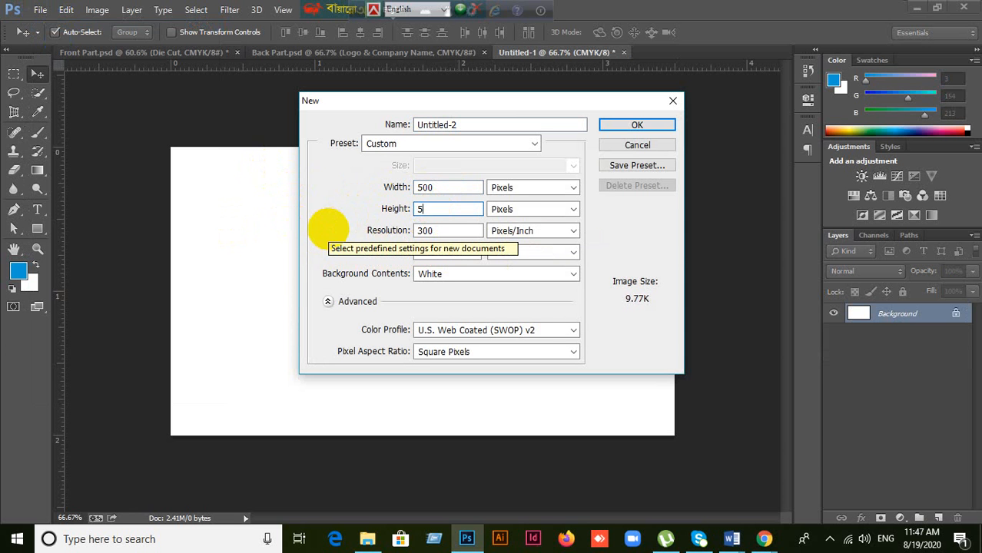
text(00)
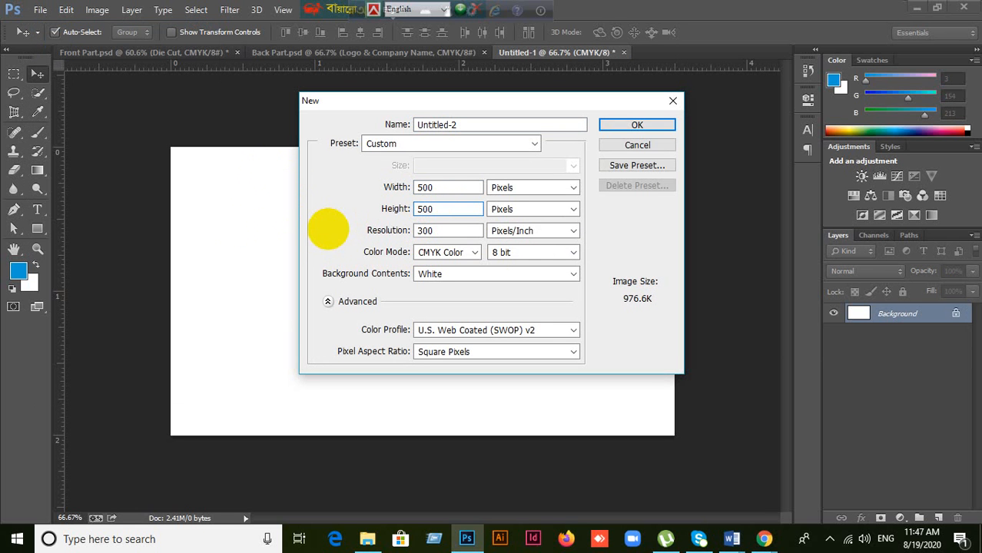
click(649, 127)
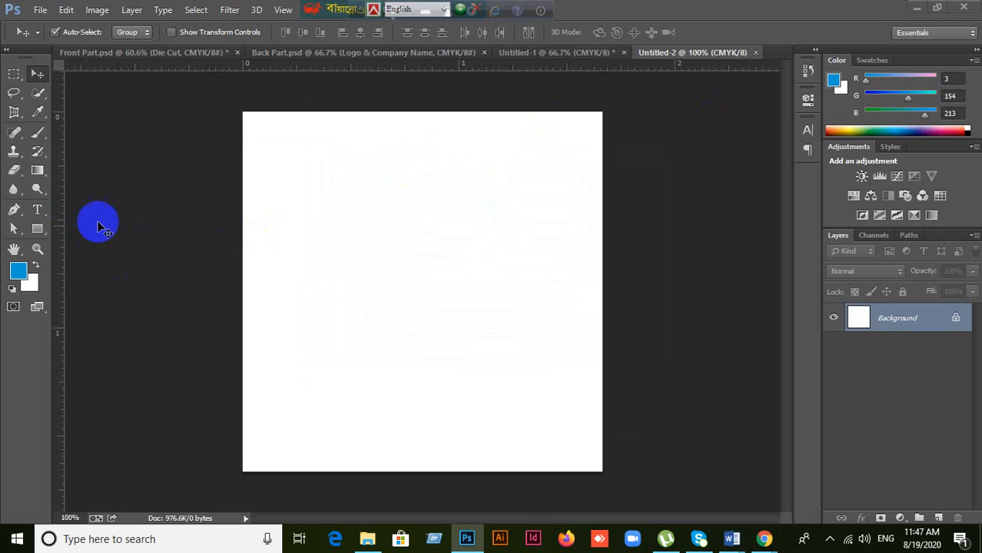
Try a 124 px square with an orange outline and no fill at the canvas origin, and undo it.
click(41, 232)
drag(42, 235, 100, 229)
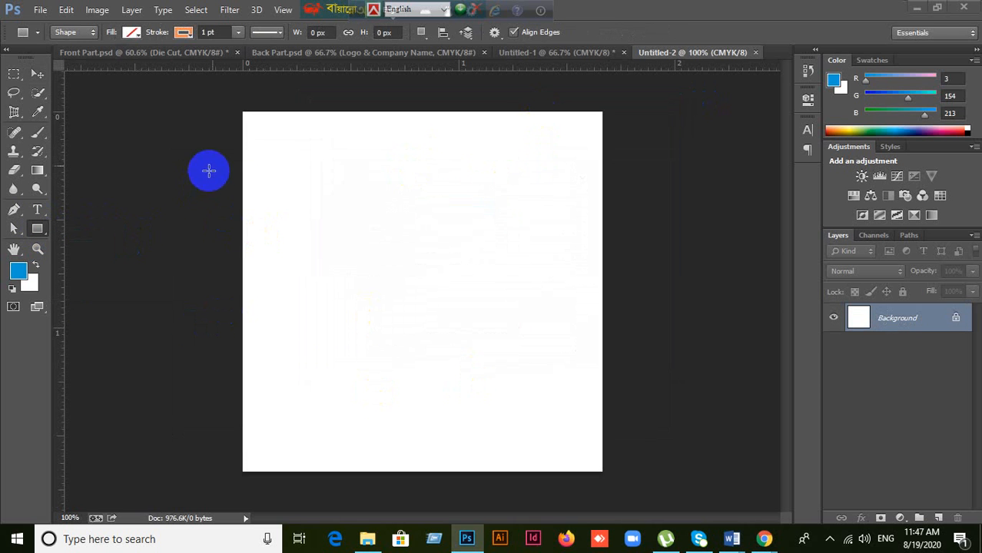
drag(242, 111, 332, 201)
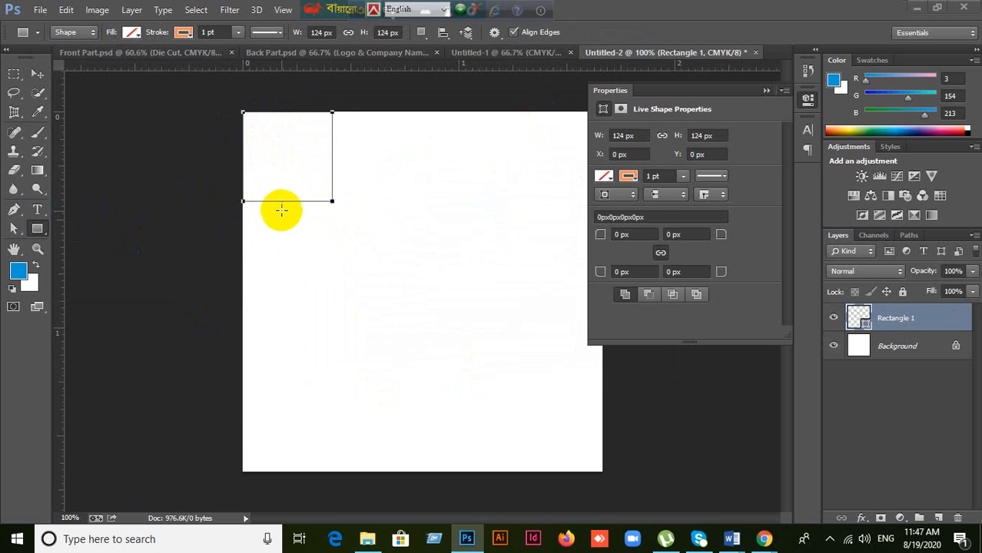
click(766, 92)
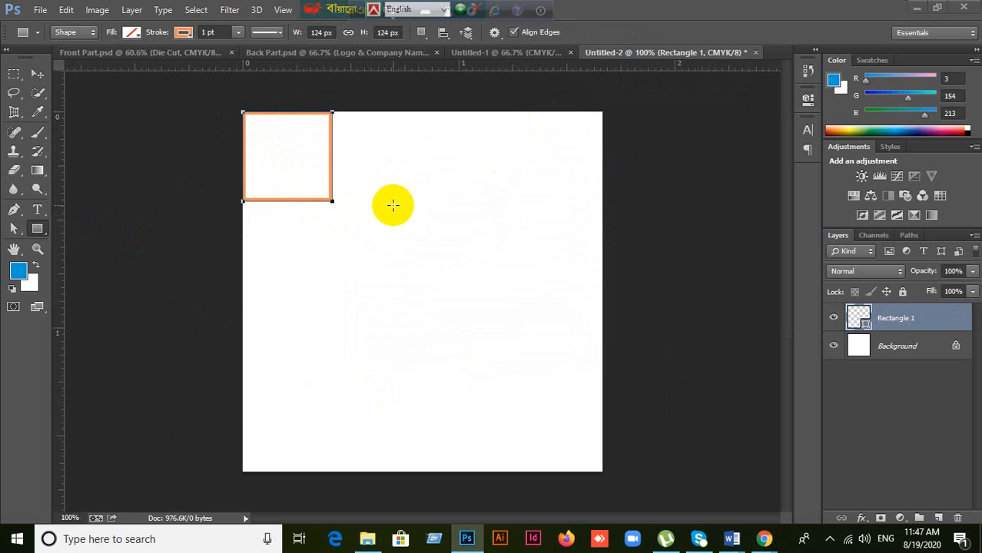
key(ctrl+z)
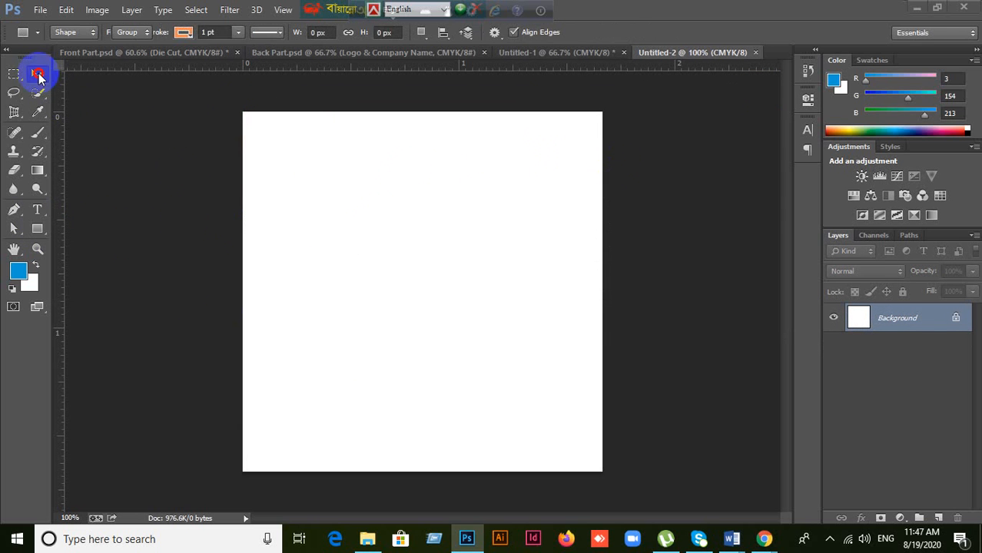
Close the blank 500 by 500 pixel document and return to the business-card-sized one.
click(37, 73)
click(394, 231)
click(425, 194)
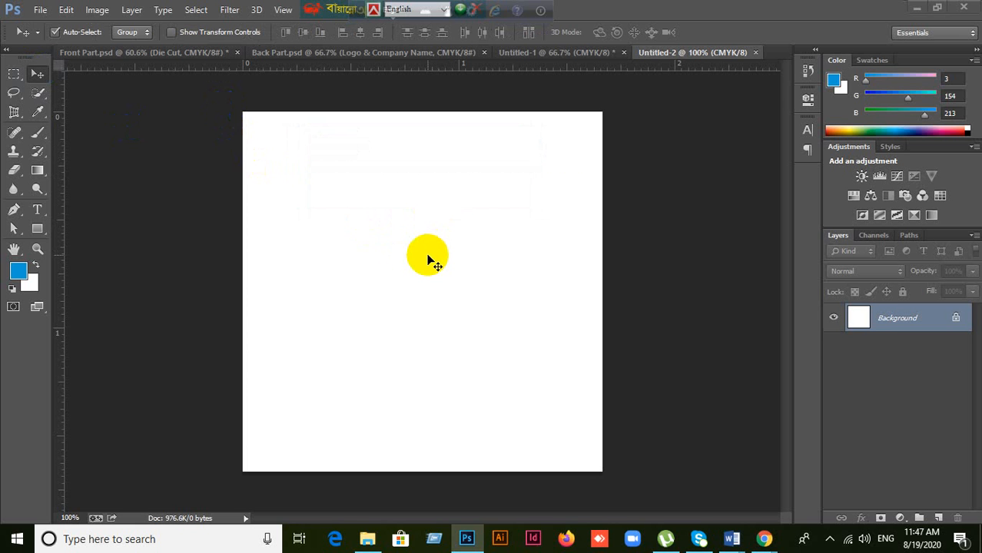
click(755, 52)
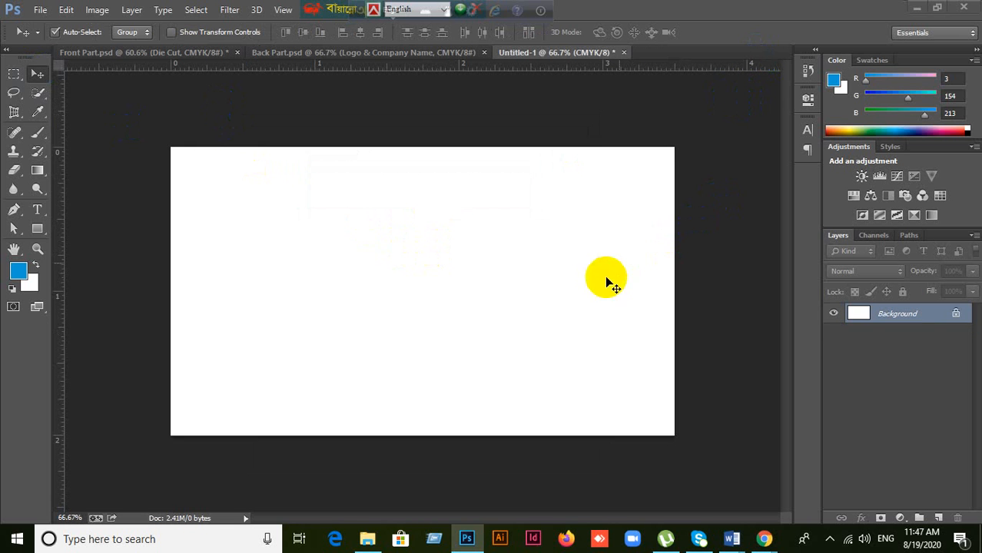
Create a new CMYK document 300 by 300 pixels at 300 pixels/inch with a white background.
click(40, 9)
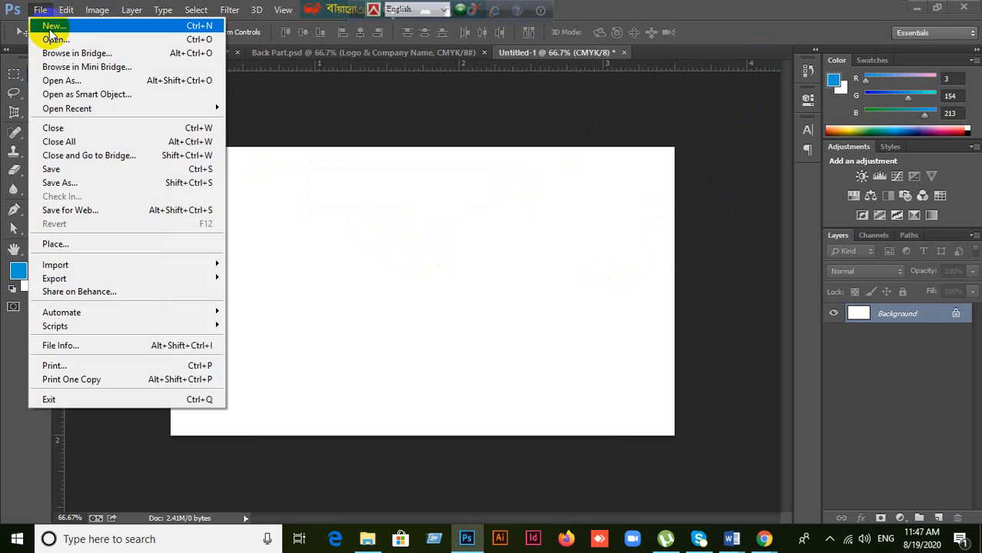
click(50, 27)
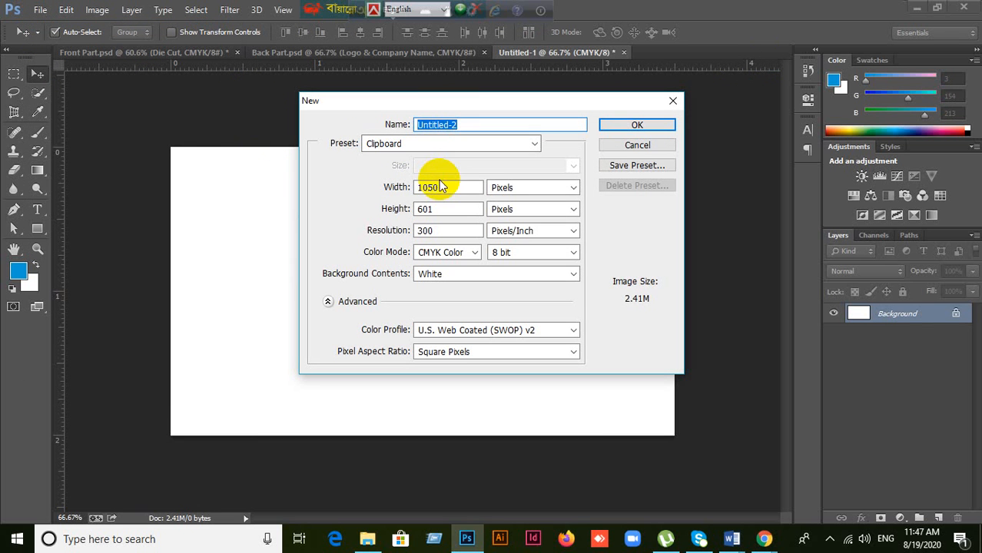
double_click(440, 184)
text(3)
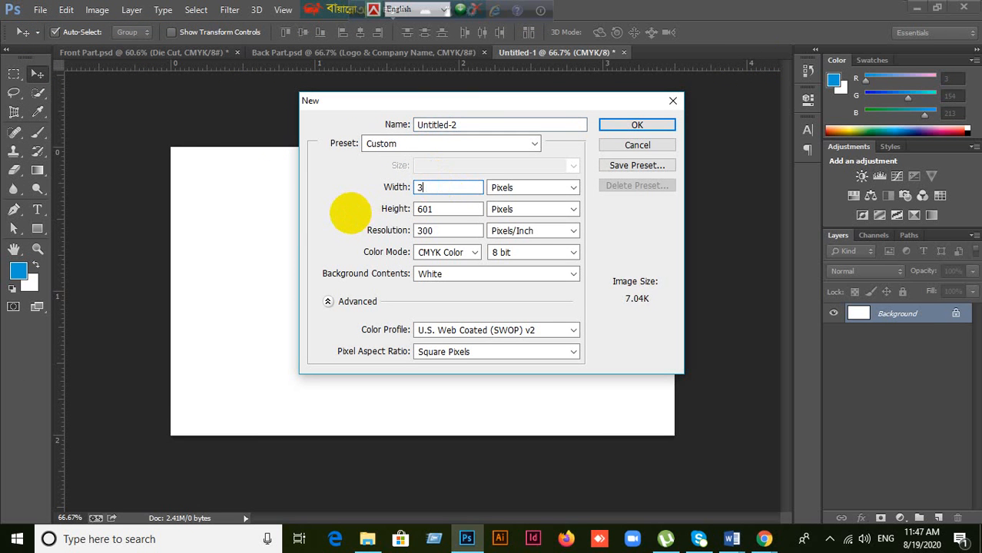
text(00)
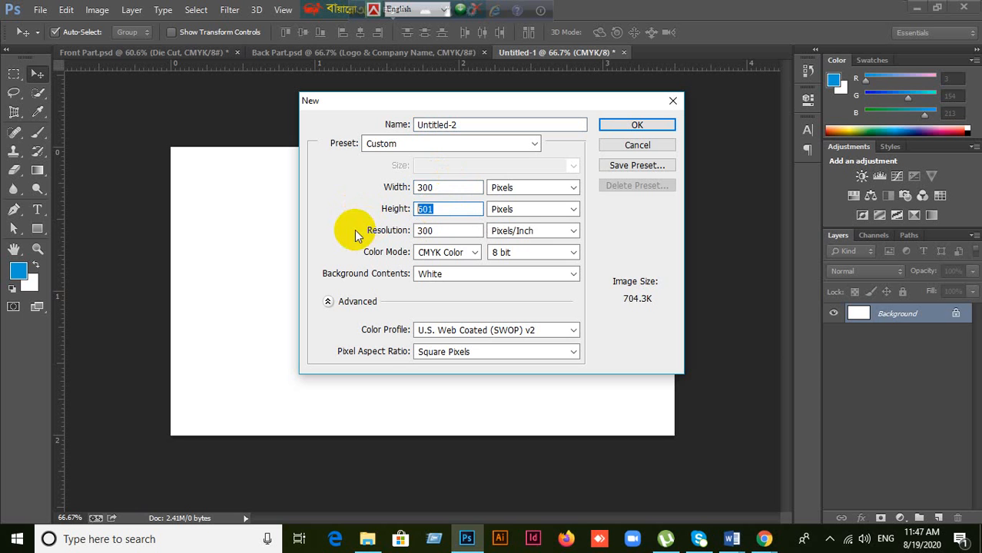
text(300)
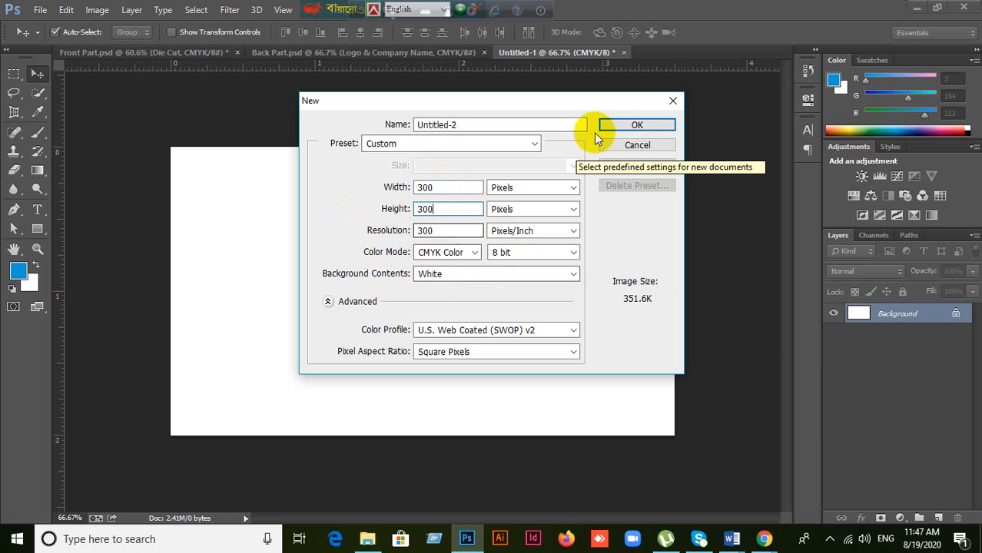
click(666, 129)
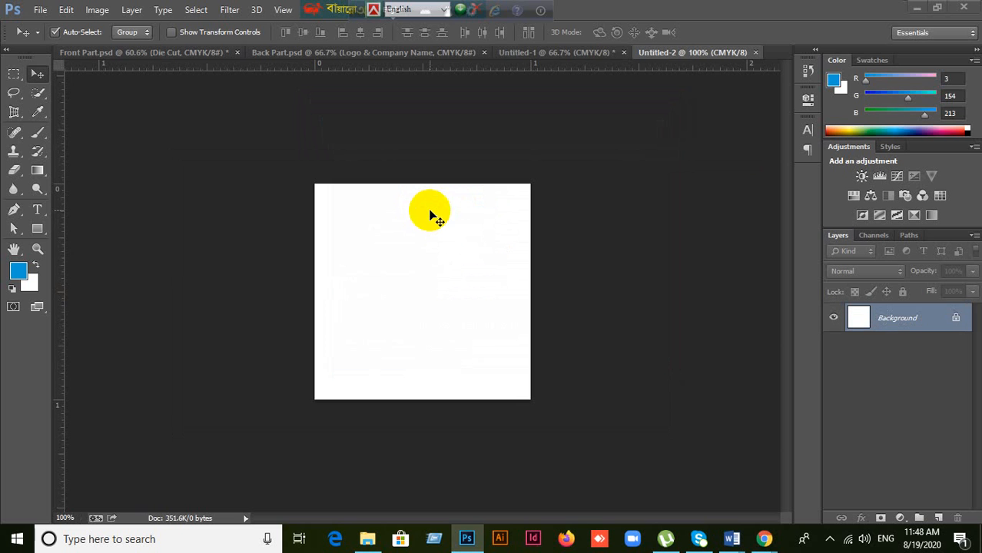
Add a 100 by 100 px rectangle shape to the new canvas.
scroll(457, 284, up, 4)
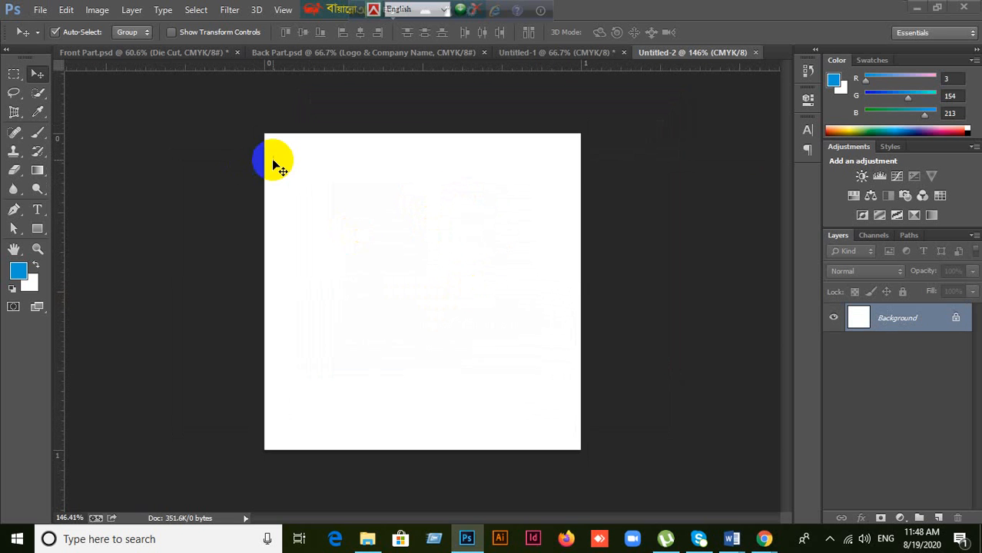
drag(38, 231, 78, 225)
click(269, 208)
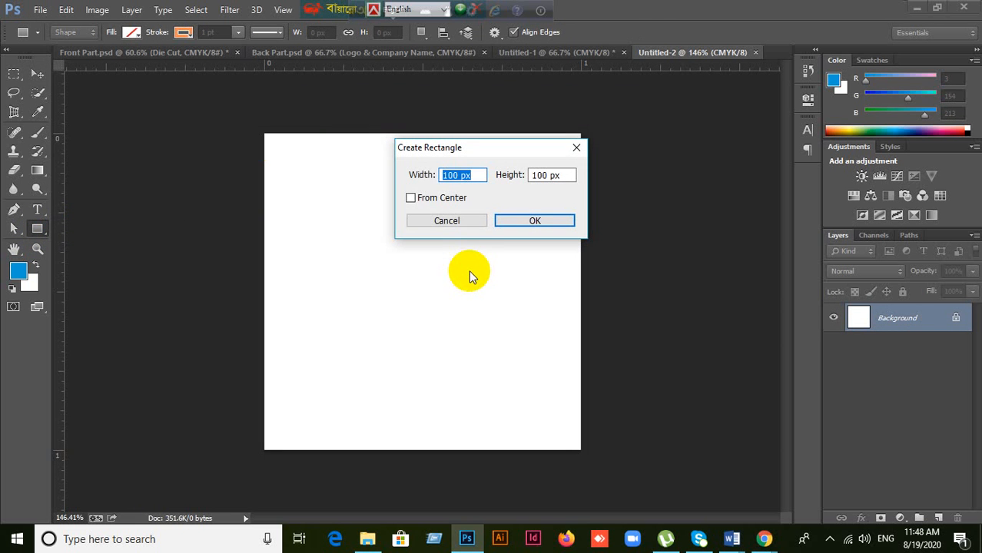
click(526, 221)
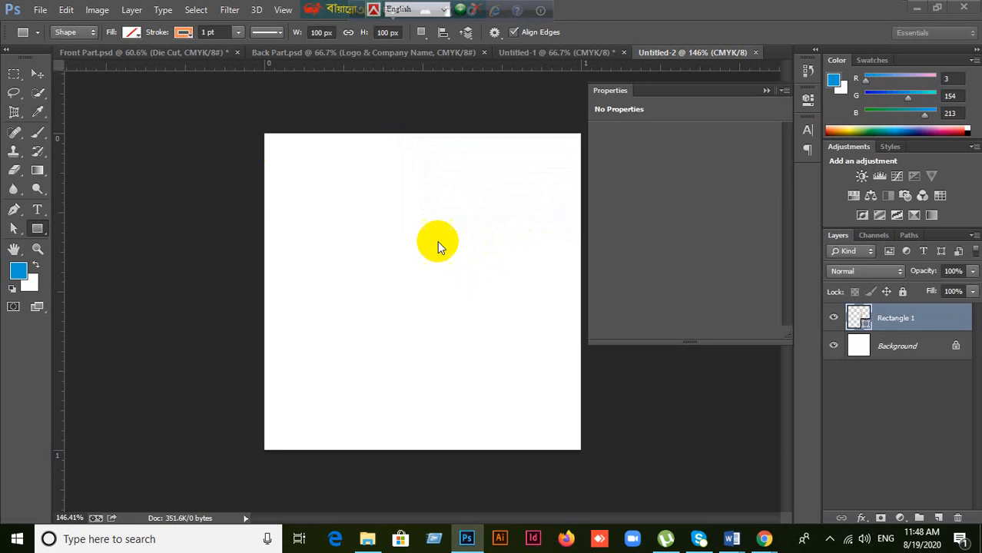
Fill the square with solid blue and remove its orange stroke.
click(132, 33)
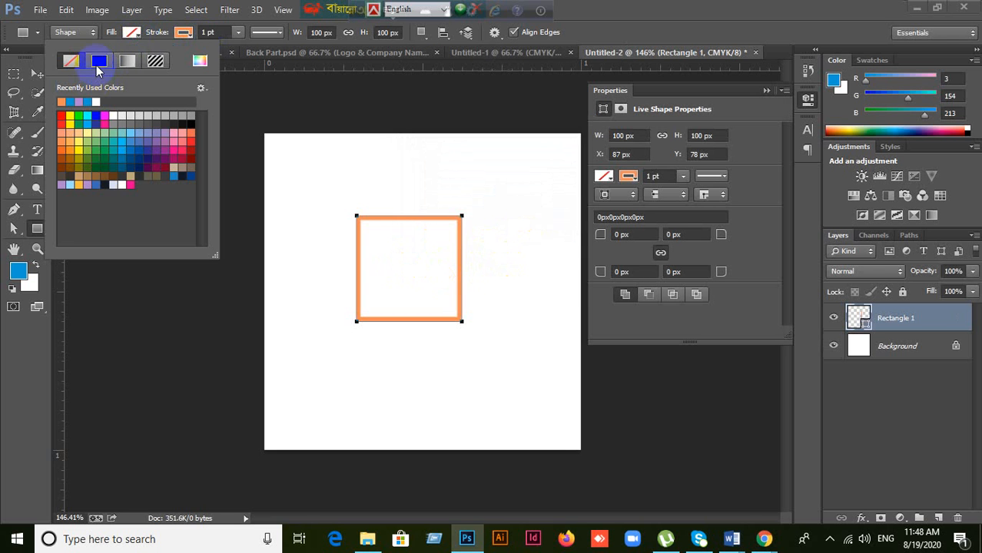
click(87, 116)
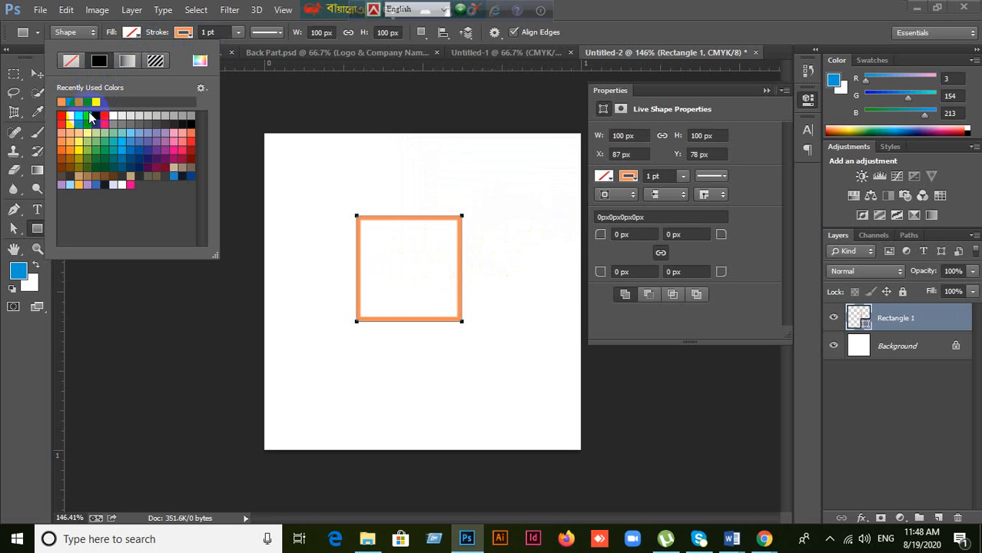
click(190, 33)
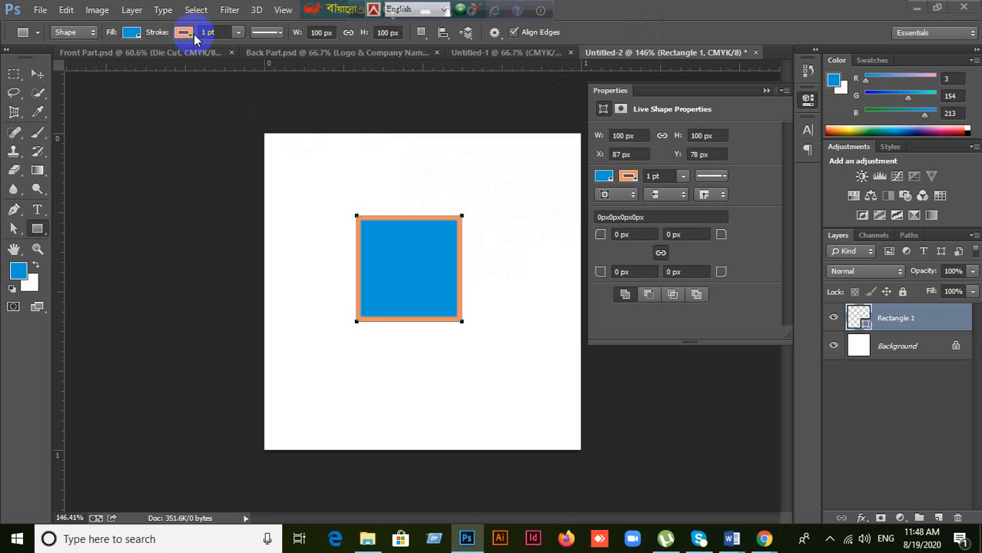
click(191, 34)
click(123, 61)
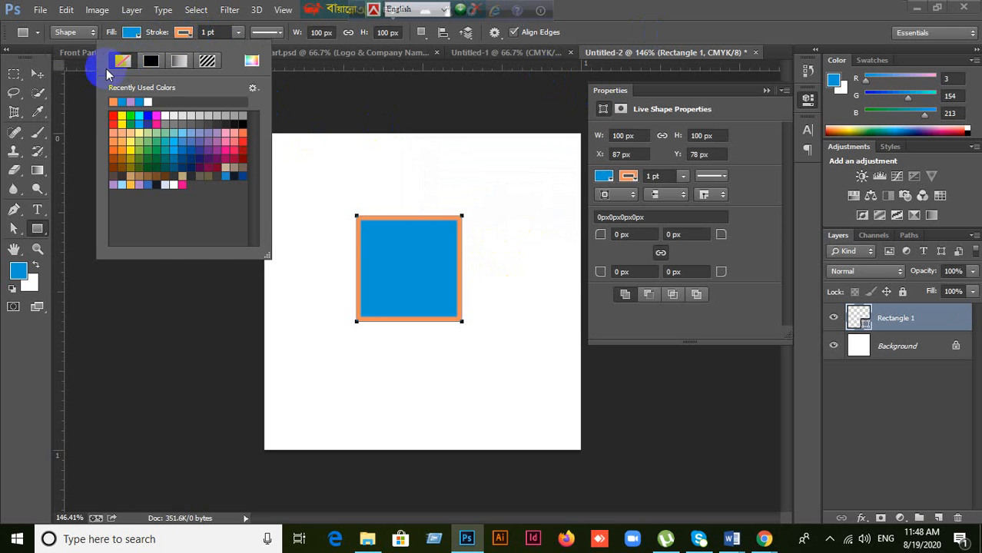
Align the blue square to the canvas's top-left corner using a whole-canvas selection, and clear the selection.
click(625, 77)
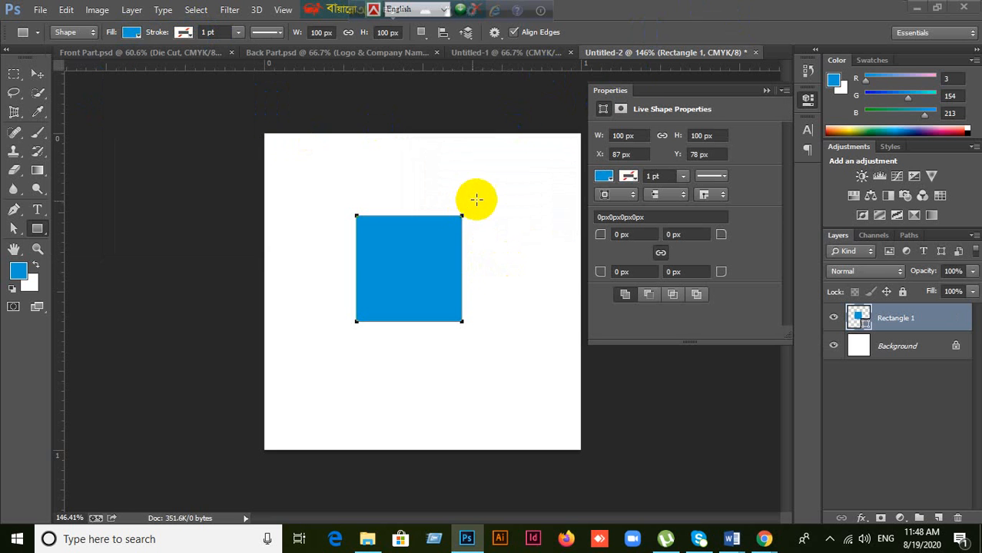
key(ctrl+a)
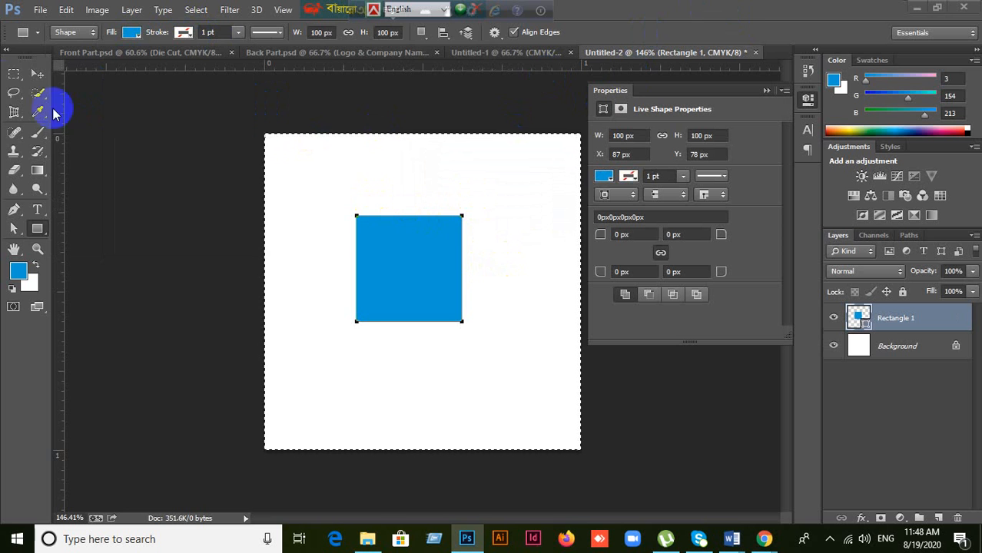
click(36, 74)
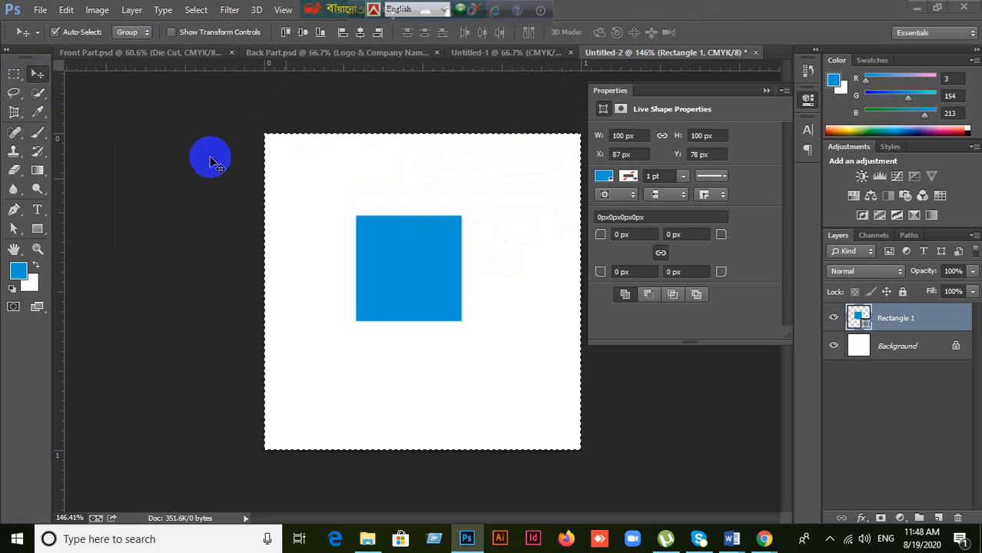
click(766, 91)
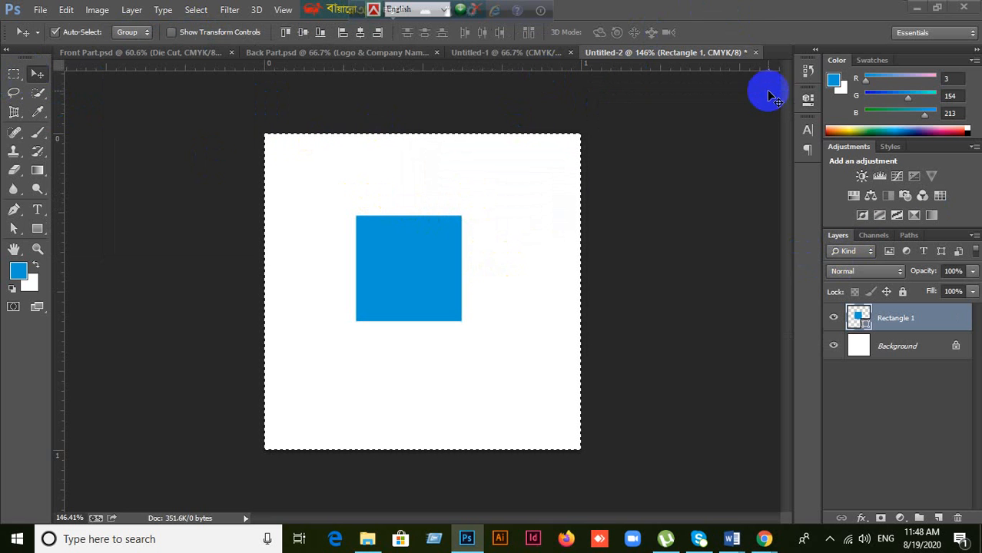
click(286, 31)
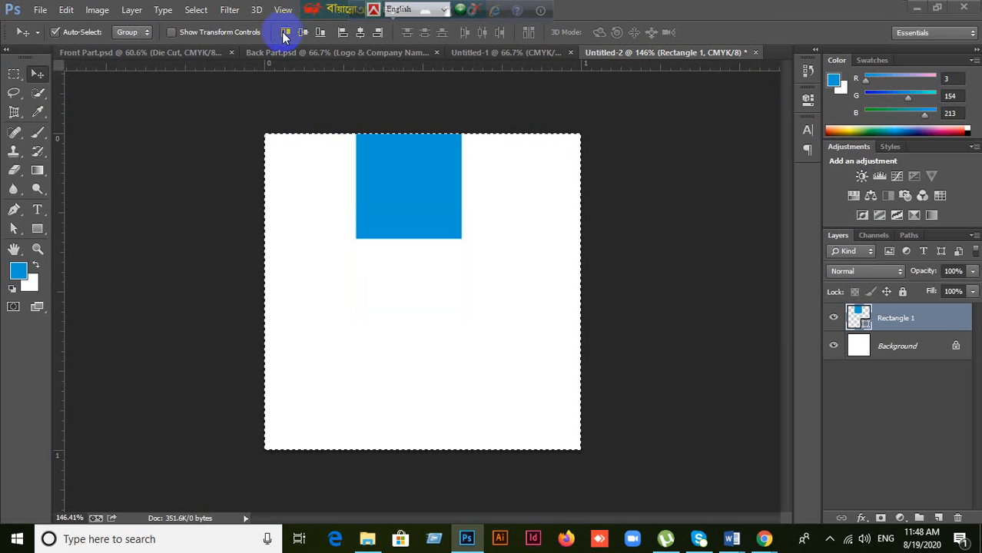
click(342, 32)
key(ctrl+d)
Duplicate the blue square into the centre and the other three corners to form a 3-by-3 checkerboard.
drag(345, 205, 545, 407)
drag(554, 410, 556, 407)
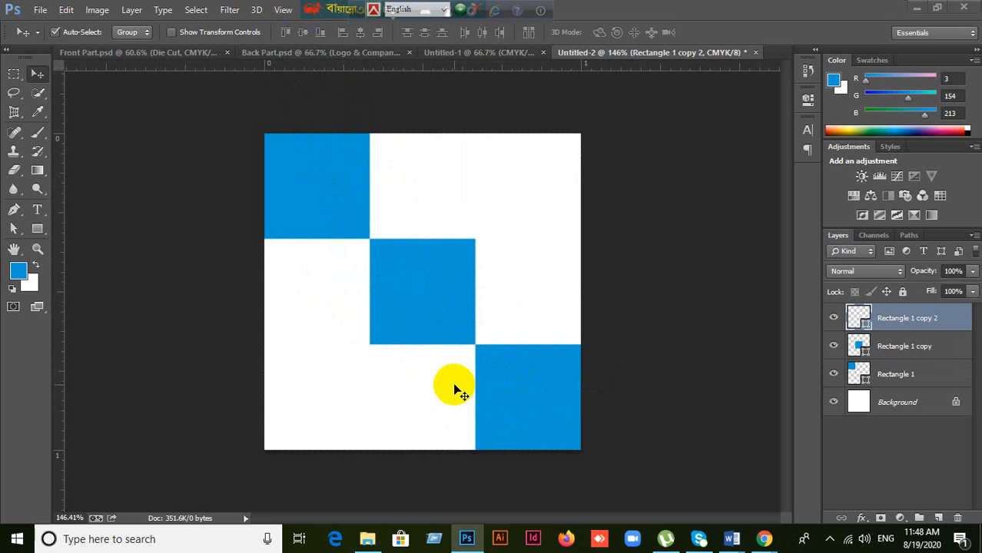
drag(458, 297, 320, 407)
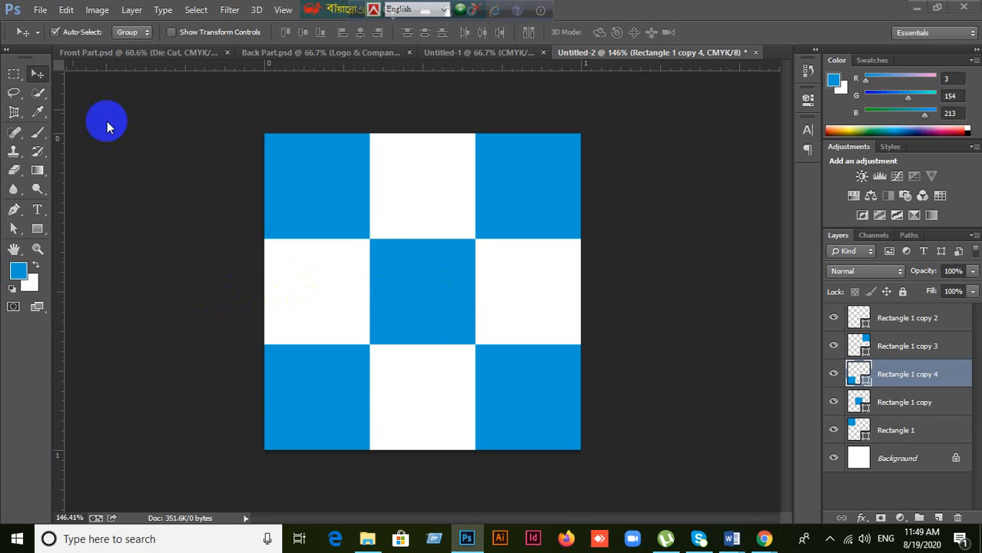
Define the checkerboard artwork as a pattern, giving it a personal name, and return to the Untitled-1 document.
click(68, 10)
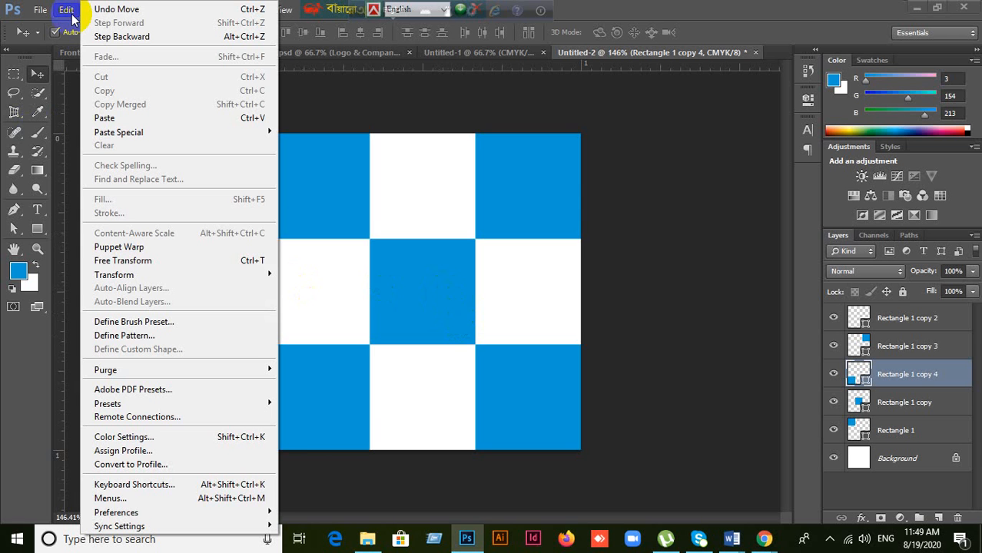
click(691, 331)
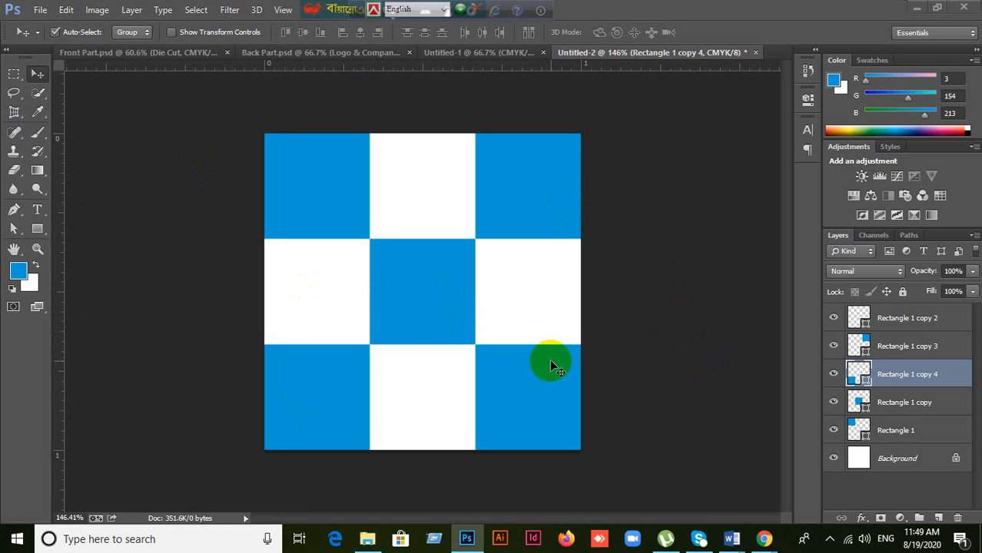
click(911, 319)
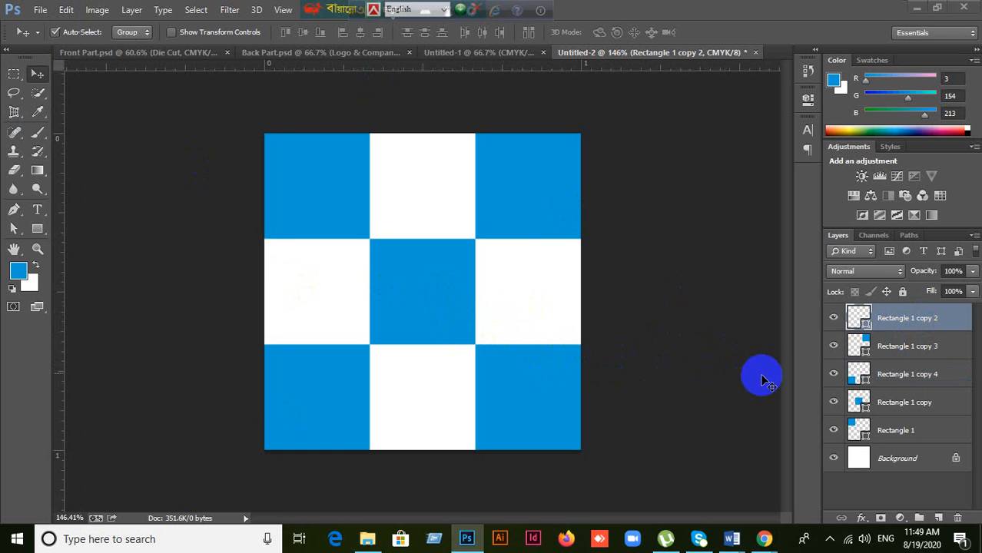
click(66, 9)
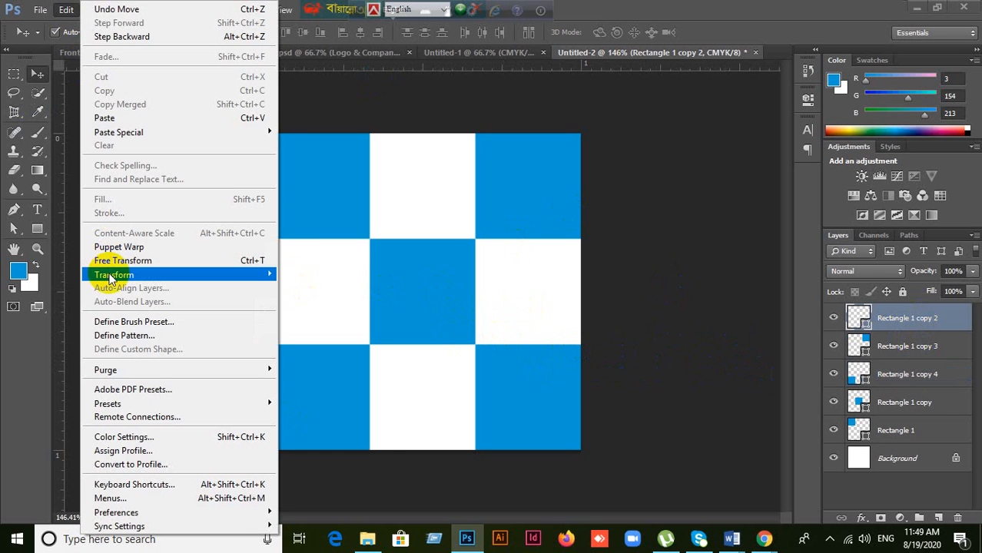
click(126, 336)
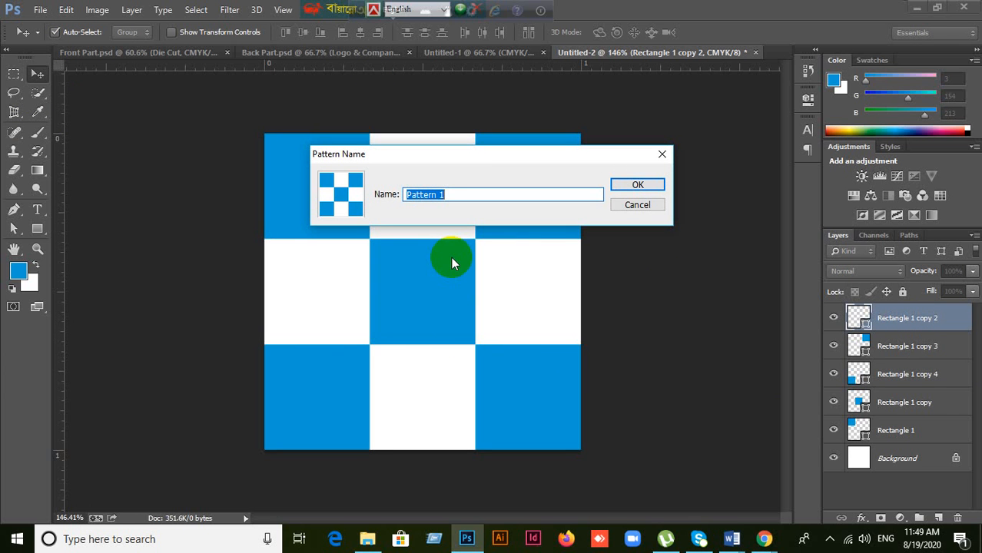
text(Wakil)
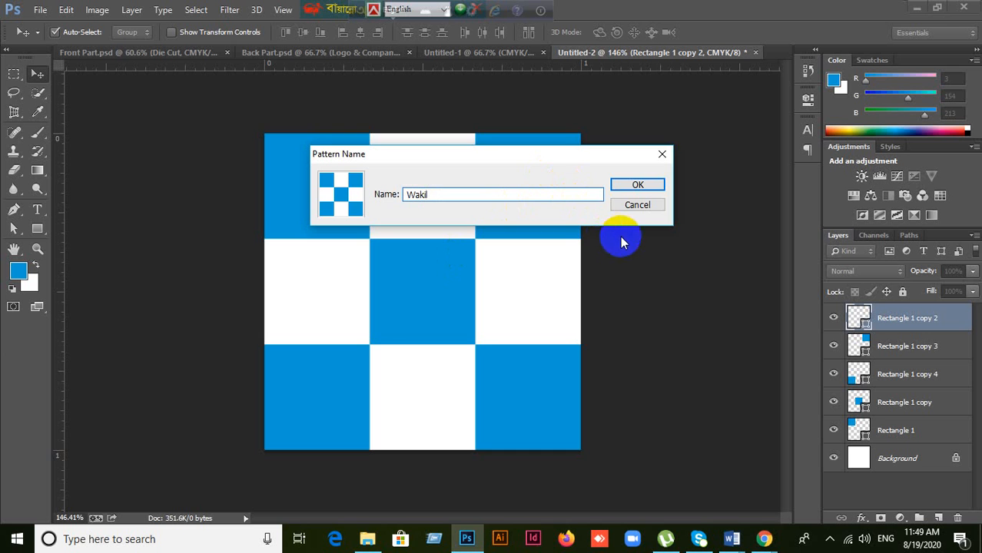
click(636, 185)
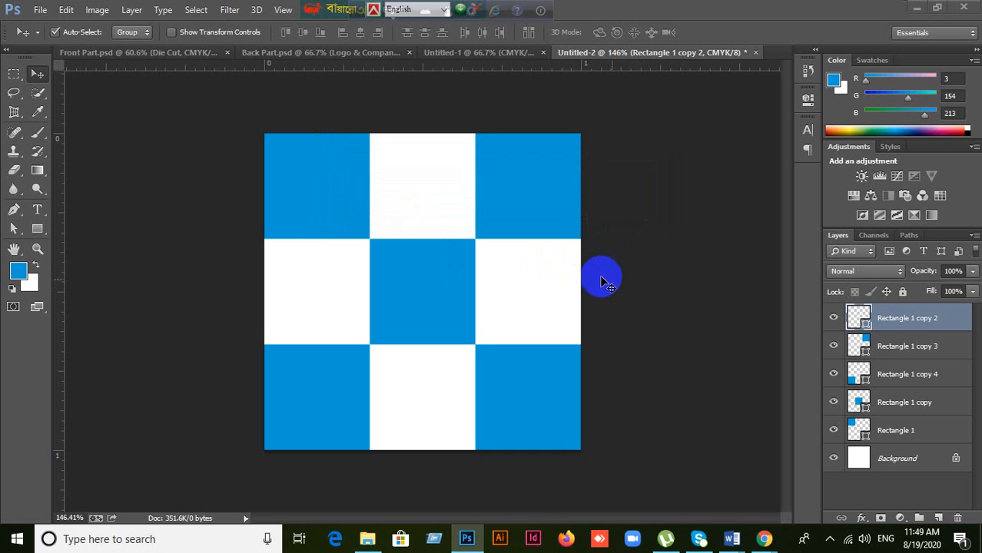
click(448, 56)
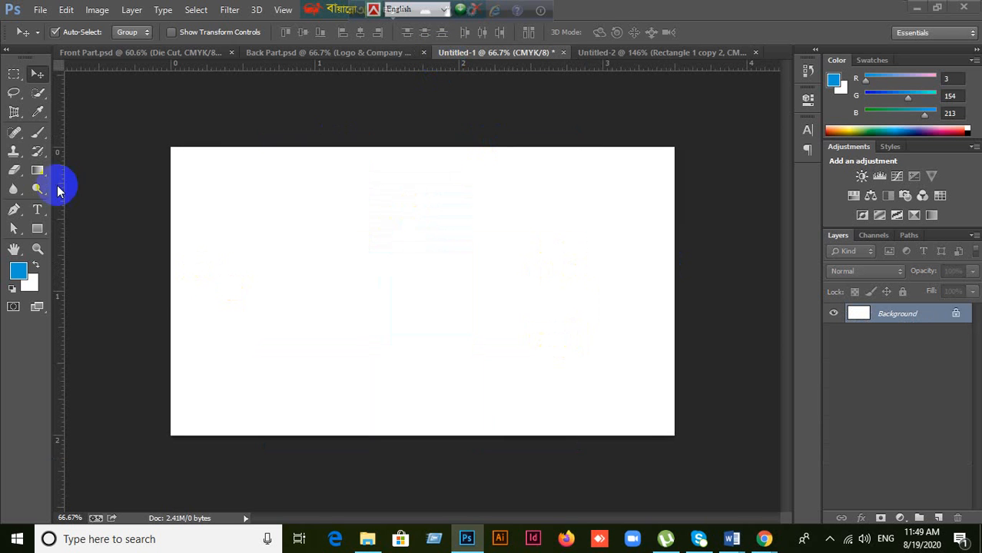
Draw a rectangle shape about 452 by 358 px in the middle of the blank card.
click(37, 230)
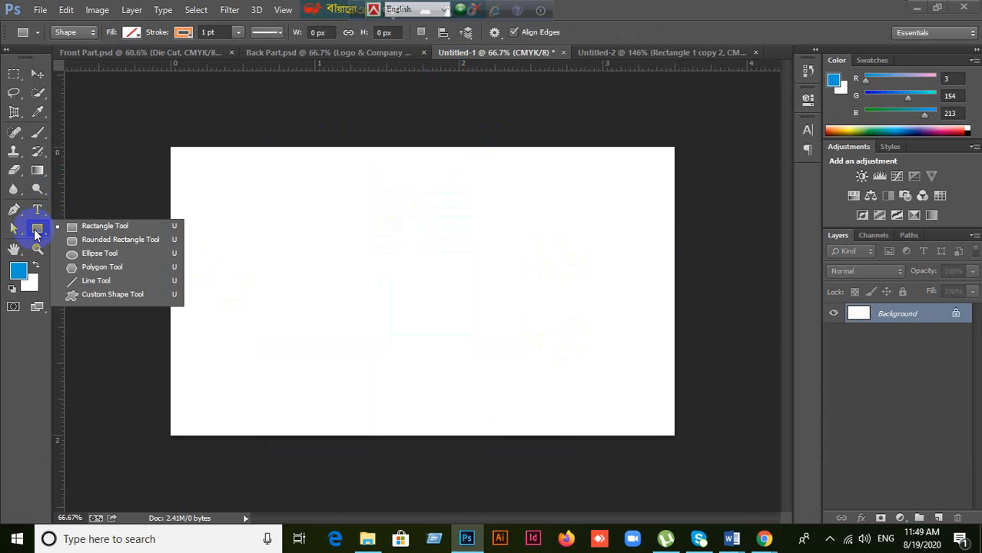
click(78, 228)
drag(330, 193, 547, 365)
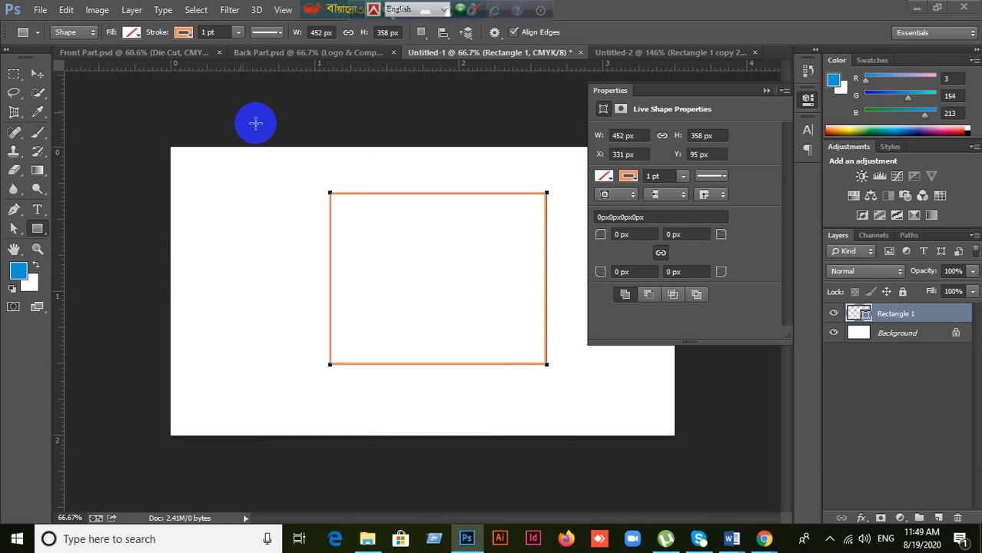
Remove the rectangle's stroke and fill it with solid blue.
click(182, 32)
click(123, 60)
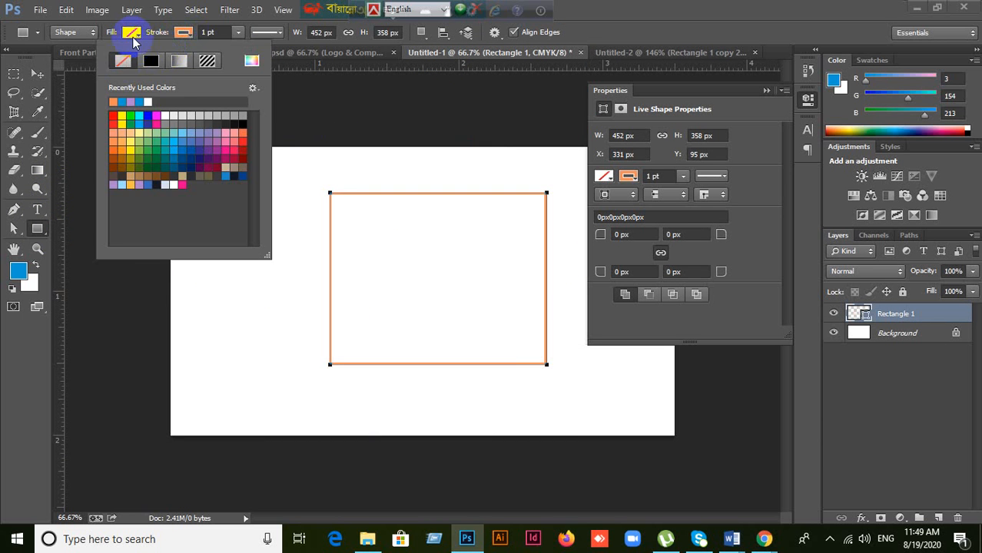
click(134, 35)
click(131, 33)
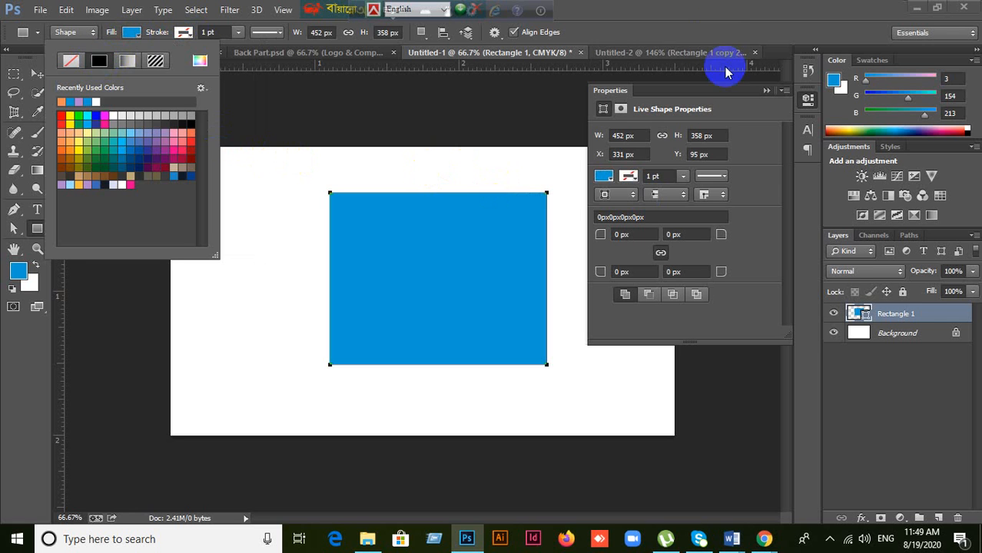
click(681, 7)
click(766, 93)
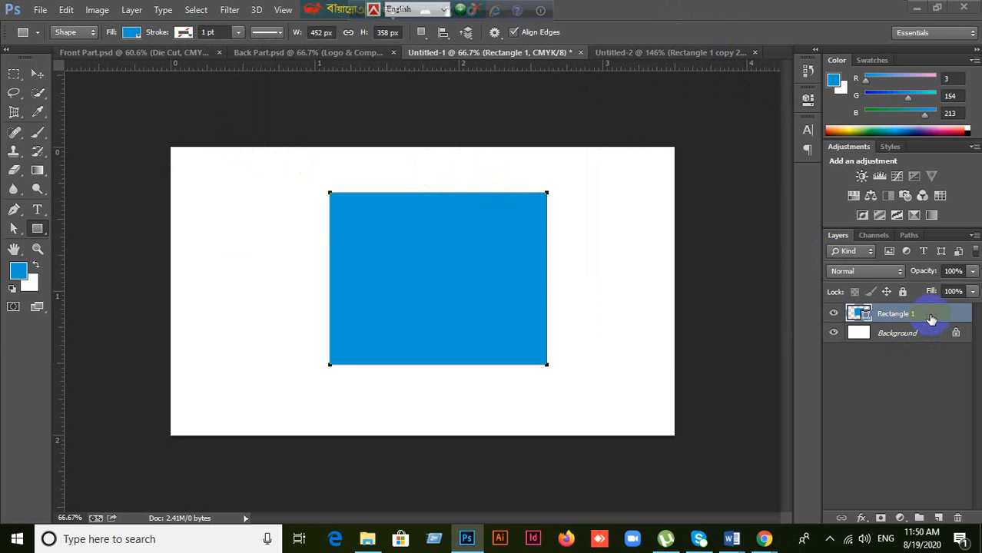
Apply a Pattern Overlay to the blue rectangle using the custom 300 by 300 pixel checkerboard pattern.
double_click(929, 314)
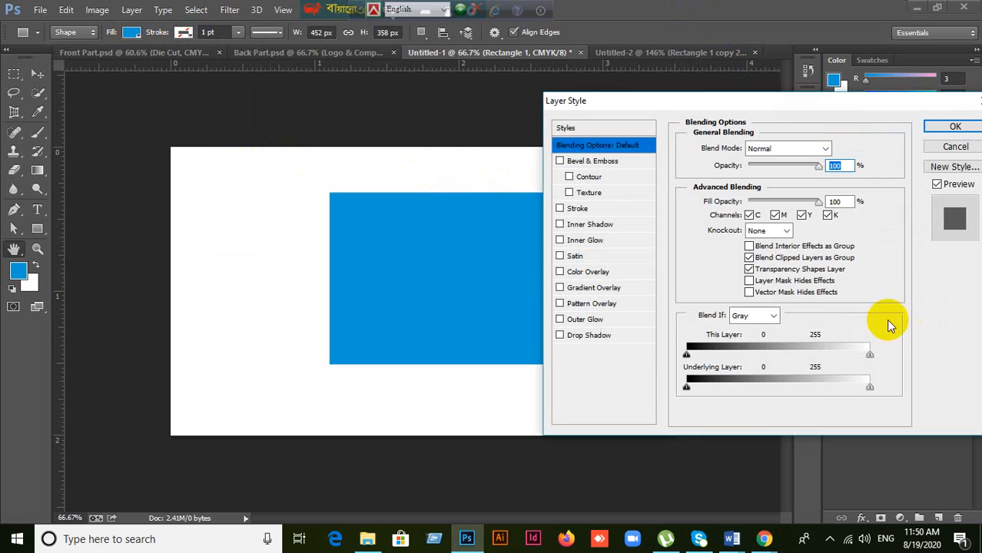
click(562, 304)
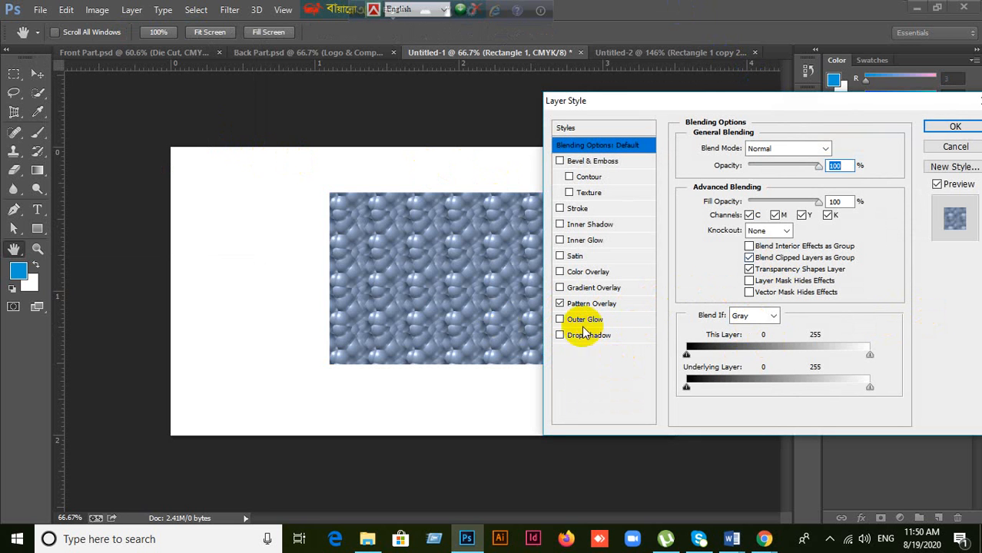
click(593, 305)
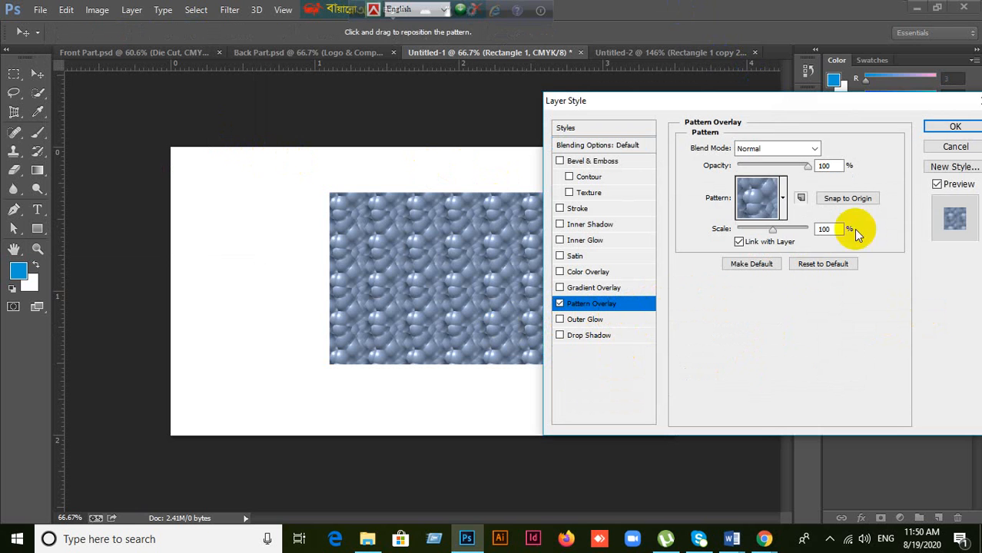
click(782, 198)
scroll(810, 312, down, 1)
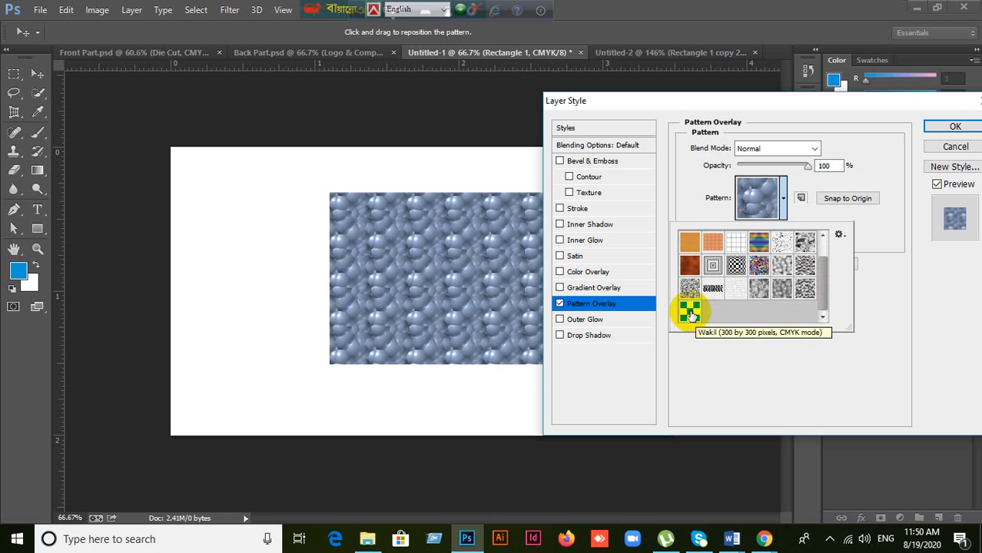
click(691, 314)
click(960, 126)
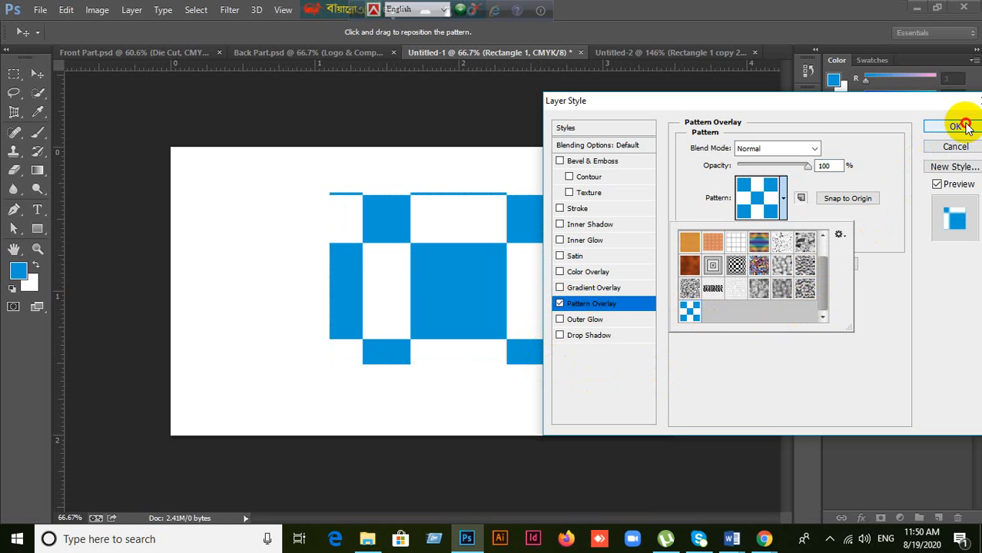
click(958, 126)
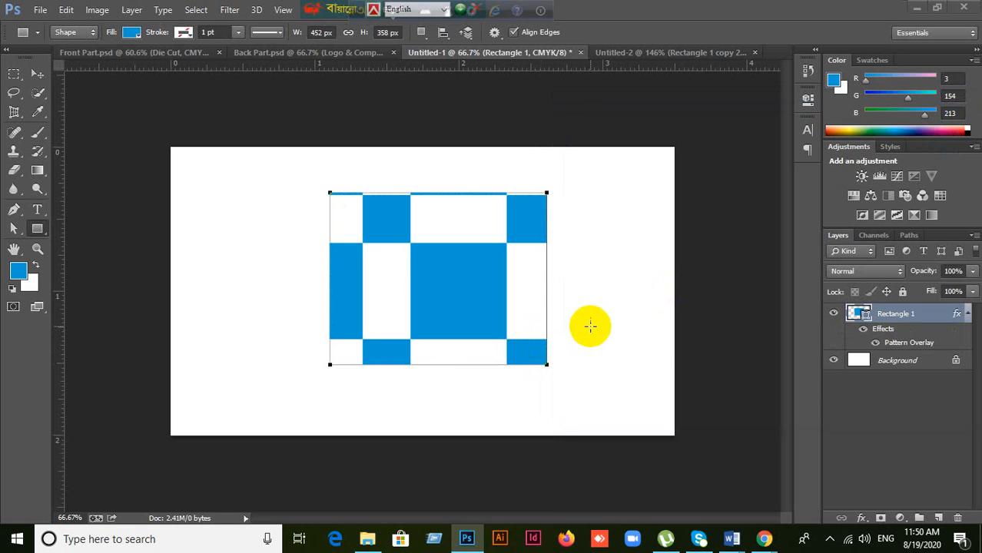
Undo back to the blank card and draw a rectangle covering the whole canvas, about 1052 by 604 px.
key(ctrl+z)
key(ctrl+alt+z)
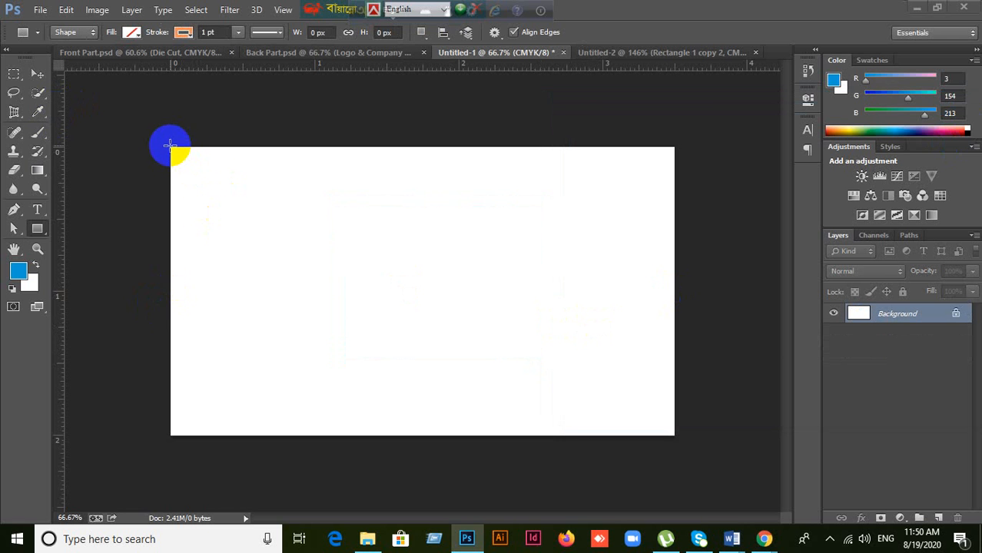
drag(170, 146, 676, 435)
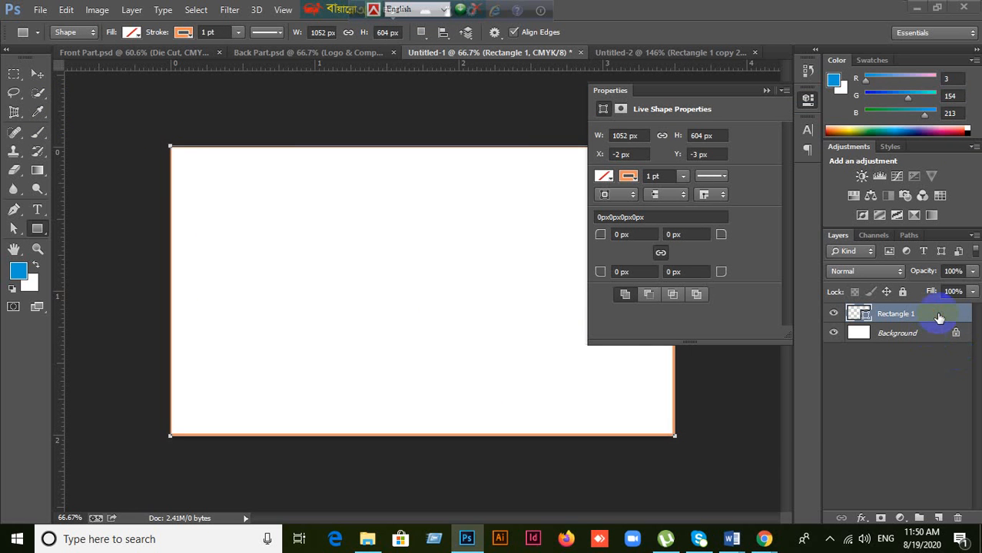
Apply a Pattern Overlay with the custom checkerboard pattern to the full-canvas rectangle.
double_click(938, 317)
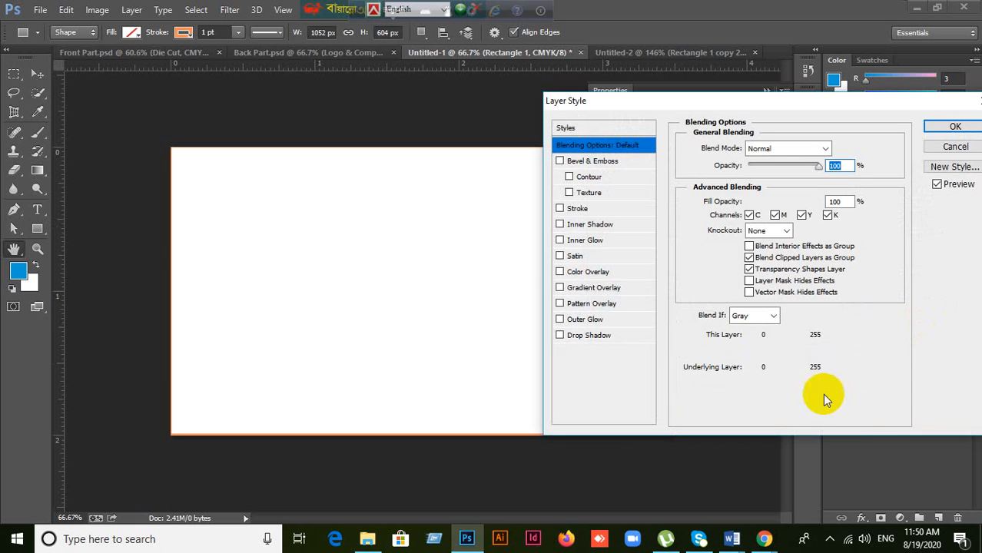
click(570, 302)
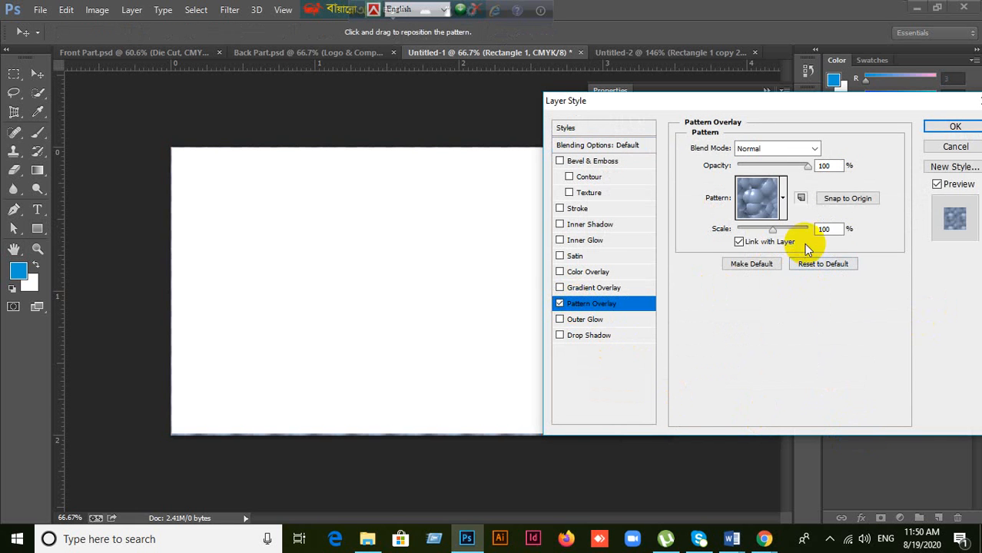
click(784, 201)
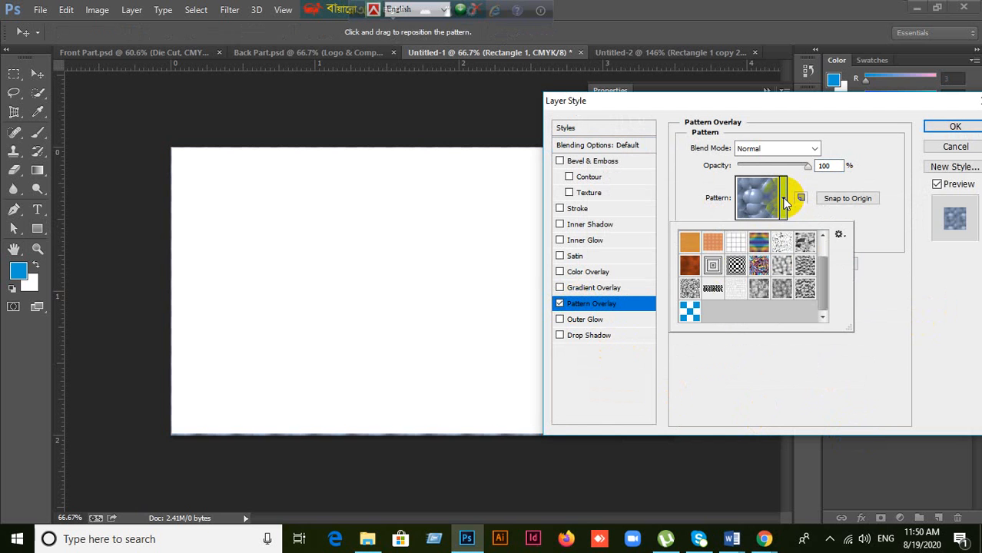
click(688, 313)
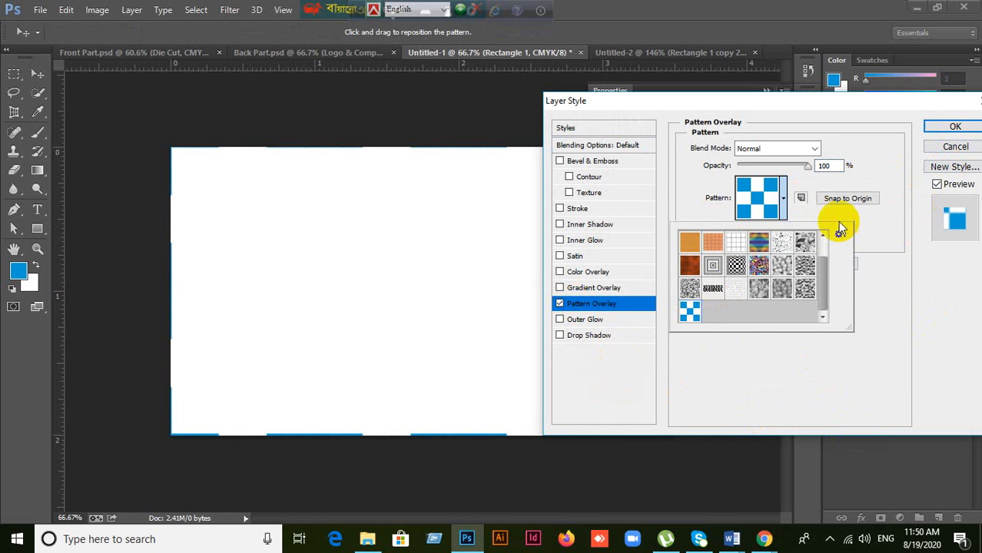
click(784, 198)
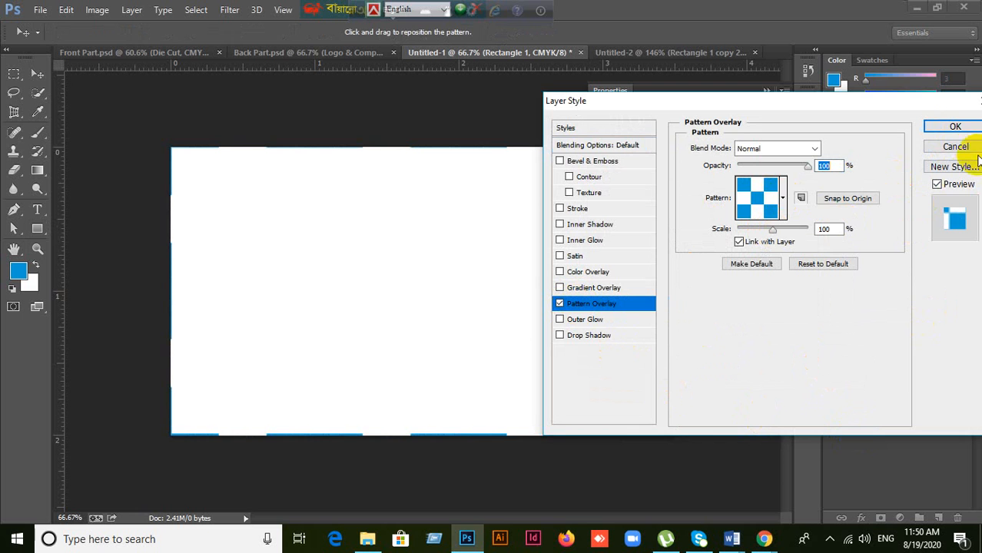
click(955, 127)
click(694, 332)
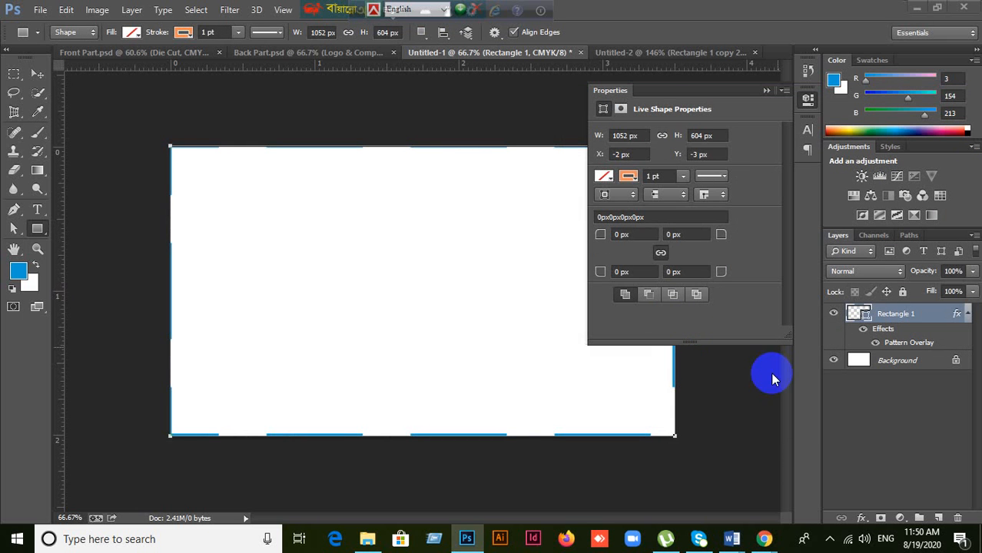
click(766, 90)
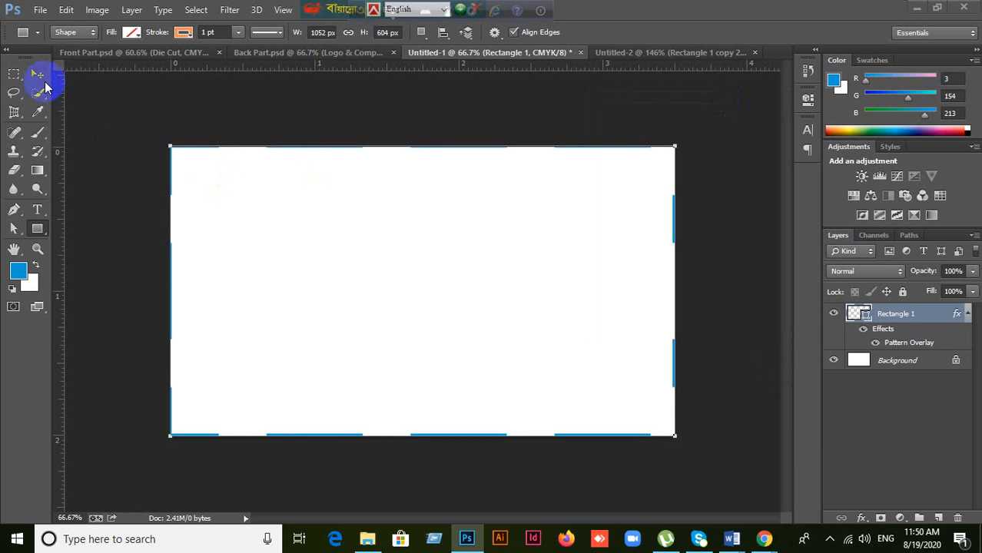
Shift the full-canvas patterned rectangle slightly and delete it from the card.
click(38, 74)
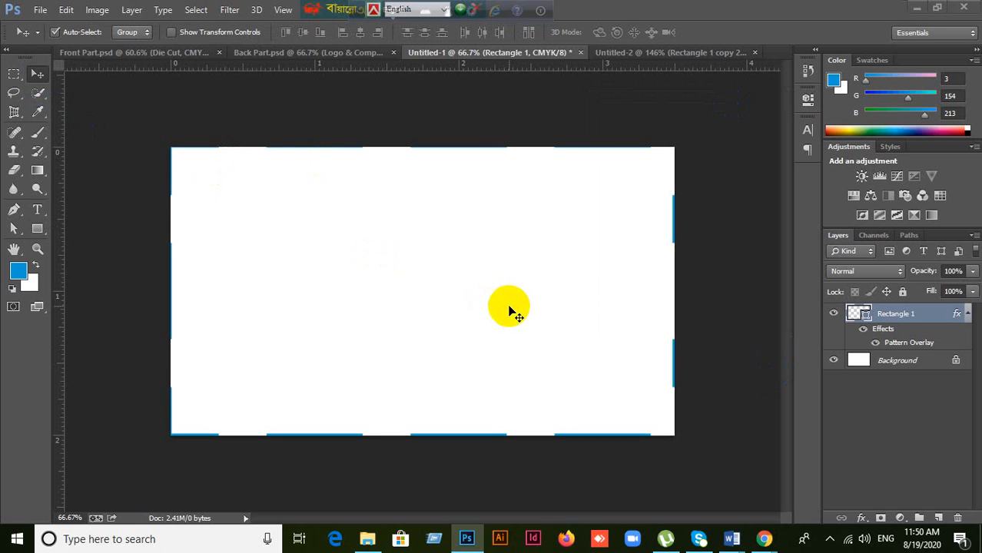
drag(562, 322, 566, 343)
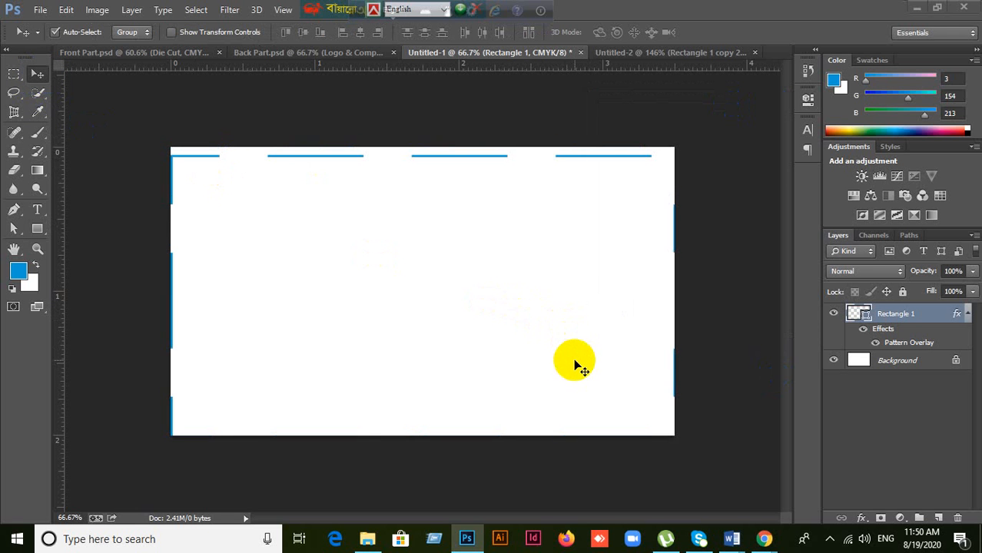
drag(543, 268, 541, 274)
key(Delete)
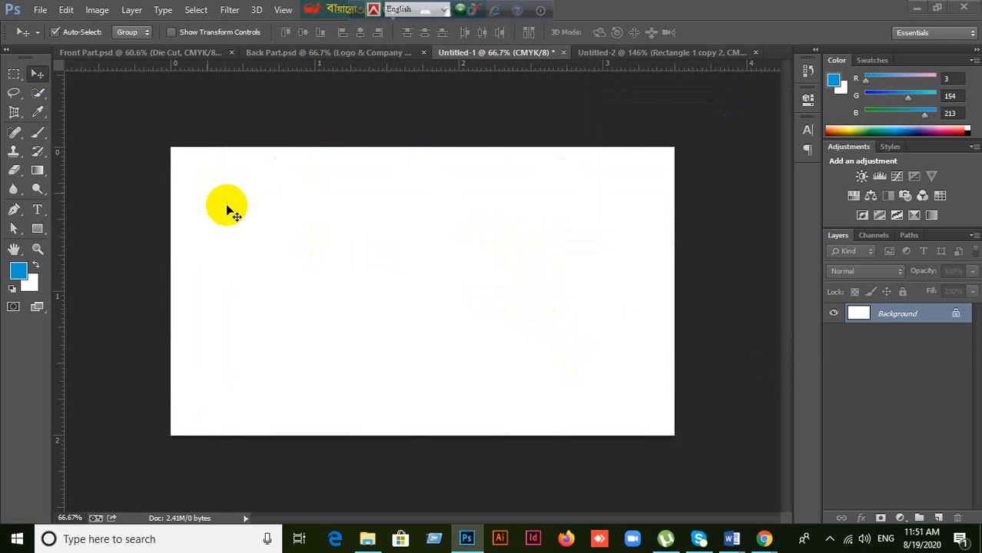
Draw a solid blue rectangle without a stroke over the whole canvas, about 1052 by 607 px.
click(37, 228)
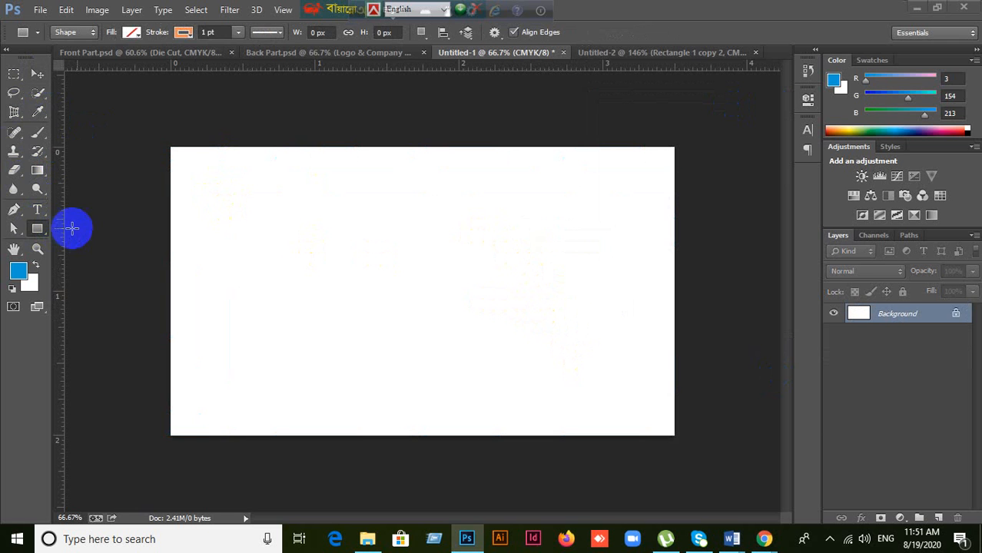
click(184, 32)
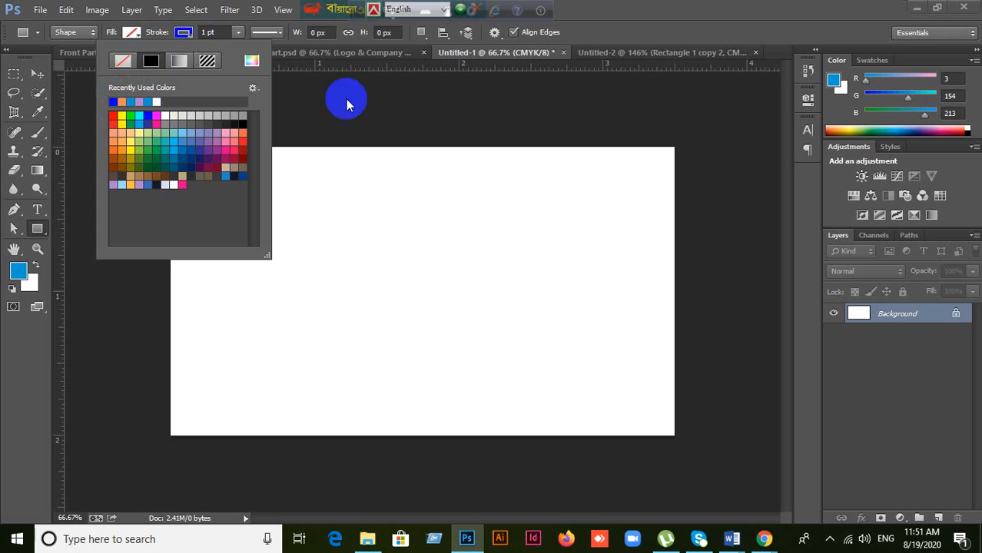
click(129, 34)
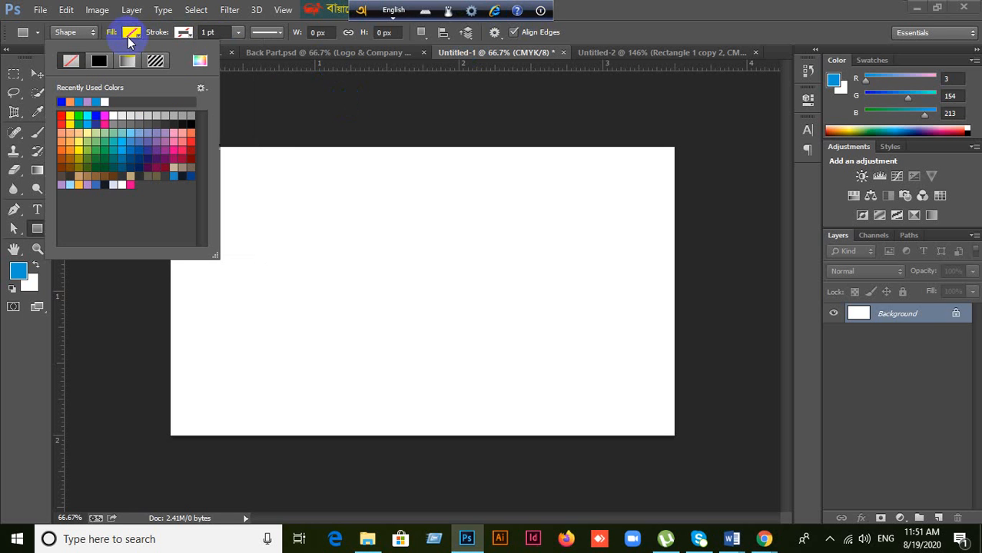
click(99, 61)
click(638, 11)
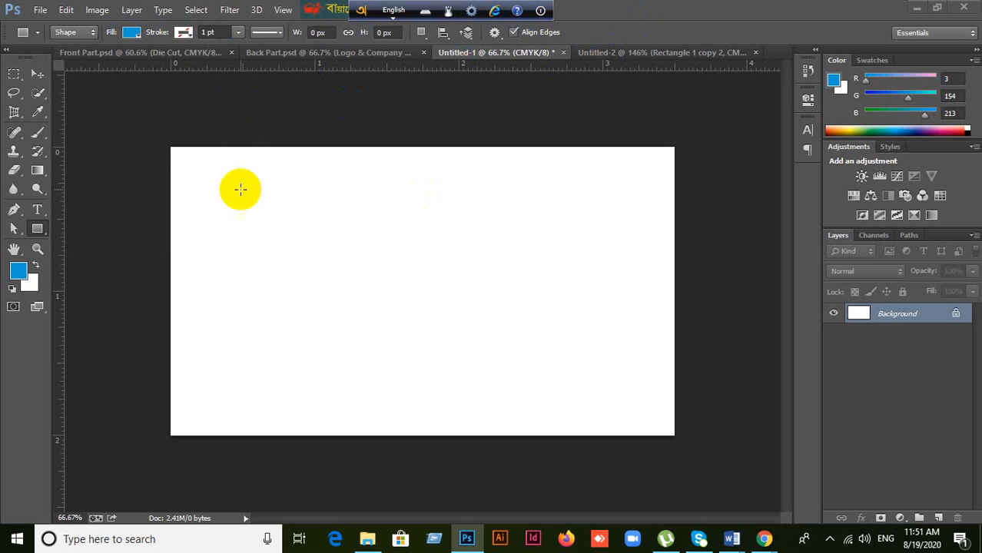
drag(169, 145, 674, 437)
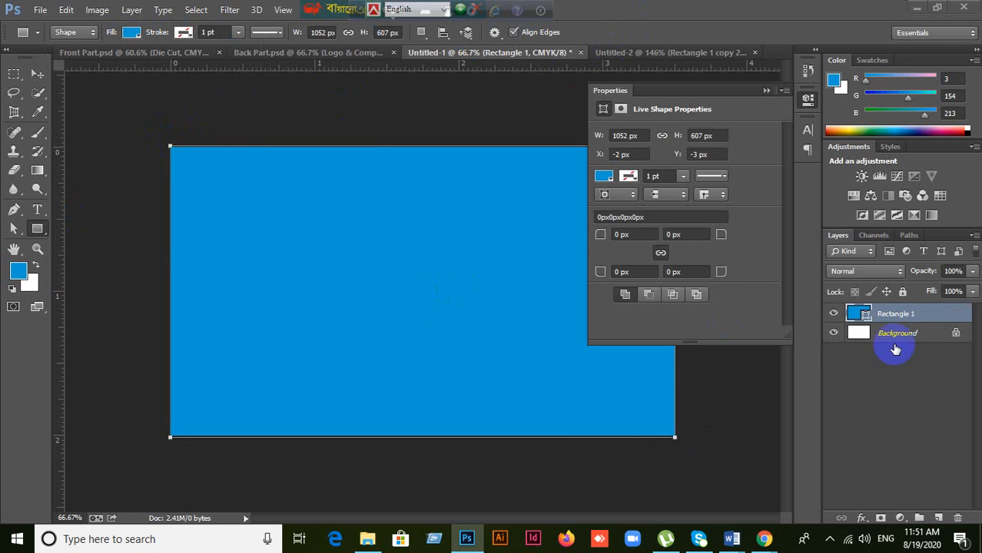
Add a Pattern Overlay with the custom blue-and-white checkerboard pattern to the full-canvas rectangle.
click(944, 317)
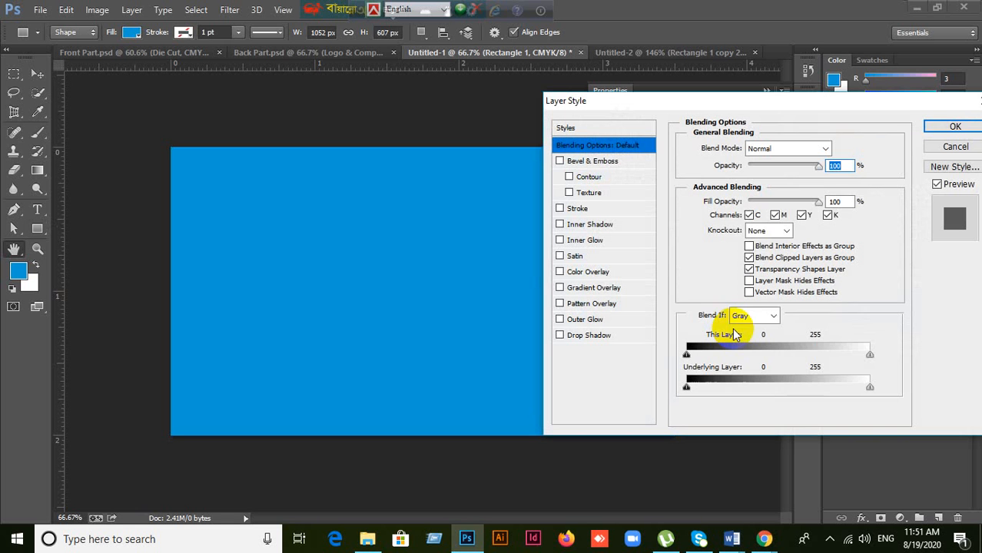
click(564, 305)
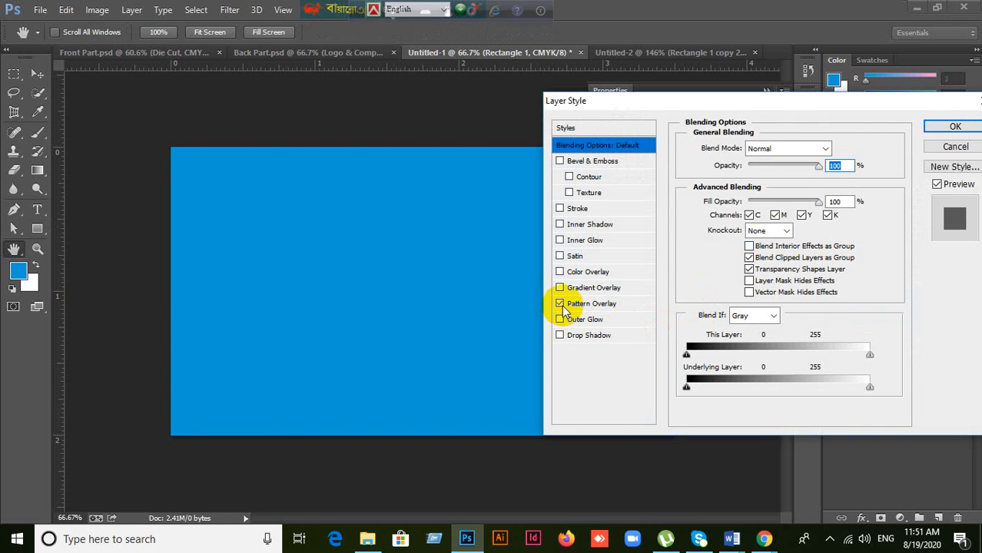
click(584, 304)
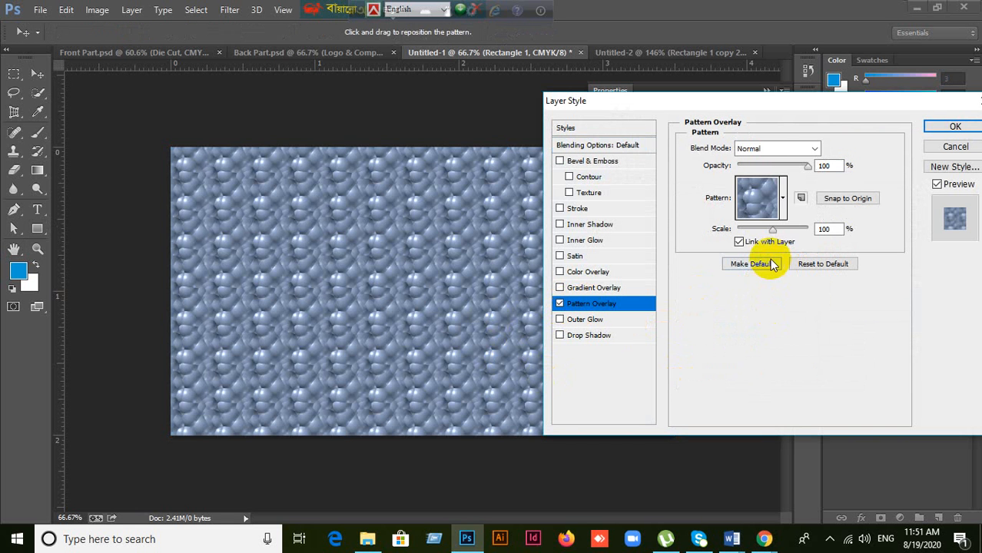
click(784, 202)
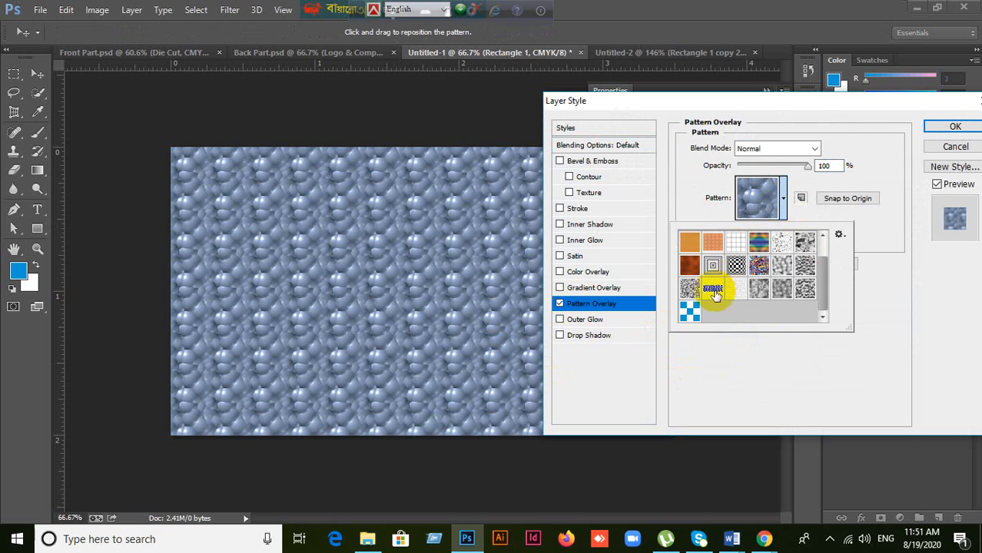
click(690, 309)
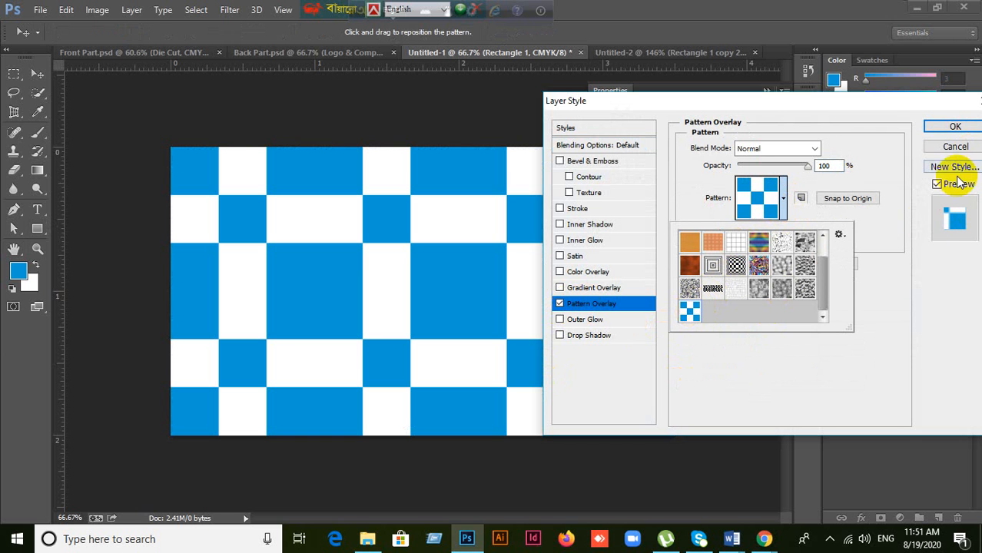
click(772, 201)
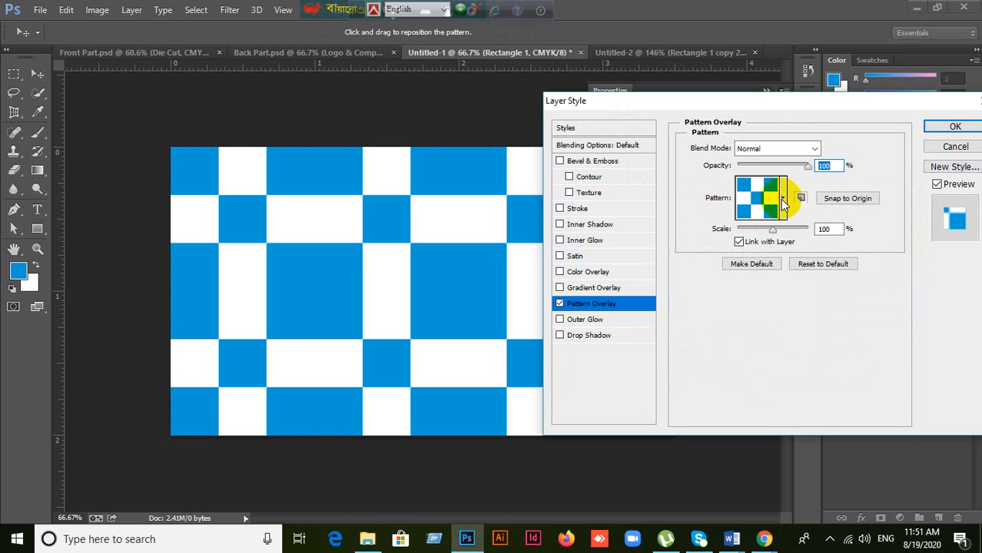
Try the checkerboard pattern at 37% scale, return it to roughly its original scale and apply the layer style.
drag(771, 231, 751, 230)
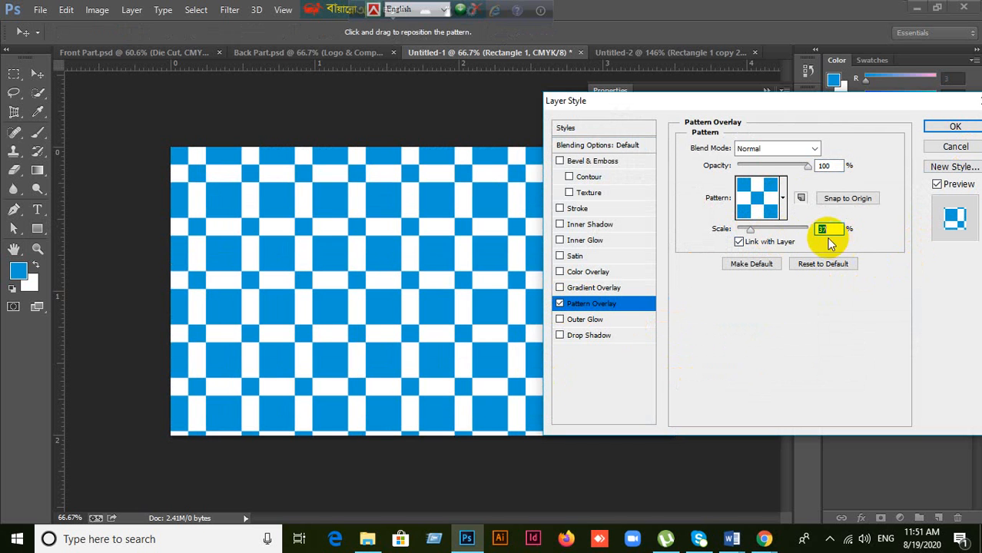
drag(753, 235, 772, 229)
click(957, 127)
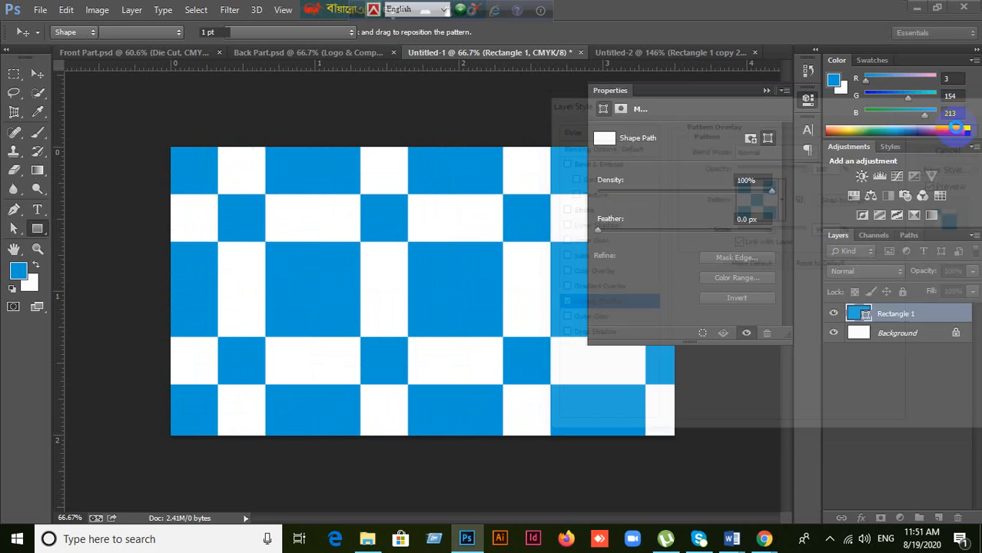
click(767, 88)
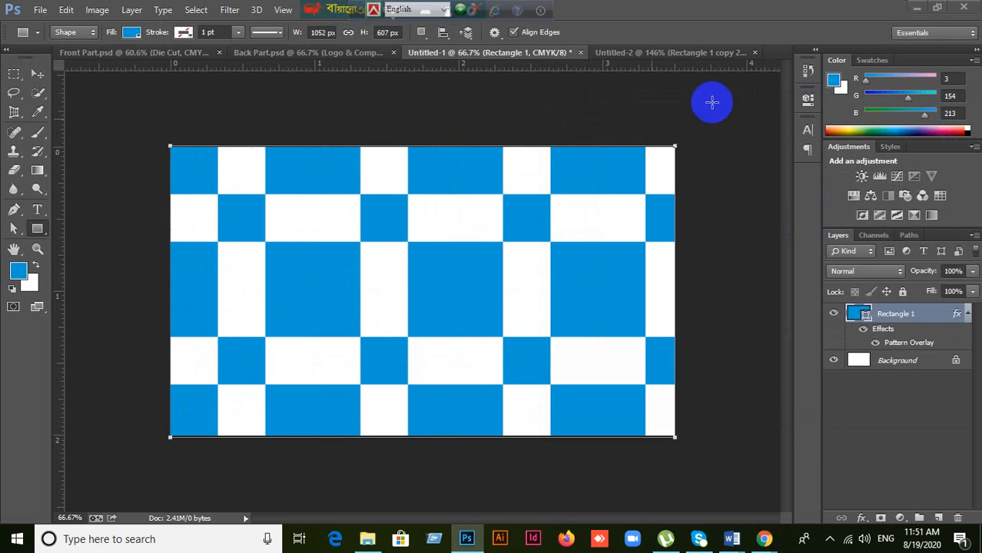
Hide the white Background layer in the Untitled-2 checkerboard tile document.
click(652, 52)
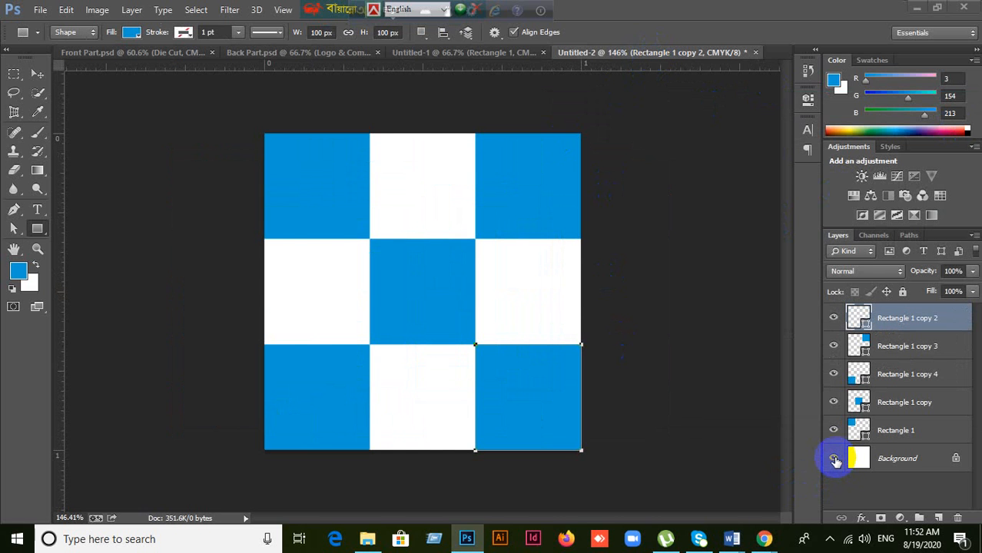
click(834, 459)
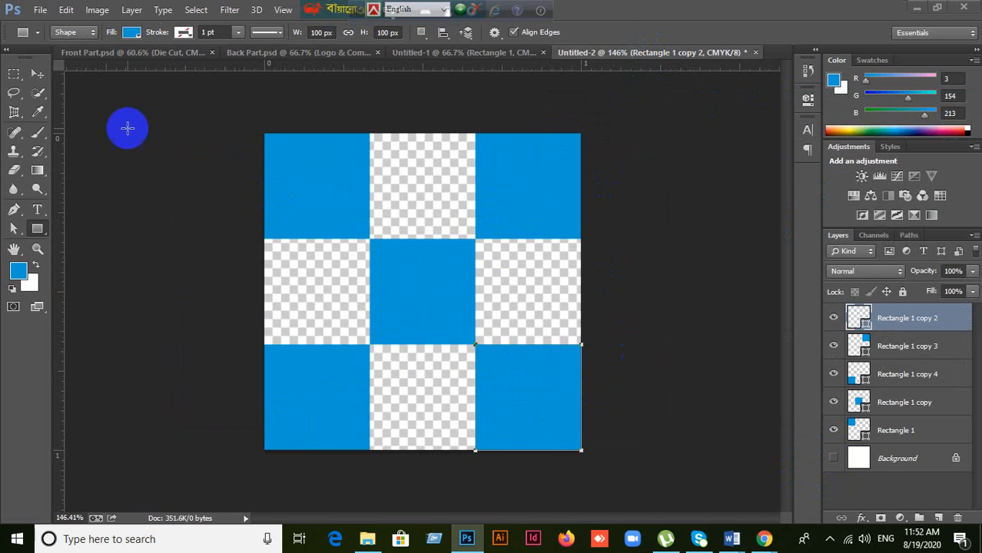
click(38, 75)
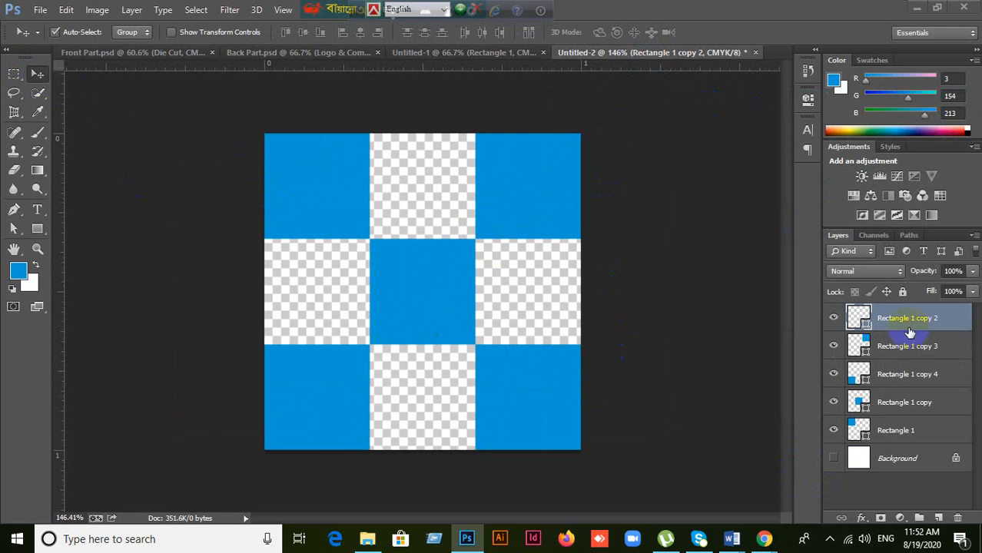
click(517, 323)
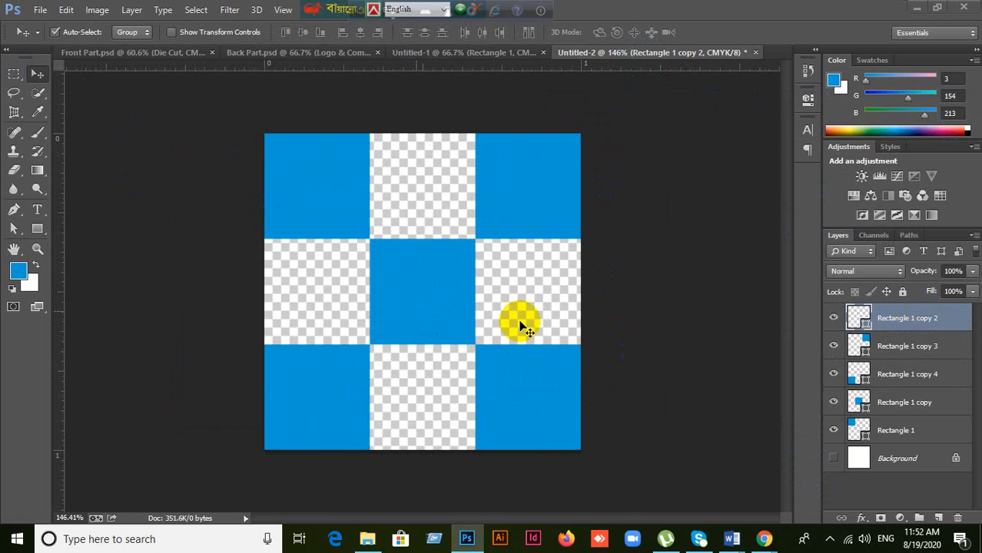
click(97, 10)
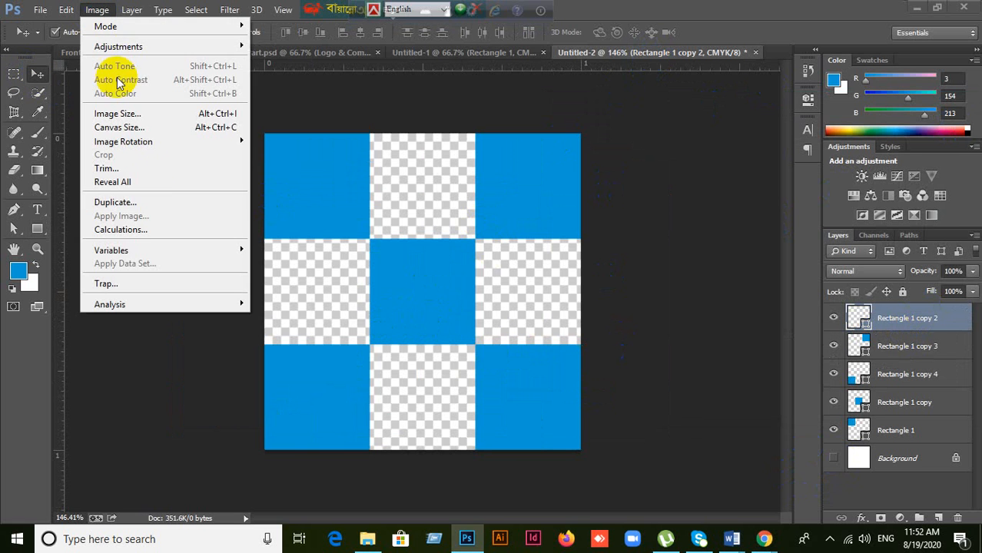
click(298, 85)
click(66, 12)
click(371, 189)
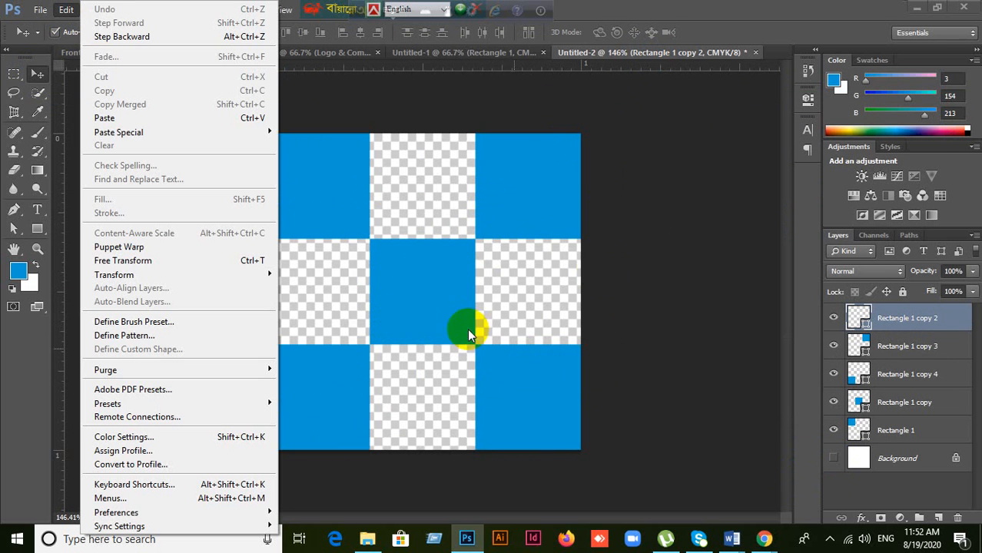
click(655, 312)
click(66, 11)
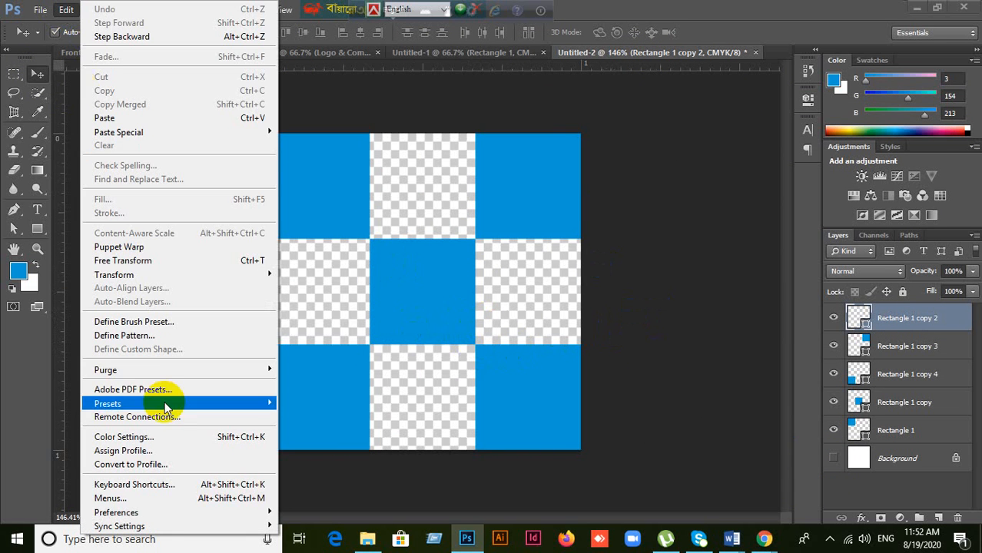
click(323, 104)
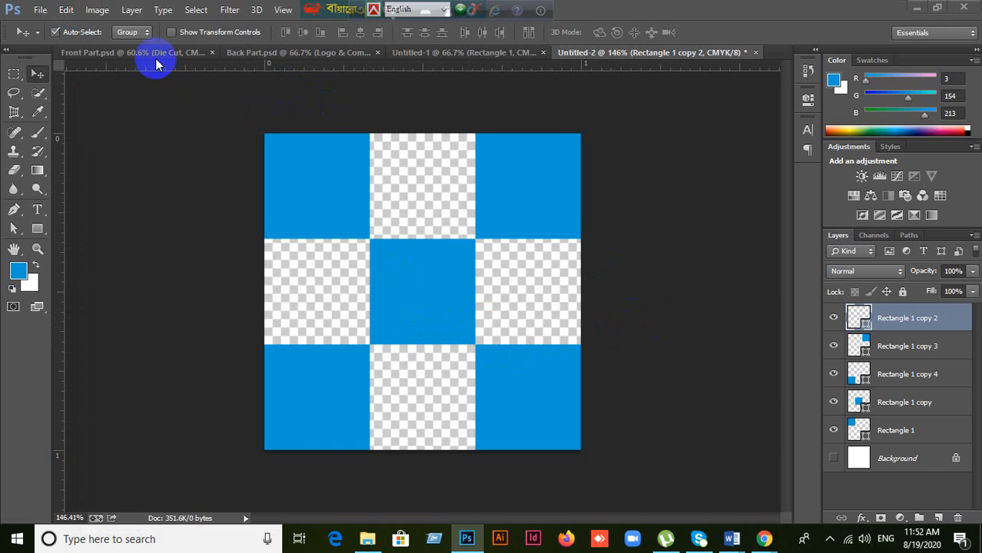
Define the checkerboard tile with transparent gaps as a new pattern named "aaaaa".
click(73, 12)
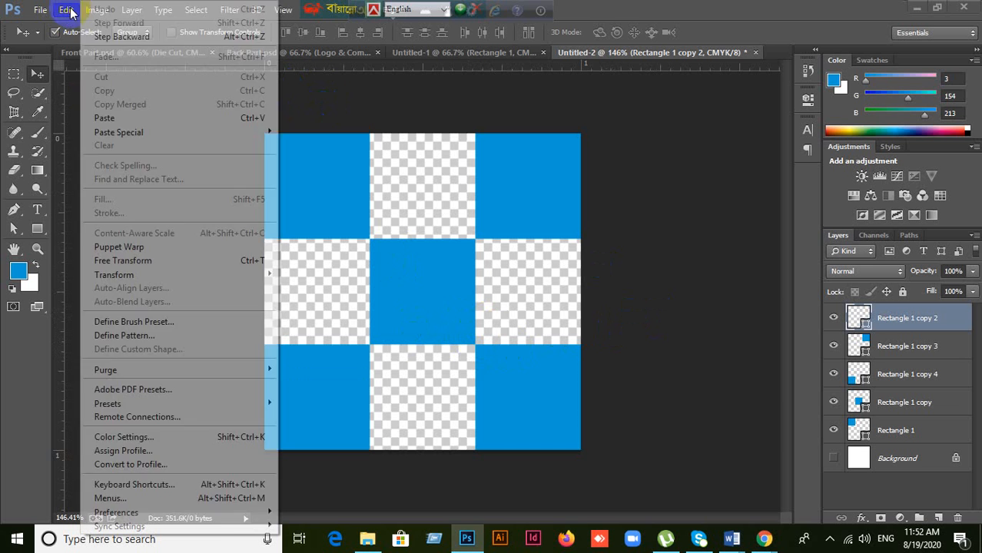
click(146, 335)
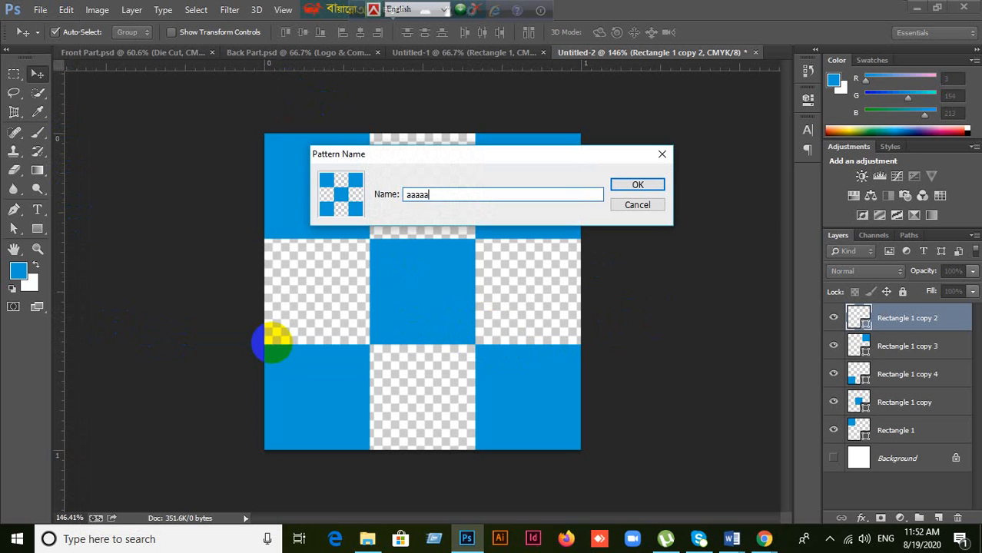
text(aaaaa)
click(638, 185)
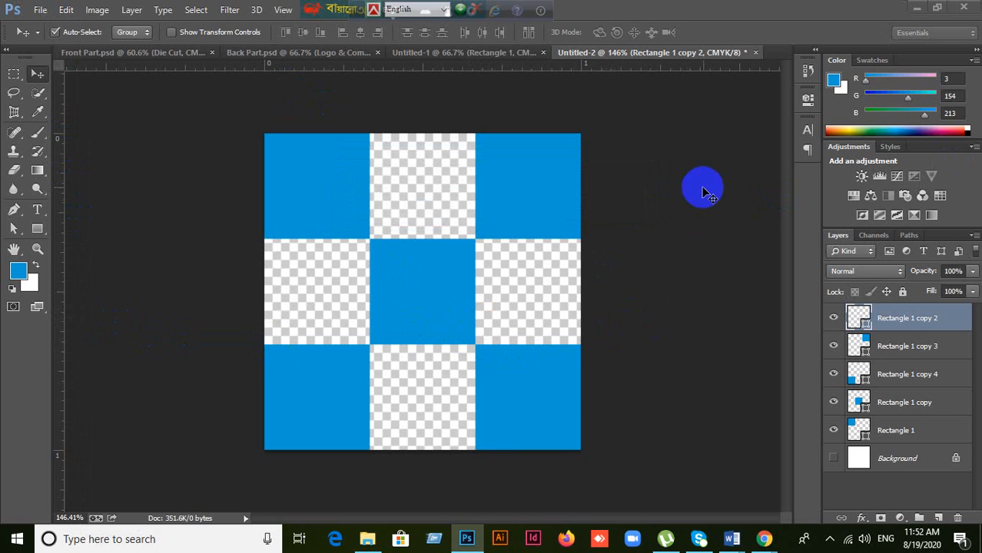
Delete the patterned rectangle in the Untitled-1 card and draw a solid blue square near the card's middle.
click(429, 54)
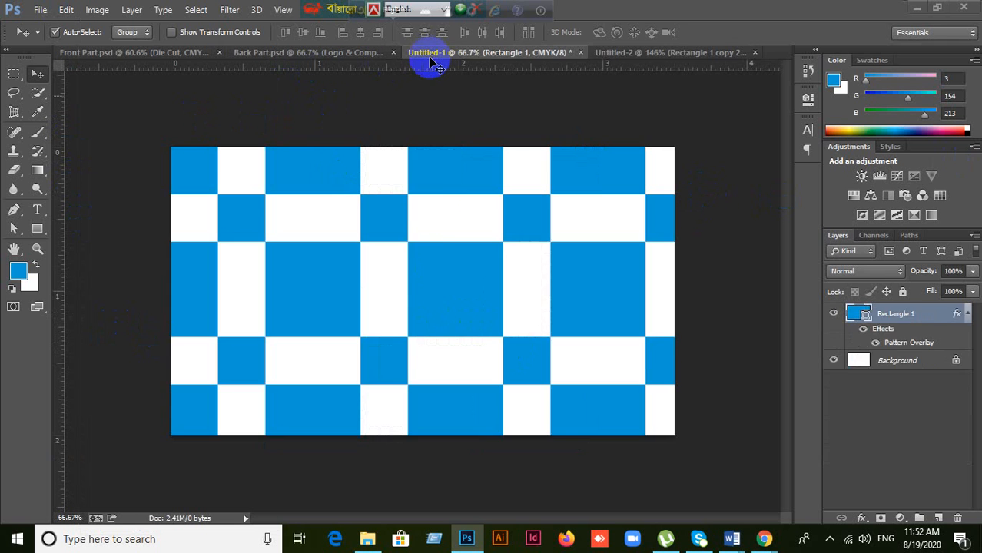
drag(426, 240, 427, 280)
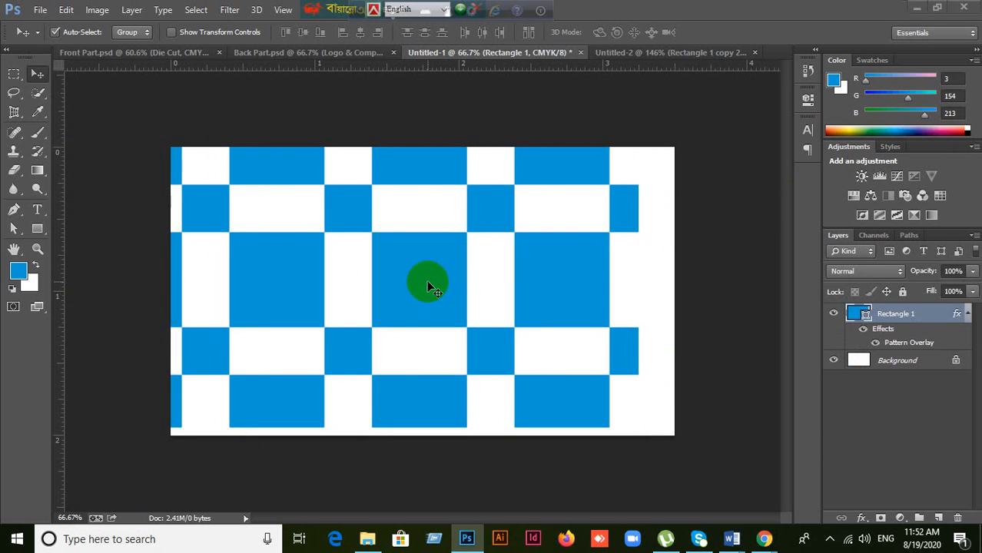
key(Delete)
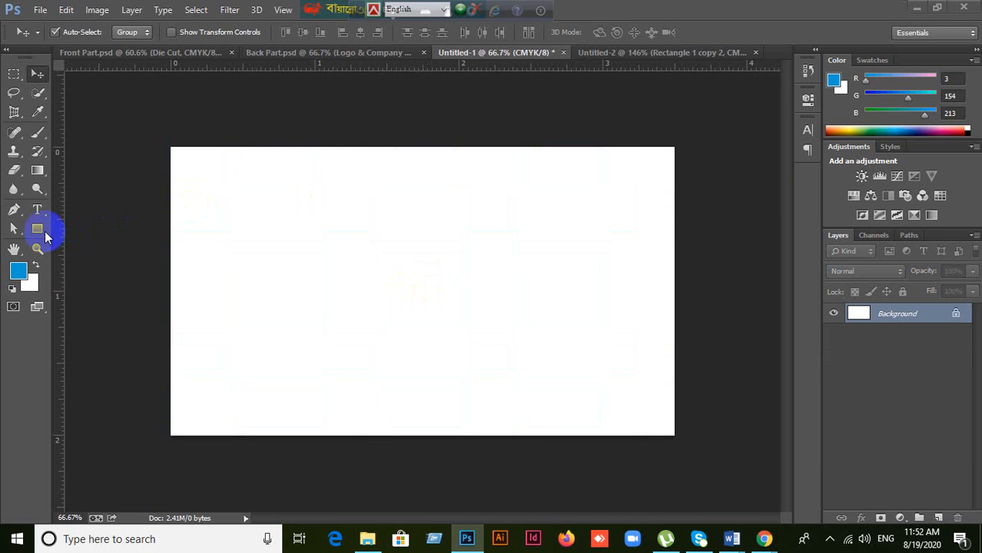
click(36, 228)
drag(271, 158, 576, 401)
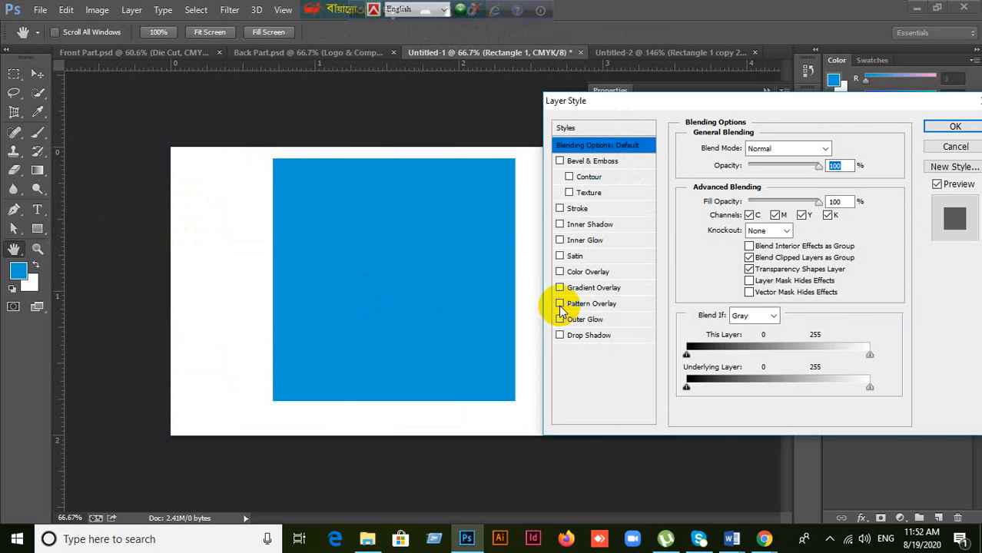
Add a Pattern Overlay to the blue square using the checkerboard pattern with transparent gaps at 100% scale.
click(560, 304)
click(598, 305)
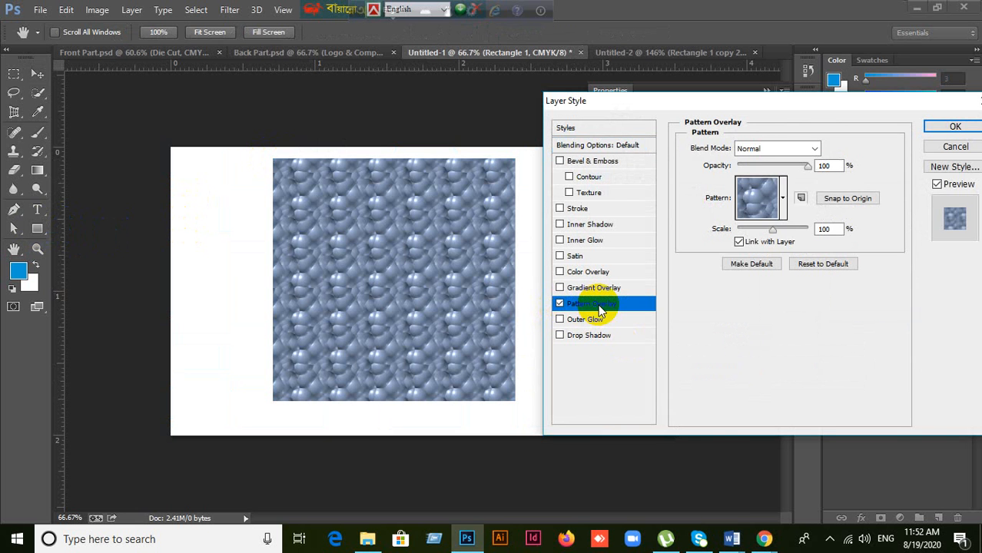
click(785, 200)
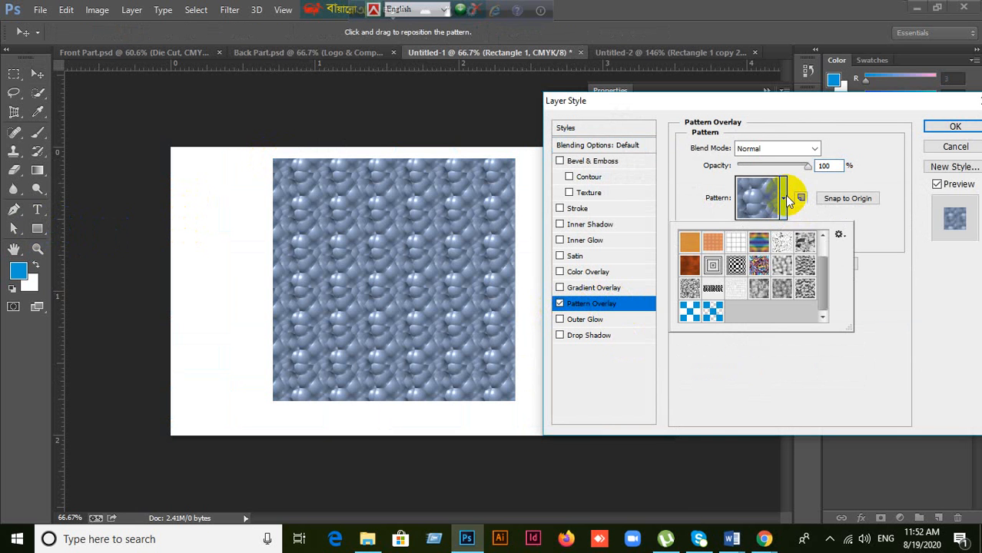
click(714, 311)
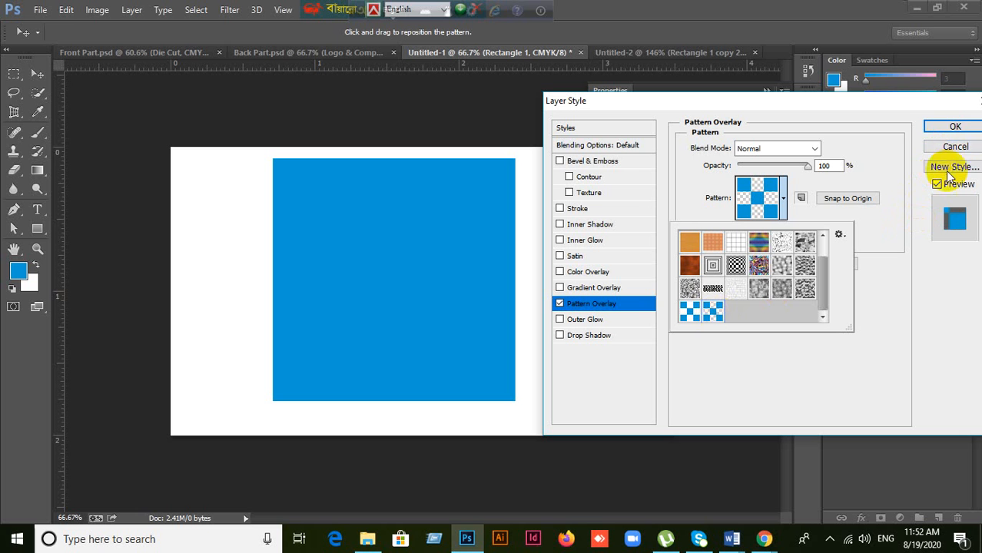
click(955, 127)
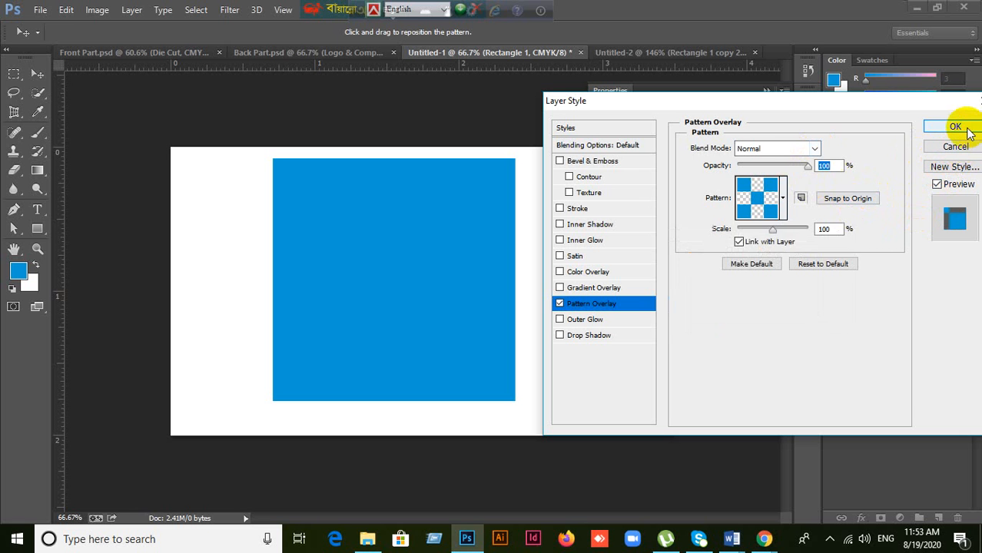
click(956, 126)
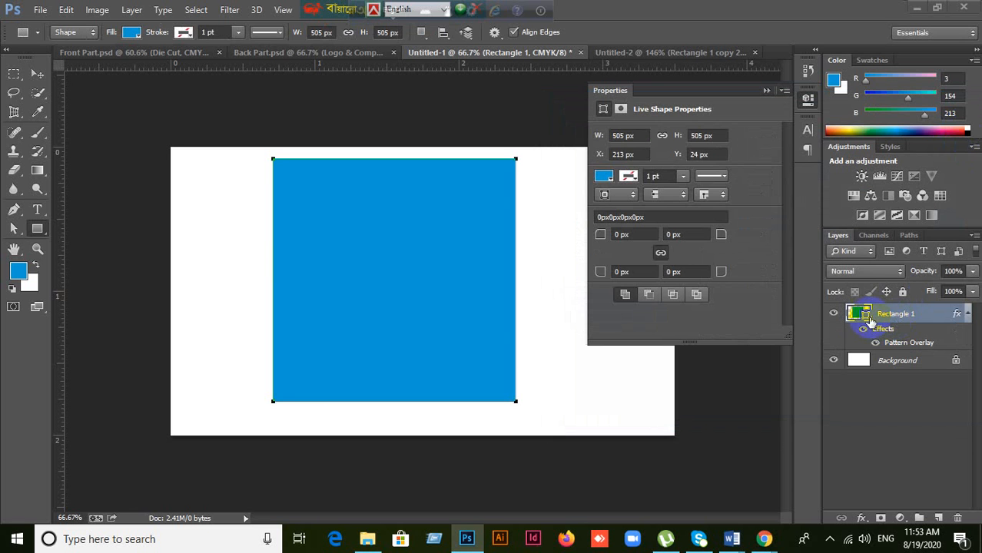
Change the square's fill color to dark slate #283e47 and collapse its shape properties.
double_click(866, 317)
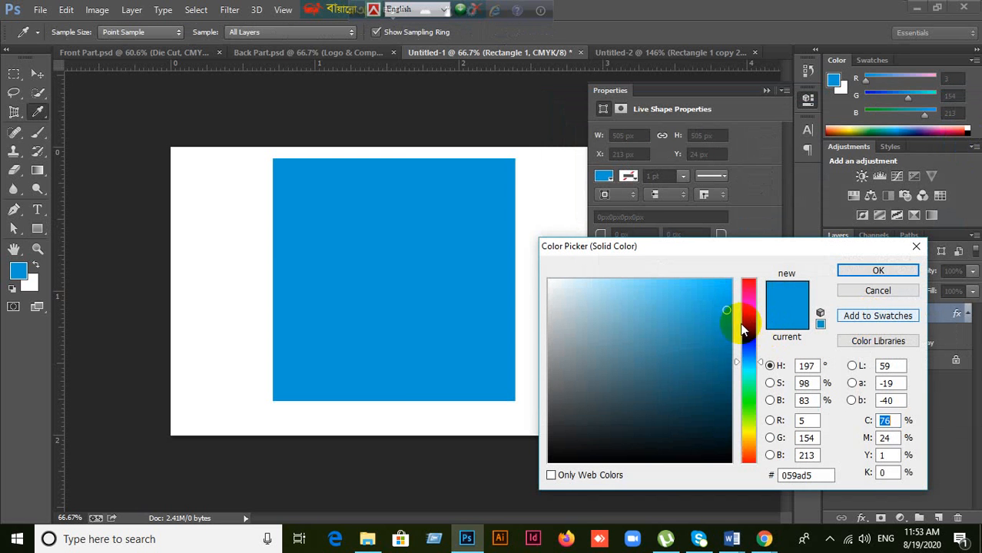
click(675, 374)
drag(675, 374, 630, 412)
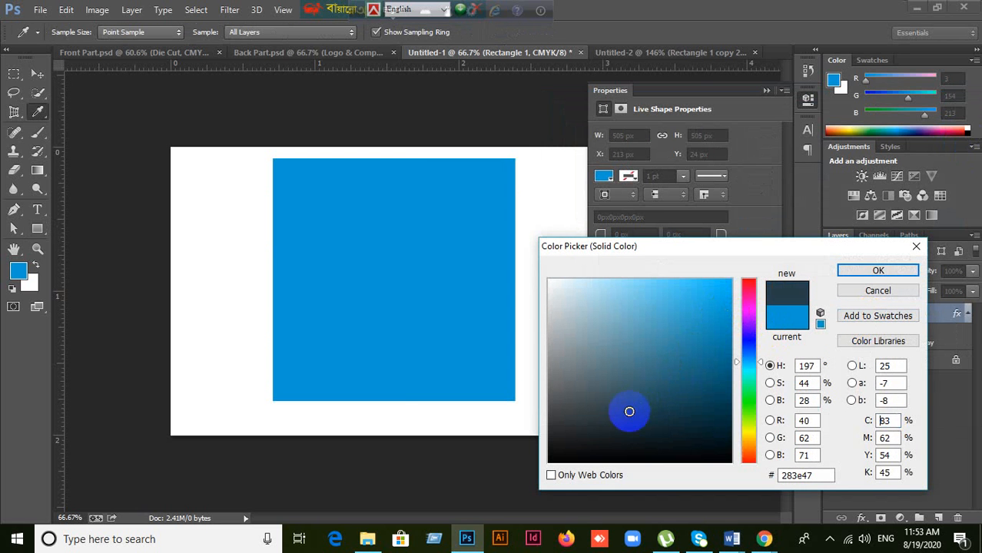
click(907, 271)
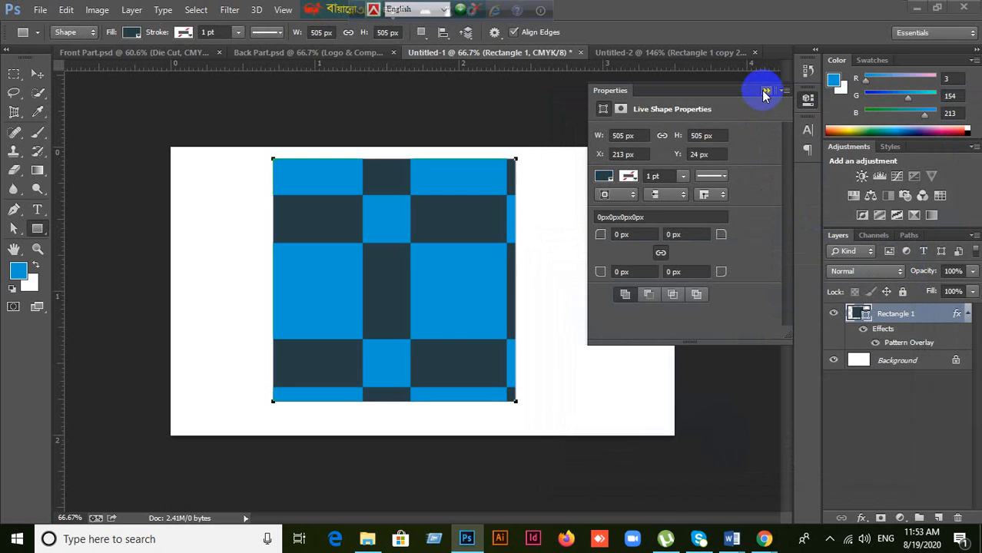
click(764, 93)
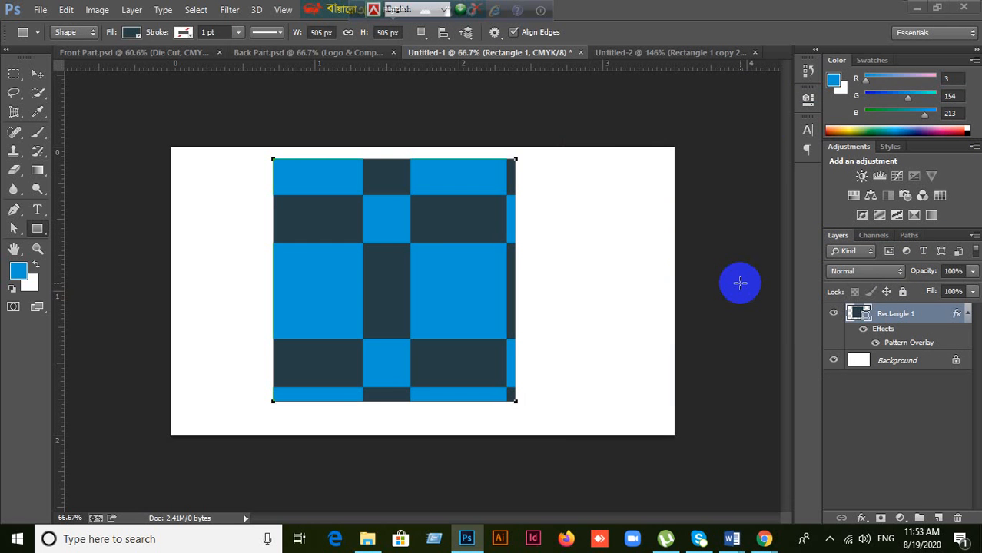
Reduce the scale of the square's Pattern Overlay to 3%.
double_click(941, 318)
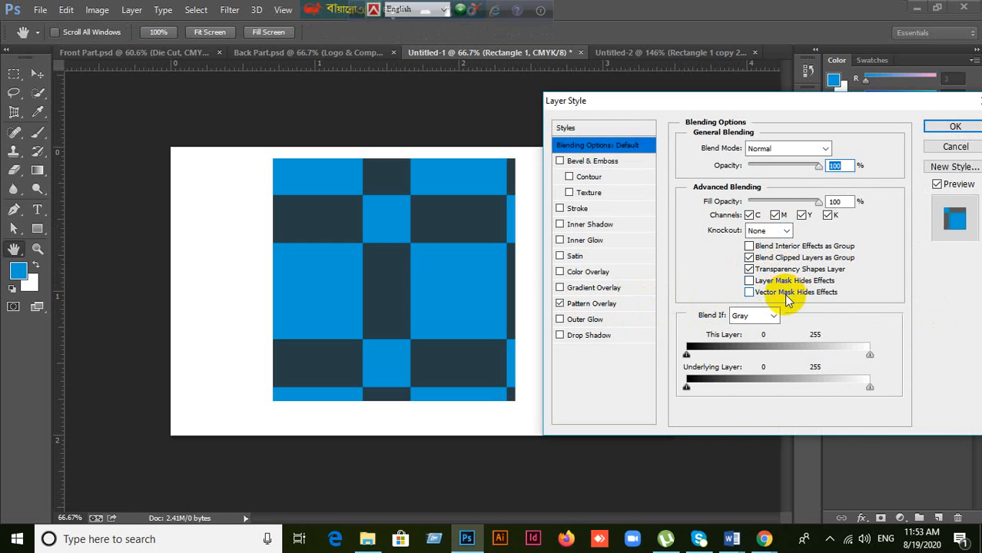
click(585, 304)
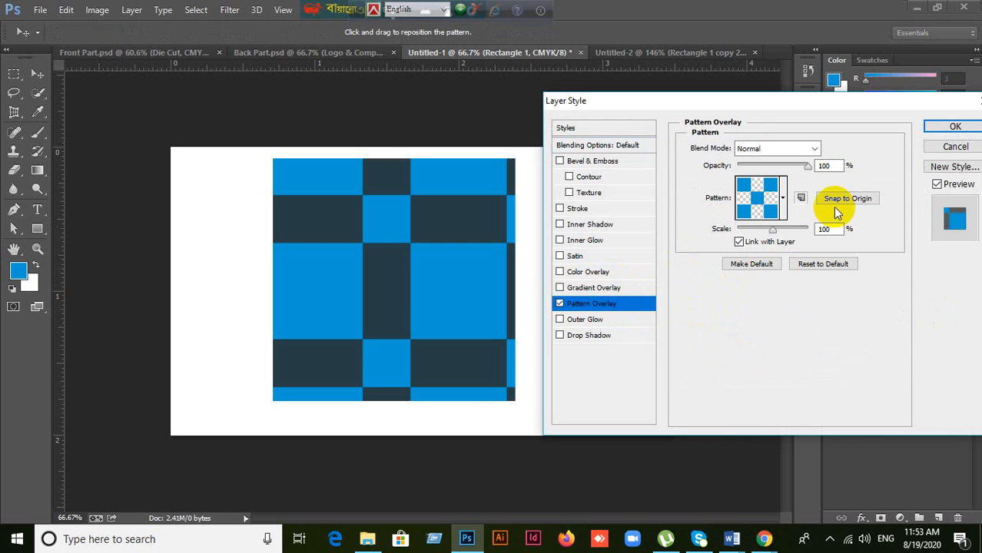
click(784, 202)
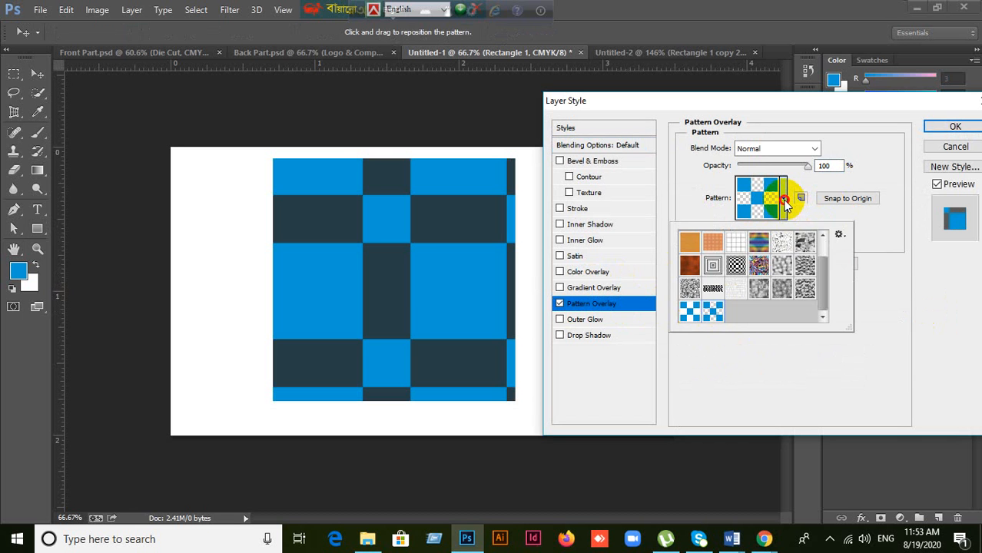
click(784, 202)
drag(772, 232, 739, 235)
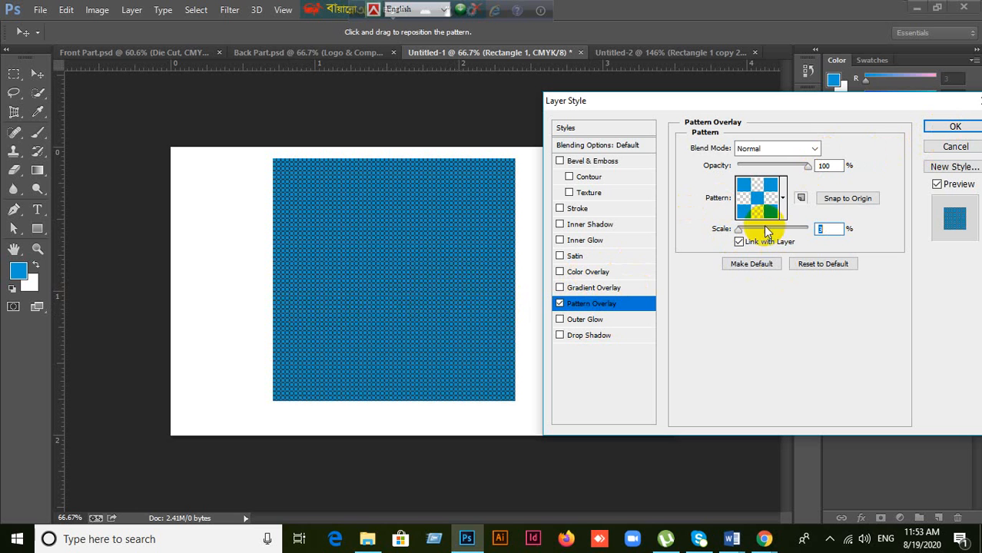
Try a Gradient Overlay on the square, remove it, and add a red Color Overlay in Multiply mode.
click(584, 289)
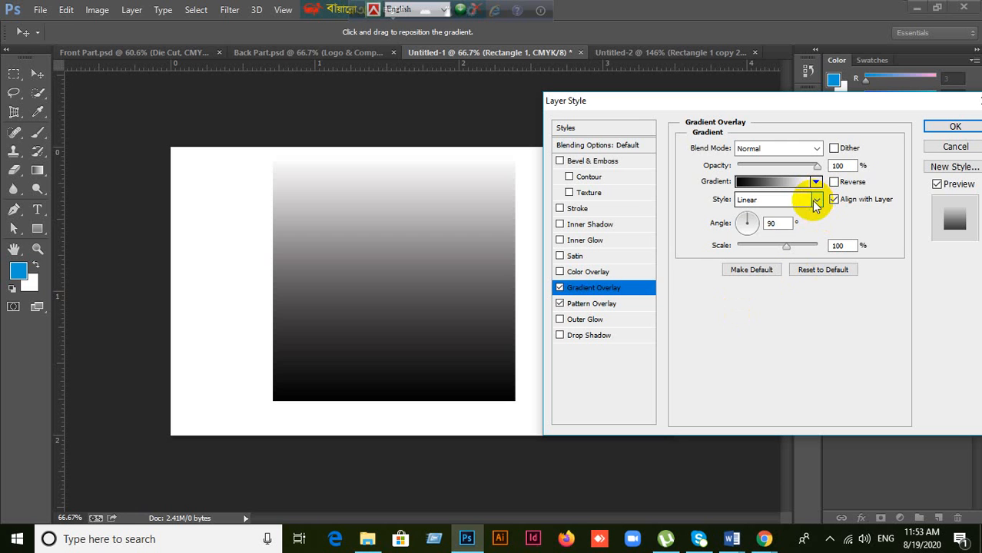
click(560, 287)
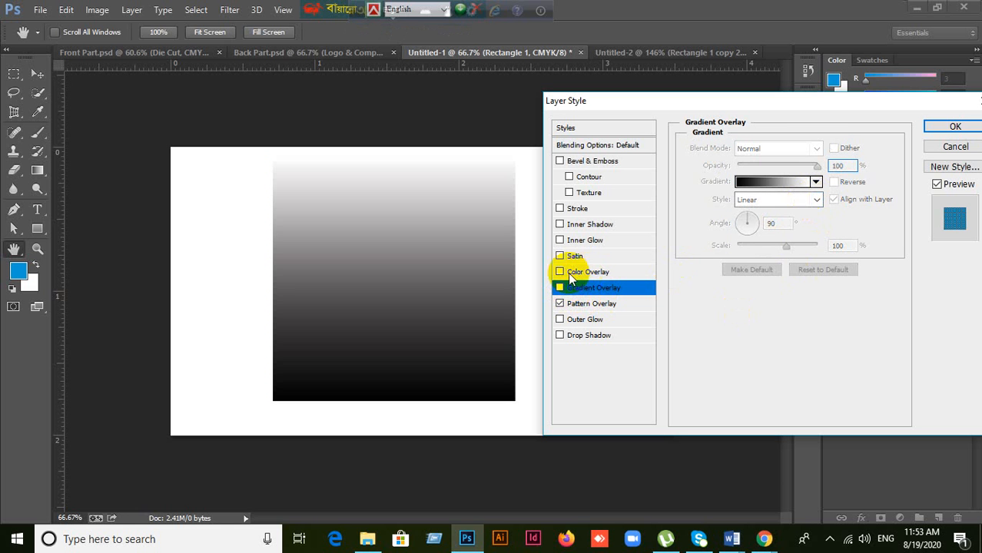
click(590, 271)
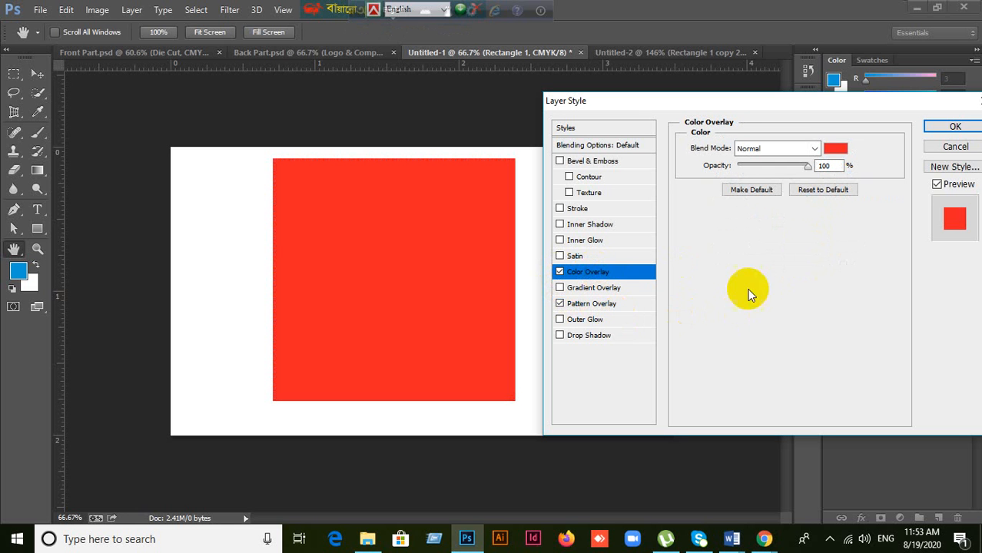
click(813, 149)
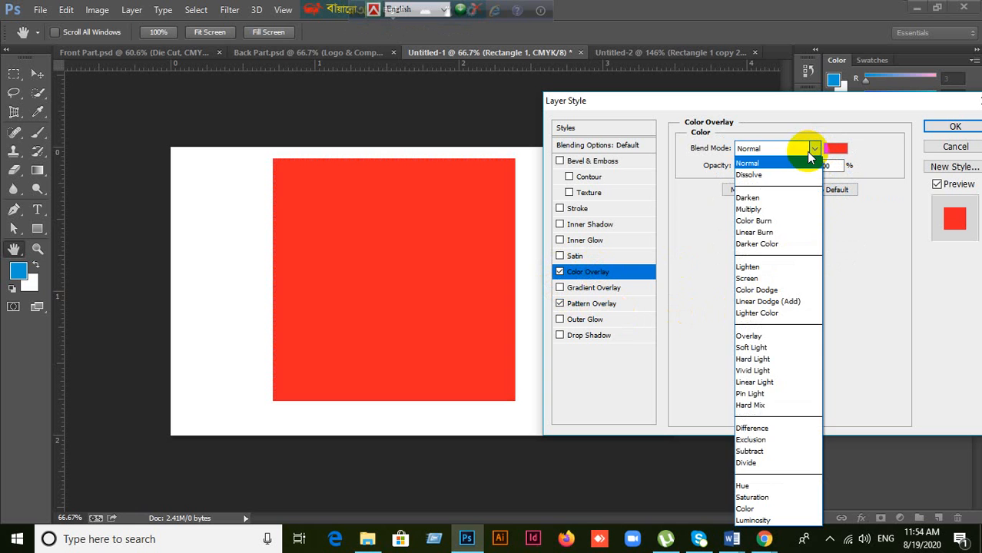
click(808, 151)
click(811, 149)
click(757, 209)
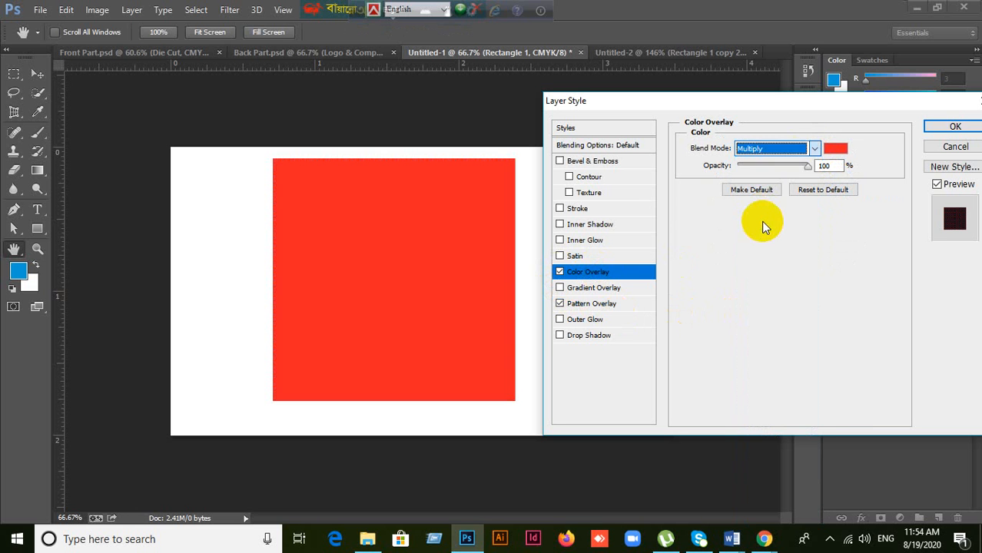
Try the Lighten and Screen blend modes for the red Color Overlay, set it to Overlay and apply the layer style.
click(814, 149)
click(755, 257)
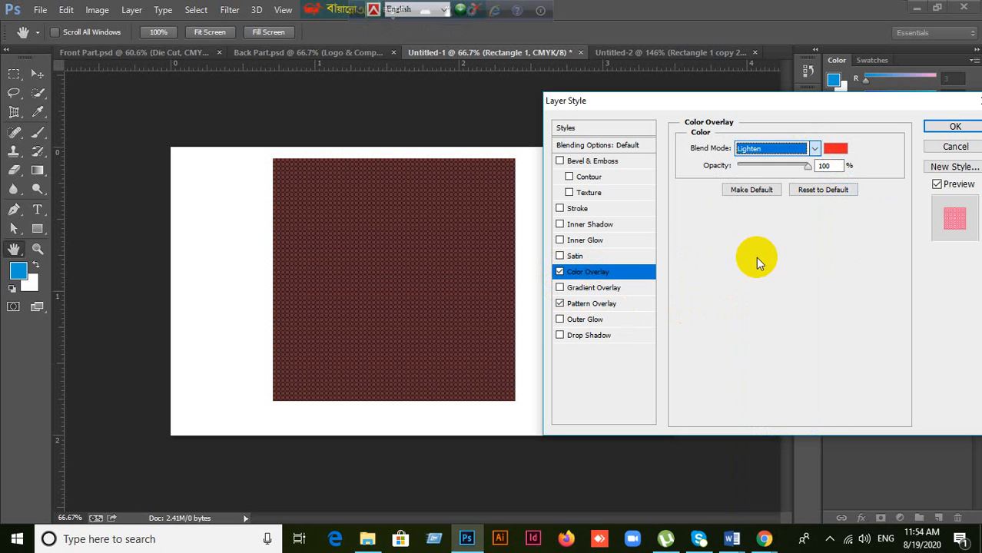
click(813, 148)
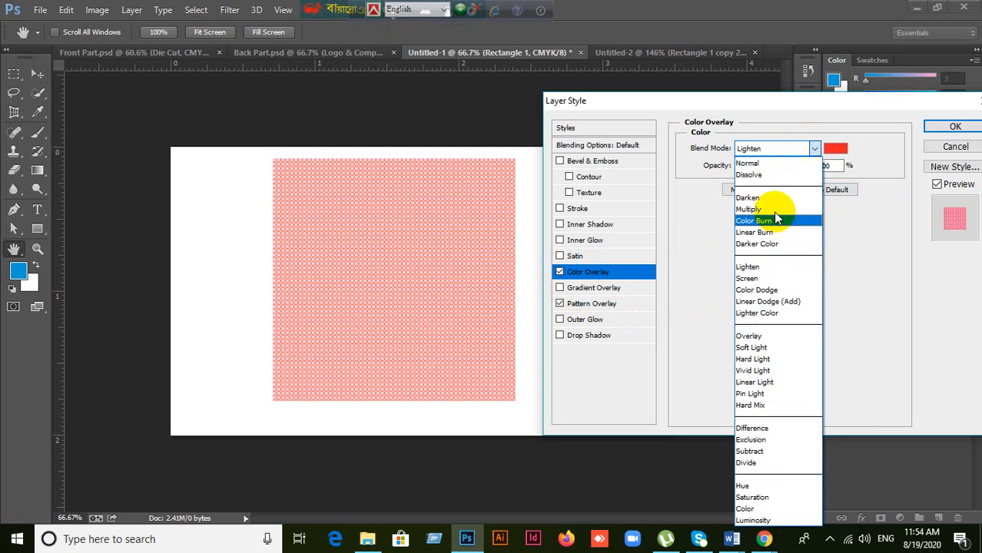
click(760, 279)
click(814, 148)
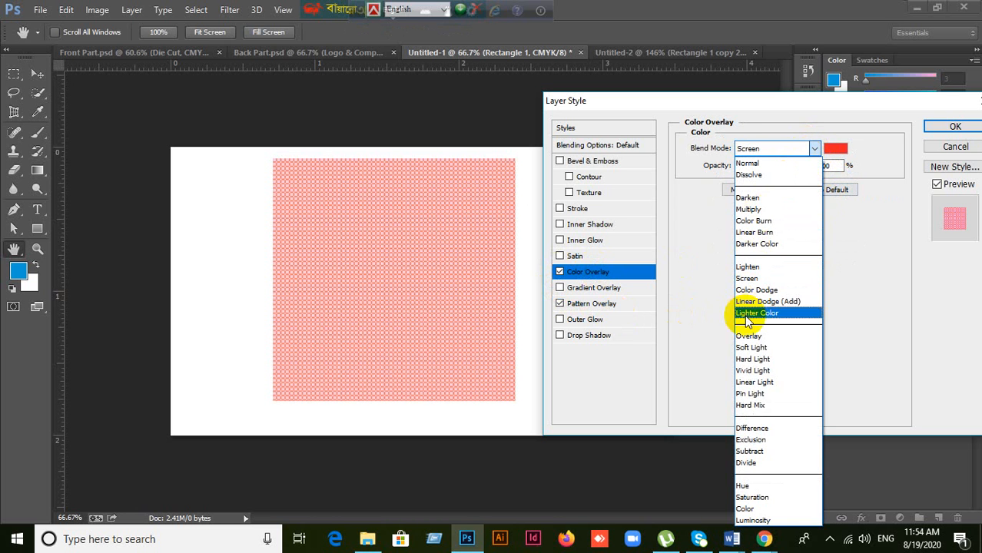
click(747, 336)
click(959, 127)
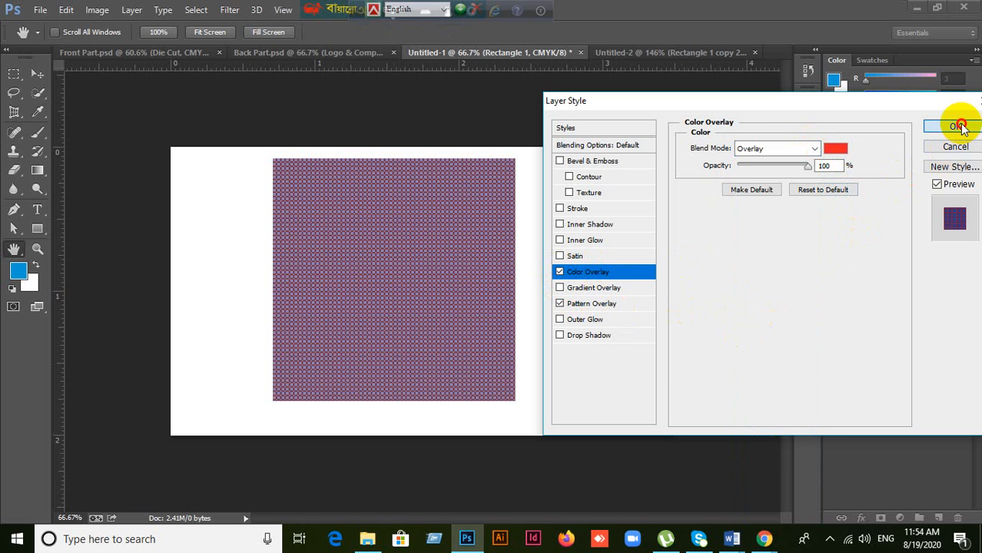
Compare the Untitled-2 tile and the striped background in Back Part.psd with the patterned square in Untitled-1.
click(694, 54)
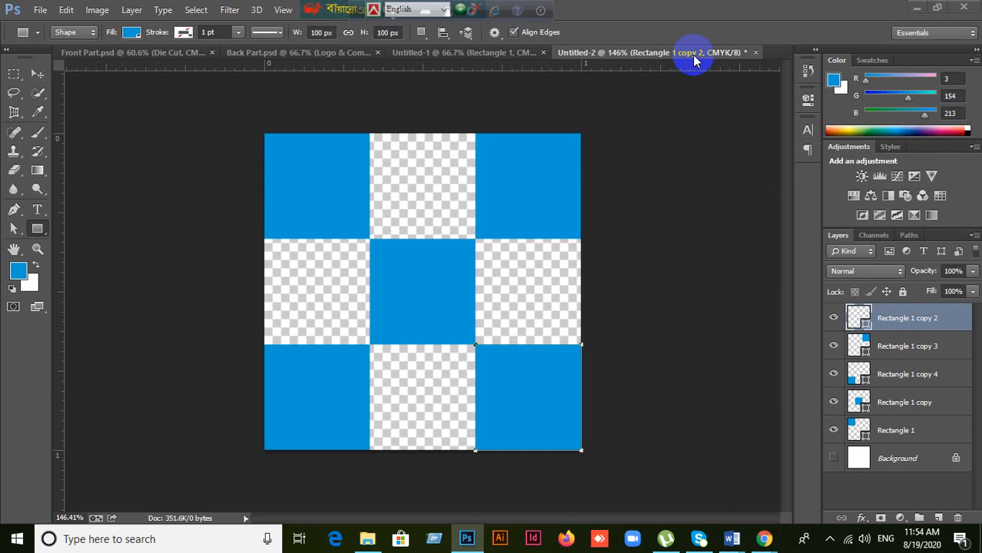
click(456, 54)
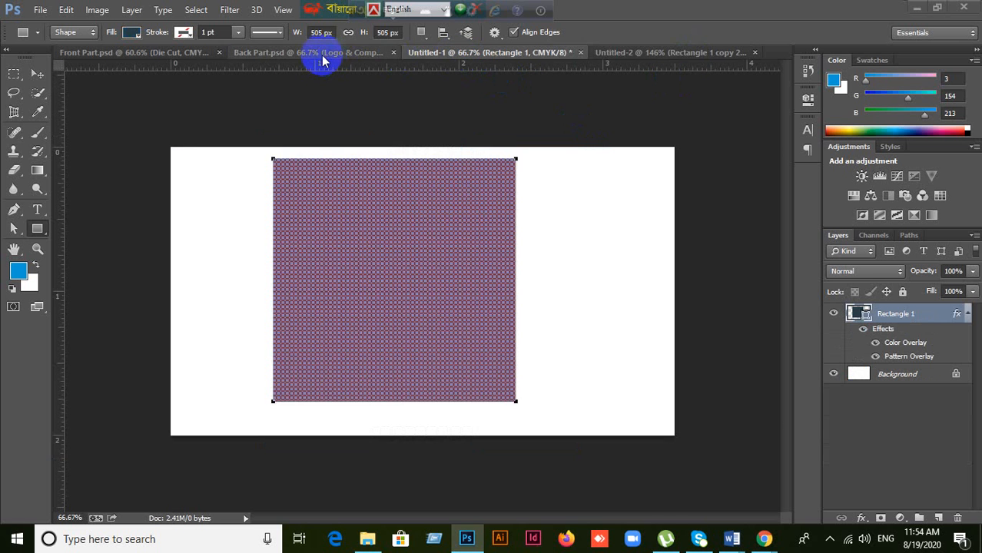
click(322, 54)
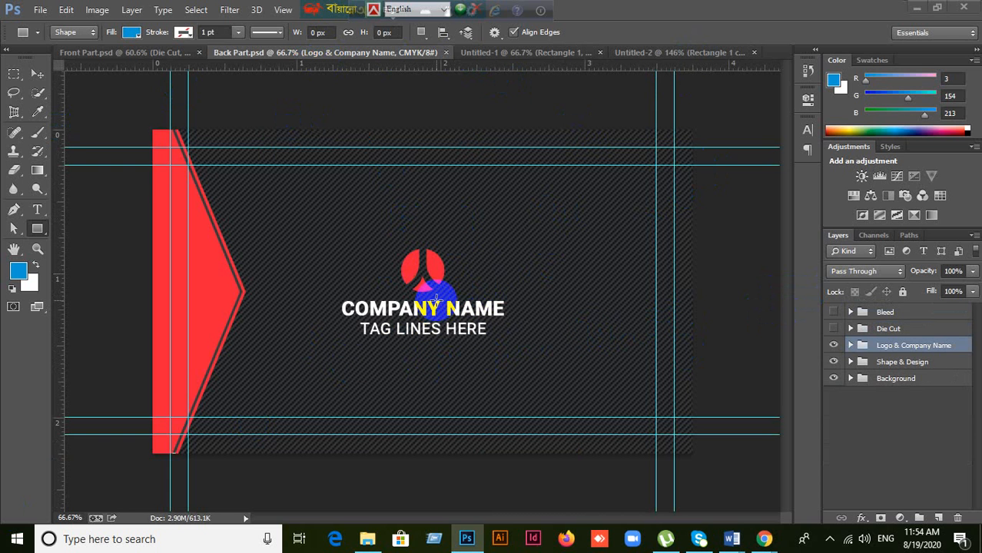
click(659, 53)
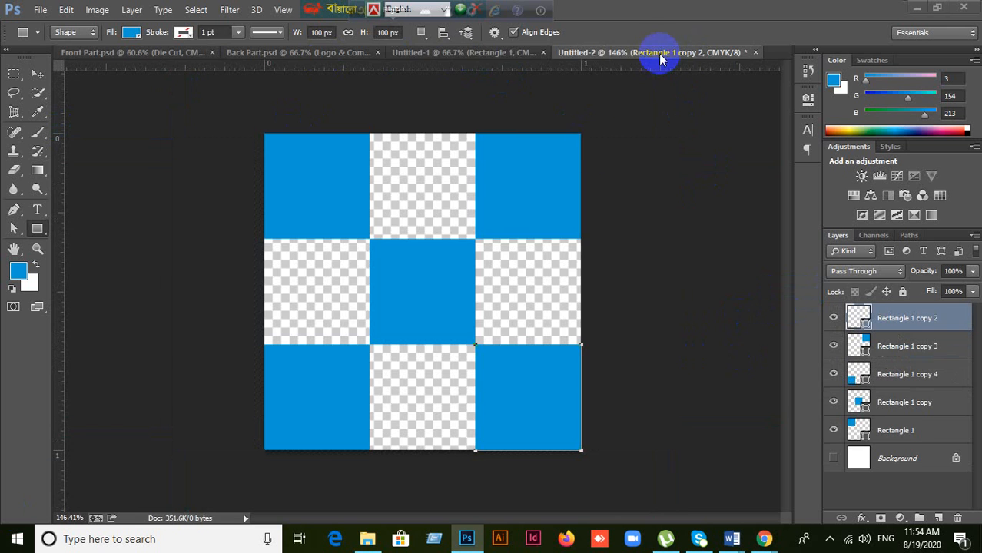
click(465, 53)
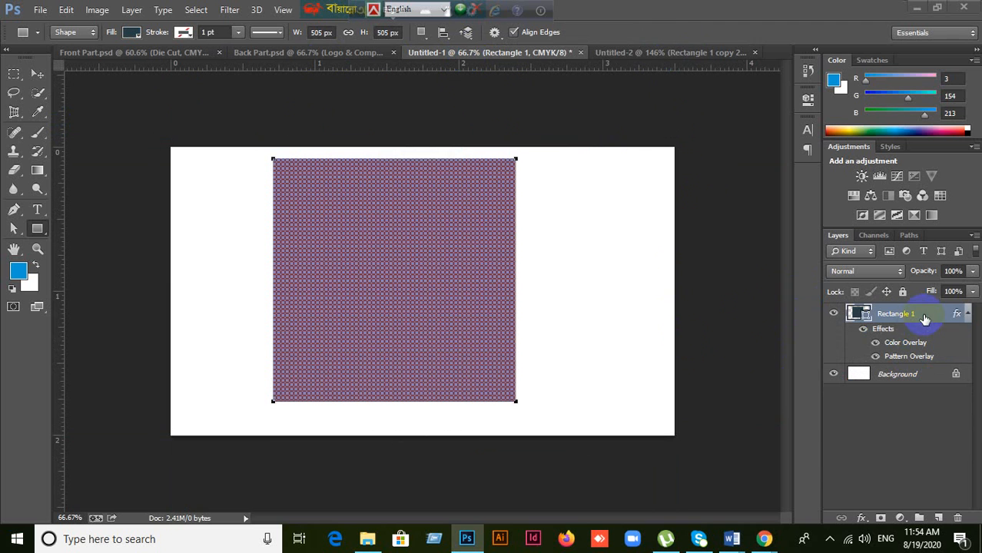
Undo the overlay effects and fill change on the square, back to the plain blue shape.
key(ctrl+alt+z)
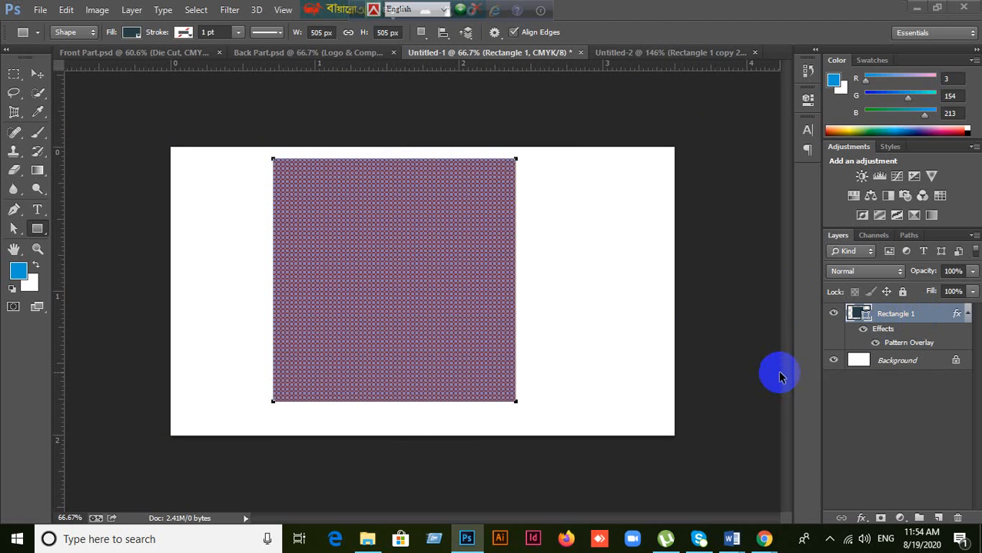
key(ctrl+z)
key(ctrl+z)
key(ctrl+z)
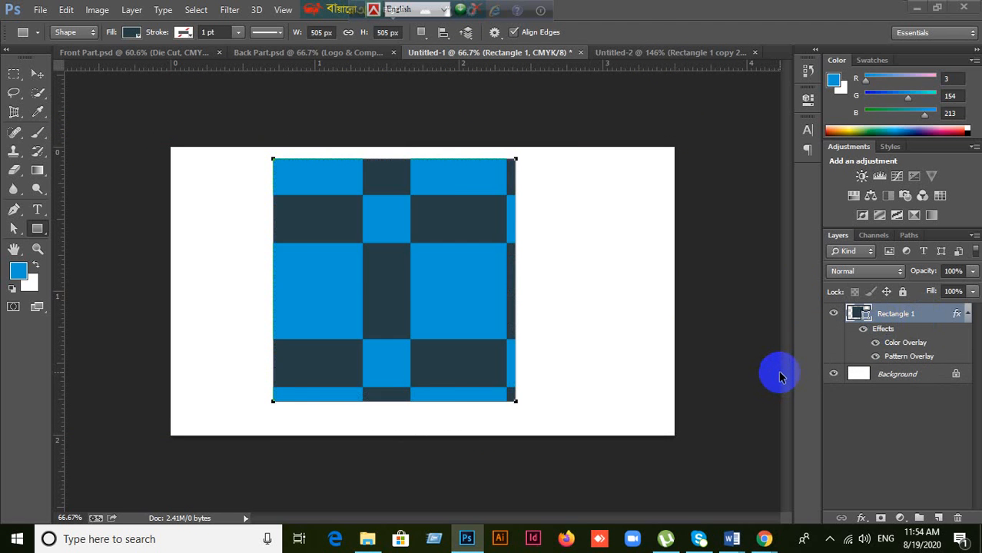
key(ctrl+z)
key(ctrl+z)
key(ctrl+z)
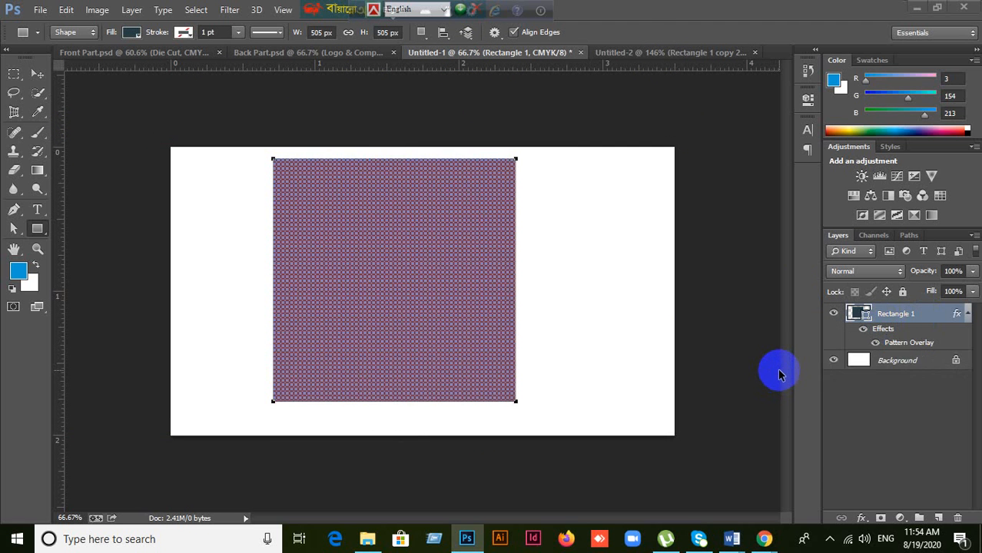
key(ctrl+z)
key(ctrl+z)
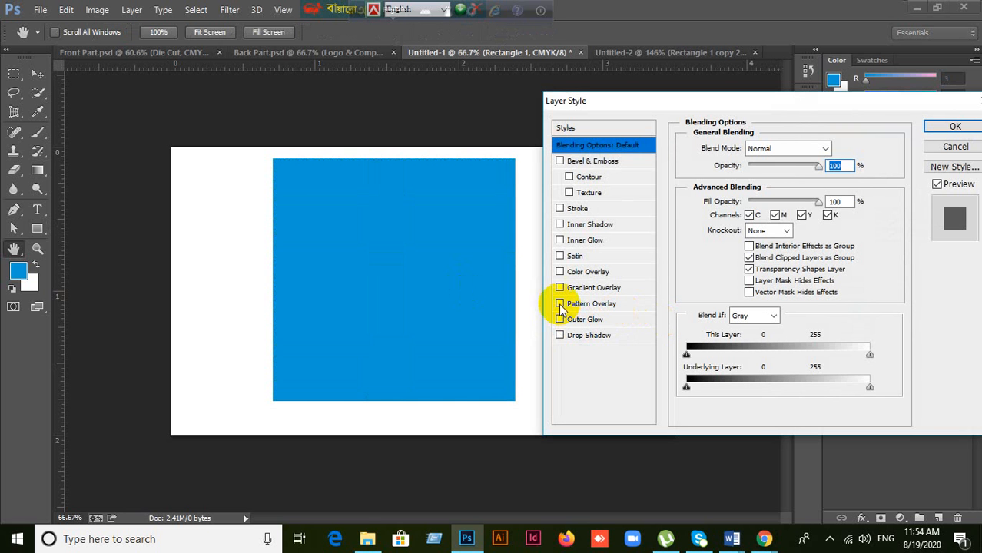
Enable a Pattern Overlay on the blue square and look through the available pattern presets.
click(565, 304)
click(626, 307)
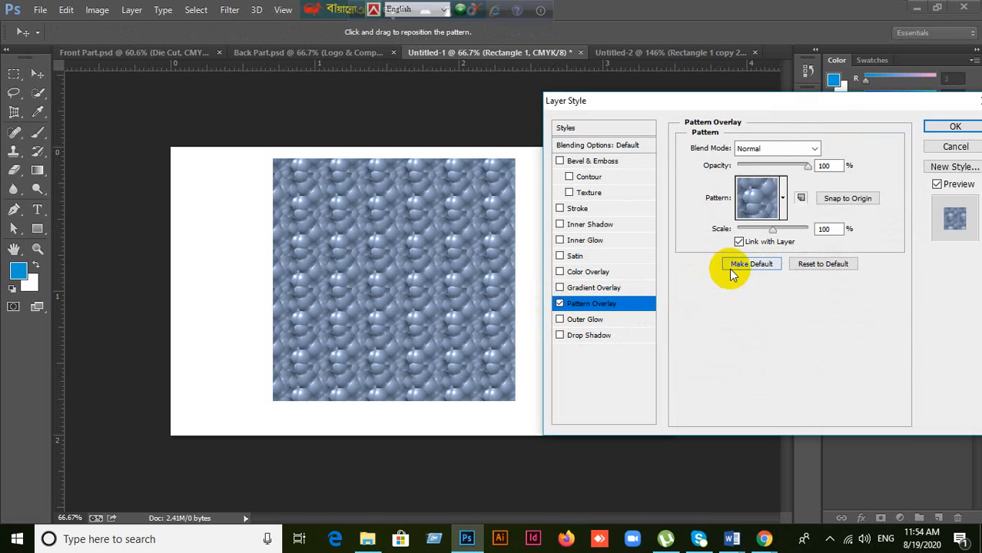
click(785, 201)
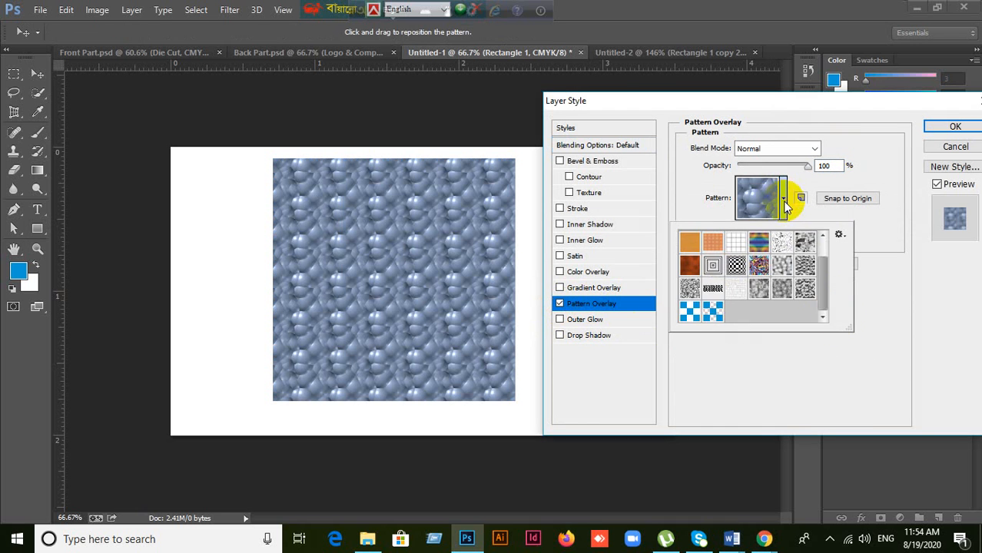
scroll(816, 278, up, 1)
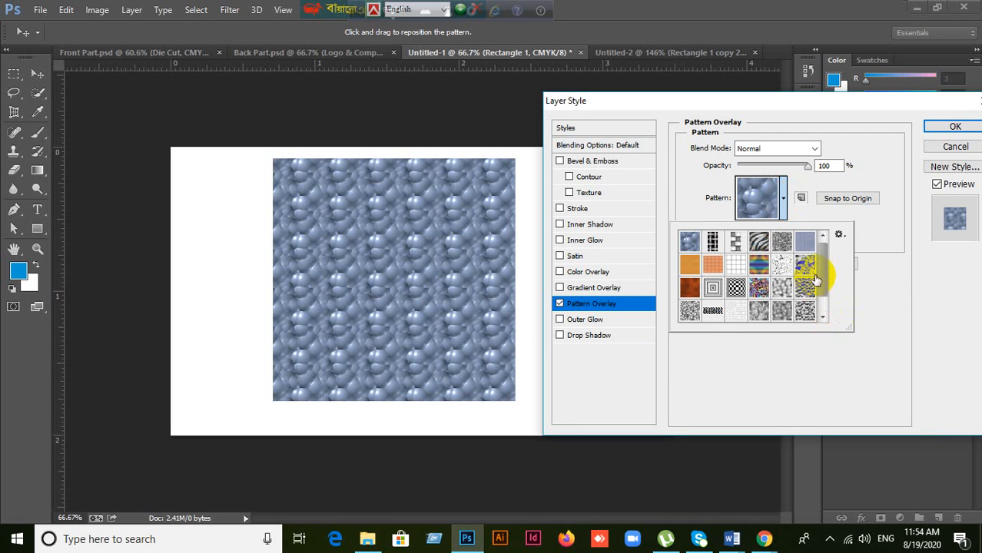
scroll(817, 278, down, 1)
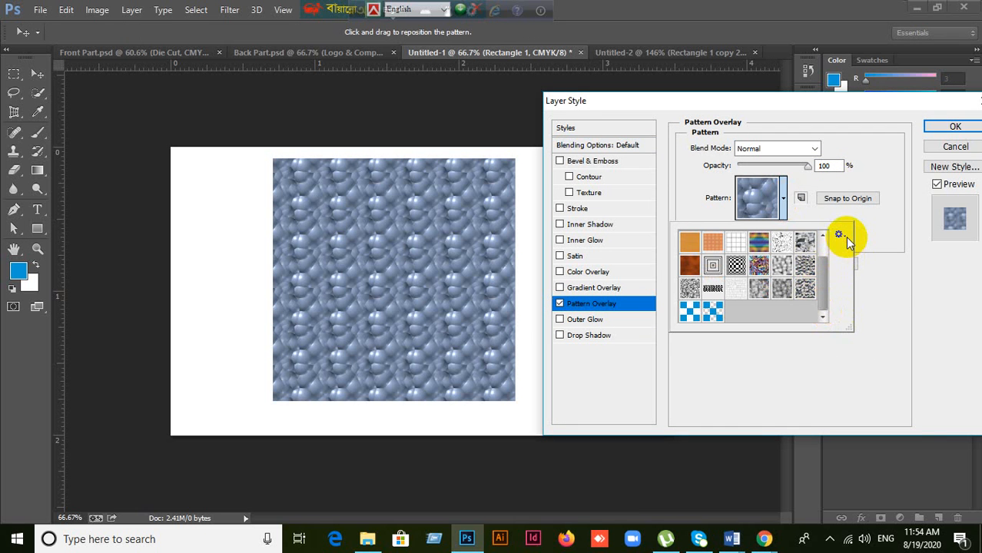
Replace the current pattern presets with the Texture Fill set.
click(839, 237)
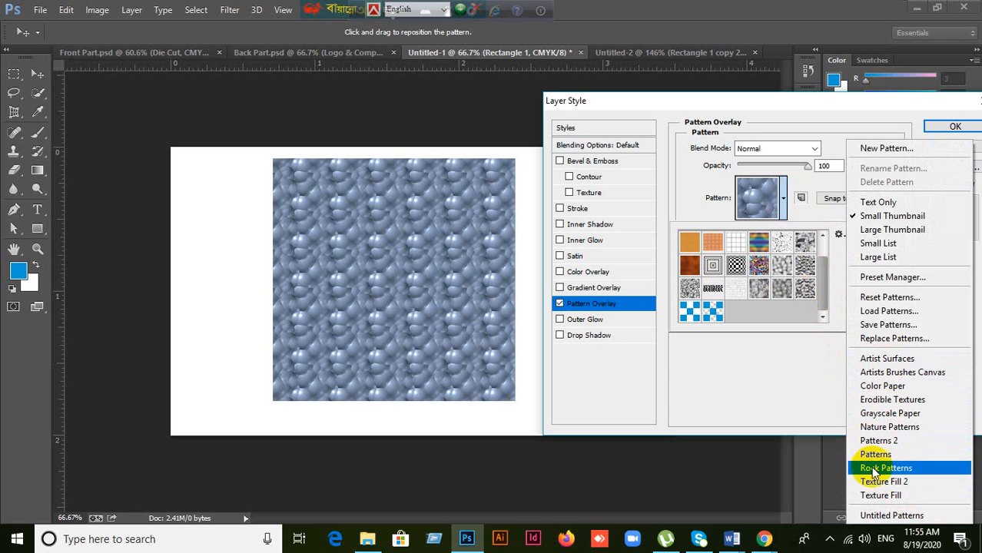
click(877, 495)
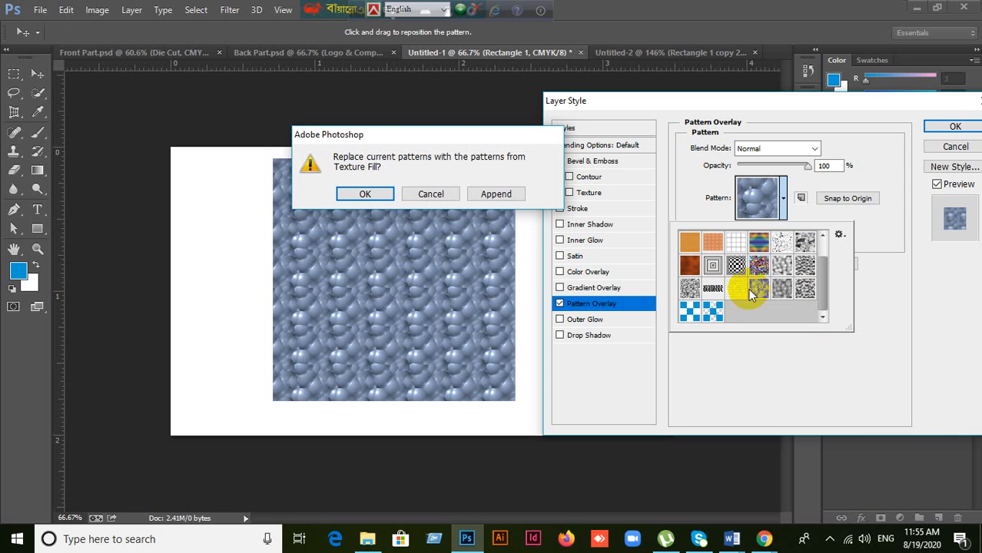
click(365, 194)
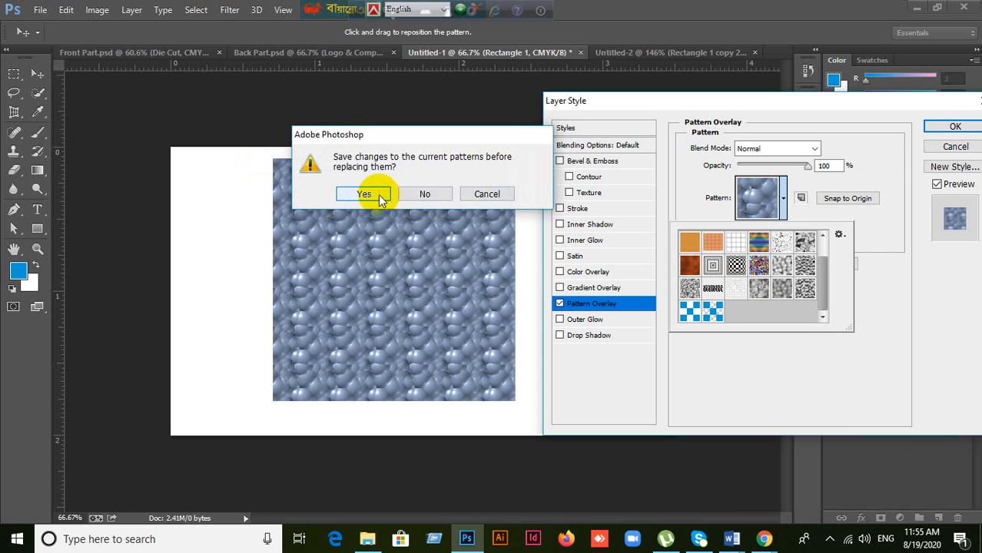
click(378, 195)
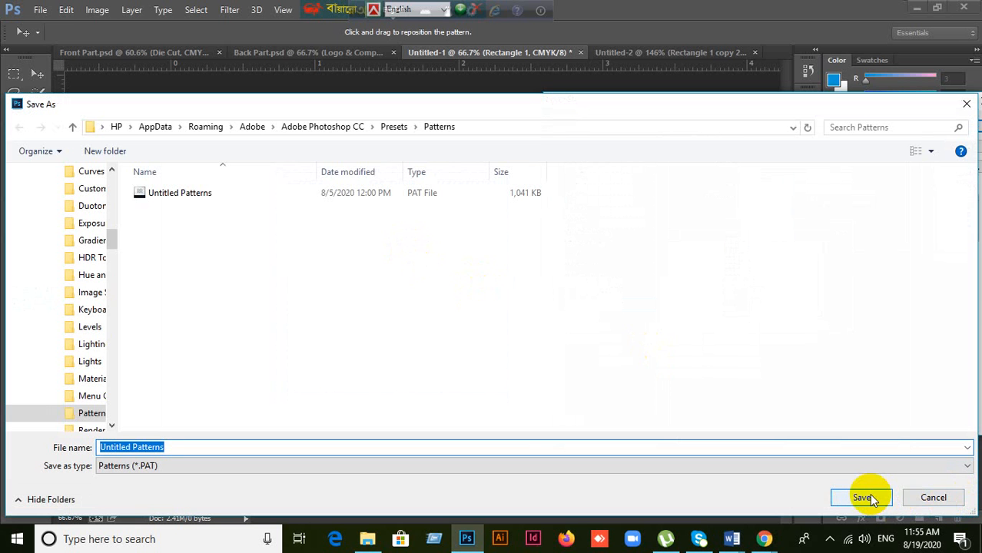
click(932, 497)
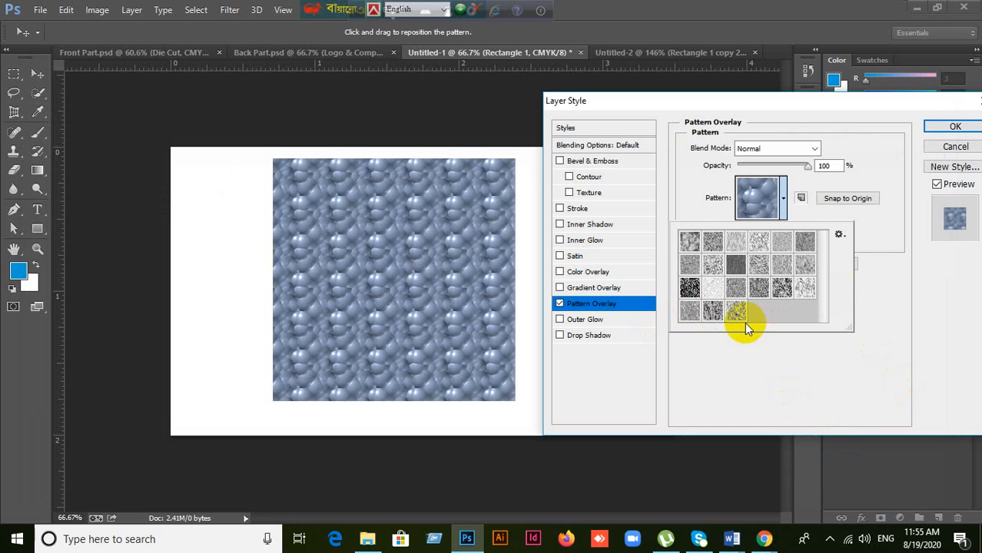
Replace the loaded pattern presets with the Patterns set.
click(842, 237)
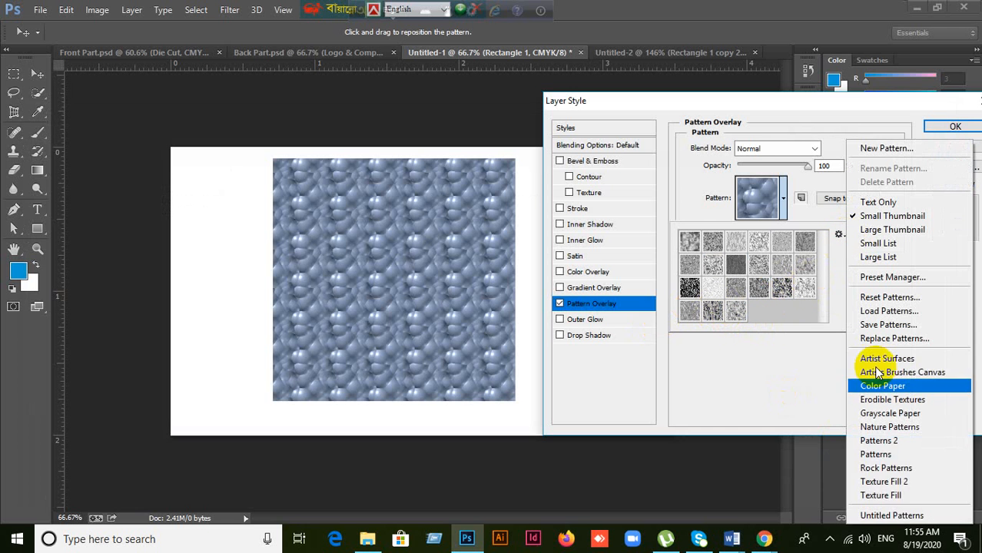
click(877, 454)
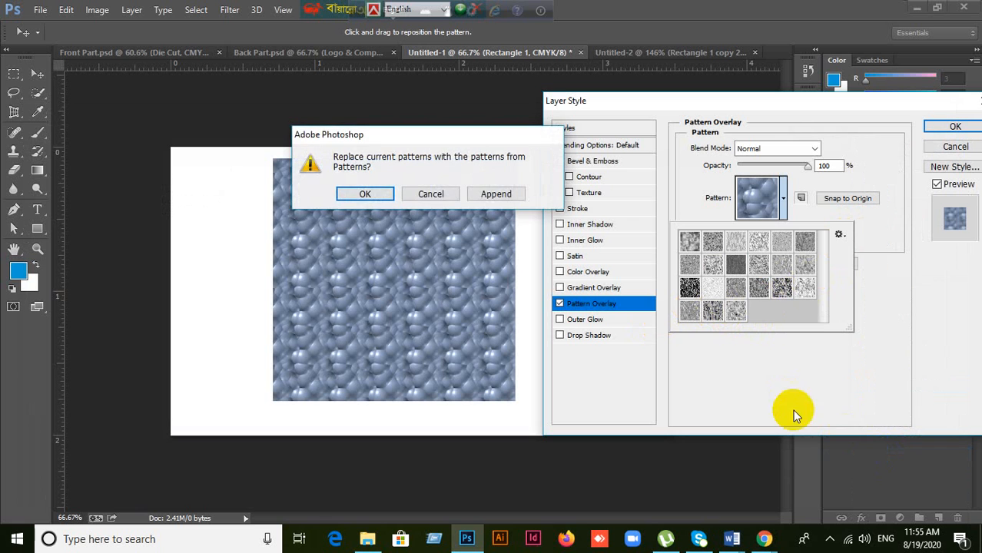
click(376, 193)
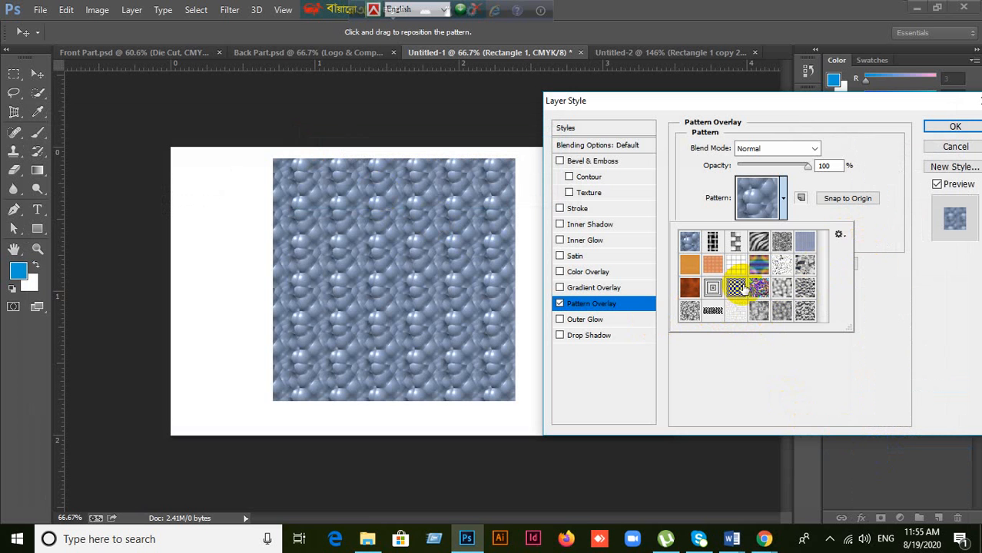
click(840, 236)
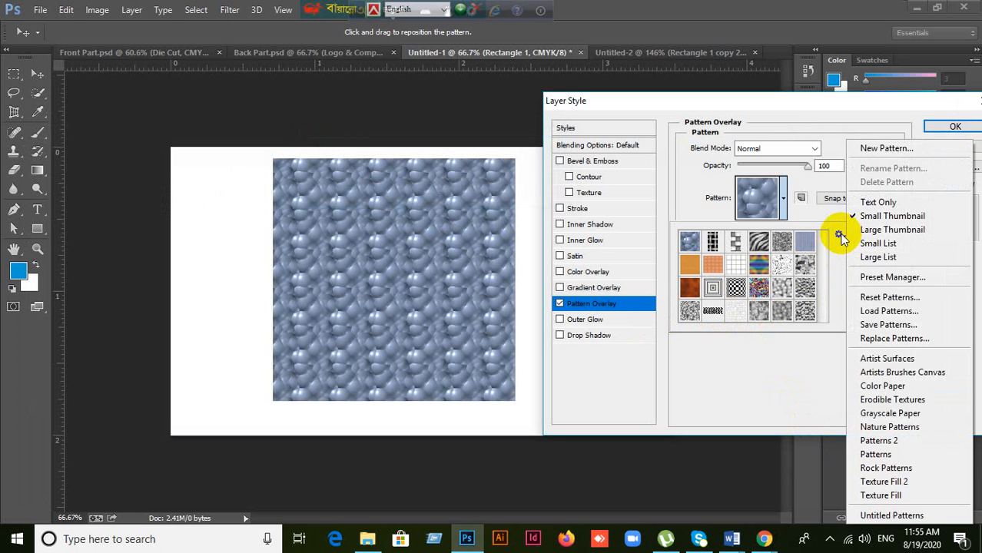
click(891, 454)
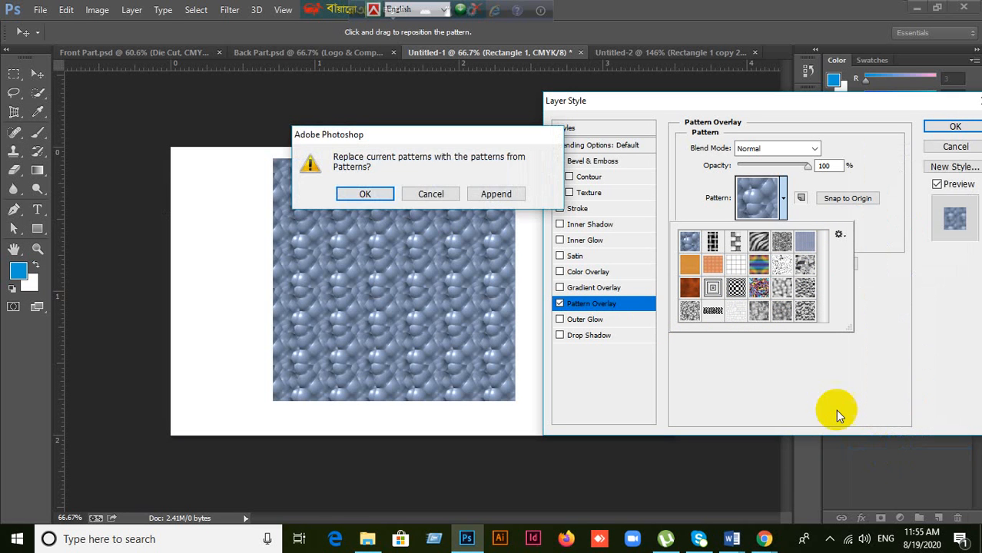
click(375, 194)
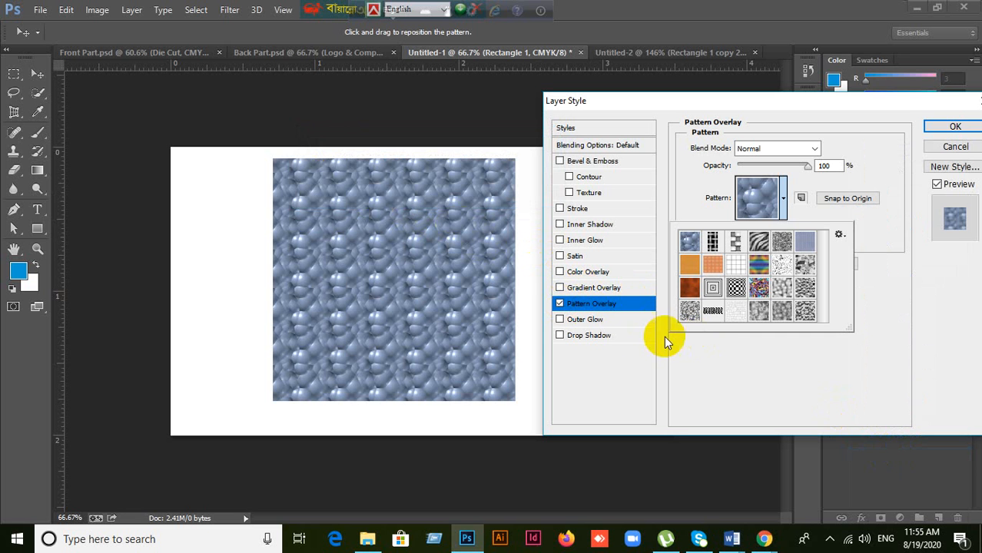
Append the Patterns 2 set to the loaded pattern presets and go to the added patterns.
click(840, 236)
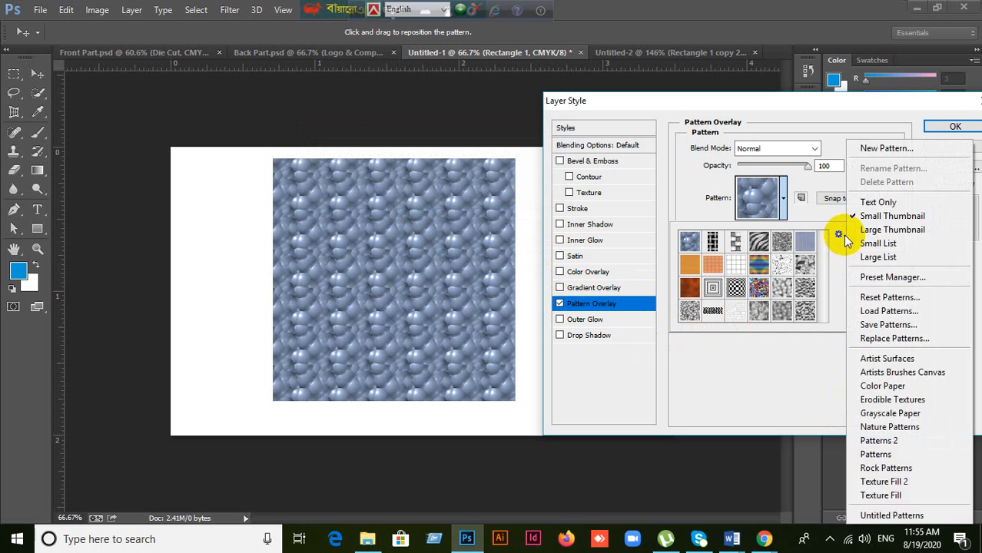
click(877, 442)
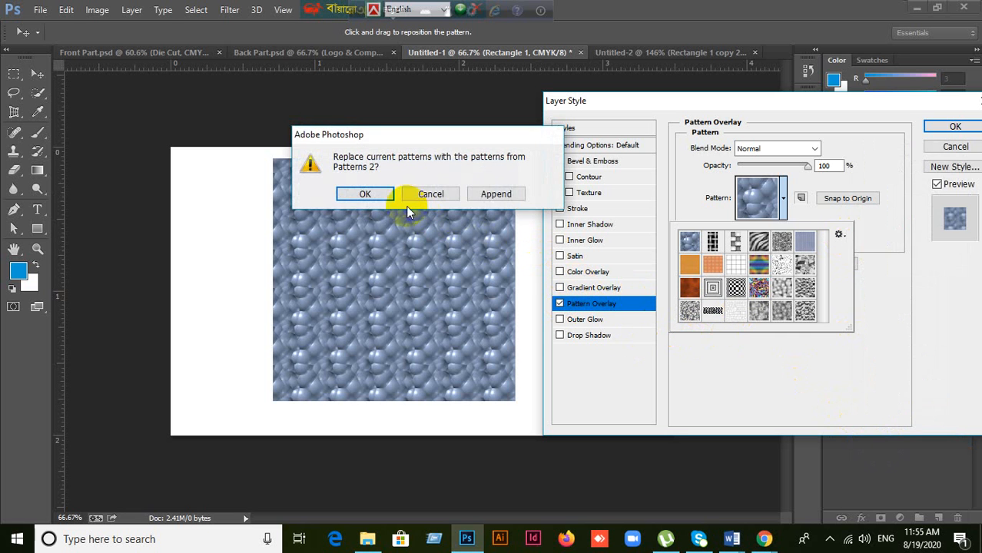
click(498, 194)
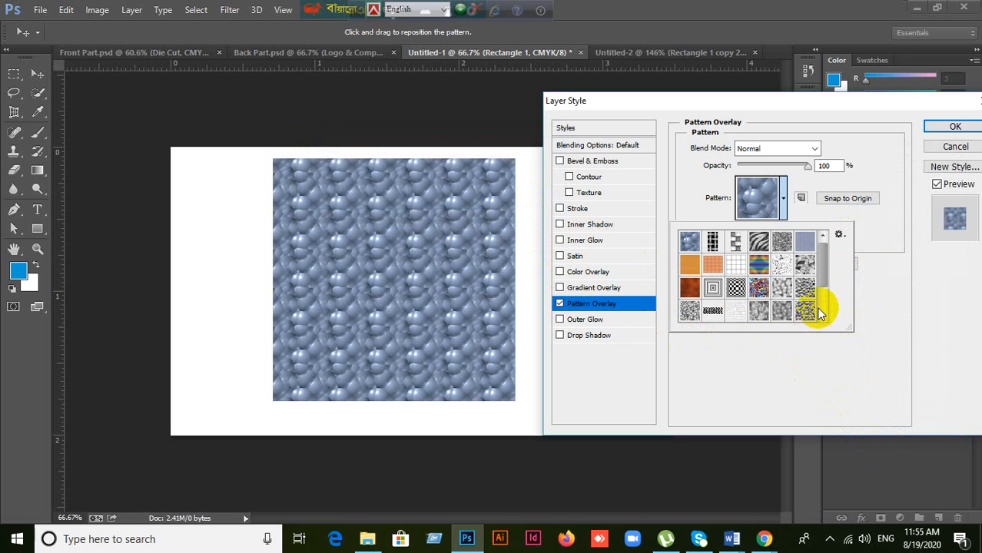
scroll(815, 312, down, 1)
scroll(818, 311, down, 1)
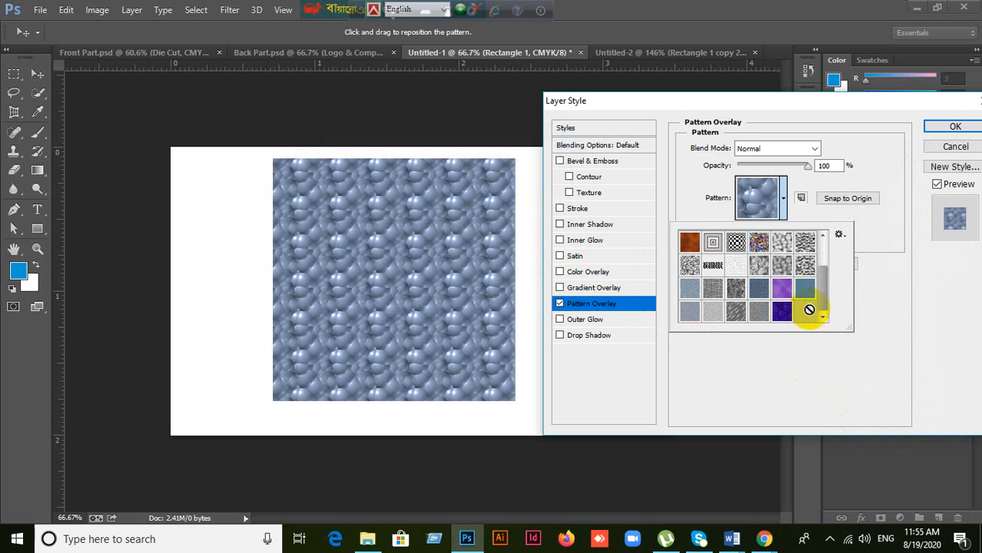
Try several grey texture patterns and the black-and-white warped checkerboard pattern on the square.
click(759, 313)
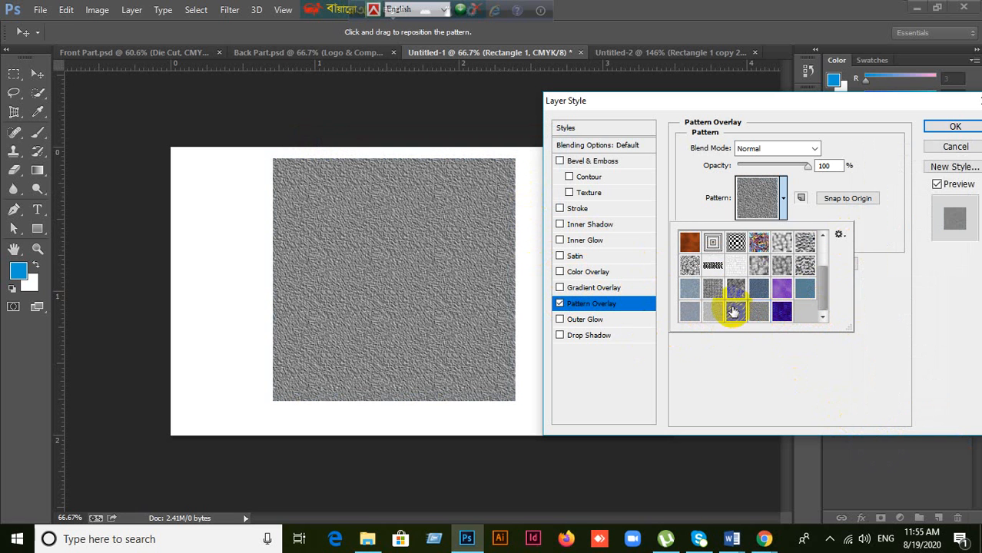
click(734, 311)
click(711, 312)
click(691, 315)
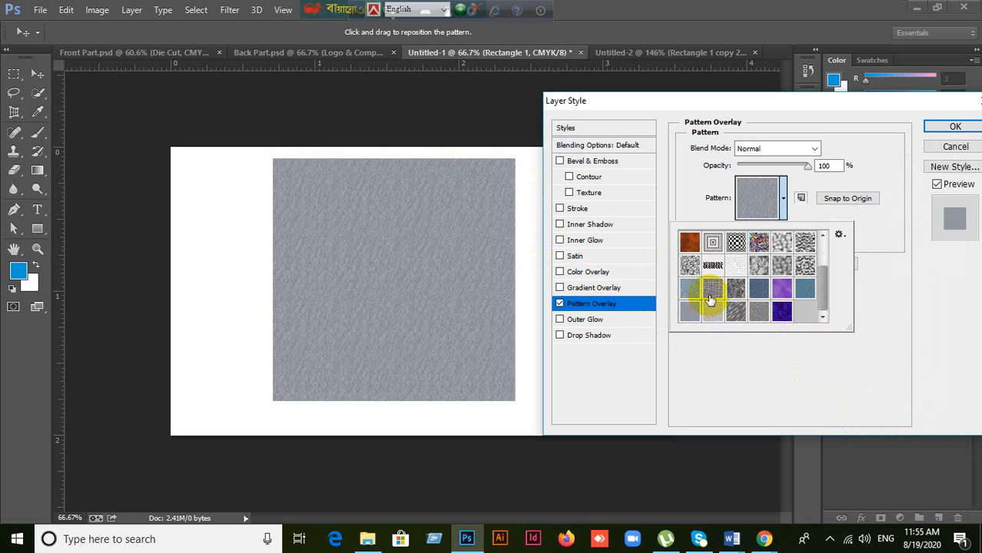
click(711, 290)
click(712, 265)
click(736, 265)
click(736, 242)
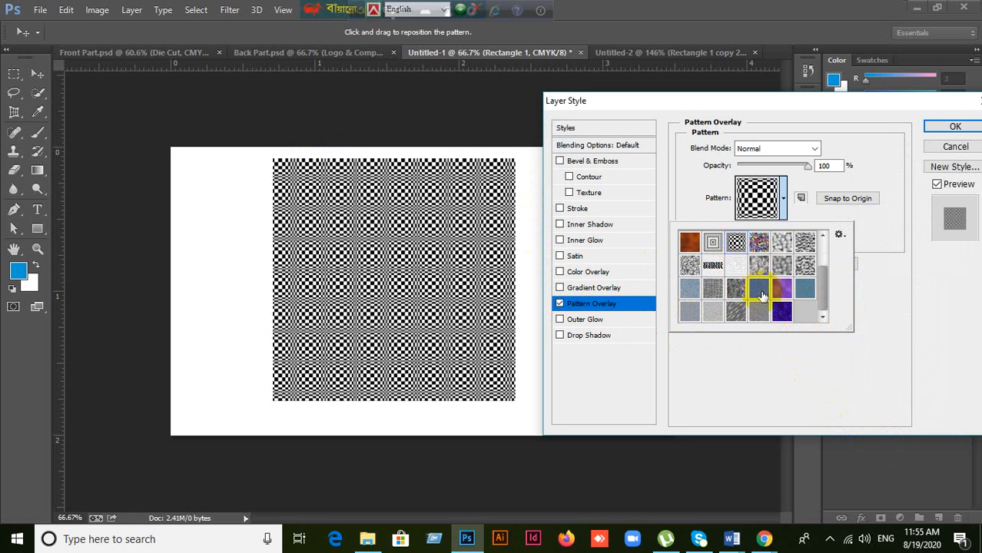
Try the grid, orange and grey stone patterns, and set the square's overlay to the fine blue-grey fabric pattern.
scroll(759, 290, up, 2)
click(736, 265)
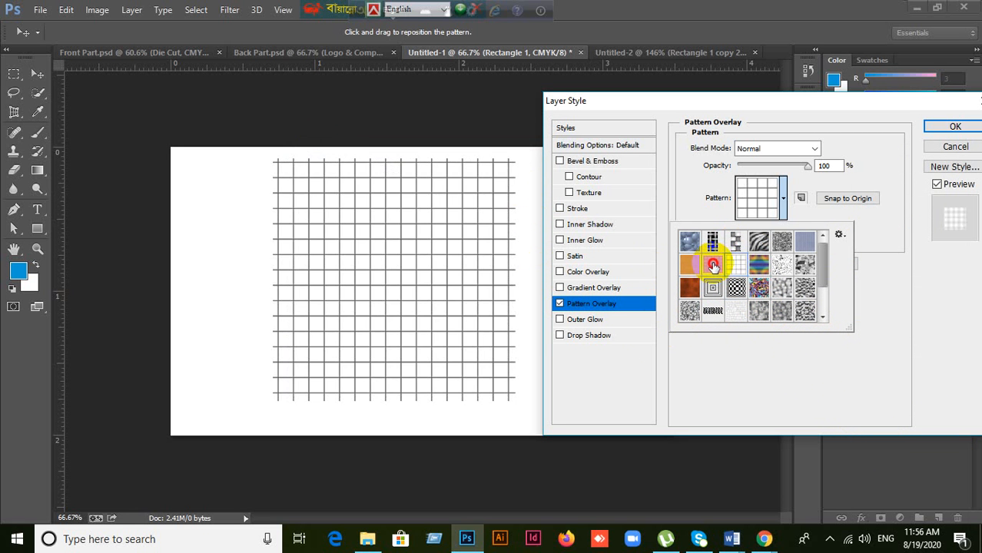
click(712, 265)
click(736, 243)
click(782, 243)
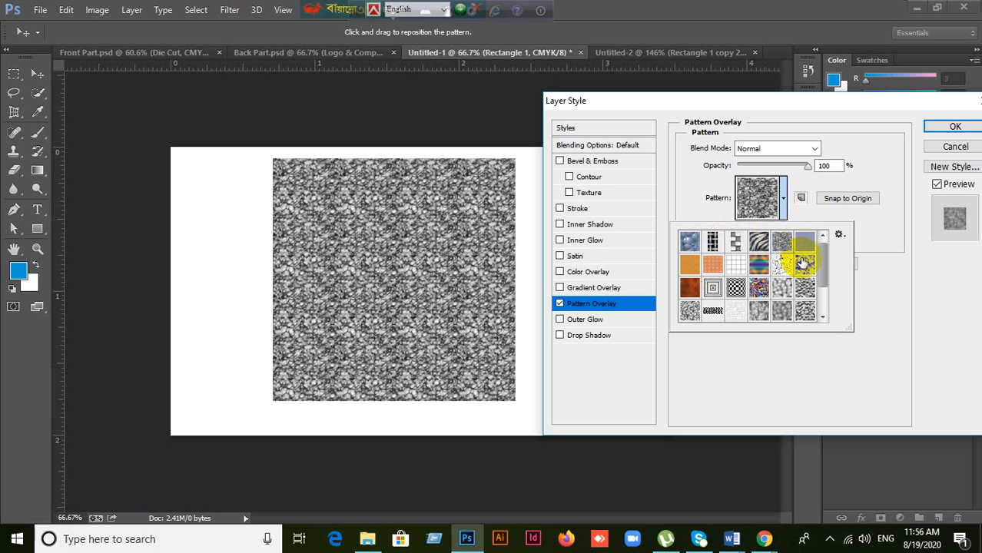
click(804, 242)
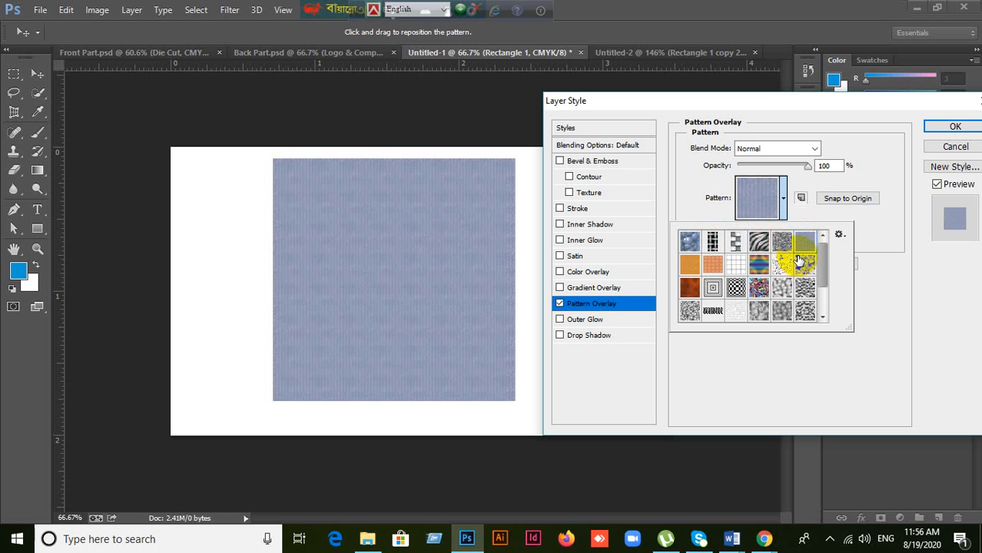
Set the pattern scale to 77%, try a lower opacity, return it to 100% and apply the layer style.
click(783, 198)
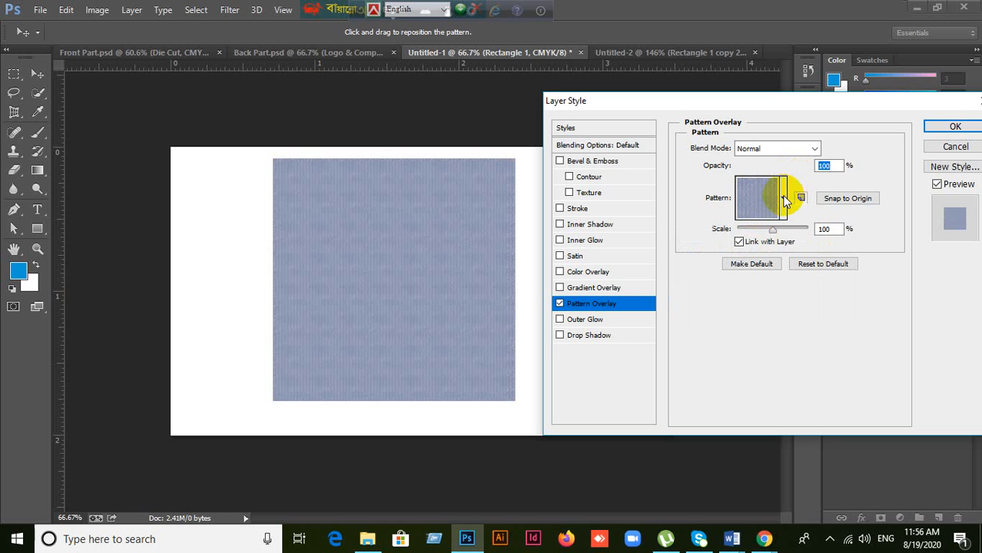
mouse_move(777, 231)
mouse_down()
mouse_move(804, 233)
mouse_move(780, 231)
mouse_move(765, 246)
mouse_up()
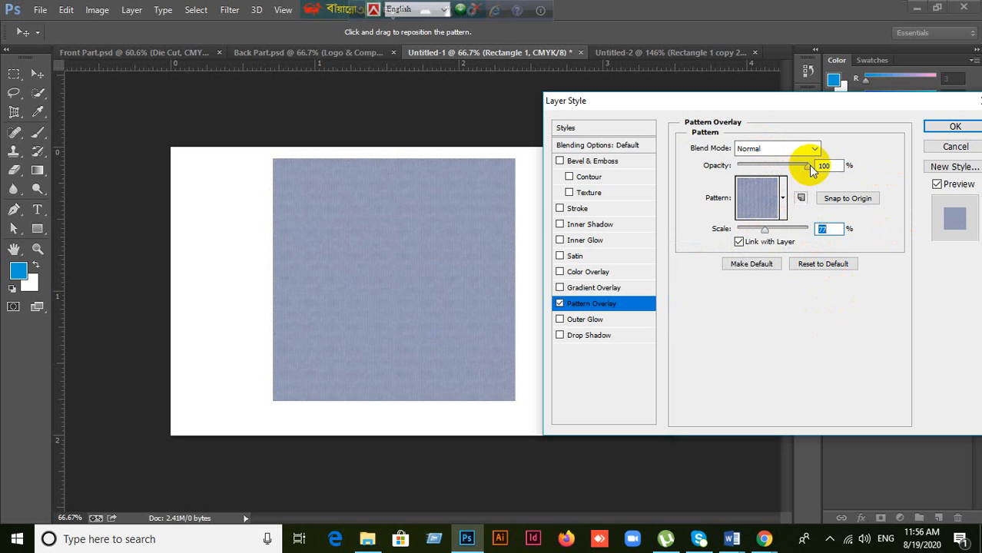
drag(808, 165, 840, 159)
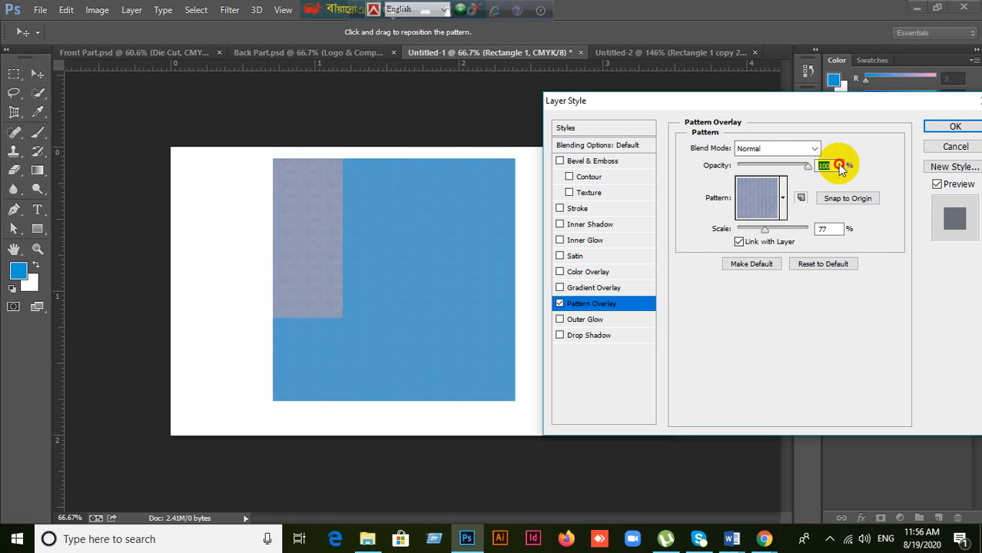
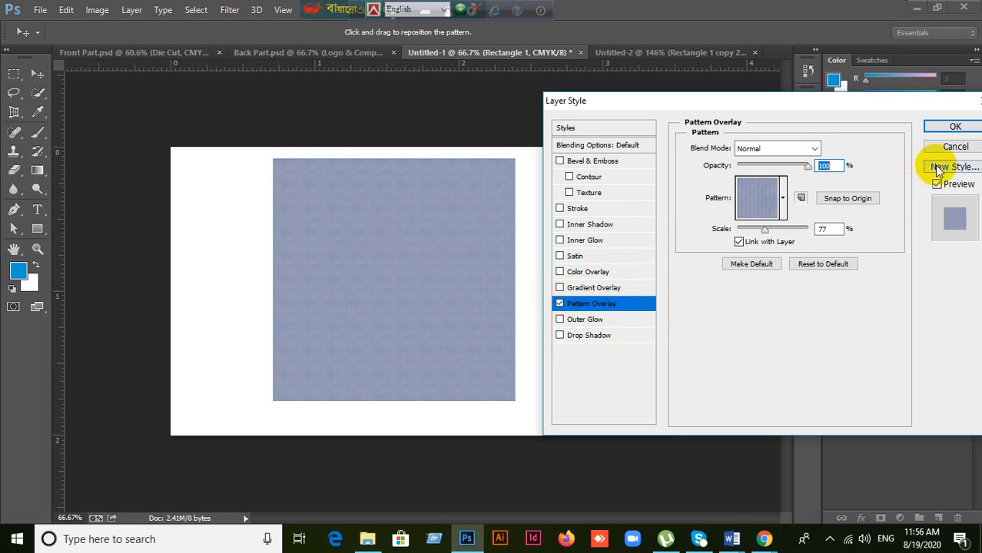
click(951, 128)
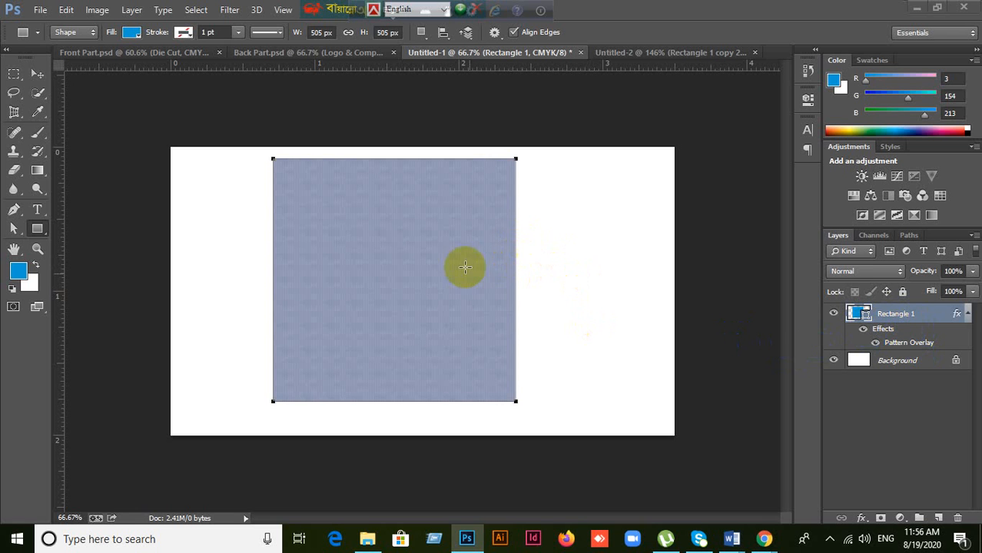
Move the patterned square partly off the canvas's left edge, and bring it back to slightly right of the canvas centre.
click(37, 73)
drag(355, 253, 177, 234)
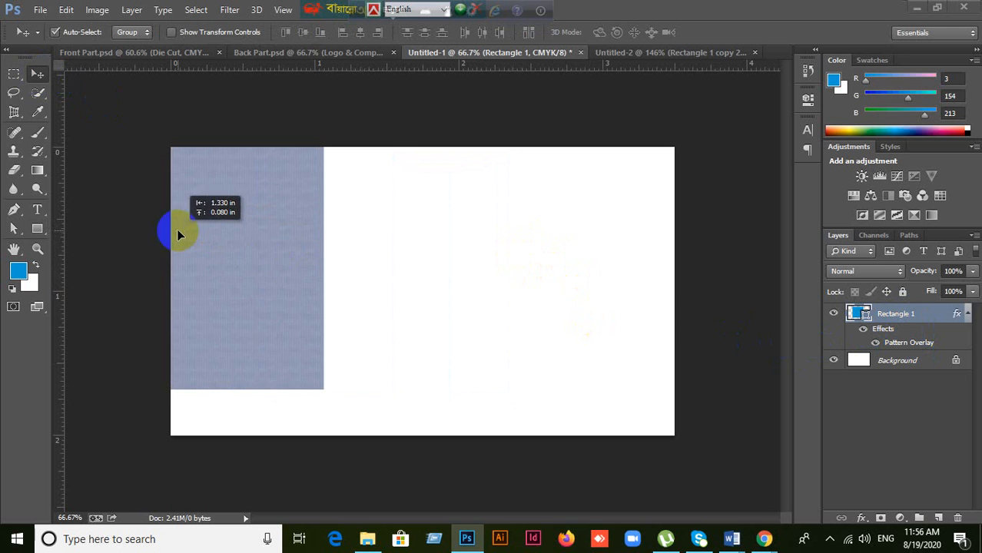
click(36, 228)
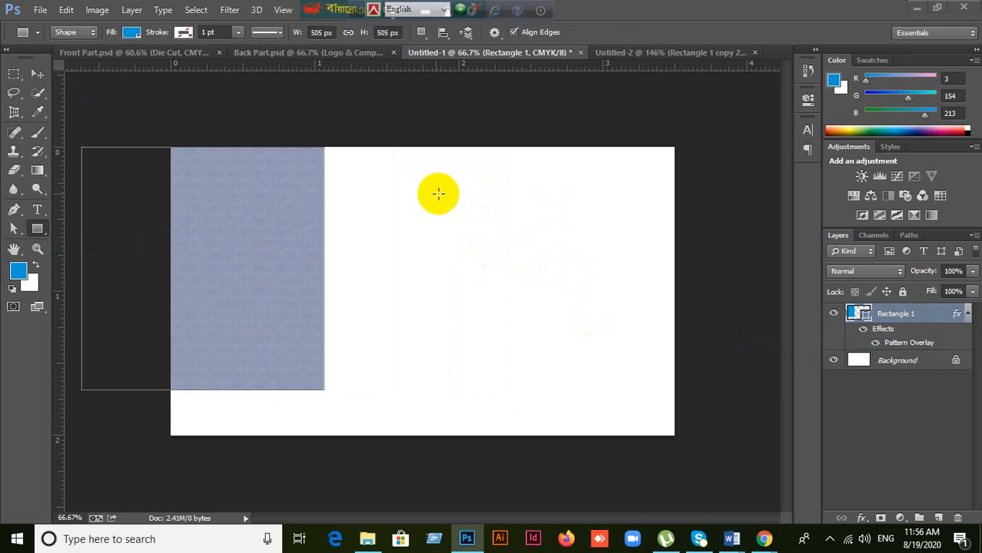
click(37, 73)
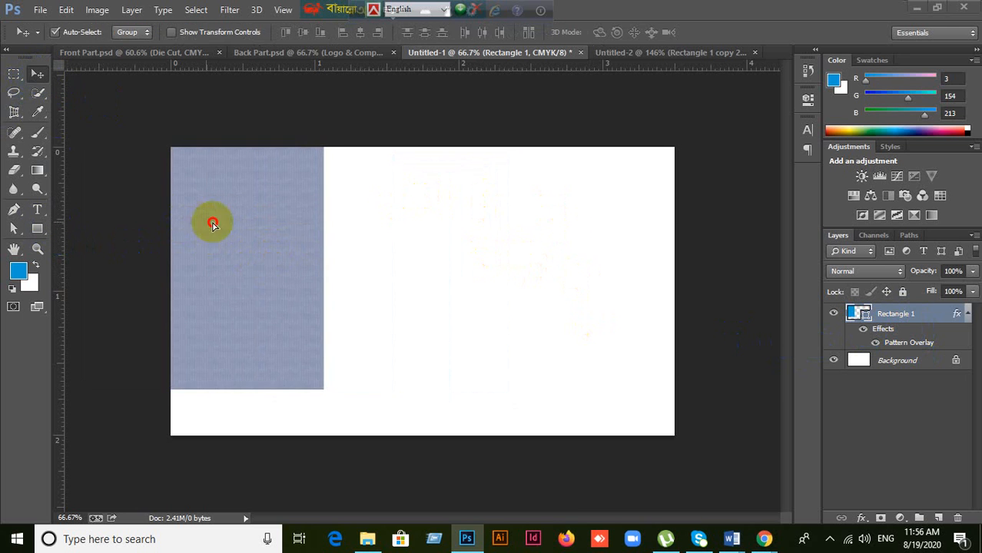
drag(213, 223, 413, 264)
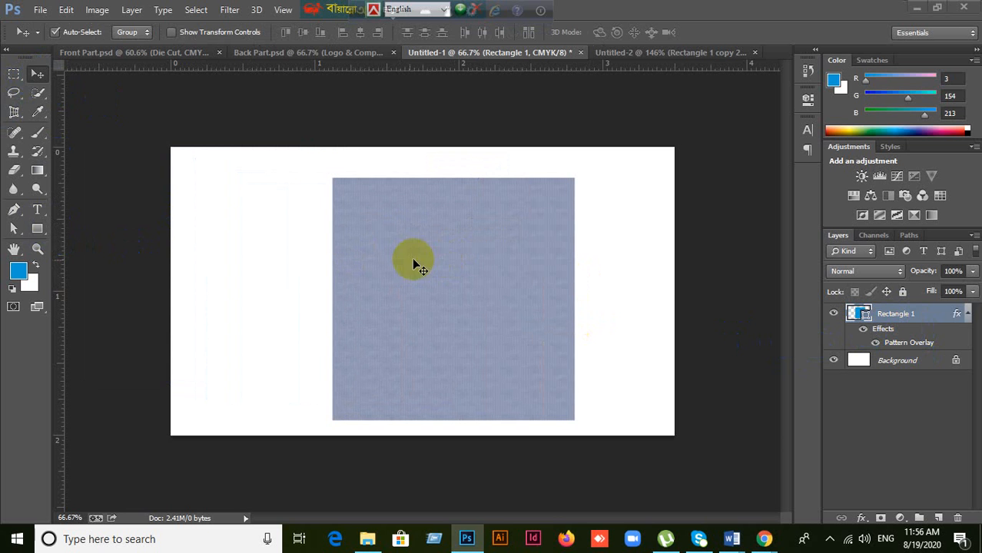
Reopen the square's Pattern Overlay settings and browse the pattern presets.
double_click(933, 317)
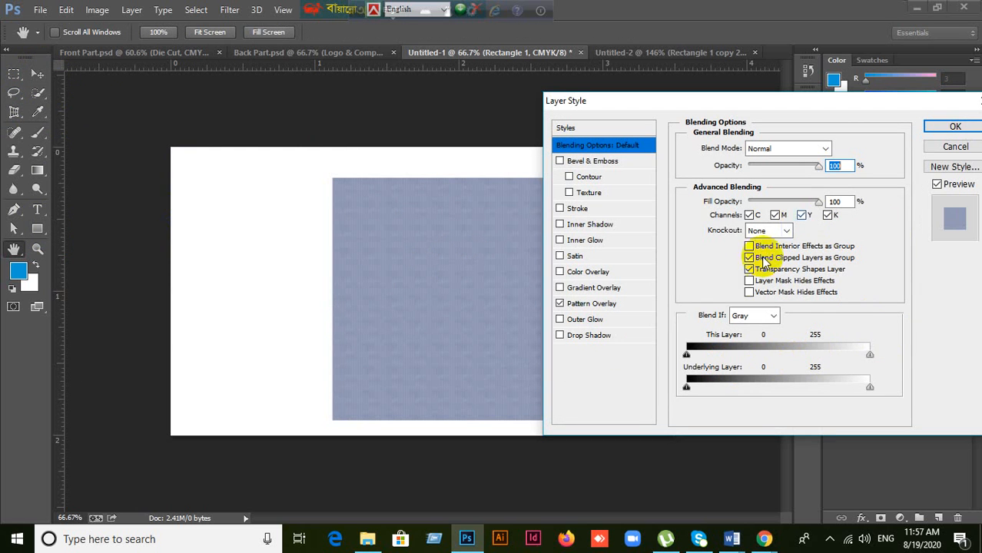
click(595, 303)
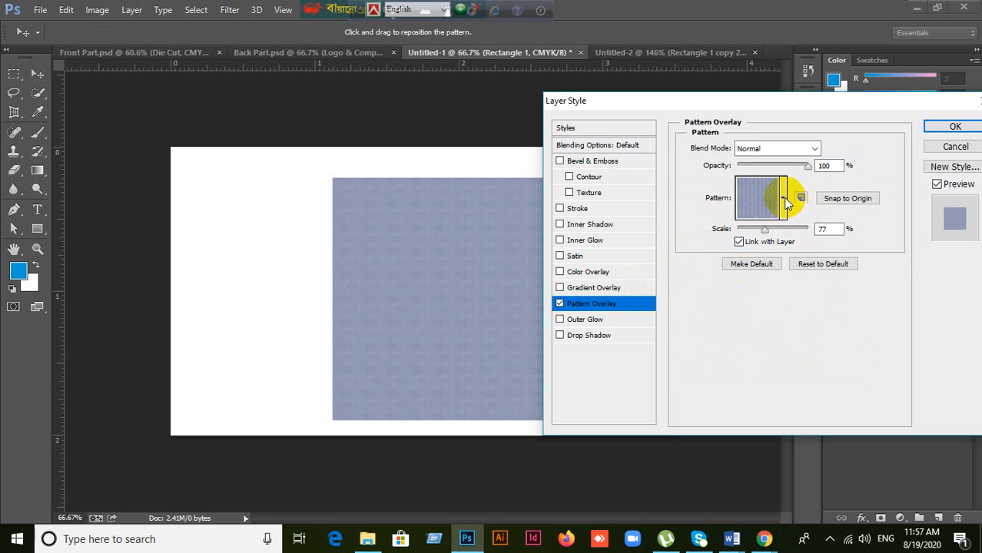
click(784, 199)
scroll(819, 284, down, 2)
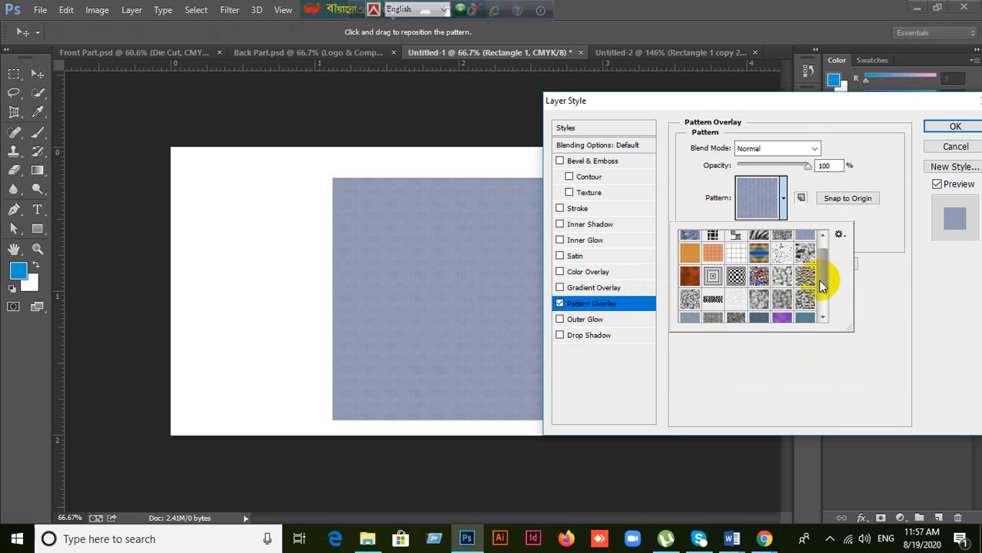
View the loaded patterns in the Preset Manager, close it, and accept the rectangle's pattern overlay.
scroll(817, 281, up, 2)
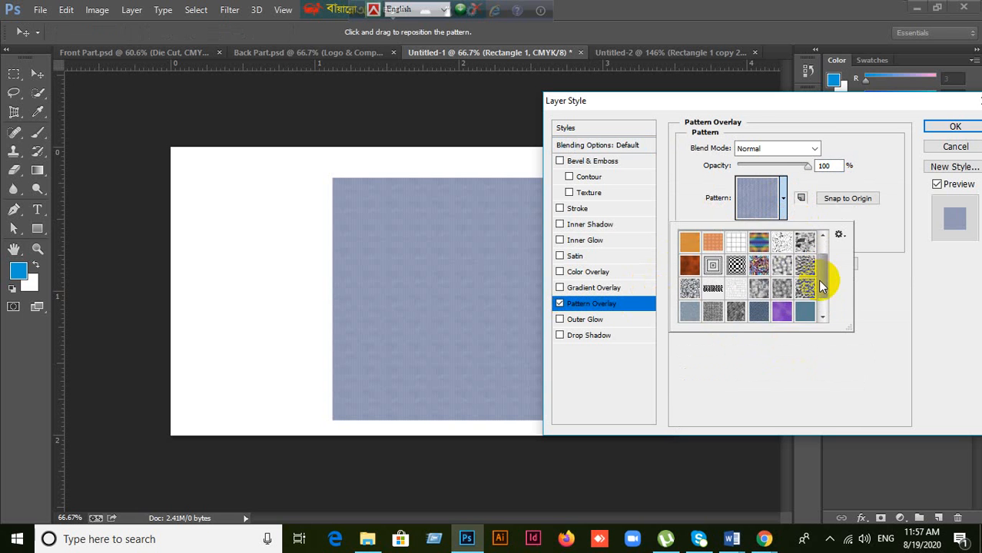
click(841, 236)
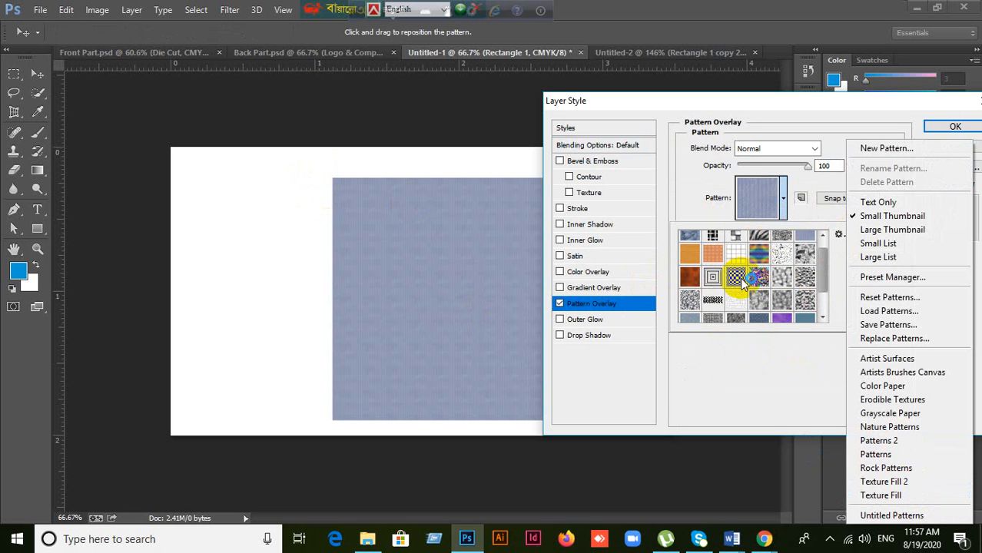
click(890, 279)
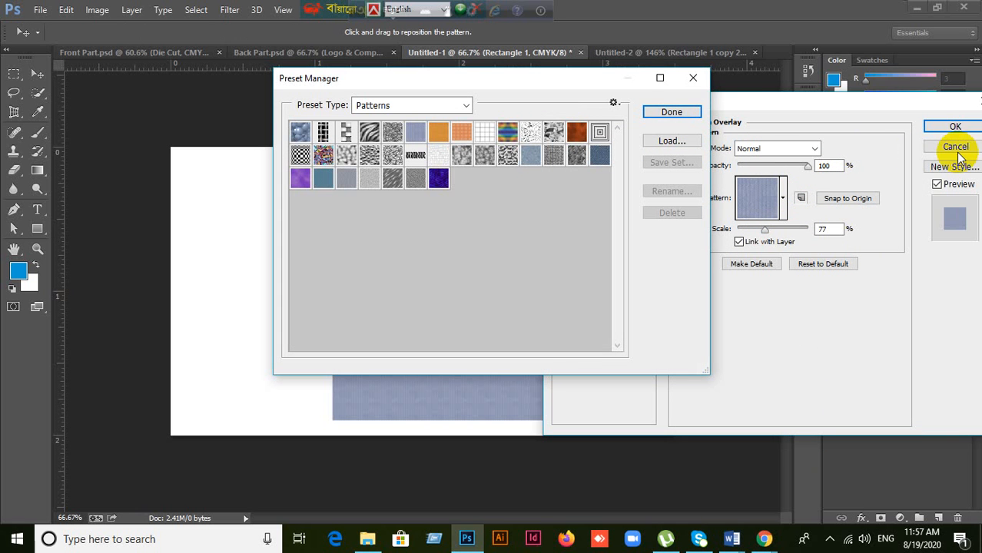
click(693, 78)
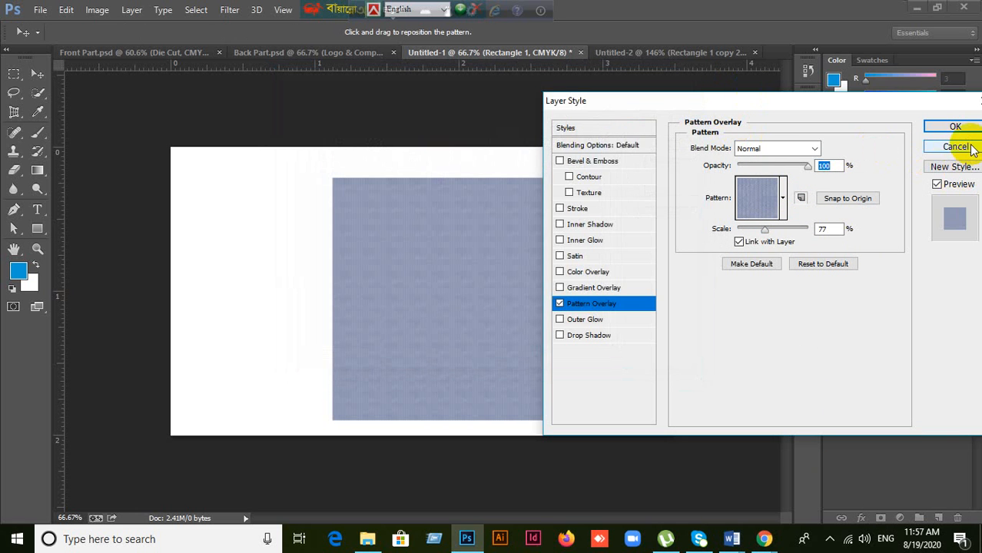
click(955, 128)
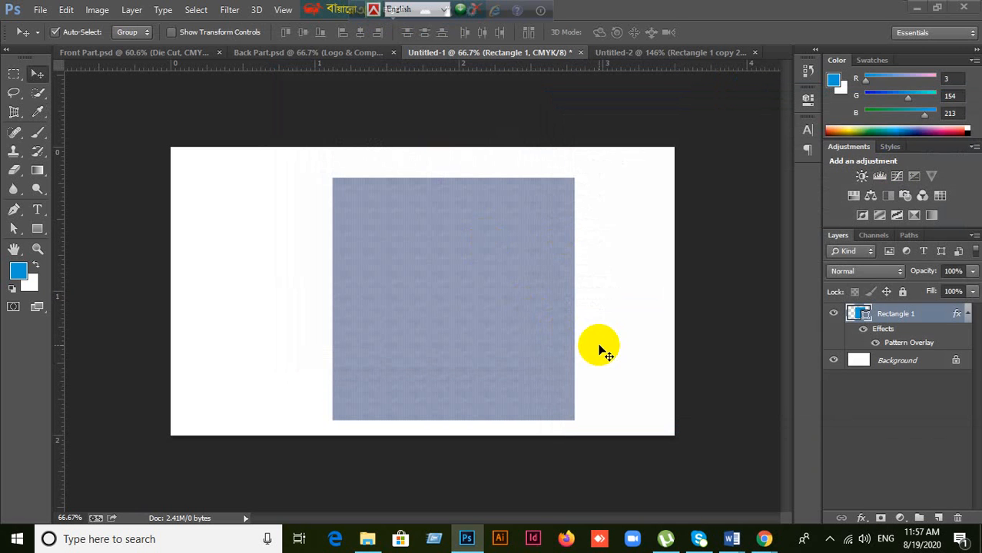
Move the patterned rectangle toward the canvas's upper left, and preview it without its layer effects before restoring them.
drag(512, 331, 776, 331)
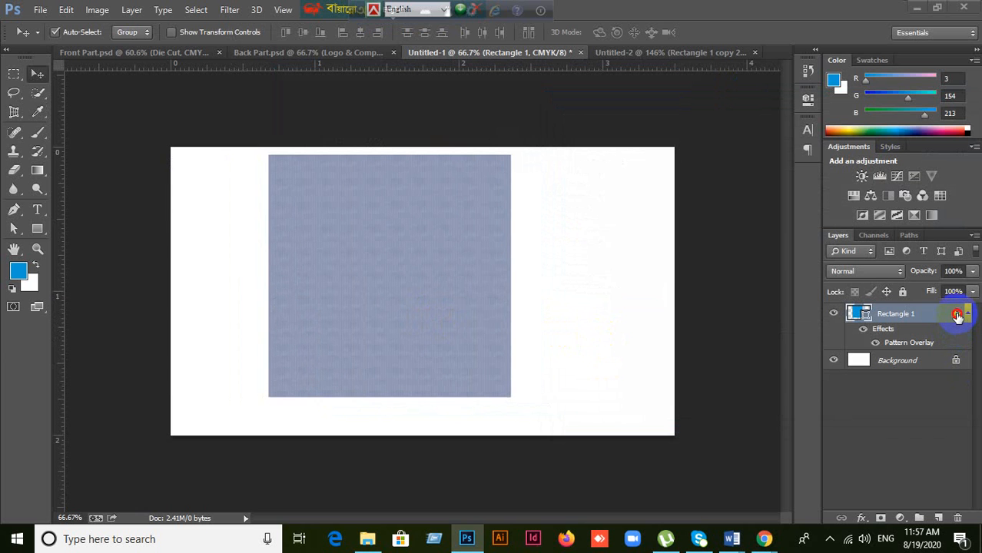
drag(967, 315, 957, 518)
key(ctrl+z)
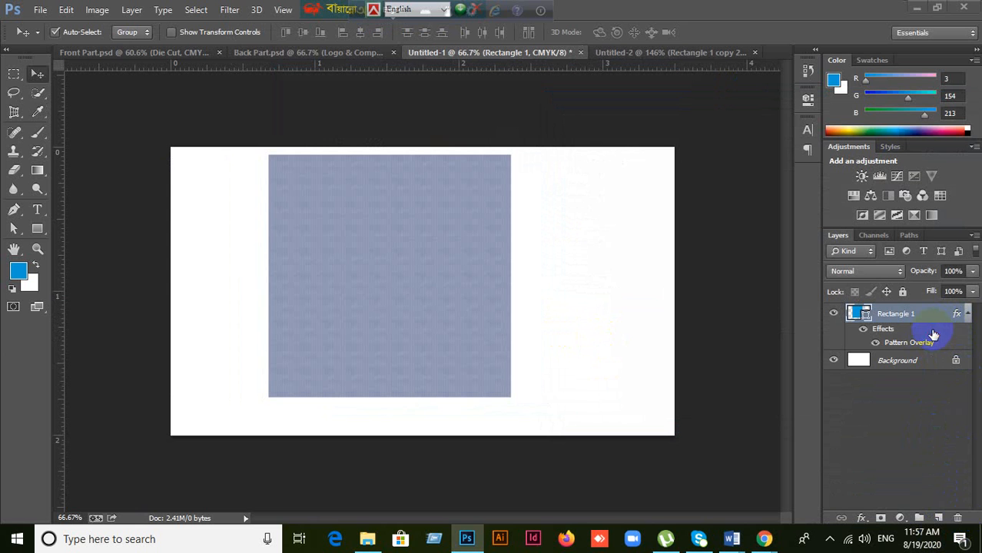
click(863, 329)
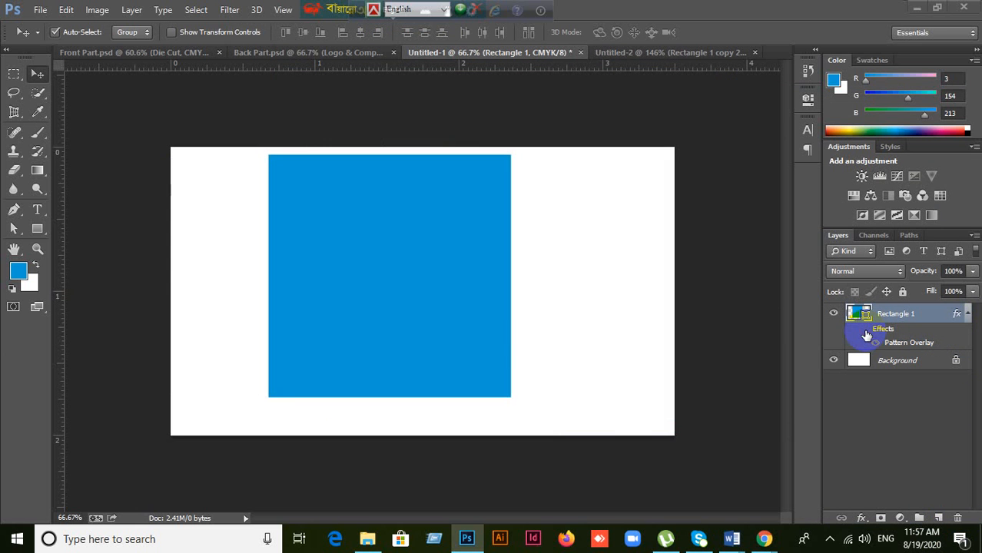
click(863, 329)
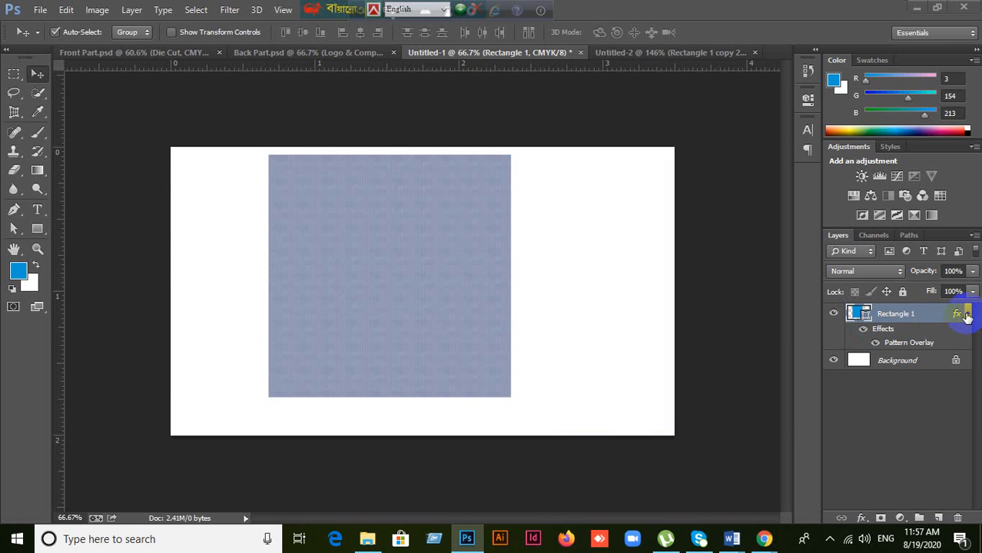
Delete the layer effects from Rectangle 1 and move the plain blue rectangle to the middle of the canvas.
click(968, 316)
drag(967, 316, 958, 517)
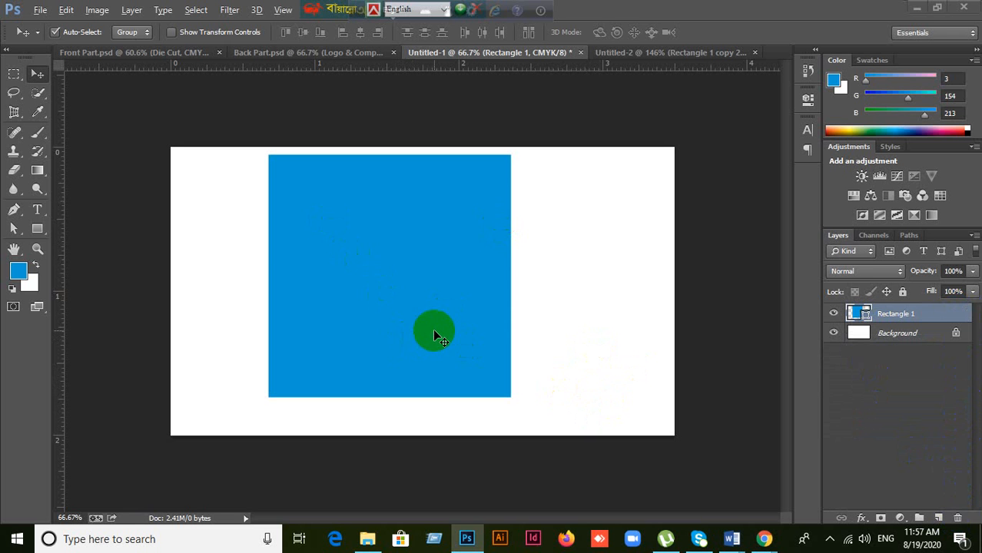
scroll(432, 329, up, 2)
drag(445, 275, 489, 292)
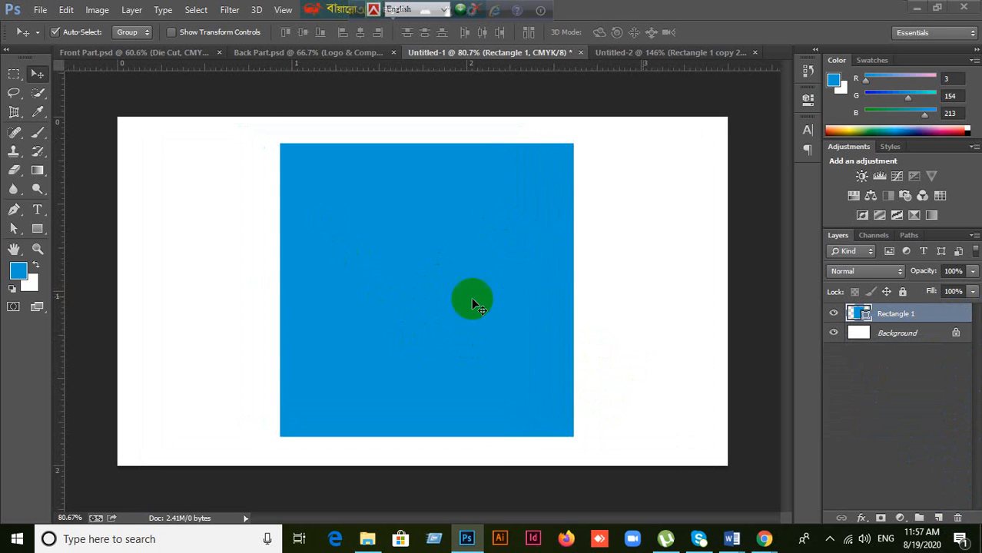
Add a Pattern Overlay to Rectangle 1 using the grid-line pattern.
double_click(937, 321)
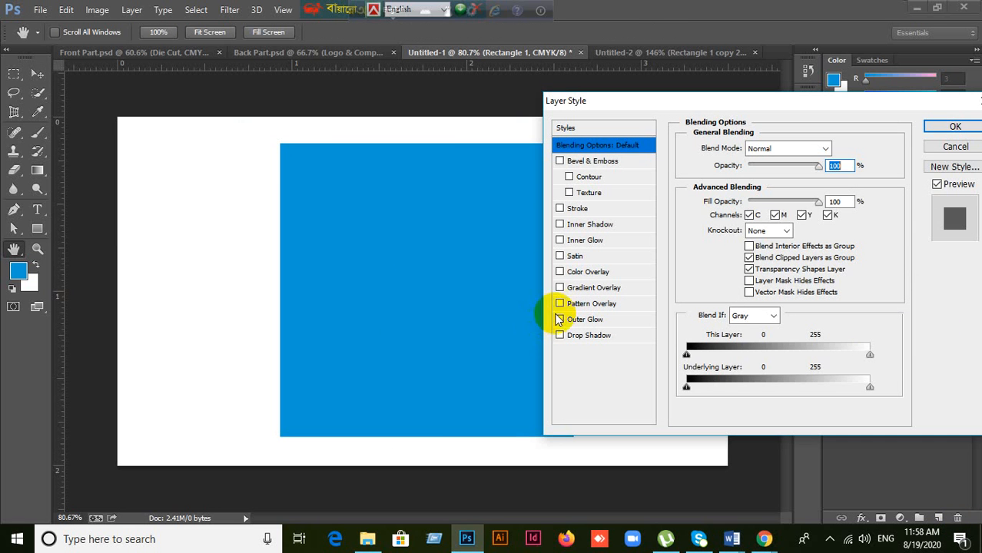
click(561, 306)
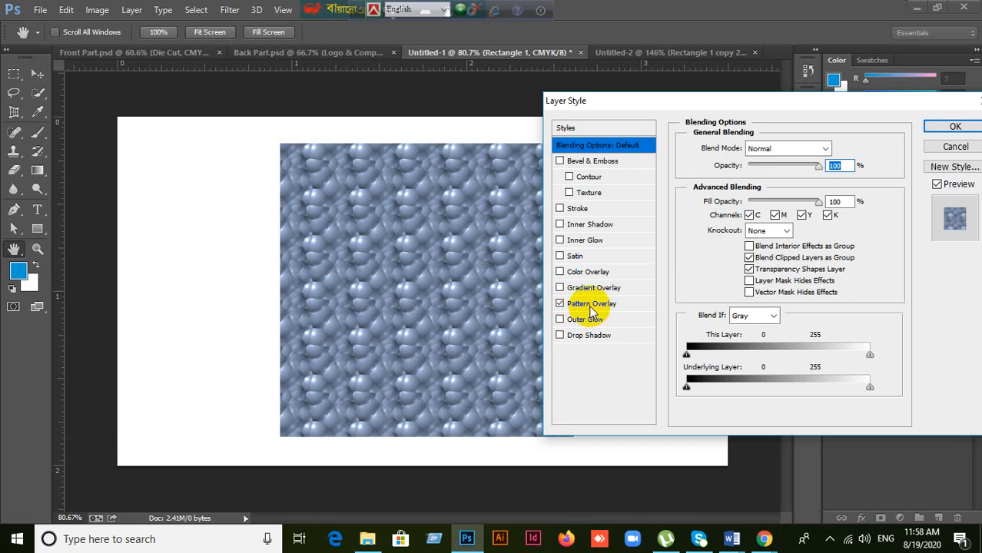
click(591, 308)
click(749, 209)
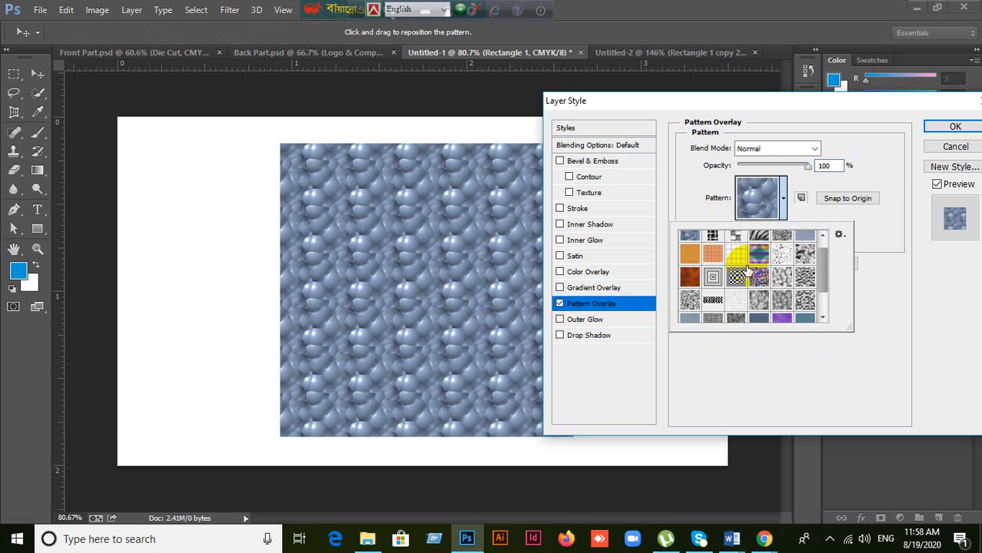
click(736, 257)
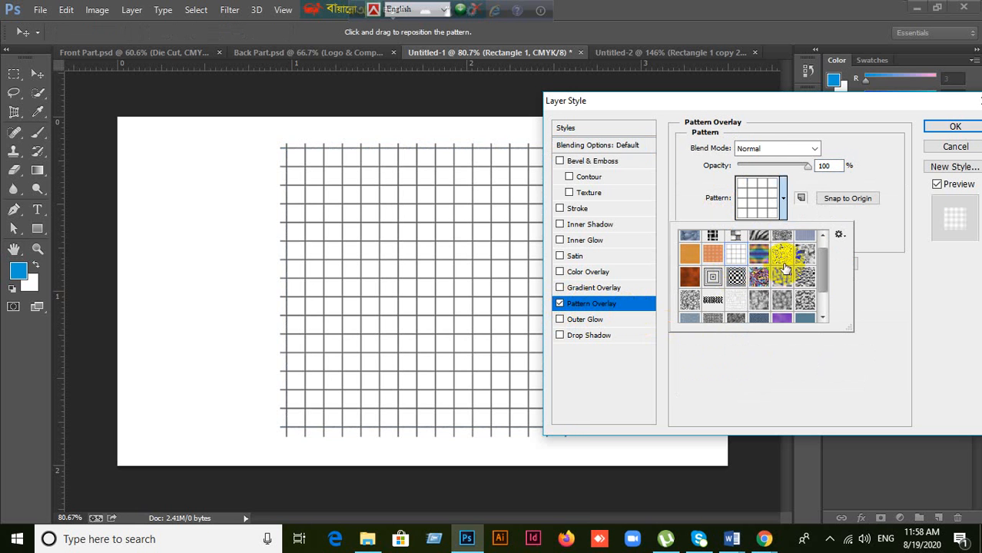
Try several other overlay patterns on the rectangle, including the woven, purple and blue-grey ones, and discard the layer style.
click(784, 265)
click(757, 278)
click(721, 303)
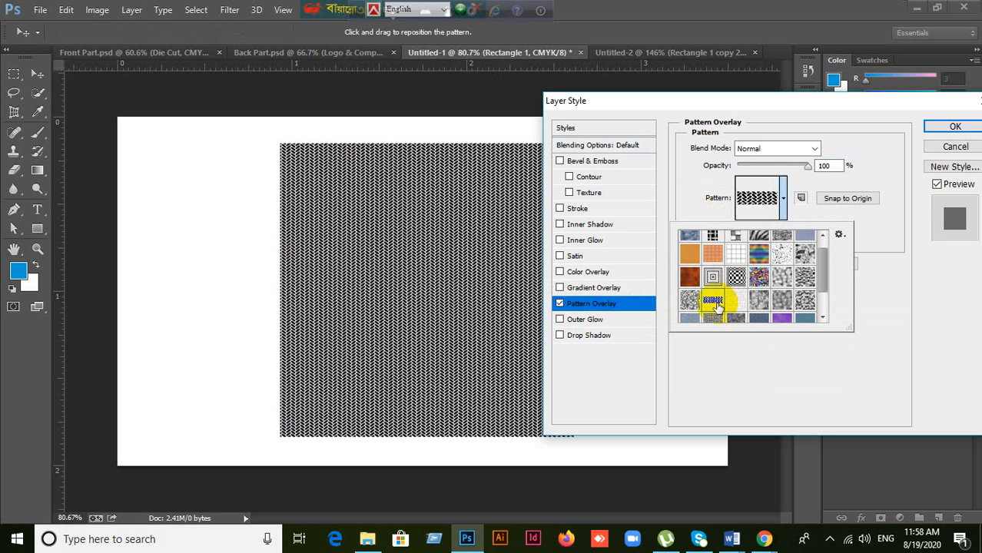
click(782, 300)
click(783, 320)
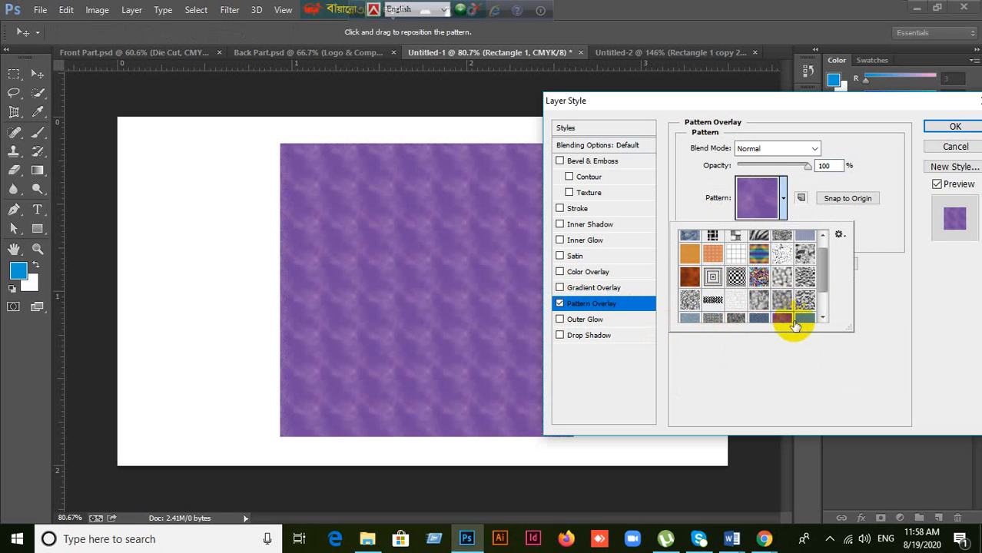
click(804, 320)
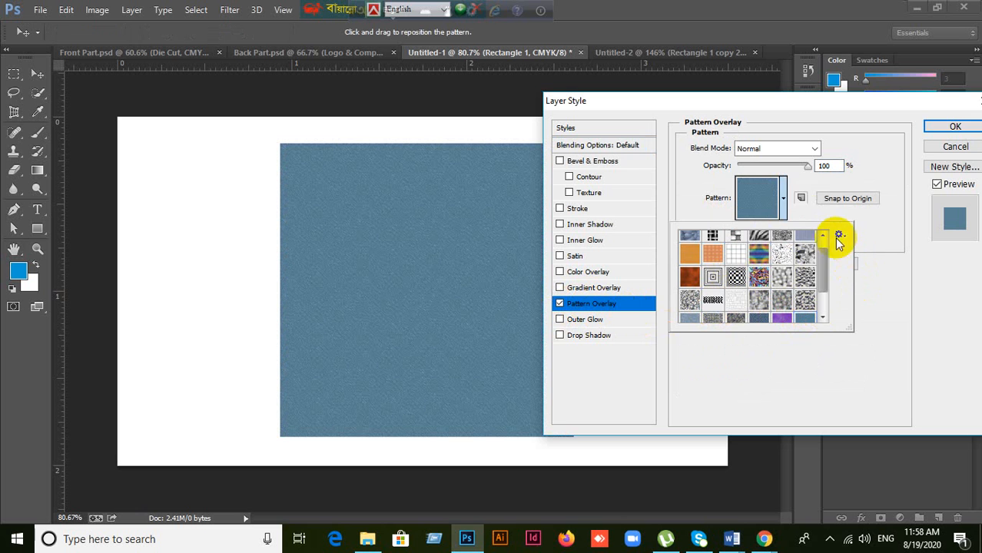
click(781, 201)
click(946, 147)
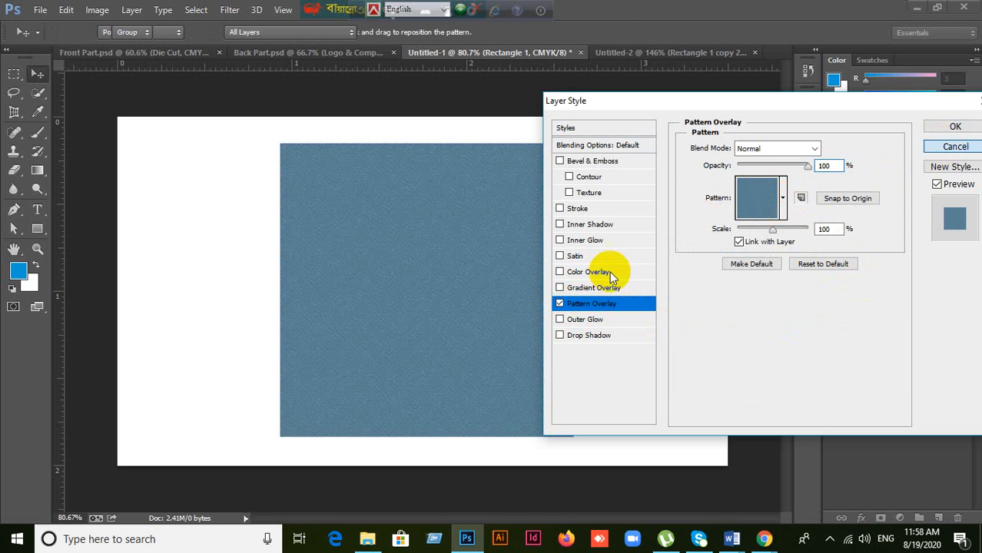
Delete the blue rectangle from the canvas.
key(Delete)
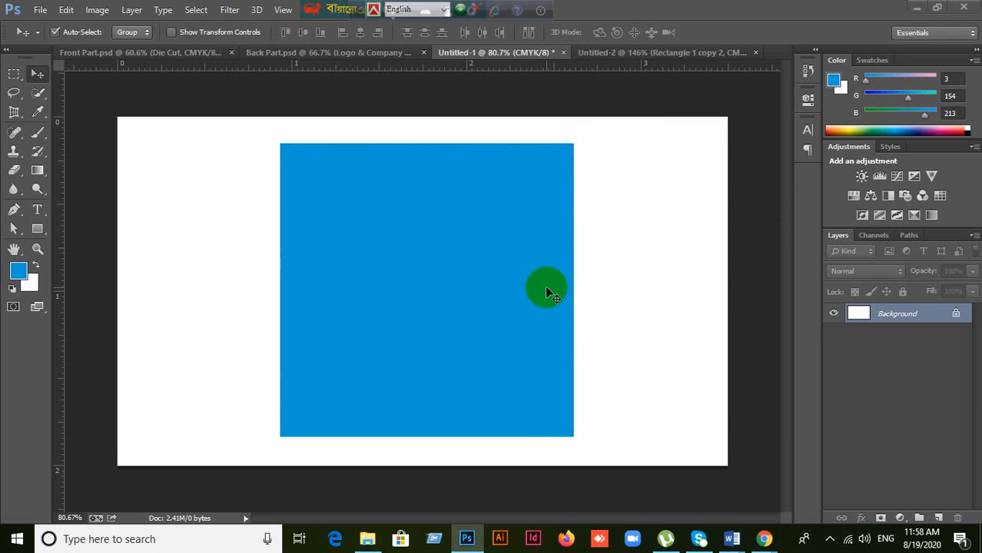
In Back Part.psd, expand the Shape & Design group and examine the Pattern Overlay settings of its Rectangle 1 layer.
click(305, 57)
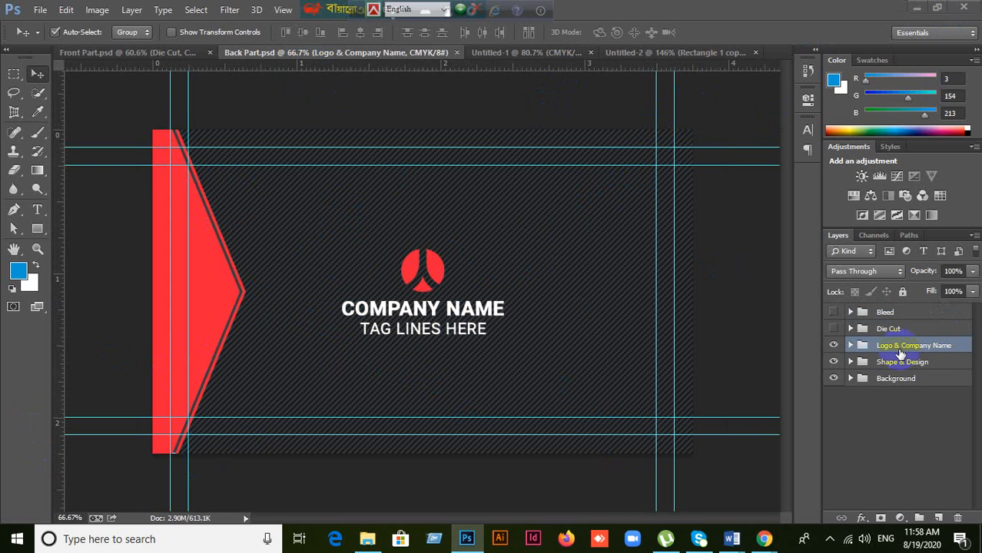
click(604, 321)
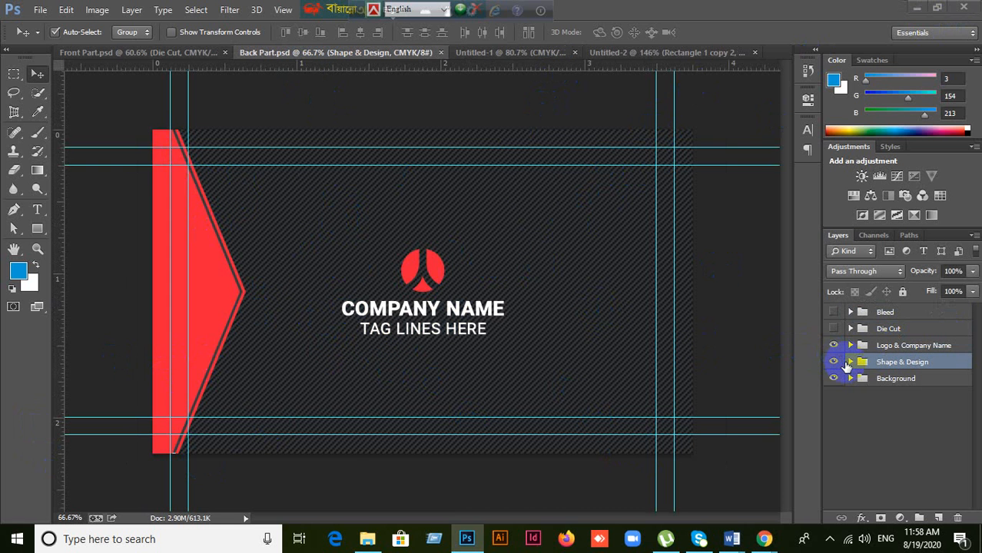
click(851, 362)
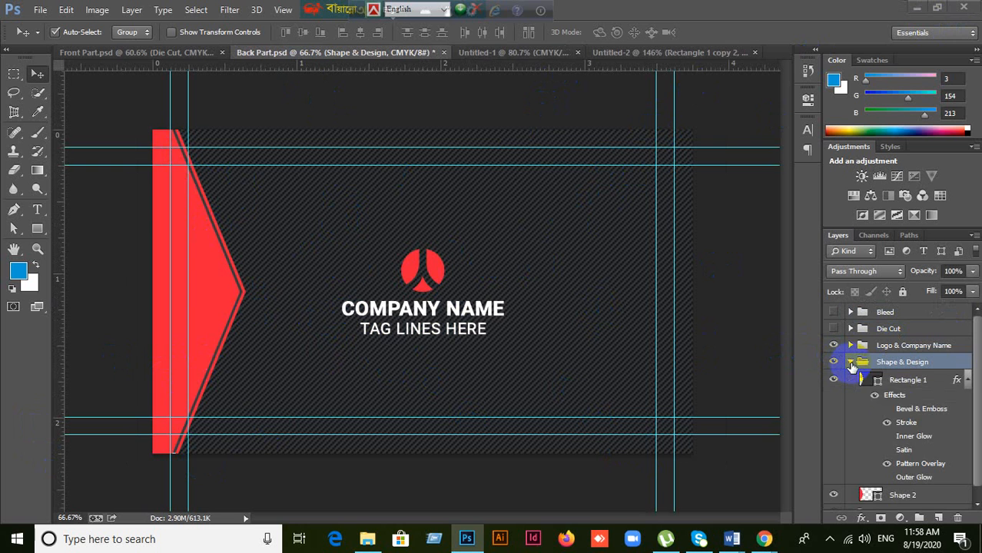
click(914, 421)
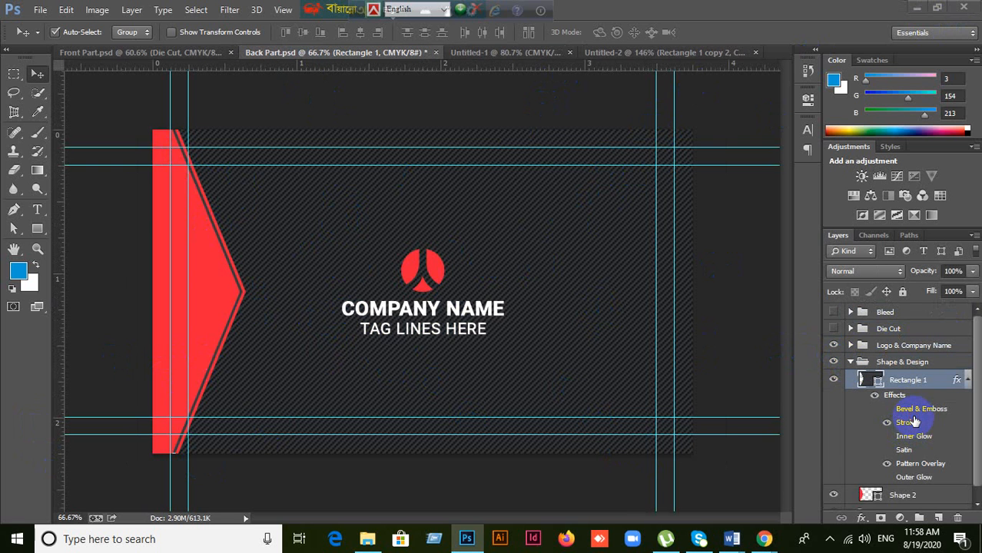
double_click(917, 465)
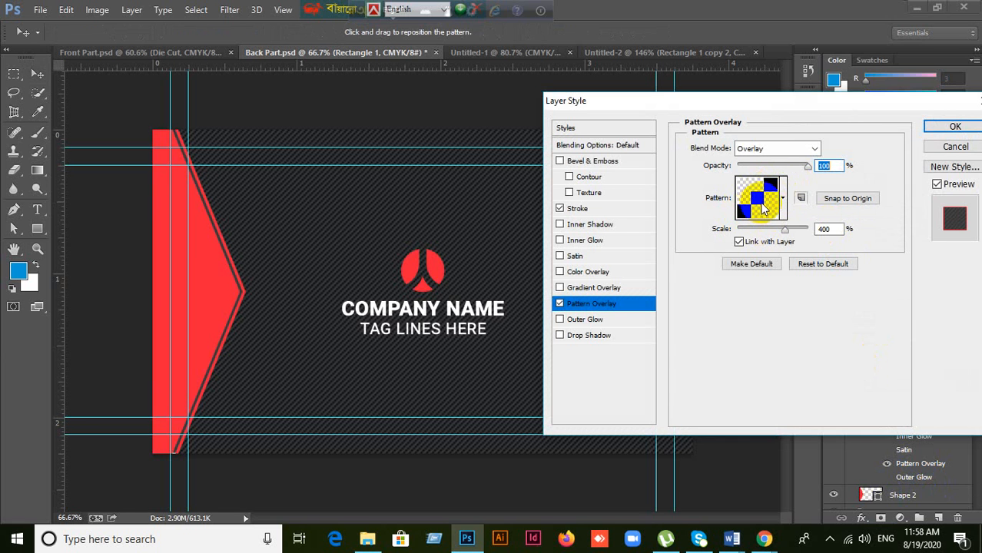
click(956, 149)
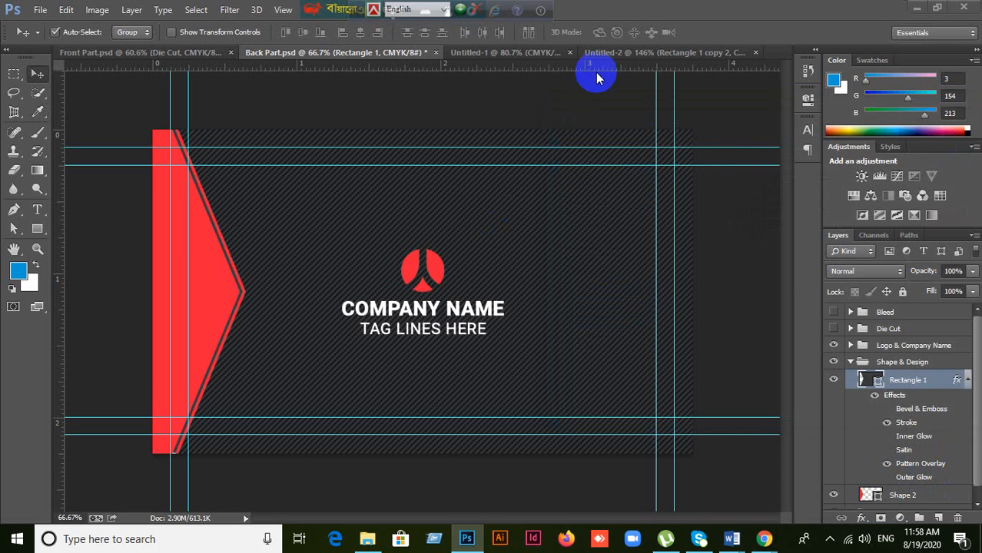
Create a new 1050 × 300 pixel document at 300 pixels/inch in RGB Color, and close it.
click(44, 14)
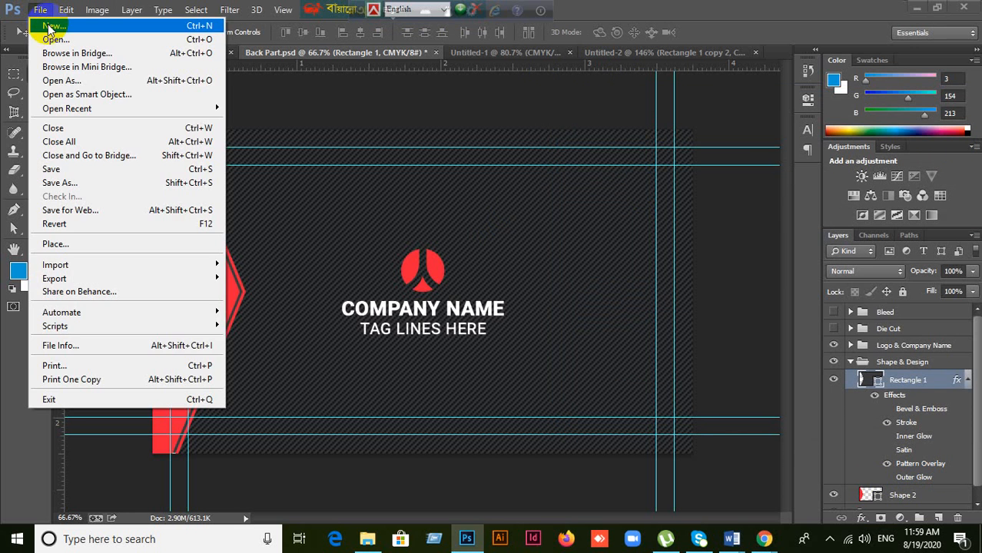
click(44, 24)
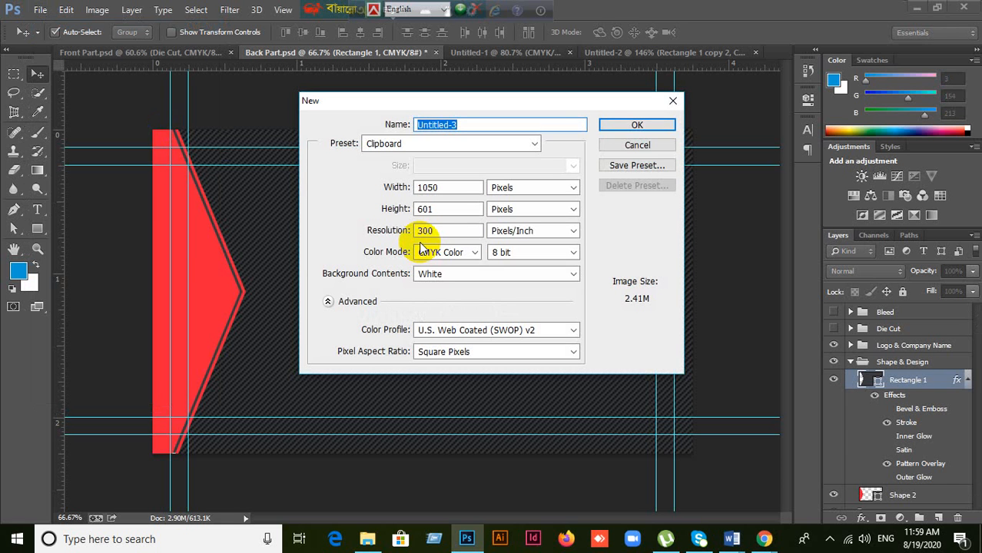
double_click(444, 209)
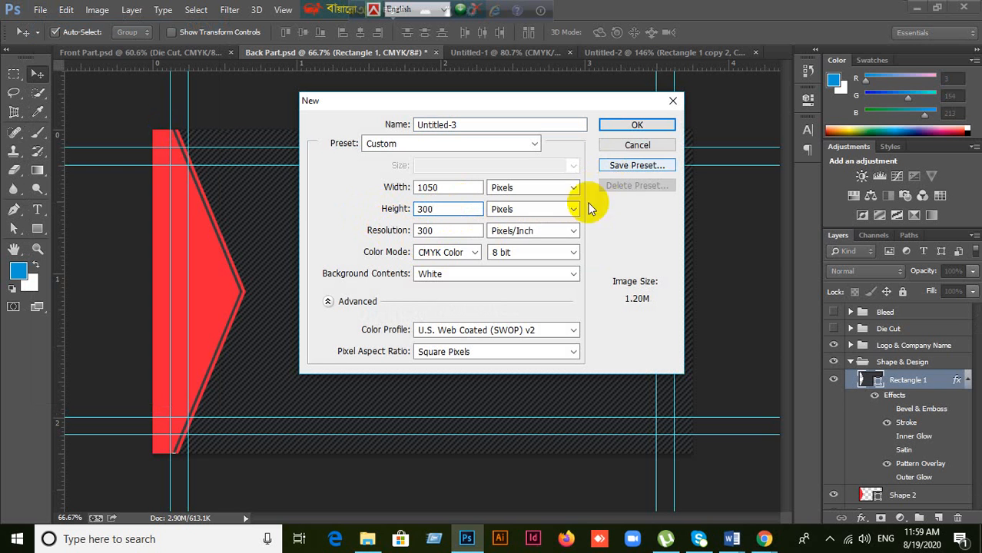
click(477, 253)
click(450, 290)
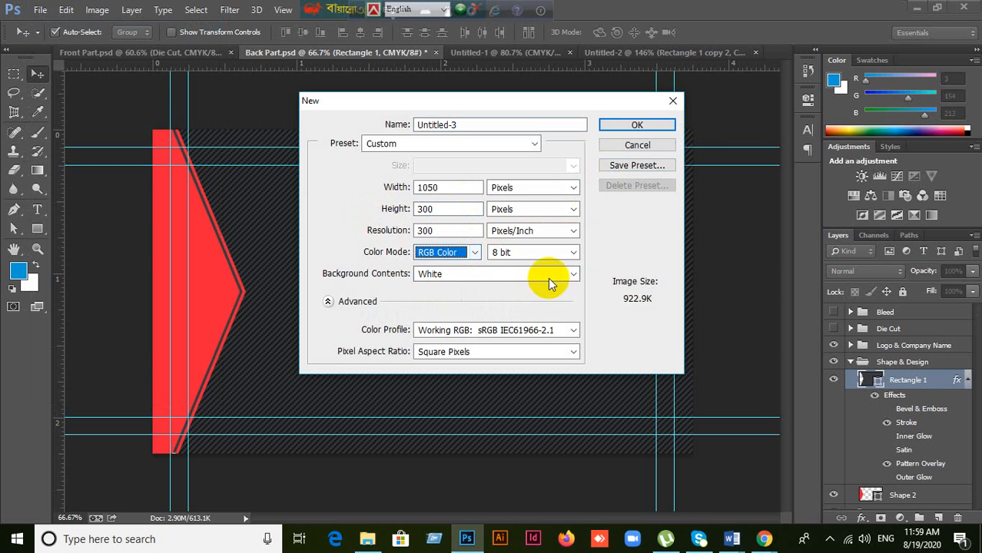
click(660, 124)
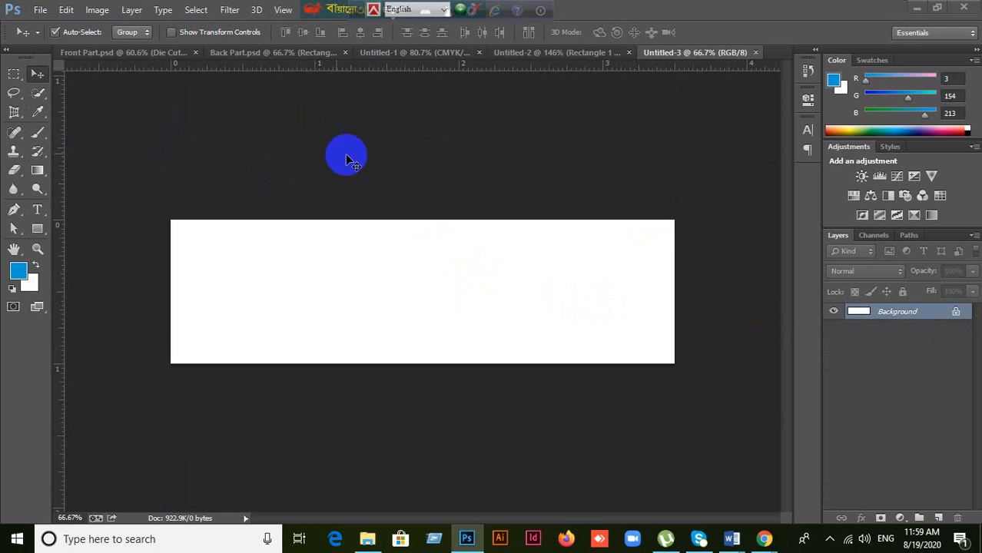
click(755, 53)
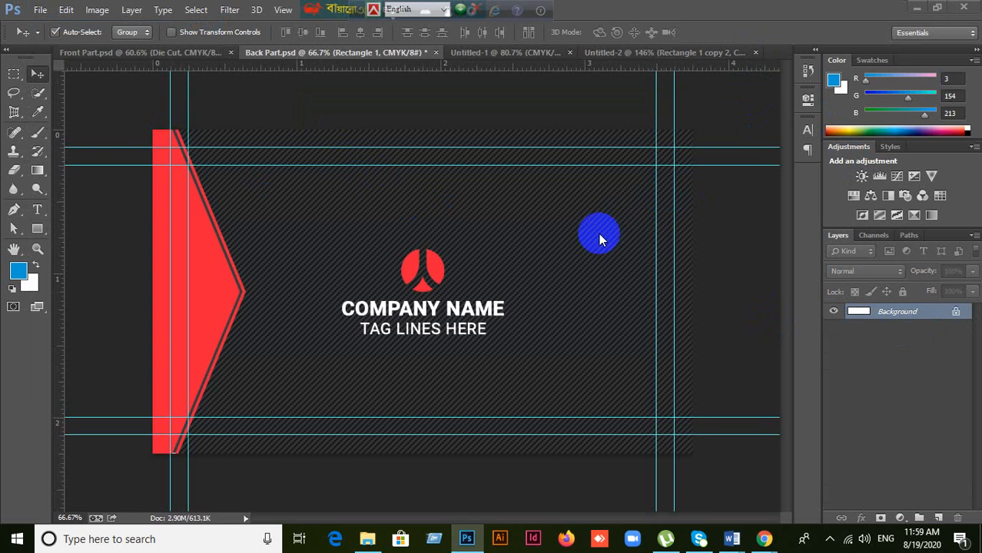
Create a new 300 × 300 pixel document at 72 pixels/inch in RGB Color with a white background.
click(39, 10)
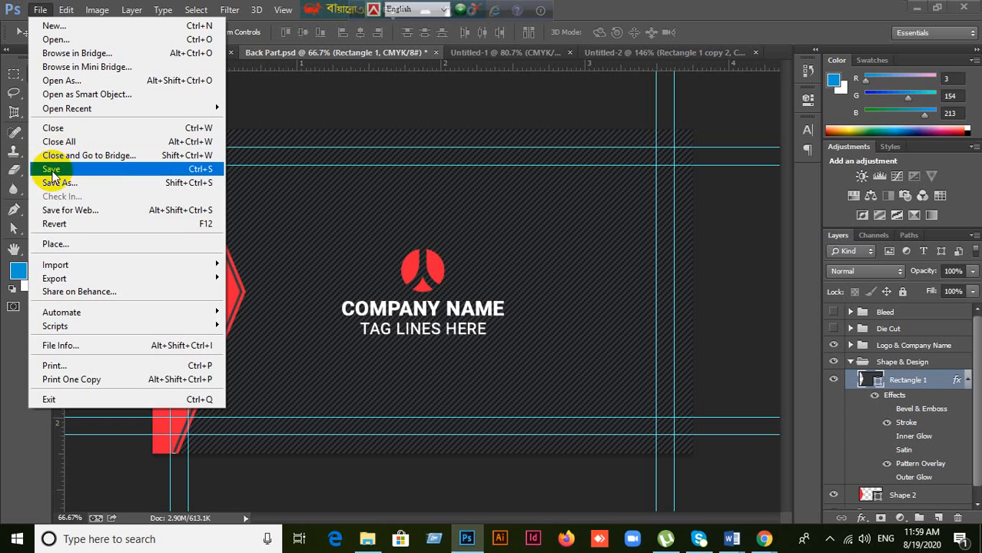
click(63, 29)
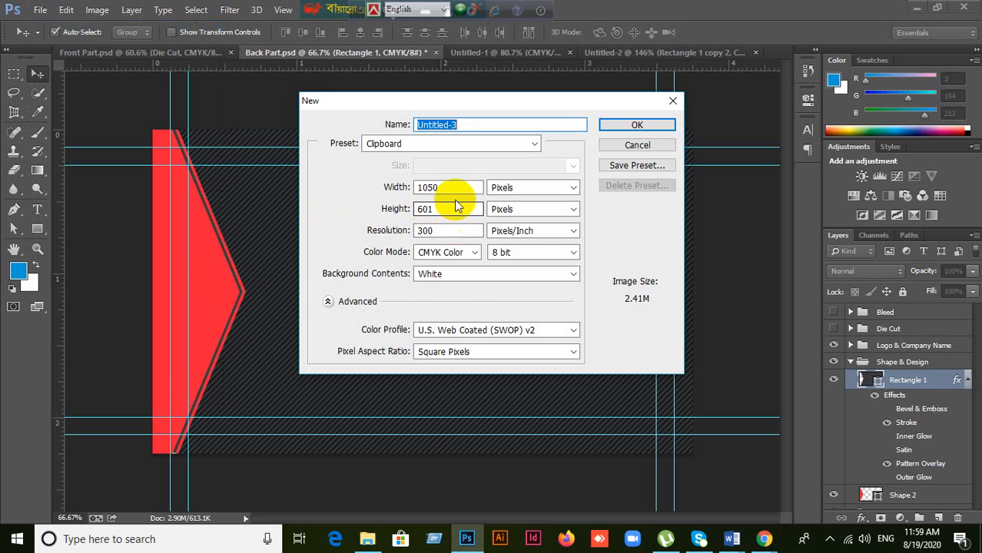
drag(450, 189, 378, 192)
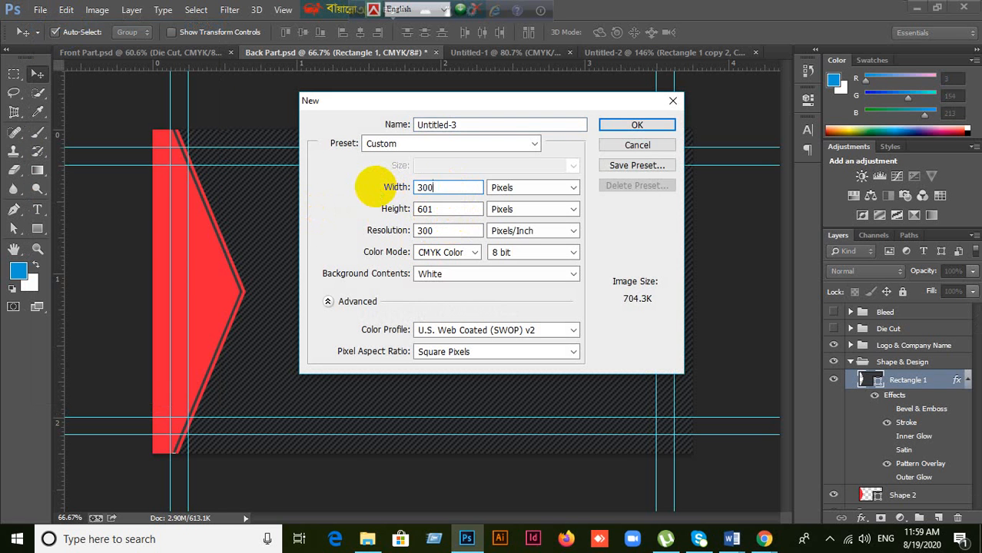
drag(436, 210, 326, 224)
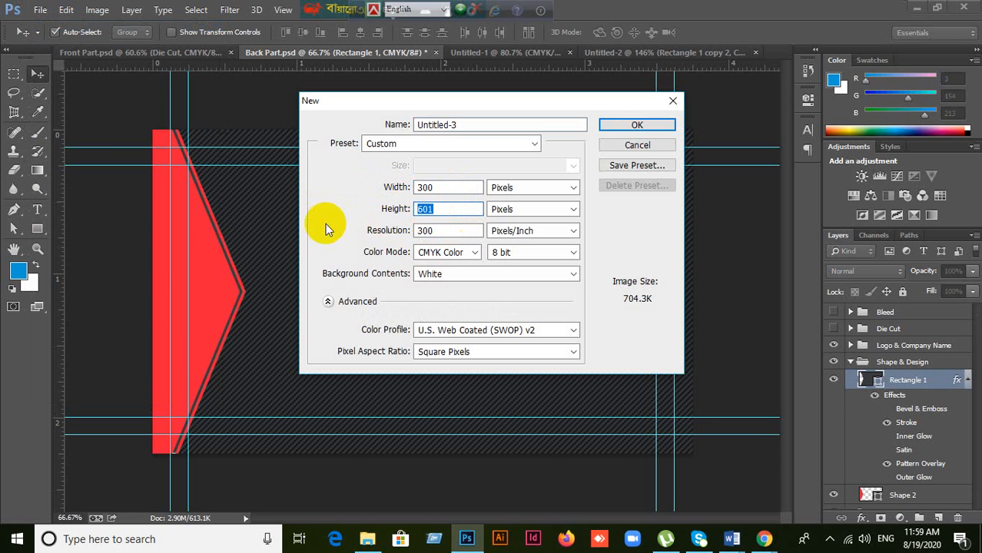
text(300)
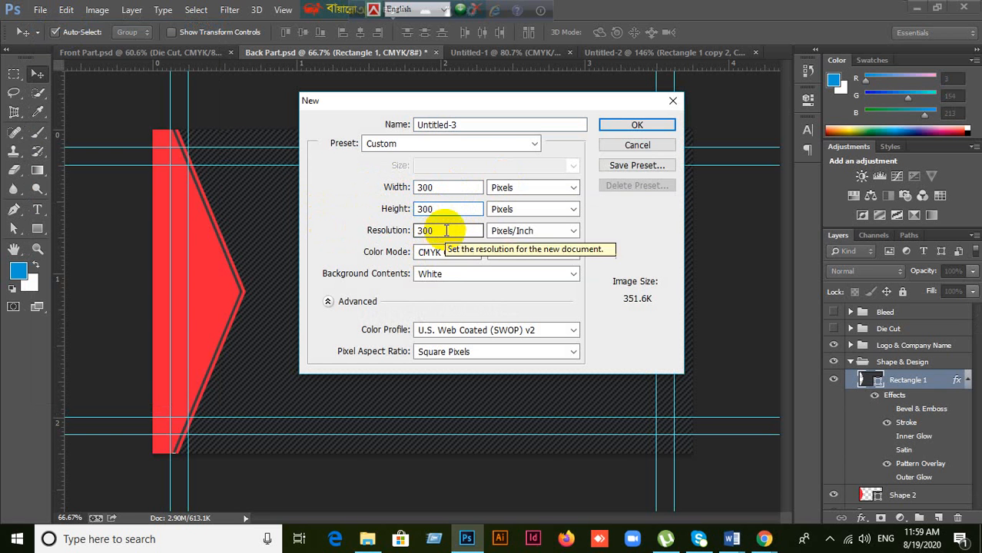
drag(446, 231, 375, 243)
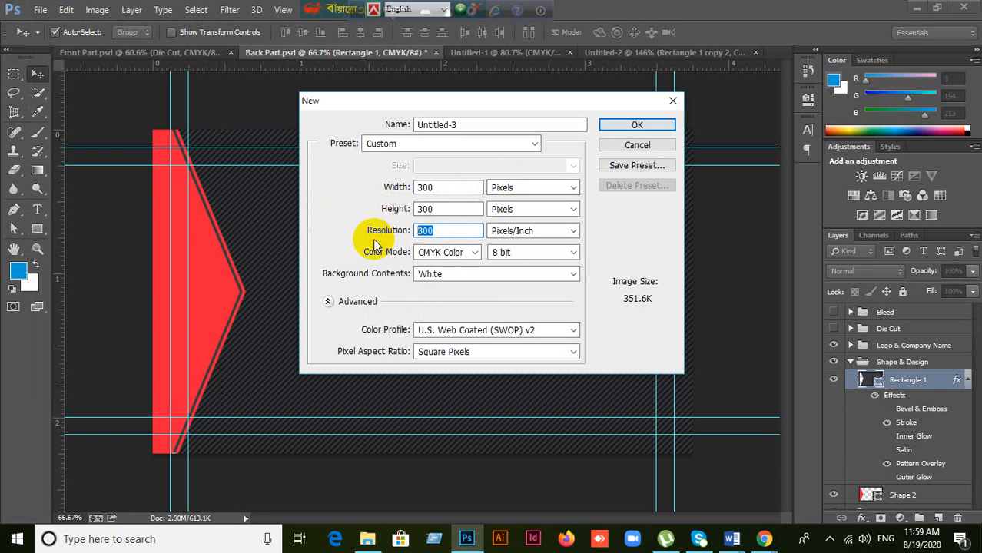
click(468, 255)
click(444, 290)
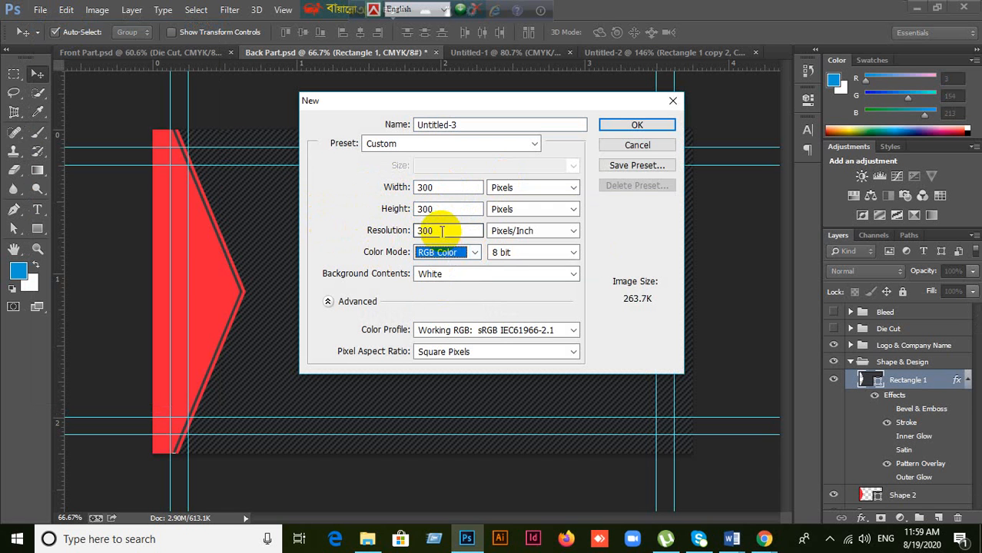
drag(440, 231, 364, 237)
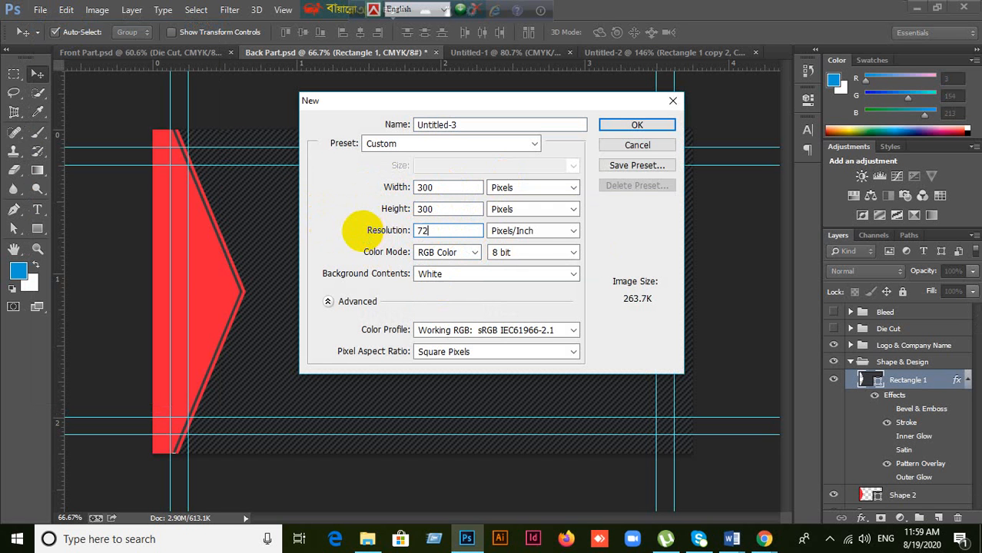
text(72)
click(657, 125)
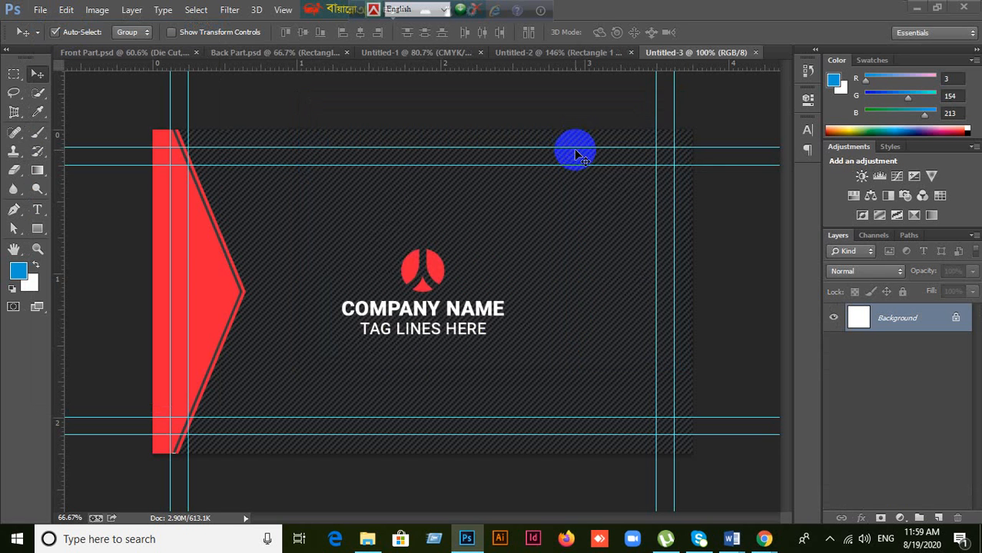
Create a 100 × 100 px rectangle shape on the blank canvas with the Rectangle tool.
scroll(468, 299, up, 3)
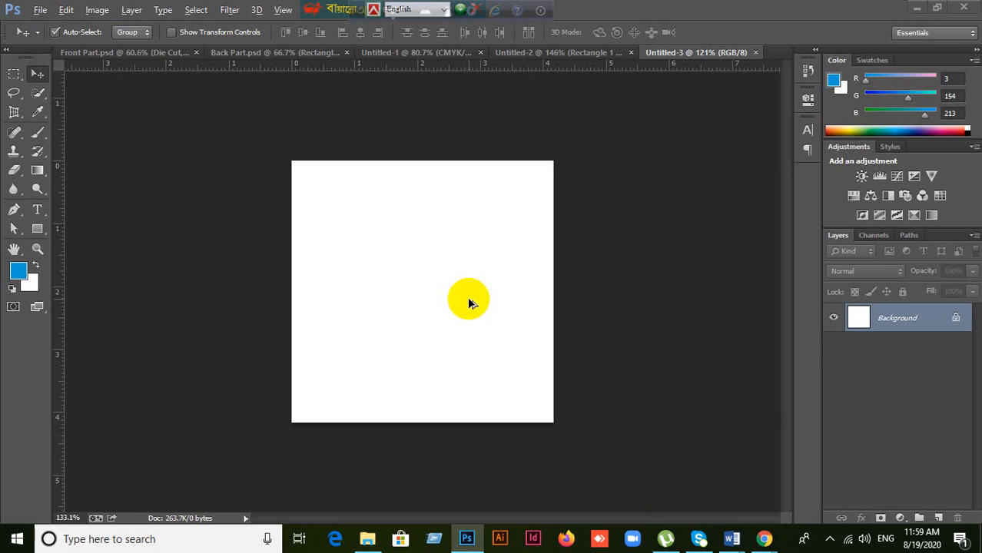
scroll(467, 297, up, 1)
click(35, 232)
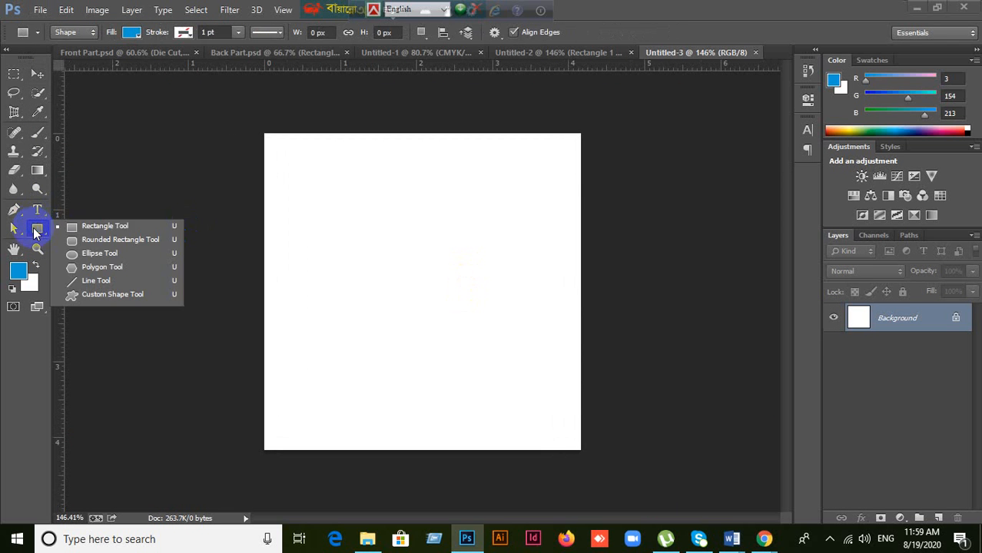
click(92, 228)
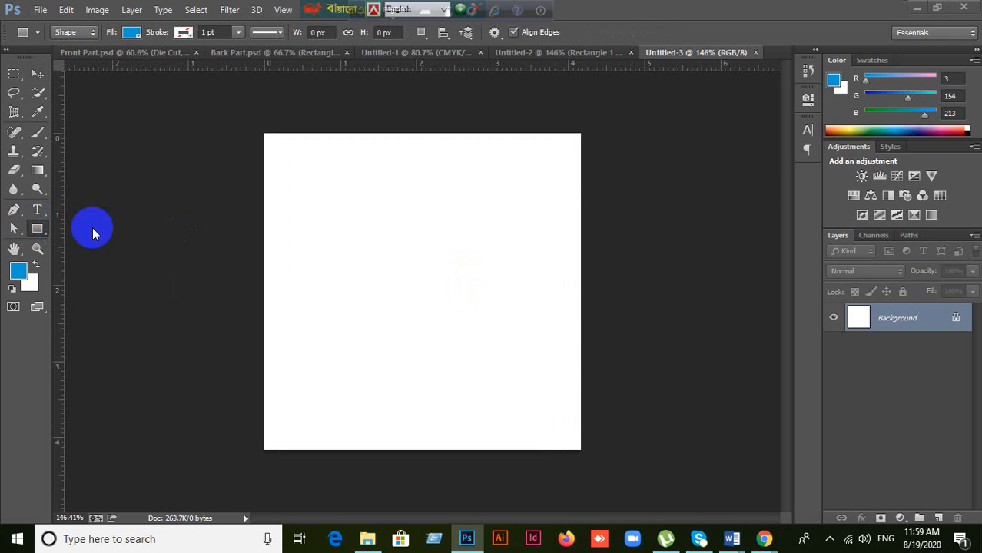
click(388, 213)
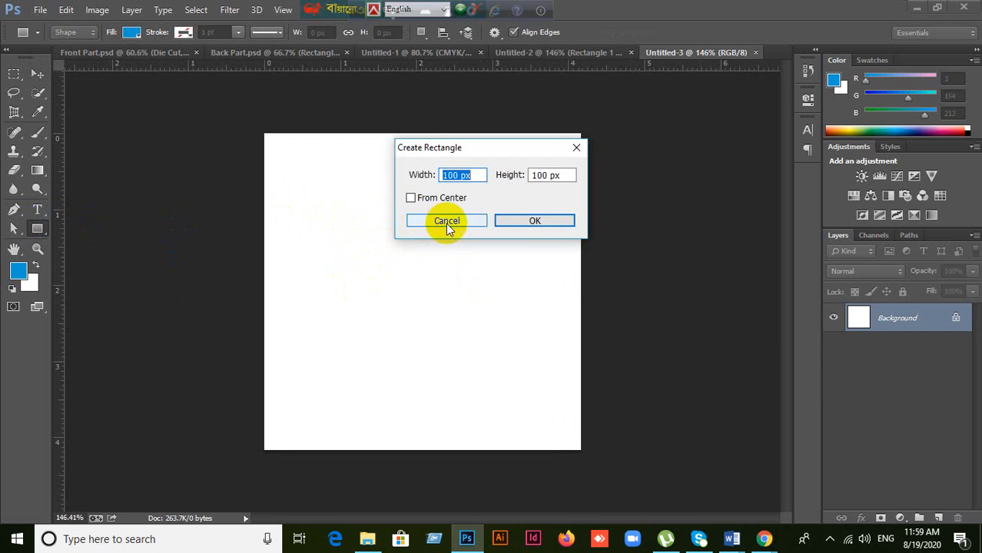
click(552, 223)
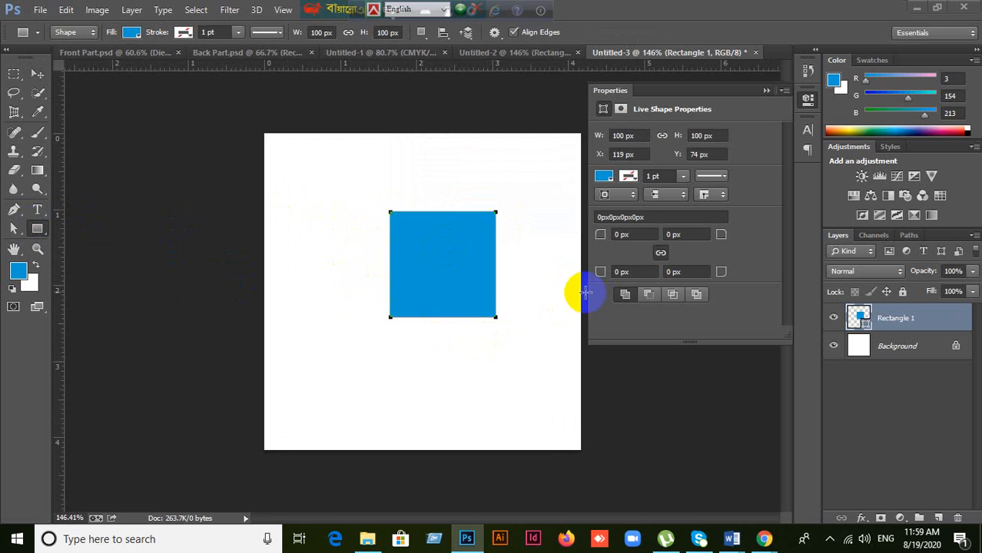
Change the square's fill color to black (000000).
double_click(865, 326)
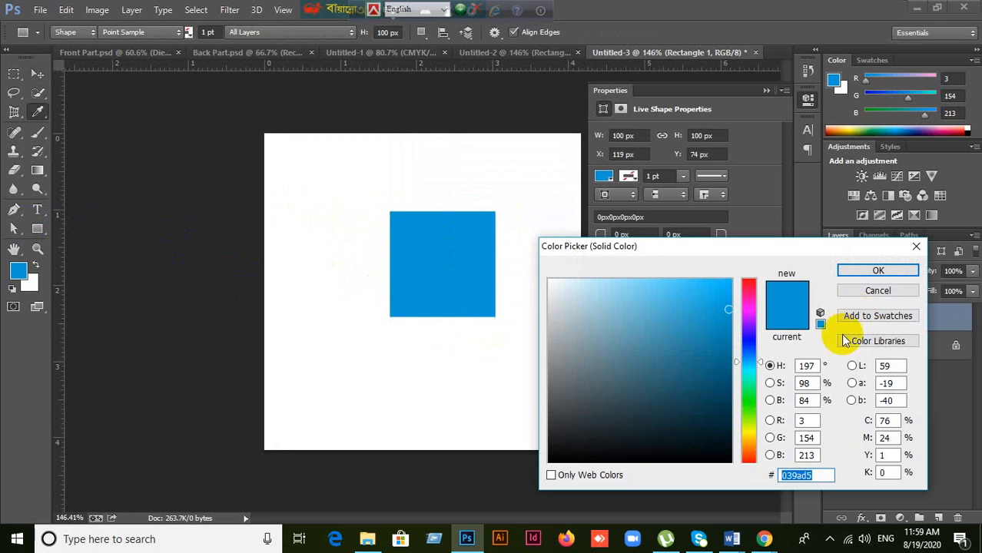
drag(652, 390, 527, 472)
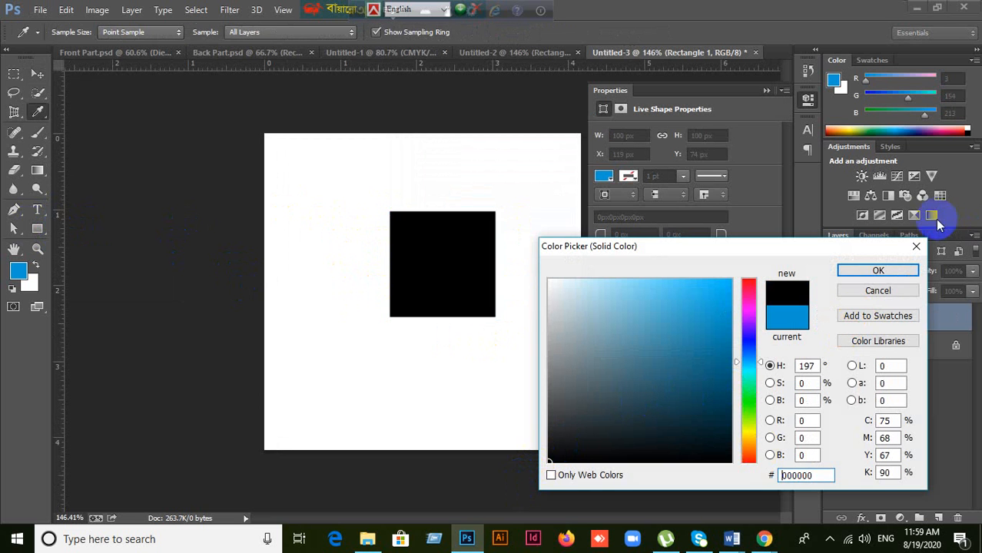
click(878, 270)
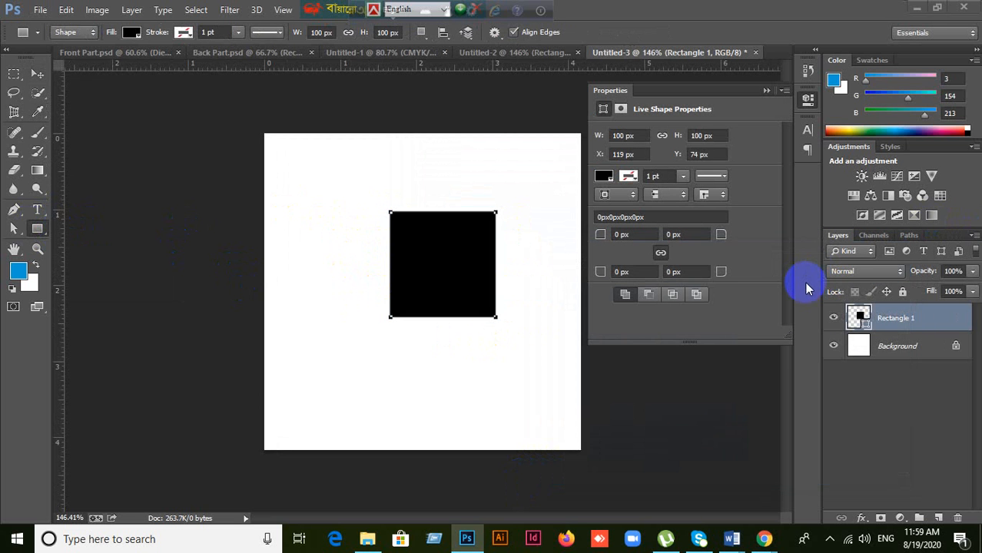
Select the whole canvas and align the black square to its top and right edges.
key(ctrl+a)
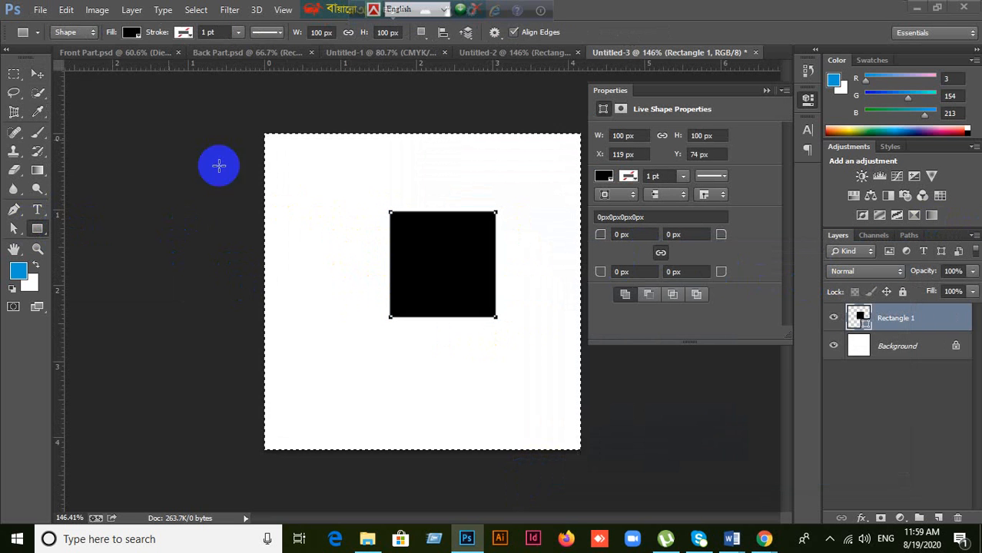
click(37, 74)
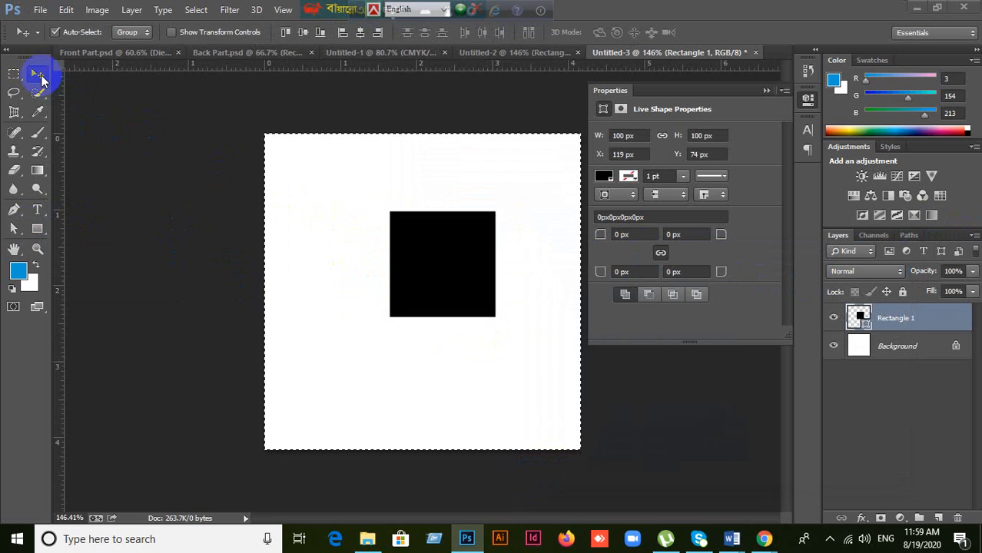
click(284, 33)
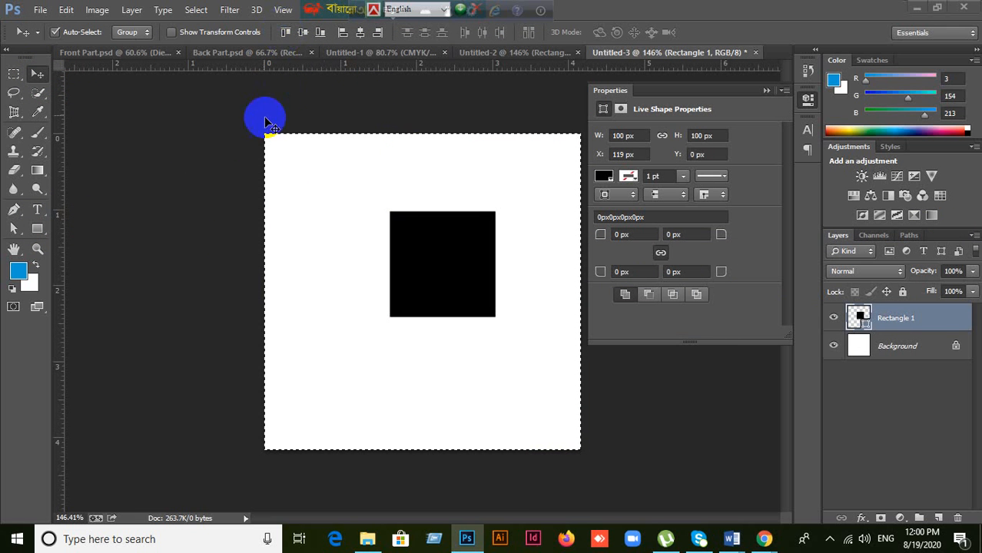
click(379, 34)
click(766, 91)
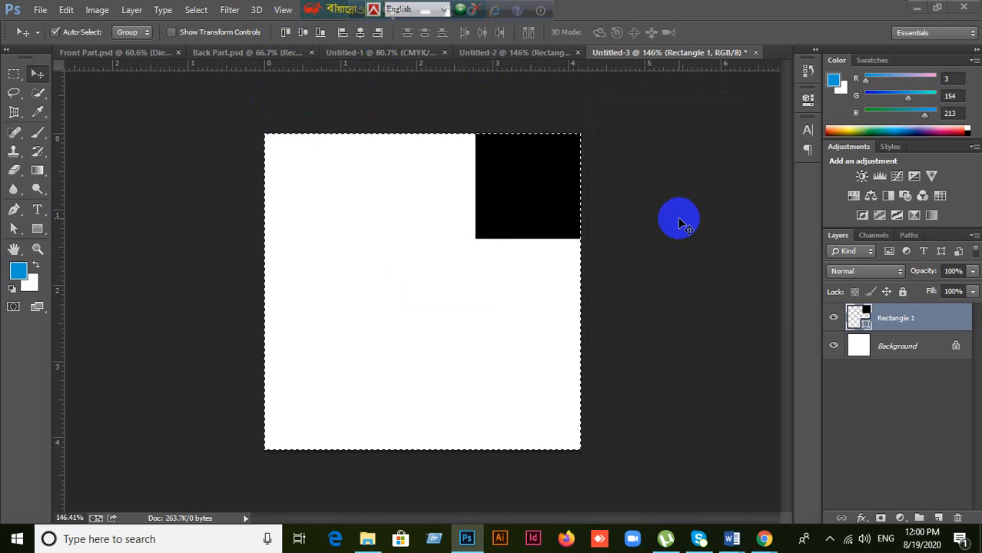
Duplicate the square twice down the diagonal to the canvas's bottom-left corner, and merge the three shape layers into one.
drag(545, 208, 337, 409)
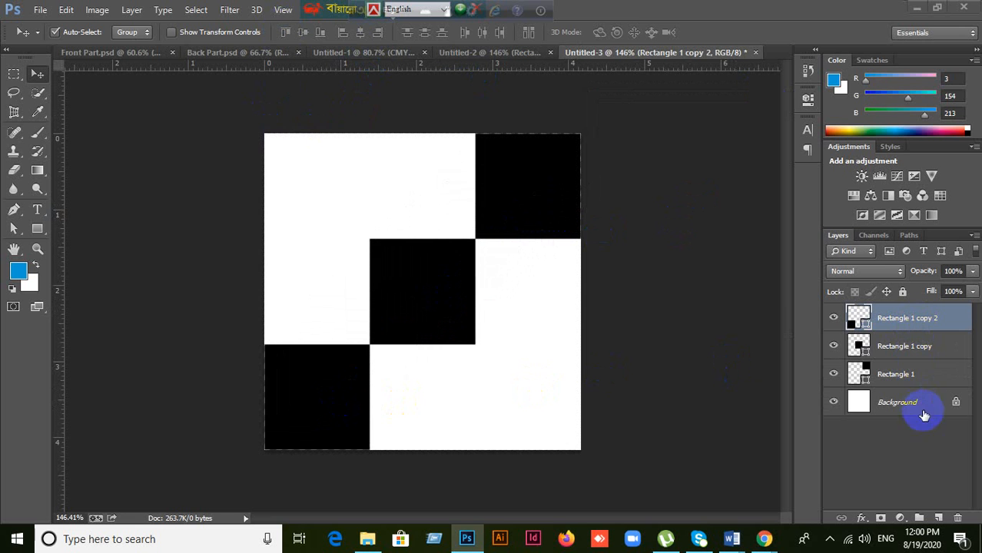
shift+click(921, 382)
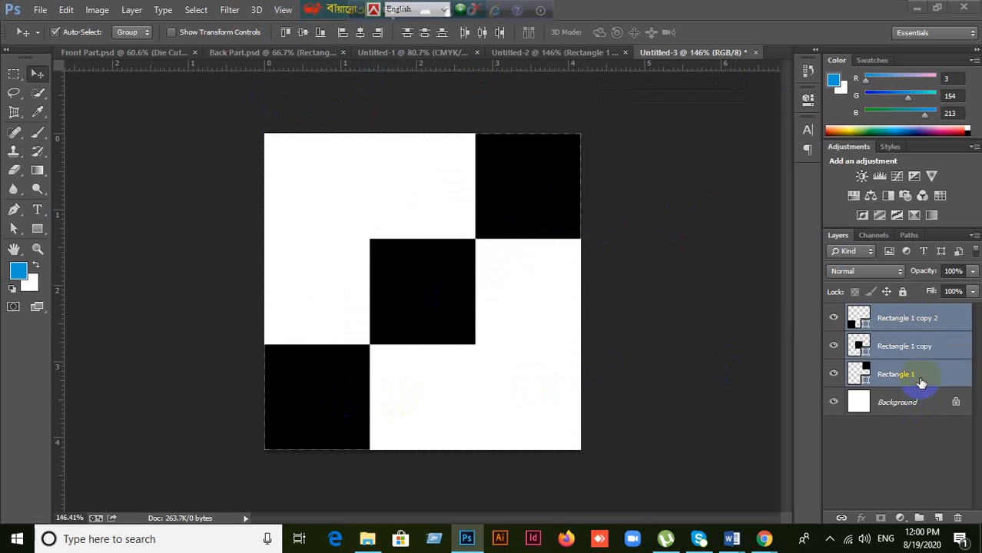
right_click(921, 380)
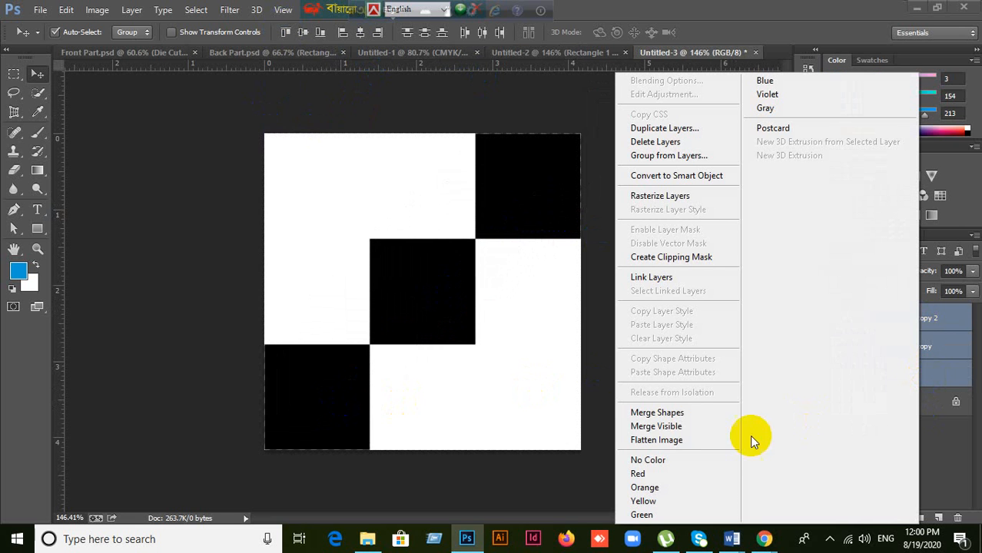
click(684, 416)
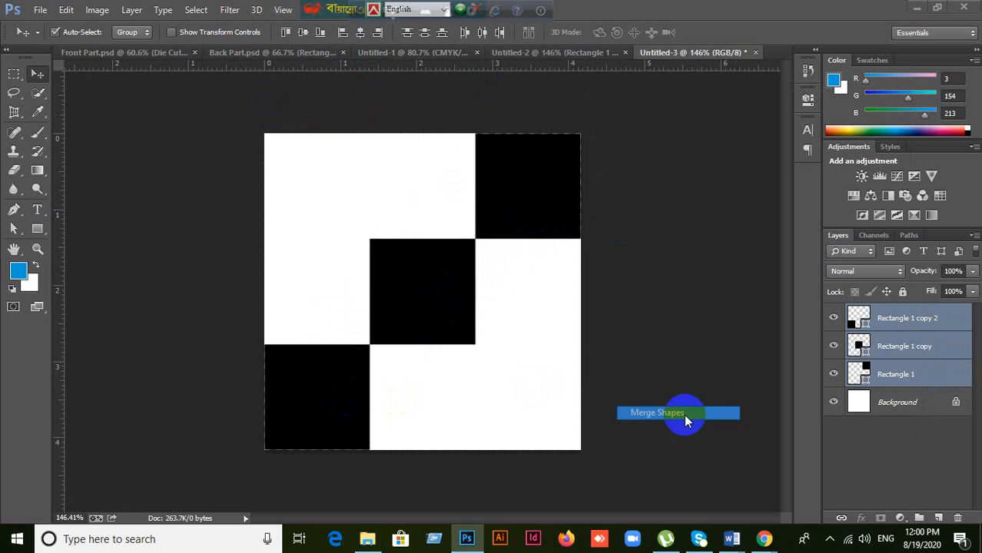
Merge the shape components of the combined diagonal squares.
click(37, 228)
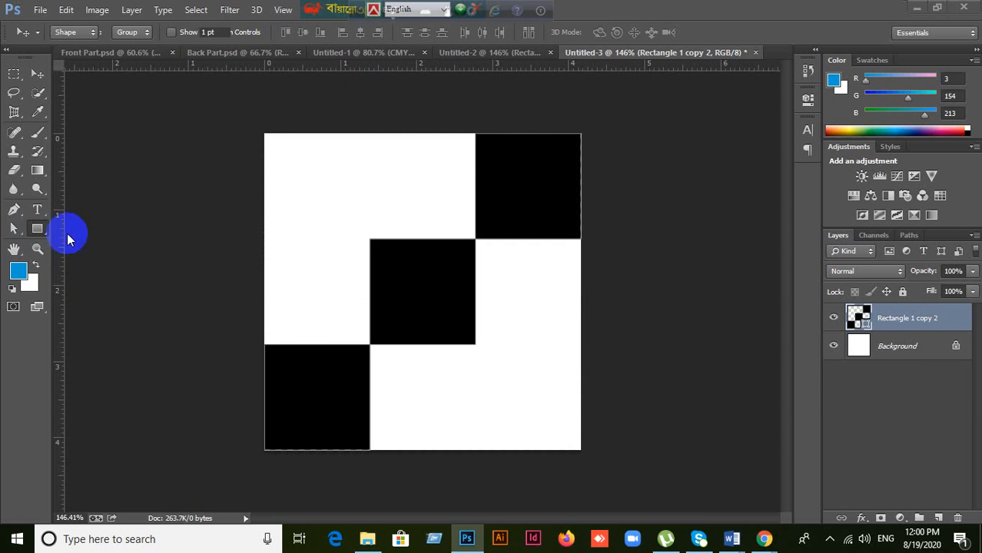
click(423, 33)
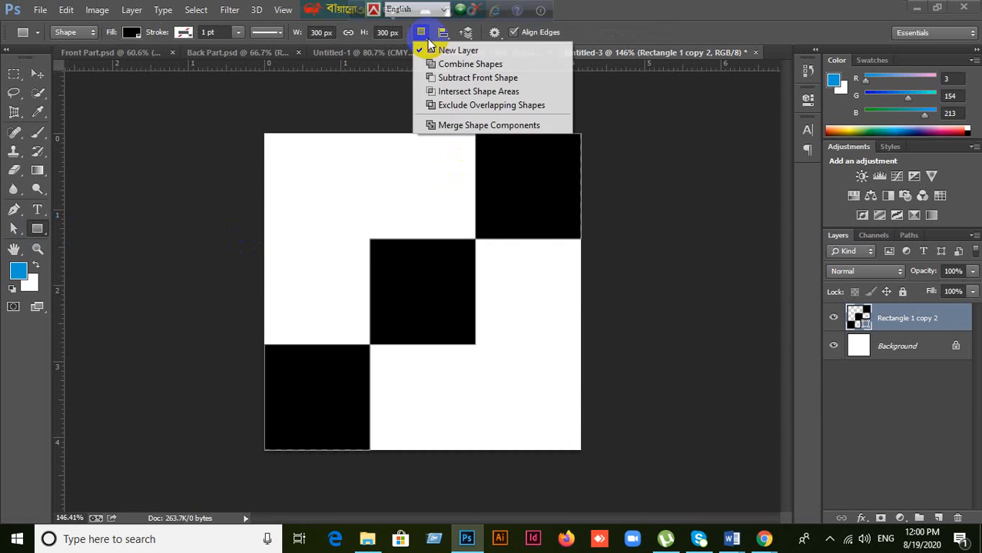
click(480, 125)
click(395, 196)
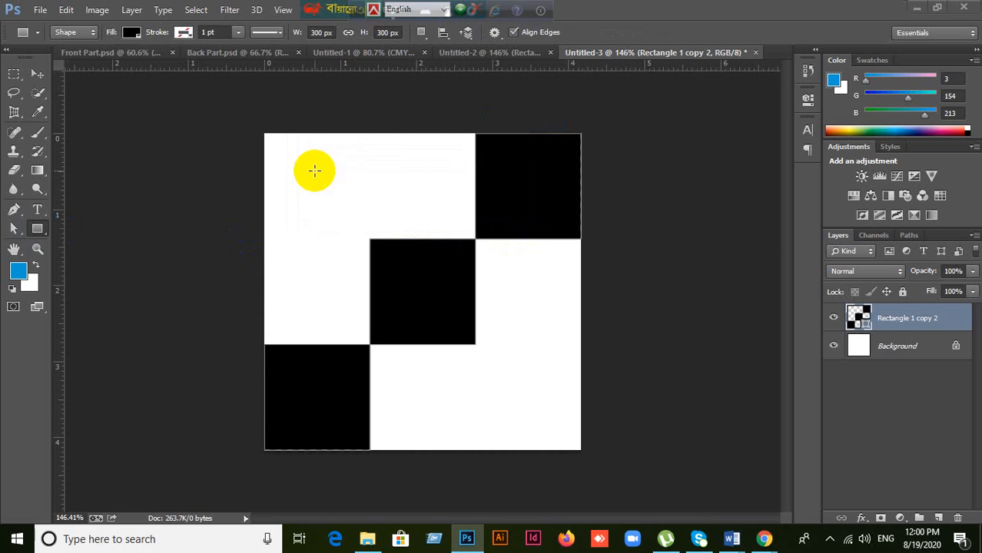
click(38, 73)
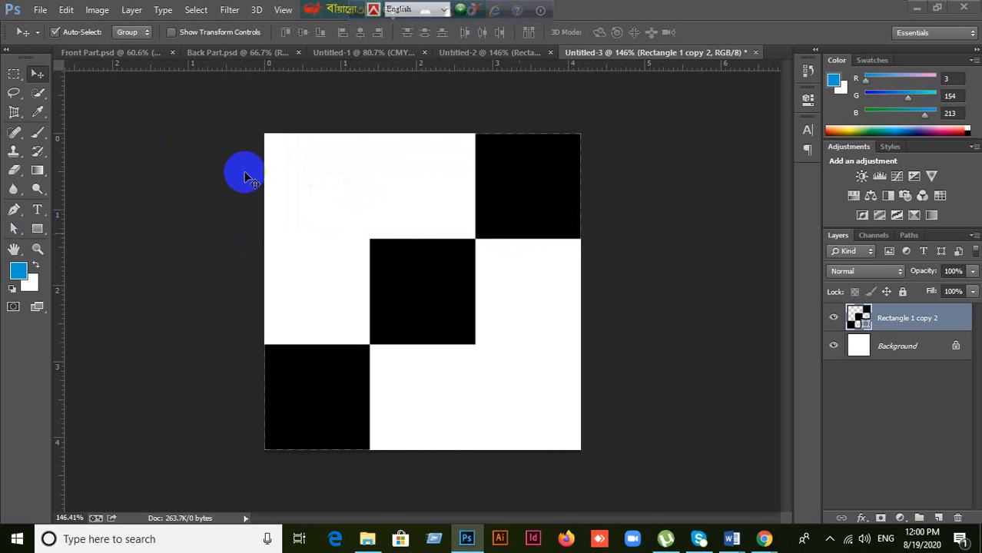
Hide the white Background layer and delete it, so only the merged squares layer is kept.
click(895, 347)
click(833, 345)
click(922, 326)
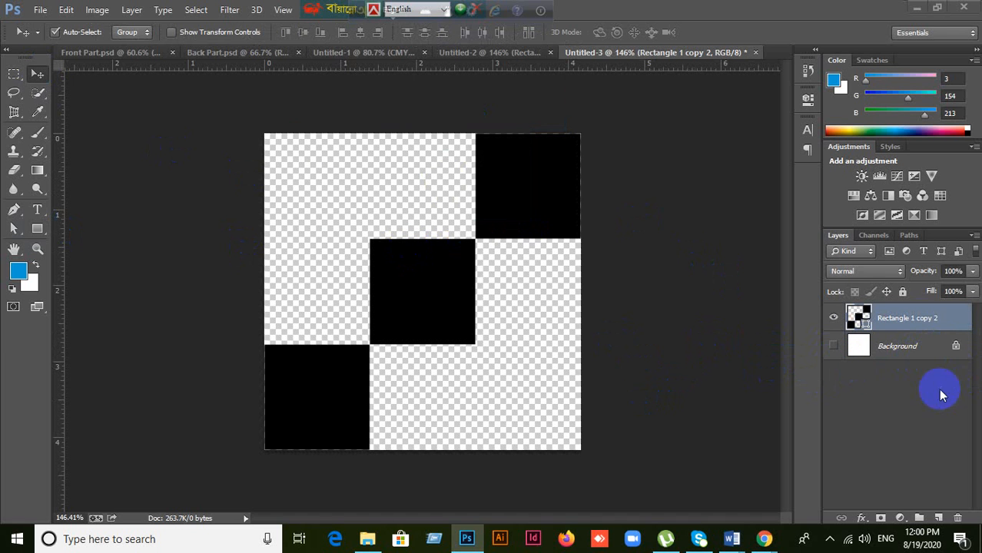
click(904, 347)
drag(904, 347, 959, 518)
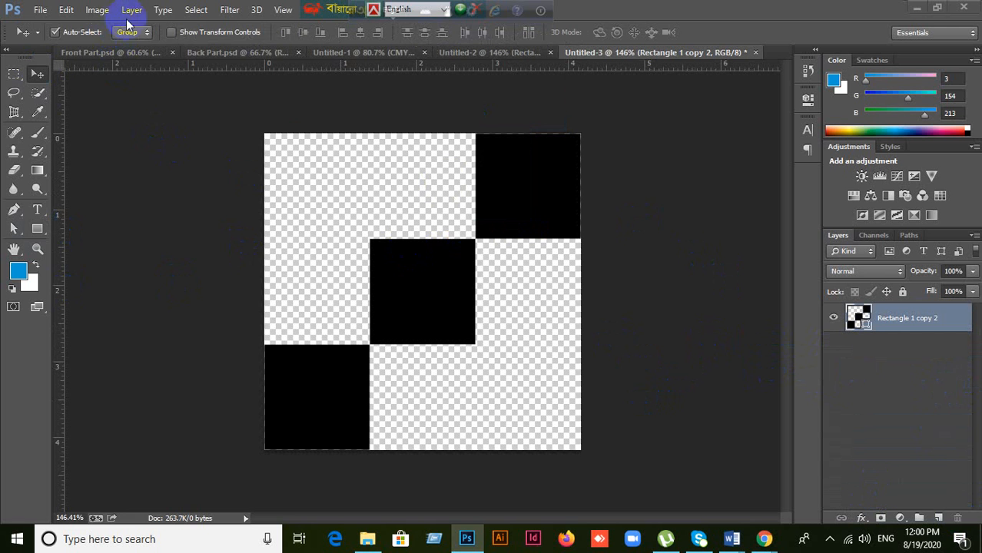
Define the diagonal black squares as a new pattern, entering a person's name as the pattern name.
click(73, 14)
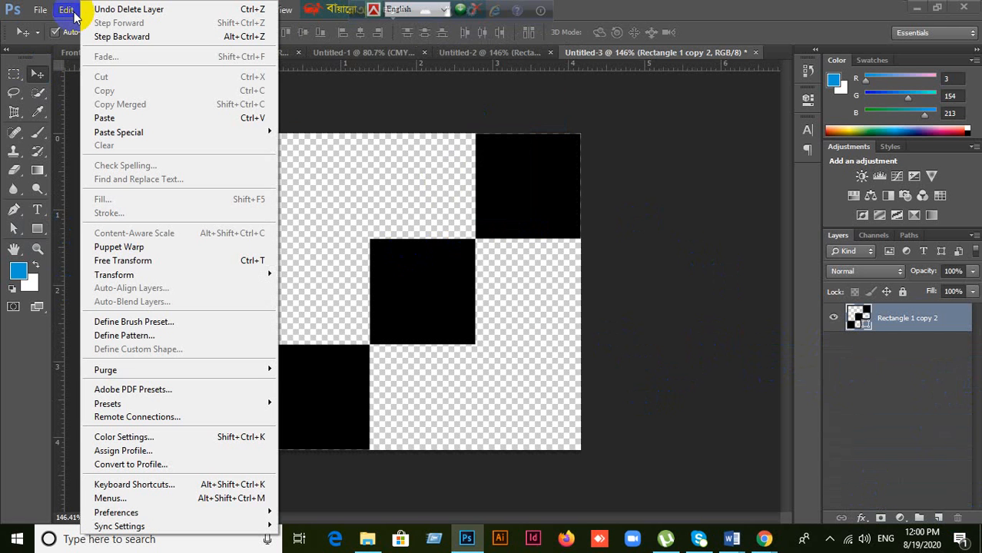
click(135, 336)
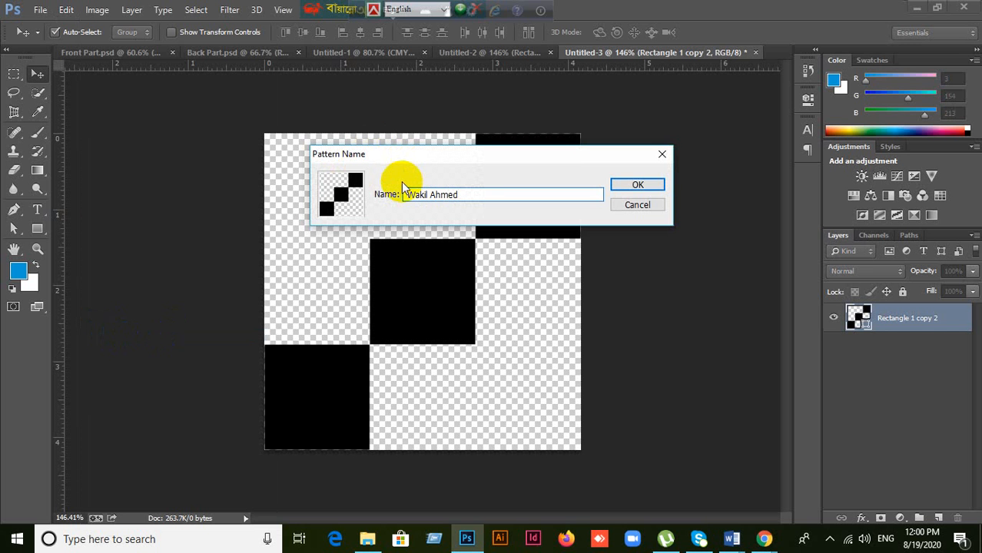
text(333)
click(638, 185)
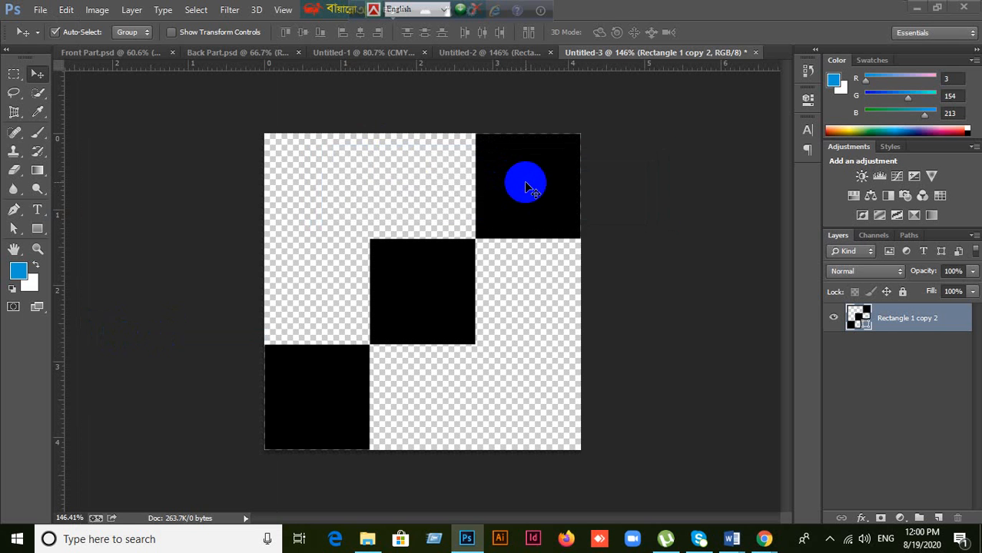
Switch to the blank Untitled-1 document and draw a blue rectangle of about 1051 × 600 px covering the whole canvas.
click(491, 53)
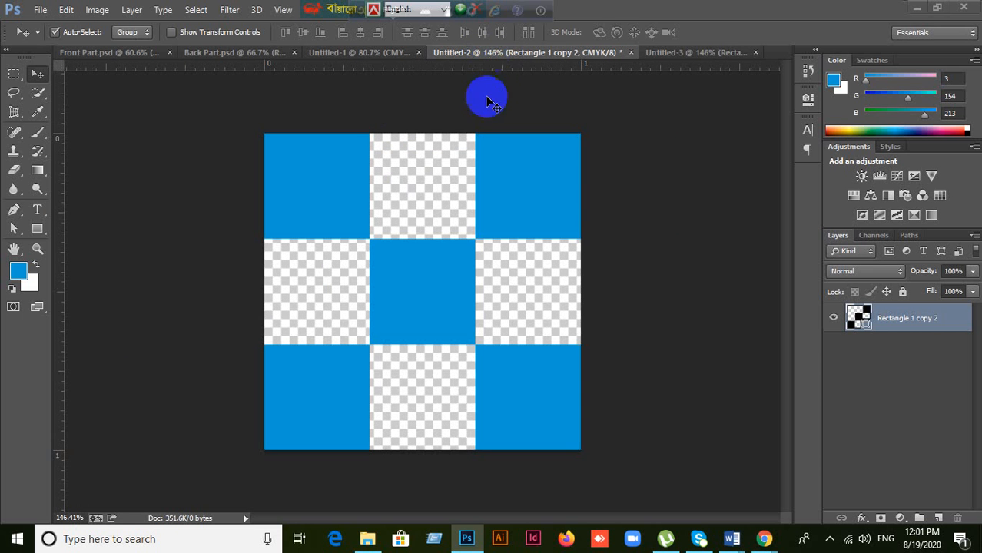
click(363, 54)
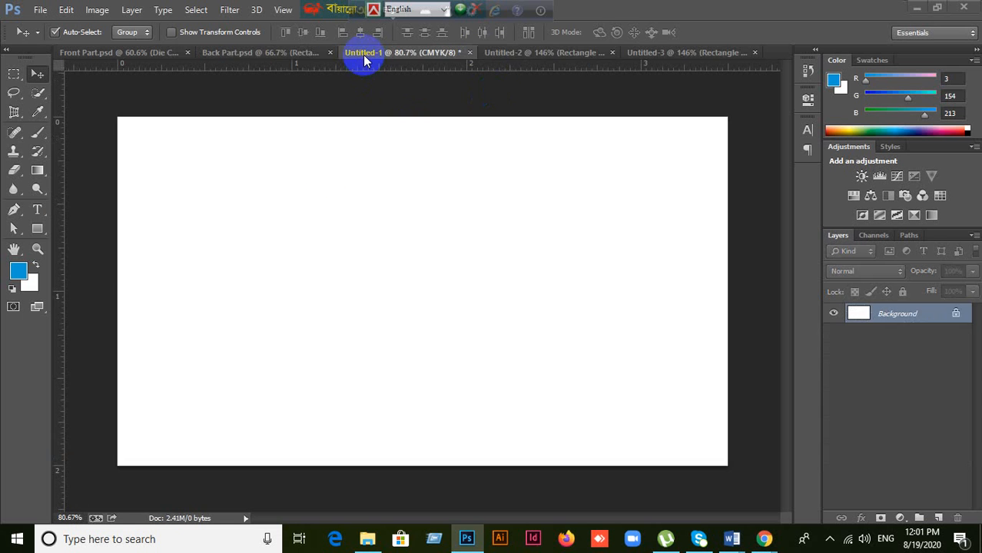
double_click(936, 320)
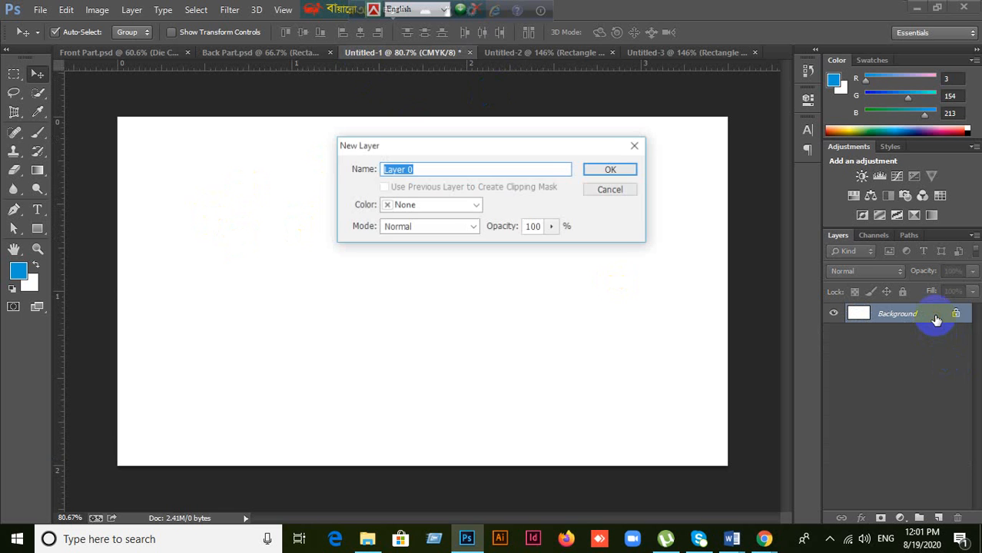
click(613, 191)
click(38, 229)
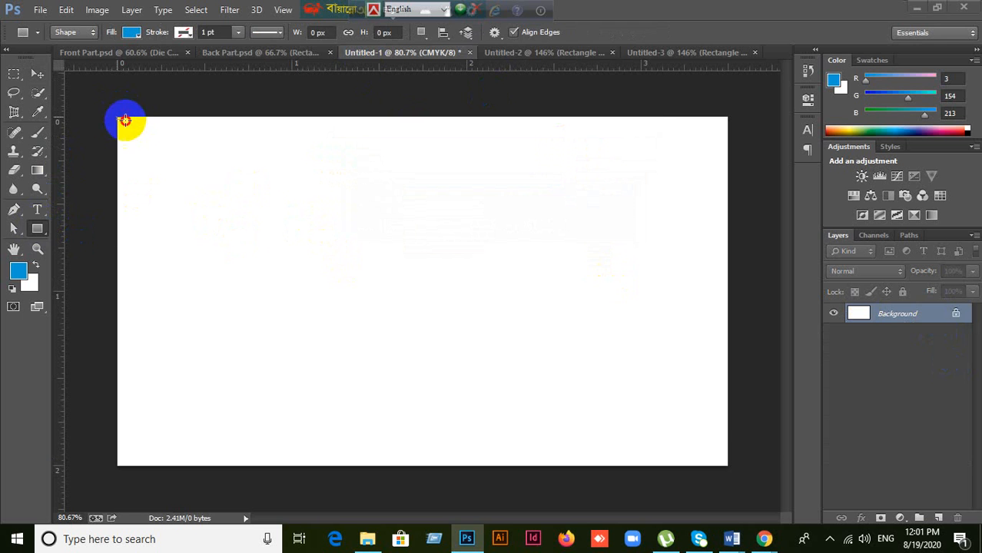
drag(125, 120, 724, 460)
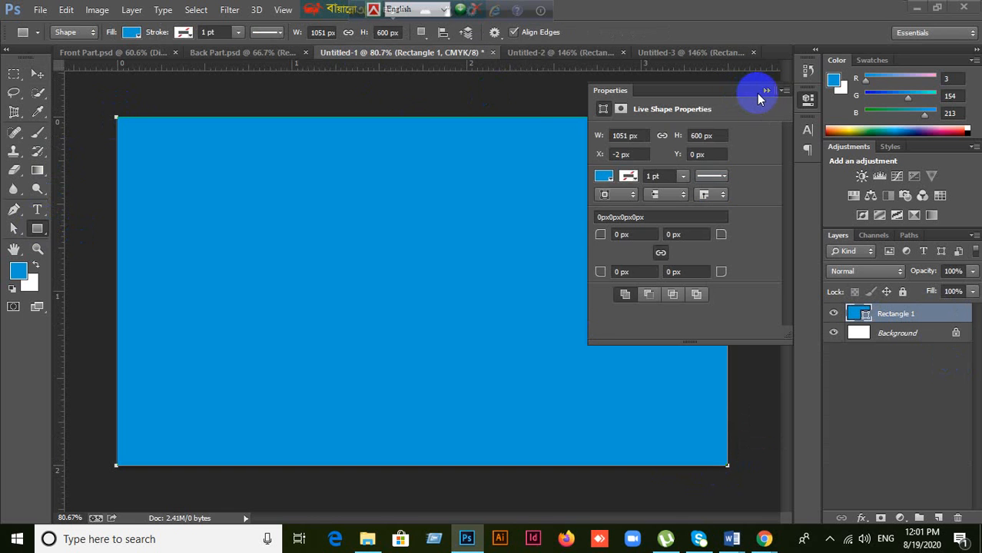
click(765, 92)
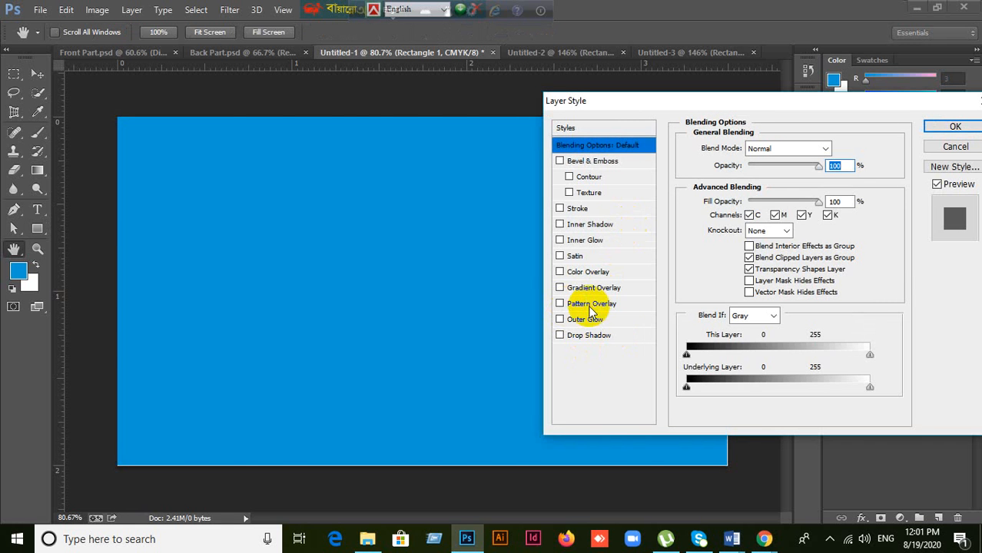
Apply a Pattern Overlay to the blue rectangle using the custom diagonal black squares pattern.
click(590, 307)
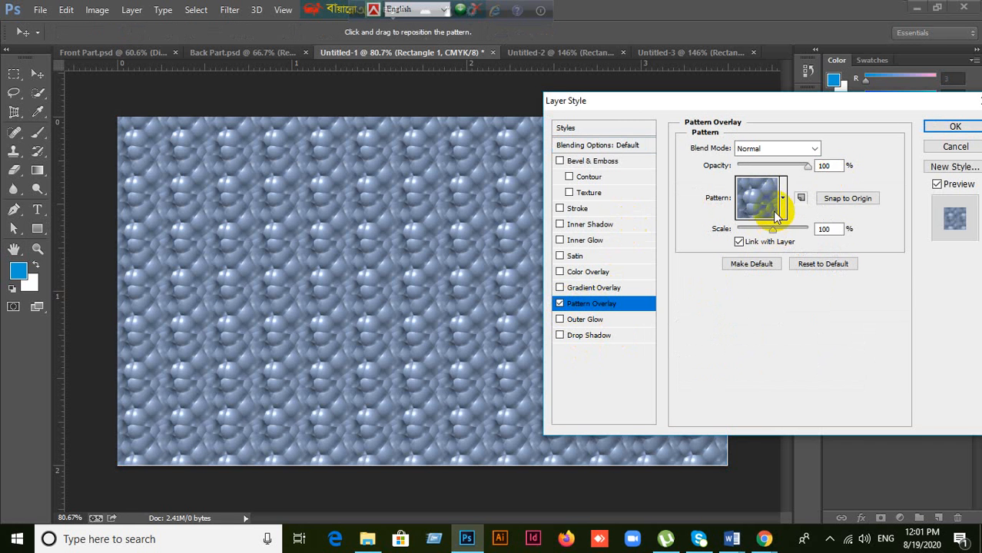
click(783, 200)
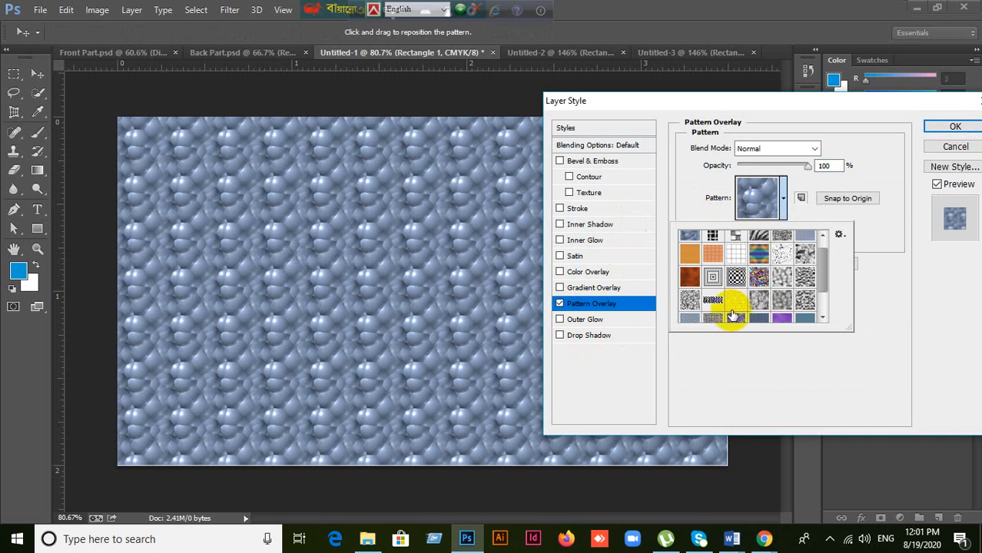
scroll(796, 307, down, 2)
click(805, 312)
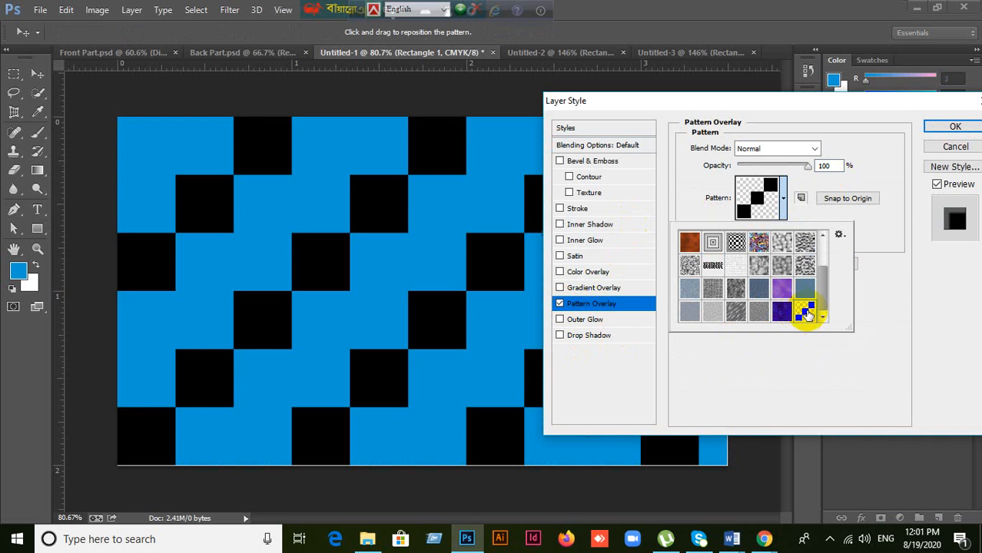
click(956, 131)
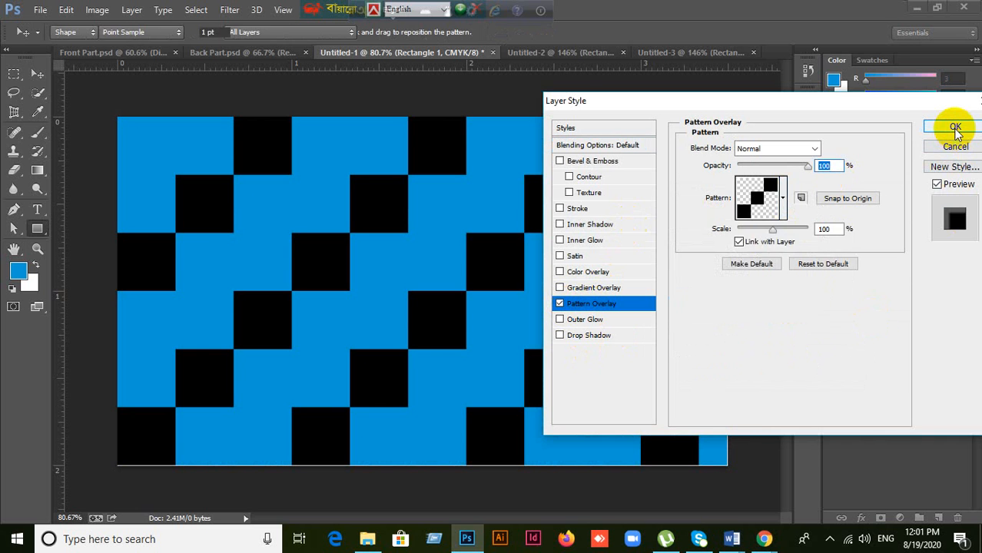
click(961, 129)
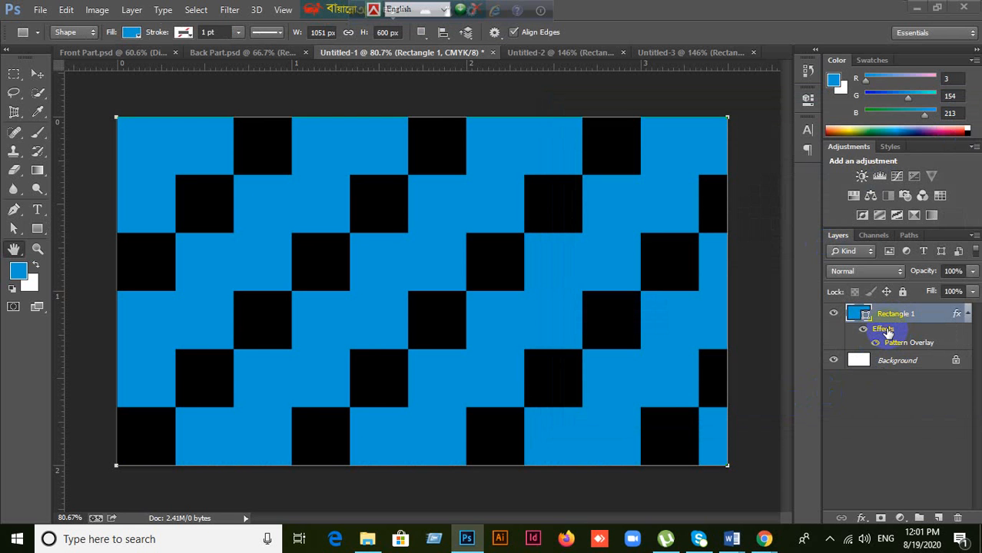
Try shrinking the rectangle's Pattern Overlay to a scale of 3%.
double_click(886, 329)
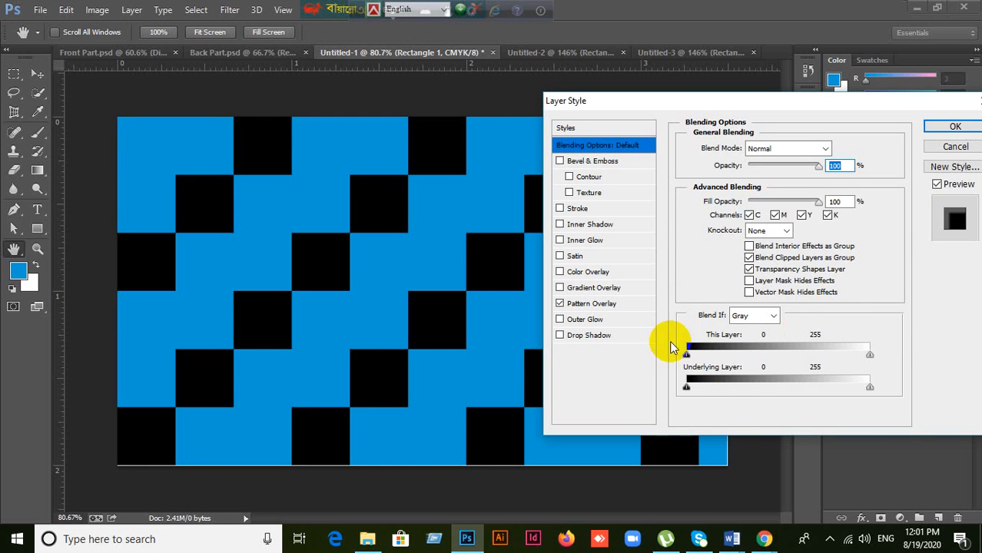
click(603, 304)
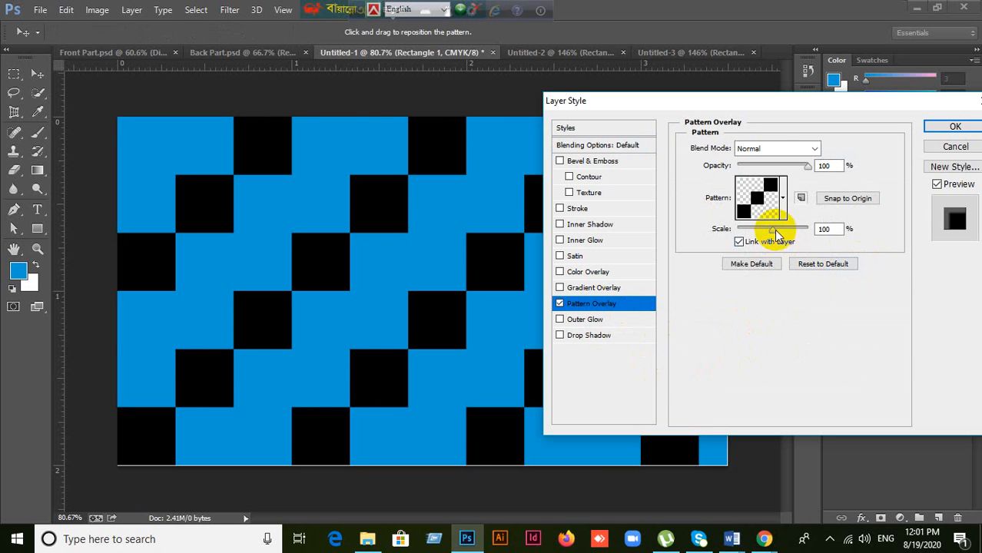
drag(769, 229, 740, 230)
click(838, 229)
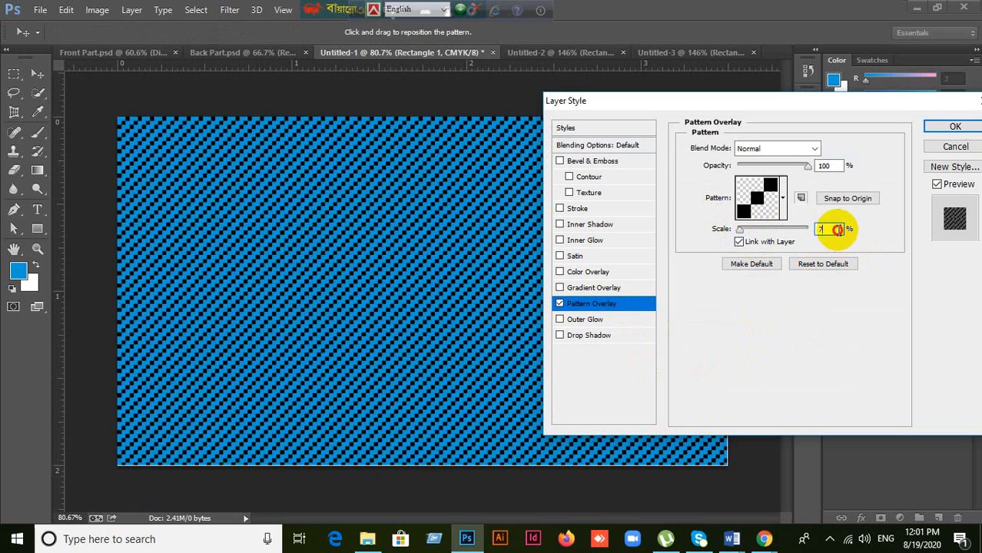
key(Down)
key(Down)
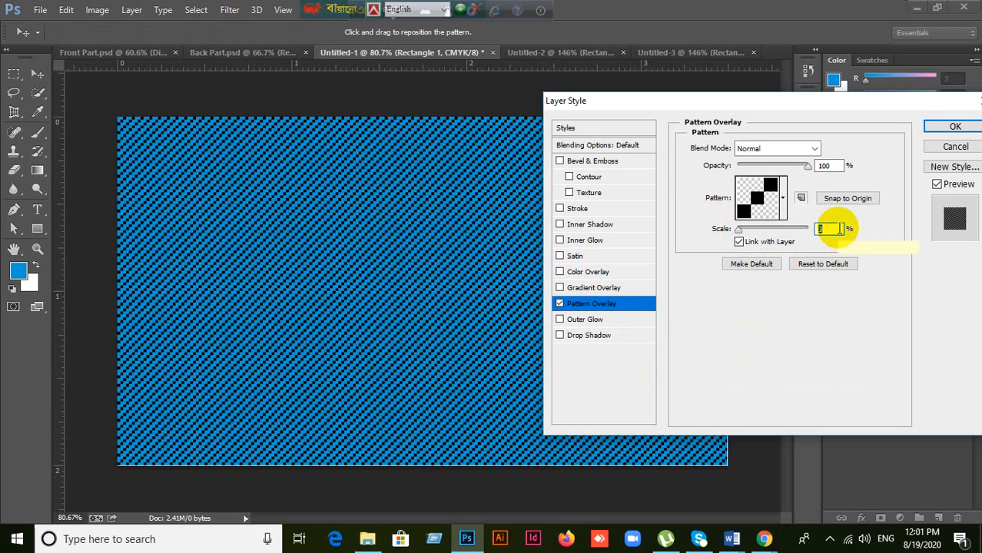
key(Down)
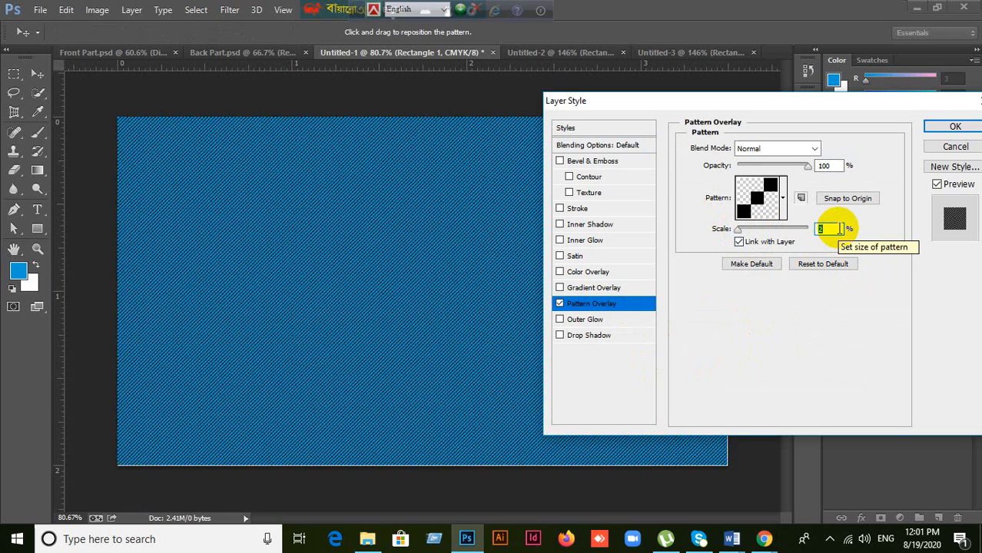
key(Up)
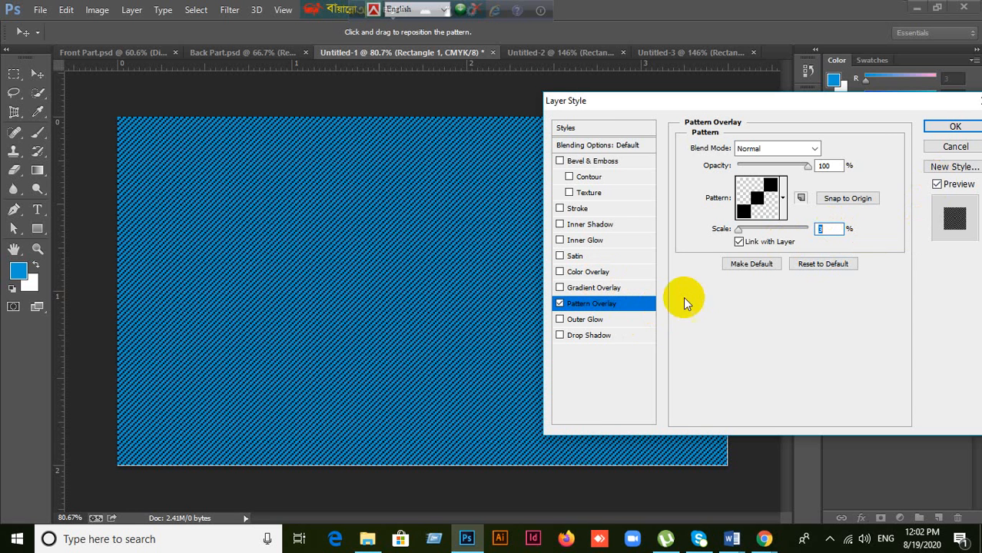
Try adding a Color Overlay to the rectangle in near-black #1b1919.
click(561, 274)
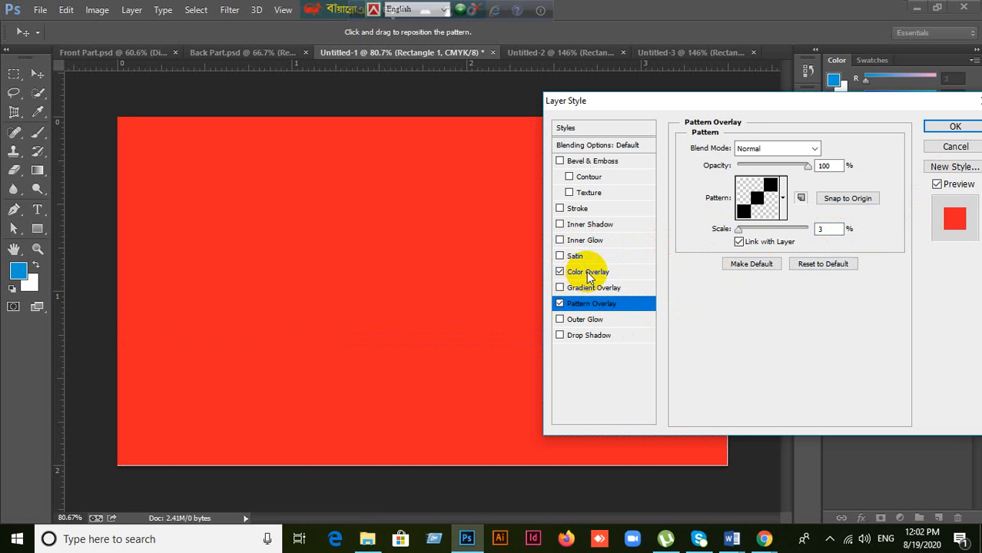
click(589, 274)
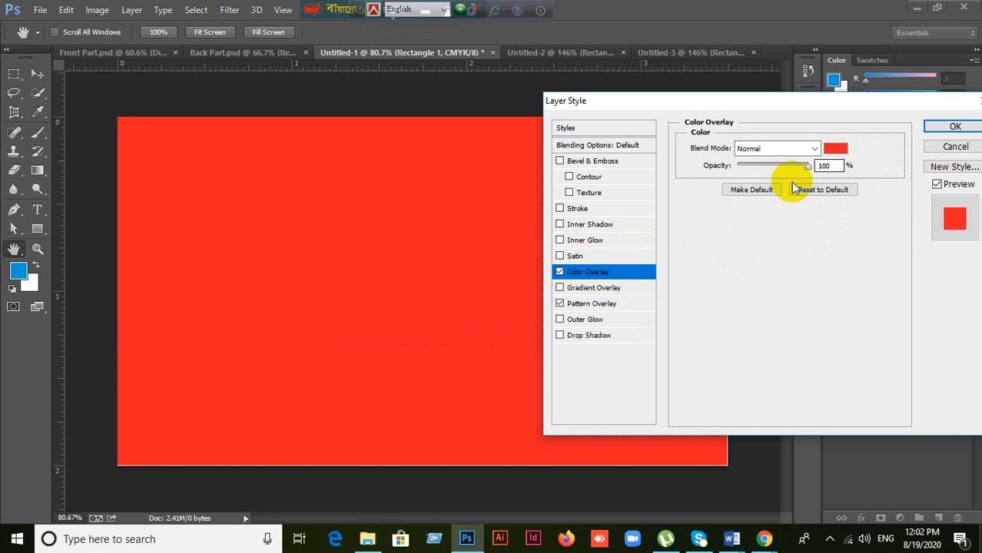
click(950, 223)
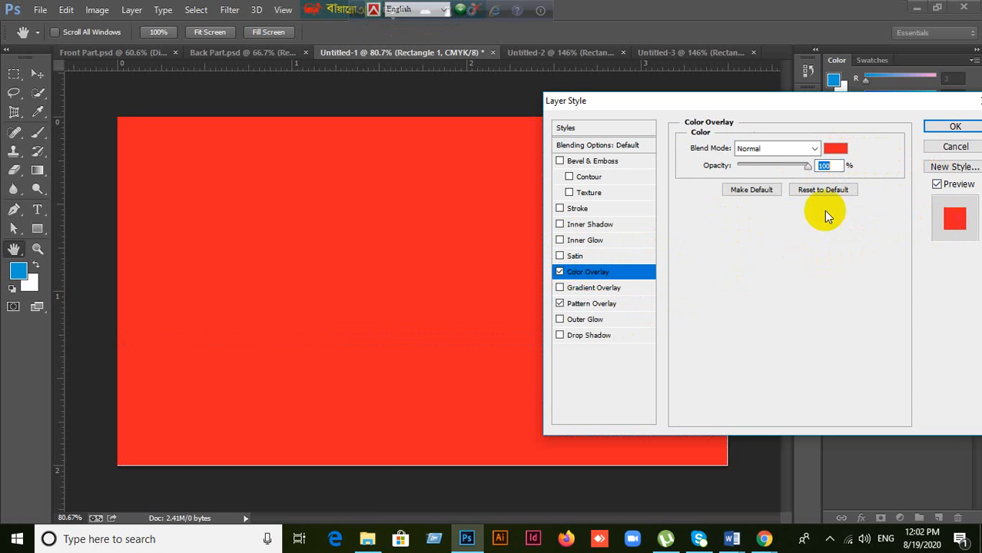
click(835, 150)
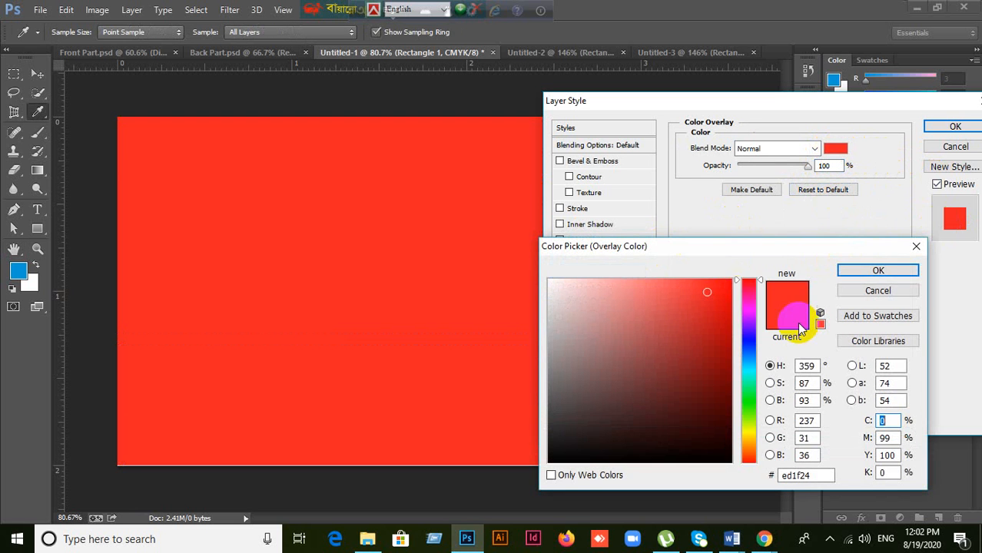
drag(643, 379, 559, 446)
click(892, 271)
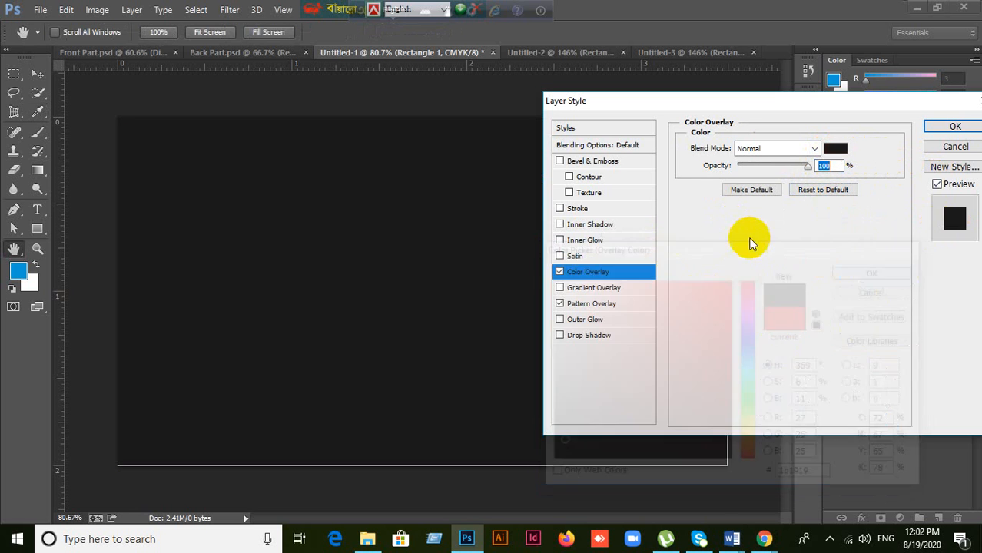
Try the Darken, Lighten and Multiply blend modes on the Color Overlay, lower its opacity to 84%, and discard the layer style changes.
click(814, 149)
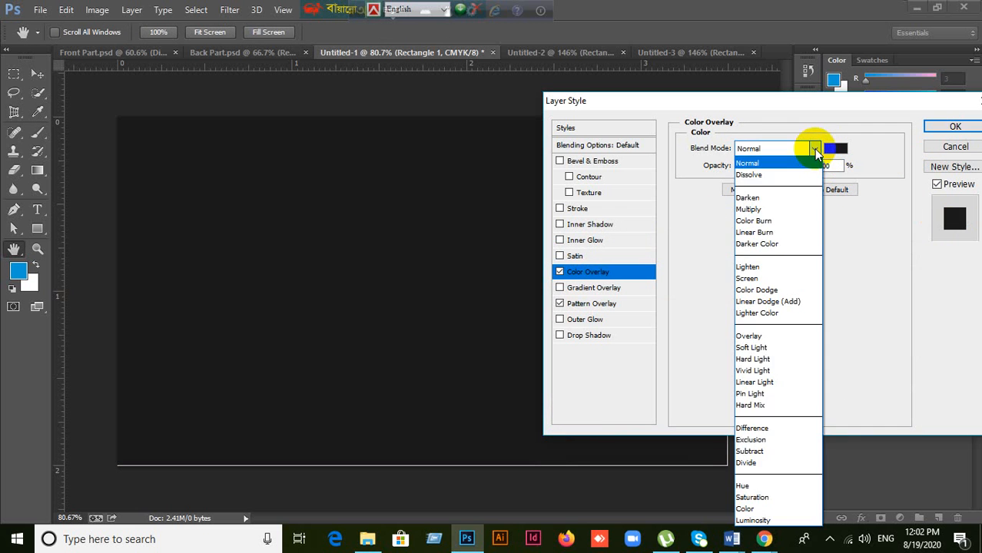
click(765, 198)
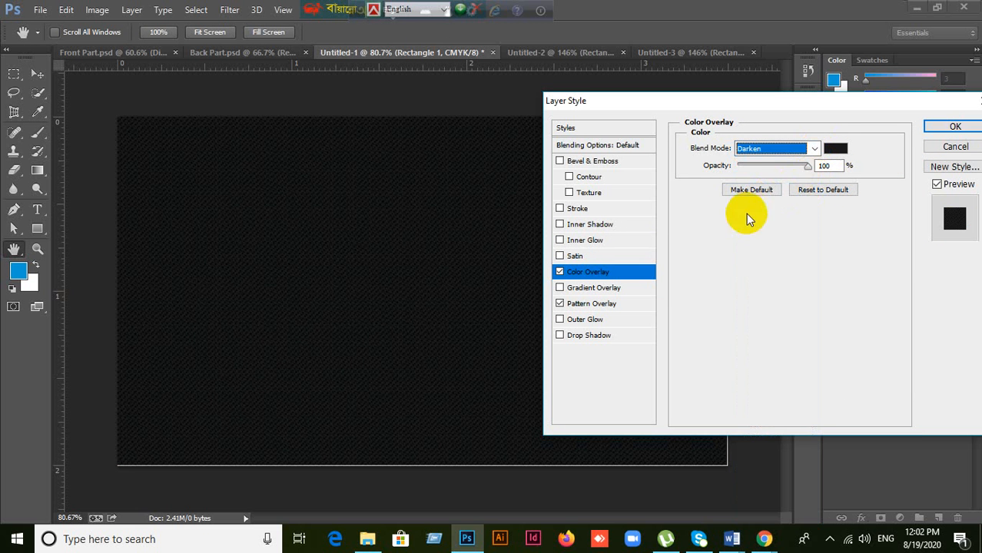
click(814, 148)
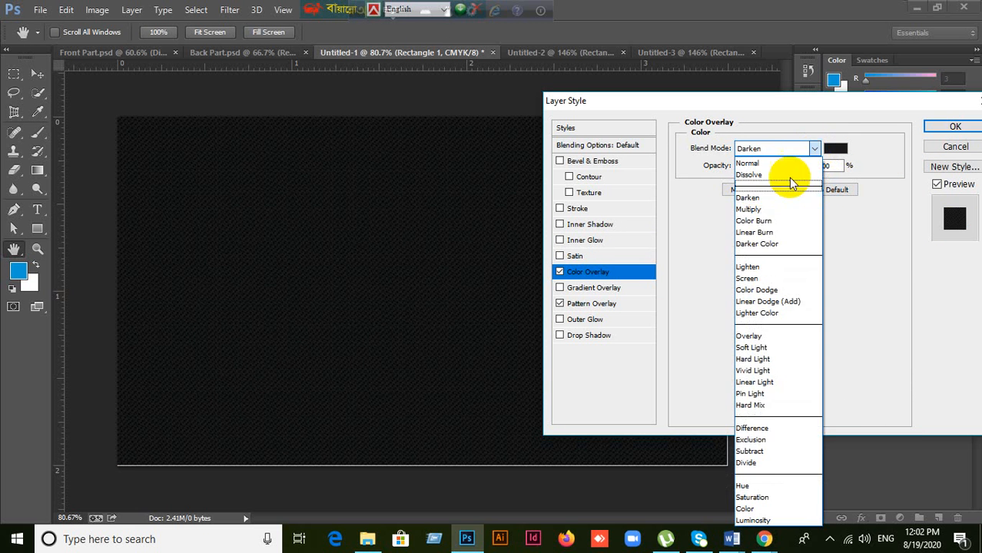
click(751, 267)
click(813, 150)
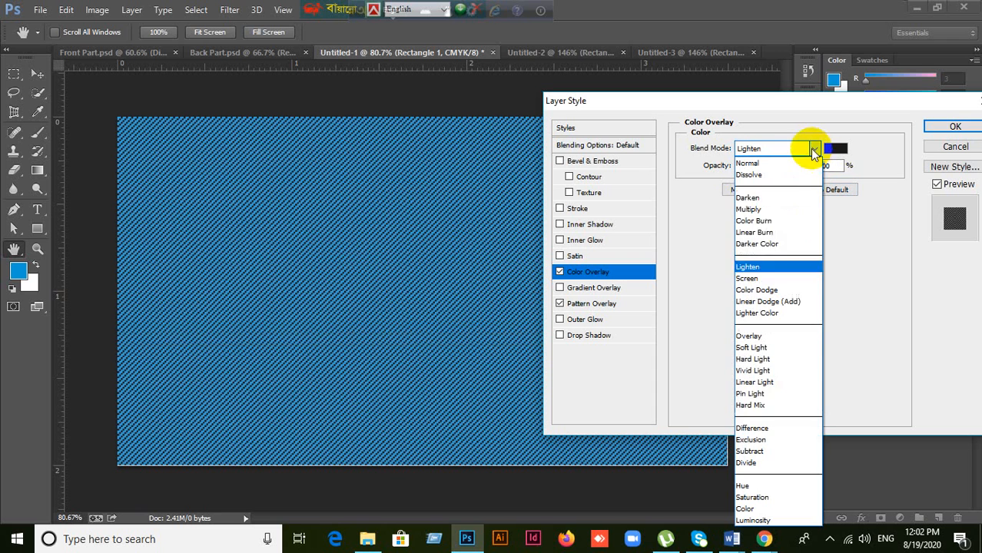
click(749, 209)
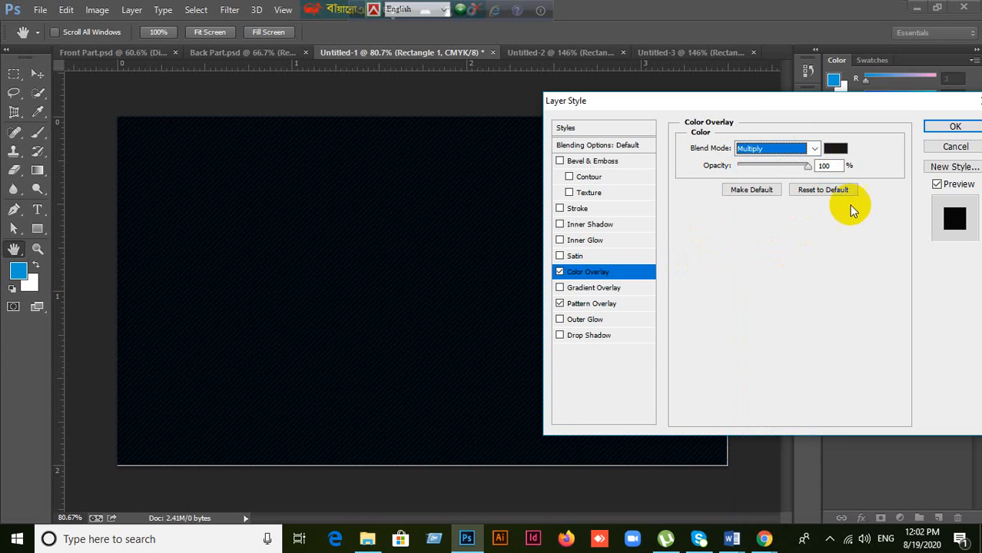
mouse_move(807, 166)
mouse_down()
mouse_move(788, 167)
mouse_move(807, 169)
mouse_move(797, 174)
mouse_up()
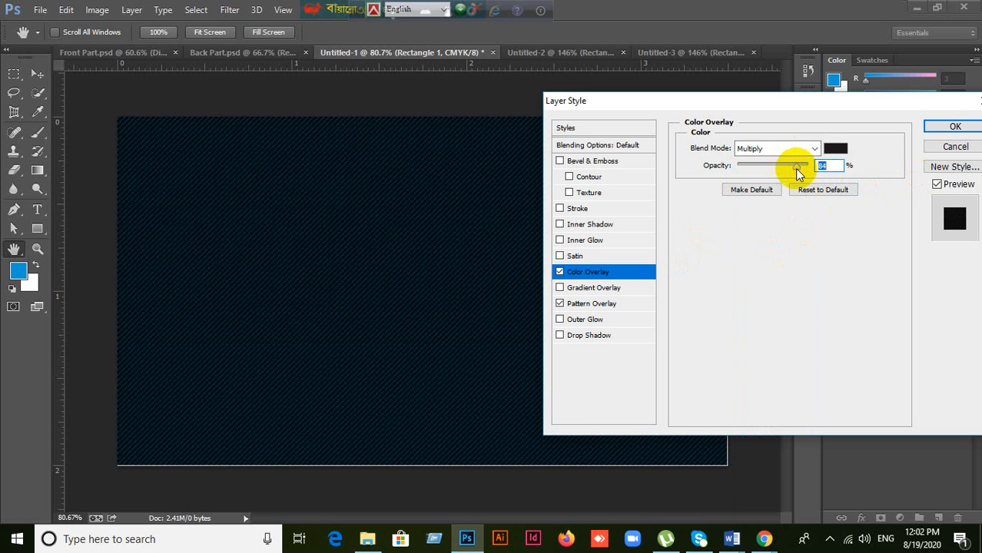
click(956, 147)
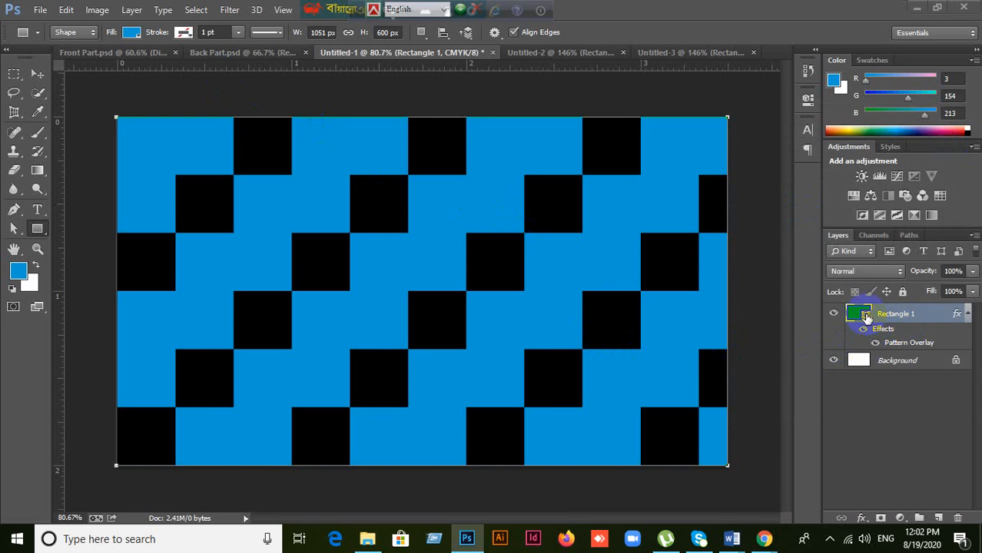
Change the rectangle's fill color to near-black #0f0f0f.
double_click(866, 315)
click(550, 452)
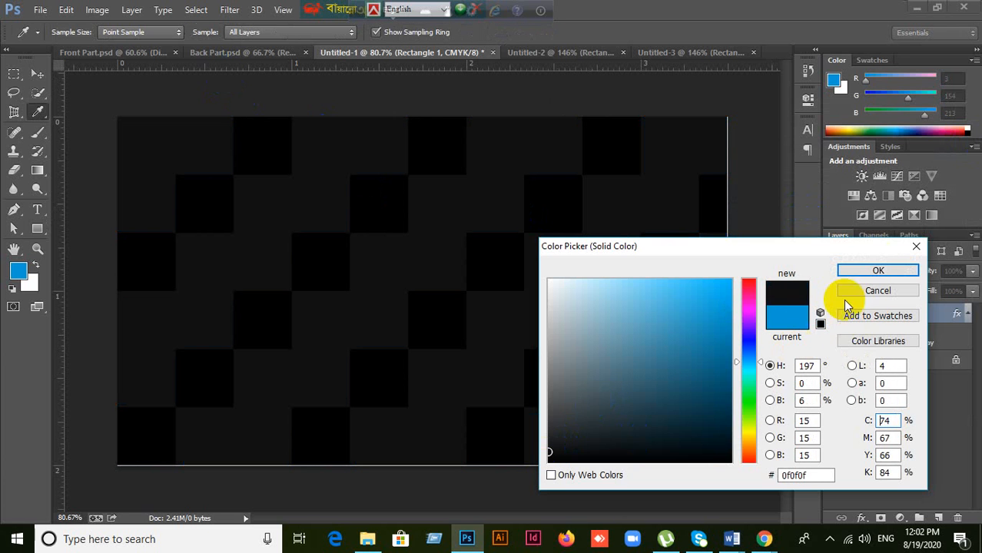
click(878, 271)
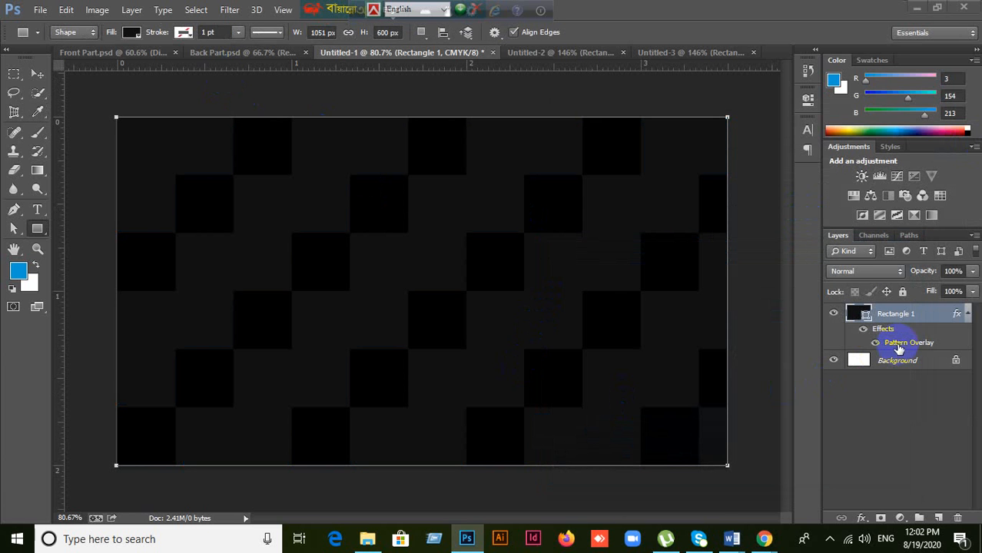
Shrink the rectangle's Pattern Overlay to a scale of 4% and apply the layer style.
drag(899, 348, 867, 341)
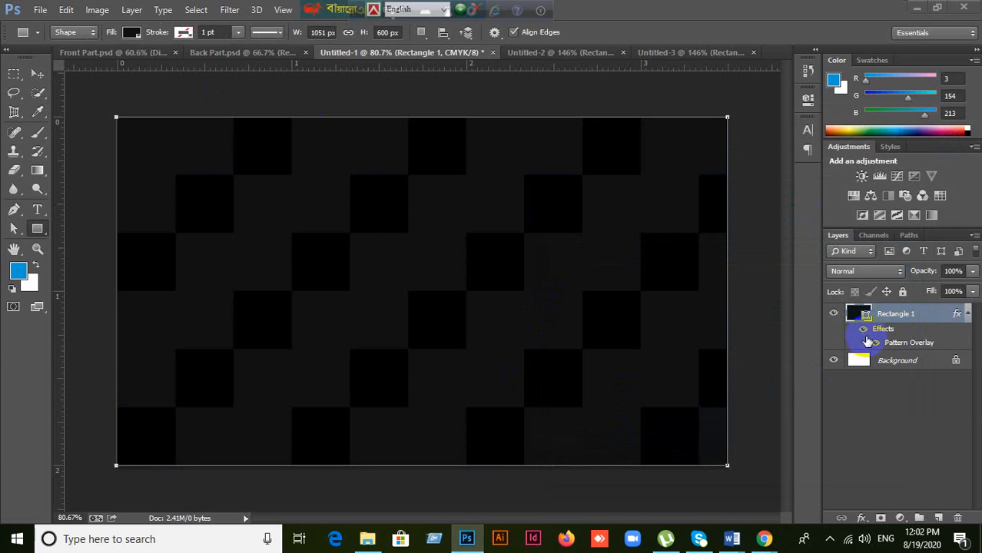
double_click(871, 343)
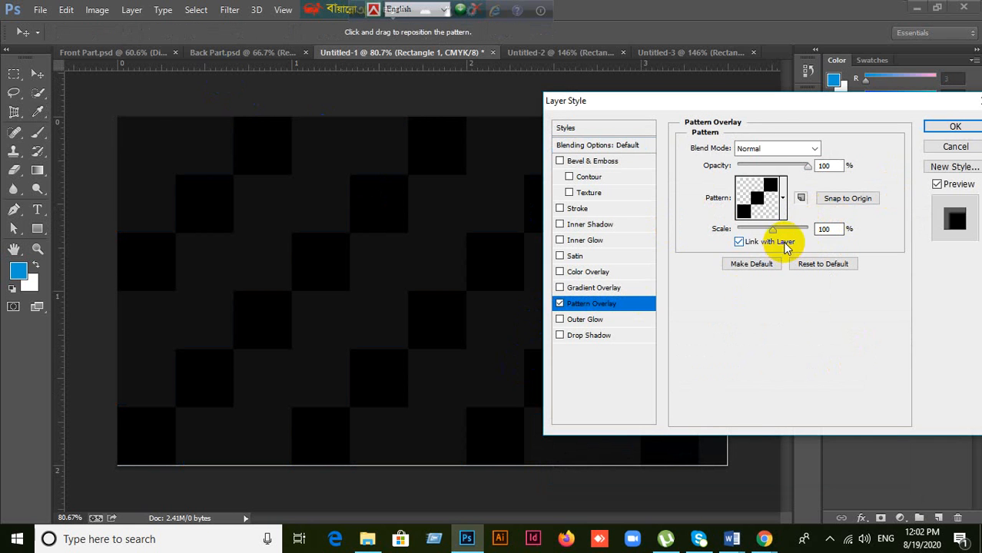
drag(773, 231, 738, 230)
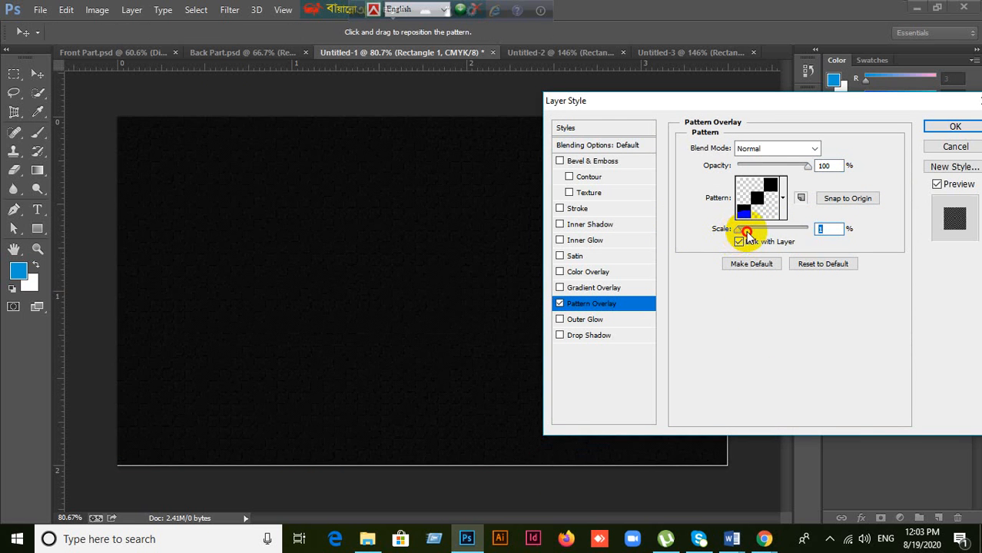
drag(738, 229, 748, 232)
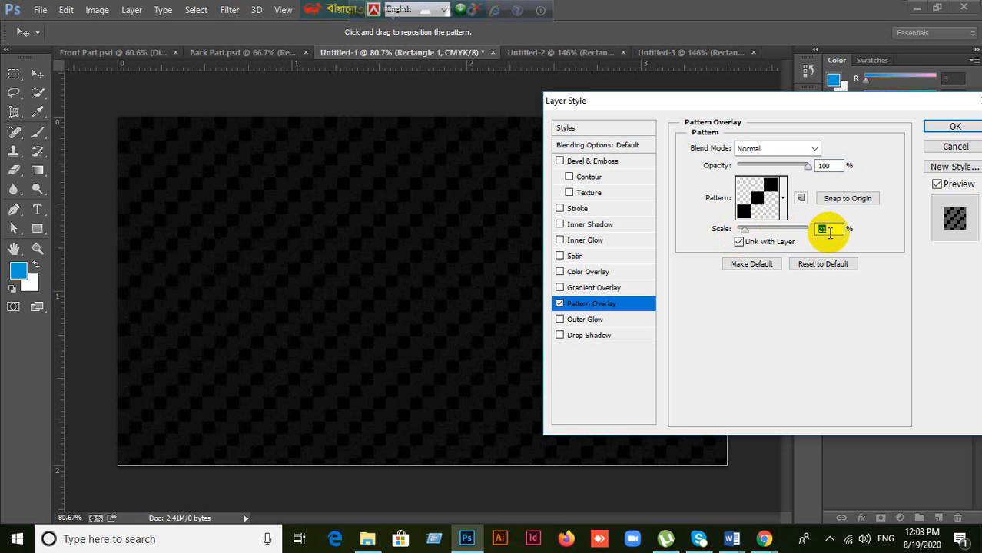
click(832, 230)
key(Down)
key(Down)
key(Down)
key(Down)
key(Down)
key(Down)
key(Down)
key(Down)
key(Down)
key(Down)
key(Down)
key(Down)
key(Down)
key(Down)
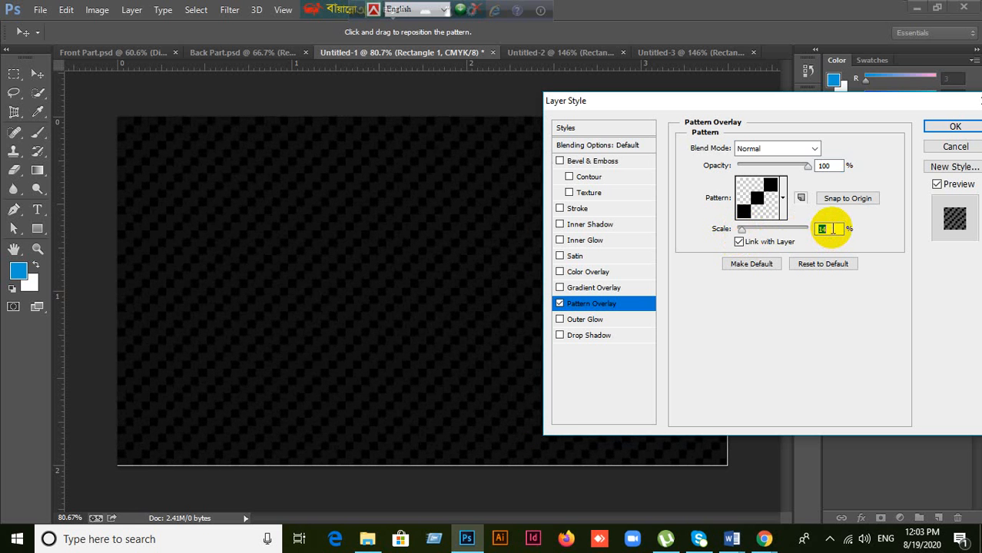
key(Down)
key(Down)
key(Down)
key(Down)
key(Down)
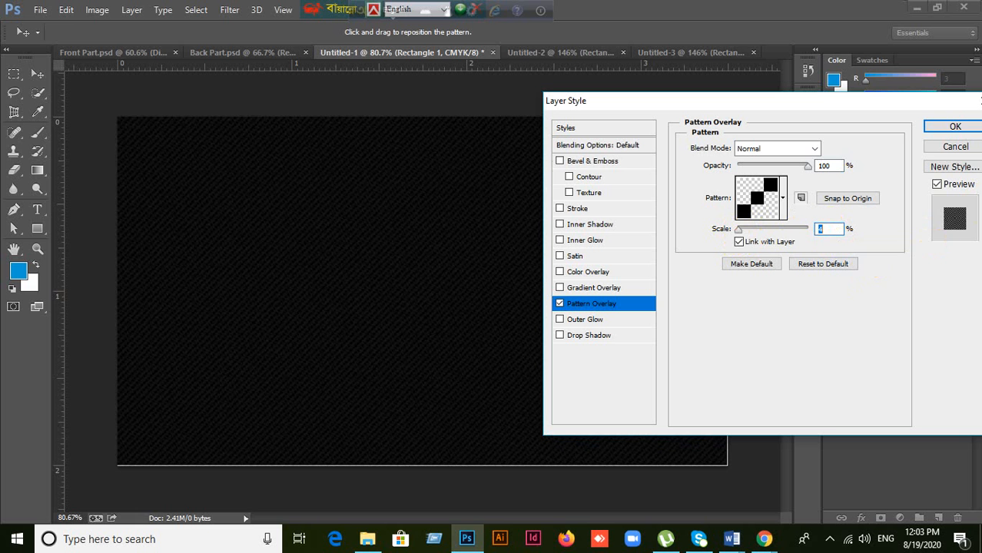
click(956, 127)
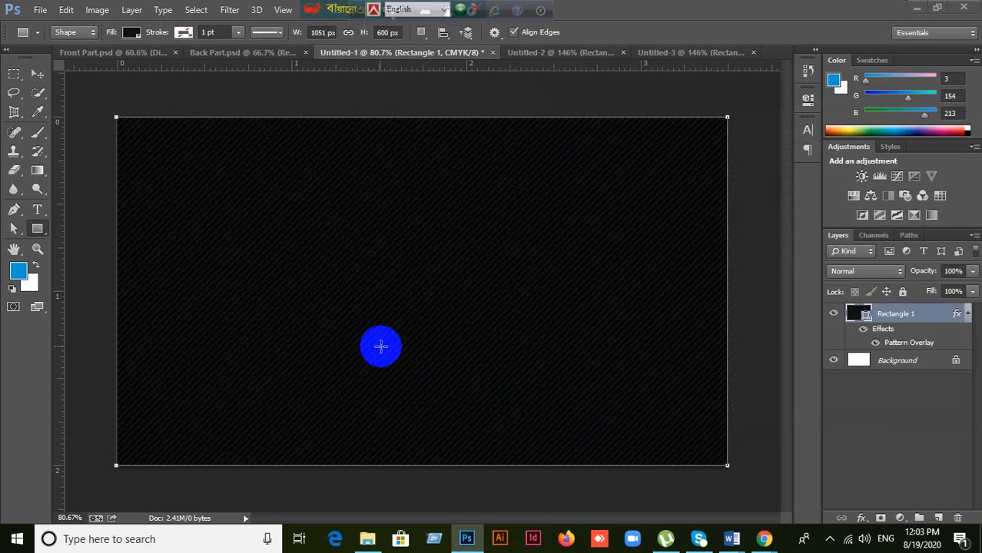
Compare the striped rectangle with Back Part.psd and inspect the Pattern Overlay settings of that card's Rectangle 1 layer.
click(38, 73)
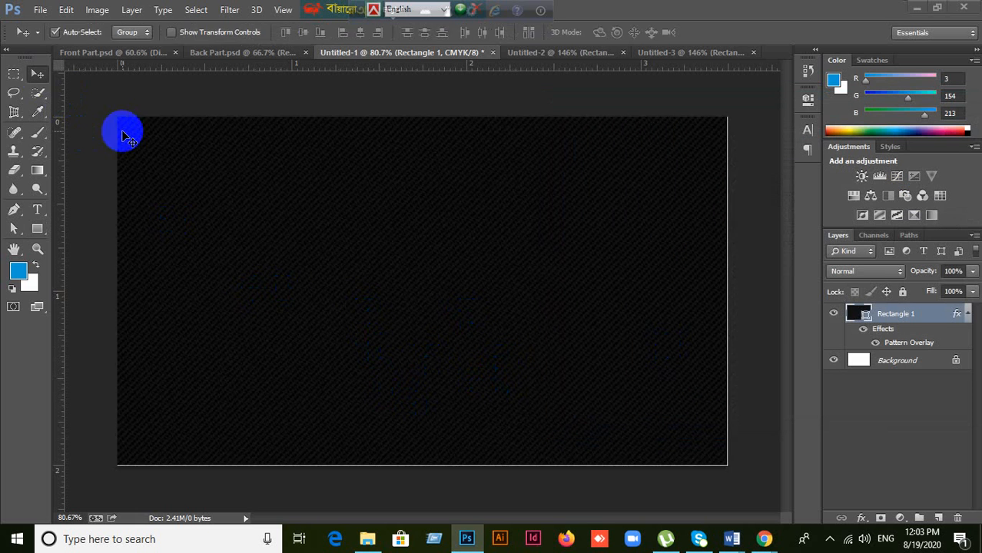
click(212, 52)
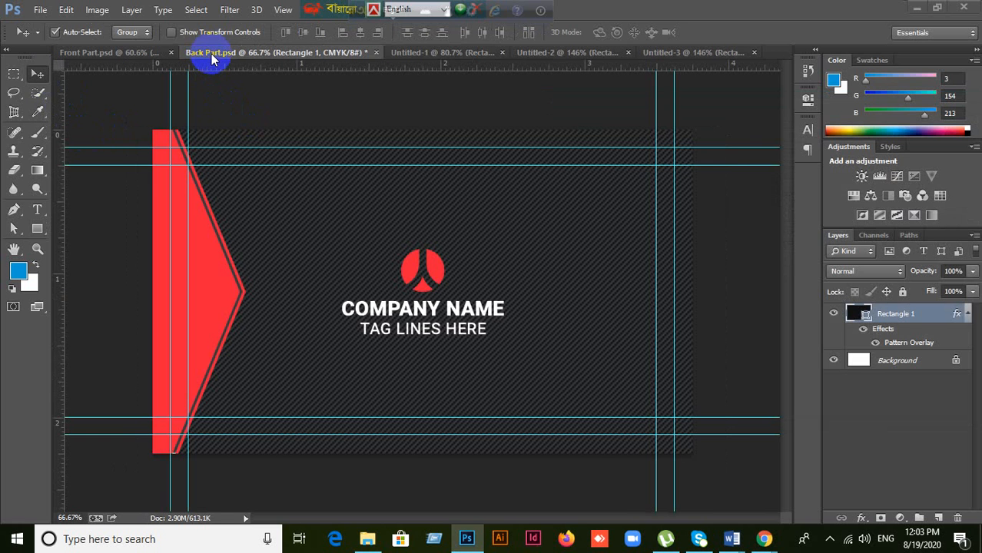
click(407, 51)
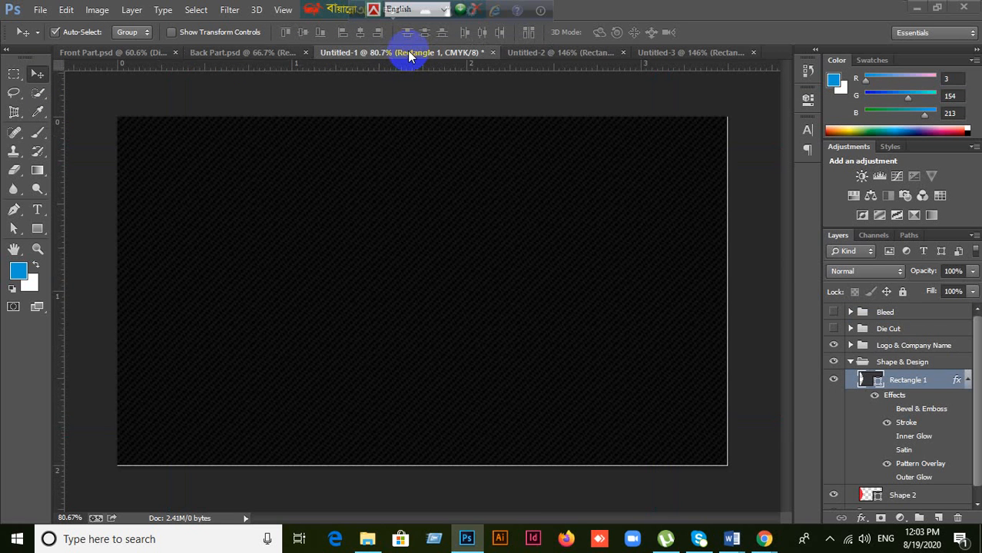
click(248, 53)
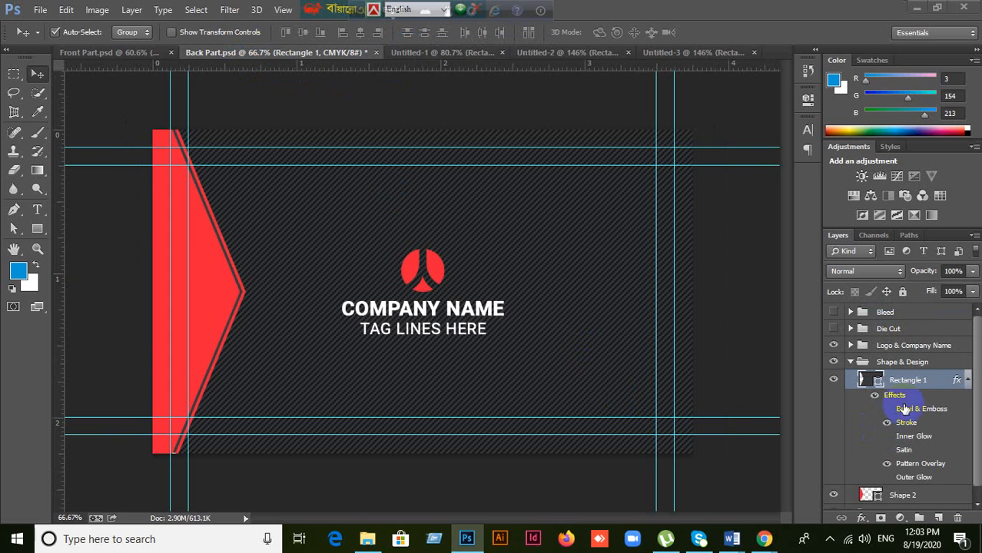
scroll(926, 462, down, 1)
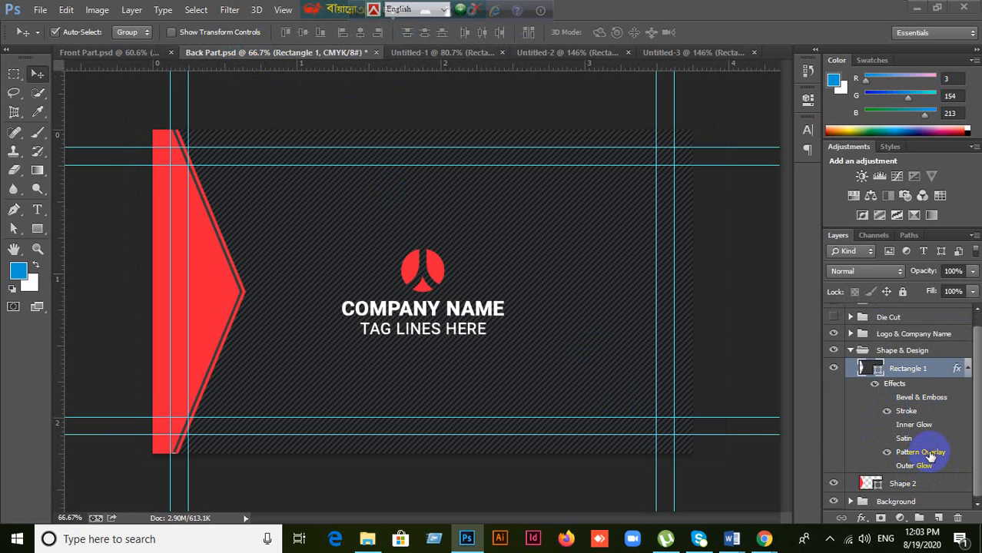
double_click(930, 454)
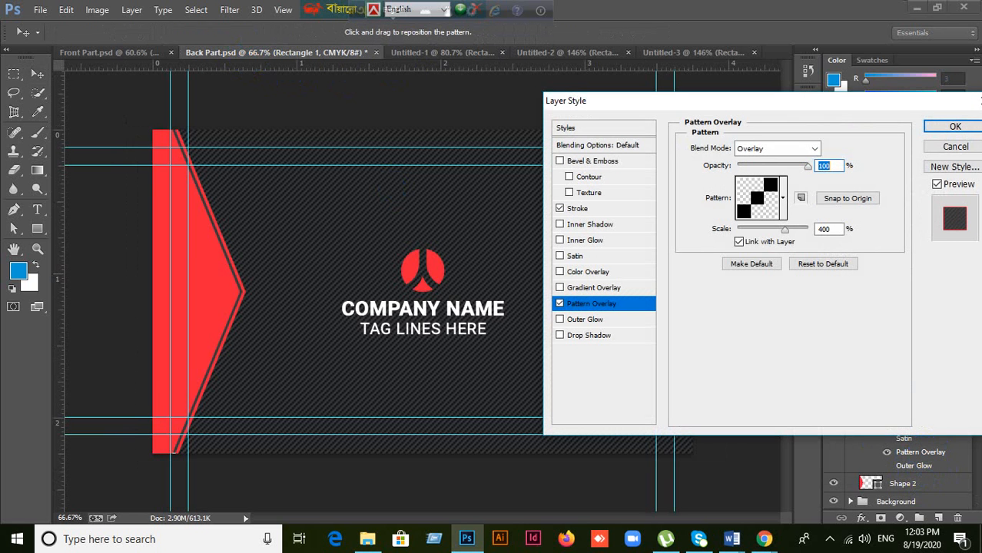
click(966, 149)
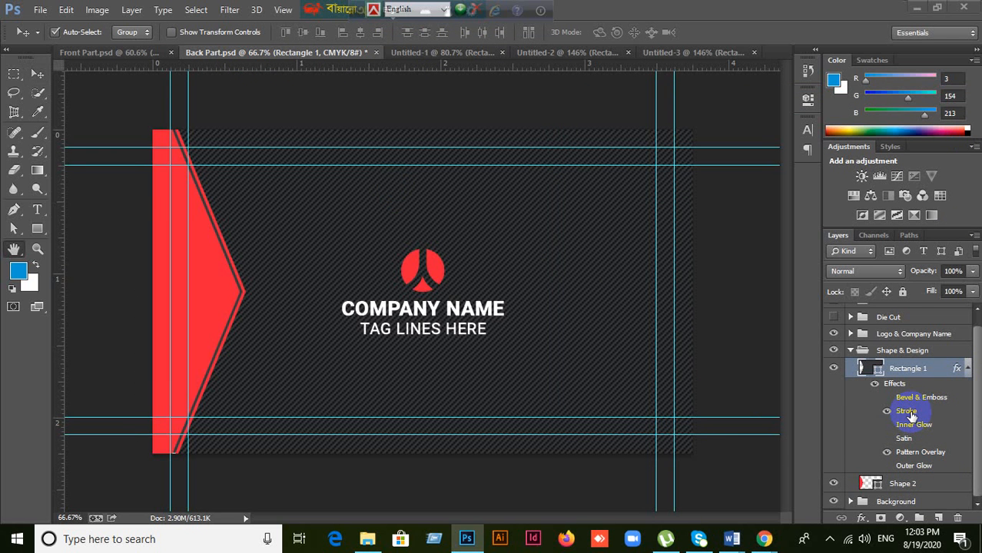
Inspect the Stroke settings of Rectangle 1 in Back Part.psd, then collapse the Shape & Design group.
double_click(911, 413)
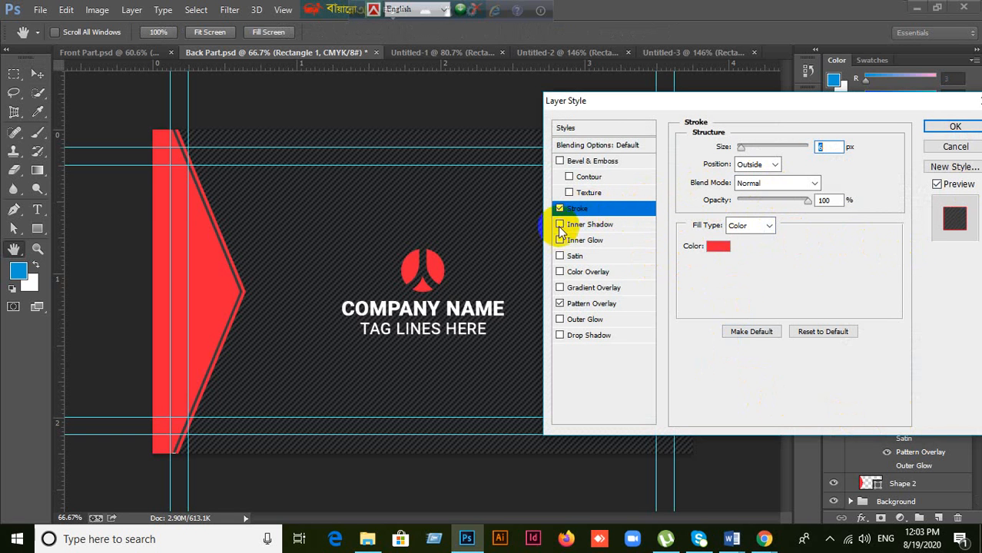
click(956, 127)
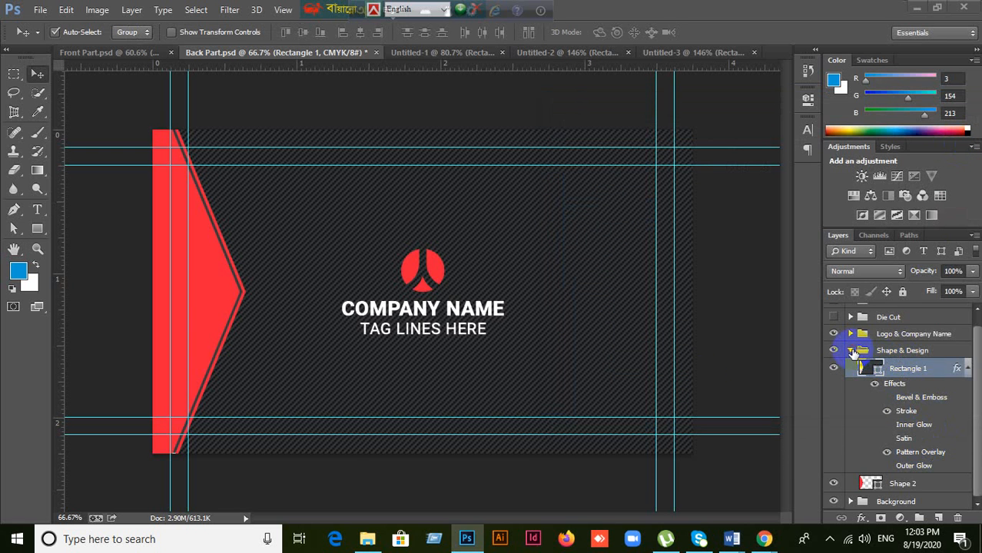
click(851, 351)
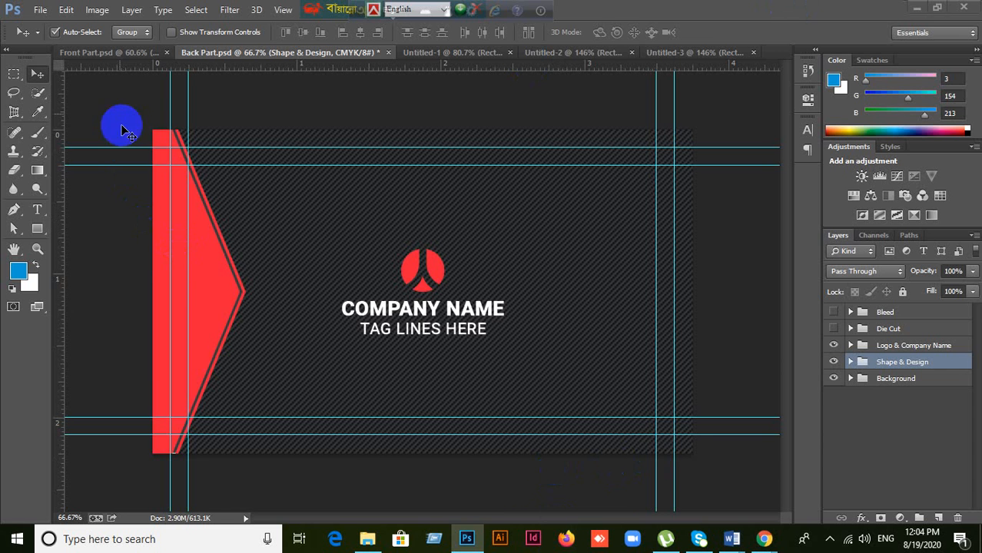
View Front Part.psd, then close the Untitled-1, Untitled-2 and Untitled-3 practice documents without saving.
click(113, 51)
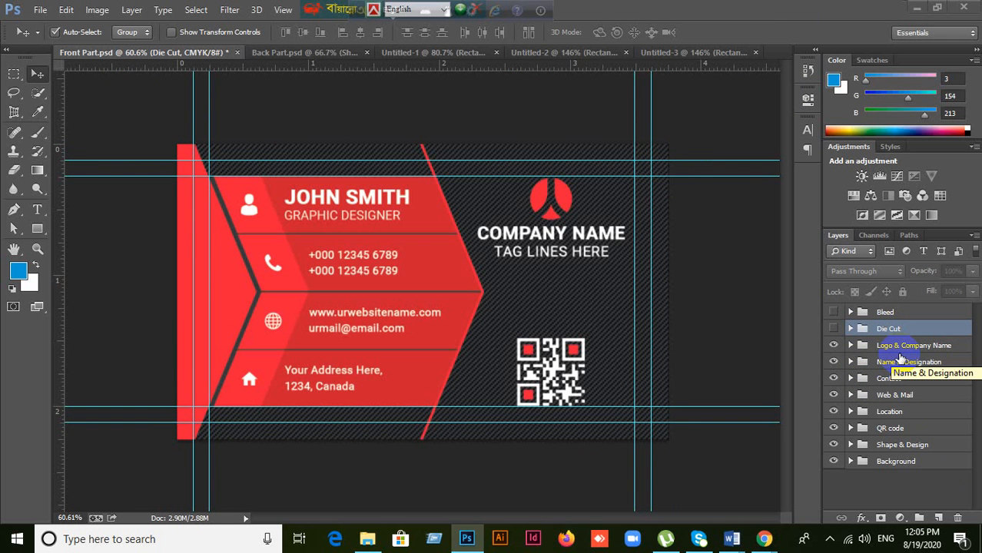
click(480, 54)
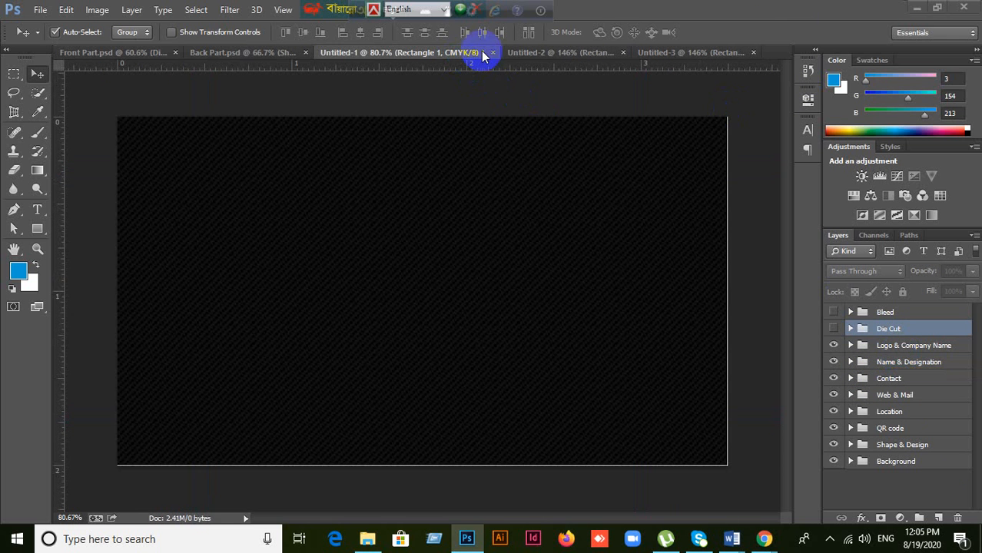
click(493, 53)
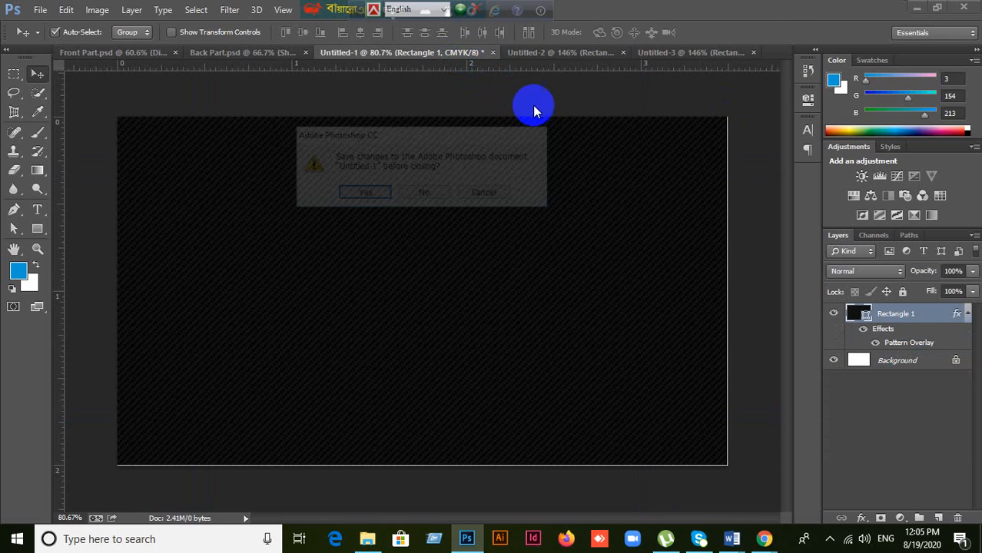
click(427, 194)
click(509, 54)
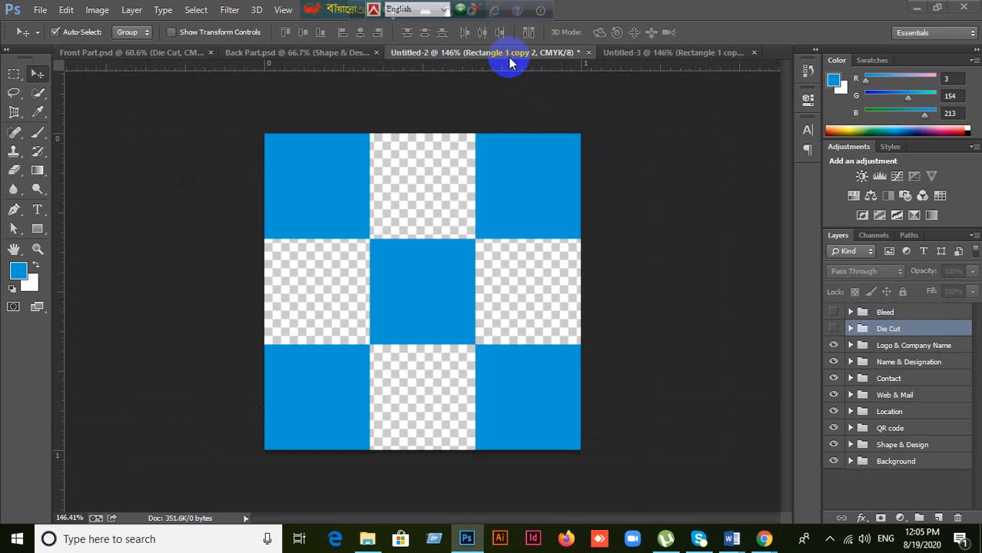
click(588, 52)
click(430, 193)
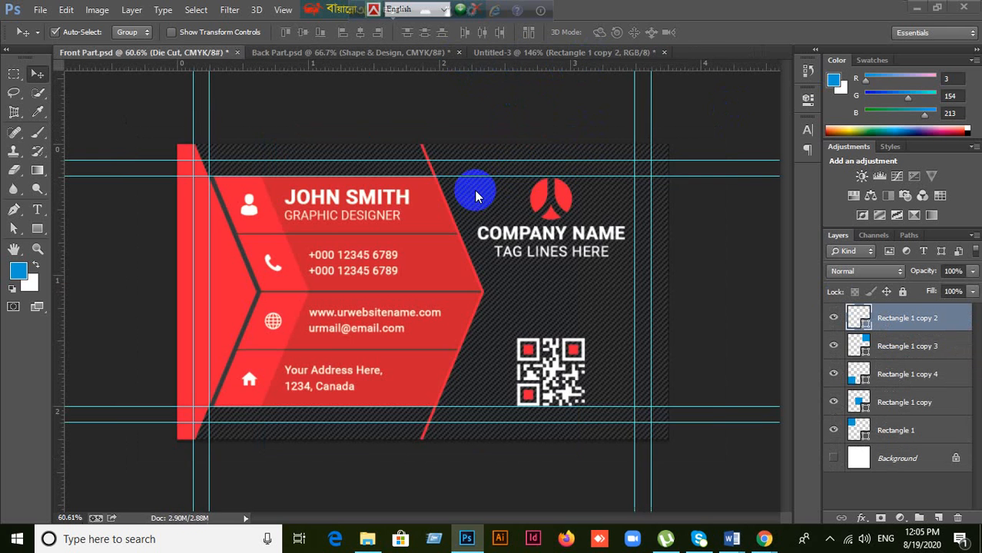
click(534, 52)
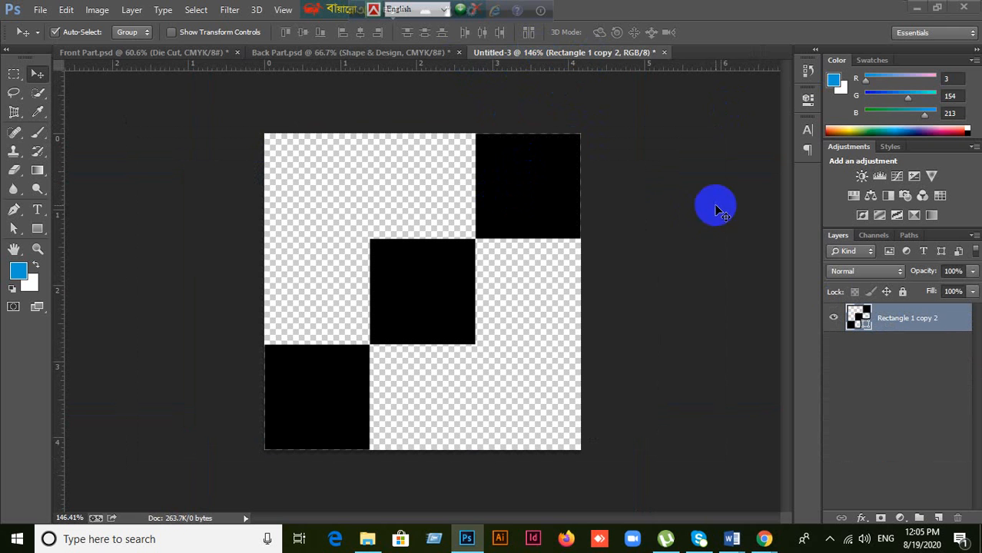
click(665, 59)
click(438, 200)
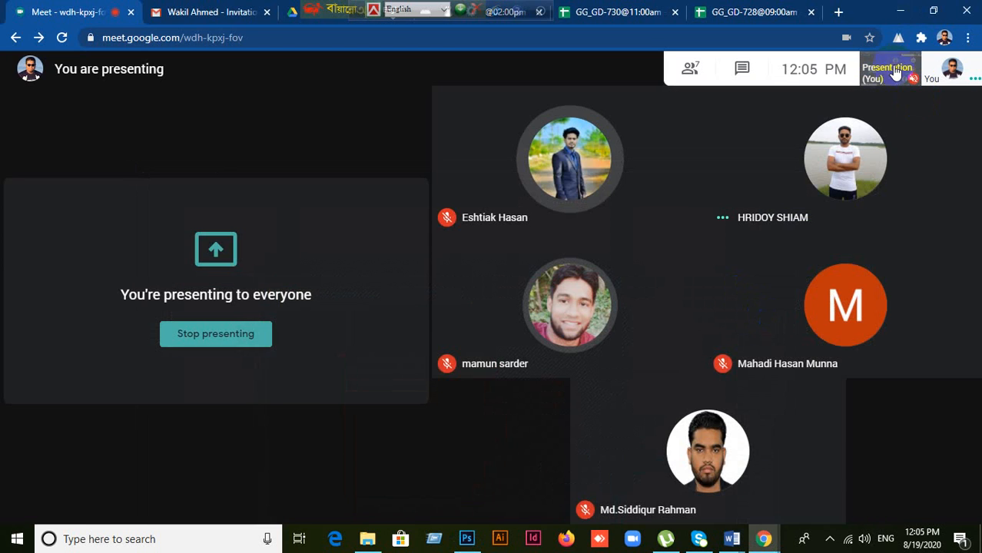
Minimize the browser meeting, go back from the Red folder to Project For Student in File Explorer, and close that window.
click(901, 10)
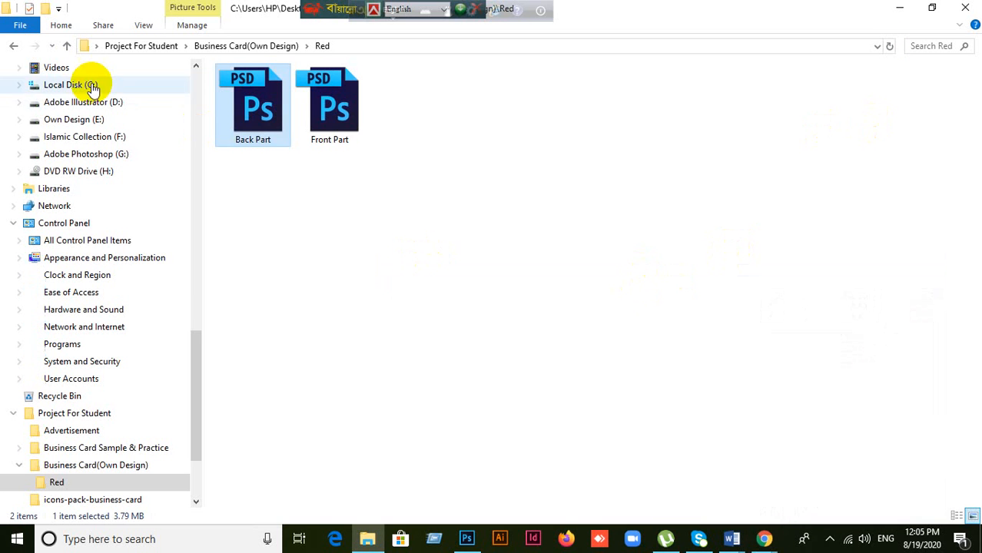
click(14, 46)
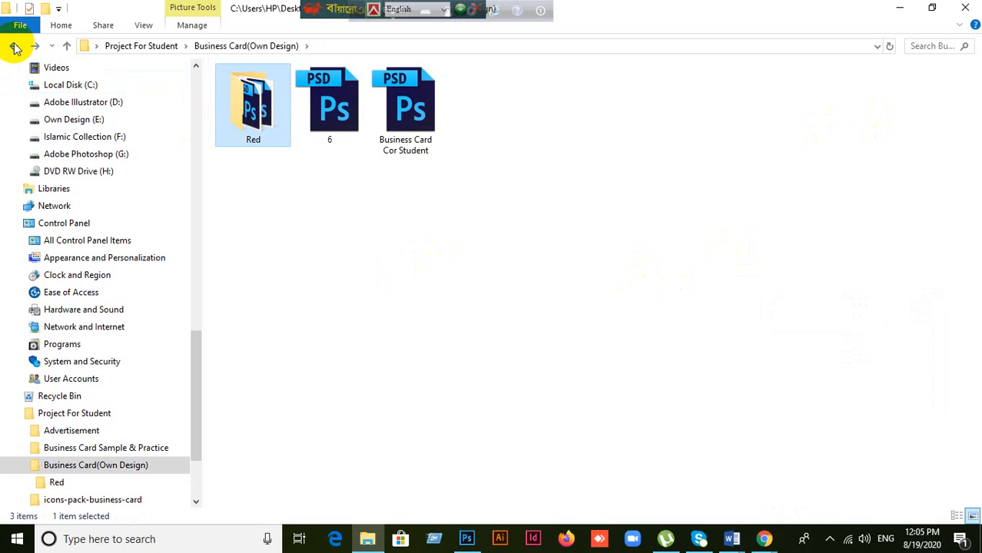
click(13, 47)
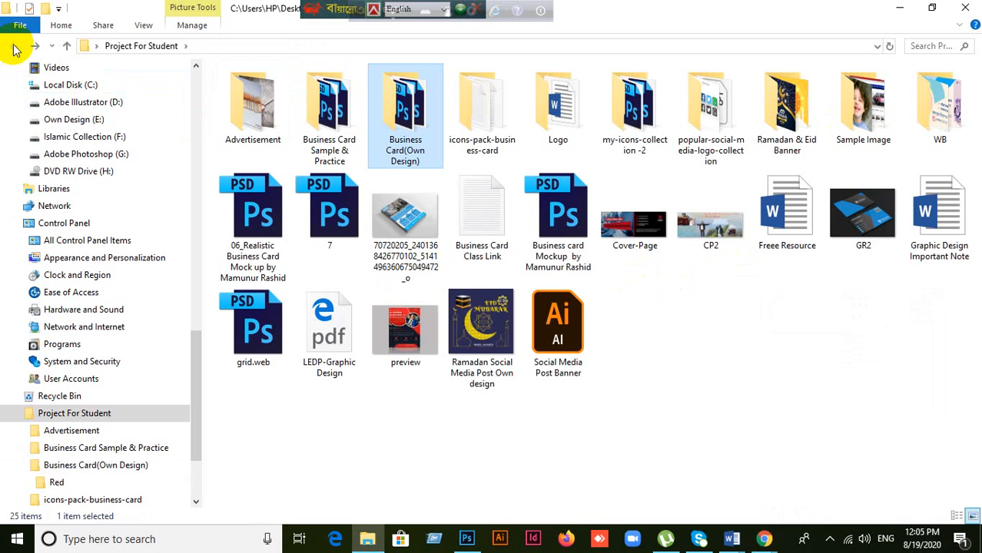
click(965, 7)
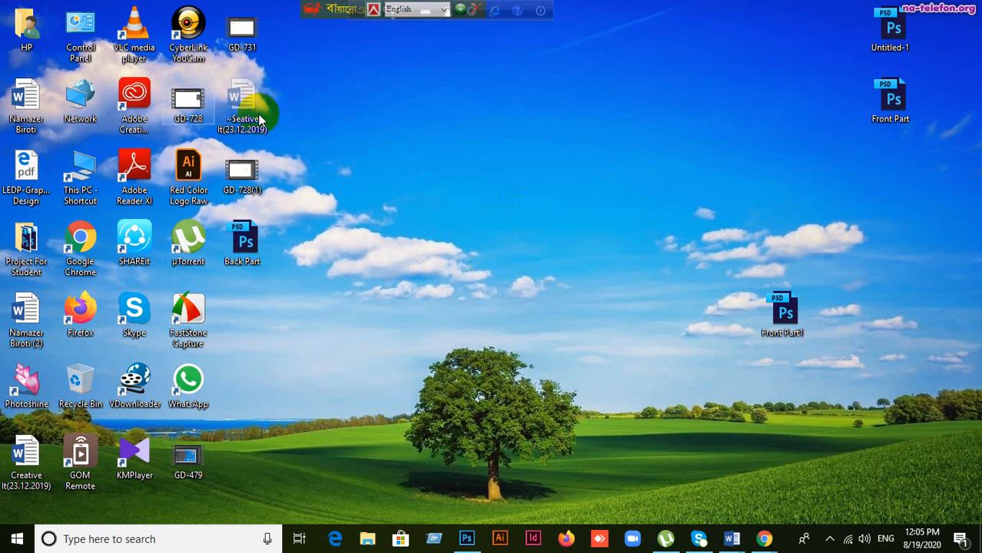
Browse This PC by checking the Own Design (E:) and Adobe Photoshop (G:) drives, returning each time, and minimize the File Explorer window.
double_click(83, 163)
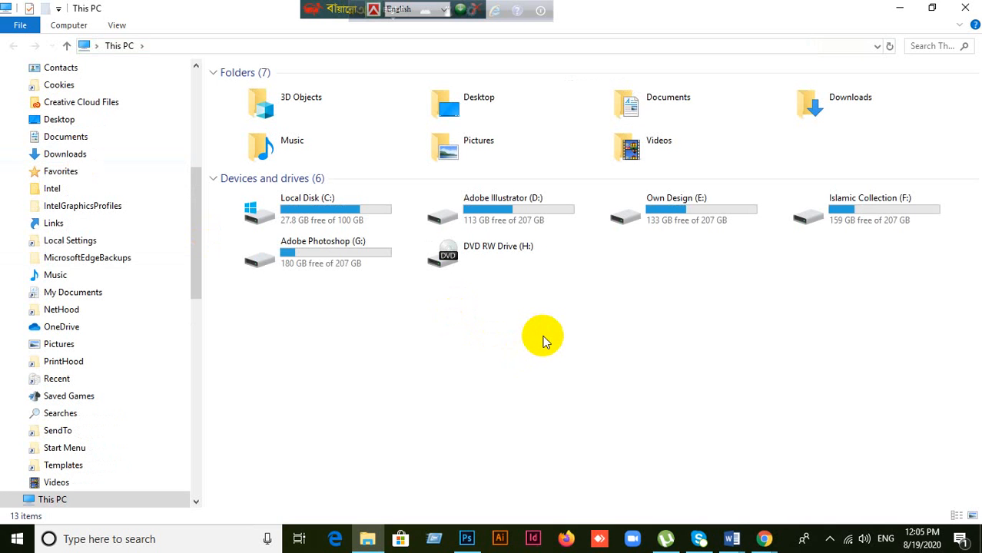
click(648, 219)
double_click(648, 219)
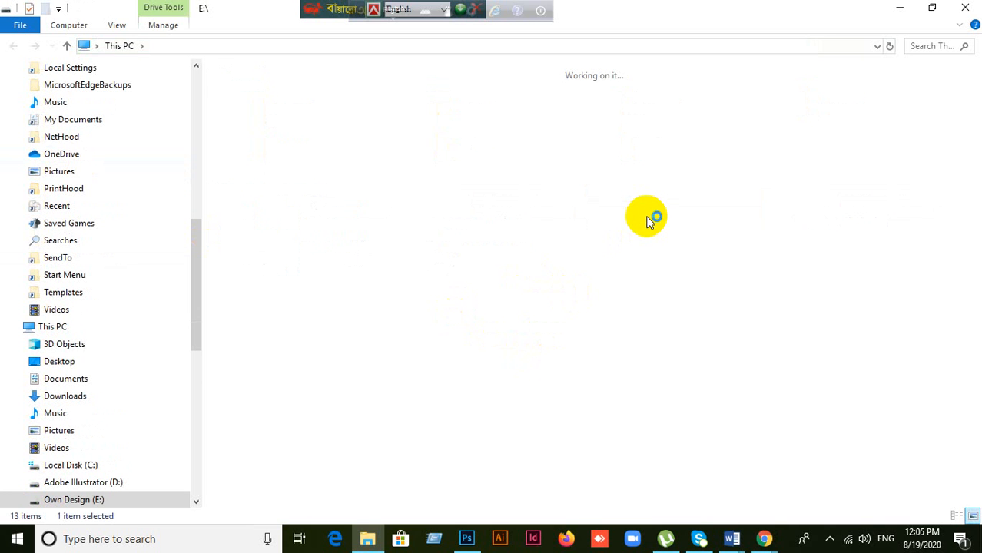
scroll(662, 284, down, 1)
scroll(665, 292, up, 1)
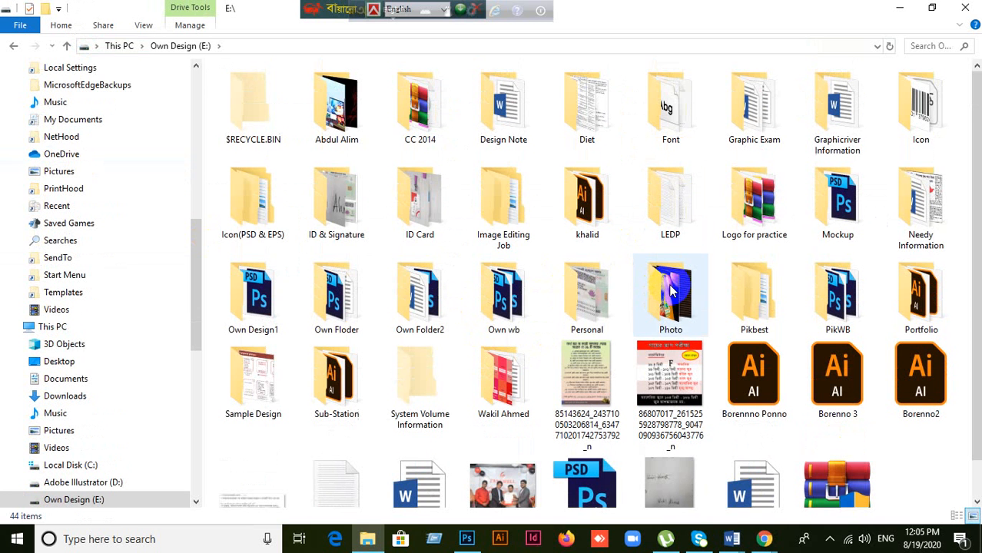
click(15, 47)
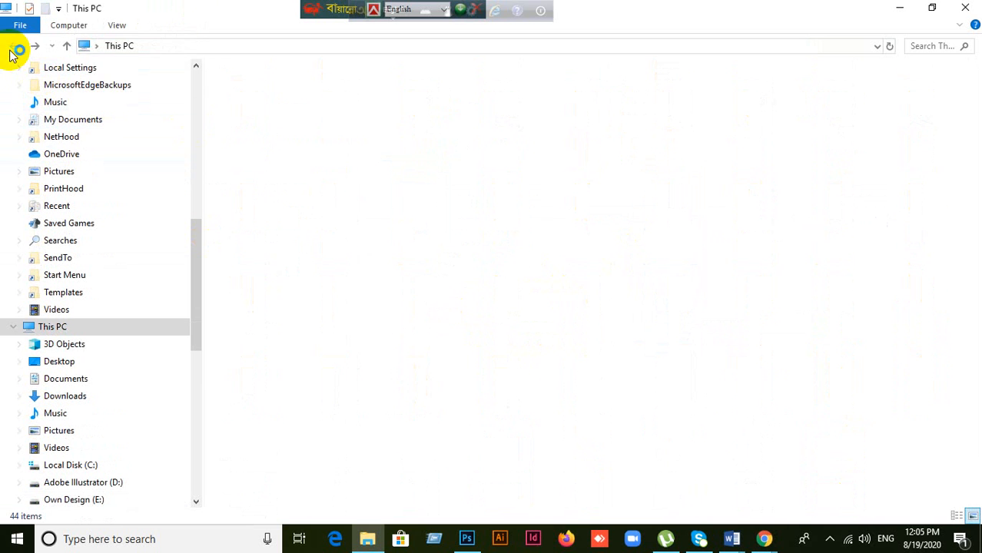
click(768, 364)
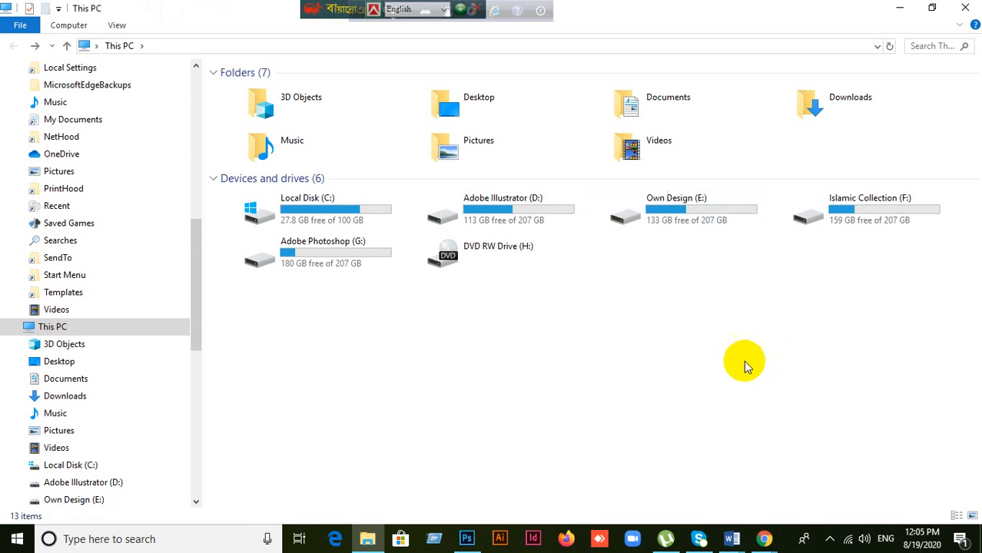
double_click(335, 266)
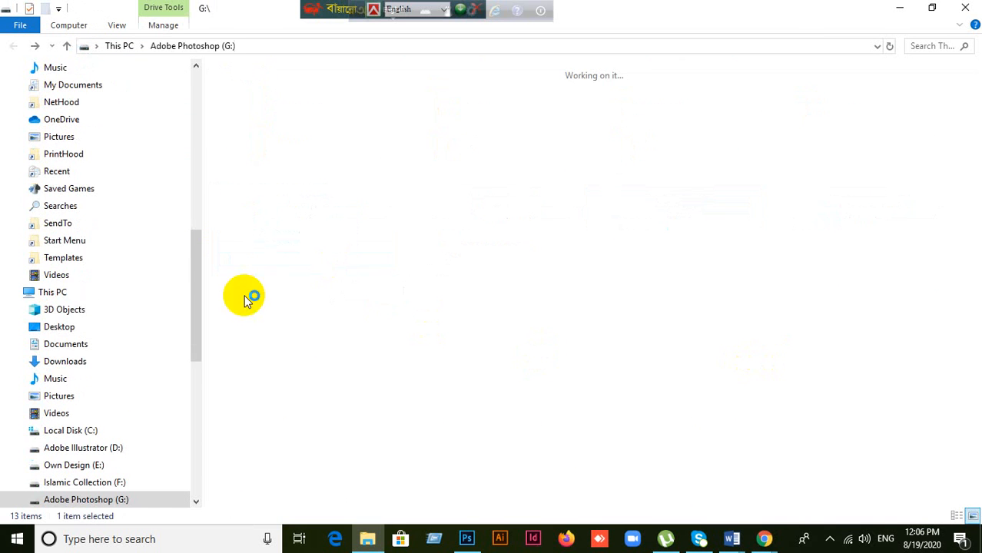
click(13, 46)
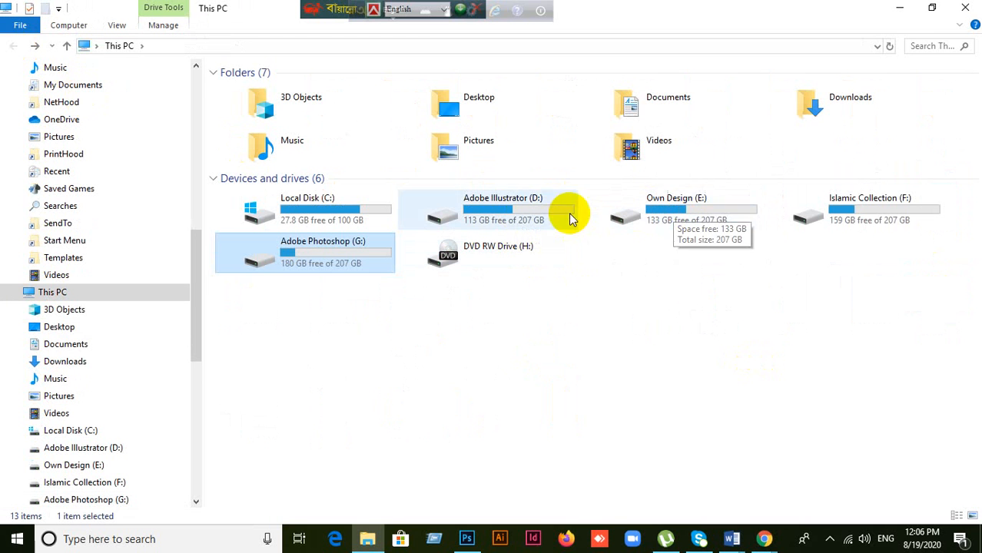
click(899, 8)
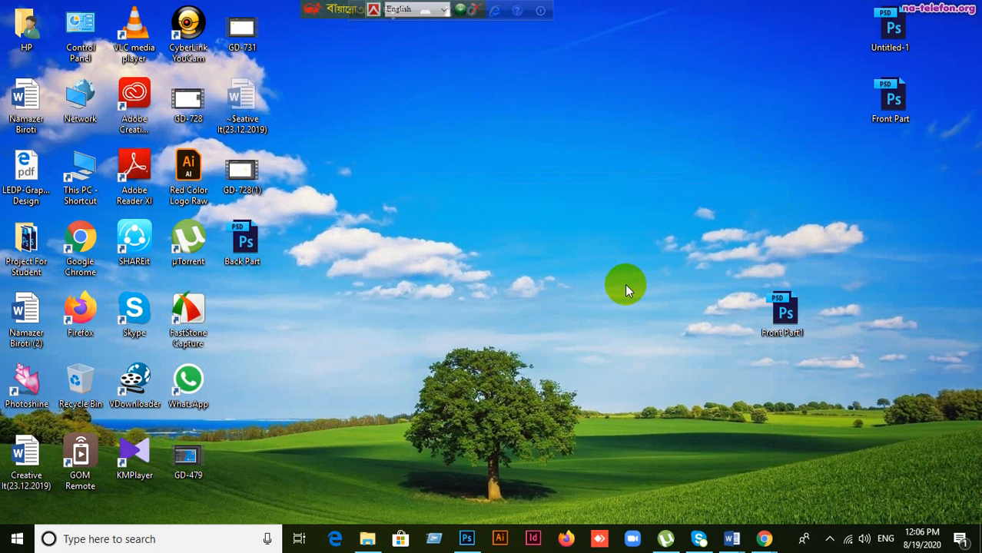
Switch to the Google Meet window, shift the two floating language toolbars along the browser tabs, and minimize the window.
mouse_move(764, 538)
click(625, 449)
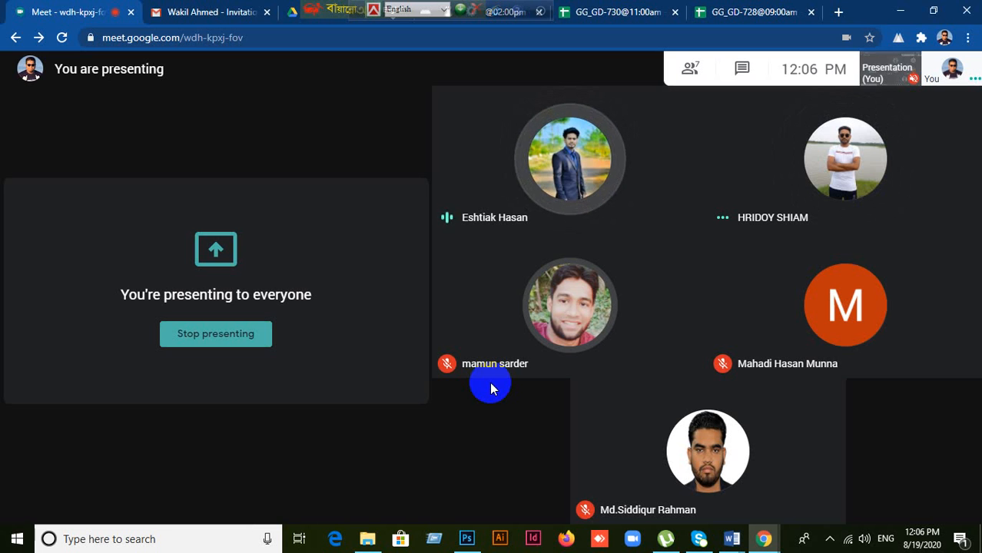
mouse_move(555, 372)
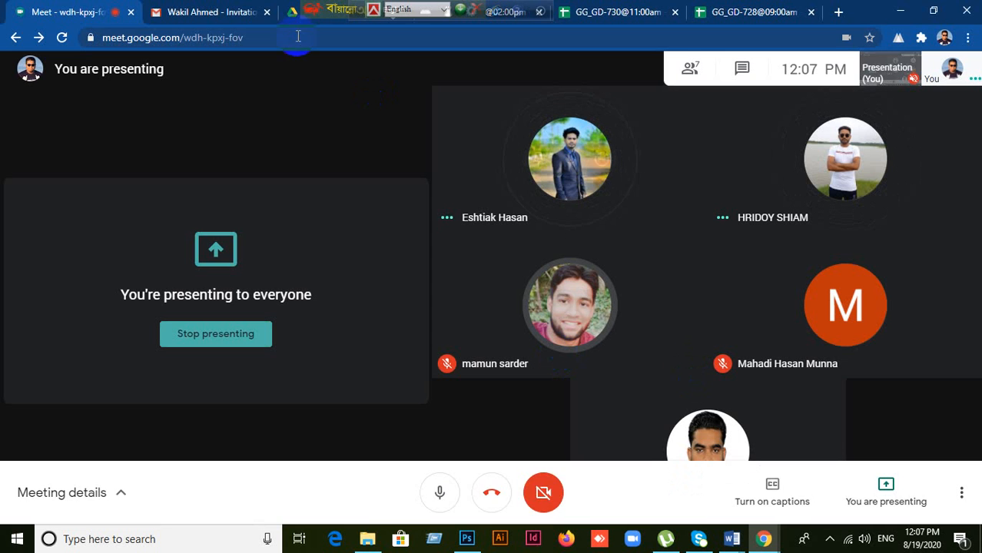
drag(322, 16, 171, 15)
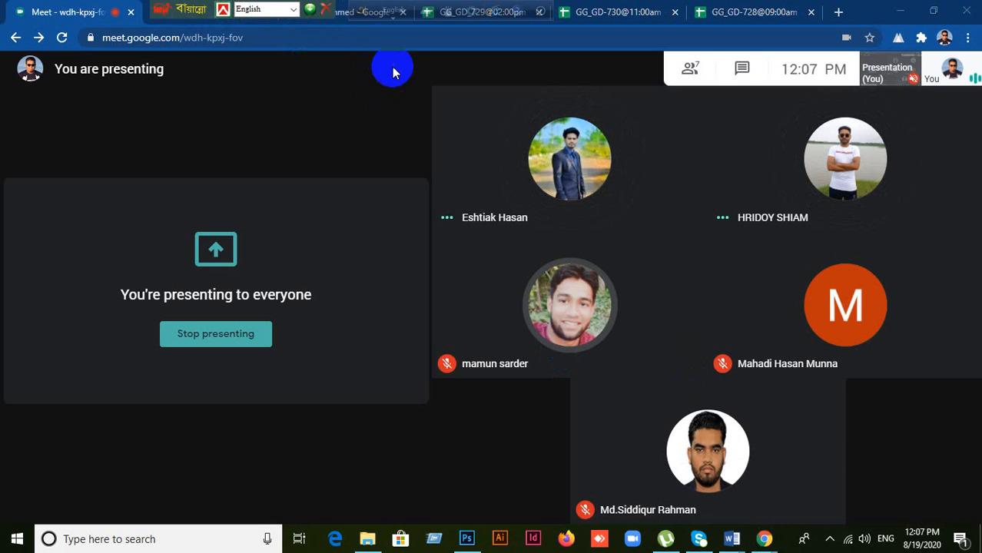
drag(359, 17, 285, 17)
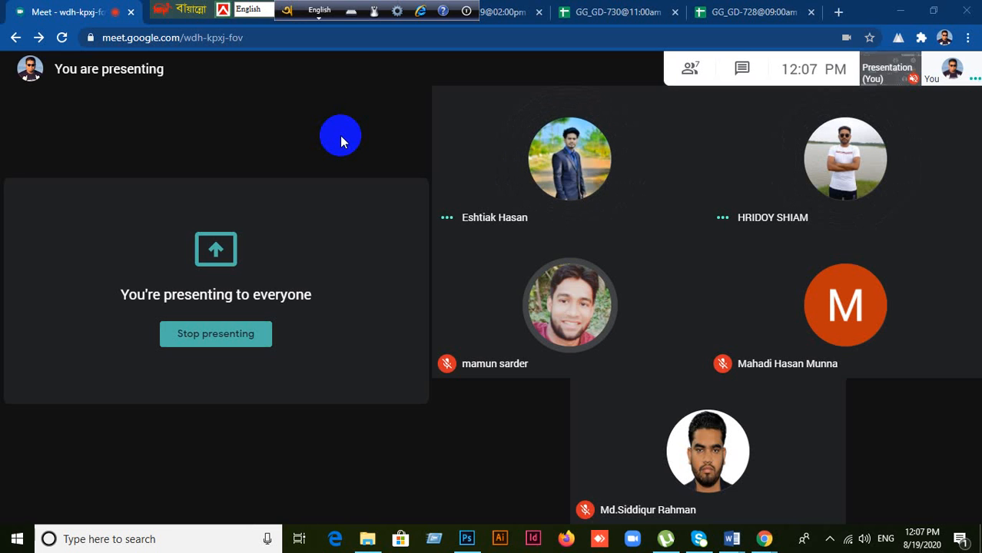
mouse_move(387, 258)
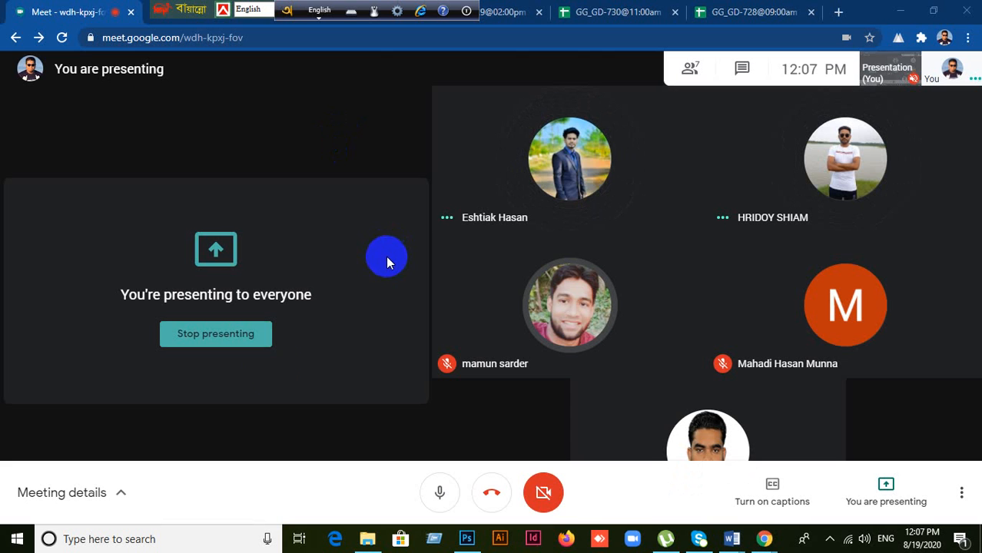
click(901, 12)
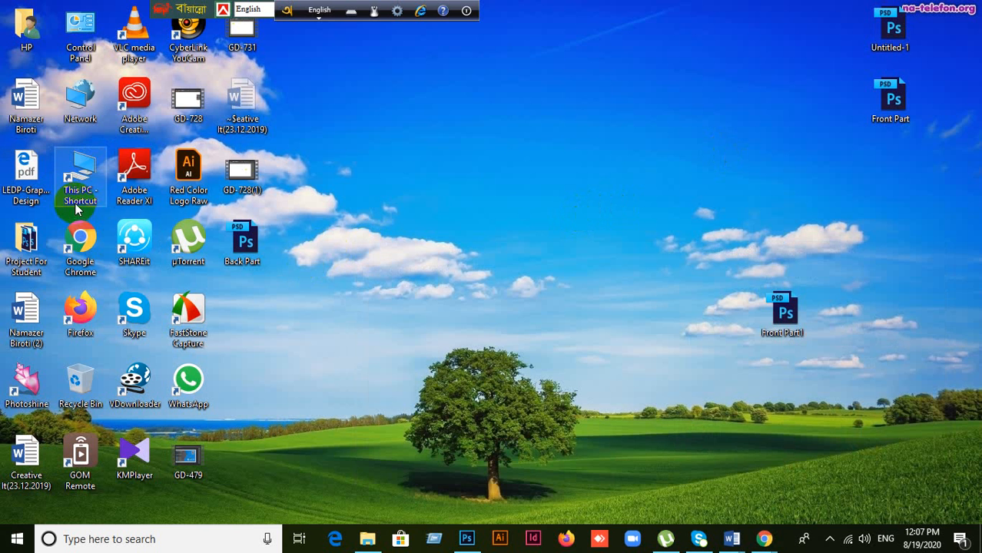
Open Business Card Sample & Practice in Project For Student and check the contents of its Business Card For Student Practice subfolder.
double_click(34, 265)
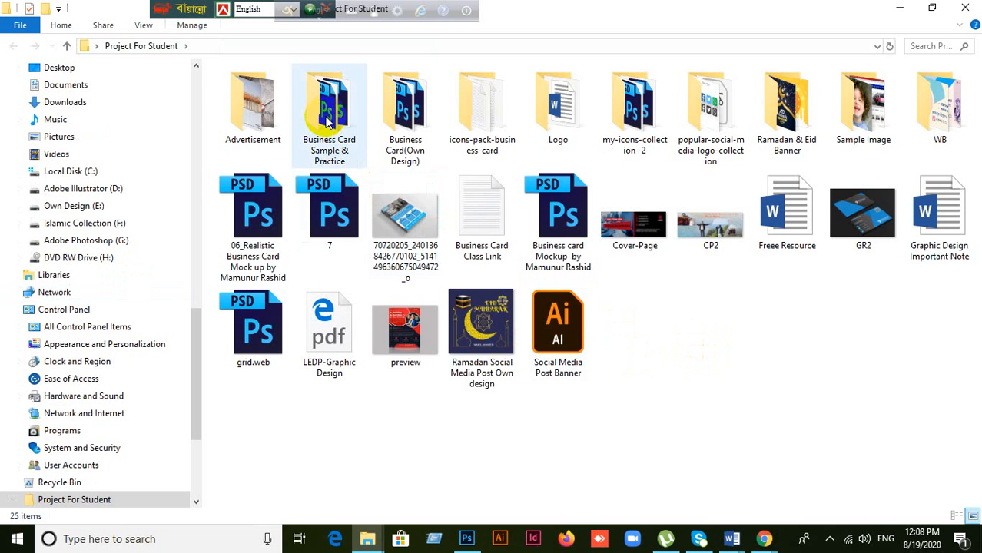
double_click(330, 167)
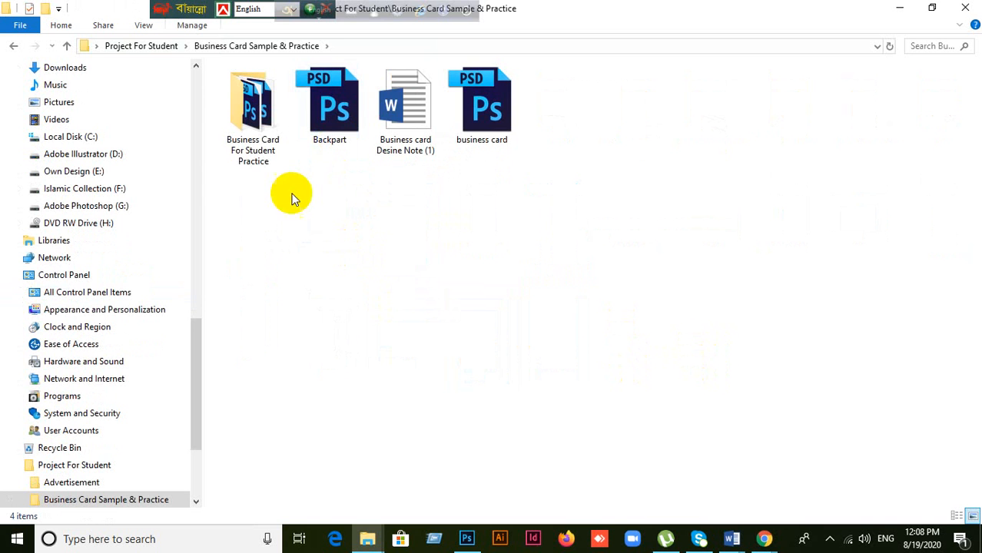
click(259, 150)
double_click(263, 149)
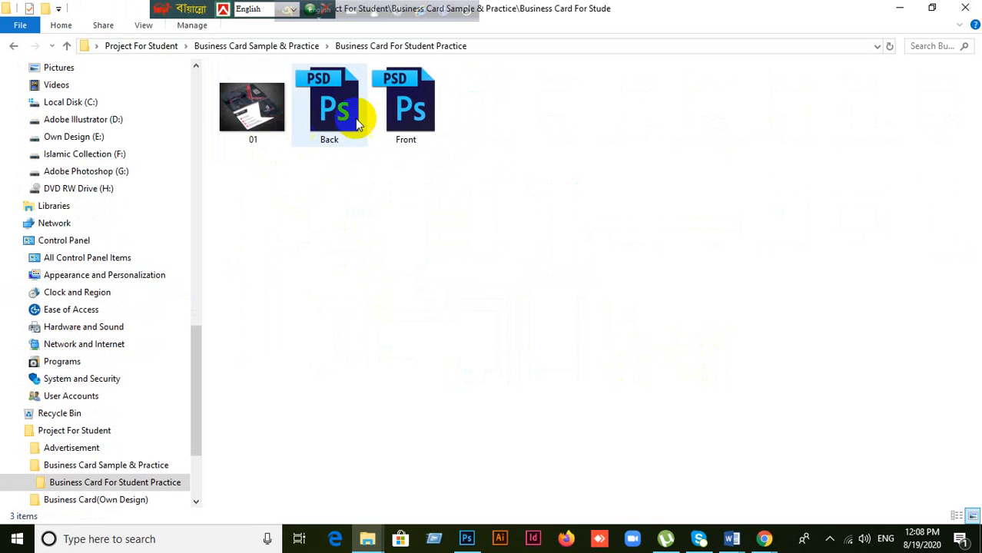
click(14, 46)
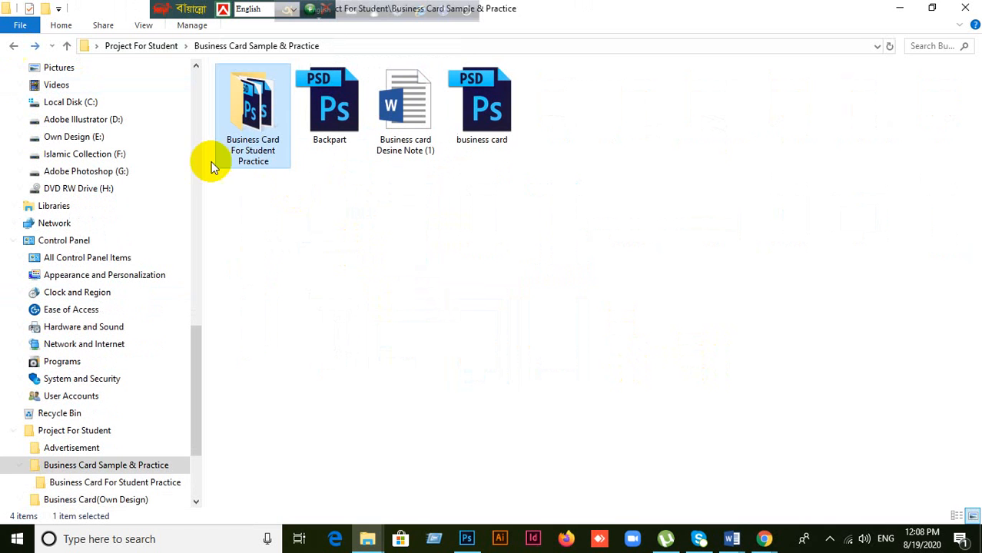
Copy the Business Card For Student Practice folder, close File Explorer, and paste the folder onto the desktop.
double_click(259, 133)
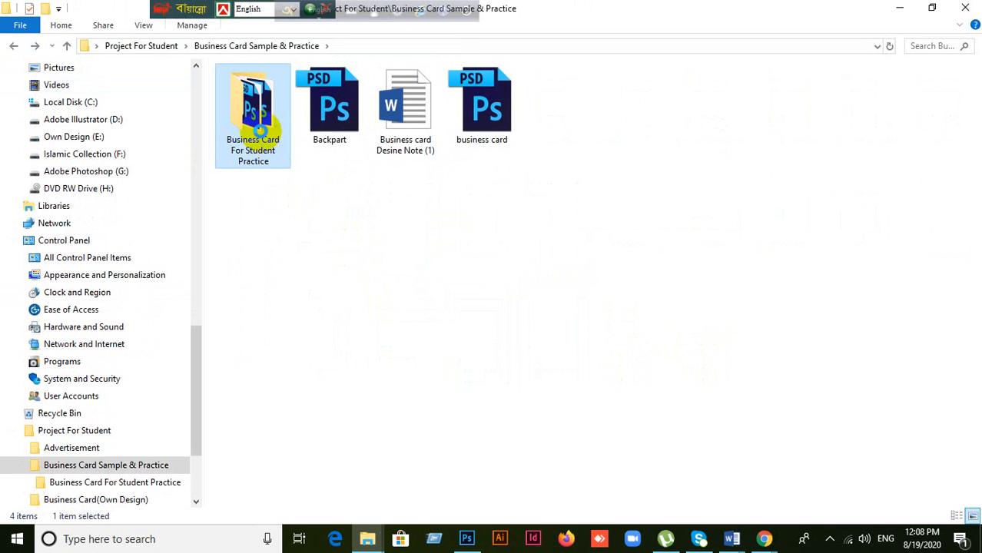
right_click(259, 132)
click(306, 440)
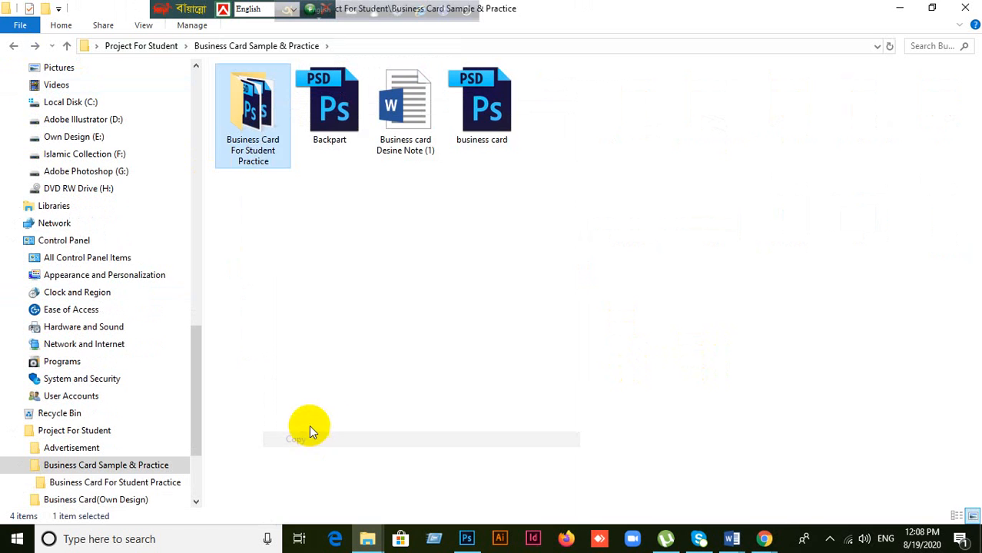
click(965, 9)
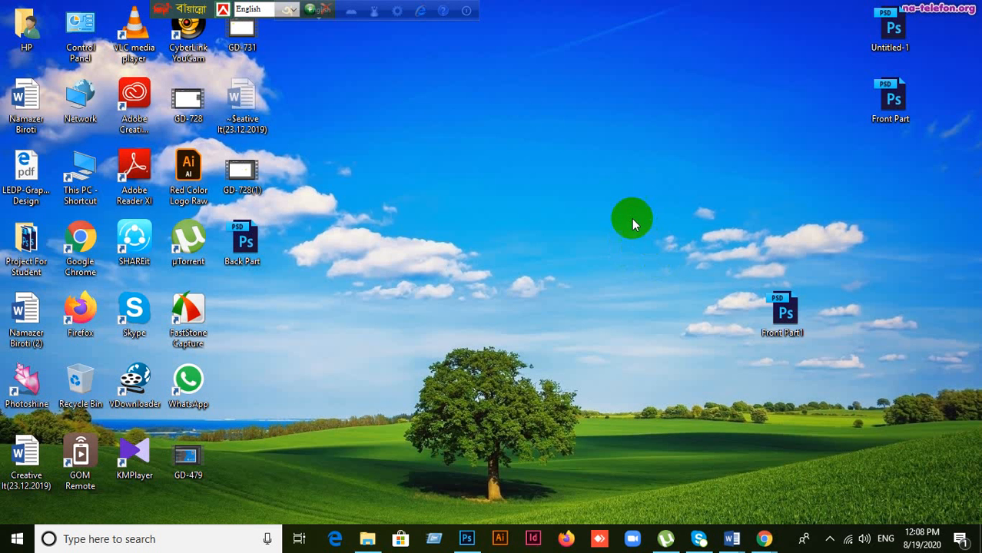
right_click(421, 103)
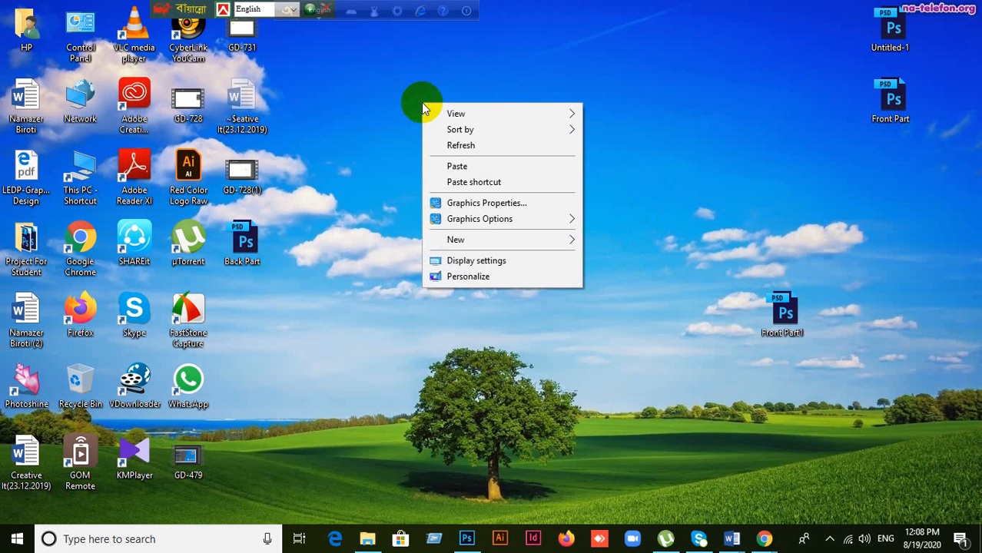
click(458, 166)
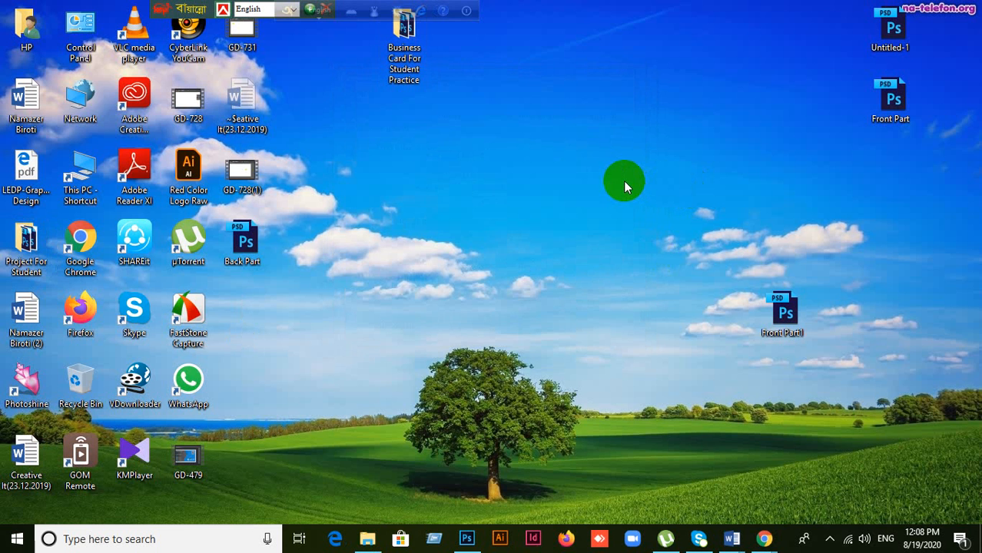
Rearrange the desktop by placing Front Part1 below Front Part and moving the Business Card For Student Practice folder to an open area.
drag(793, 316, 919, 183)
drag(407, 46, 517, 108)
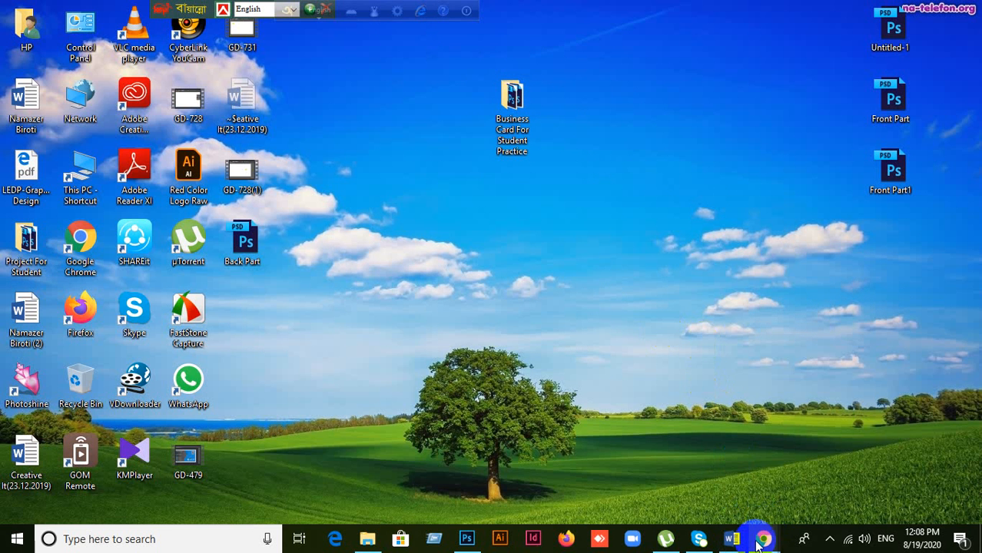
drag(512, 113, 568, 117)
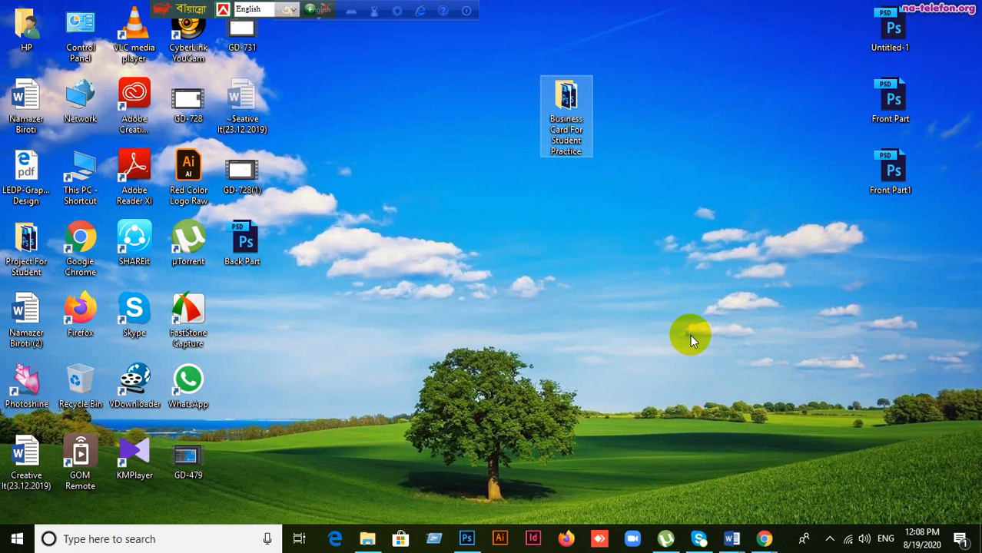
click(585, 401)
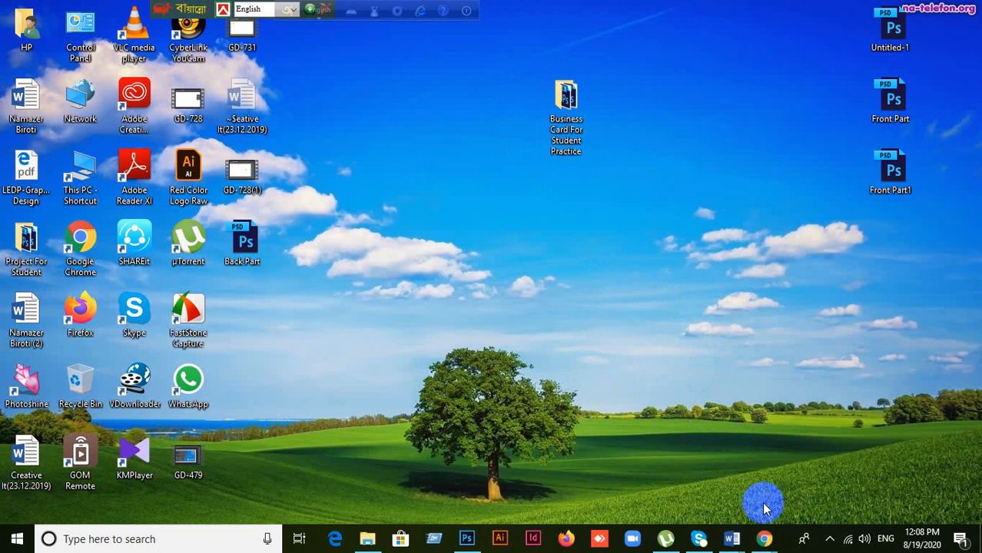
Switch to the Creative It(23.12.2019) Word document and view the logo style definitions on page 12.
click(736, 541)
click(658, 489)
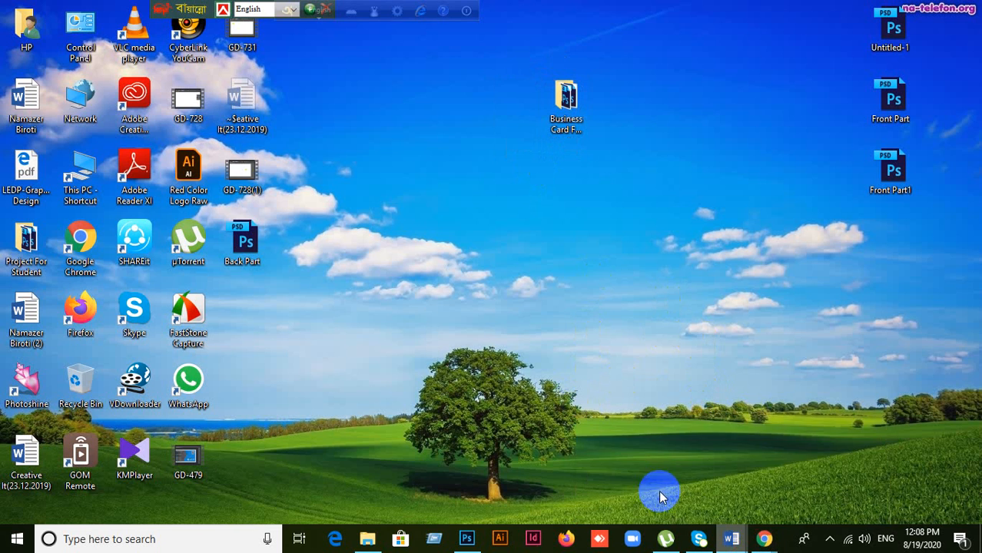
scroll(582, 382, down, 1)
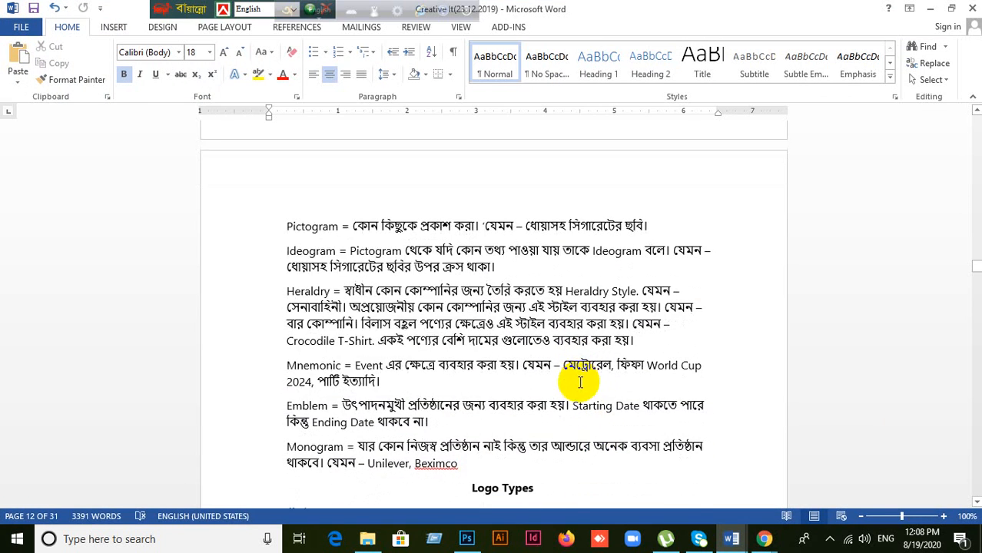
scroll(582, 382, up, 2)
scroll(581, 382, down, 4)
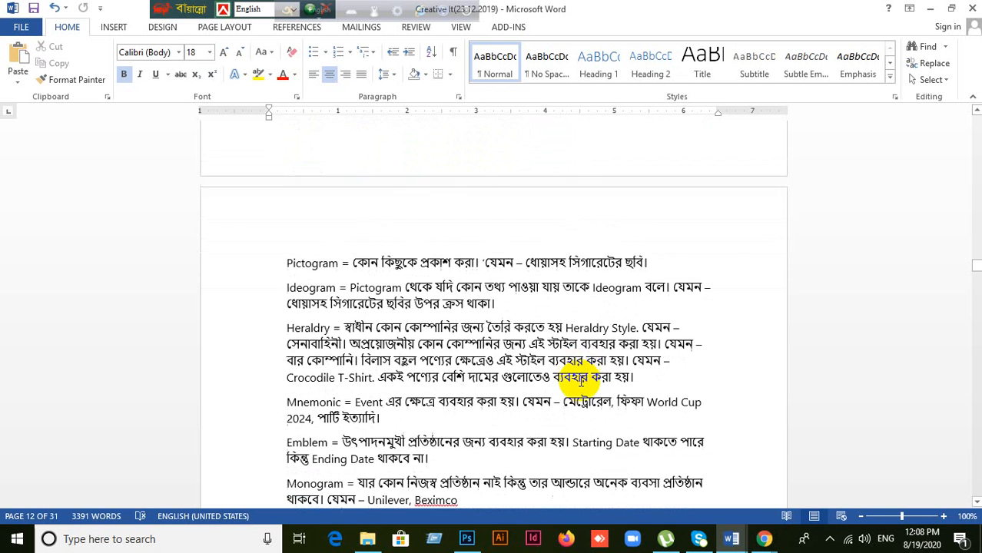
scroll(580, 382, up, 1)
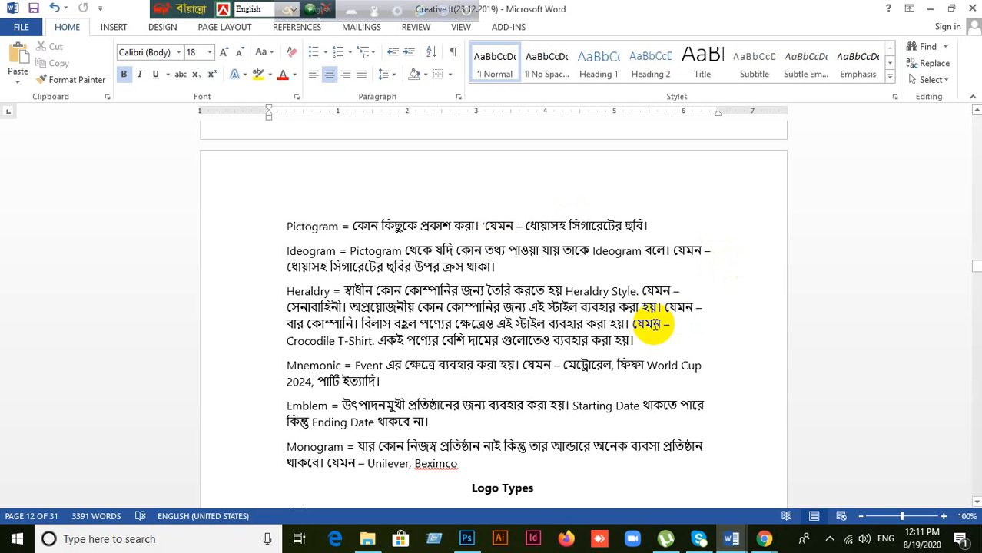
Switch to Google Meet, check the camera and send resolution options in its video settings, and return to the Creative It(23.12.2019) document.
click(765, 540)
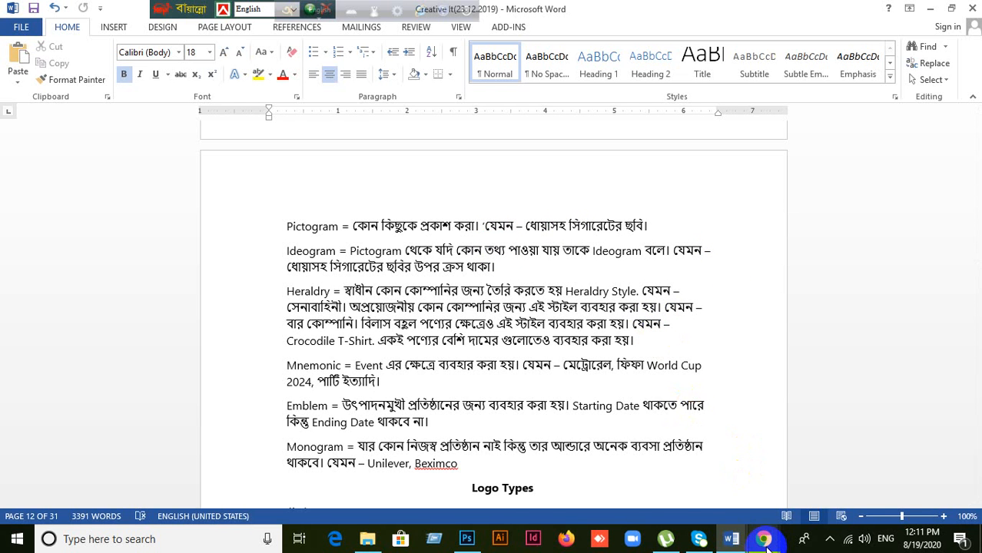
click(659, 458)
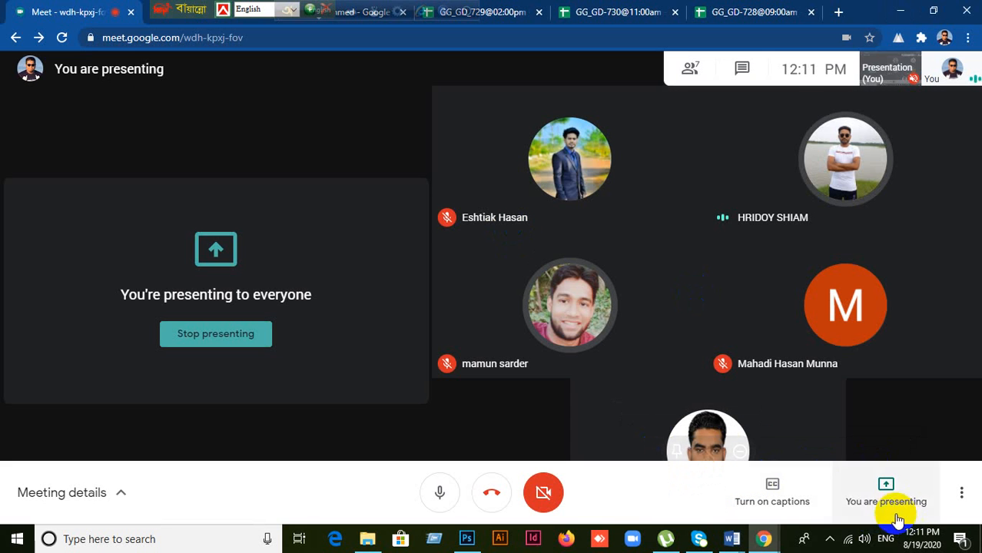
click(957, 490)
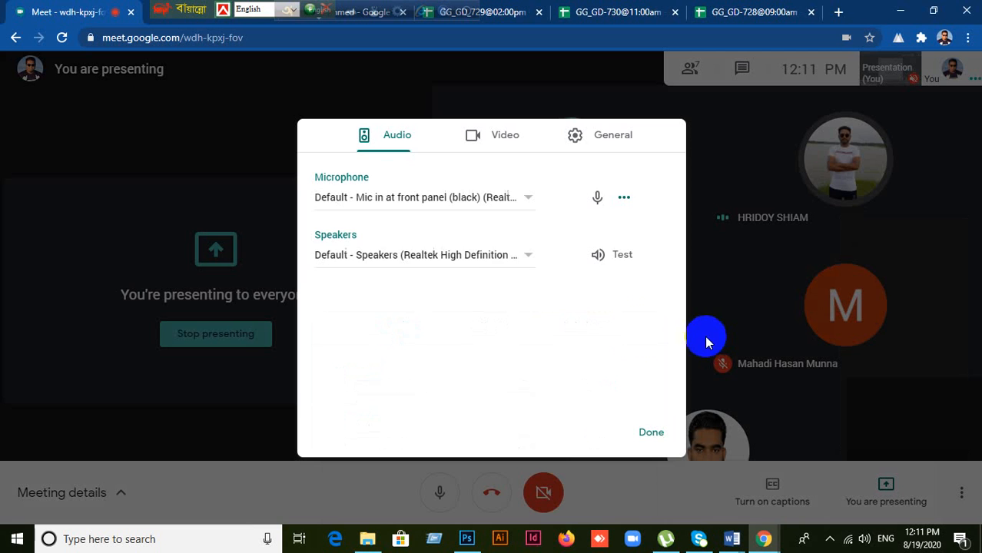
click(506, 139)
click(532, 200)
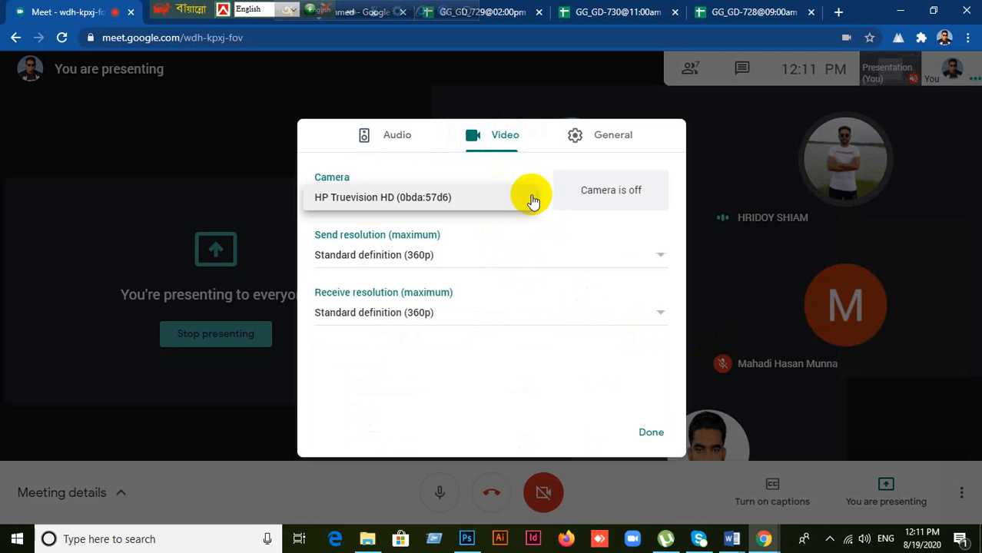
click(663, 258)
click(442, 232)
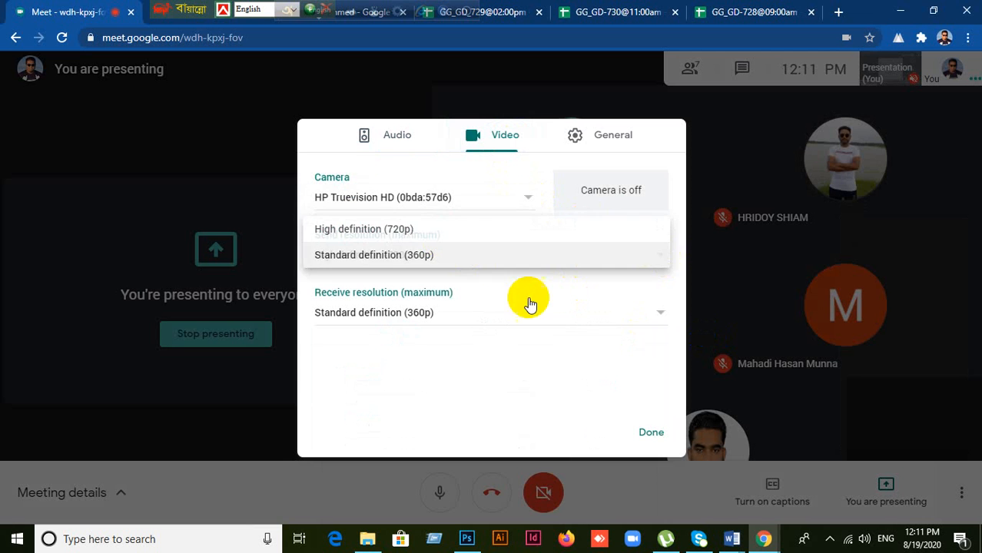
click(649, 433)
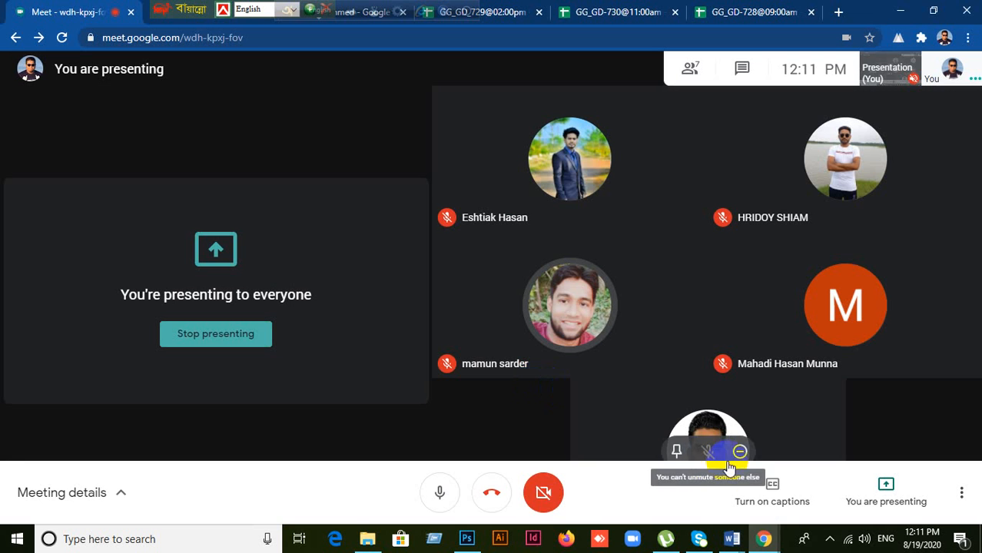
mouse_move(736, 542)
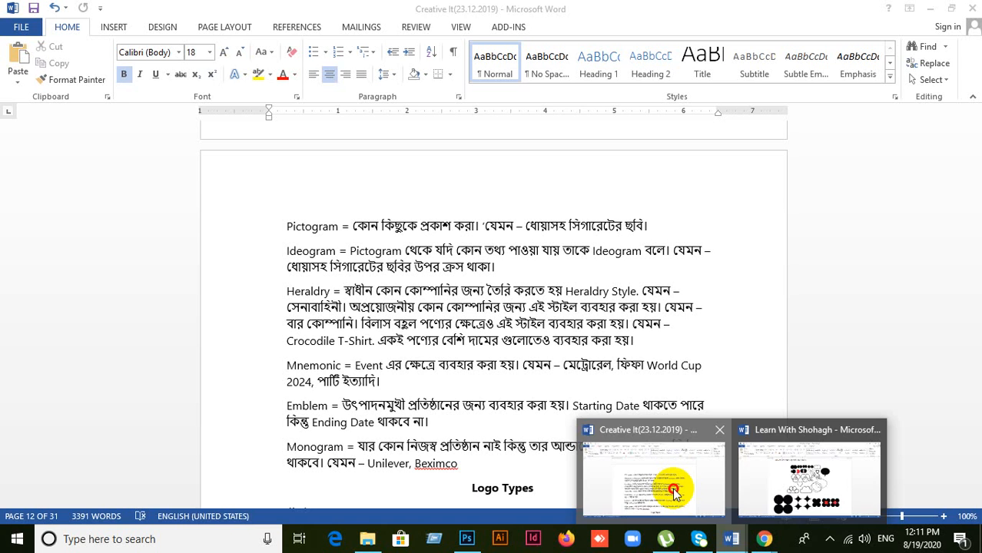
click(676, 487)
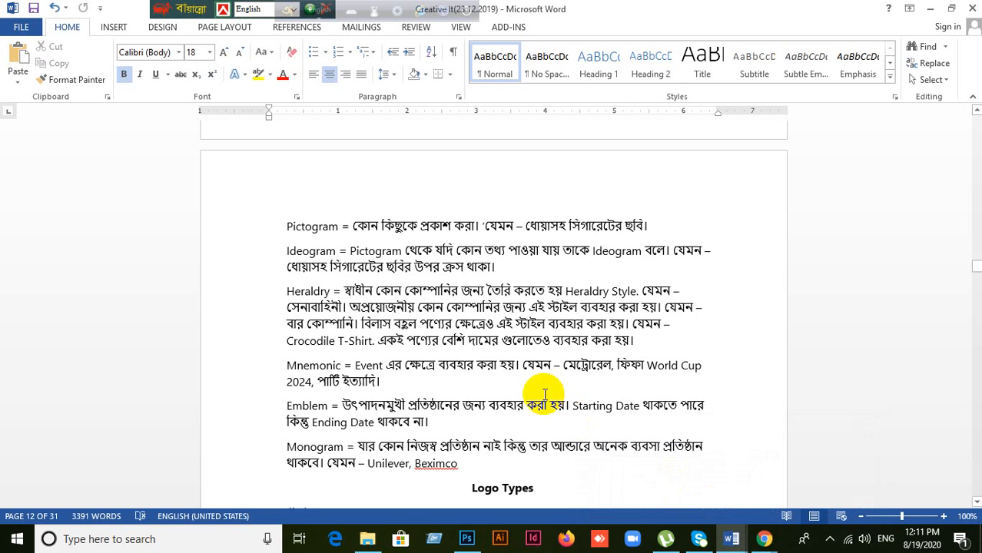
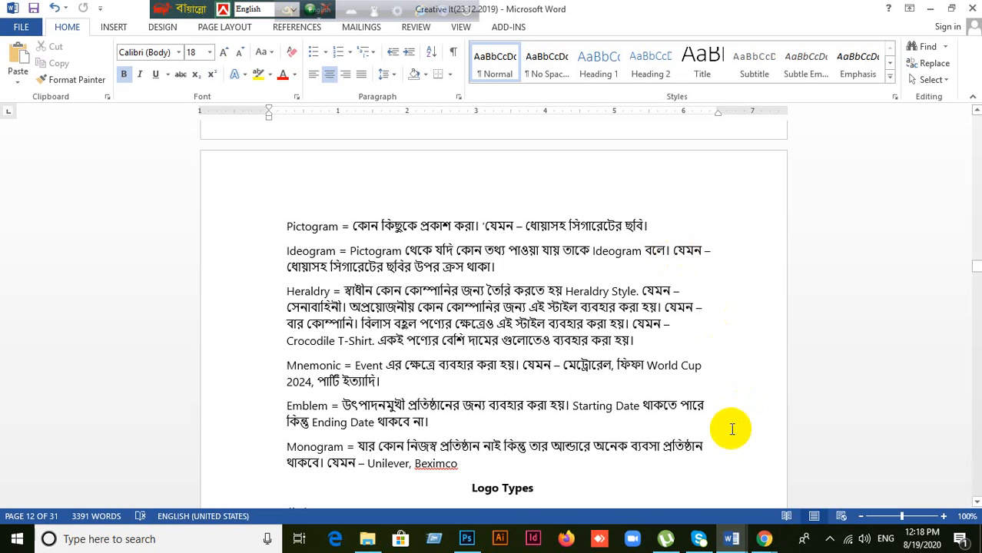
Minimize Word and Chrome to reveal the desktop, and move the two floating language toolbars clear of the desktop icons.
click(931, 9)
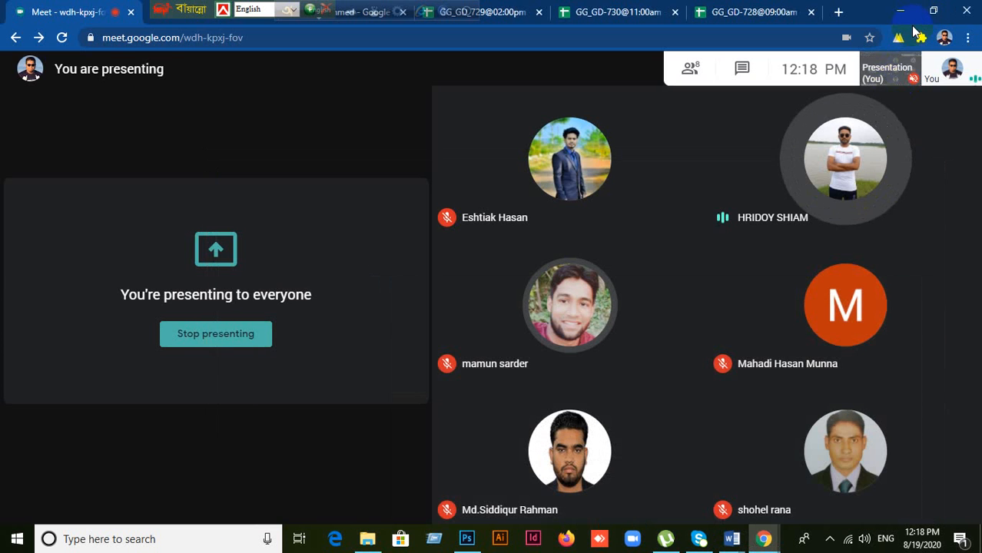
click(900, 10)
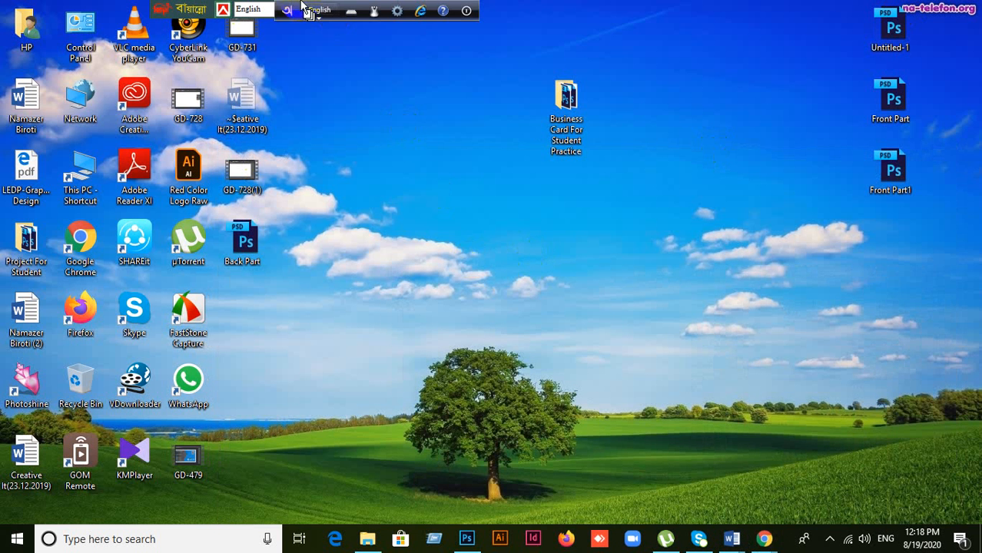
drag(279, 8, 666, 7)
drag(195, 19, 533, 19)
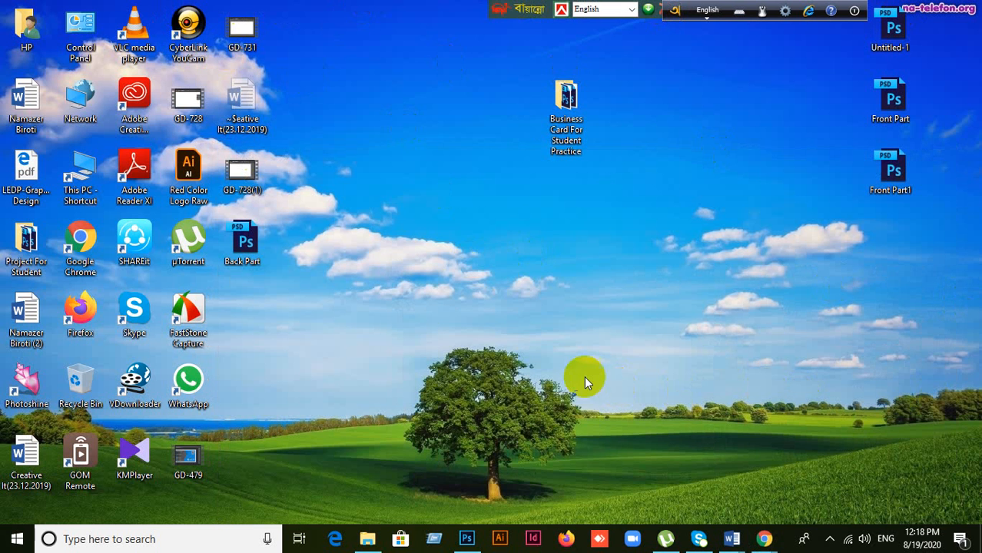
Refresh the desktop, then view the travel icon sheet in the Pictogram folder under Project For Student\Logo and close it.
right_click(442, 291)
click(486, 333)
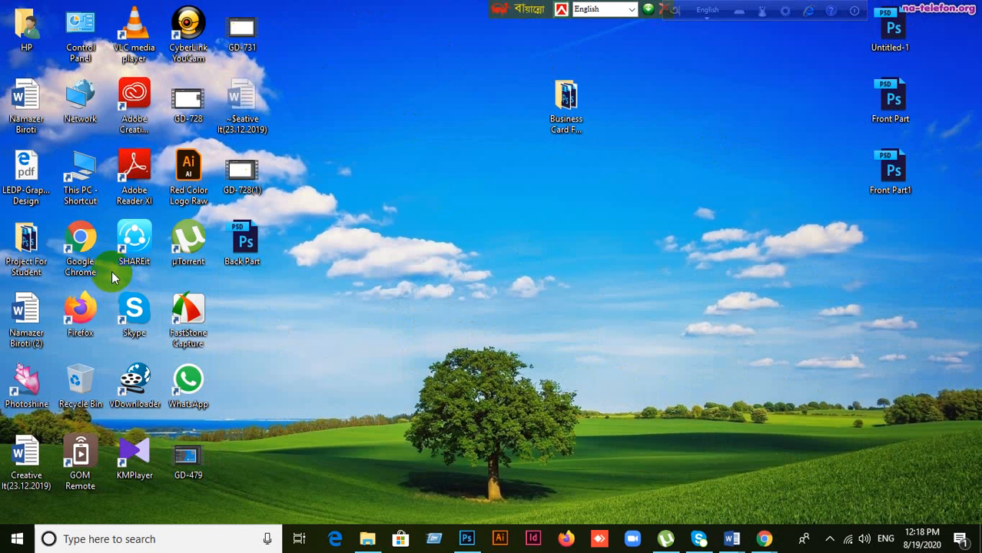
double_click(26, 246)
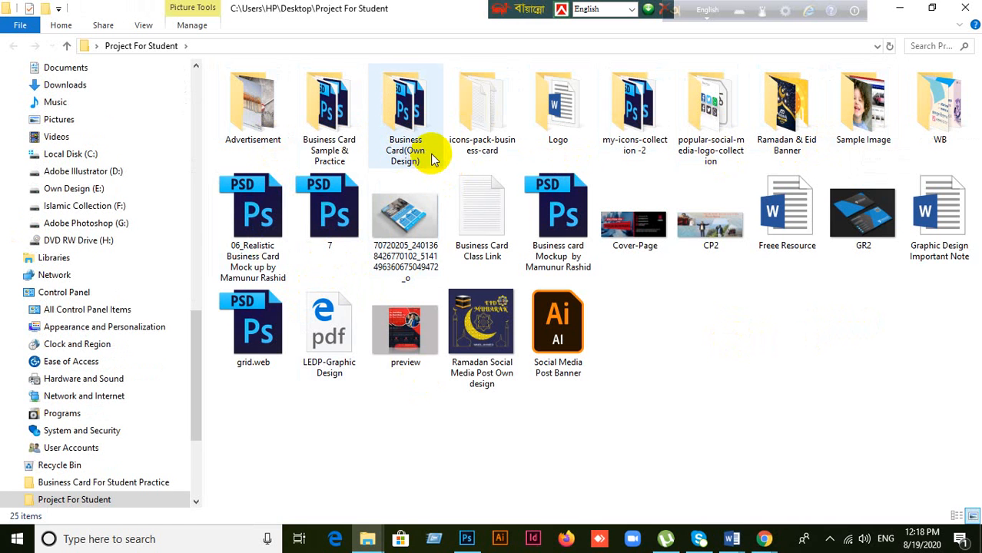
double_click(582, 137)
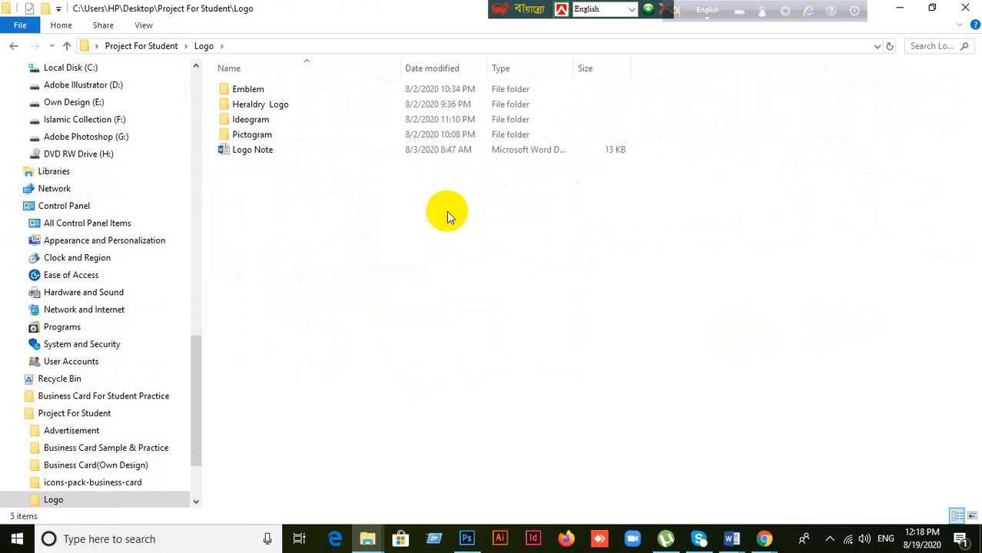
double_click(262, 136)
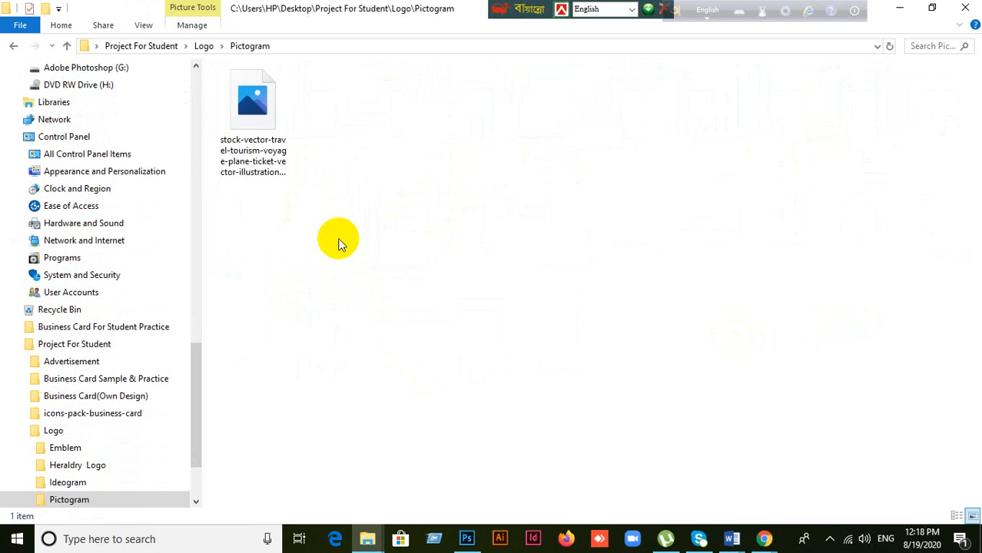
click(248, 109)
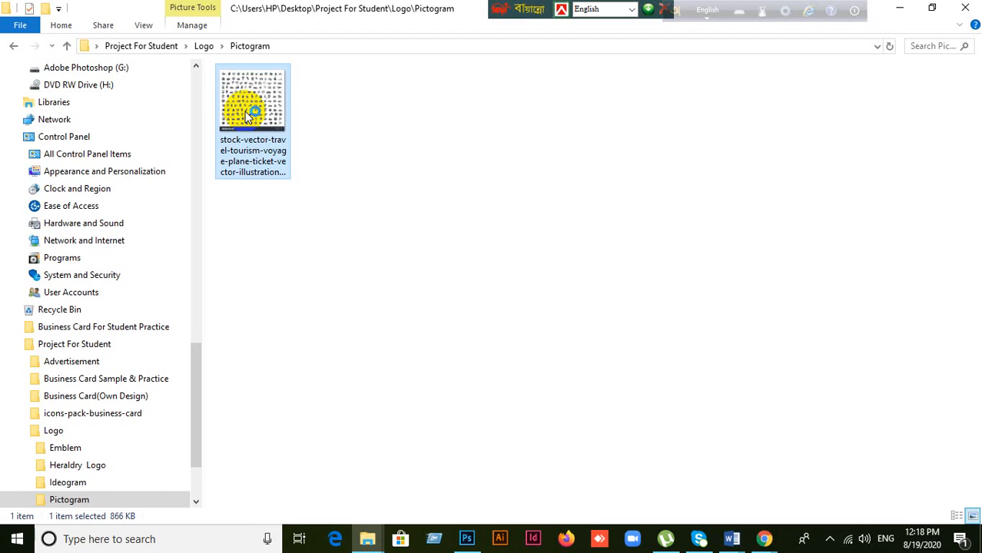
double_click(247, 114)
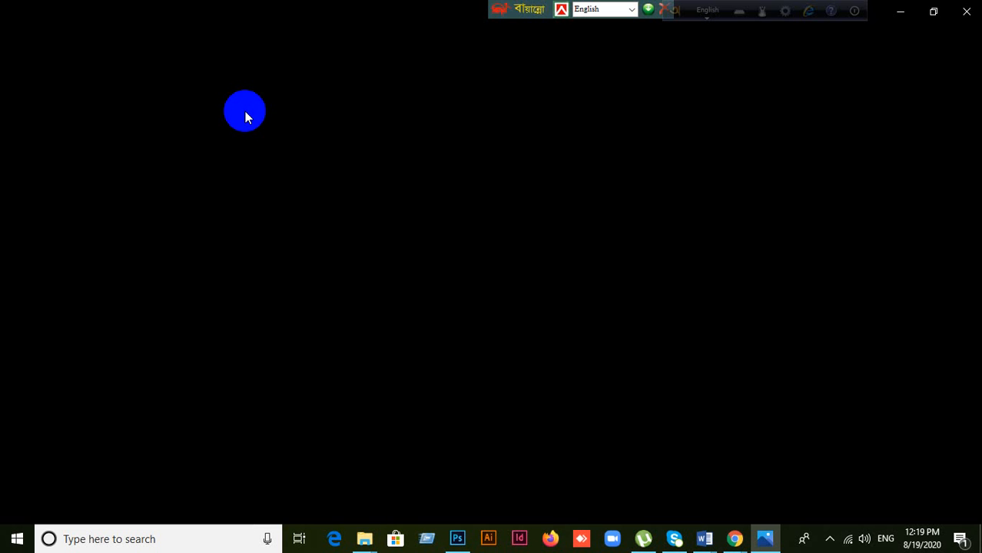
click(245, 113)
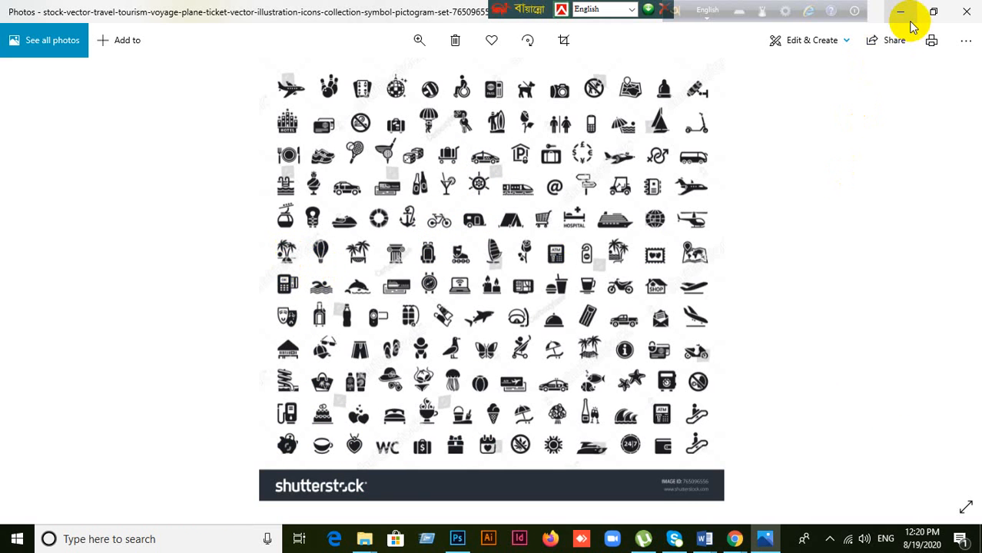
click(967, 17)
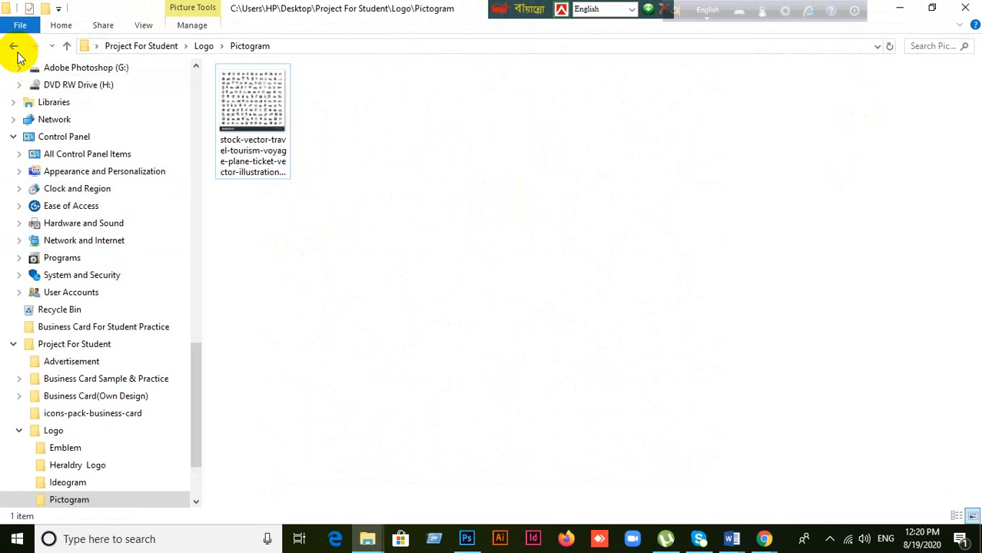
Go back to the Logo folder, open its Ideogram subfolder, and view the no_smoking_sign image.
click(15, 49)
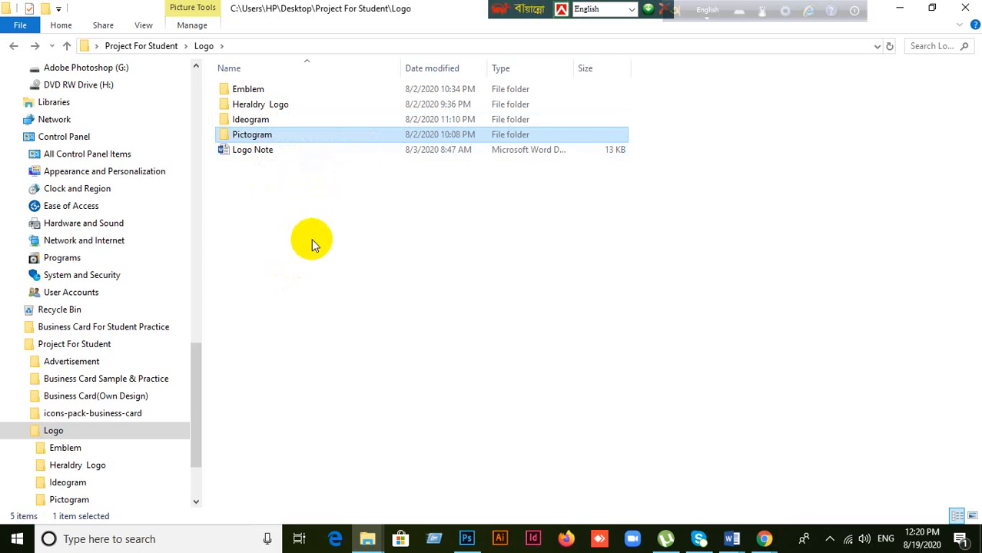
click(269, 230)
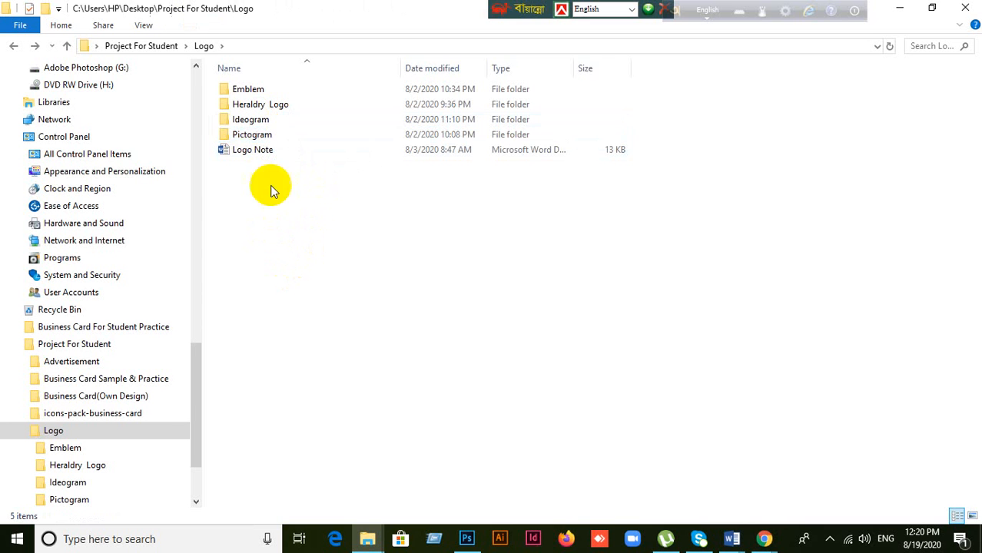
double_click(250, 123)
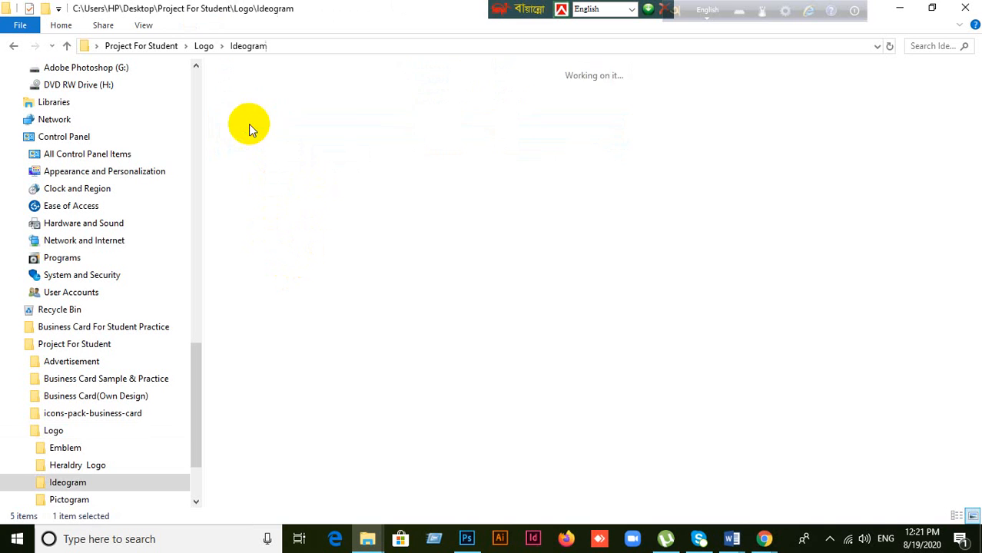
double_click(261, 115)
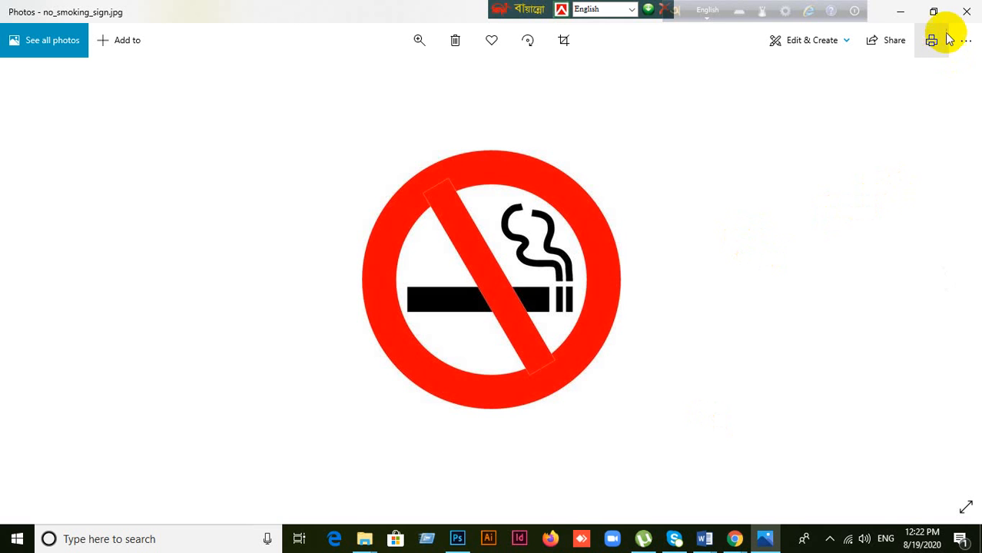
click(964, 13)
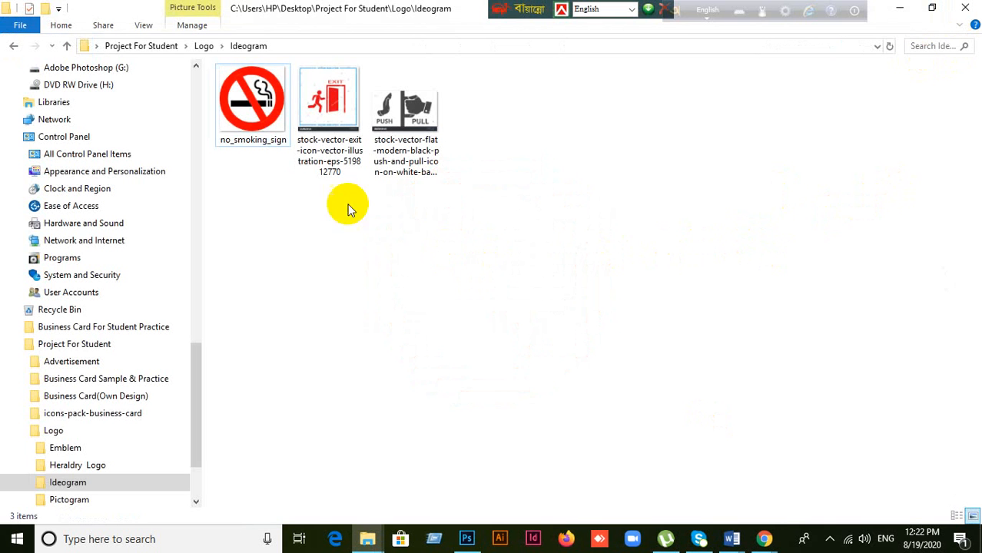
click(341, 120)
double_click(341, 121)
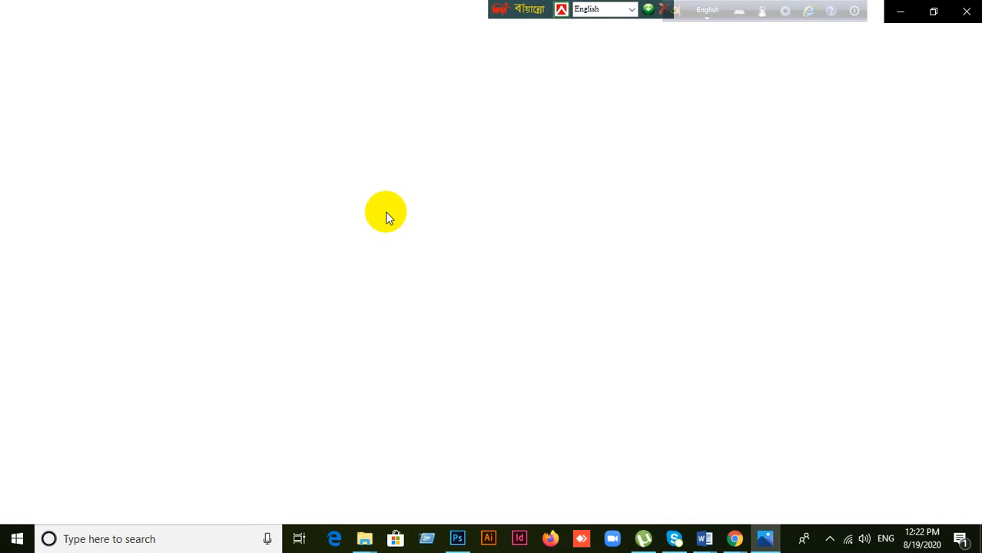
click(966, 11)
double_click(266, 119)
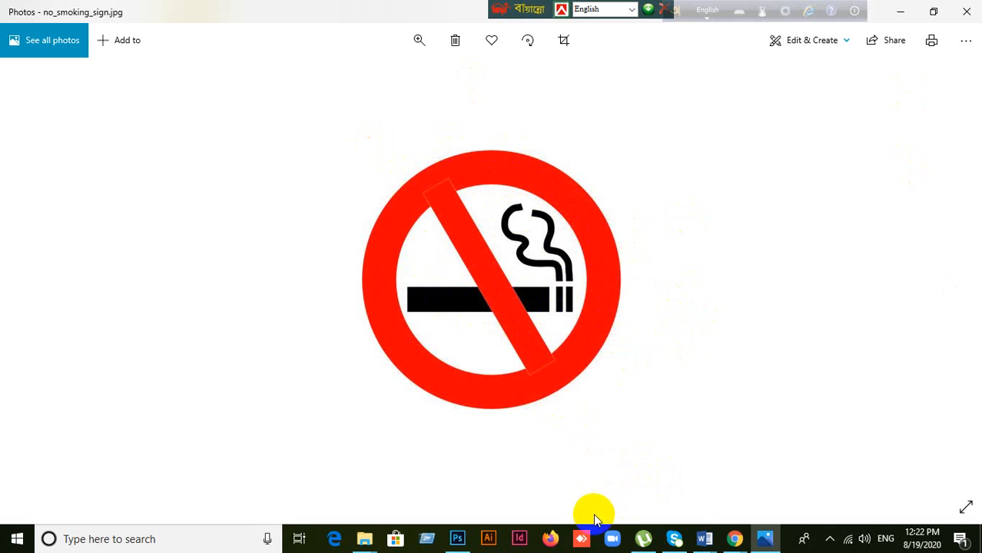
click(966, 11)
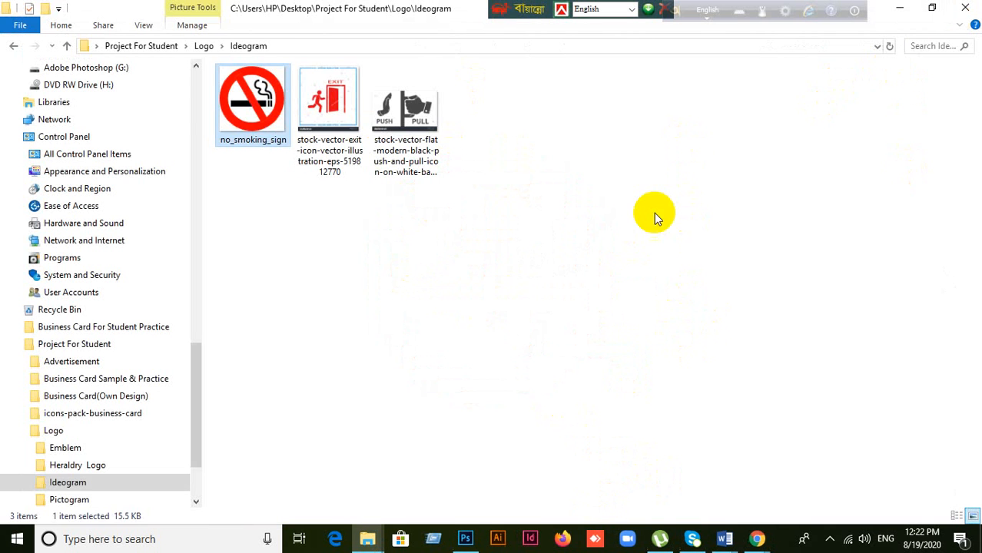
View the exit icon and the push-and-pull icon images in the Ideogram folder, closing each one.
double_click(327, 96)
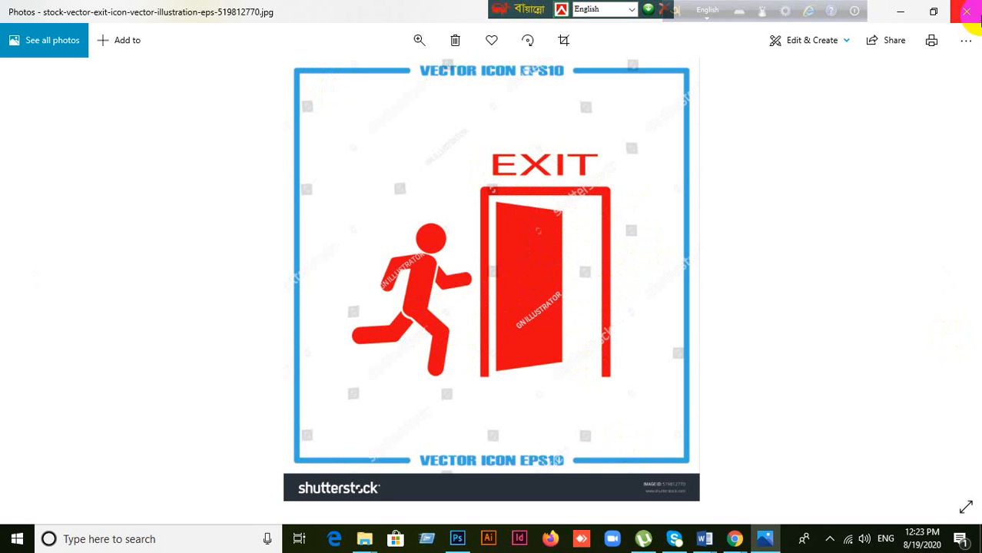
click(967, 11)
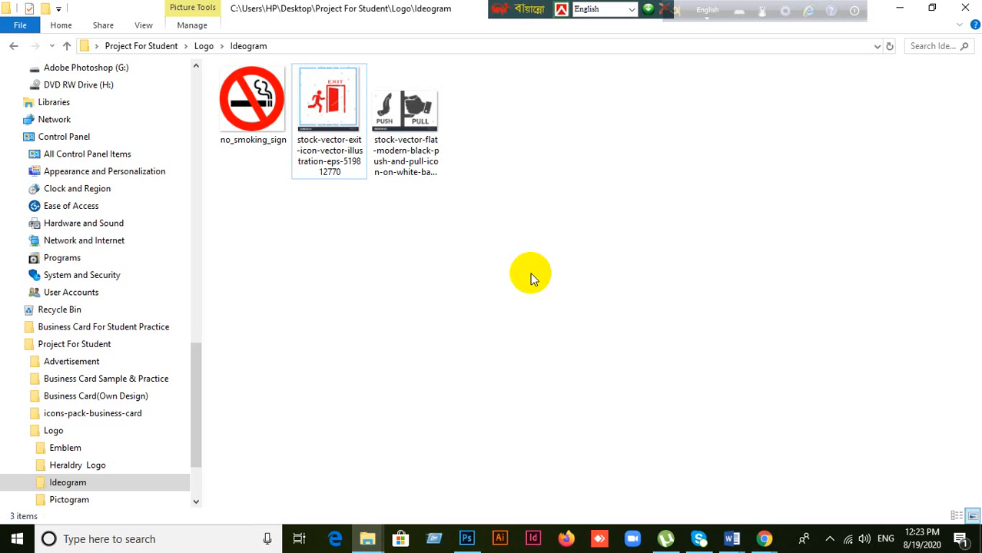
double_click(413, 121)
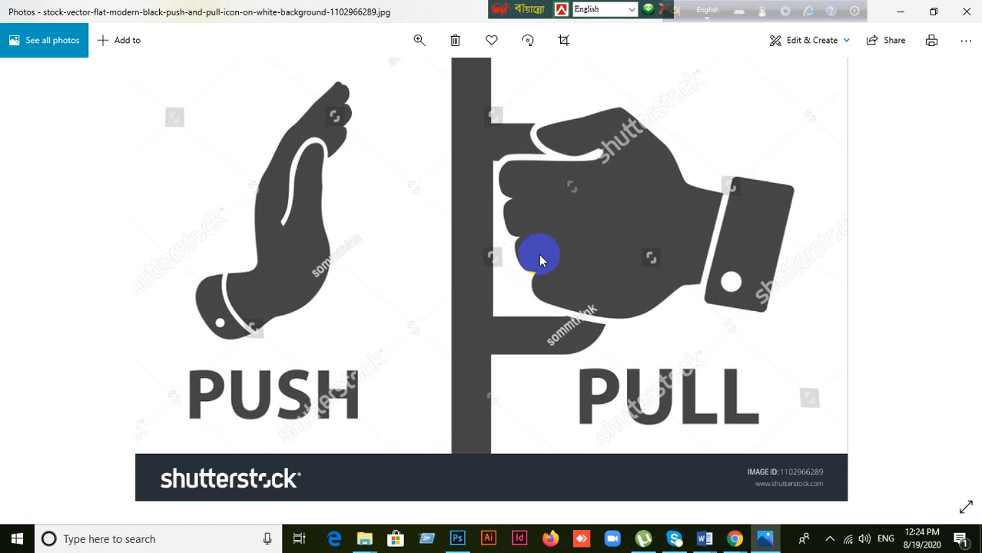
click(967, 12)
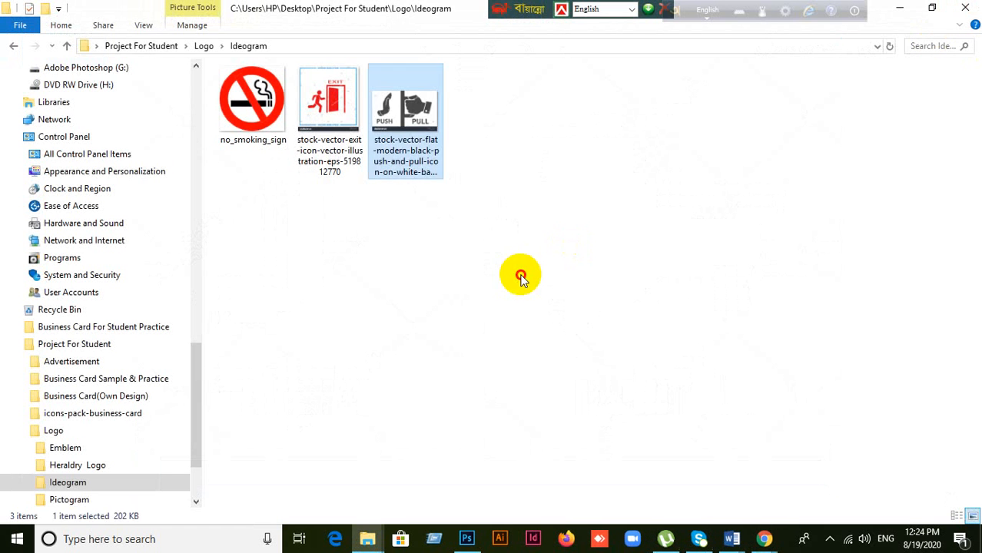
Return to the Logo folder and switch to the Creative It(23.12.2019) document to review the logo style definitions.
click(10, 46)
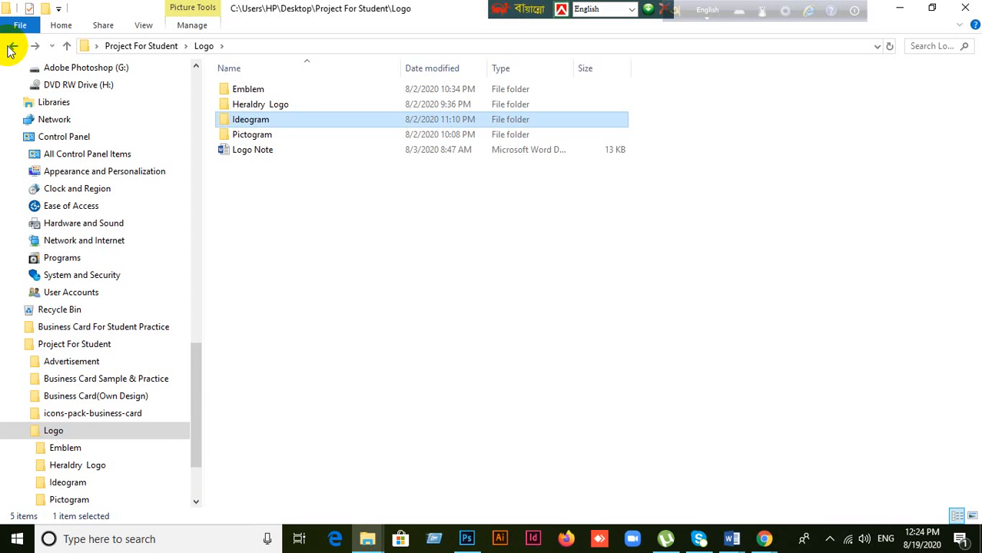
mouse_move(734, 538)
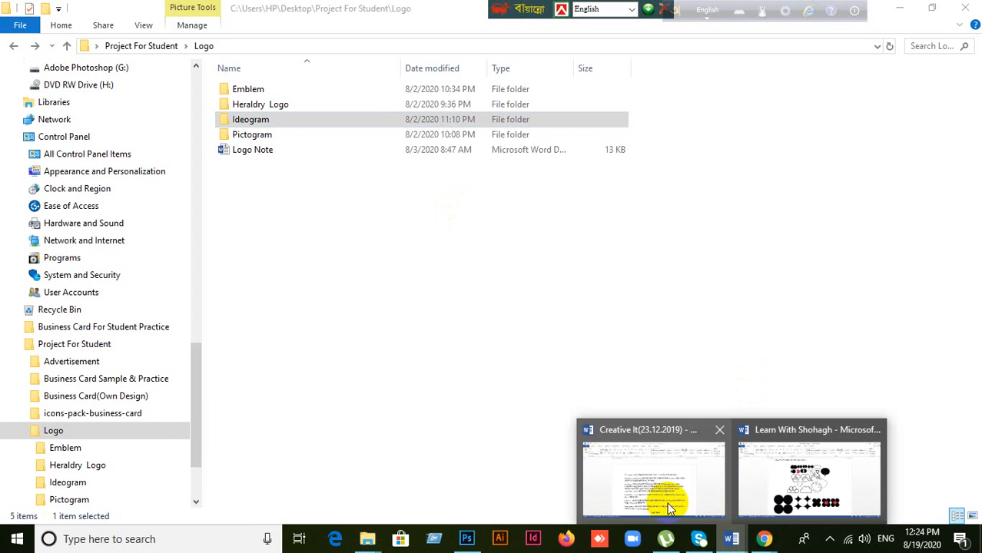
click(606, 473)
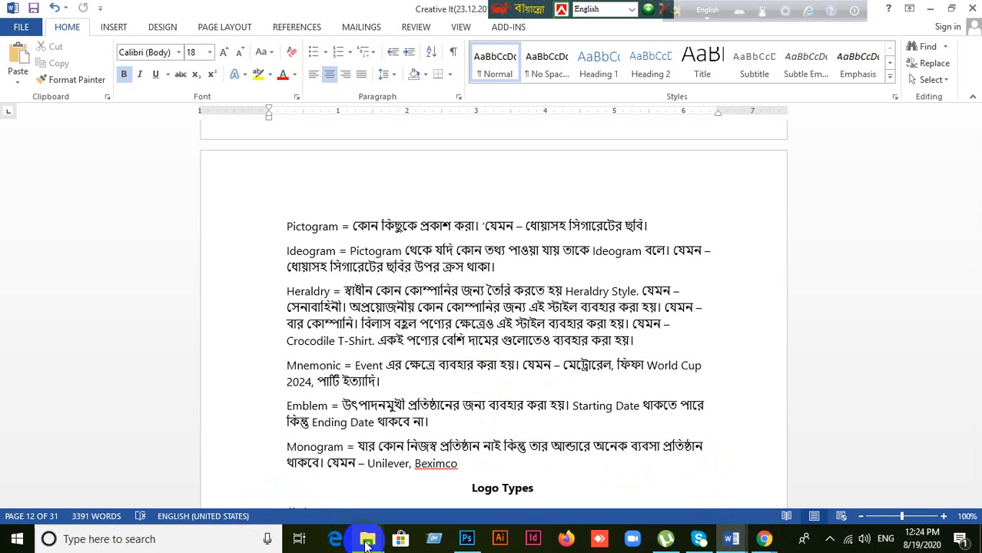
Switch to the Project For Student\Logo folder, open its Heraldry Logo subfolder, and open image 1.
mouse_move(367, 539)
mouse_move(322, 488)
click(432, 478)
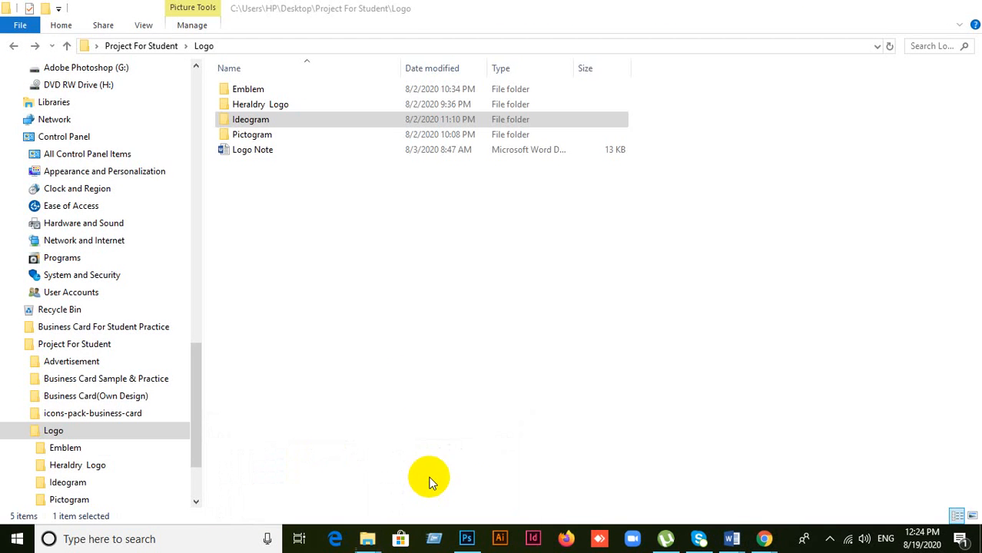
double_click(295, 106)
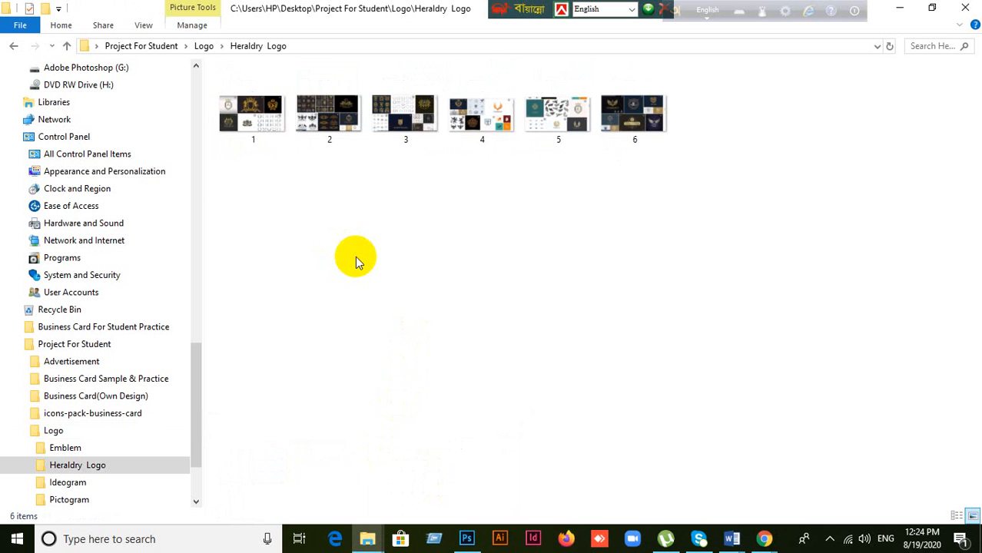
click(250, 123)
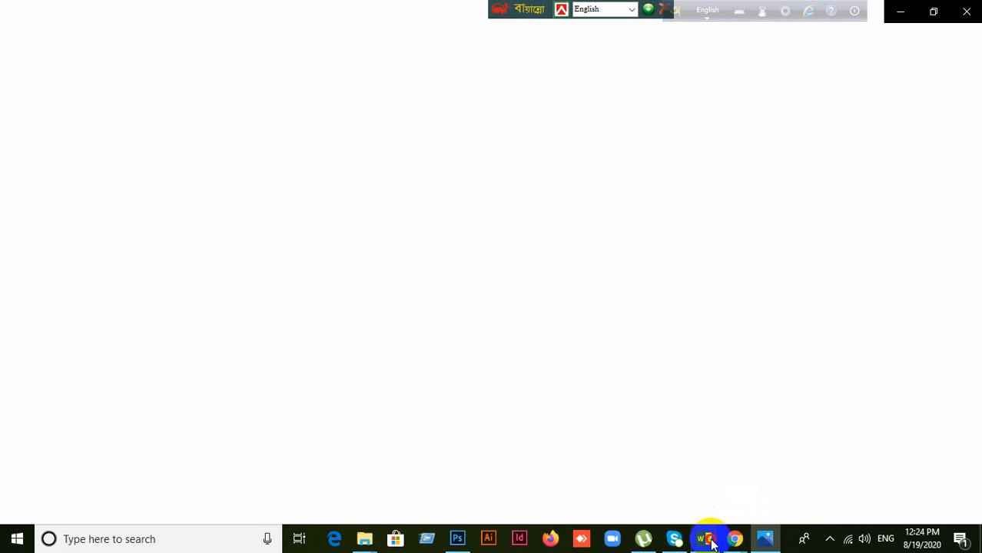
Review the Heraldry definition in the Creative It(23.12.2019) document, then return to heraldry image 1 and close it.
mouse_move(705, 539)
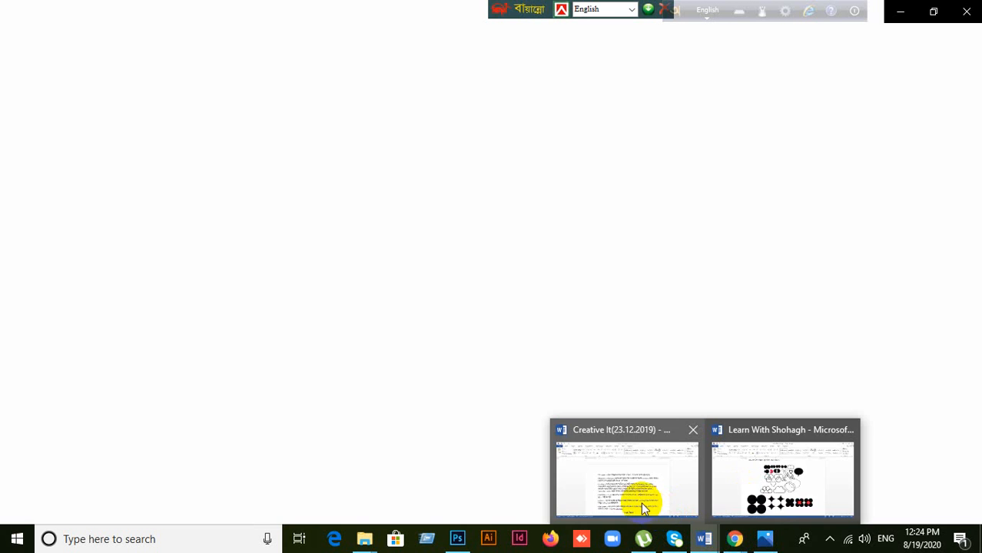
click(642, 504)
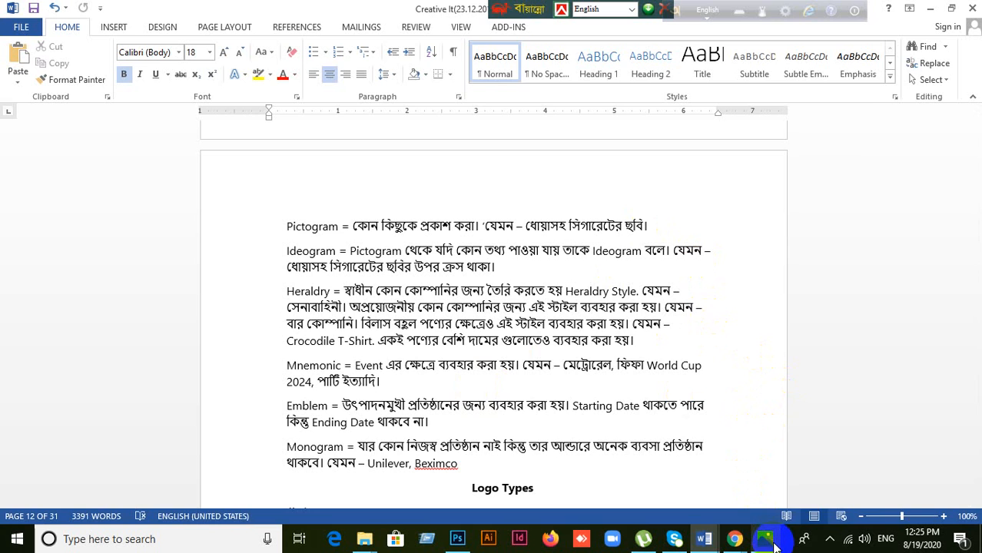
click(768, 542)
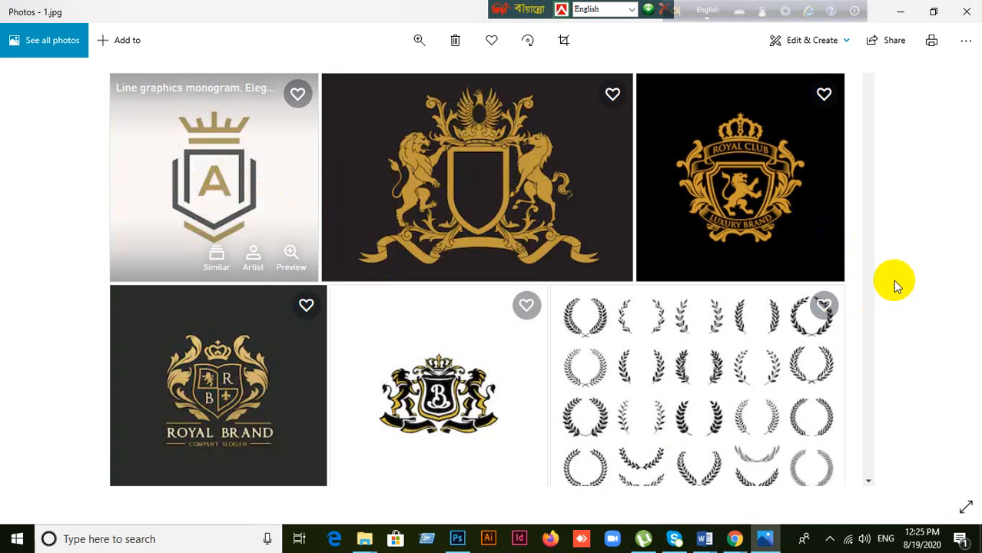
click(965, 11)
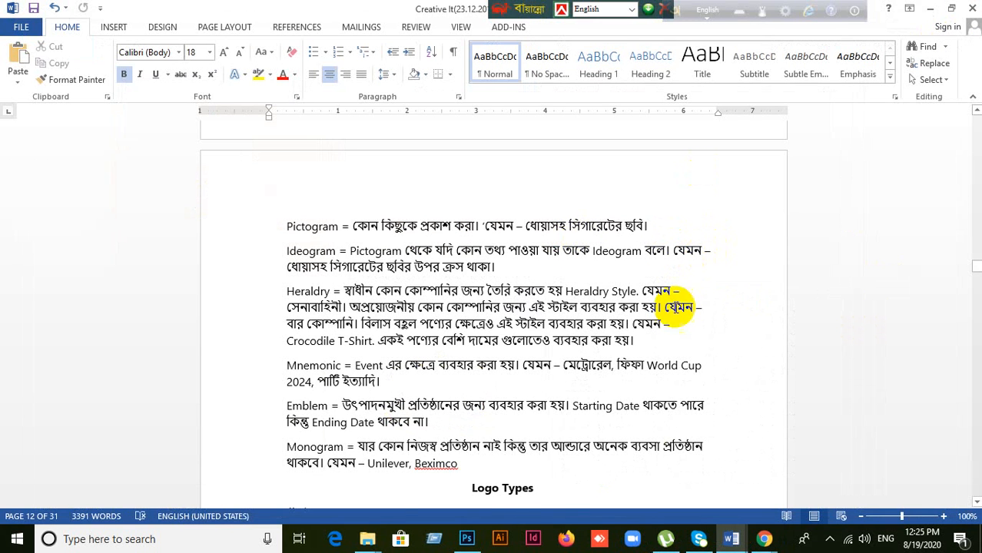
Go back to the Heraldry Logo folder, view images 2 through 6 in sequence, and close the viewer.
mouse_move(367, 539)
click(411, 480)
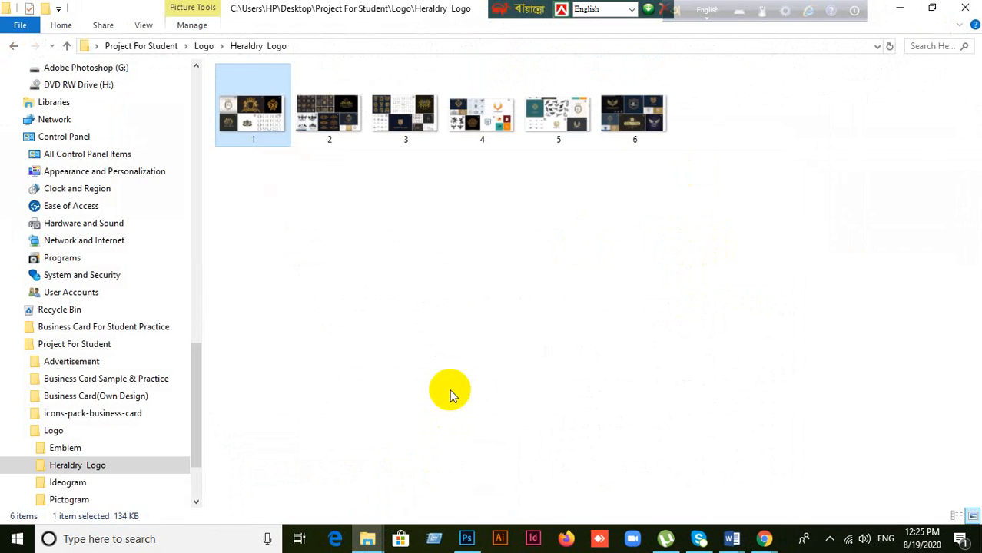
double_click(348, 136)
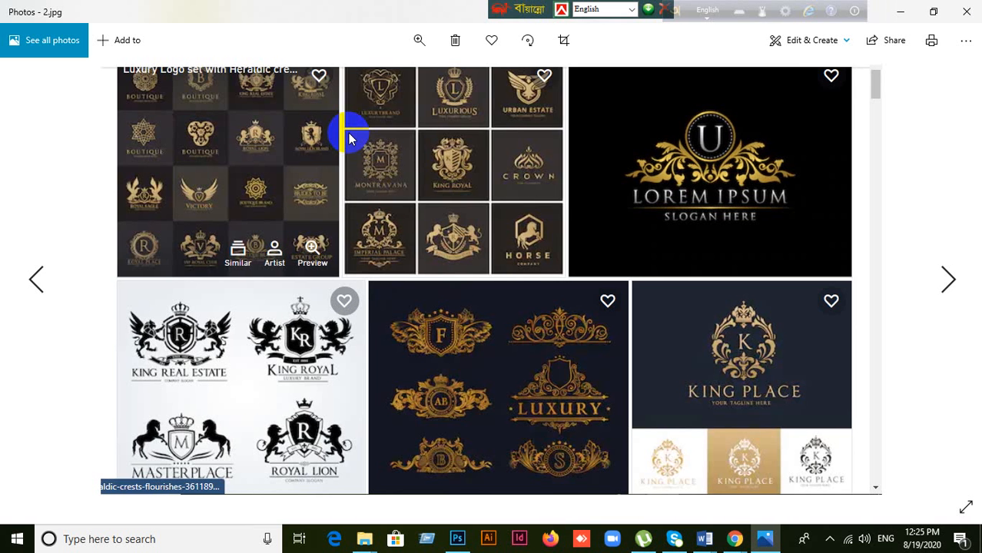
key(Right)
key(Right)
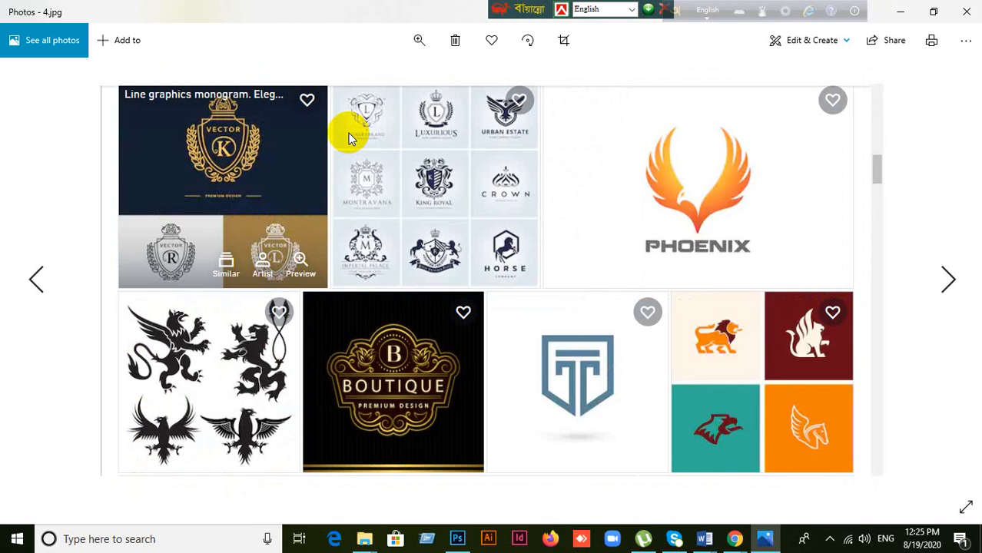
key(Right)
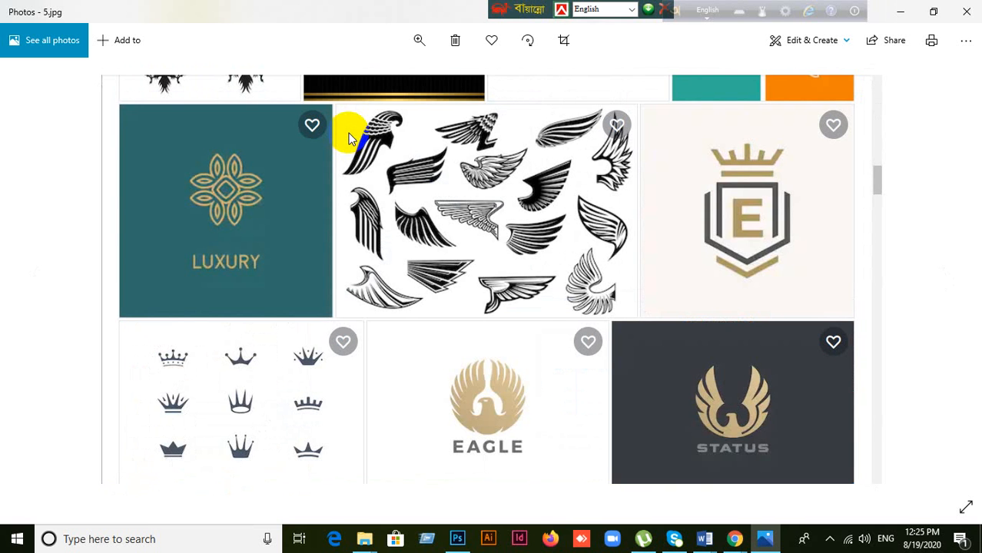
key(Right)
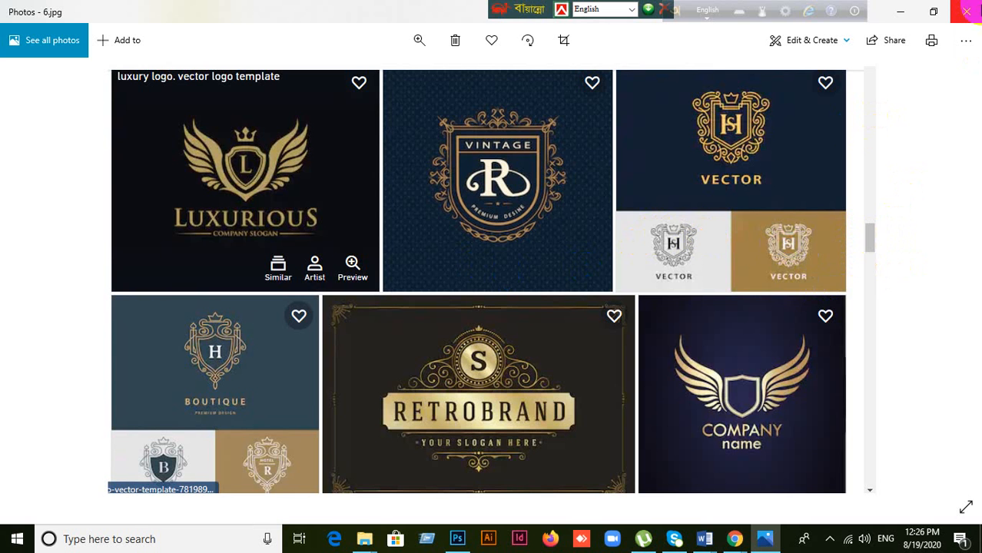
click(976, 9)
click(658, 180)
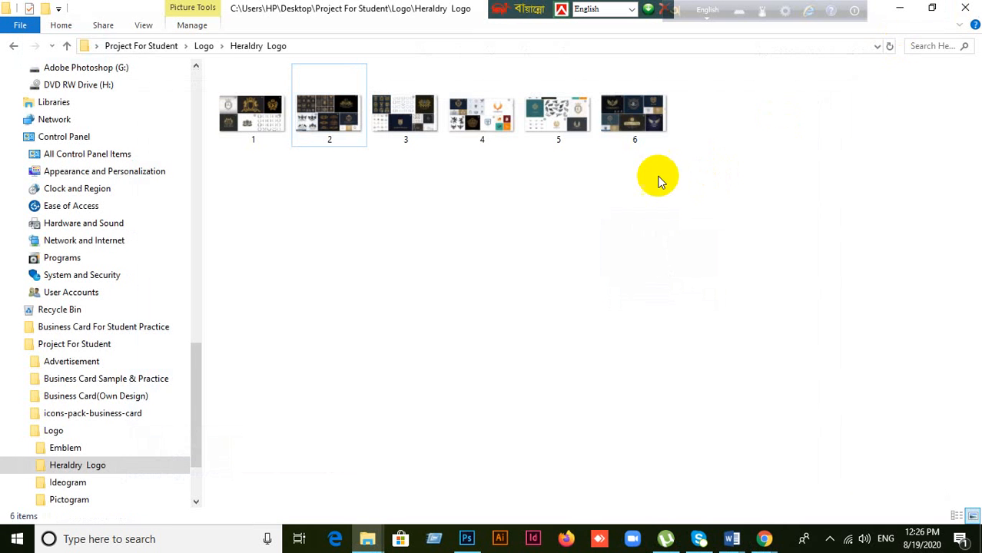
View images 4 and 5 in the Heraldry Logo folder again, closing each one.
click(477, 128)
double_click(476, 126)
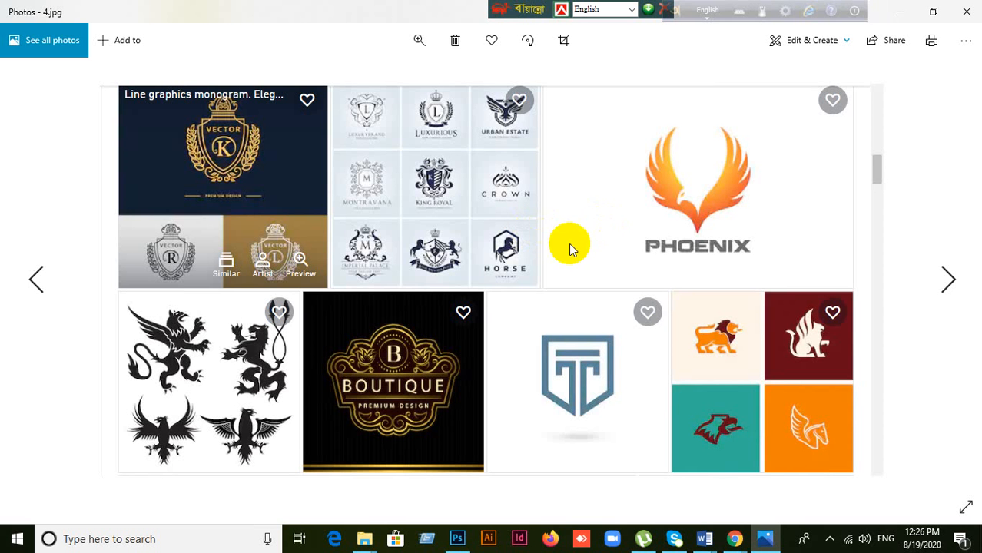
click(967, 10)
click(569, 132)
double_click(569, 132)
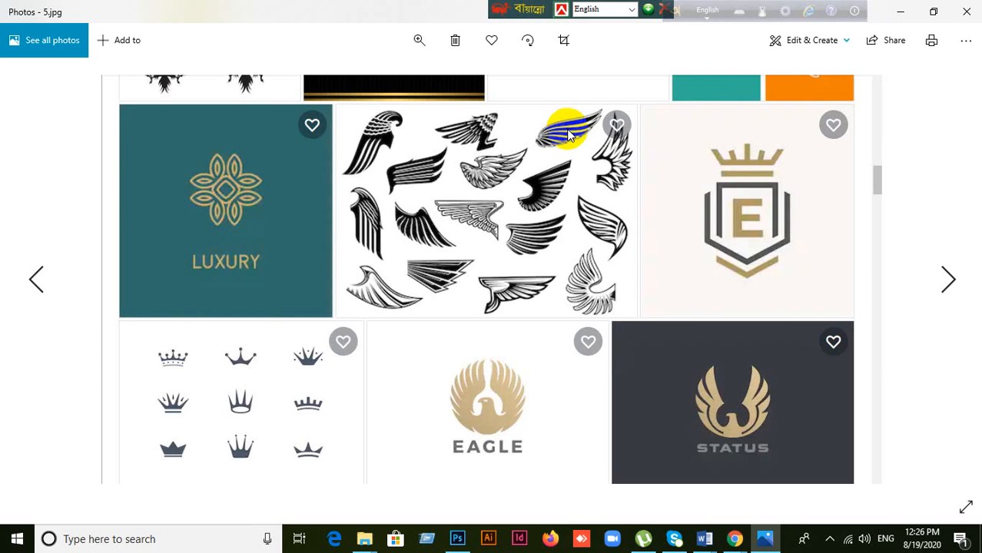
click(966, 12)
View heraldry image 6 and then image 1, closing each one.
click(638, 135)
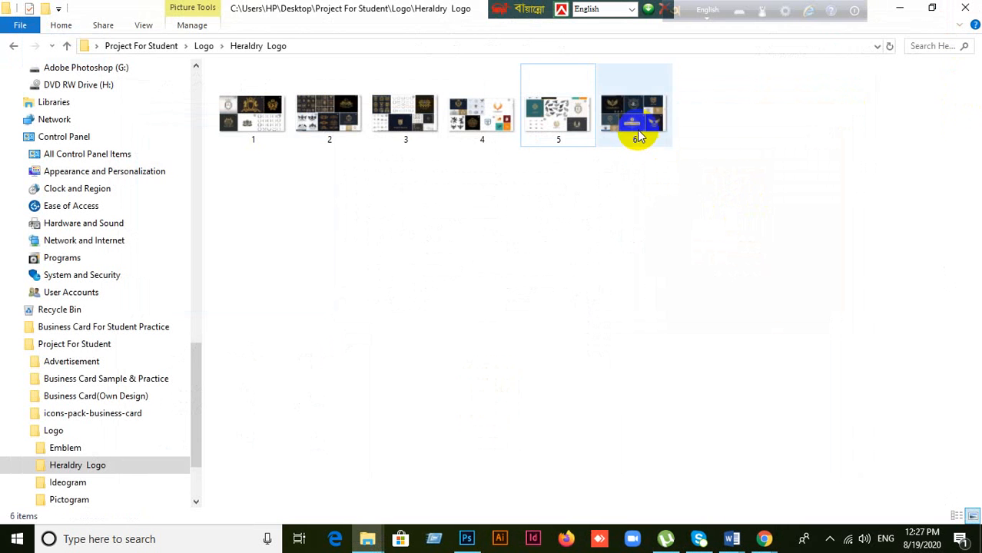
double_click(638, 135)
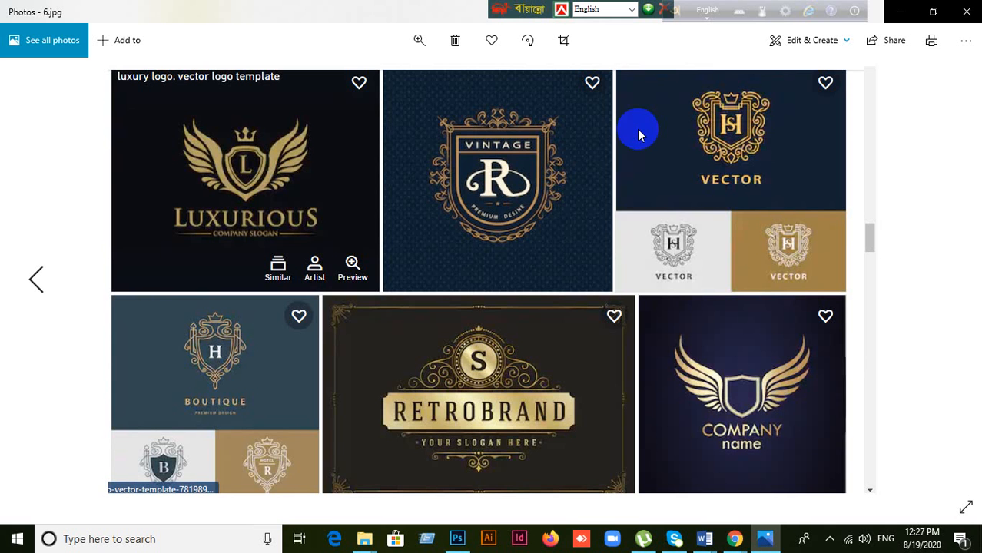
click(966, 12)
double_click(262, 111)
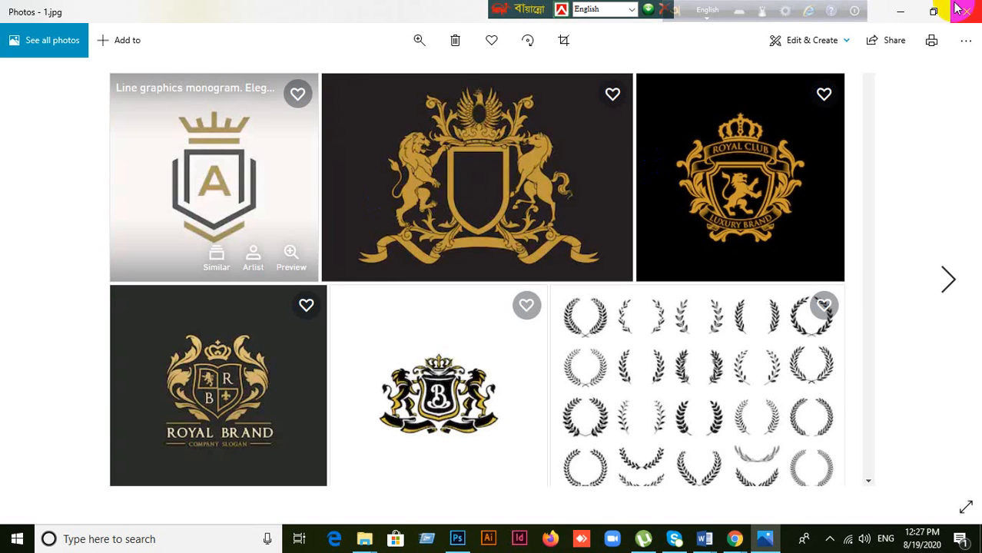
click(959, 14)
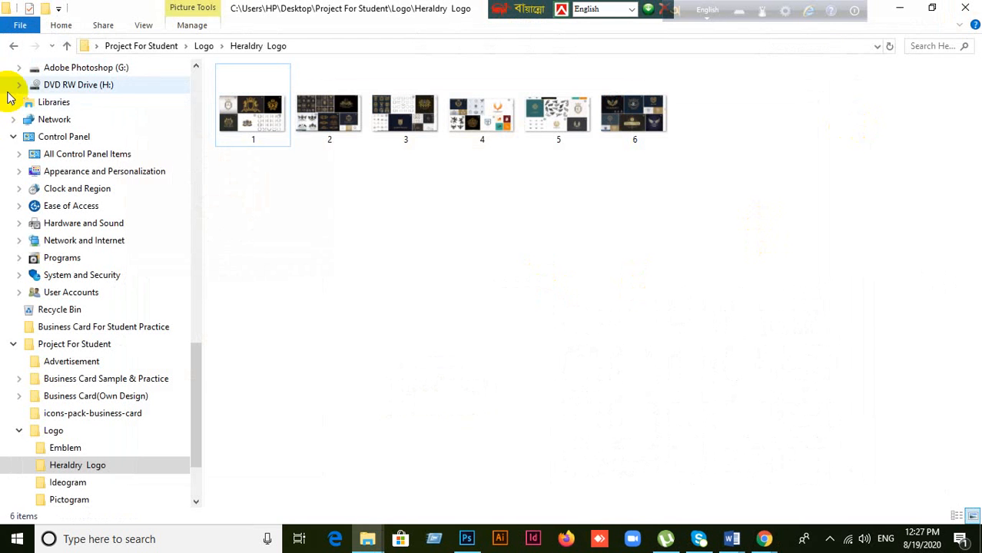
Return to the Logo folder, then switch to the Creative It(23.12.2019) document and review the Heraldry definition around Crocodile T-Shirt.
click(13, 47)
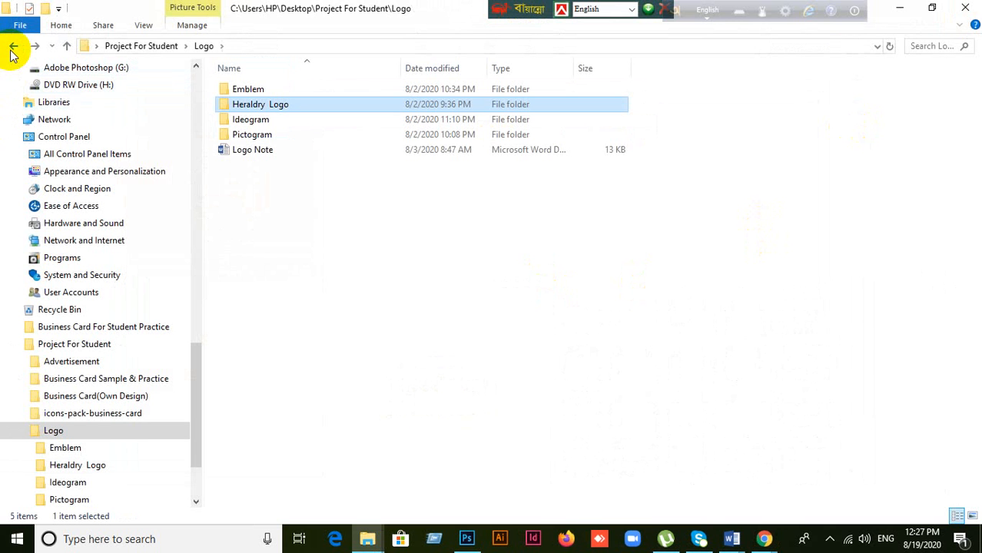
click(730, 538)
click(684, 504)
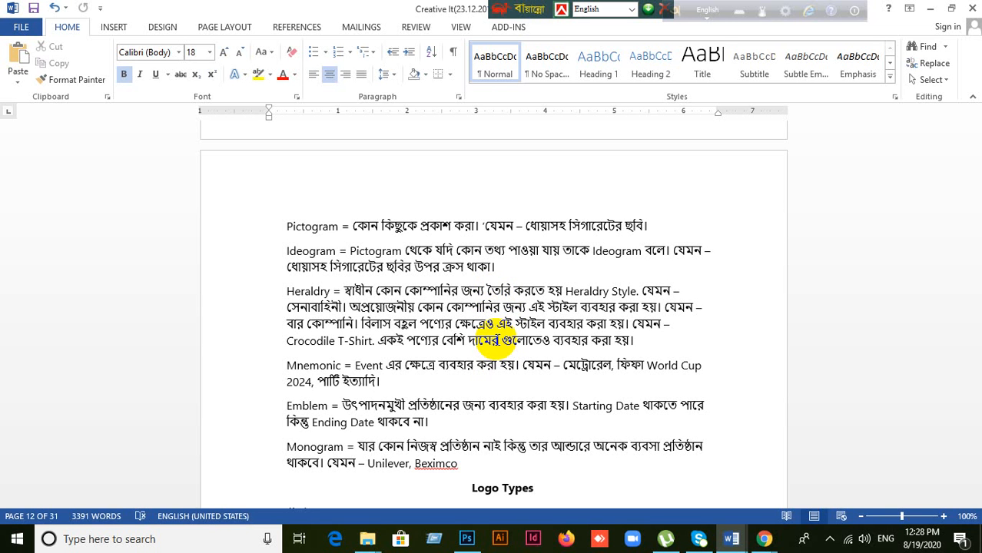
click(499, 341)
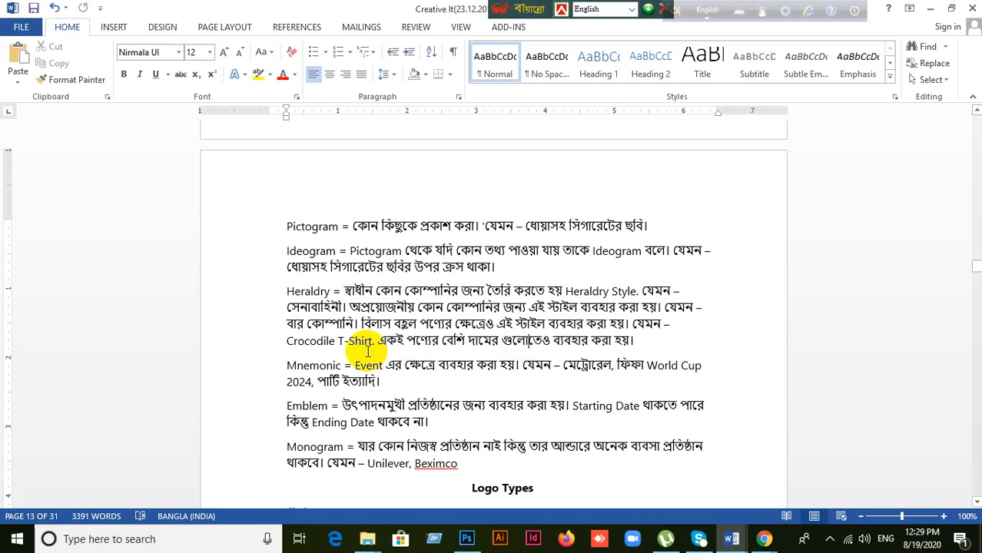
click(339, 340)
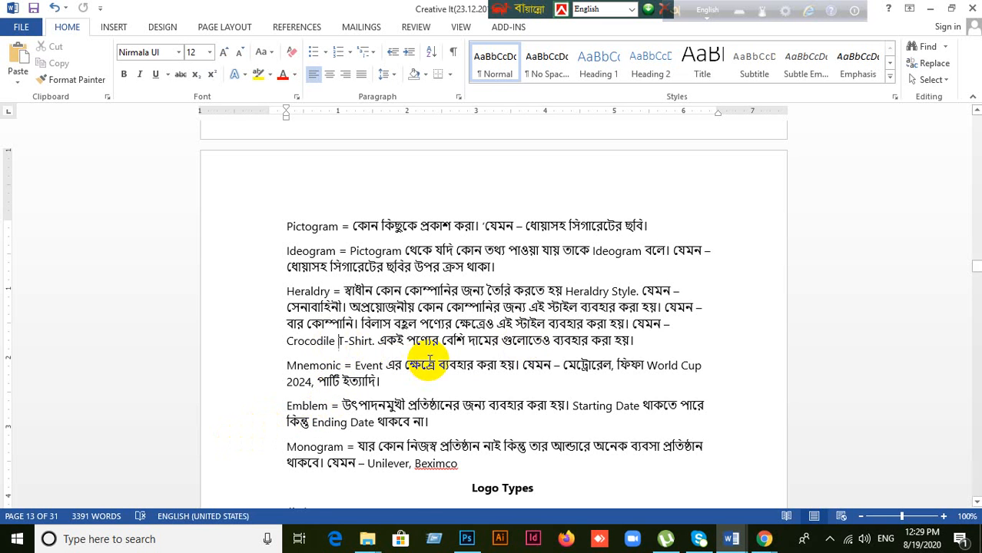
scroll(498, 373, down, 2)
scroll(498, 372, up, 1)
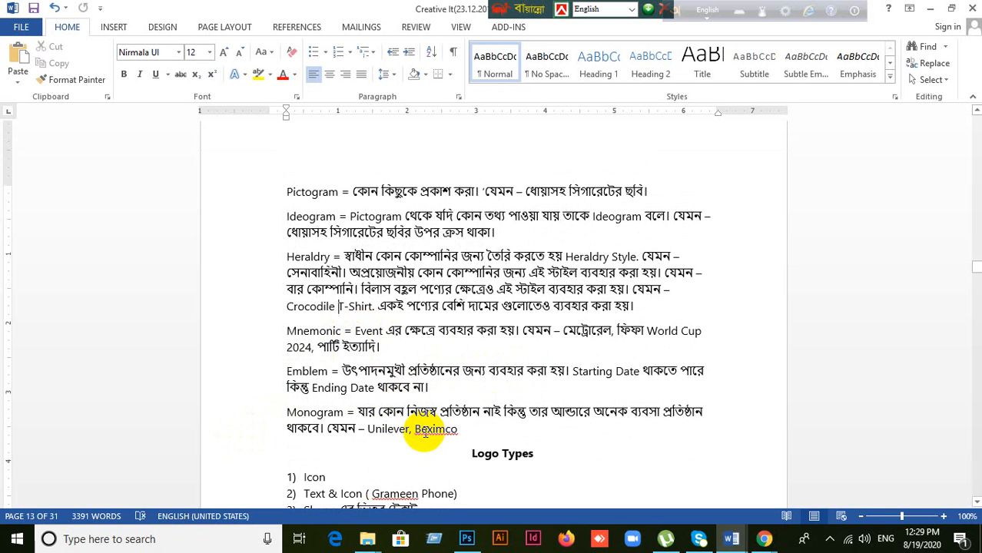
Minimize the Word document and switch to the Google Meet window in Chrome to check on the class.
click(930, 9)
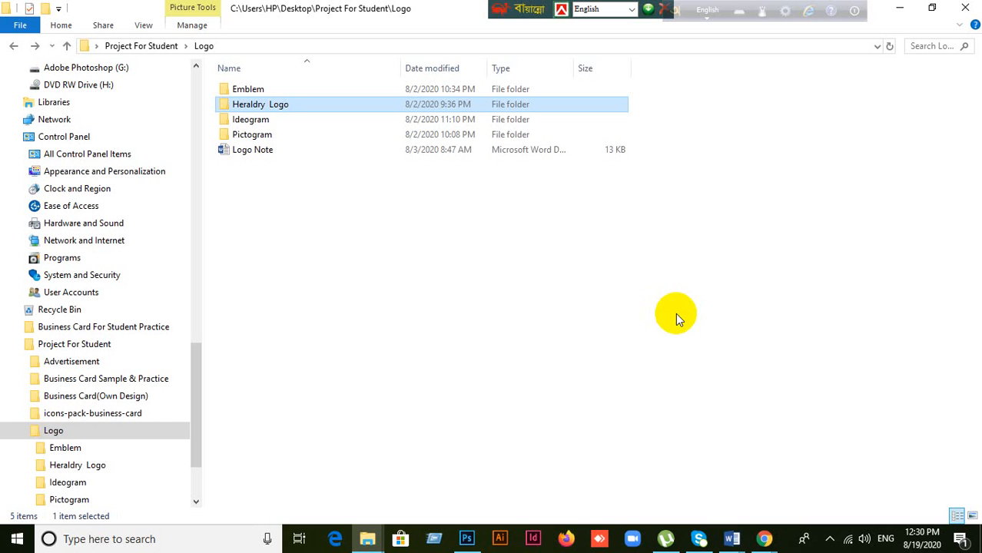
mouse_move(764, 539)
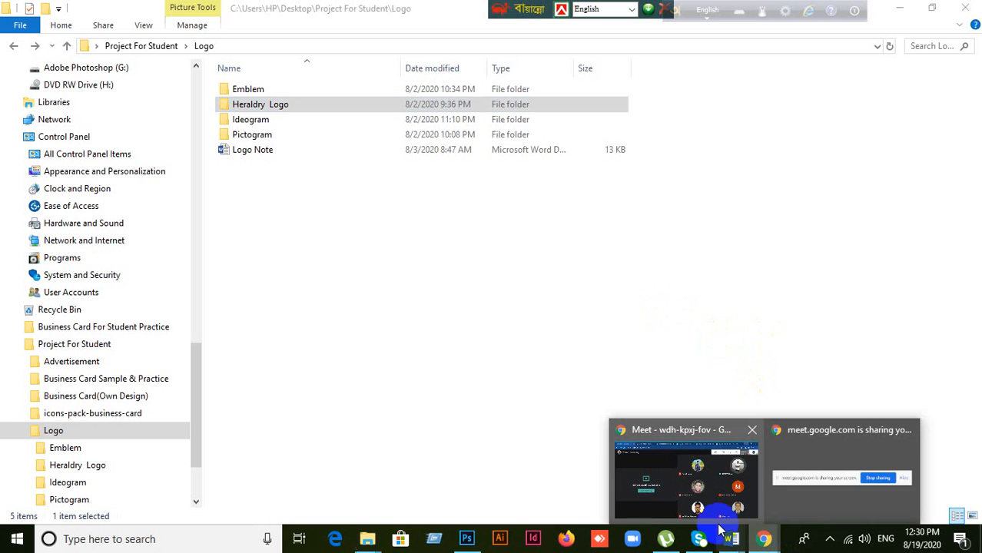
click(644, 465)
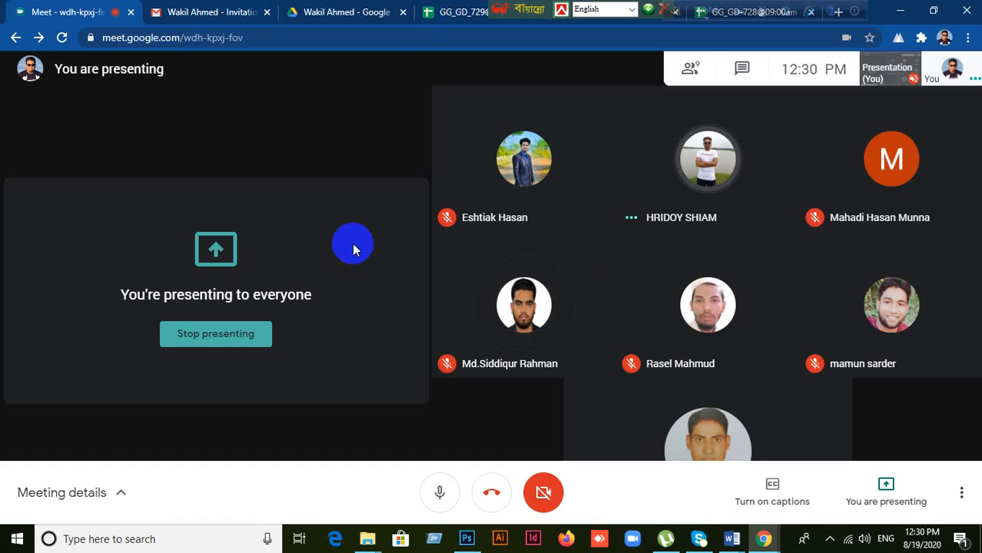
click(467, 539)
click(468, 542)
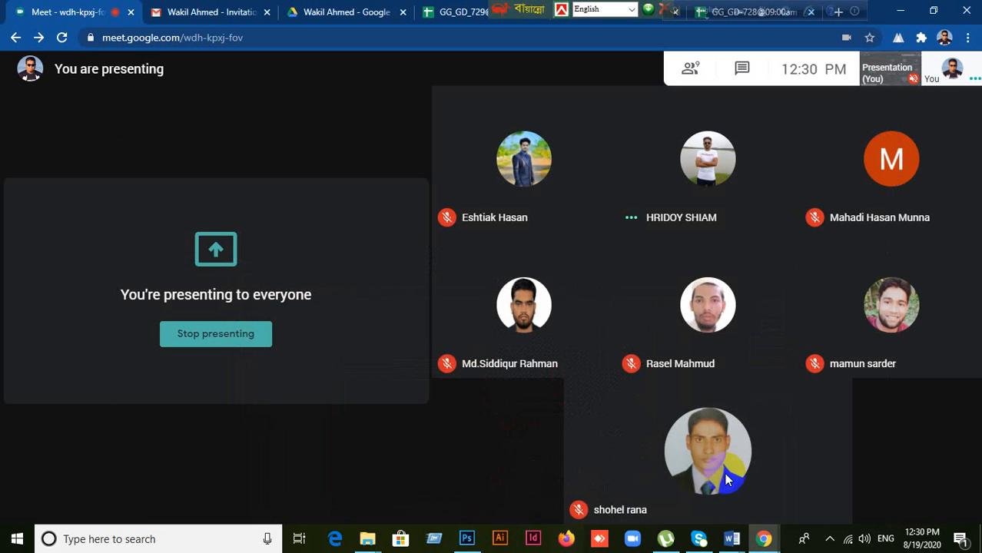
Switch back to the Creative It(23.12.2019) document and review the Mnemonic logo definition.
mouse_move(728, 544)
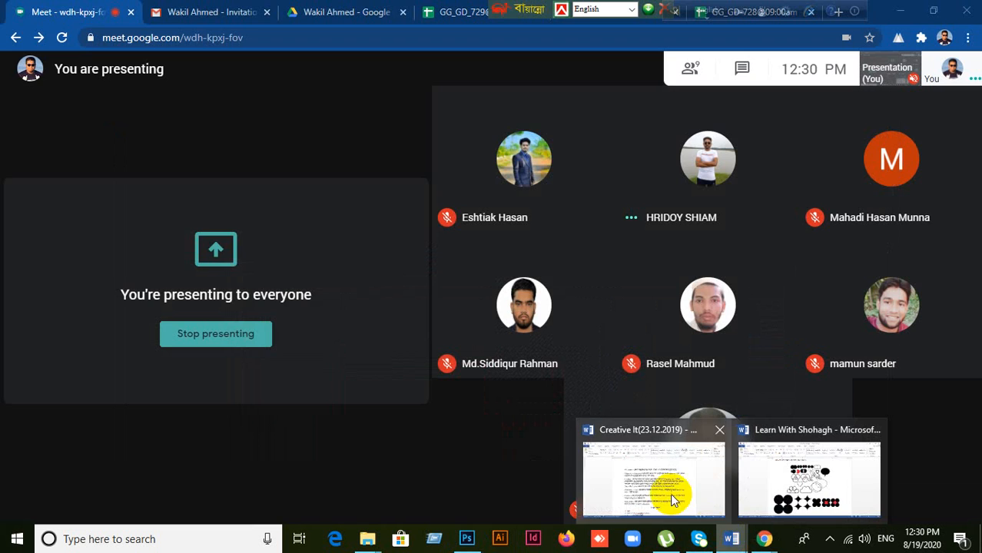
click(670, 494)
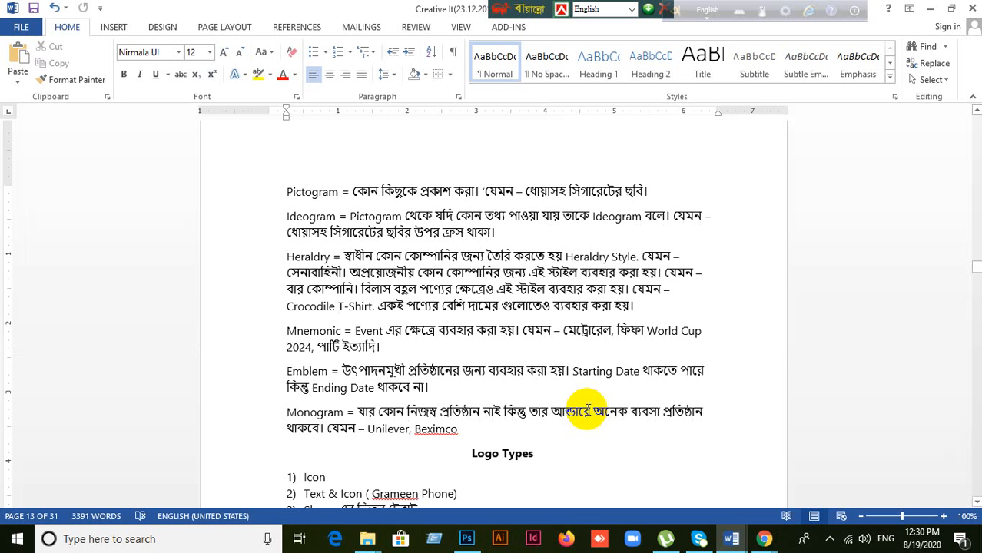
scroll(586, 411, up, 1)
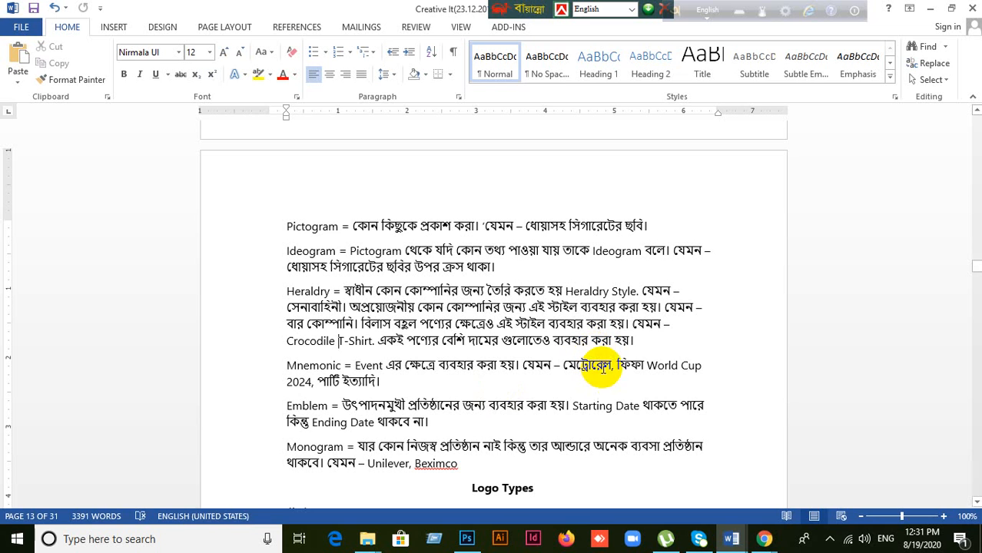
click(632, 393)
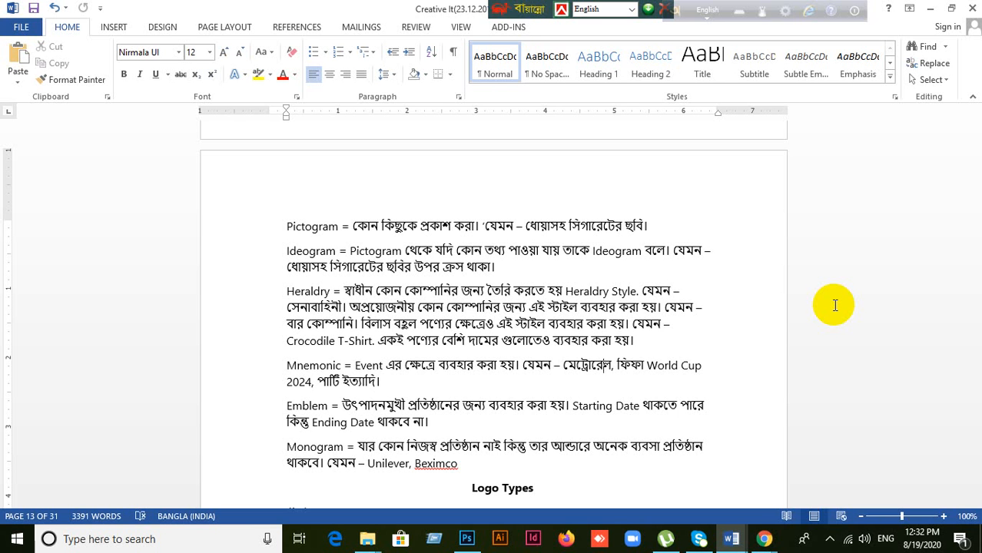
Switch to the Logo folder in File Explorer and select the Logo Note document.
mouse_move(368, 538)
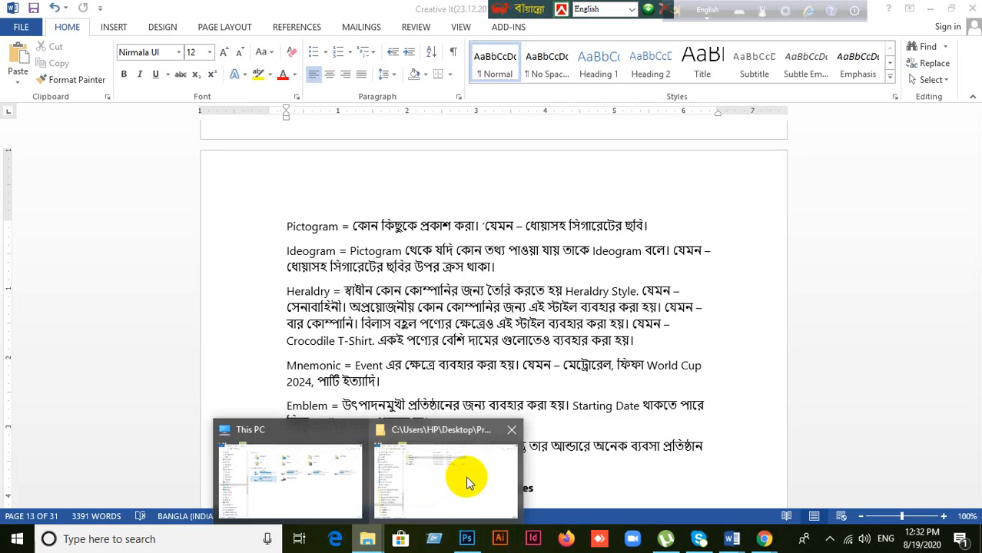
click(469, 482)
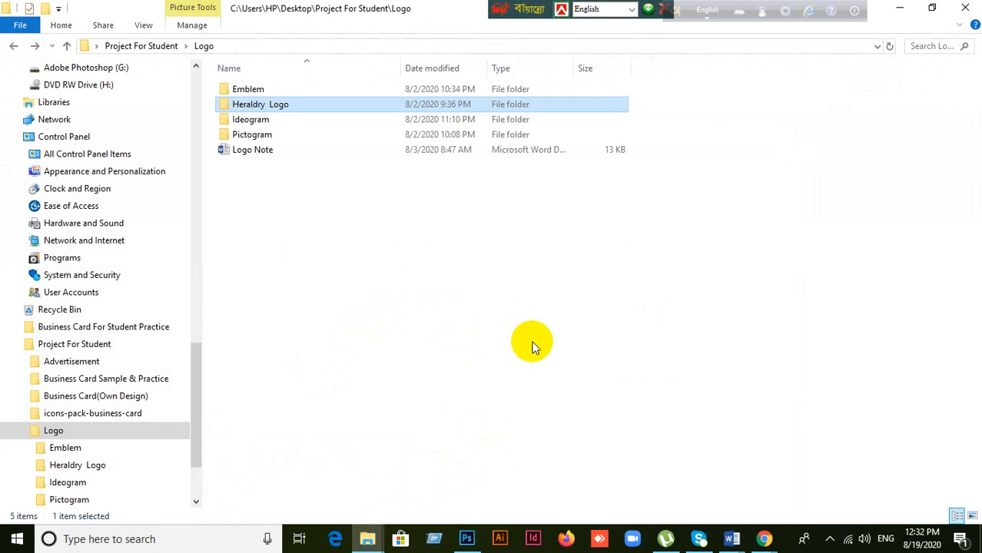
click(269, 149)
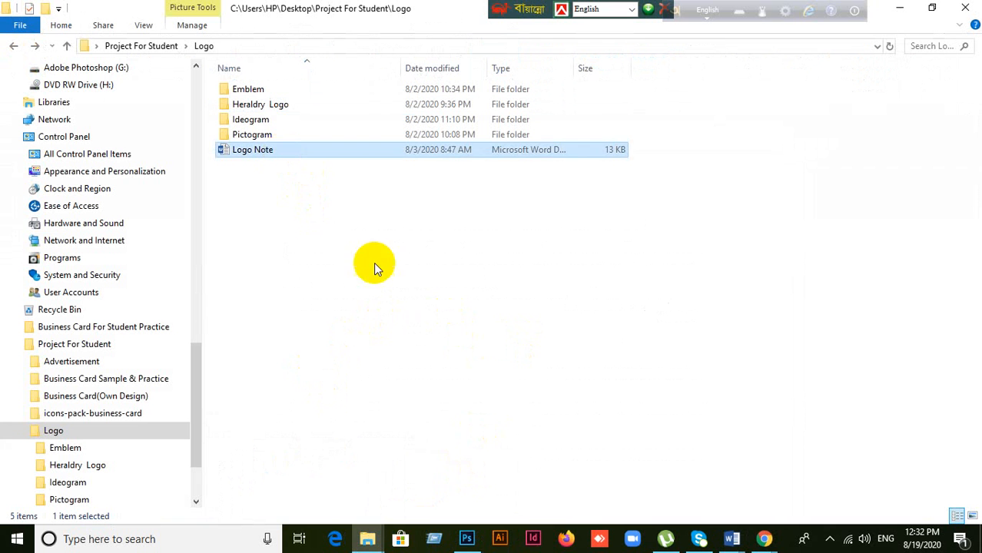
Switch to the Google Meet window in Chrome and move the two floating language toolbars away from the browser tabs they cover.
click(458, 320)
mouse_move(765, 539)
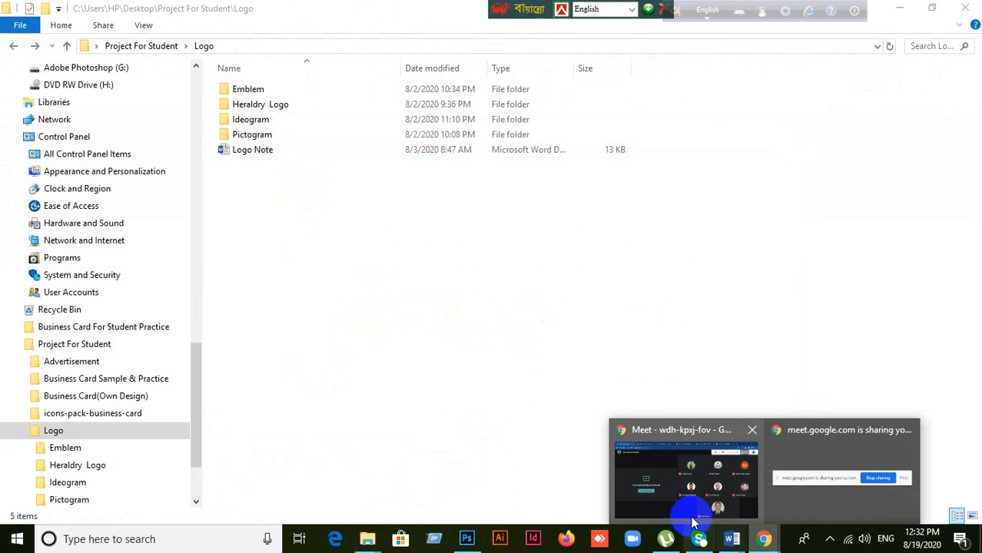
click(664, 479)
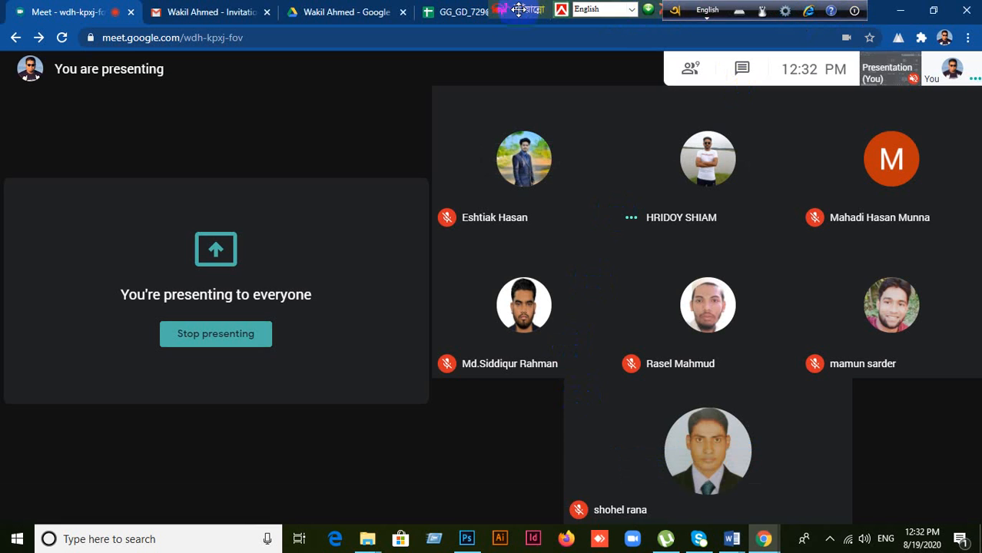
drag(521, 10, 336, 10)
drag(677, 12, 433, 13)
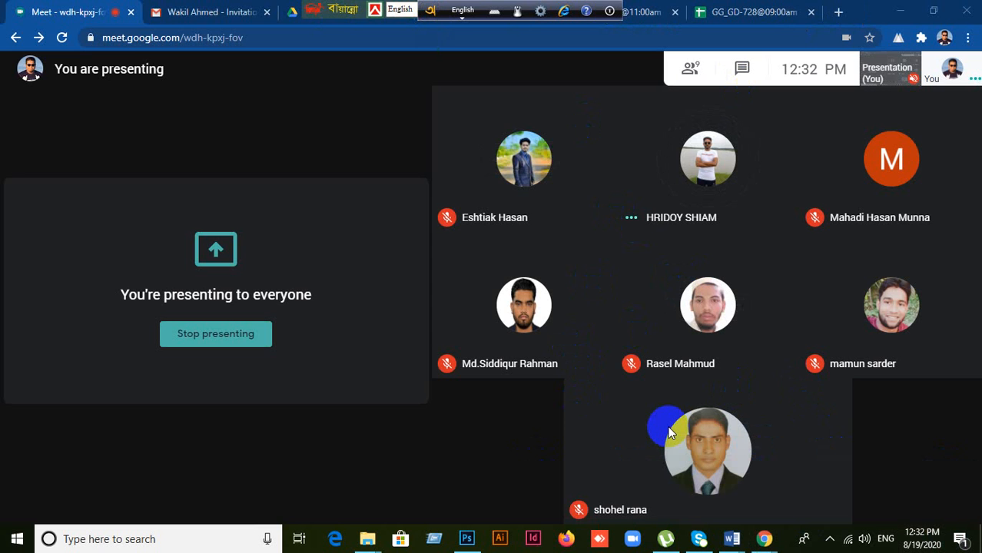
Switch to the Creative It(23.12.2019) document and review the logo style definitions, checking the Logo folder in between.
mouse_move(732, 536)
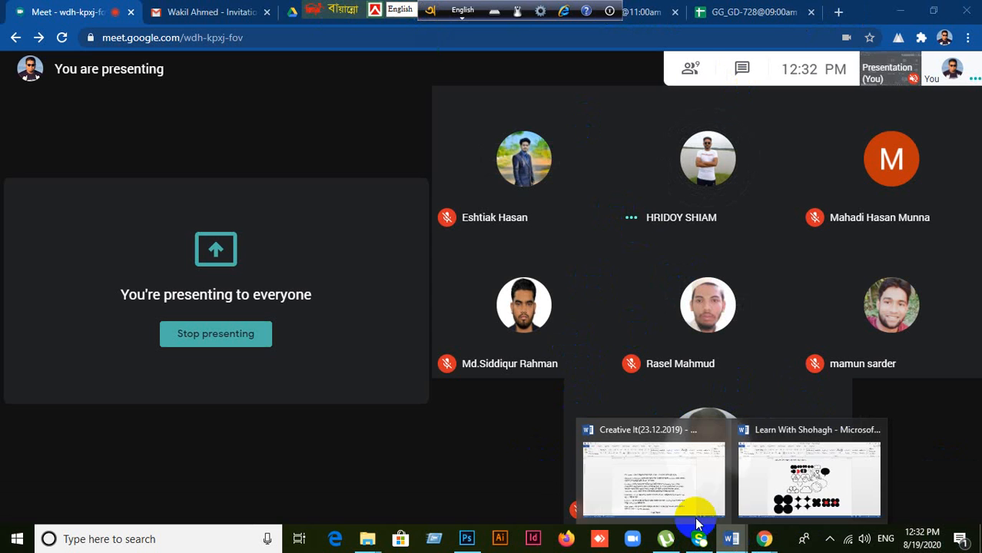
click(659, 492)
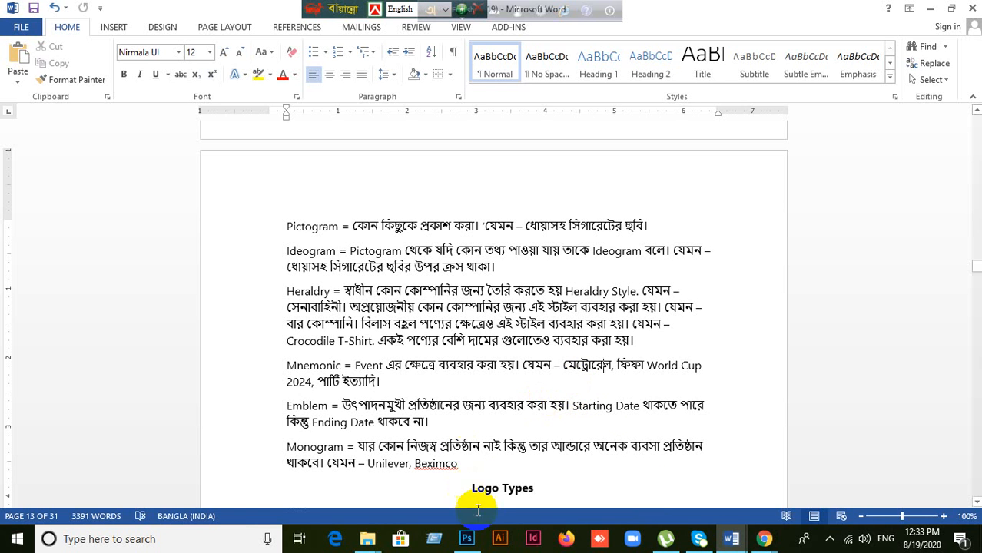
click(367, 540)
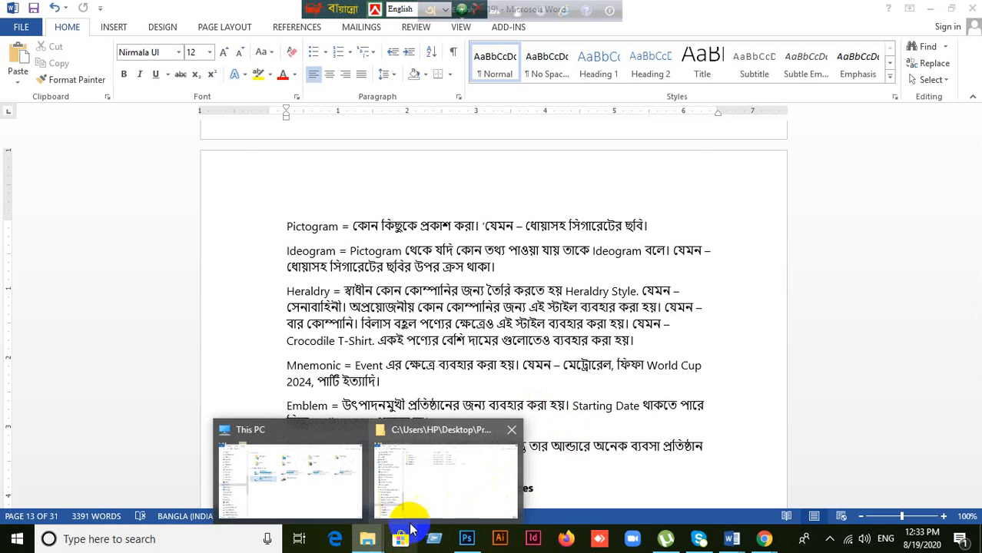
click(421, 505)
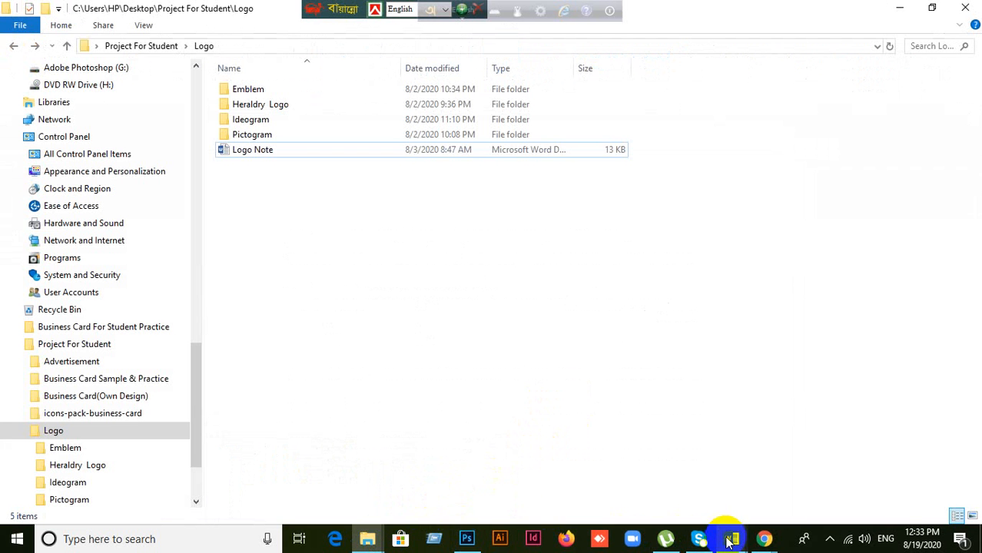
mouse_move(732, 540)
click(688, 484)
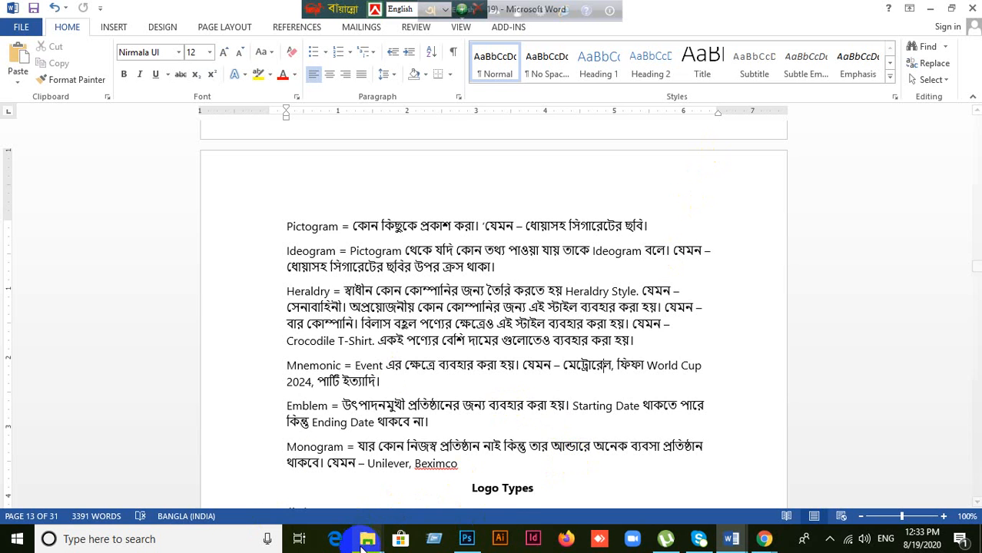
Switch to the Logo folder, open its Emblem subfolder and view the 8-min-1 image.
mouse_move(363, 547)
click(420, 498)
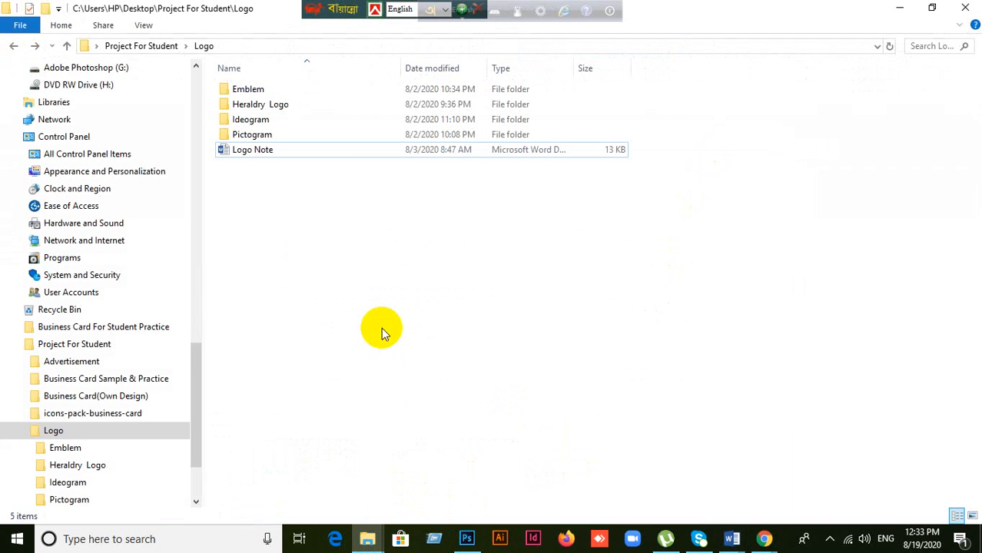
click(243, 92)
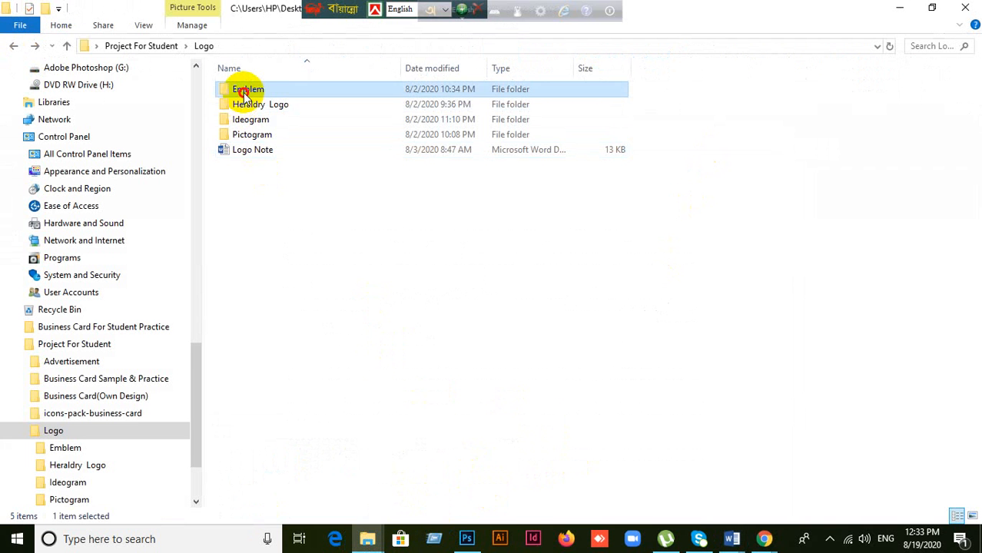
double_click(245, 92)
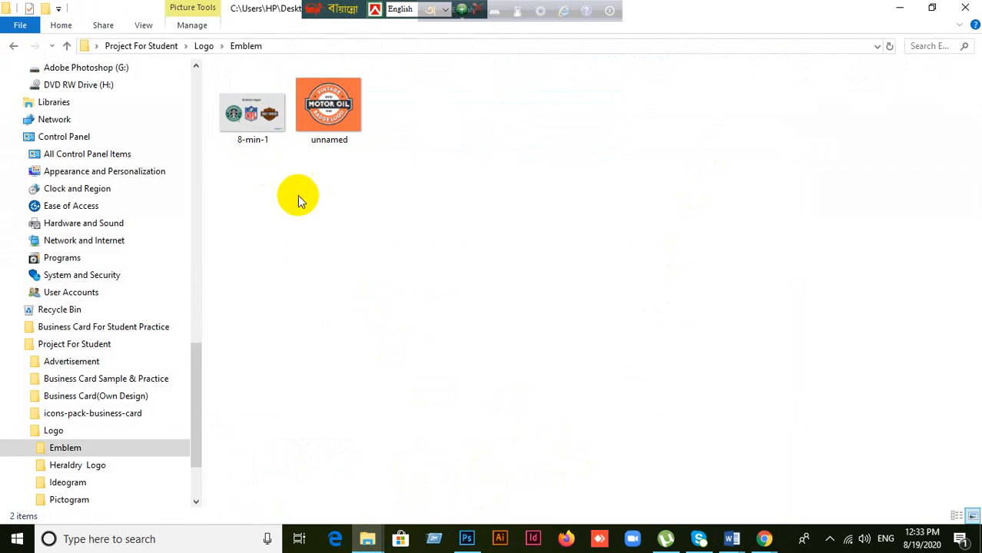
double_click(250, 123)
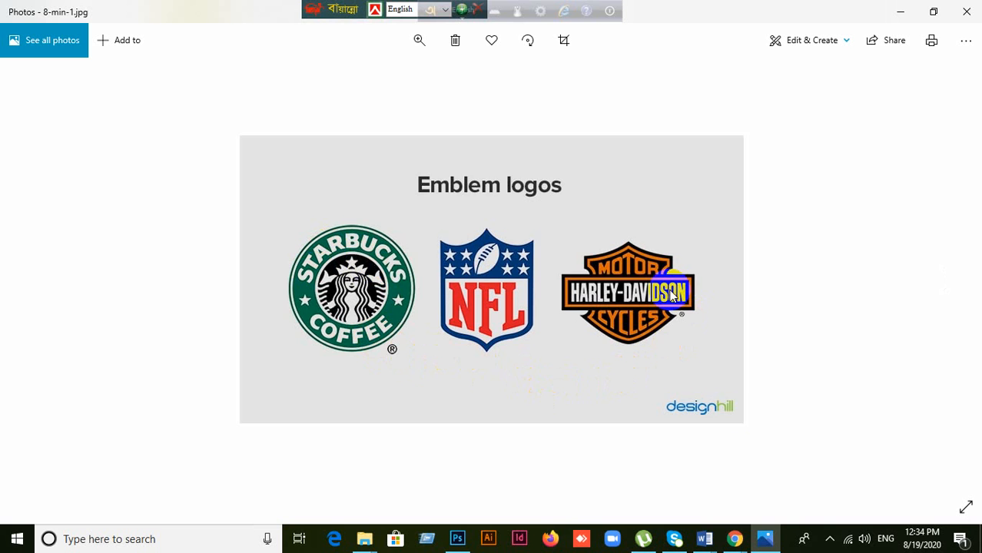
Compare the 8-min-1 and unnamed emblem logo images by moving between them, and close the photo viewer.
click(951, 280)
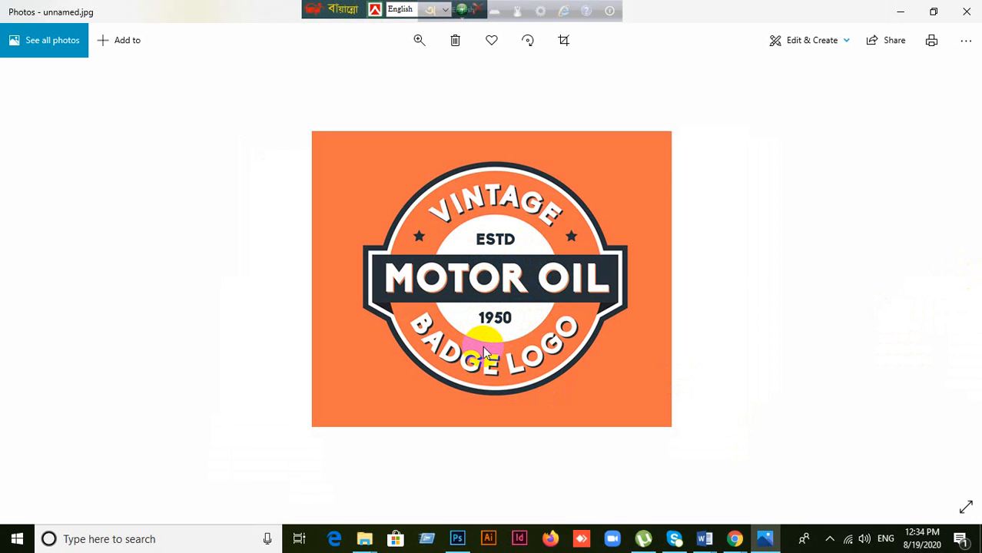
click(26, 270)
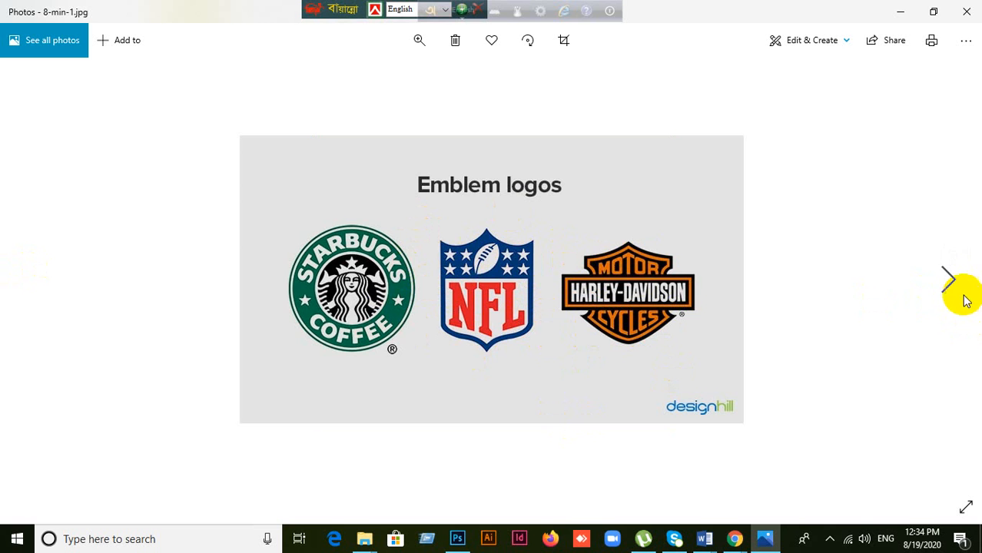
click(951, 281)
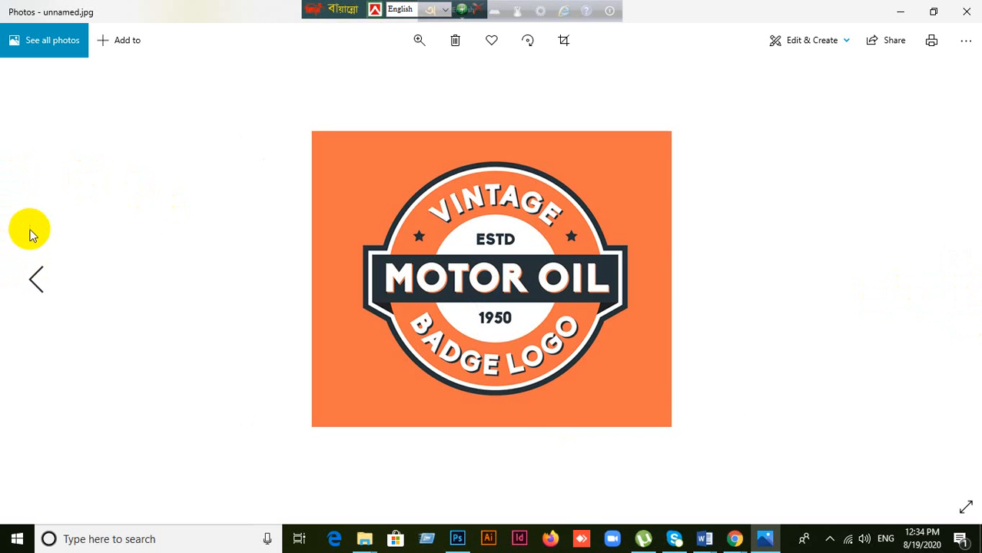
click(30, 293)
click(953, 279)
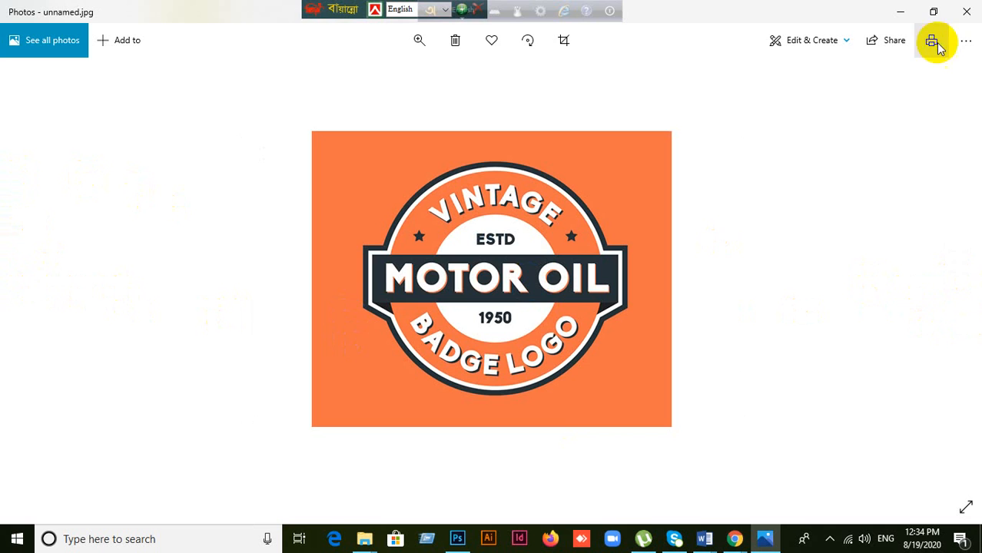
click(966, 11)
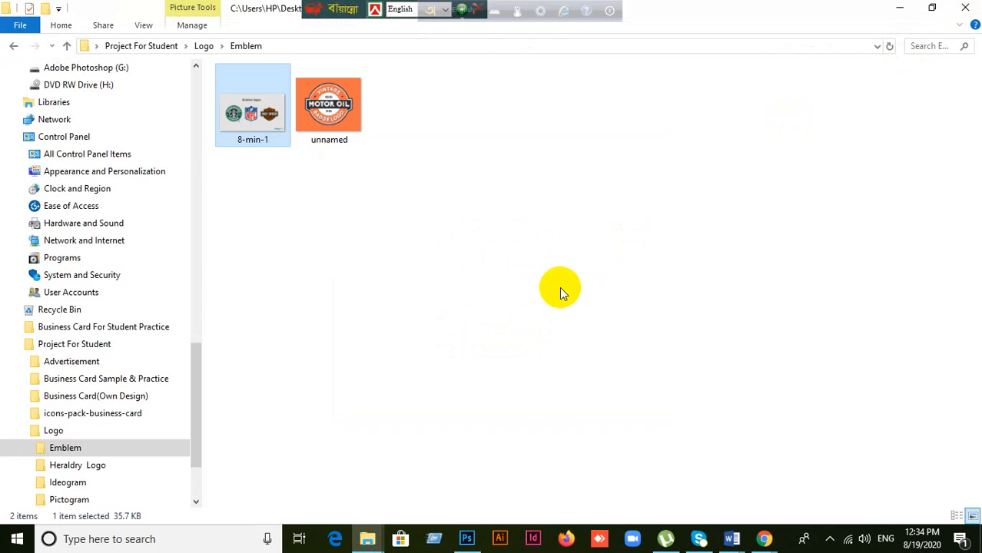
Return to the Logo folder and switch to the Creative It(23.12.2019) document to review the Emblem and Monogram definitions.
click(14, 47)
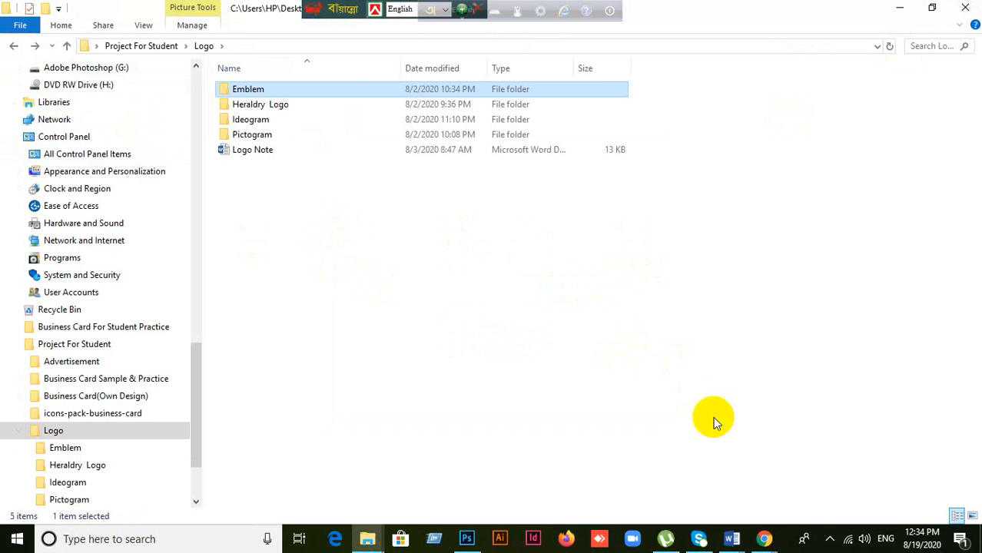
click(731, 539)
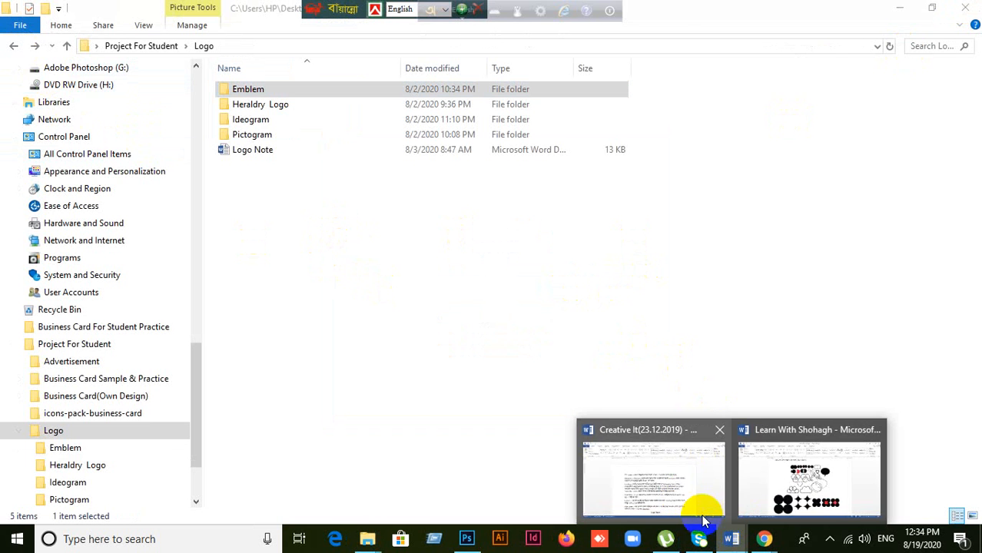
click(670, 468)
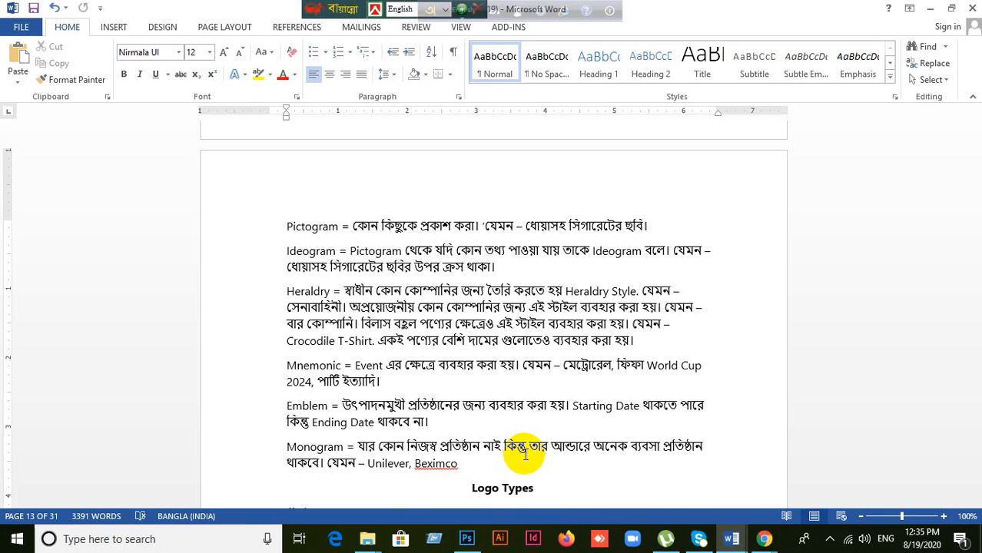
Switch back to the Logo folder and point out the Pictogram, Ideogram and Heraldry Logo subfolders.
mouse_move(371, 542)
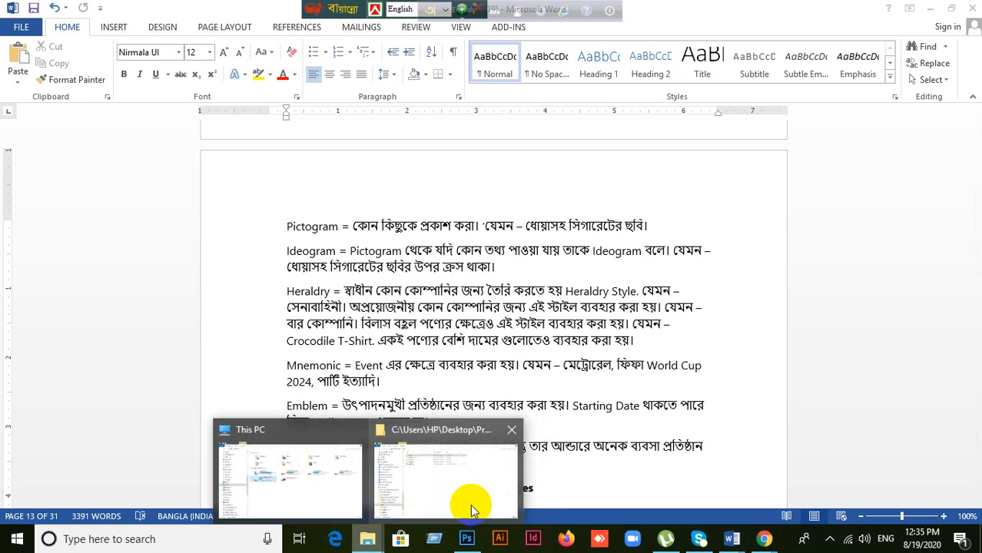
click(470, 504)
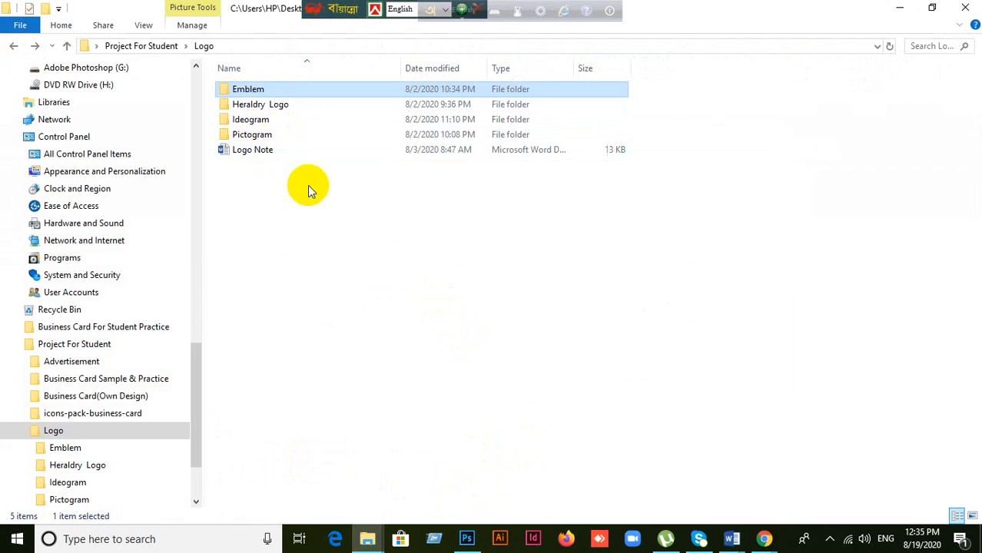
click(321, 215)
click(269, 136)
click(265, 120)
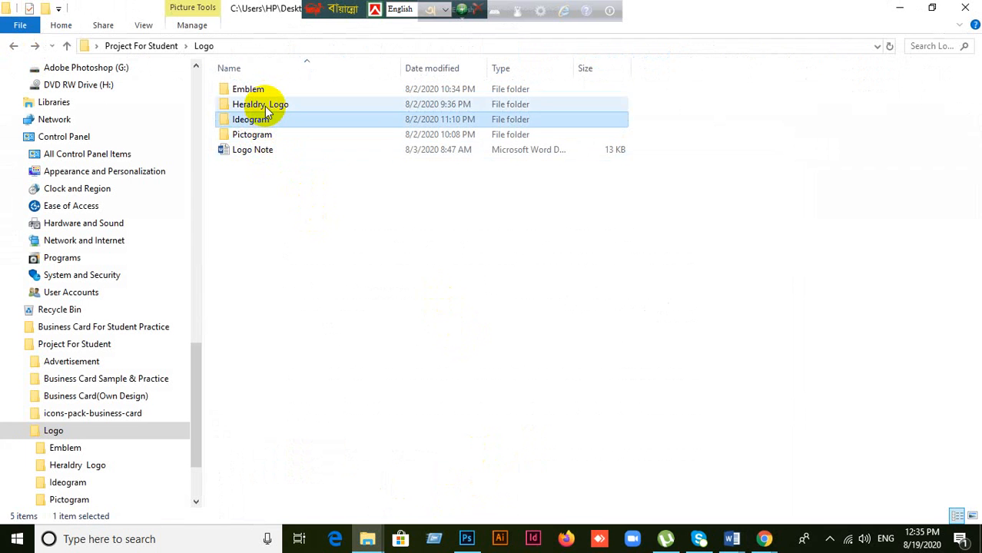
click(267, 108)
click(259, 120)
click(266, 136)
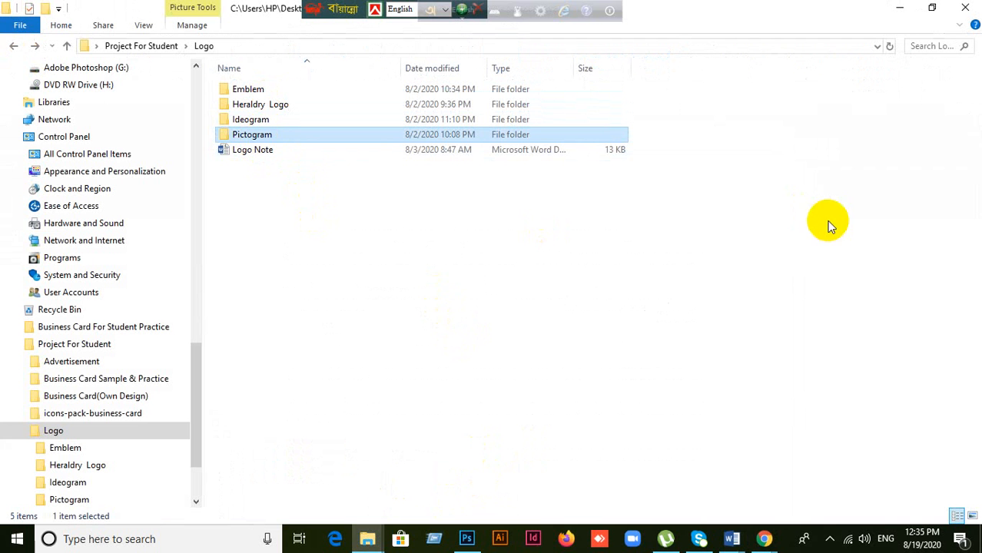
Switch to the Google Meet window in Chrome and move the floating language toolbars off the later browser tabs.
click(764, 538)
click(686, 482)
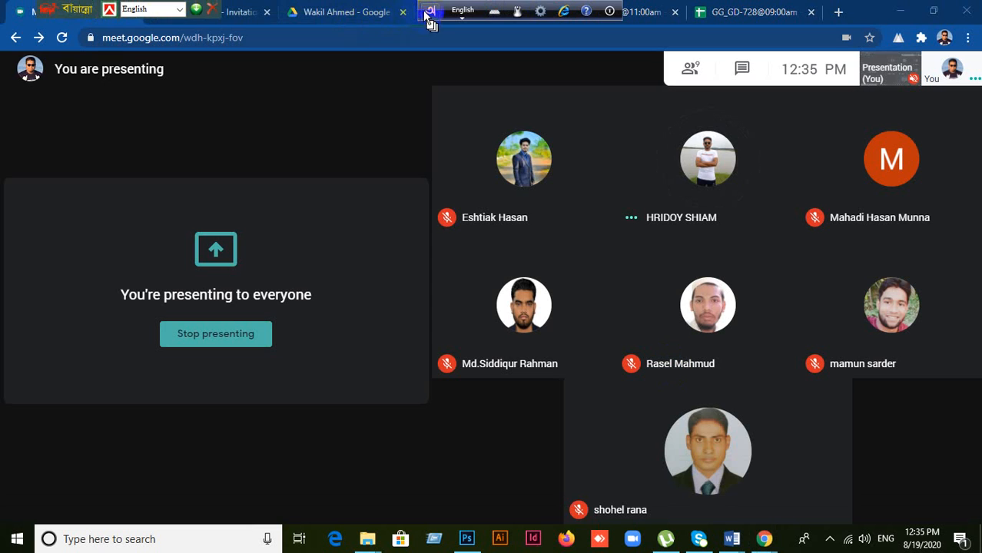
drag(430, 12, 88, 12)
Open Google in a new browser tab and search for Beximco.
click(843, 11)
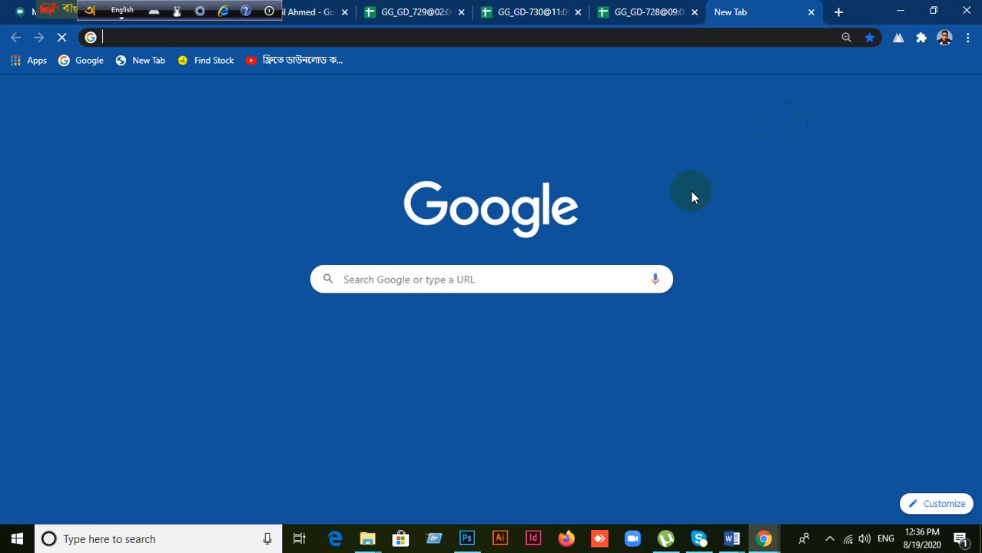
click(504, 357)
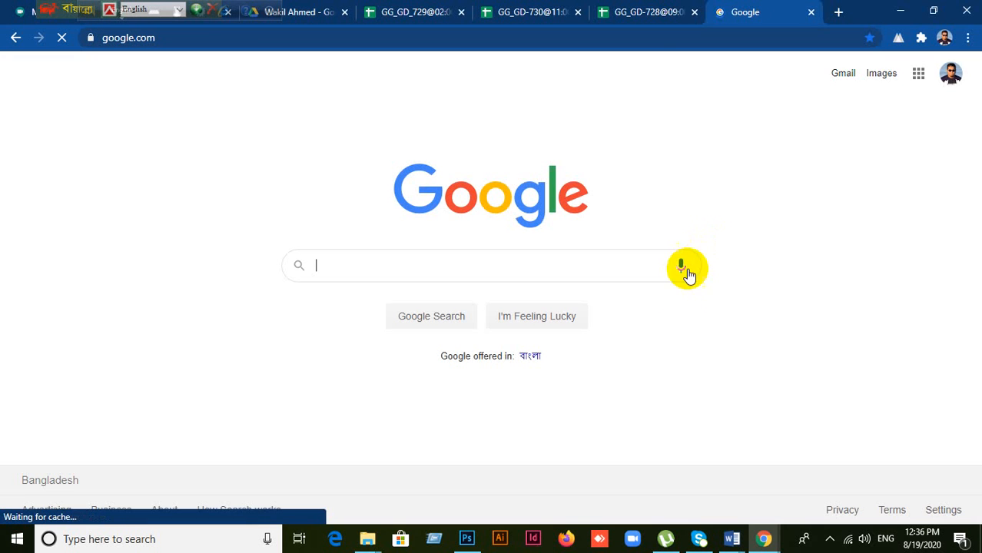
text(Bexi)
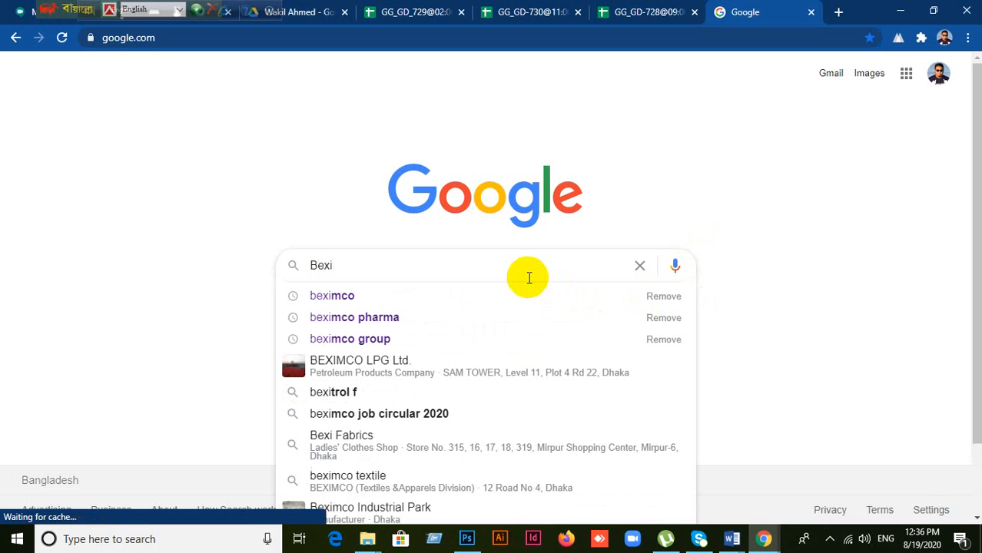
text(mco)
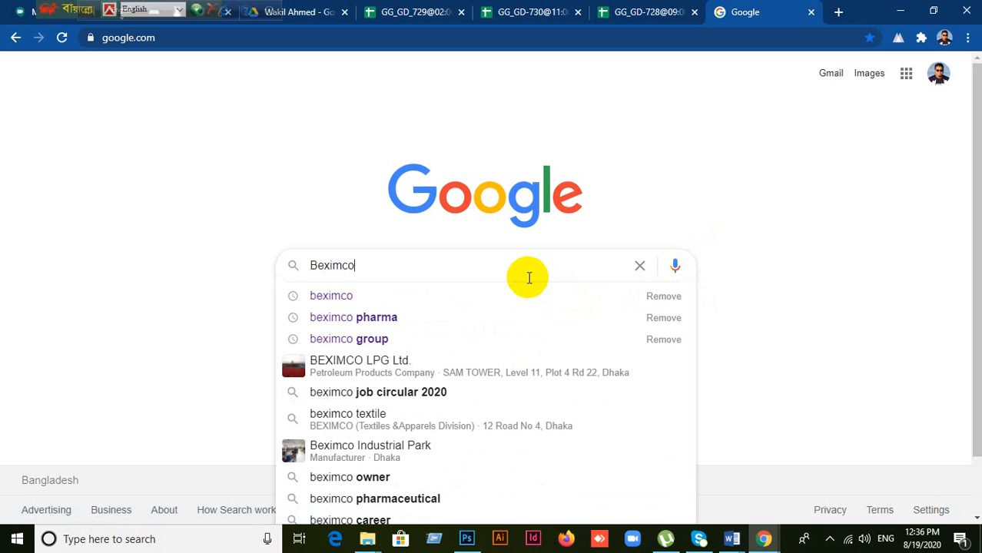
key(Return)
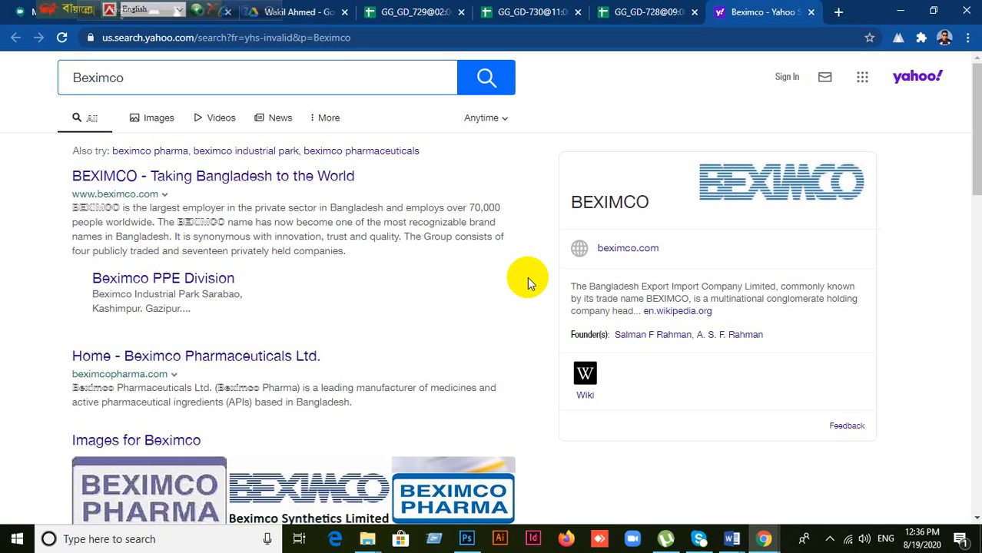
Show the image results for Beximco, preview the striped BEXIMCO logo, close the preview and browse further images.
click(119, 154)
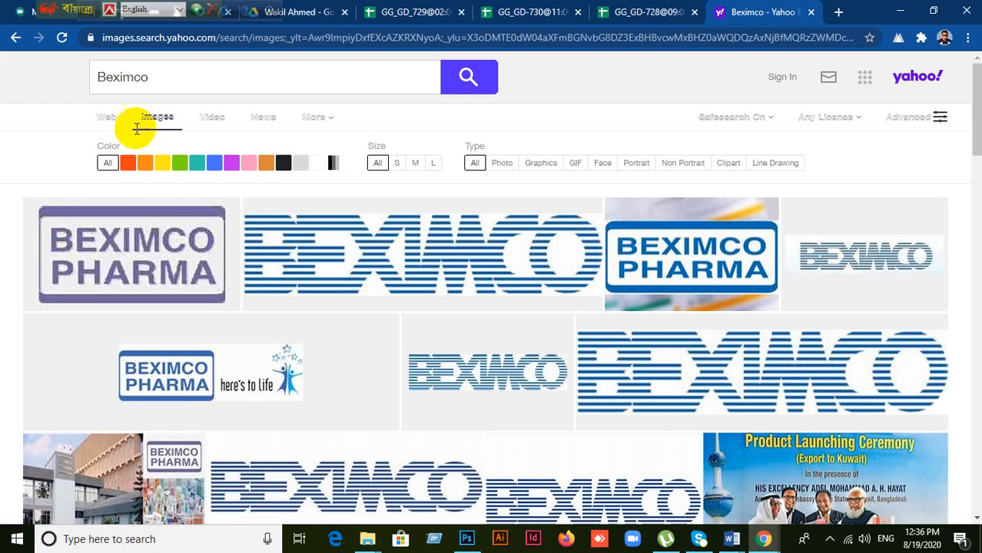
click(365, 264)
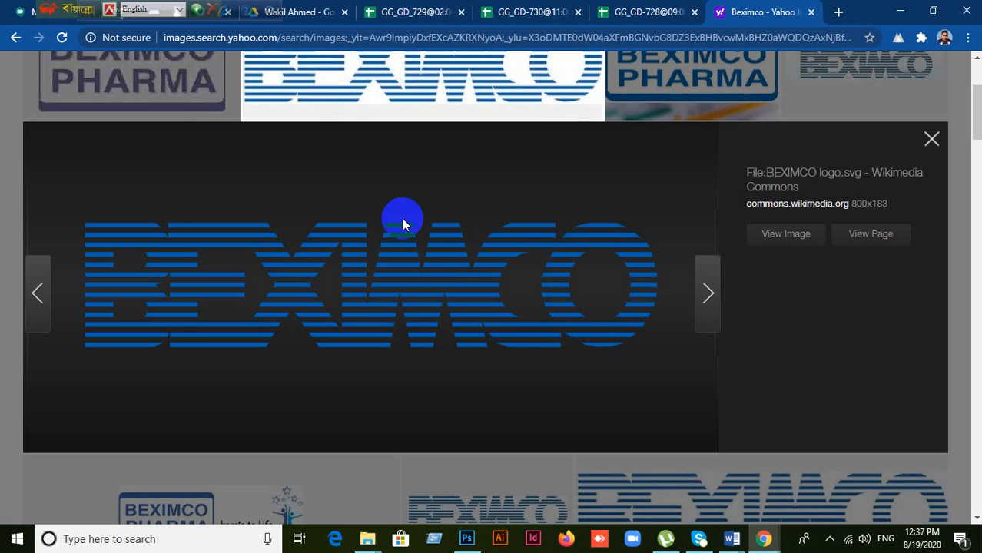
click(932, 143)
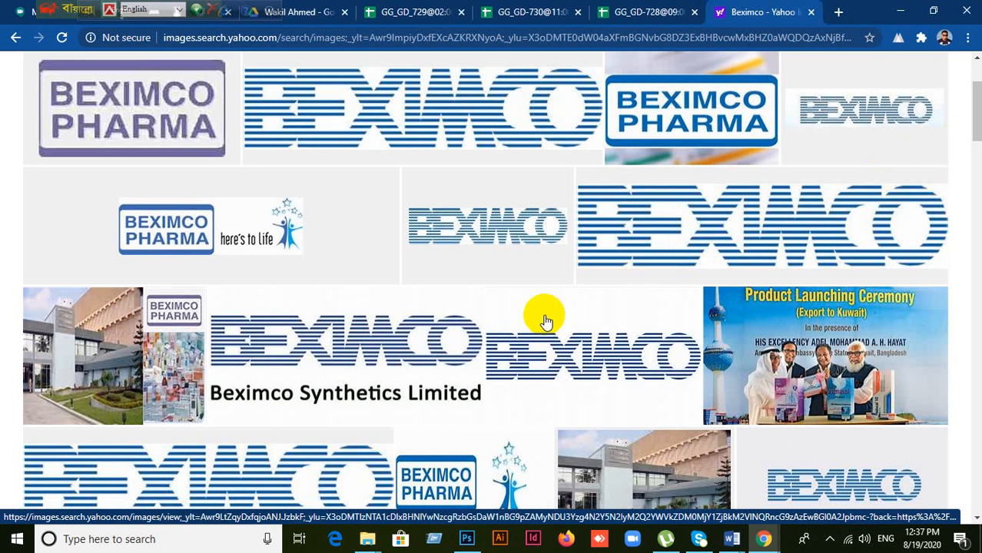
scroll(533, 296, down, 4)
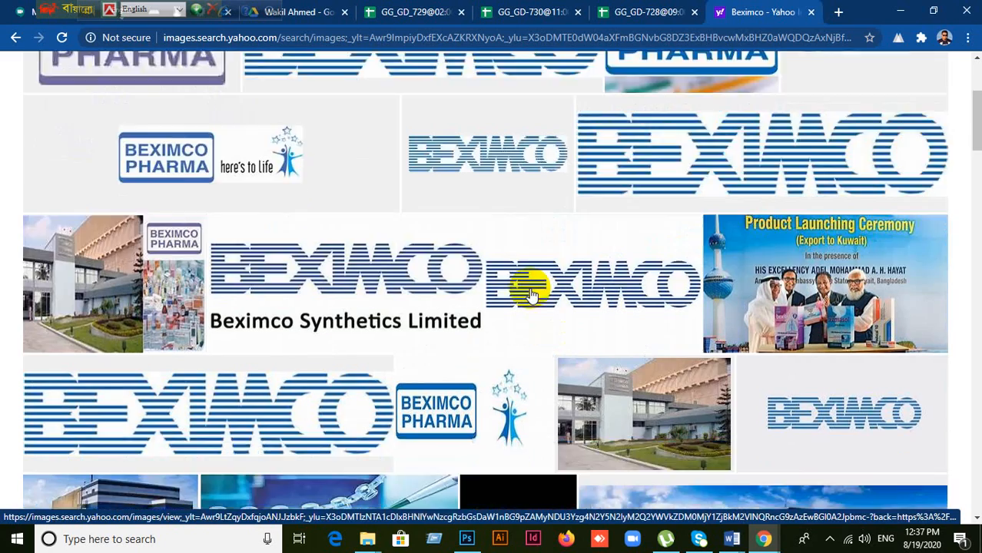
scroll(531, 296, down, 4)
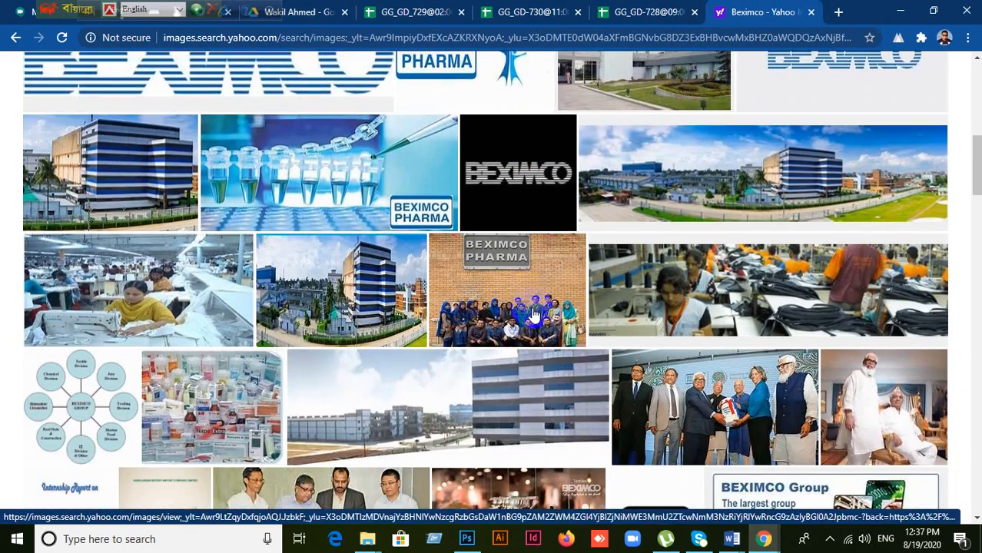
Finish browsing the Beximco image results, move the floating language toolbars off the first browser tabs and switch to the Gmail tab.
scroll(542, 319, up, 2)
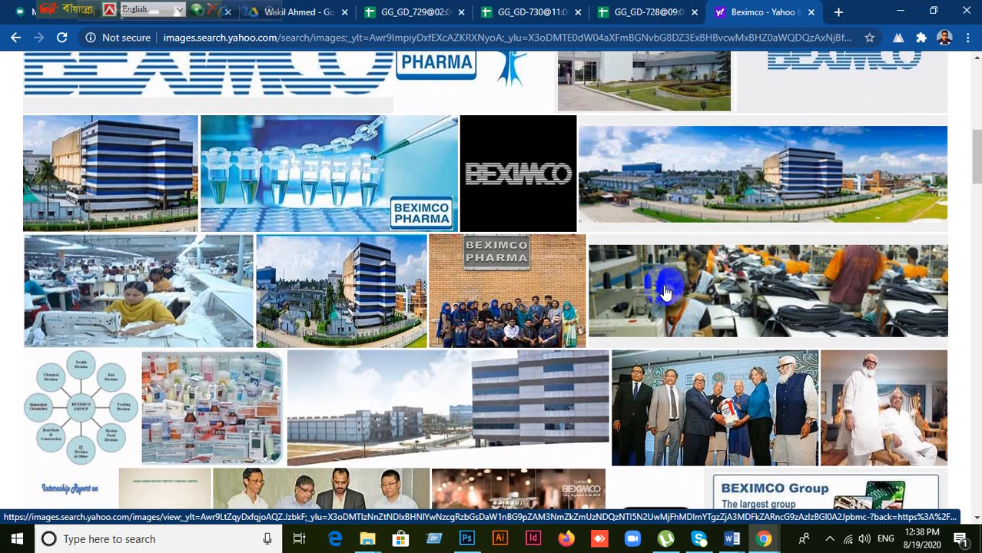
scroll(661, 296, up, 2)
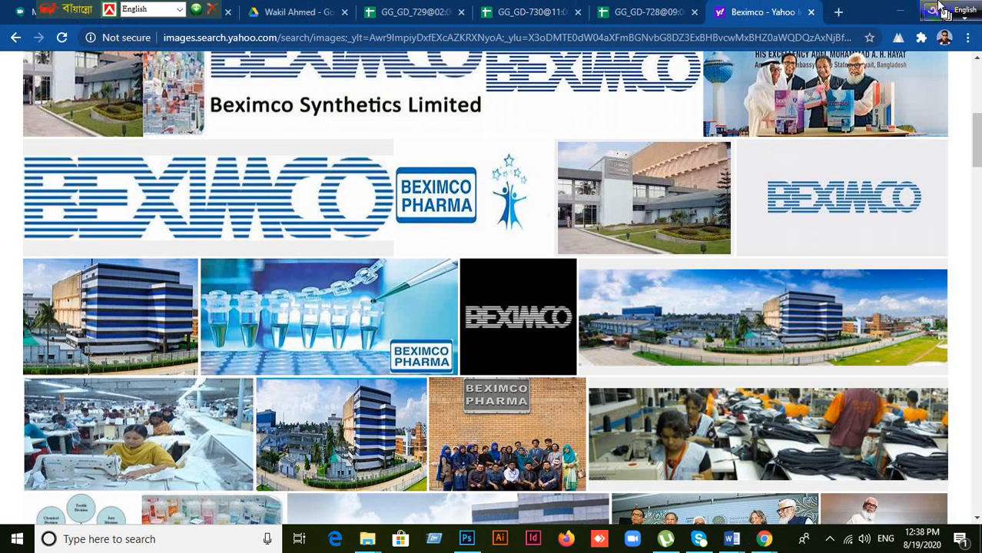
drag(104, 10, 843, 9)
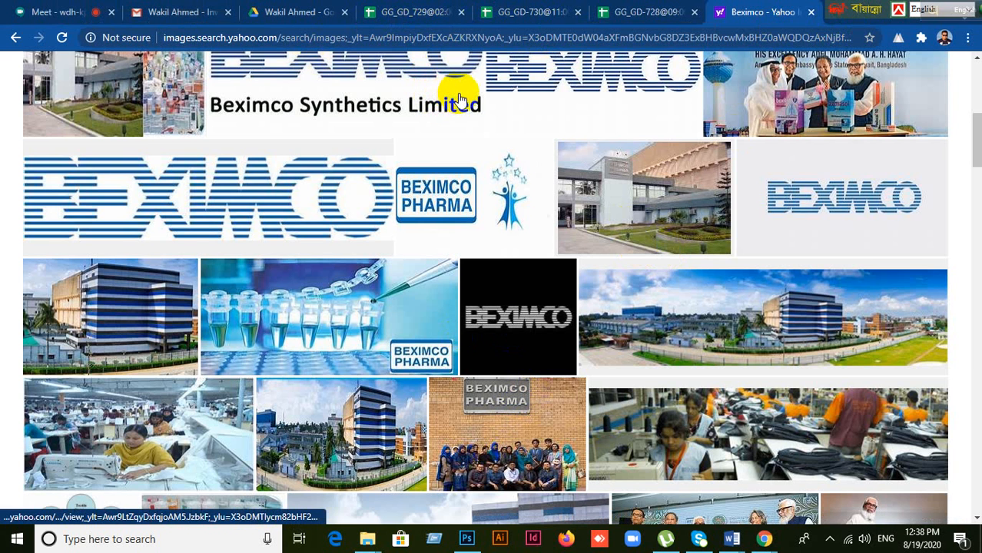
click(173, 11)
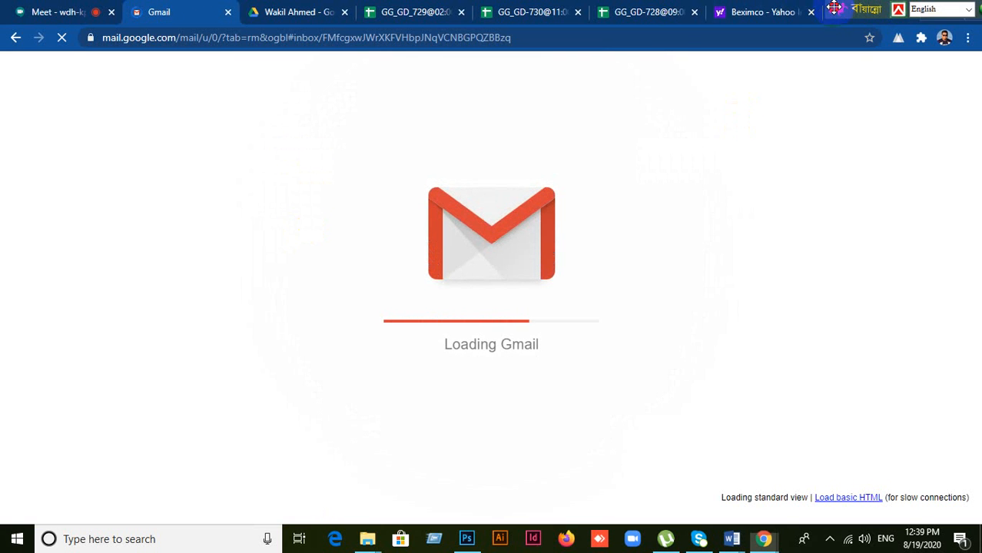
Move the floating language toolbars clear of the window controls and minimize Chrome, the Logo folder and the Word notes to reveal the desktop.
drag(832, 12, 533, 10)
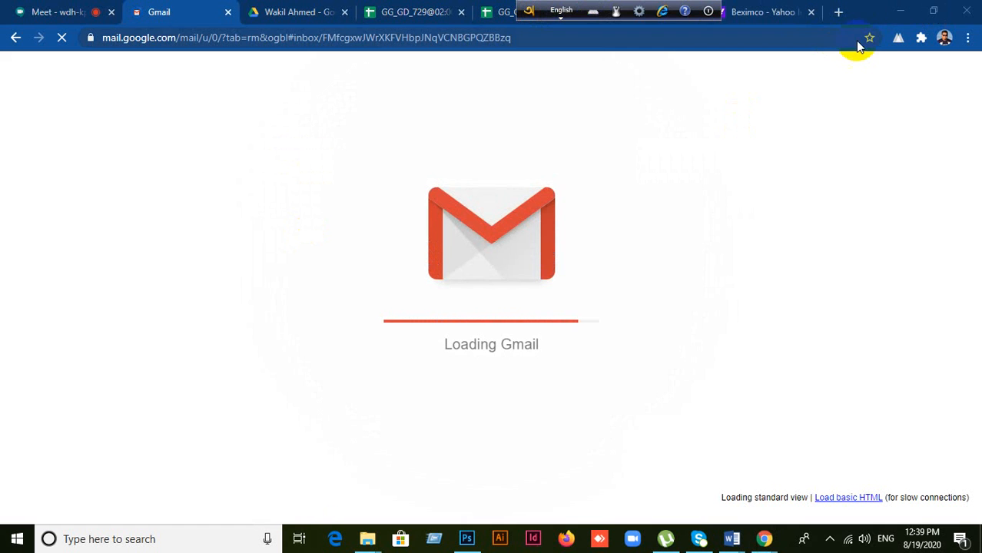
click(901, 19)
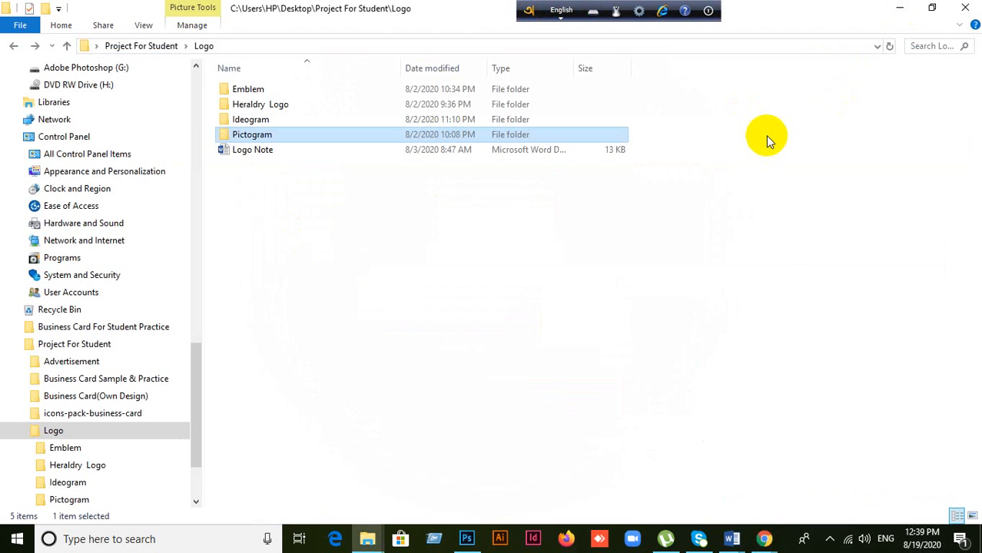
click(896, 17)
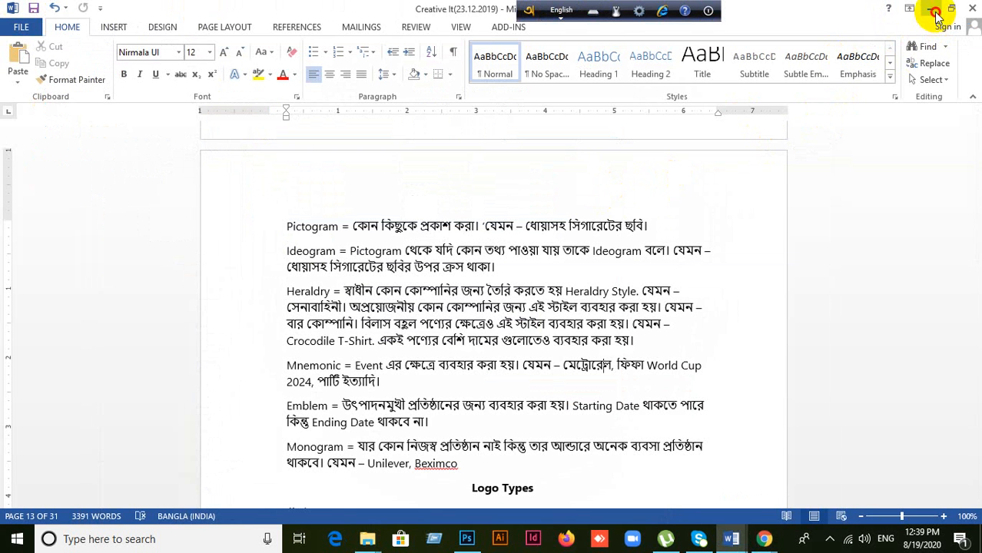
click(933, 10)
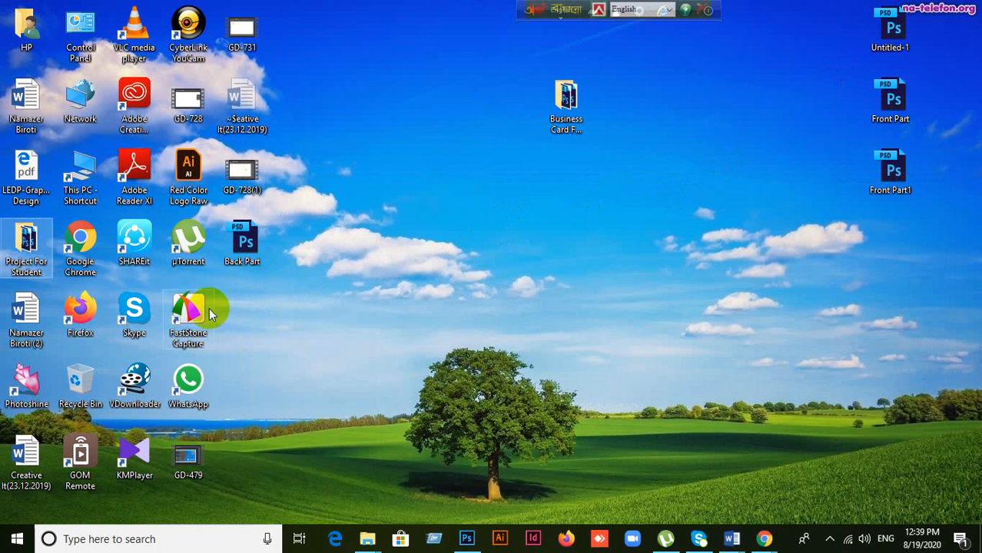